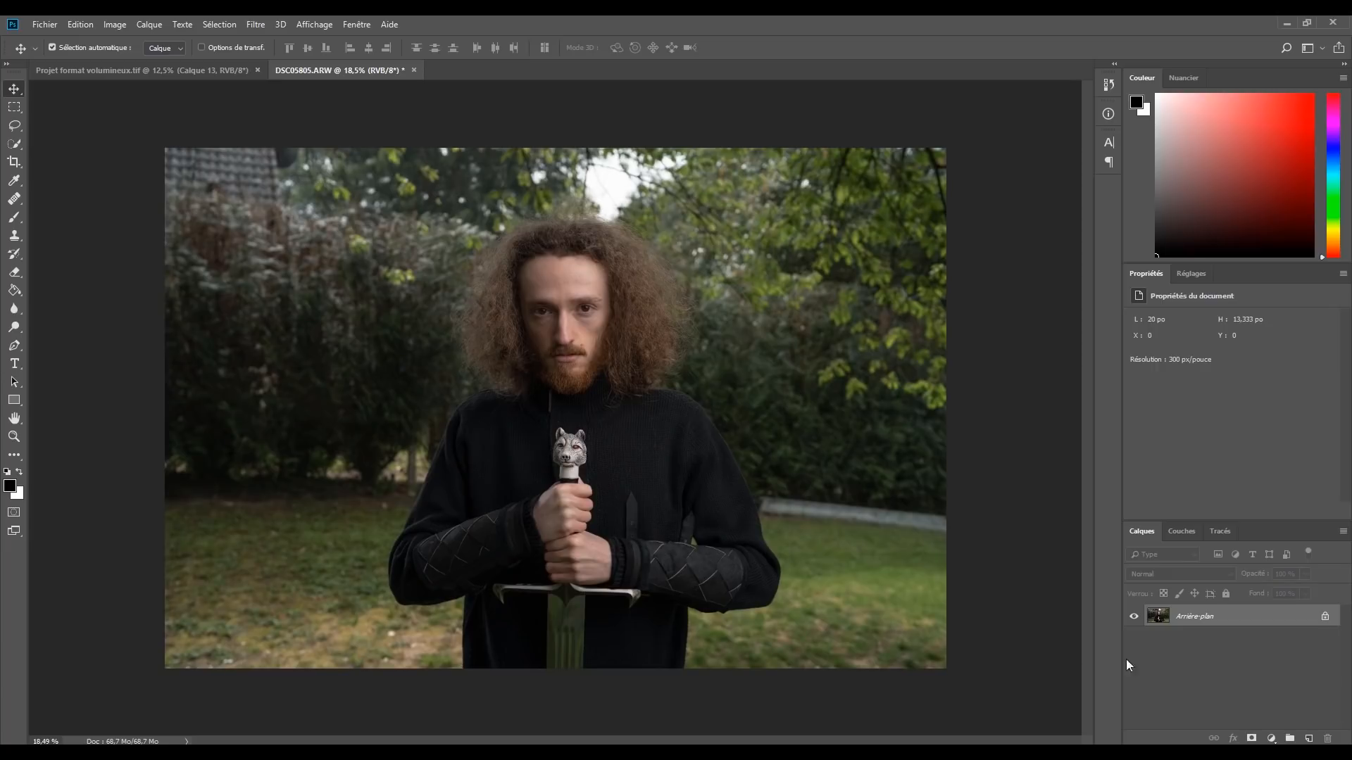
Create two layer groups named Visage and Sujet, and place Visage above Sujet
left_click(1289, 738)
double_click(1192, 616)
type("Visage")
left_click(1240, 670)
left_click(1288, 736)
double_click(1190, 614)
type("Sujet")
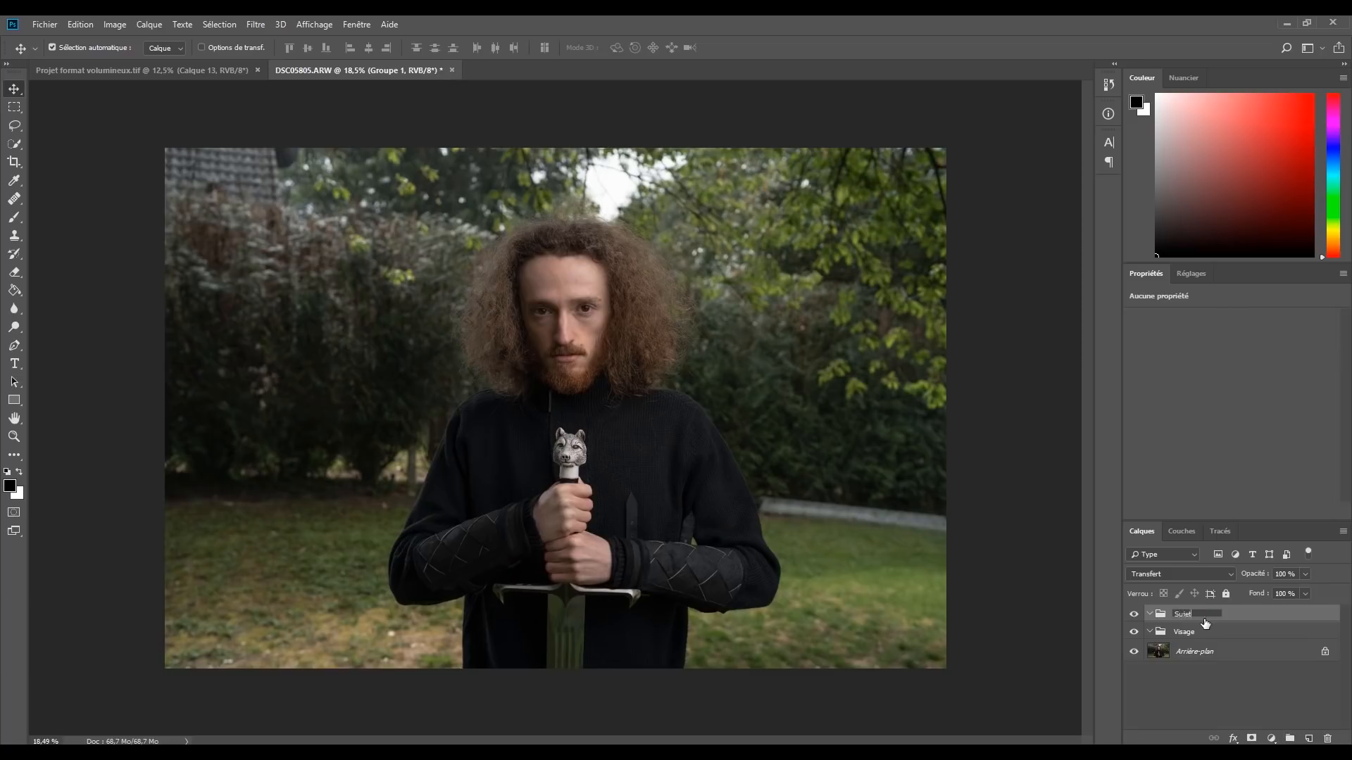
left_click(1222, 636)
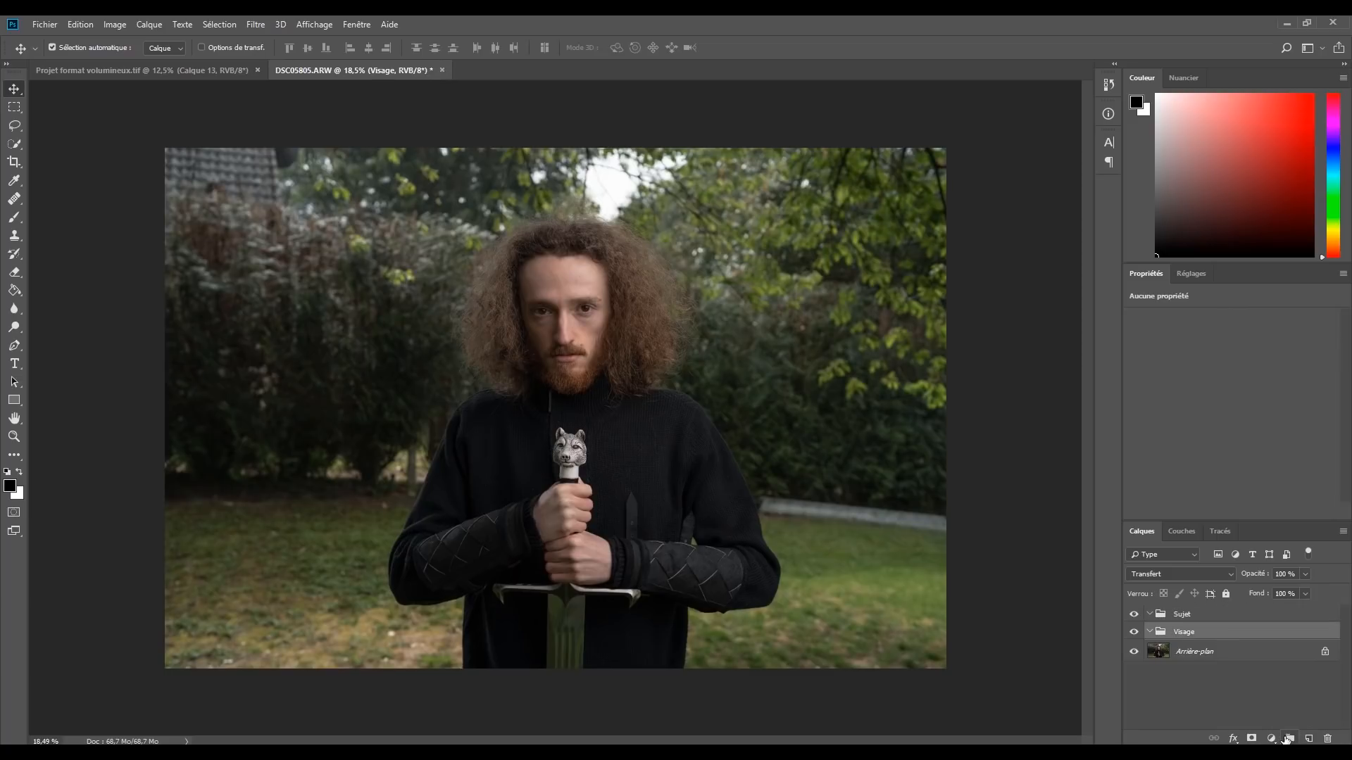
left_click_drag(1189, 634, 1177, 604)
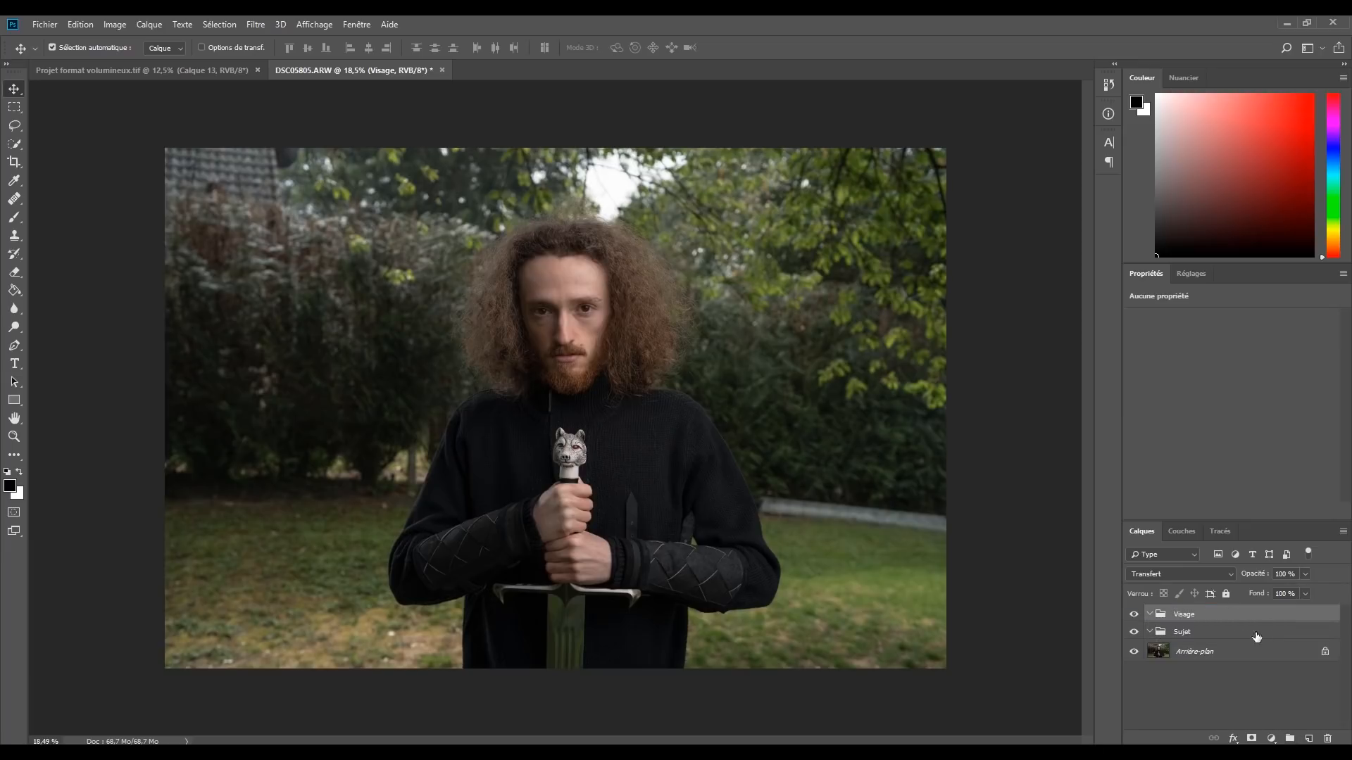
Create a layer group named Yeux above the Visage group
left_click(1290, 737)
double_click(1189, 614)
type("Yeux")
left_click(1236, 646)
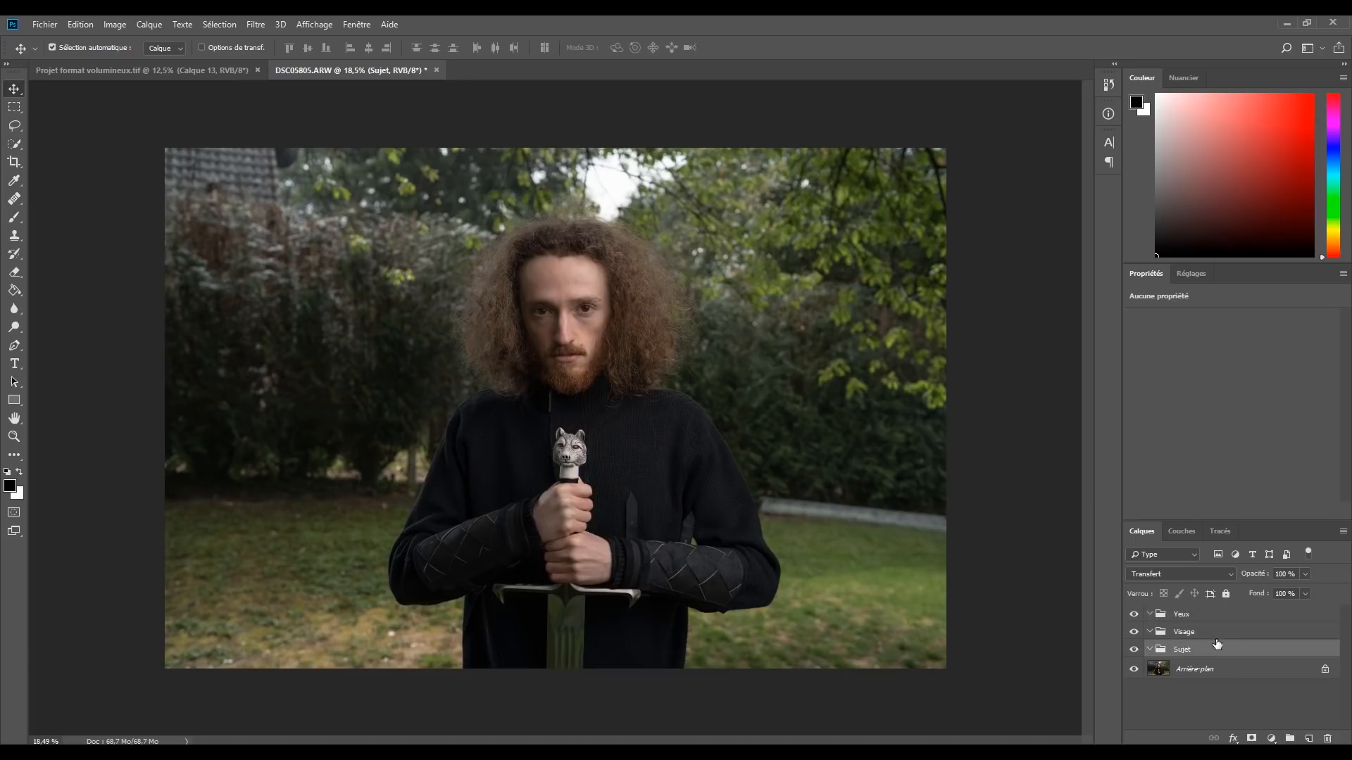
Create a layer group named Mains and move it above the Yeux group
left_click(1289, 737)
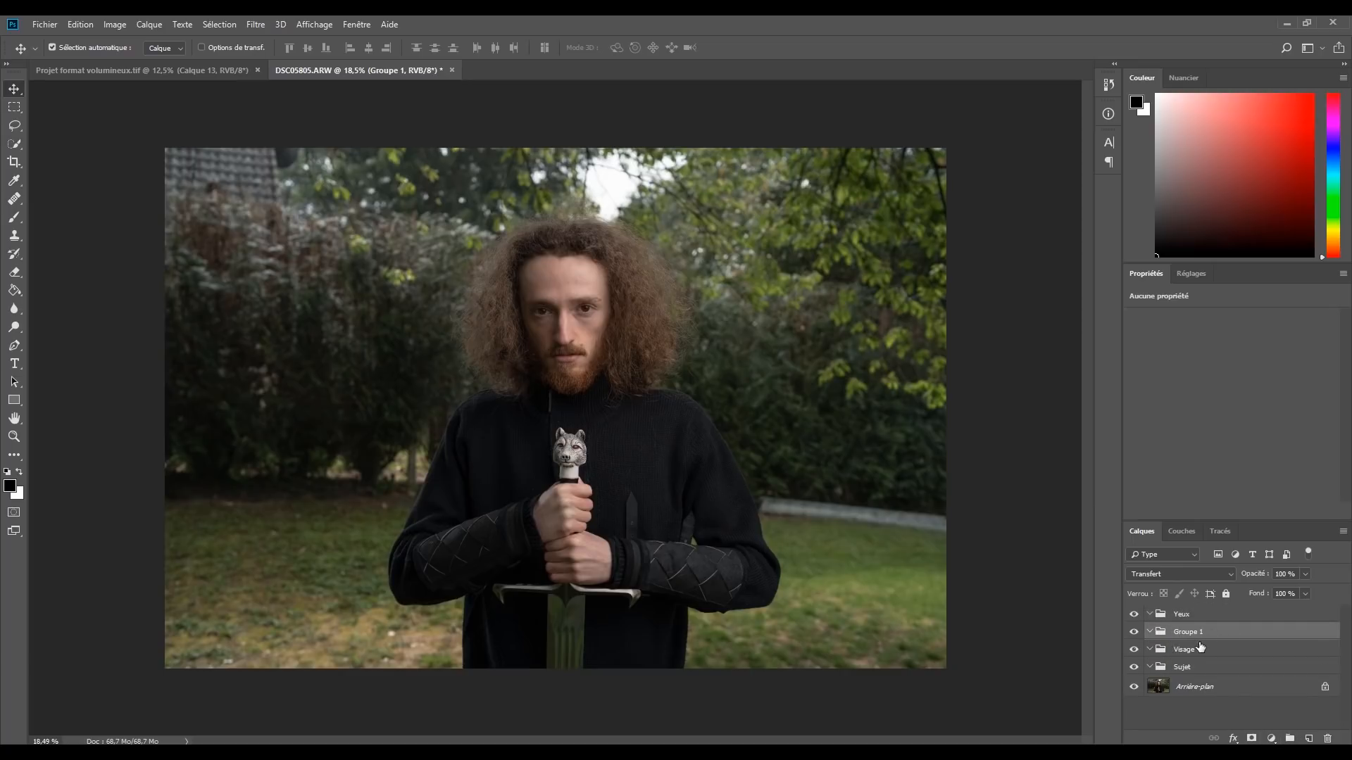
double_click(1184, 631)
type("Mains")
left_click(1200, 654)
left_click_drag(1199, 632, 1185, 610)
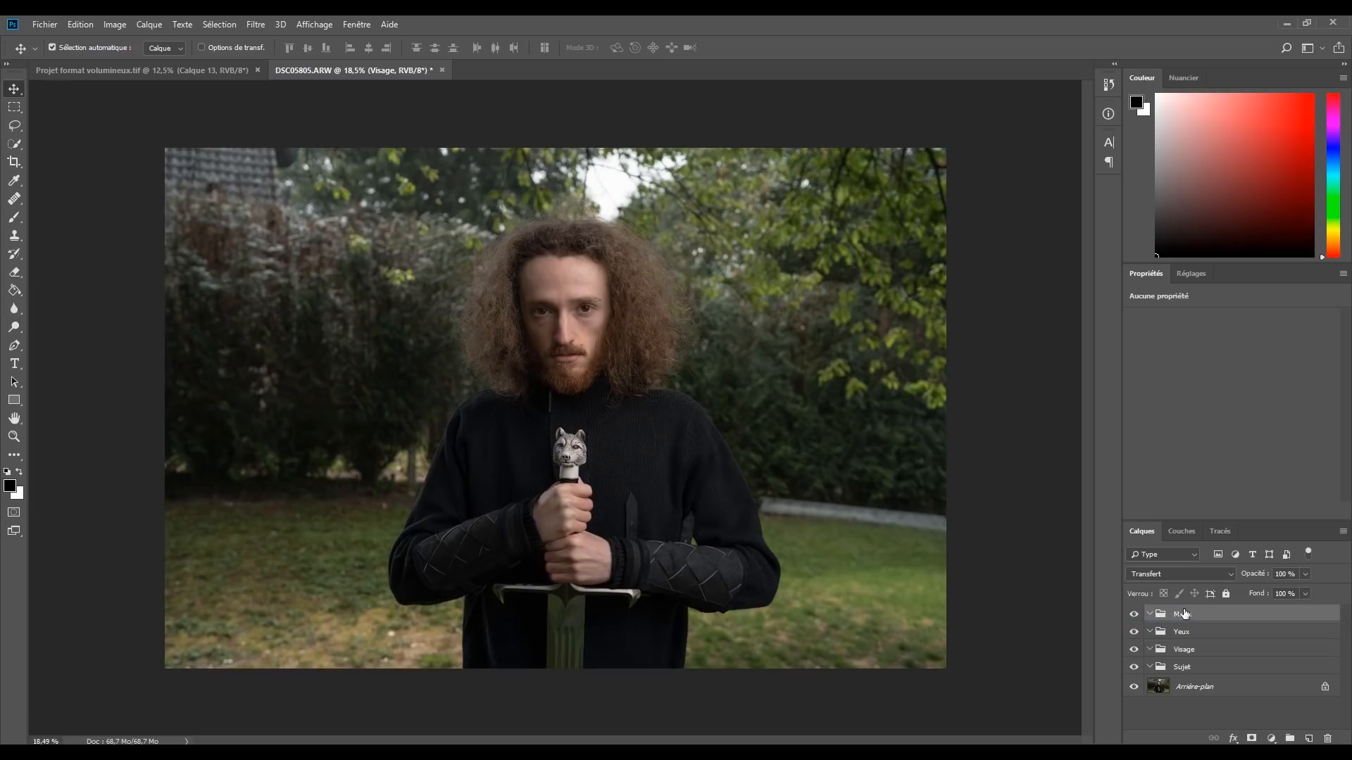
Create a layer group named Fond and place it directly above the Arrière-plan layer
left_click(1290, 739)
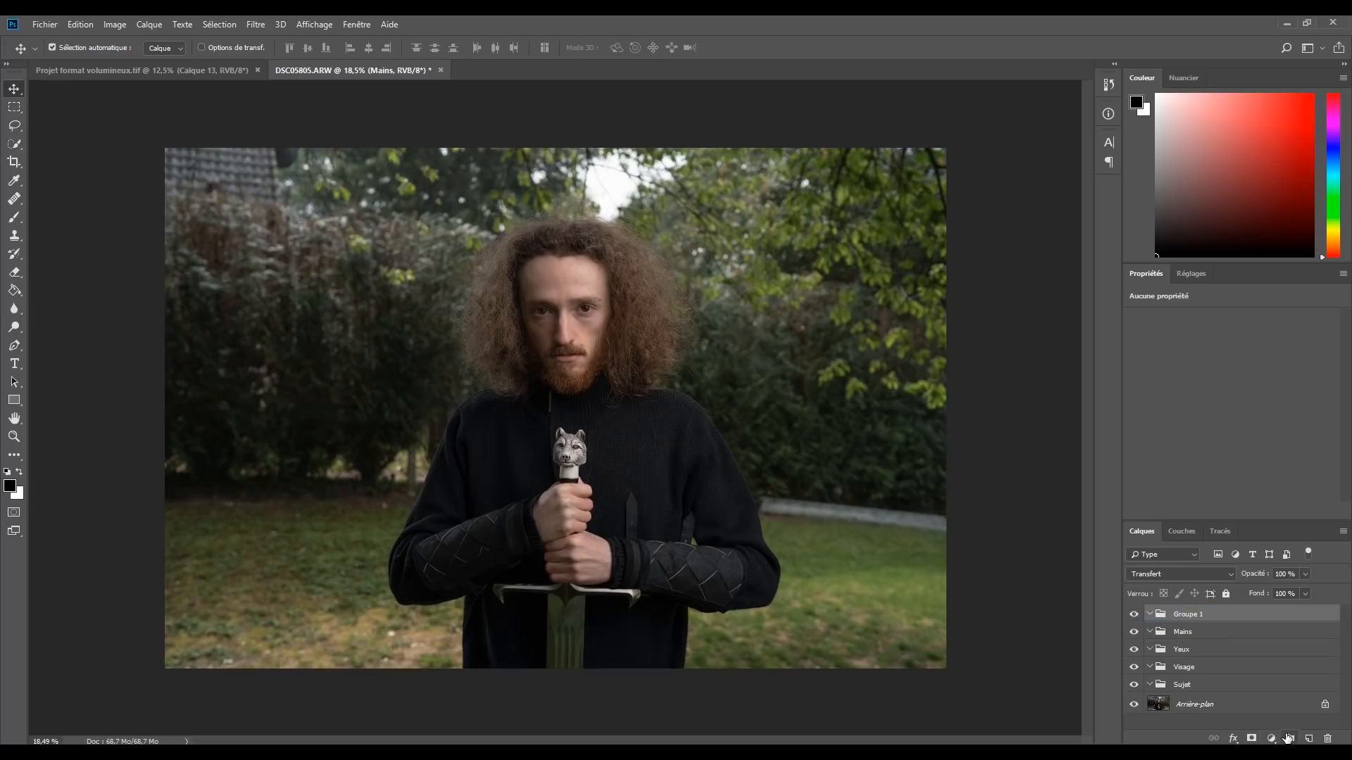
double_click(1188, 615)
type("Fond")
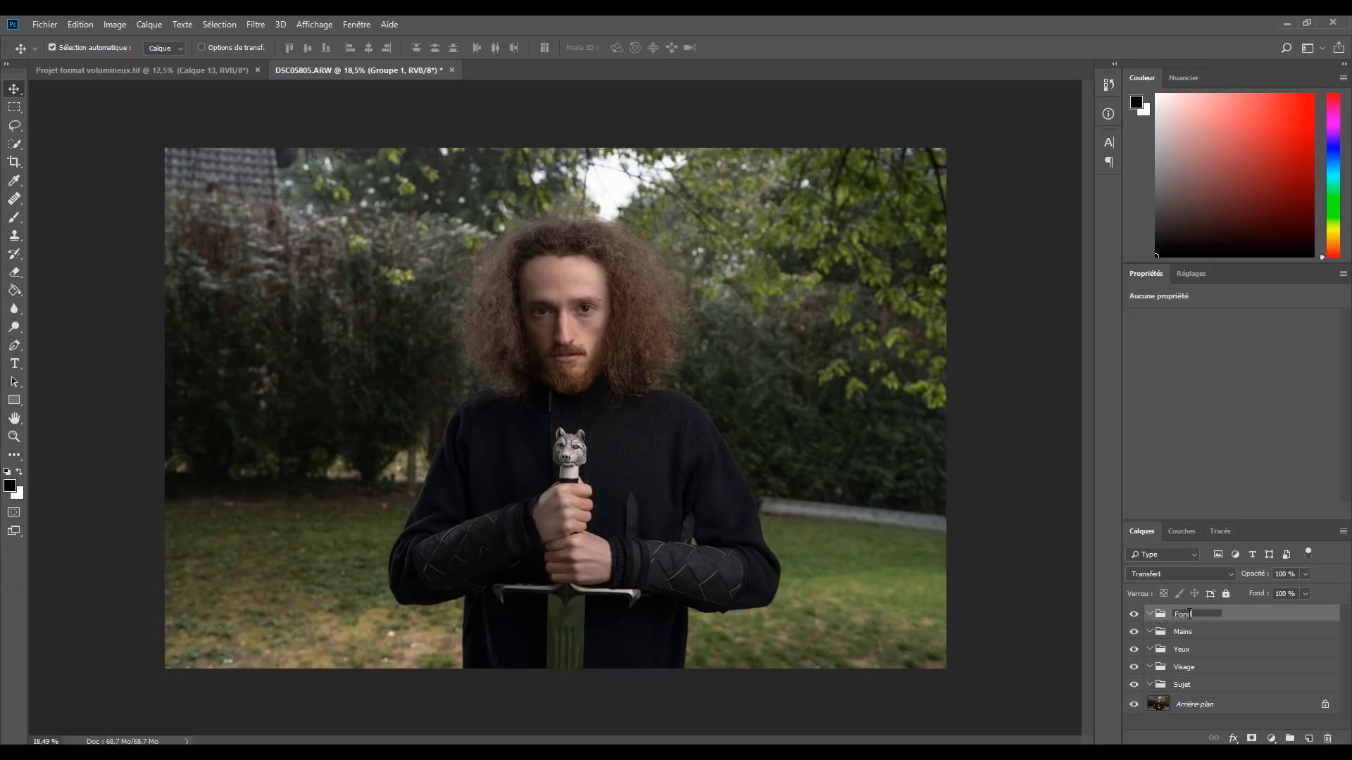
left_click(1209, 639)
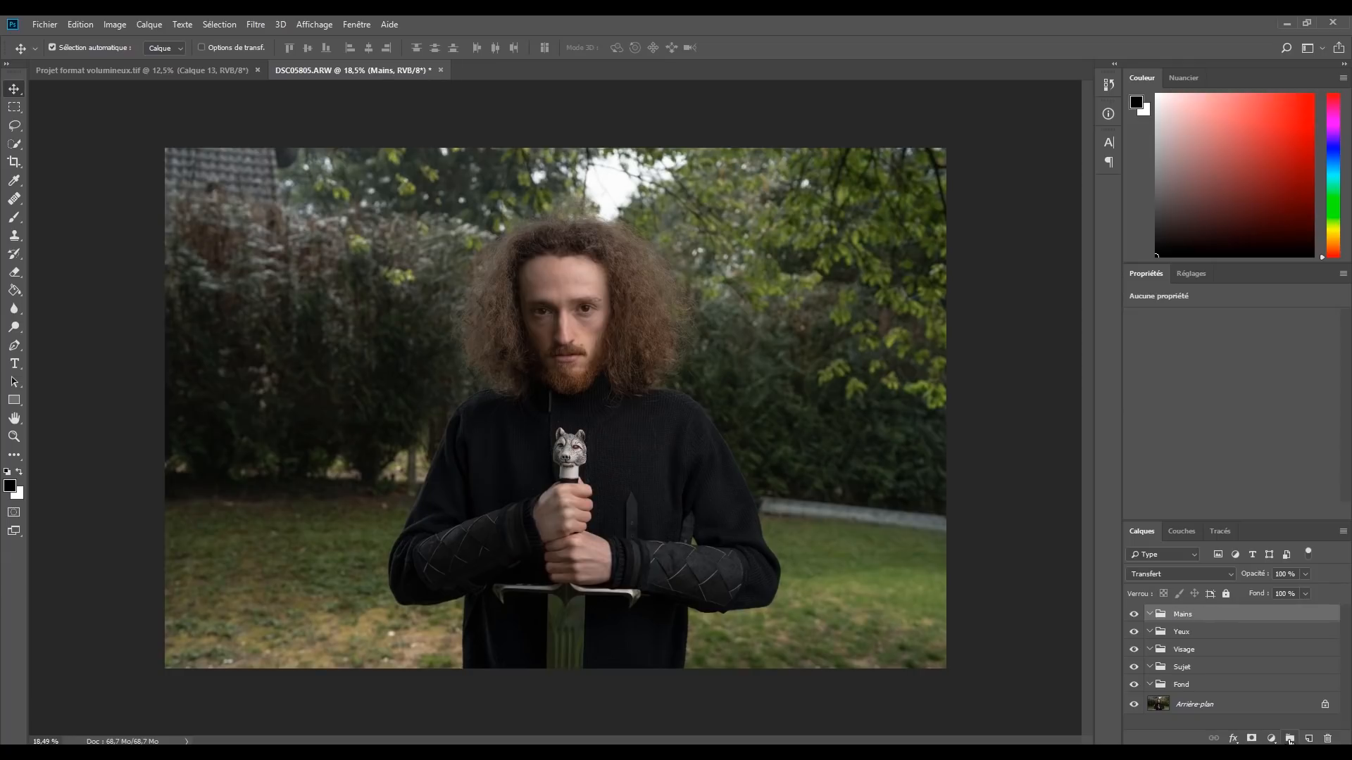
Create a layer group named Teintes at the very top of the layer stack
left_click(1290, 739)
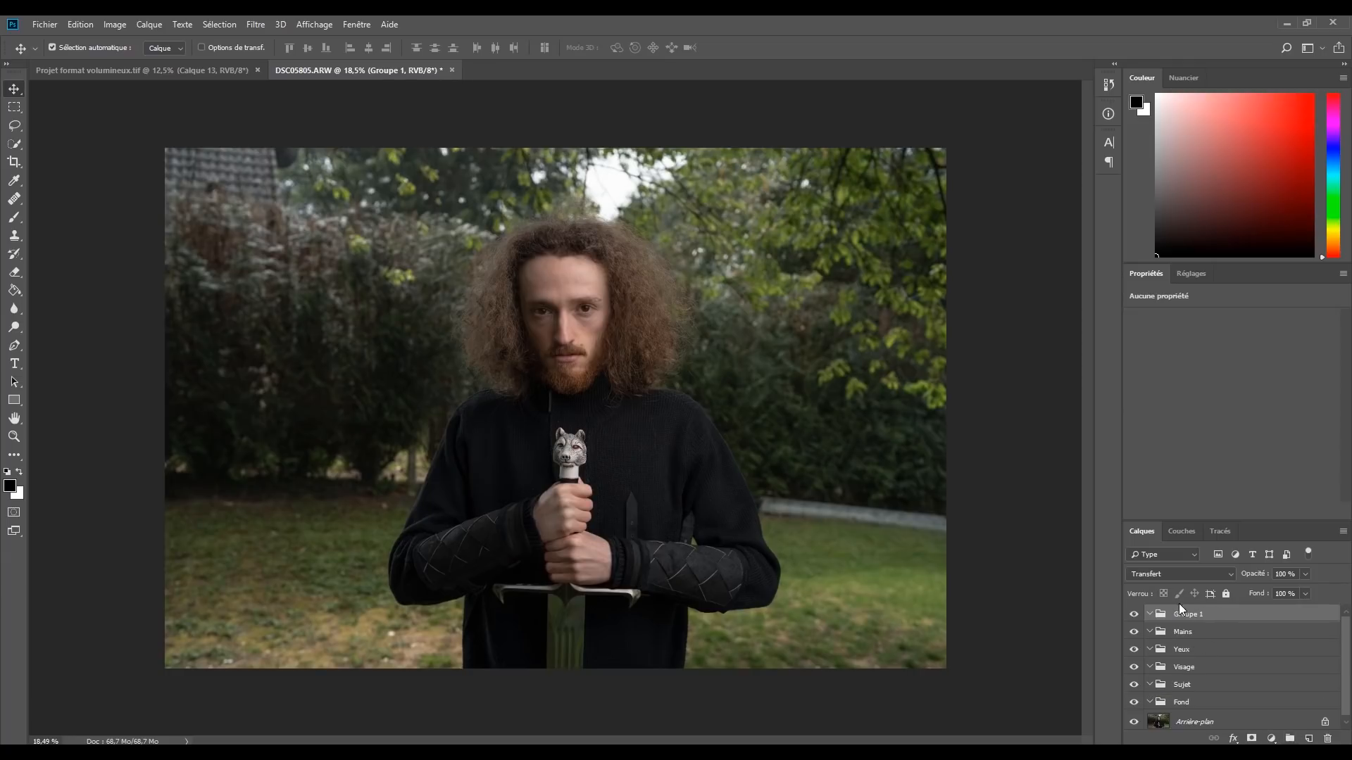
left_click(1184, 611)
type("Teintes")
left_click(1201, 653)
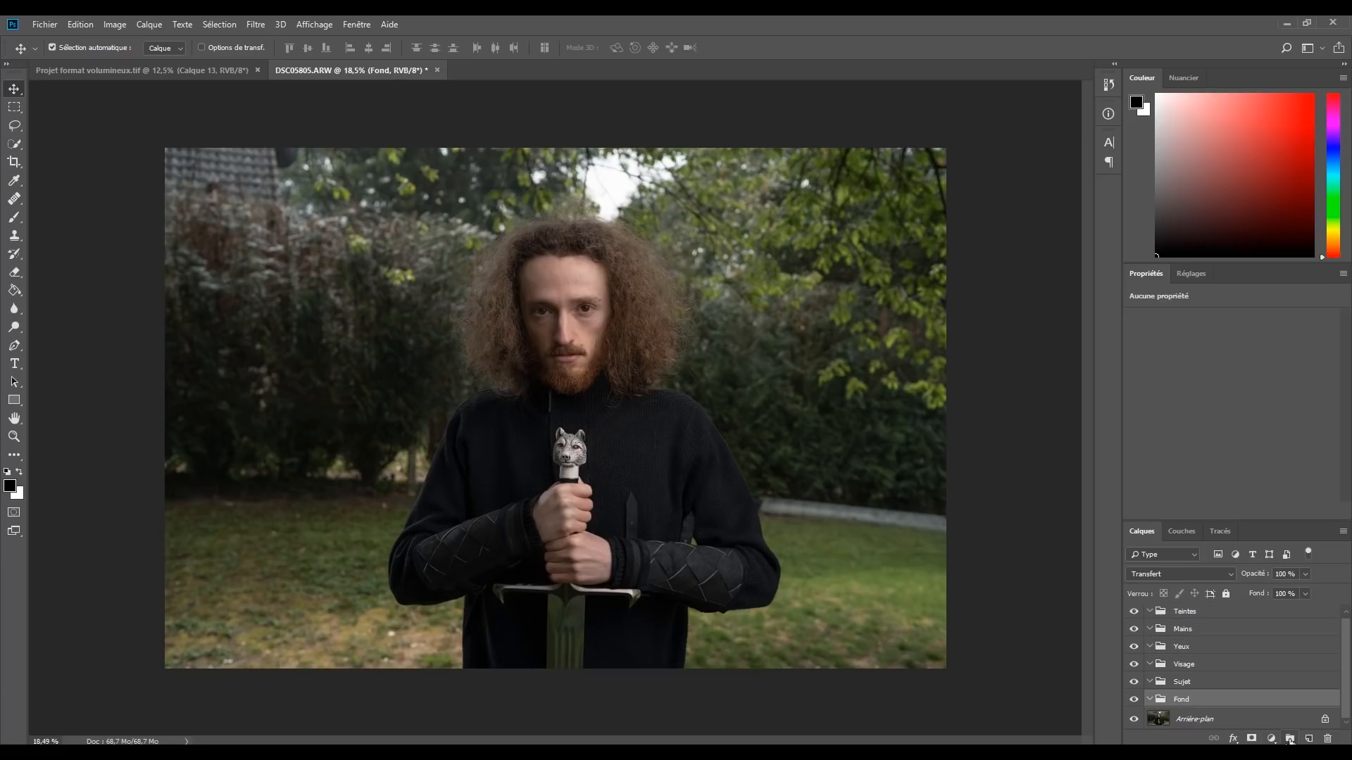
Create a layer group named Neige between the Sujet and Fond groups
left_click(1289, 739)
double_click(1189, 699)
type("Neige")
left_click(1189, 682)
Enlarge the layer list so the whole stack of groups fits, and deselect all layers
left_click_drag(1211, 523, 1211, 475)
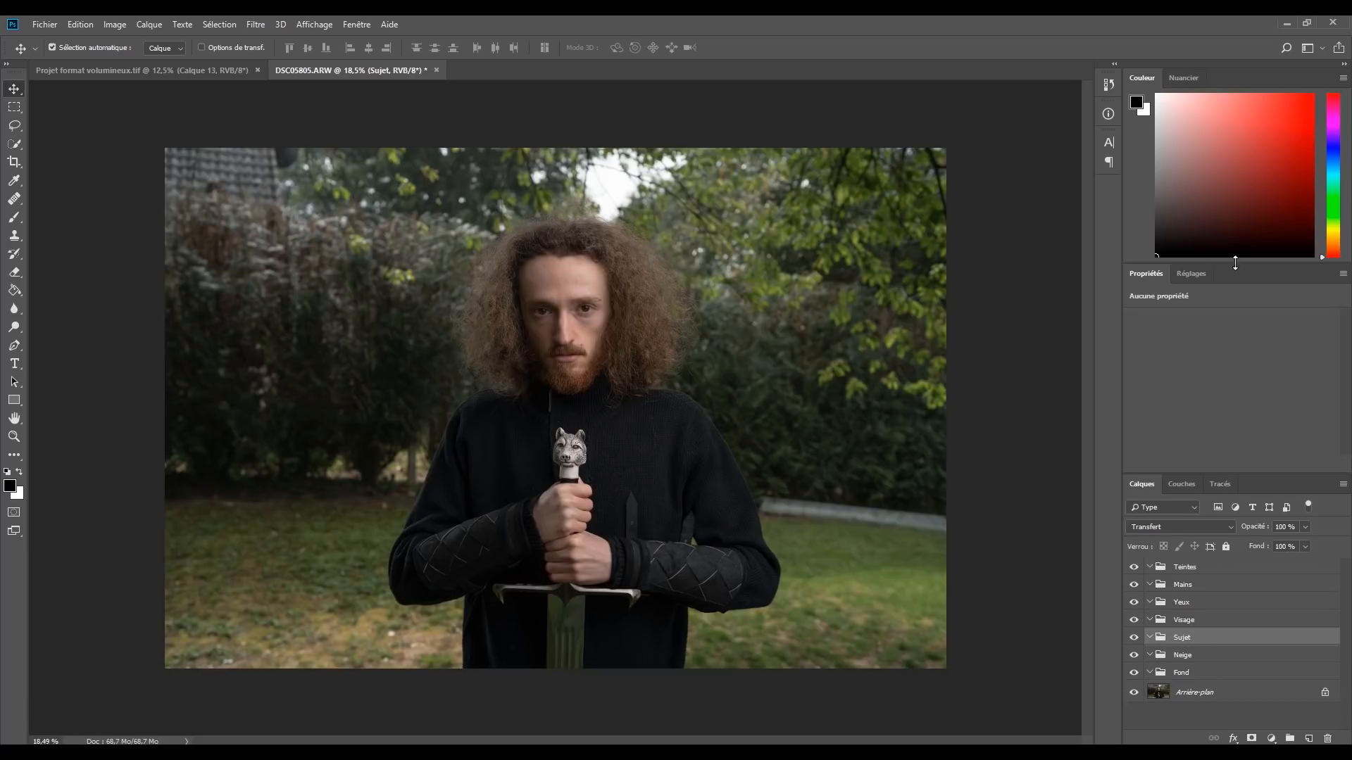
left_click_drag(1234, 262, 1235, 224)
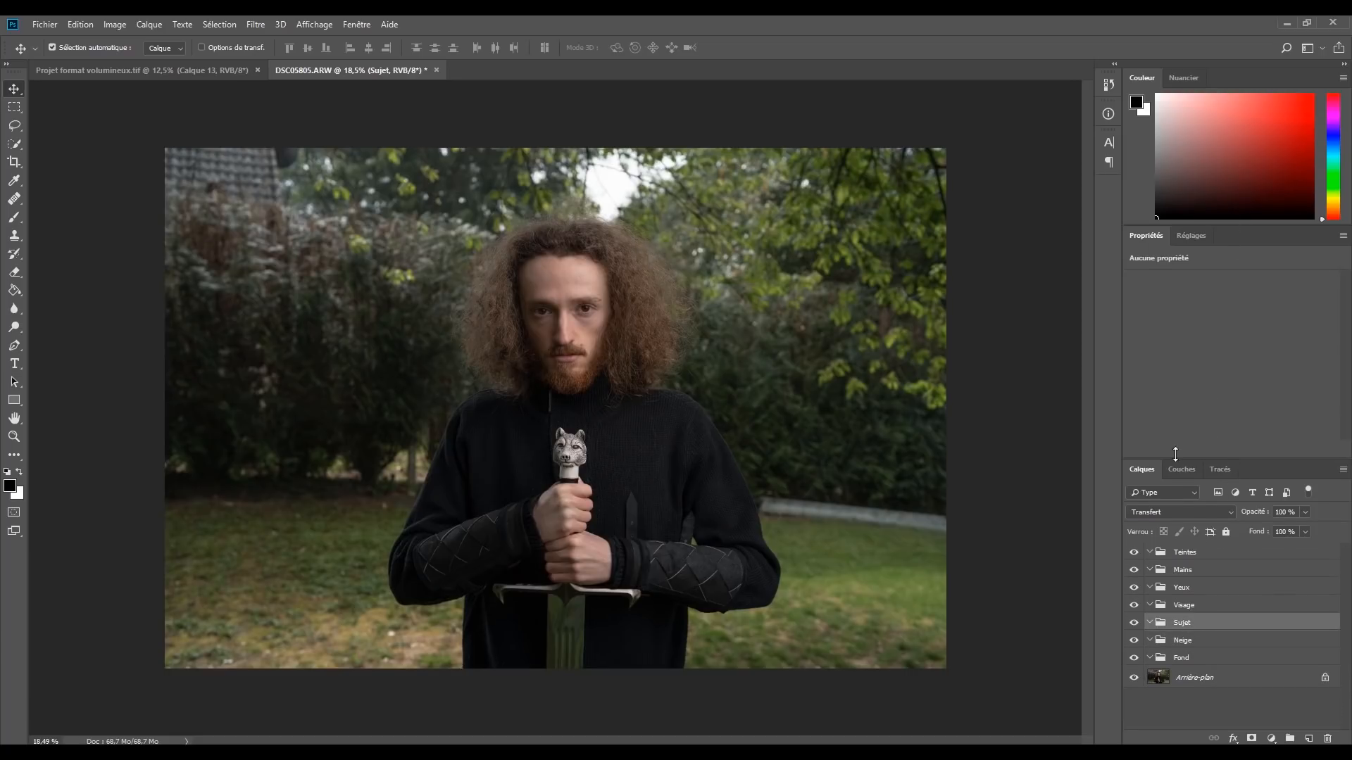
left_click(1235, 720)
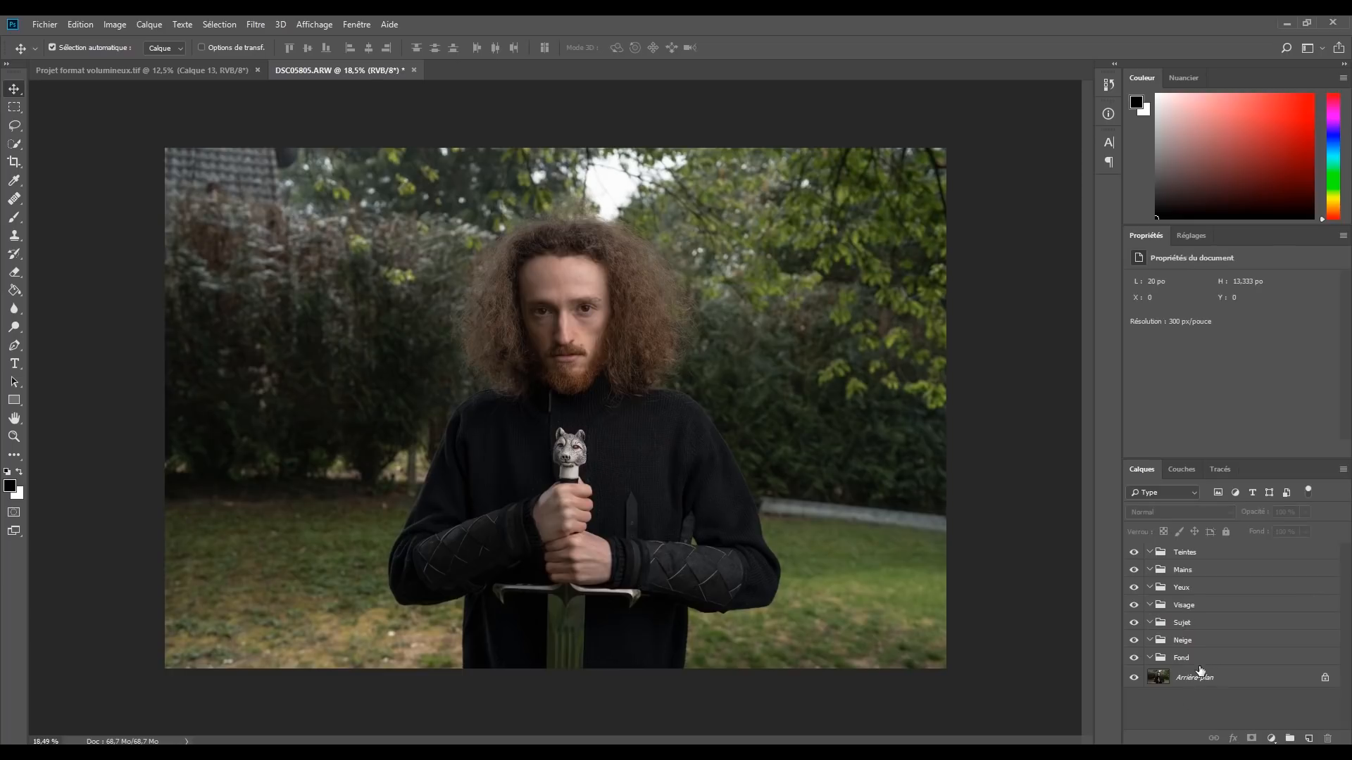
Duplicate the Arrière-plan layer and move the copy into the Sujet group
left_click(1184, 679)
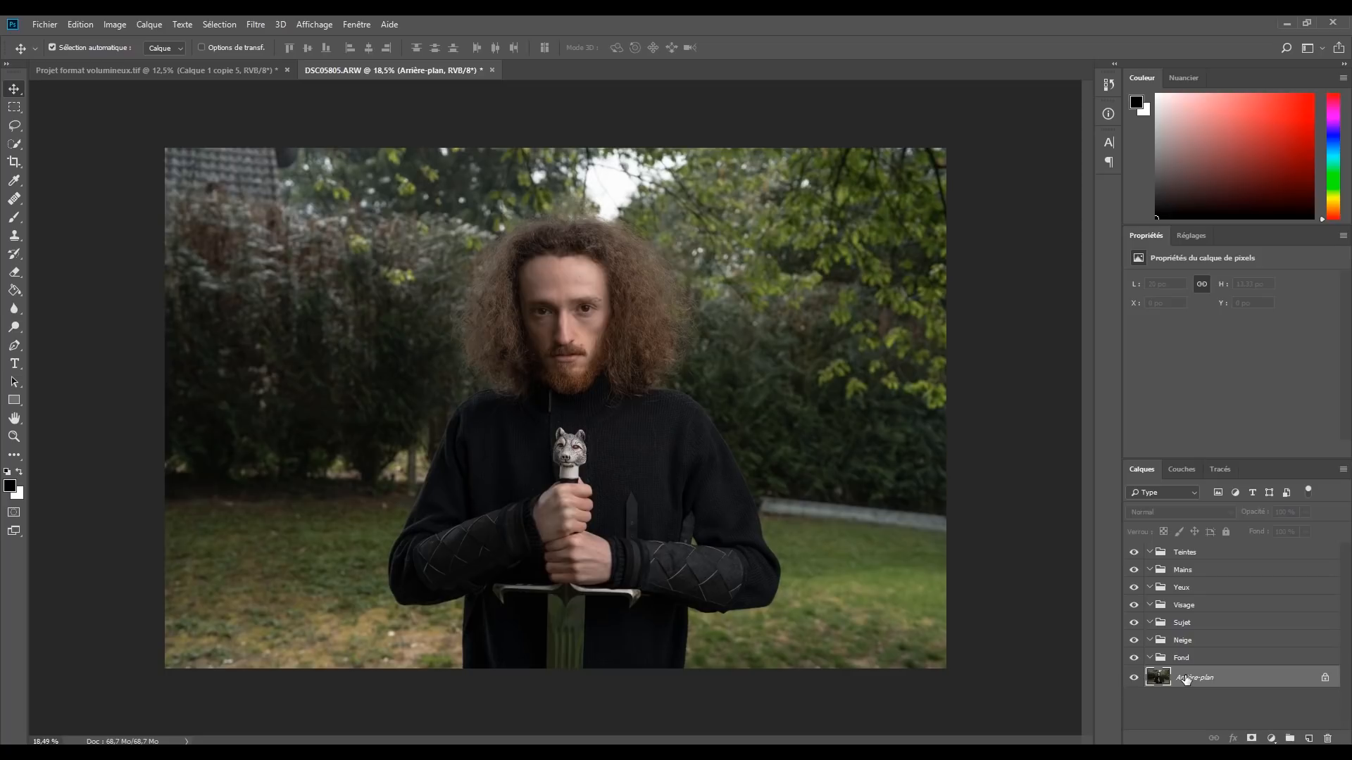
key("ctrl+j")
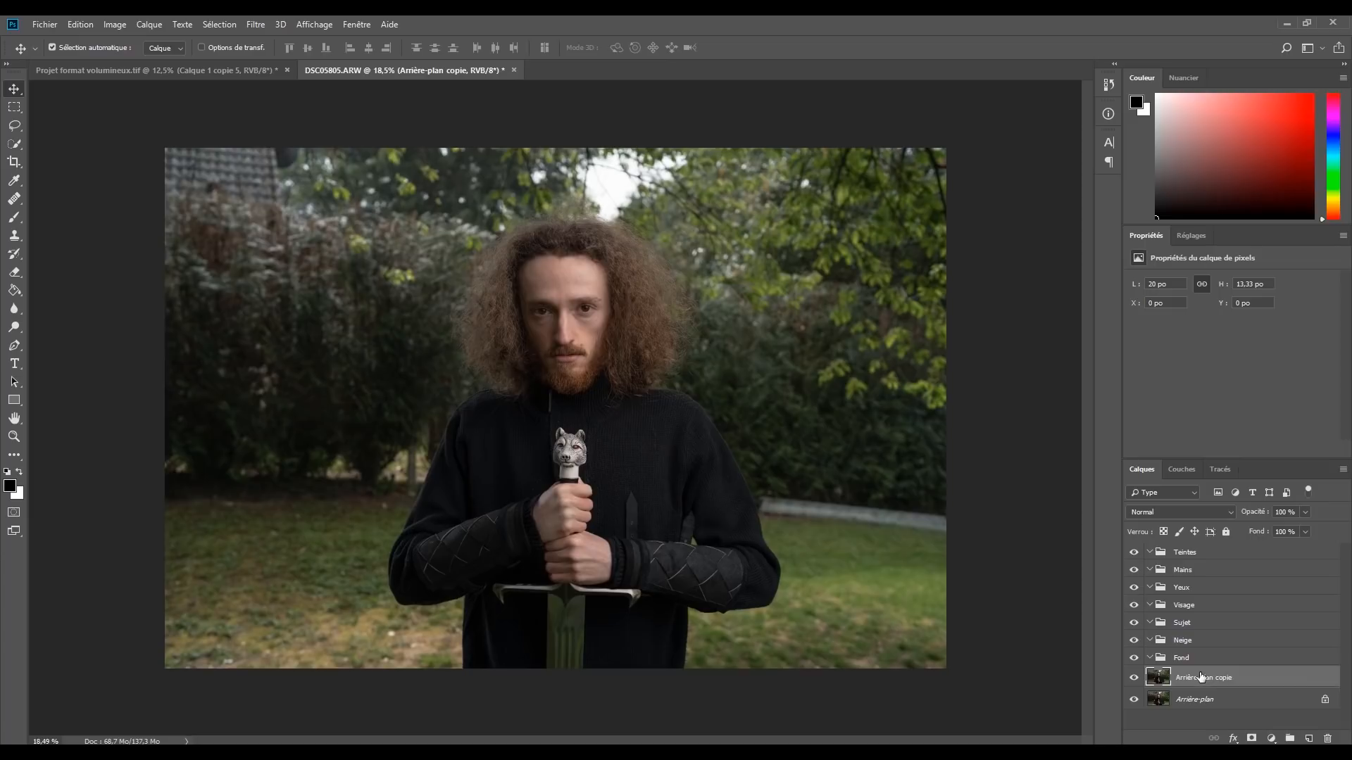
left_click_drag(1199, 677, 1204, 631)
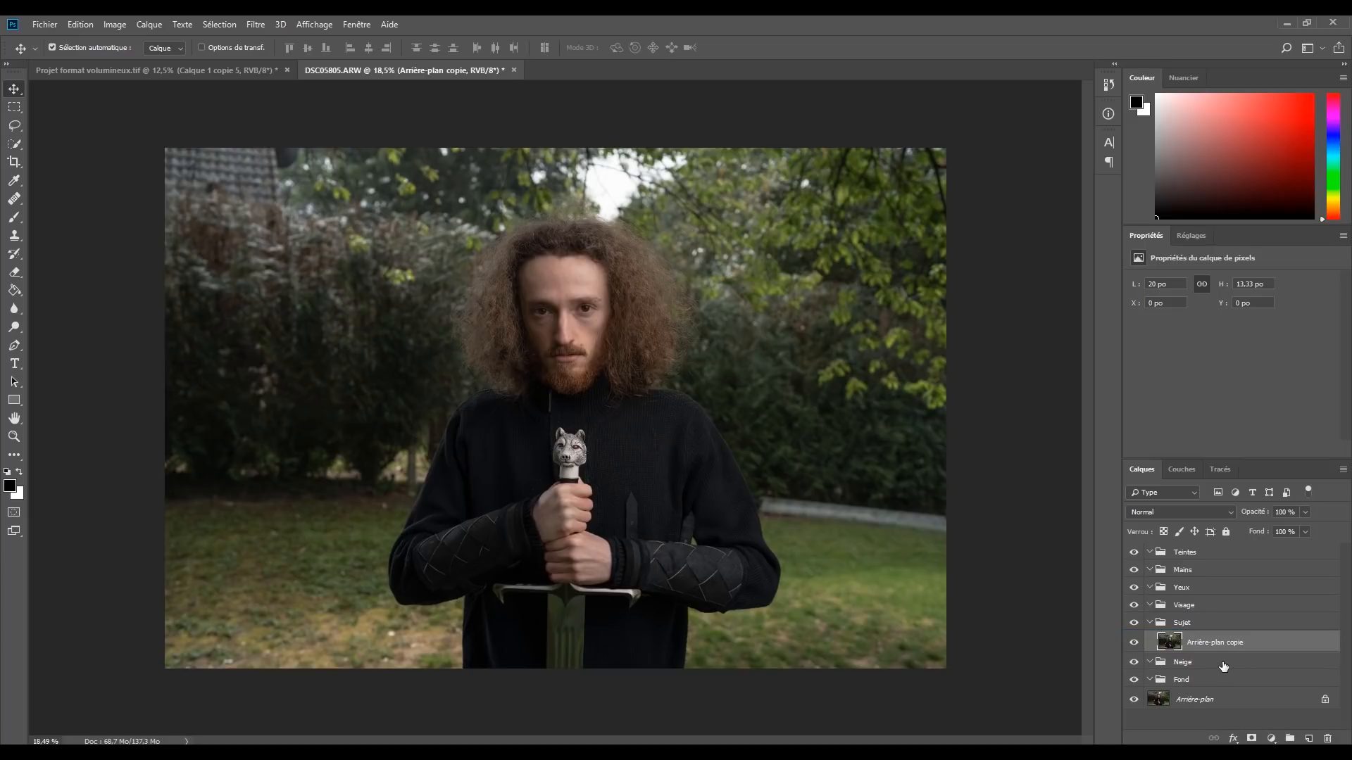
Select the man automatically as the subject and subtract the small green gap beside the strap above his left forearm
scroll(825, 525, "up", 1)
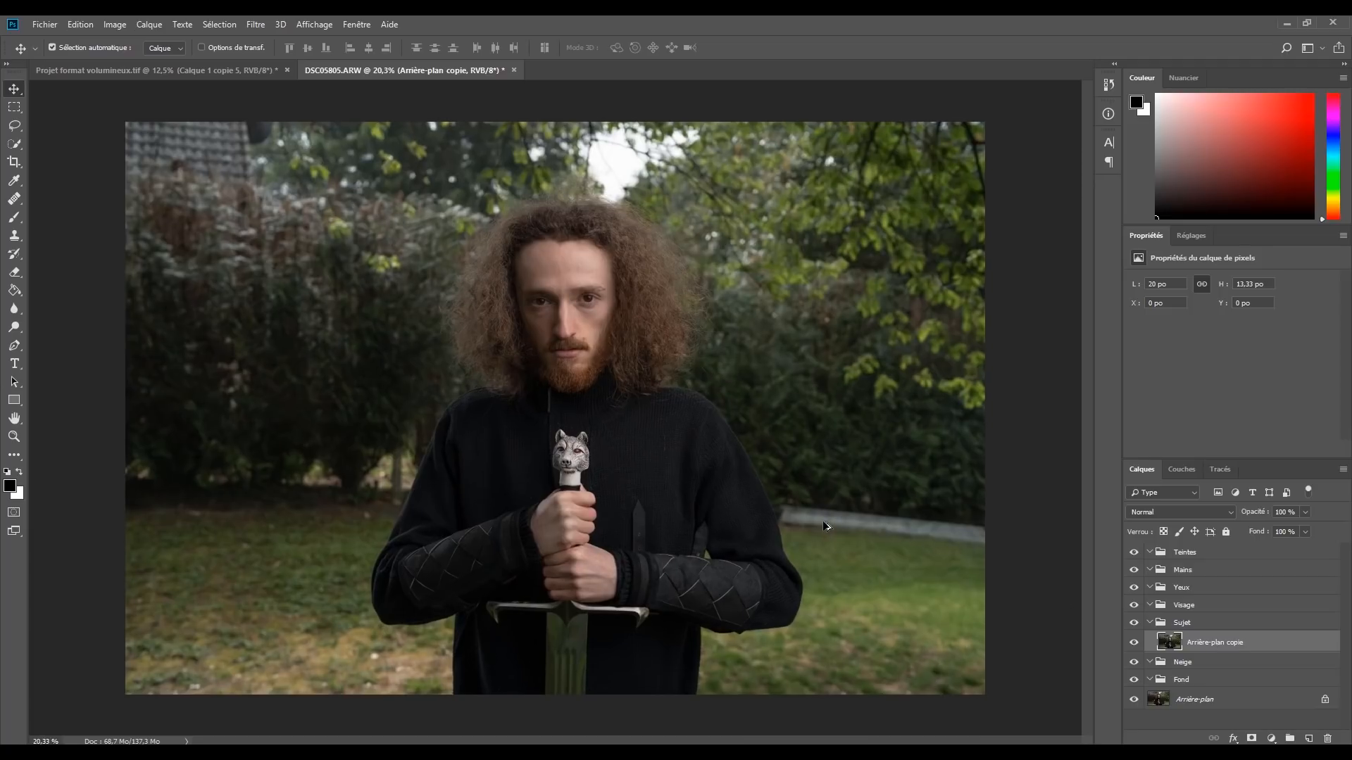
left_click(14, 143)
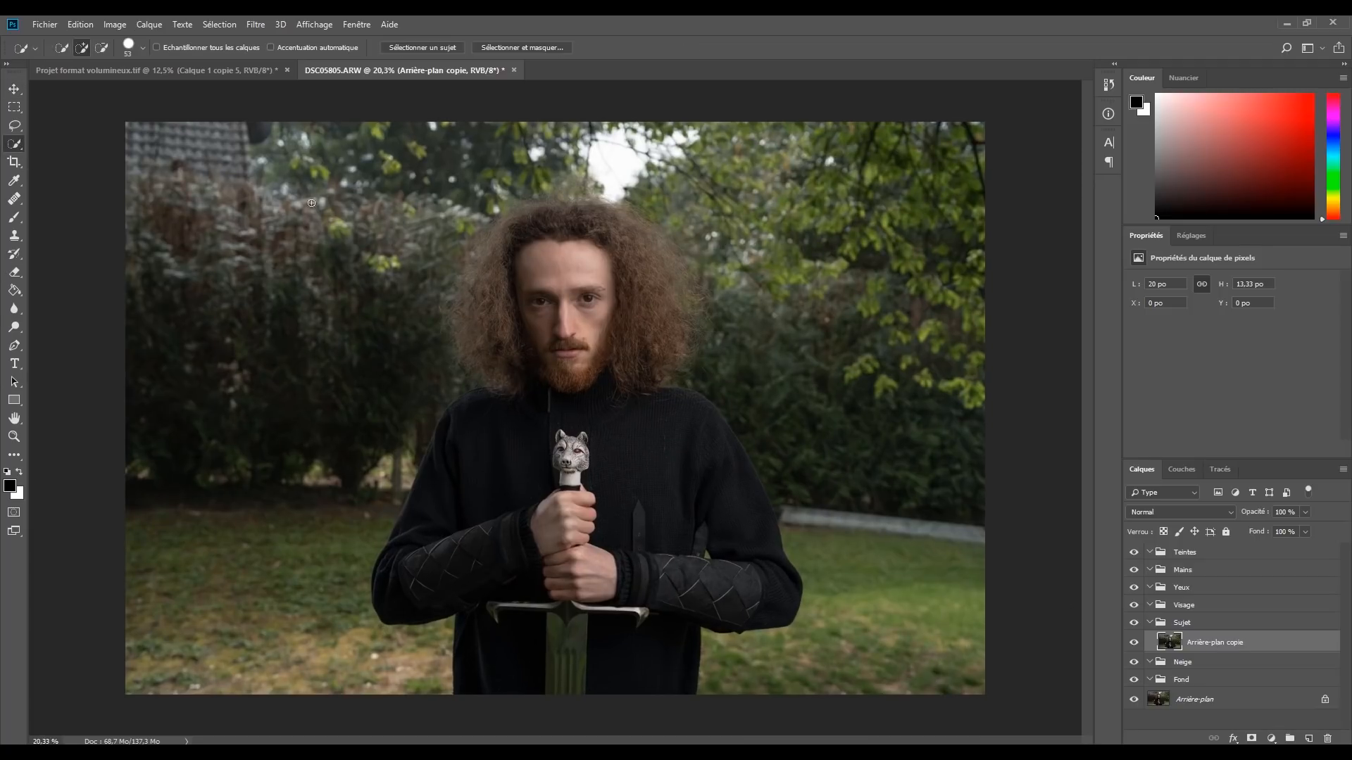
left_click(426, 49)
scroll(677, 525, "up", 8)
scroll(753, 573, "up", 4)
mouse_move(690, 555)
left_mouse_down("alt")
mouse_move(671, 557)
mouse_move(696, 568)
left_mouse_up("alt")
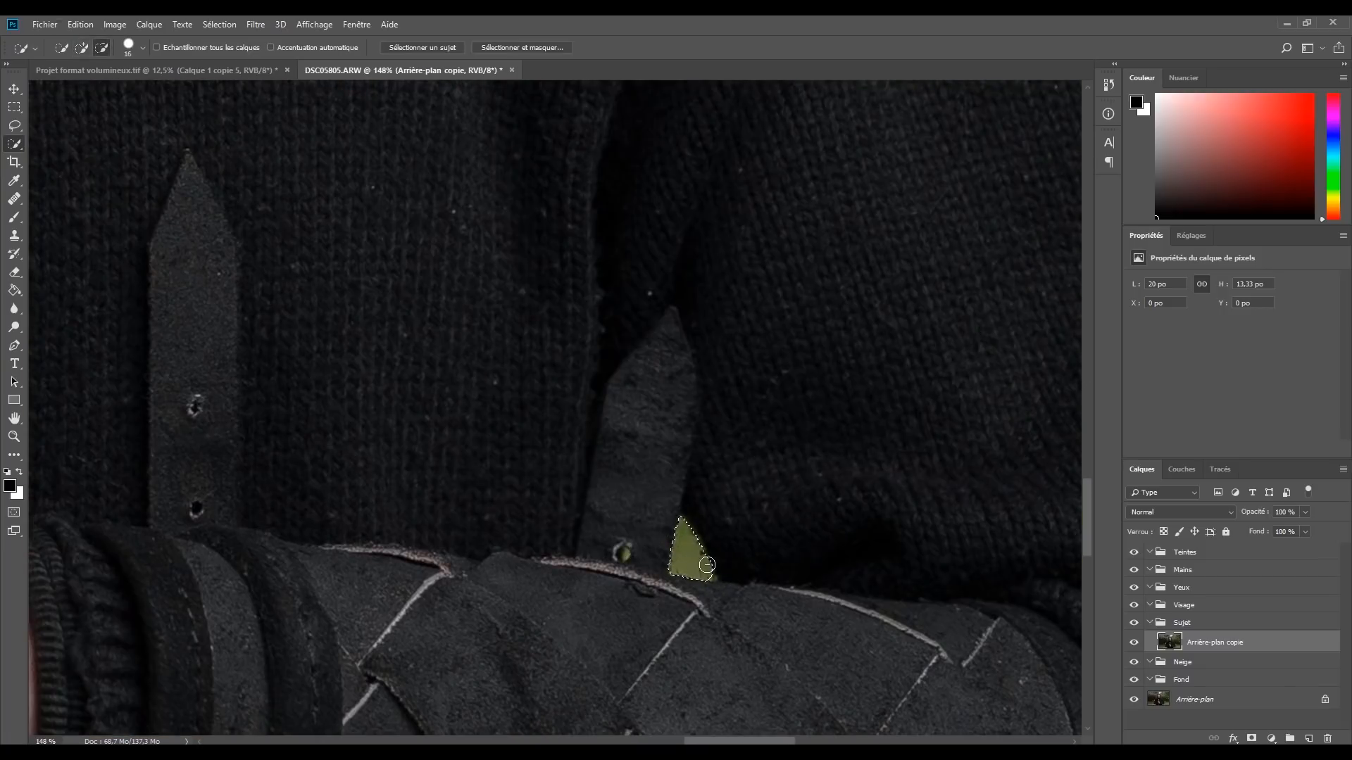
scroll(676, 549, "down", 10)
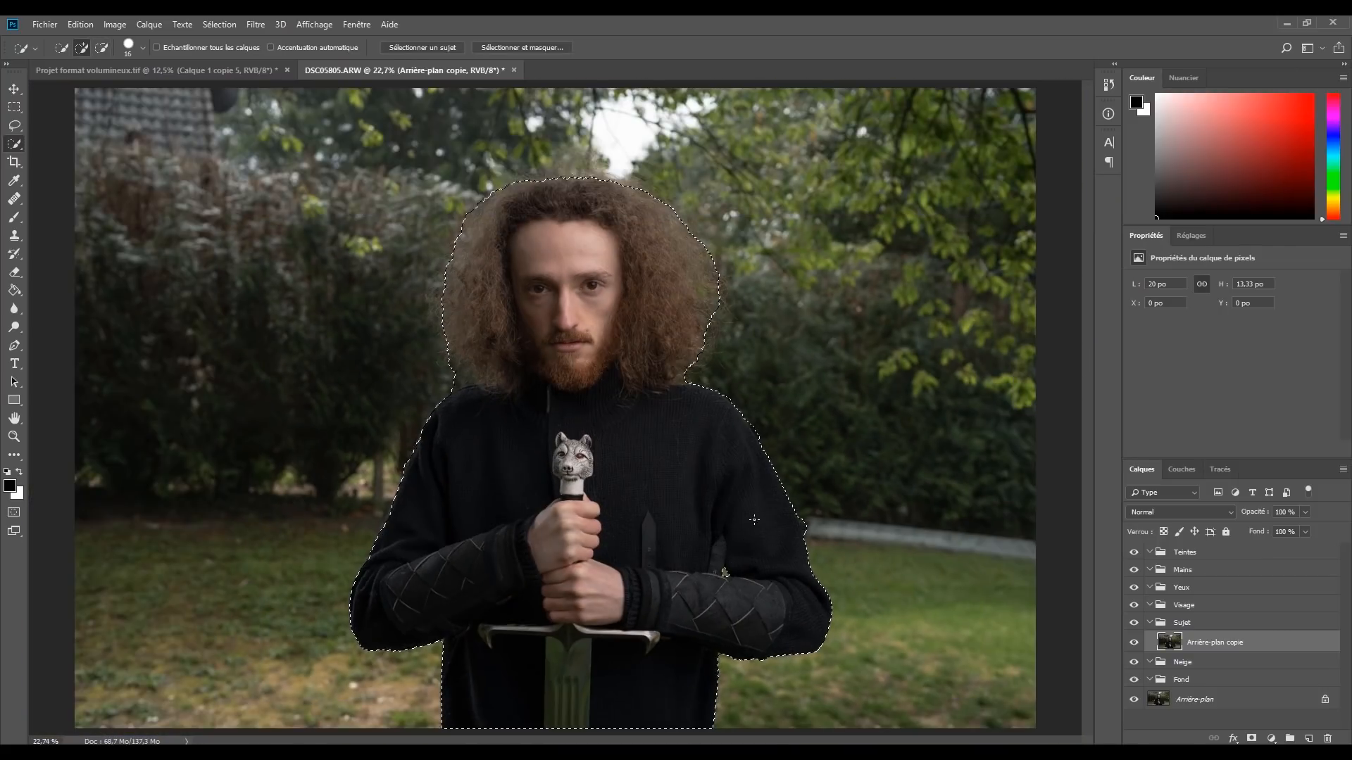
Open the selection in Select and Mask and paint around the curly hair with the Refine Edge Brush
left_click(526, 48)
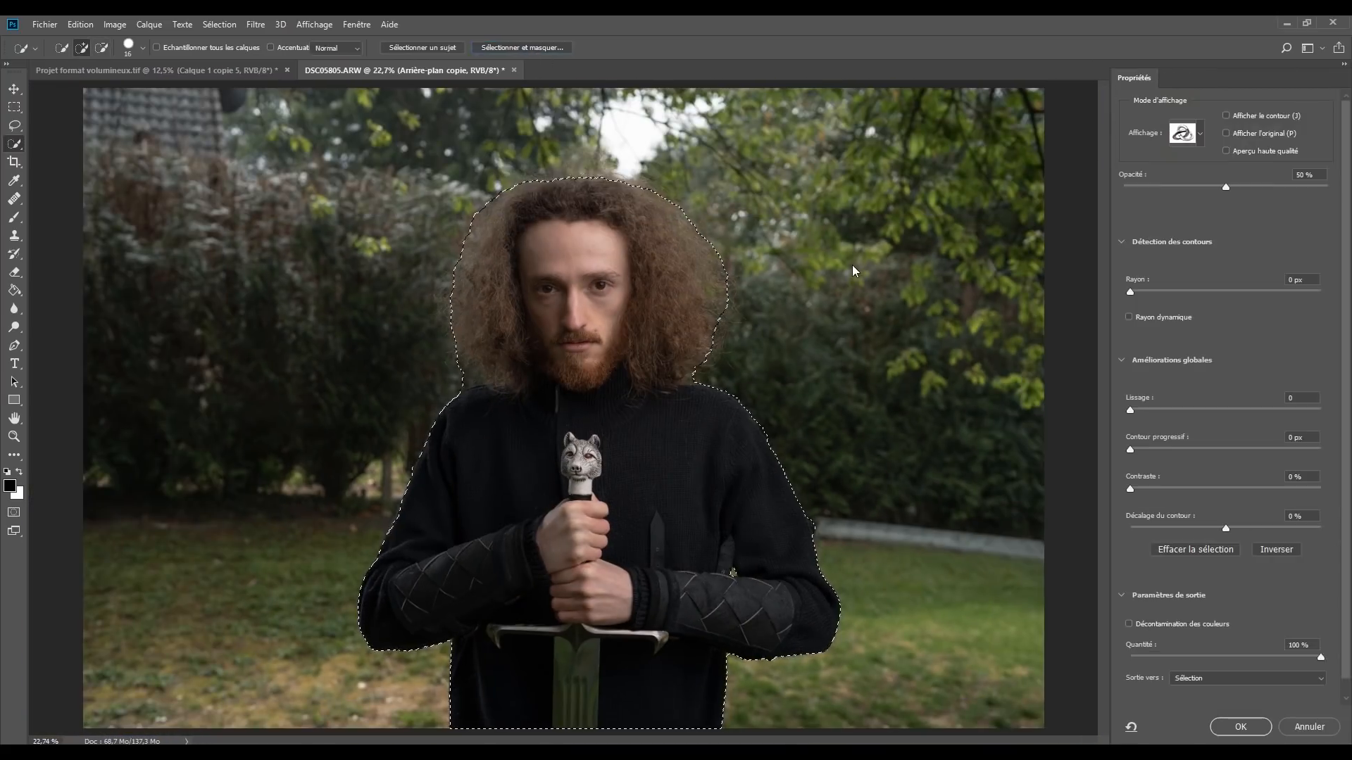
left_click(13, 107)
right_click(571, 266, "alt")
scroll(493, 260, "up", 3)
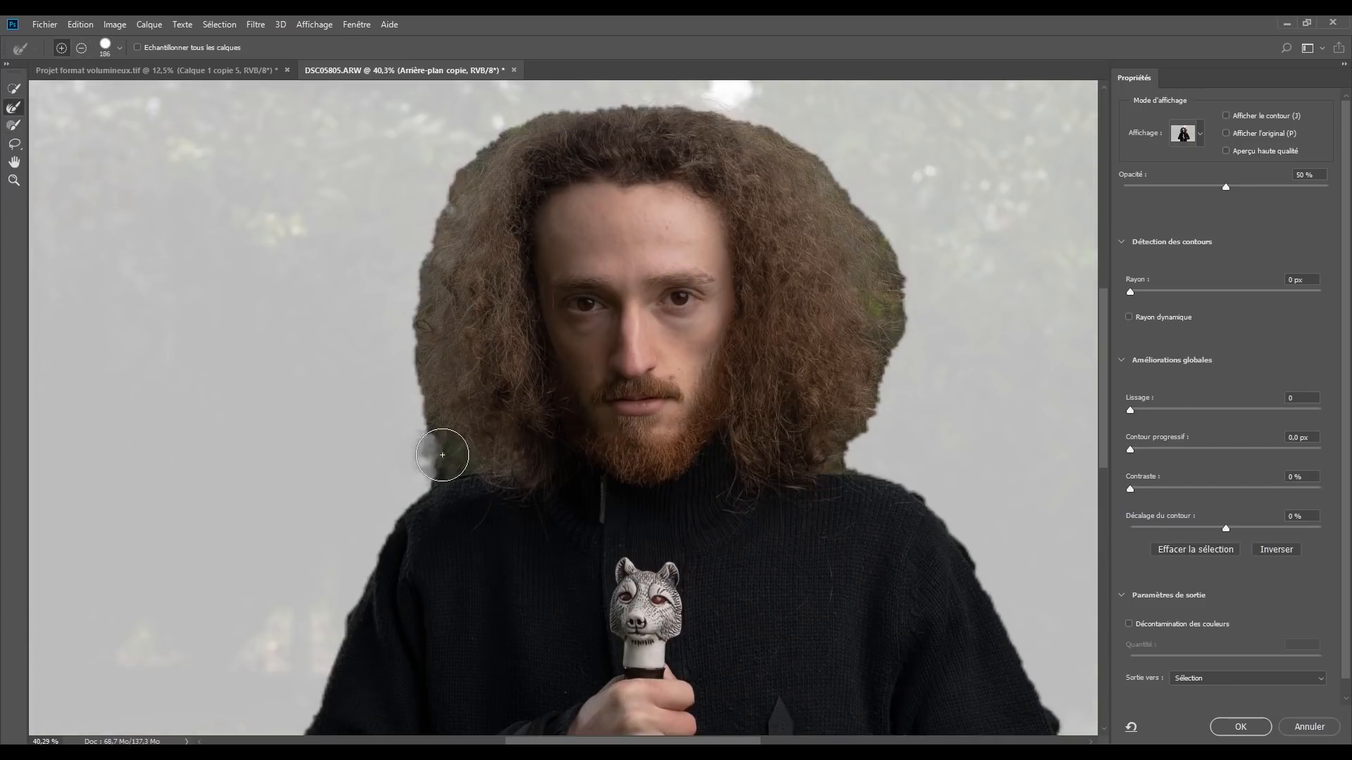
mouse_move(506, 113)
left_mouse_down()
mouse_move(602, 95)
mouse_move(698, 100)
mouse_move(734, 107)
mouse_move(819, 167)
mouse_move(899, 263)
mouse_move(901, 332)
mouse_move(866, 338)
mouse_move(871, 397)
mouse_move(875, 453)
left_mouse_up()
right_click(727, 109, "alt")
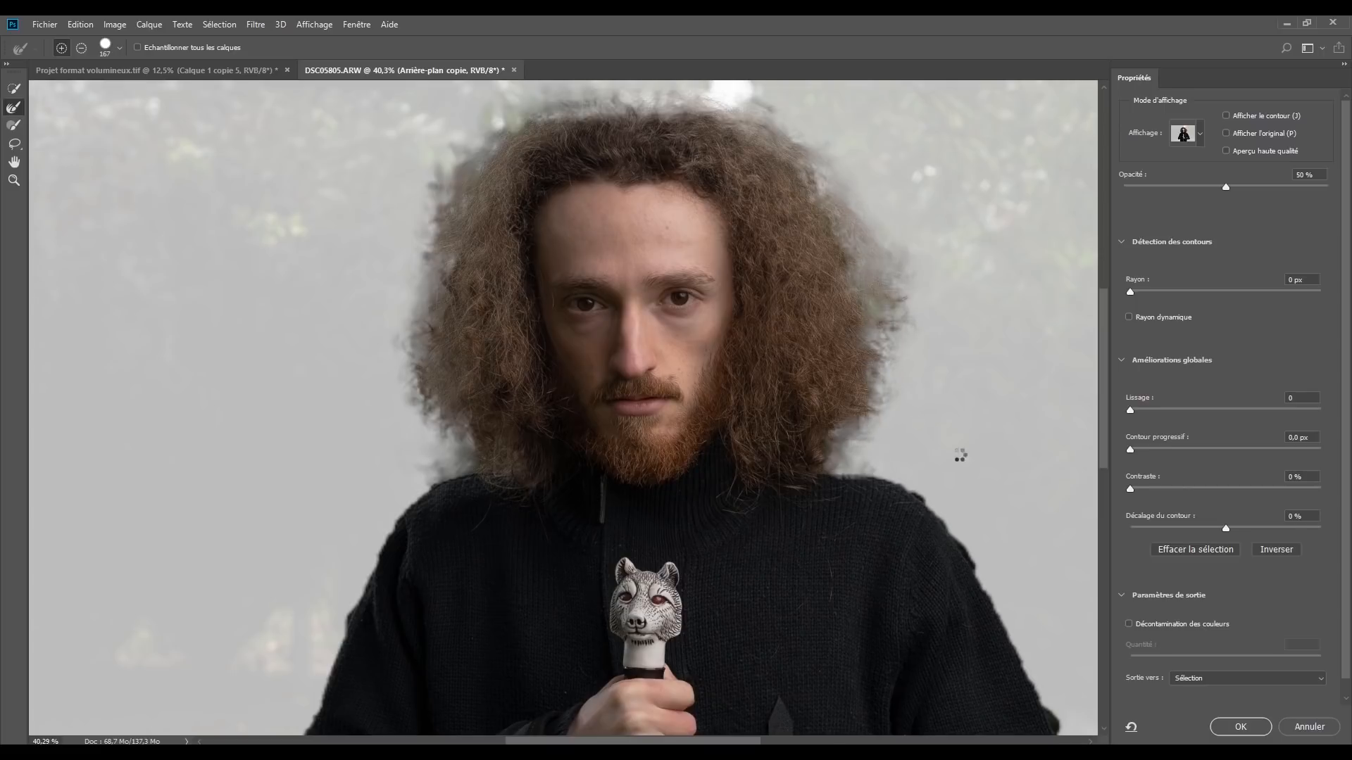
scroll(876, 453, "down", 3)
scroll(730, 574, "up", 2)
scroll(729, 574, "down", 1)
left_click_drag(757, 261, 835, 386)
scroll(898, 409, "down", 3)
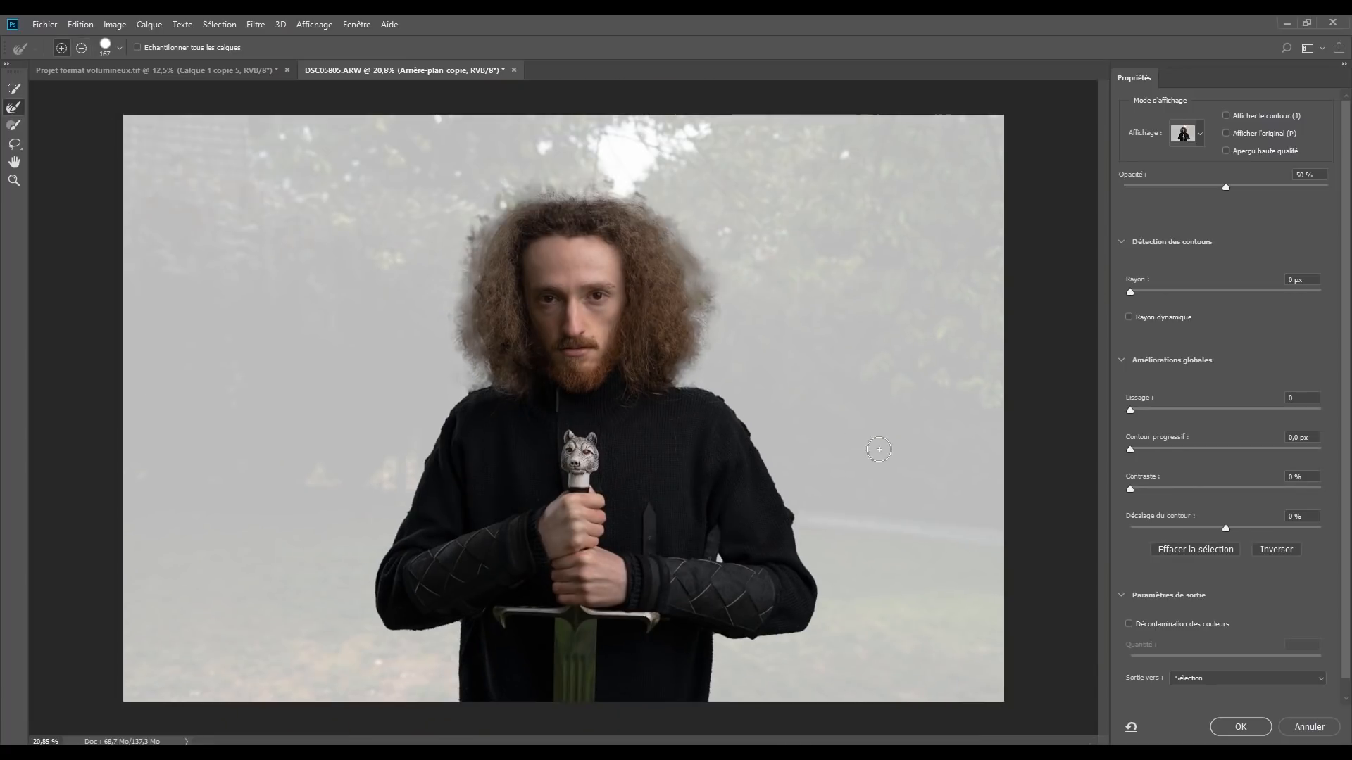
Switch to the Select and Mask Brush tool at the subject's left shoulder and set the preview opacity to 10%
scroll(855, 474, "up", 10)
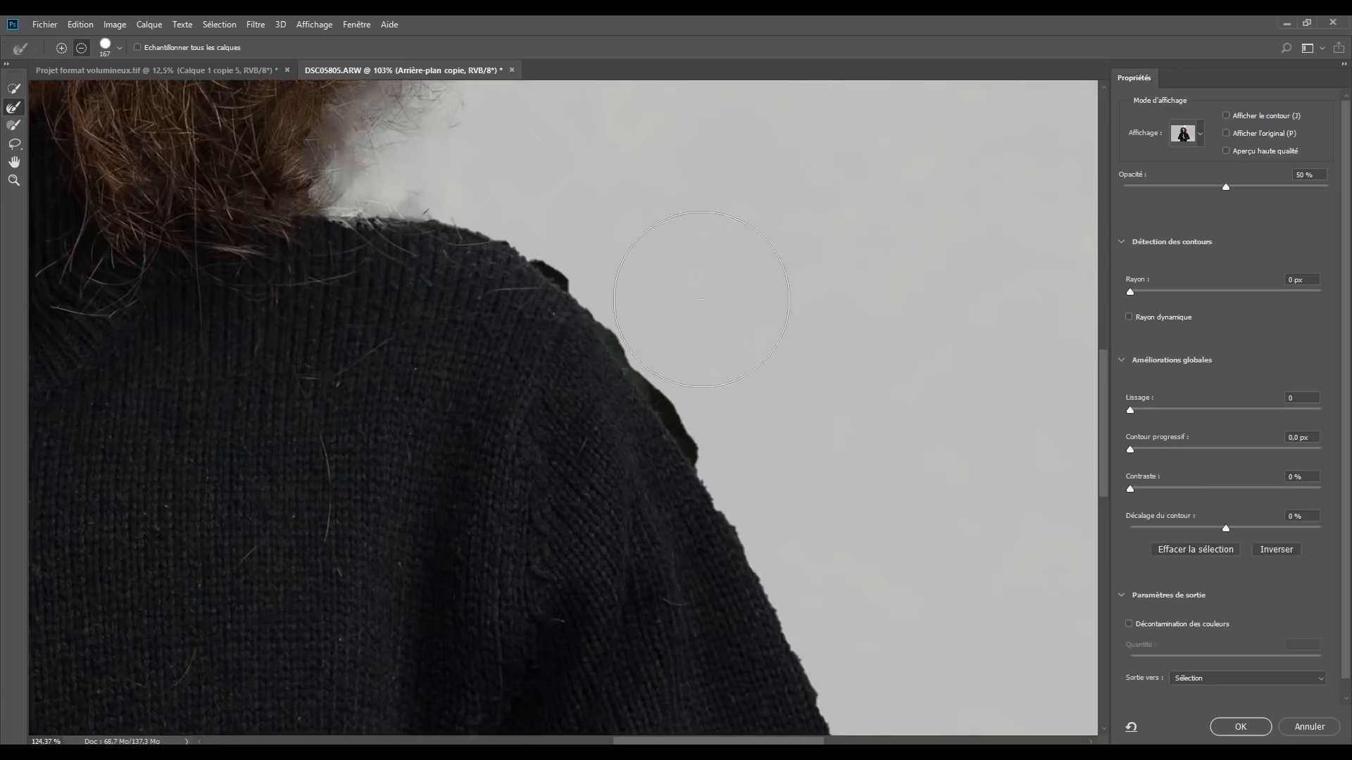
left_click(19, 126)
scroll(503, 223, "up", 2)
left_click_drag(386, 170, 393, 172)
left_click_drag(1186, 186, 1142, 188)
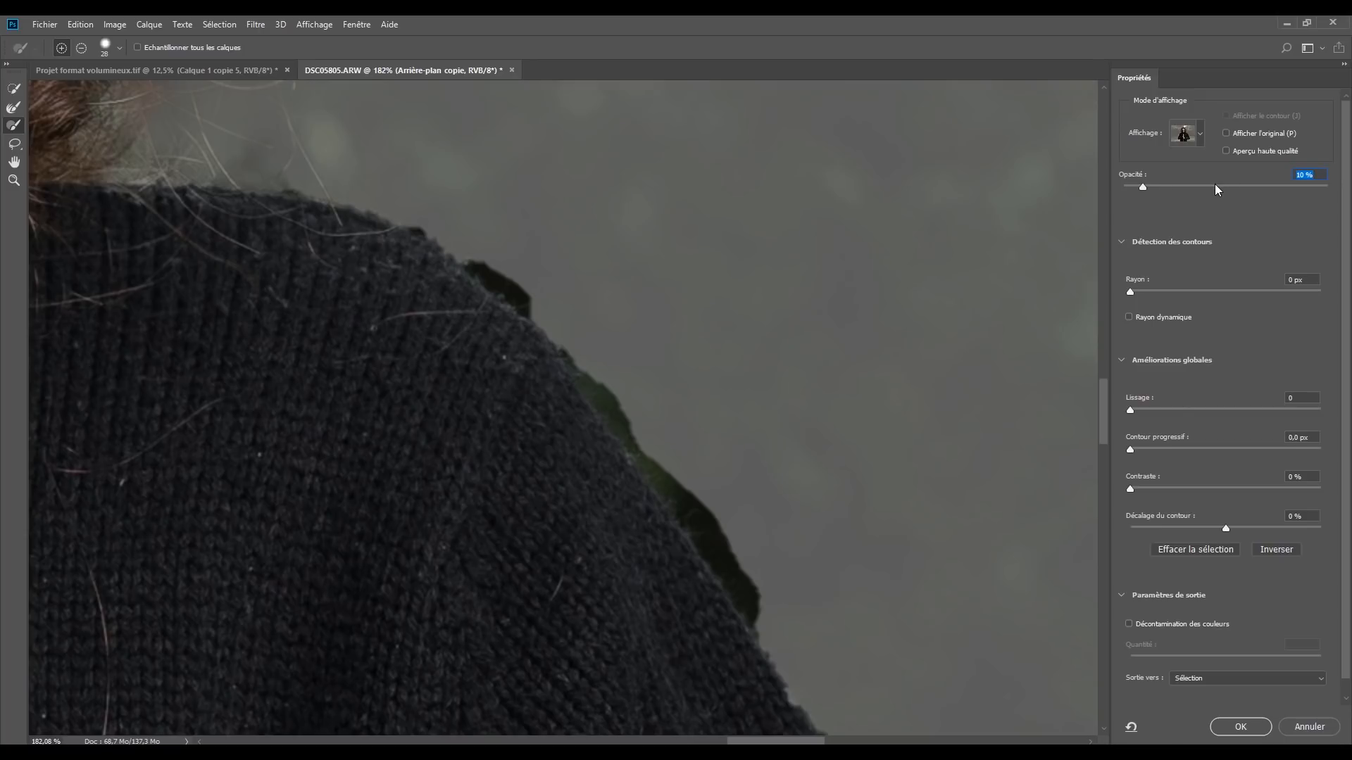
Brush the leftover background out of the selection along the subject's left shoulder and outer sleeve
mouse_move(453, 234)
left_mouse_down()
mouse_move(543, 301)
mouse_move(761, 606)
left_mouse_up()
right_click(670, 423)
left_click_drag(745, 484, 775, 489)
mouse_move(670, 470)
left_mouse_down()
mouse_move(730, 563)
mouse_move(774, 611)
left_mouse_up()
key("space")
mouse_move(810, 599)
left_mouse_down()
mouse_move(725, 416)
mouse_move(675, 366)
left_mouse_up()
mouse_move(607, 415)
left_mouse_down()
mouse_move(788, 679)
mouse_move(605, 369)
mouse_move(757, 680)
left_mouse_up()
key("space")
scroll(809, 697, "down", 2)
left_click_drag(749, 486, 823, 679)
left_click_drag(784, 585, 823, 680)
scroll(887, 661, "down", 3)
scroll(911, 643, "down", 3)
Clean the selection edge beneath the subject's left forearm guard and down the side of the torso
mouse_move(842, 513)
left_mouse_down()
mouse_move(865, 640)
mouse_move(602, 451)
mouse_move(1042, 352)
left_mouse_up()
key("space")
left_click_drag(510, 423, 497, 422)
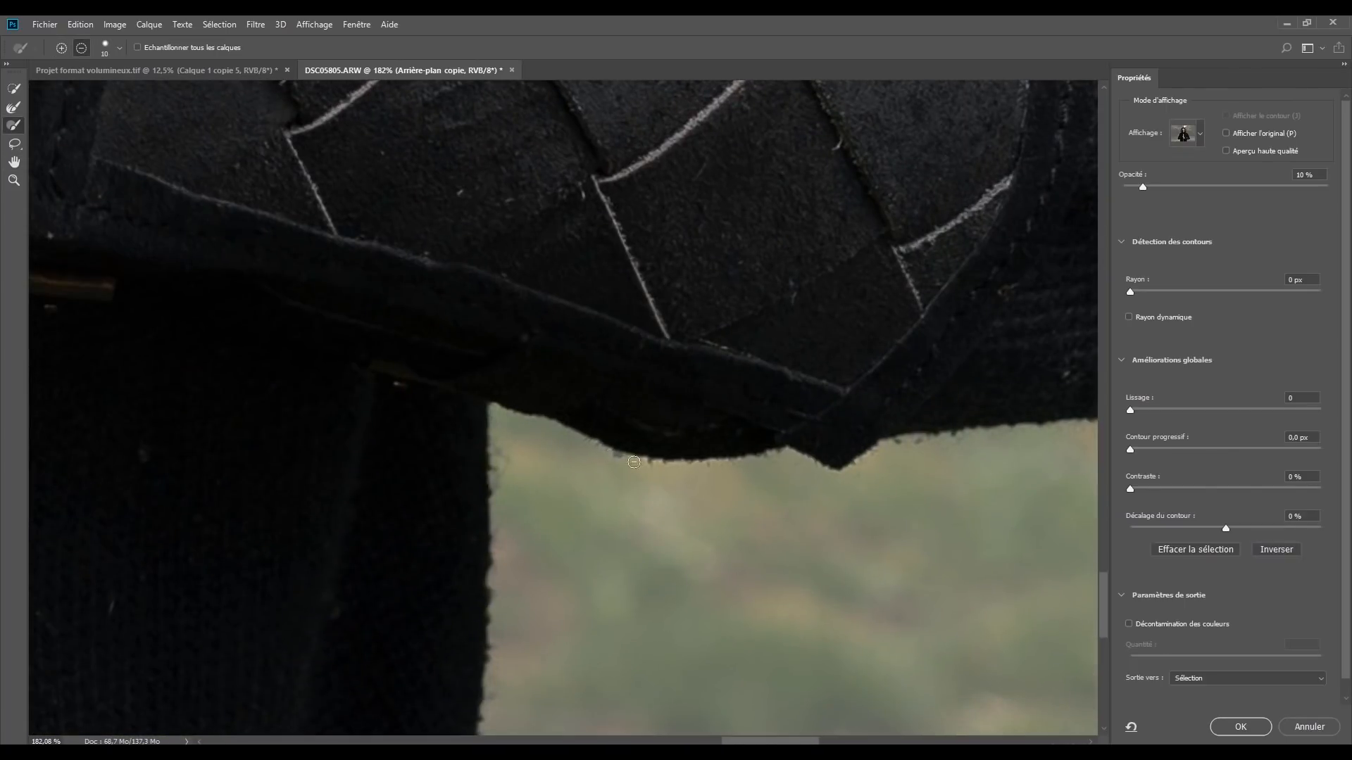
left_click_drag(622, 459, 699, 461)
scroll(698, 461, "down", 5)
left_click_drag(489, 448, 466, 616)
key("ctrl+0")
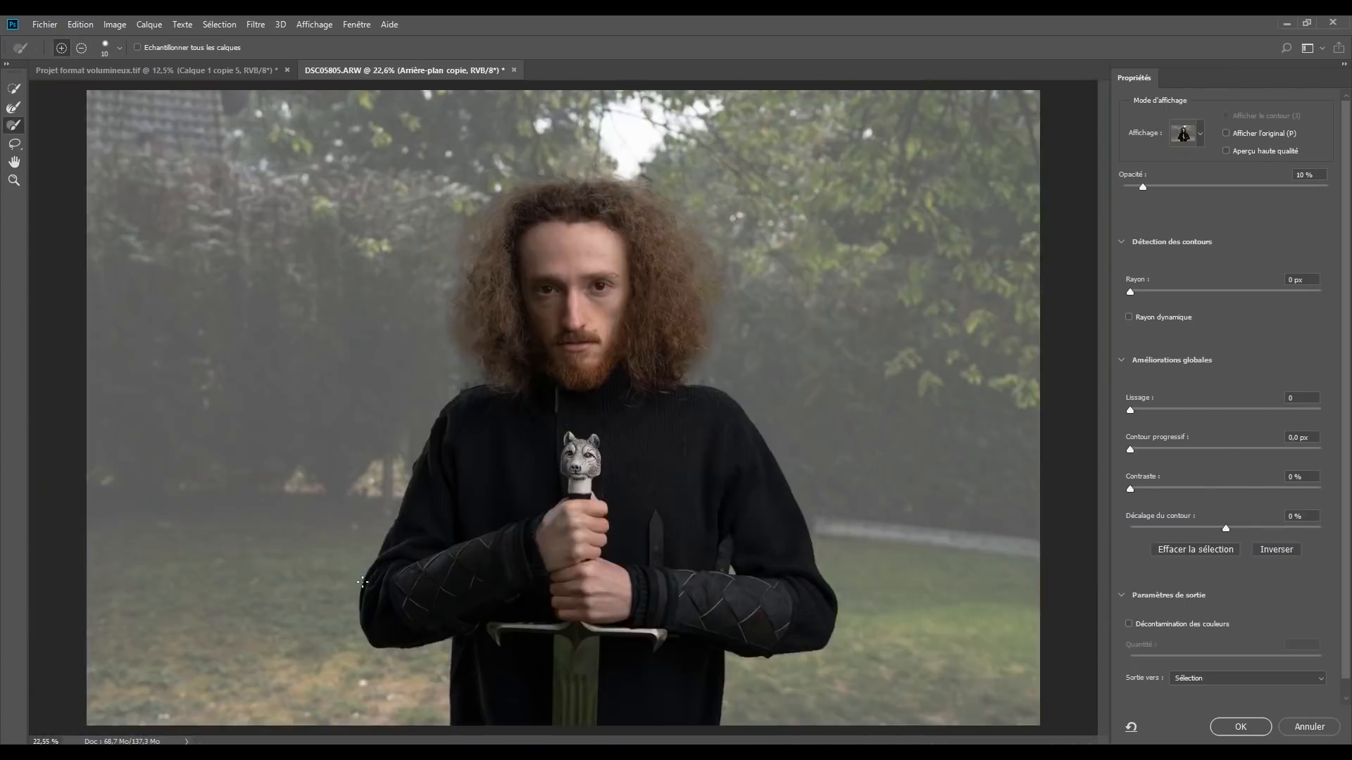
Correct the selection edge along the subject's right side and sleeve up to the upper arm
scroll(444, 677, "up", 13)
left_click_drag(524, 295, 585, 555)
scroll(521, 295, "down", 4)
scroll(283, 398, "up", 4)
left_click_drag(284, 399, 297, 400)
mouse_move(182, 616)
left_mouse_down()
mouse_move(376, 203)
mouse_move(259, 438)
left_mouse_up()
scroll(464, 338, "down", 5)
scroll(524, 160, "up", 4)
mouse_move(379, 380)
left_mouse_down()
mouse_move(404, 281)
mouse_move(366, 384)
mouse_move(400, 319)
left_mouse_up()
scroll(423, 354, "up", 2)
left_click_drag(455, 353, 510, 227)
left_click_drag(469, 314, 594, 98)
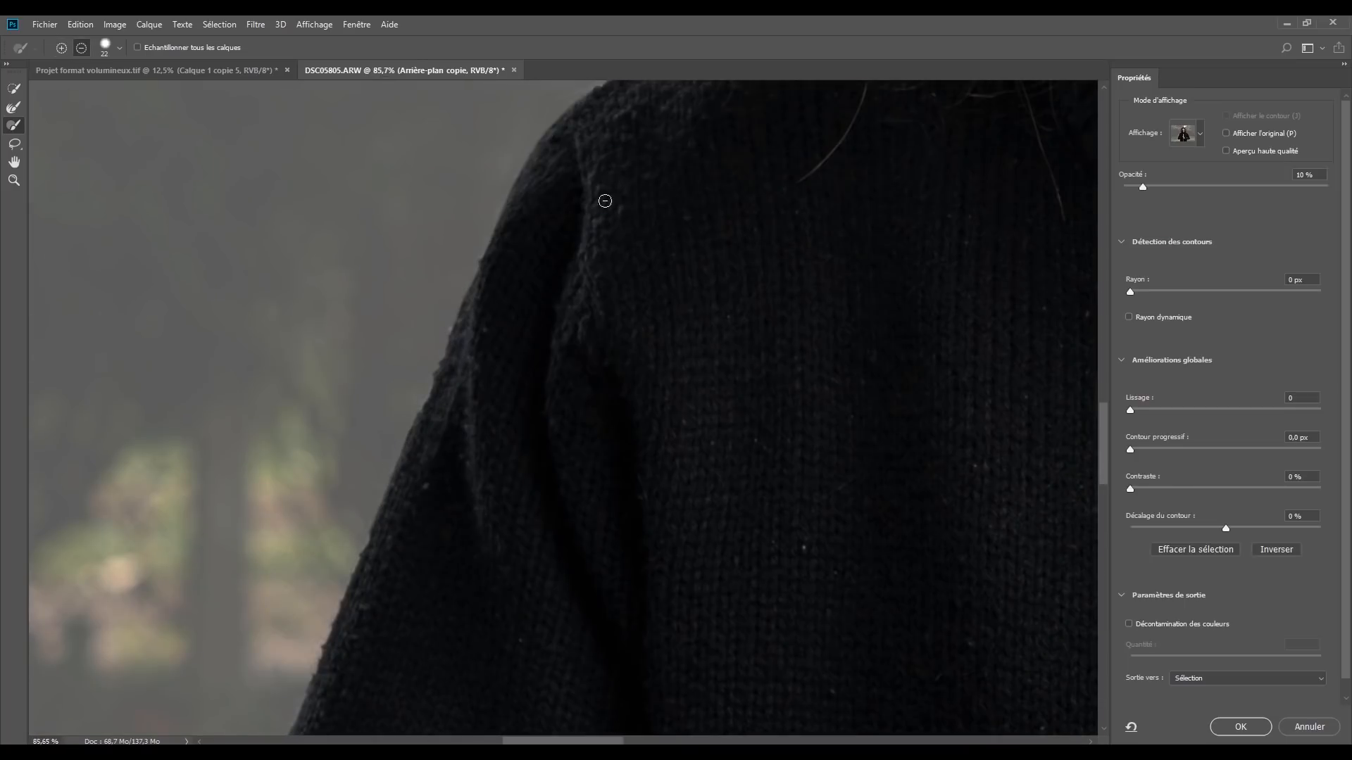
Finish brushing the selection edge around the subject's right shoulder with smaller brush sizes, and check the remaining outline
scroll(626, 151, "down", 4)
scroll(620, 141, "up", 5)
left_click_drag(435, 344, 526, 264)
mouse_move(545, 209)
left_mouse_down()
mouse_move(484, 252)
mouse_move(582, 184)
left_mouse_up()
right_click(482, 214)
right_click(437, 275)
scroll(549, 232, "down", 5)
scroll(569, 234, "up", 6)
right_click(509, 260, "alt")
mouse_move(440, 338)
left_mouse_down()
mouse_move(564, 246)
mouse_move(389, 314)
left_mouse_up()
scroll(642, 262, "down", 10)
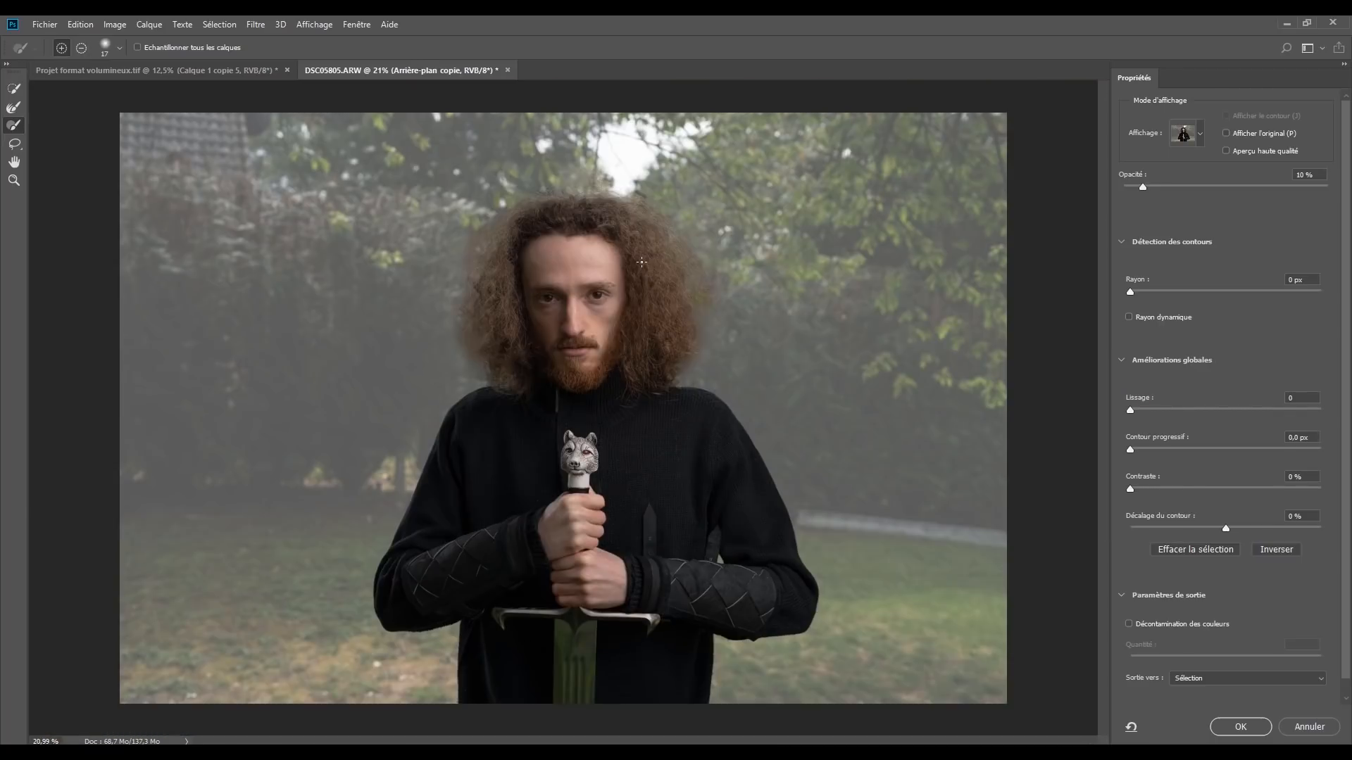
scroll(743, 547, "up", 8)
right_click(642, 614, "alt")
scroll(583, 574, "down", 4)
scroll(586, 574, "down", 6)
Set the preview opacity to 50% and output the refined selection as a new layer with a layer mask
left_click(13, 107)
left_click_drag(1143, 187, 1226, 187)
left_click(1286, 678)
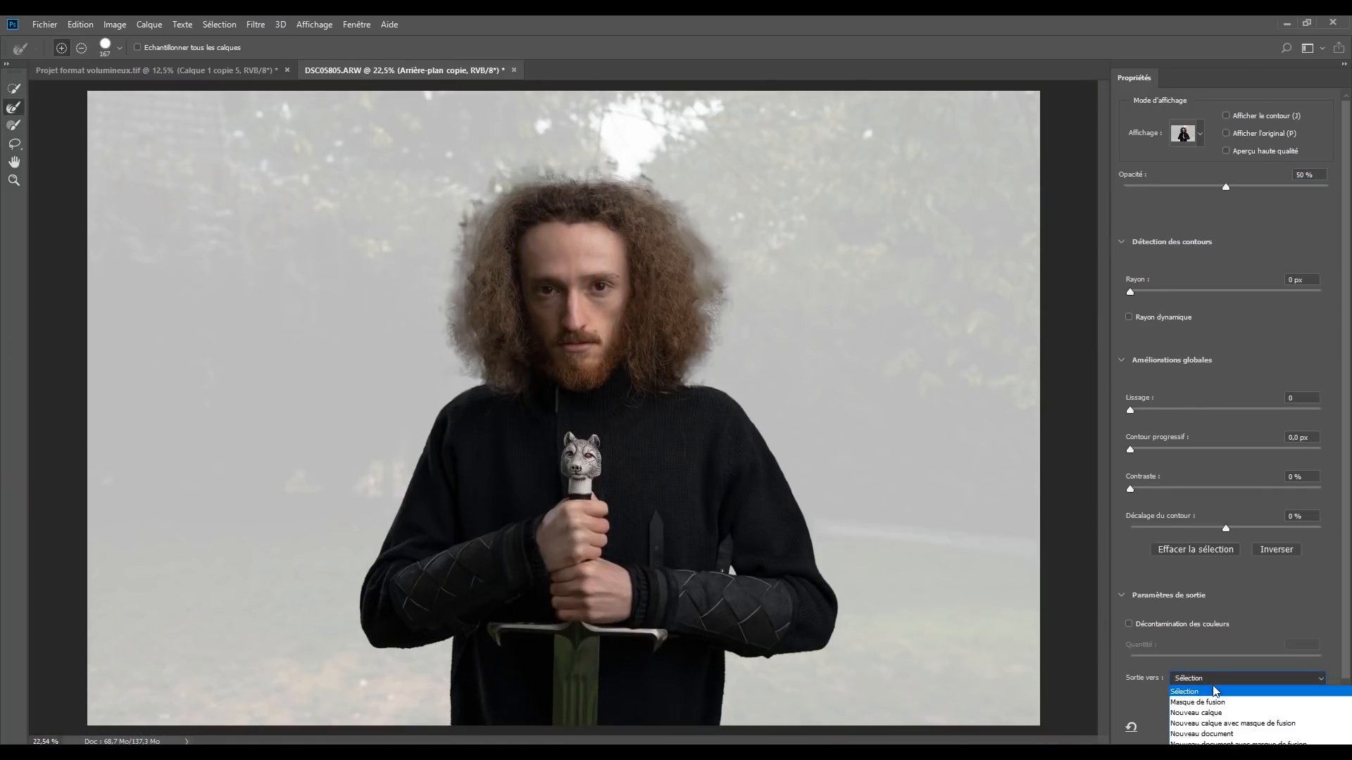
left_click(1203, 724)
left_click(1240, 726)
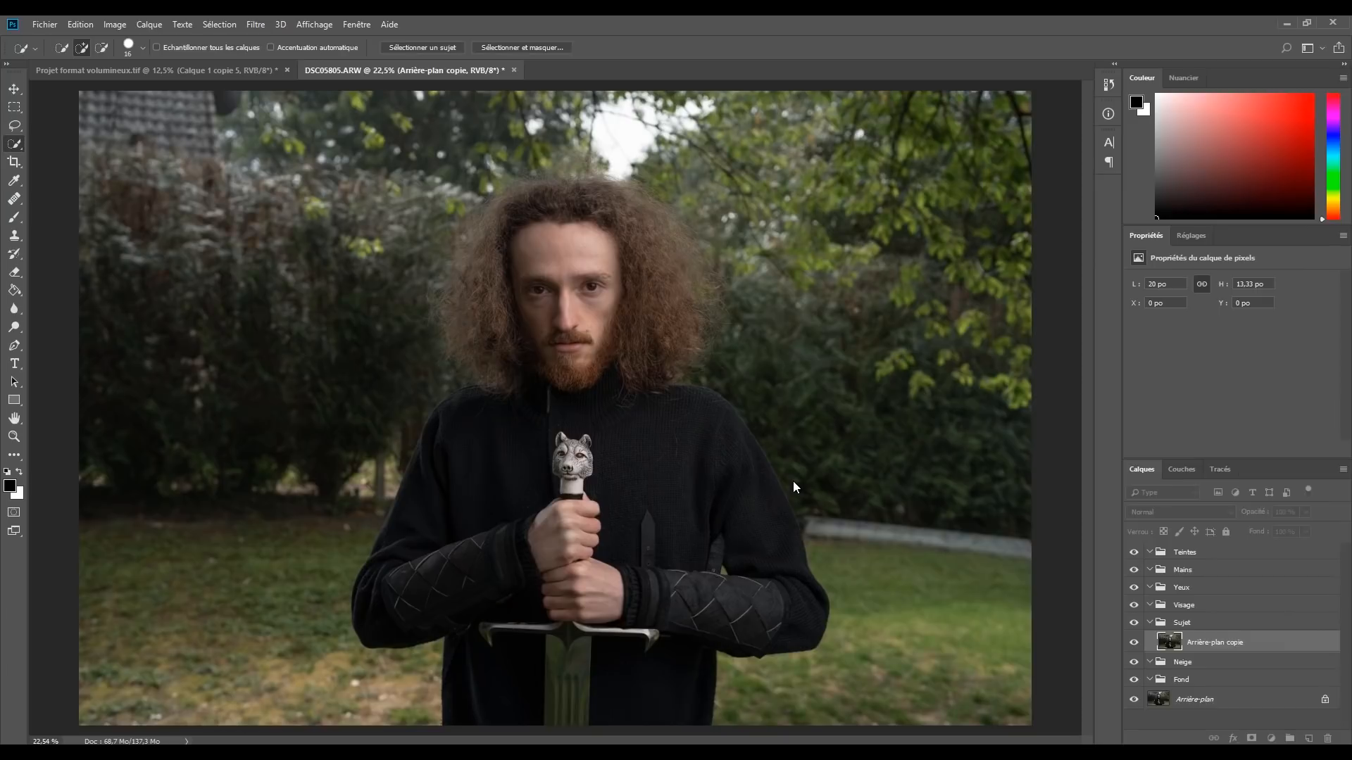
Move the unmasked Arrière-plan copie layer into the Fond group and rename the masked cutout layer Détourage SUJET
left_click_drag(1208, 667, 1202, 695)
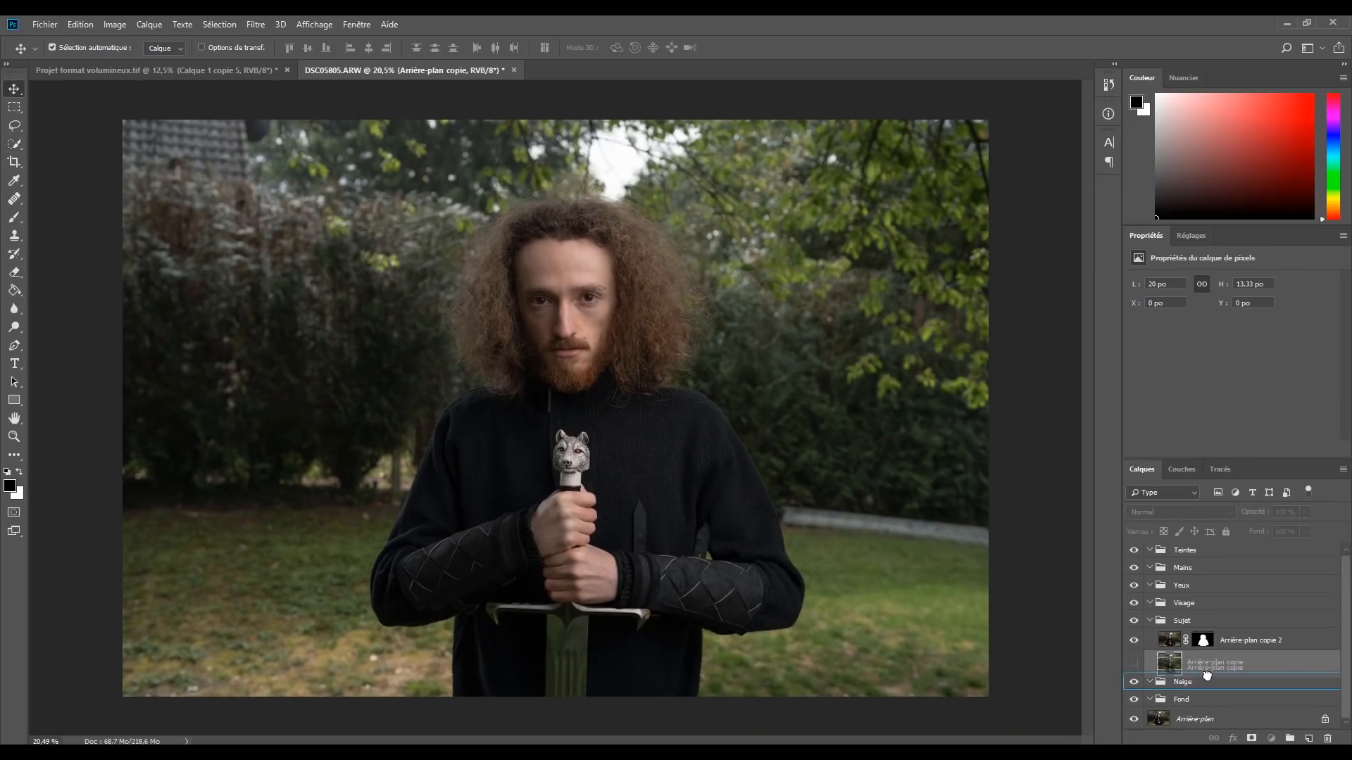
double_click(1250, 640)
type("Détourage SUJET")
left_click(1229, 698)
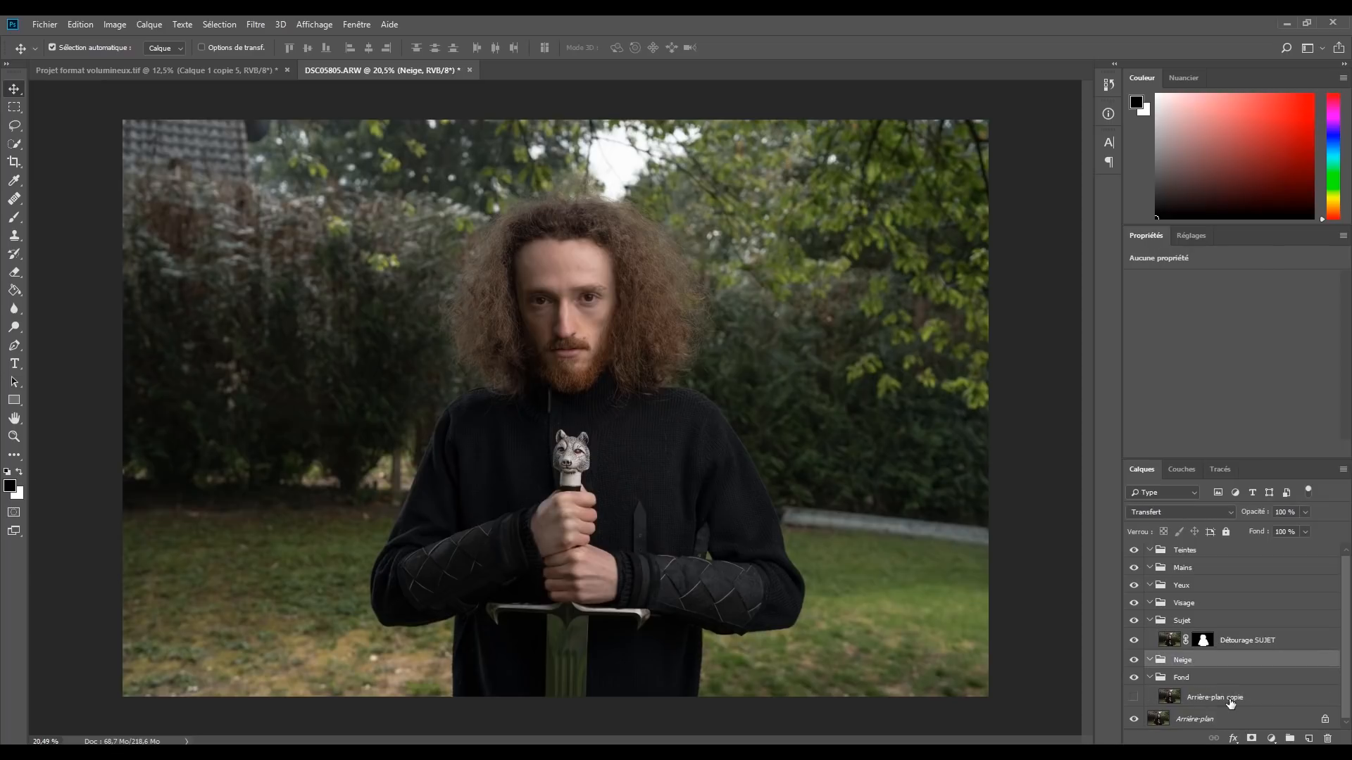
Rename the Arrière-plan copie layer in the Fond group as FOND and make it visible
double_click(1230, 698)
type("FO")
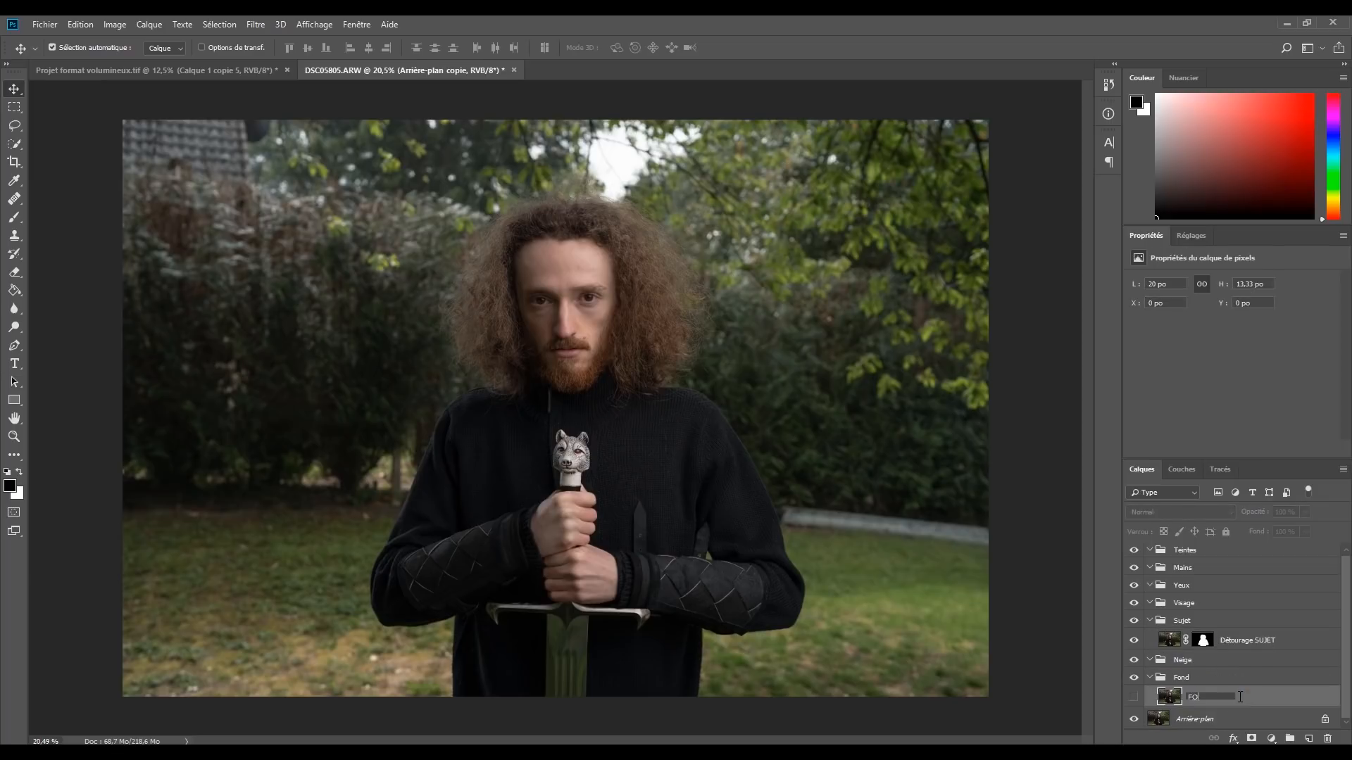
type("ND")
left_click(1240, 651)
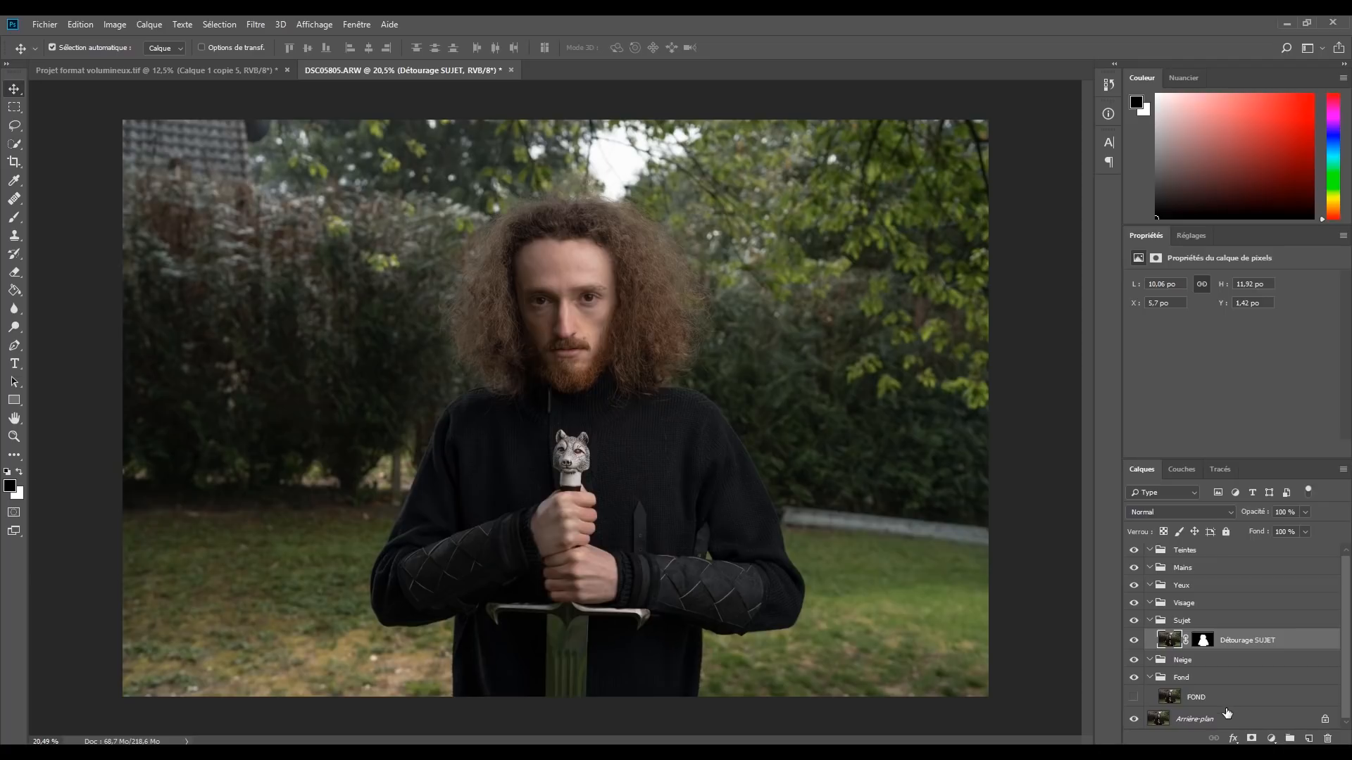
left_click(1134, 697)
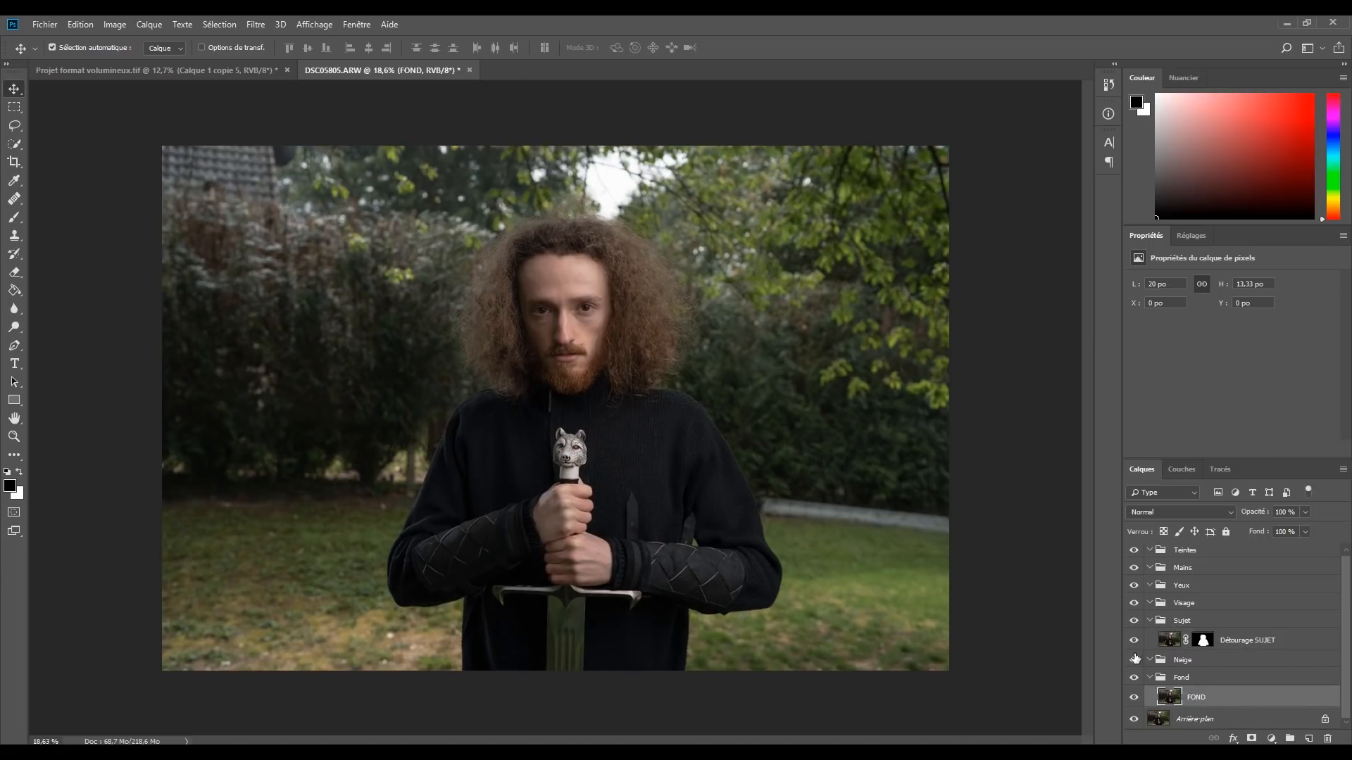
Load the Détourage SUJET mask as a selection and expand it by 100 pixels
left_click(1203, 642, "ctrl")
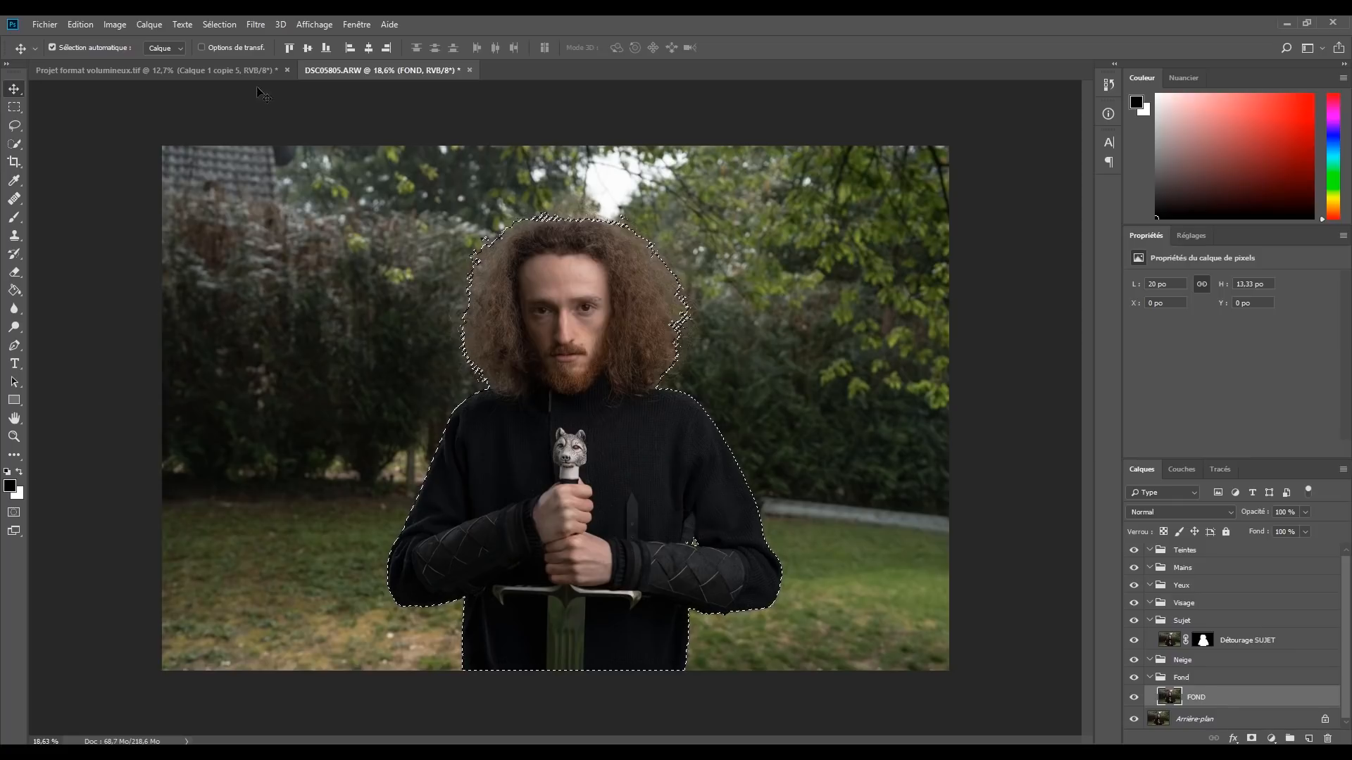
left_click(219, 25)
mouse_move(264, 228)
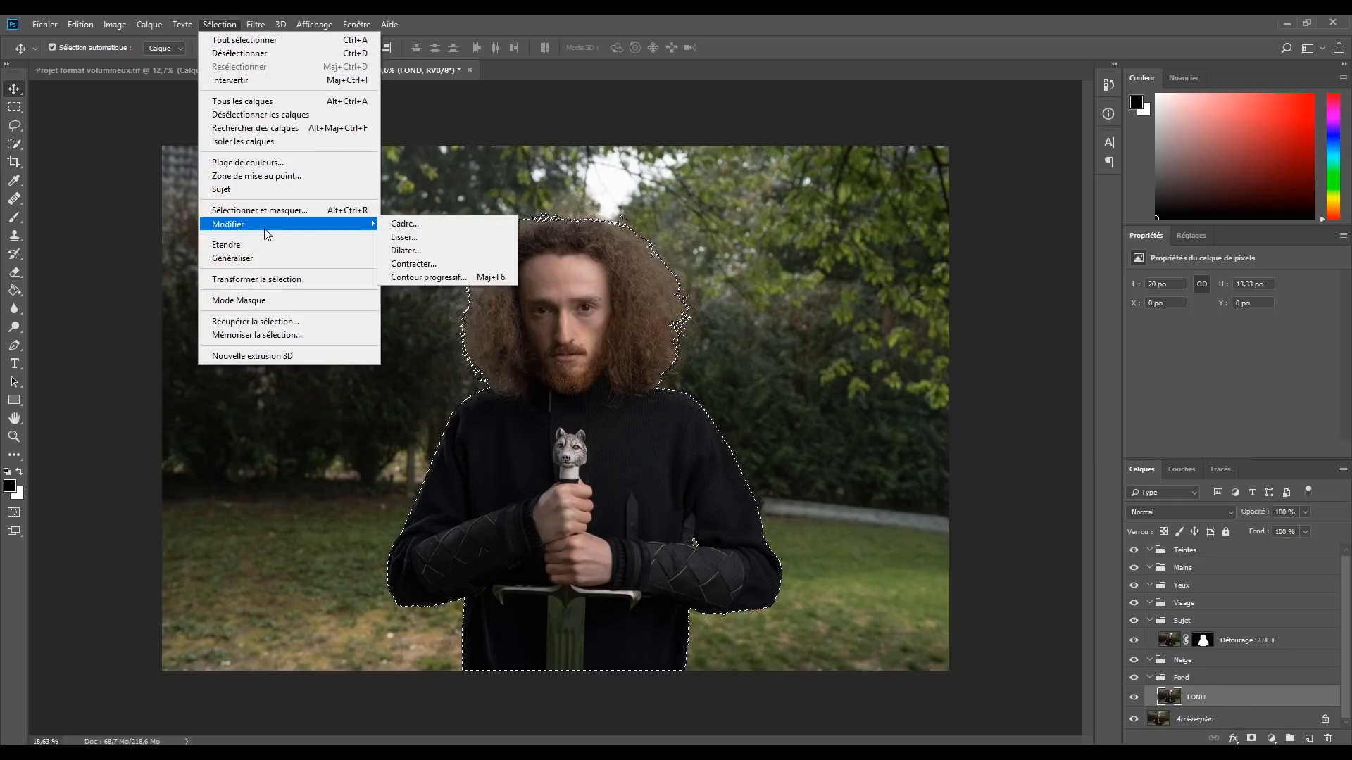
left_click(412, 251)
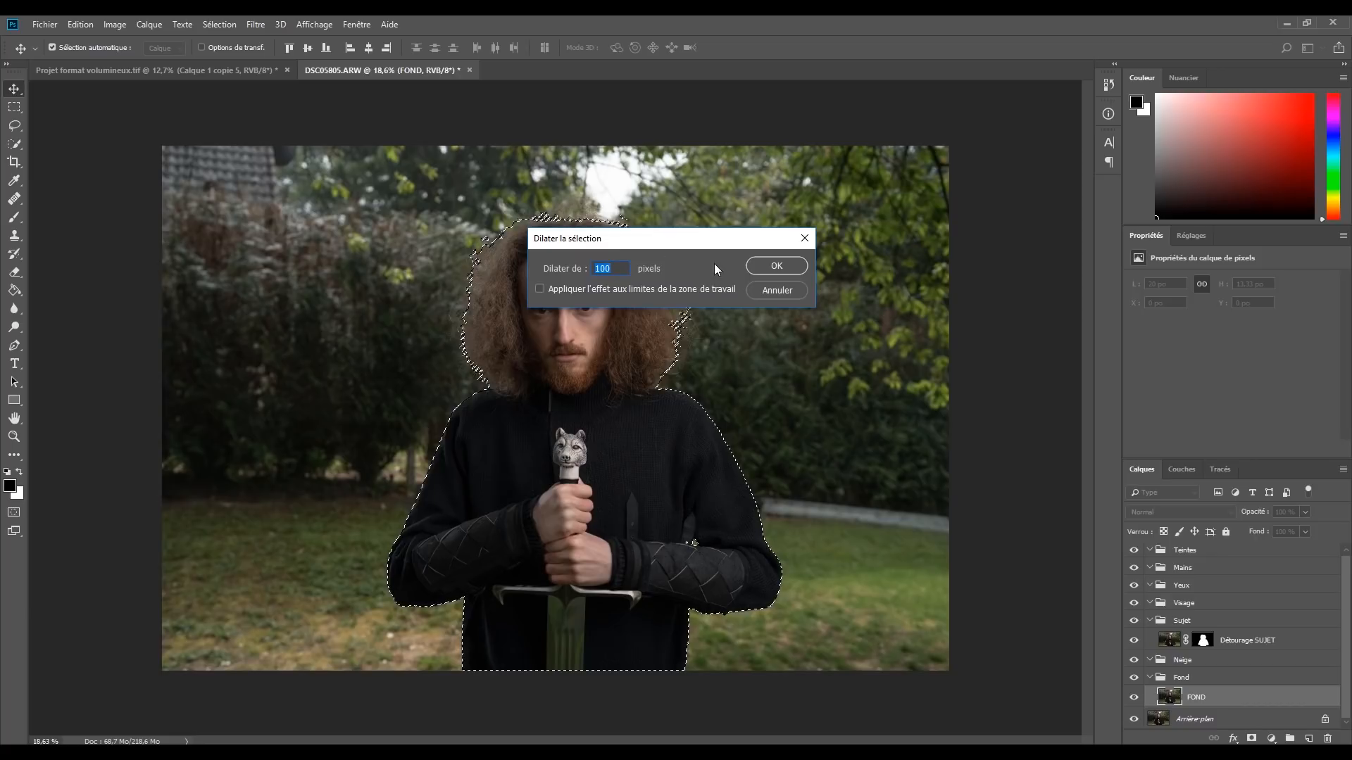
left_click(757, 265)
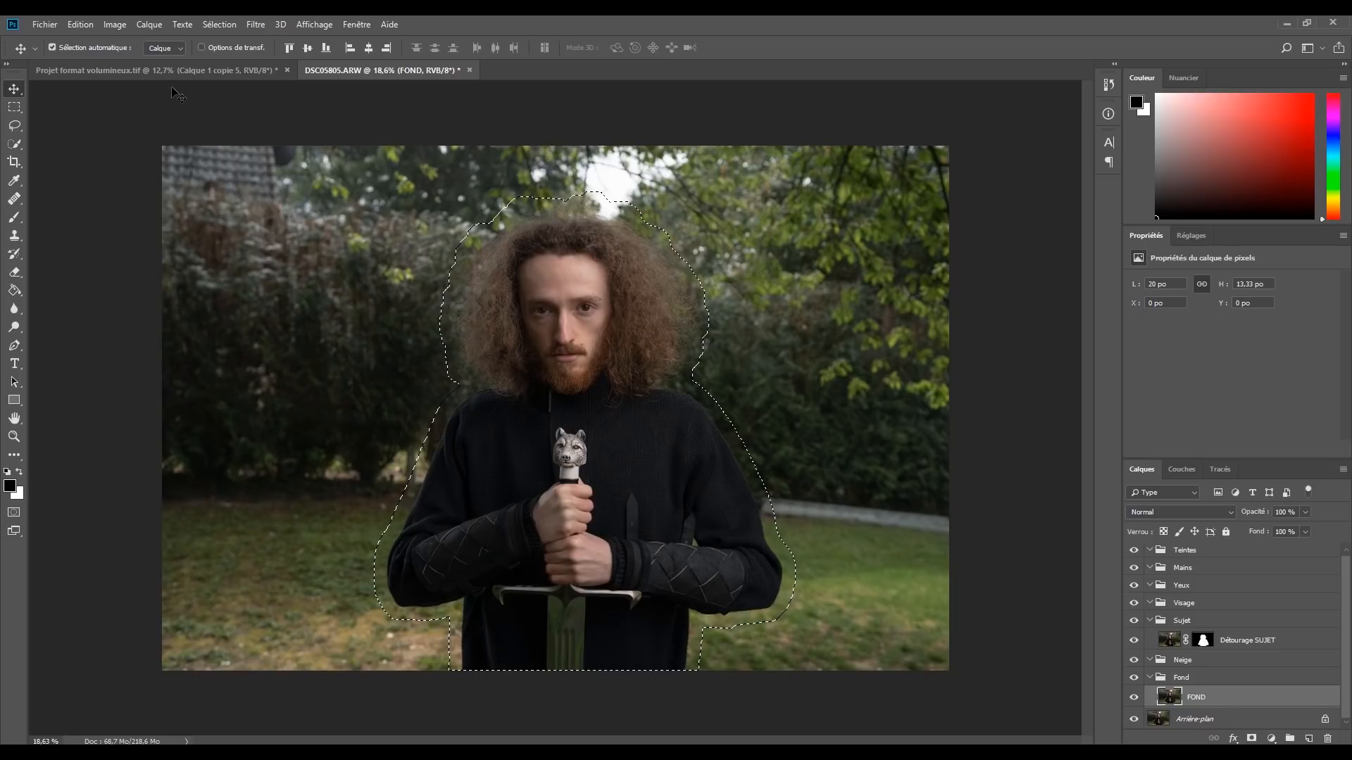
Fill the selected subject area on FOND with Content-Aware at 100% opacity, deselect, and check the background with the cutout hidden
left_click(89, 27)
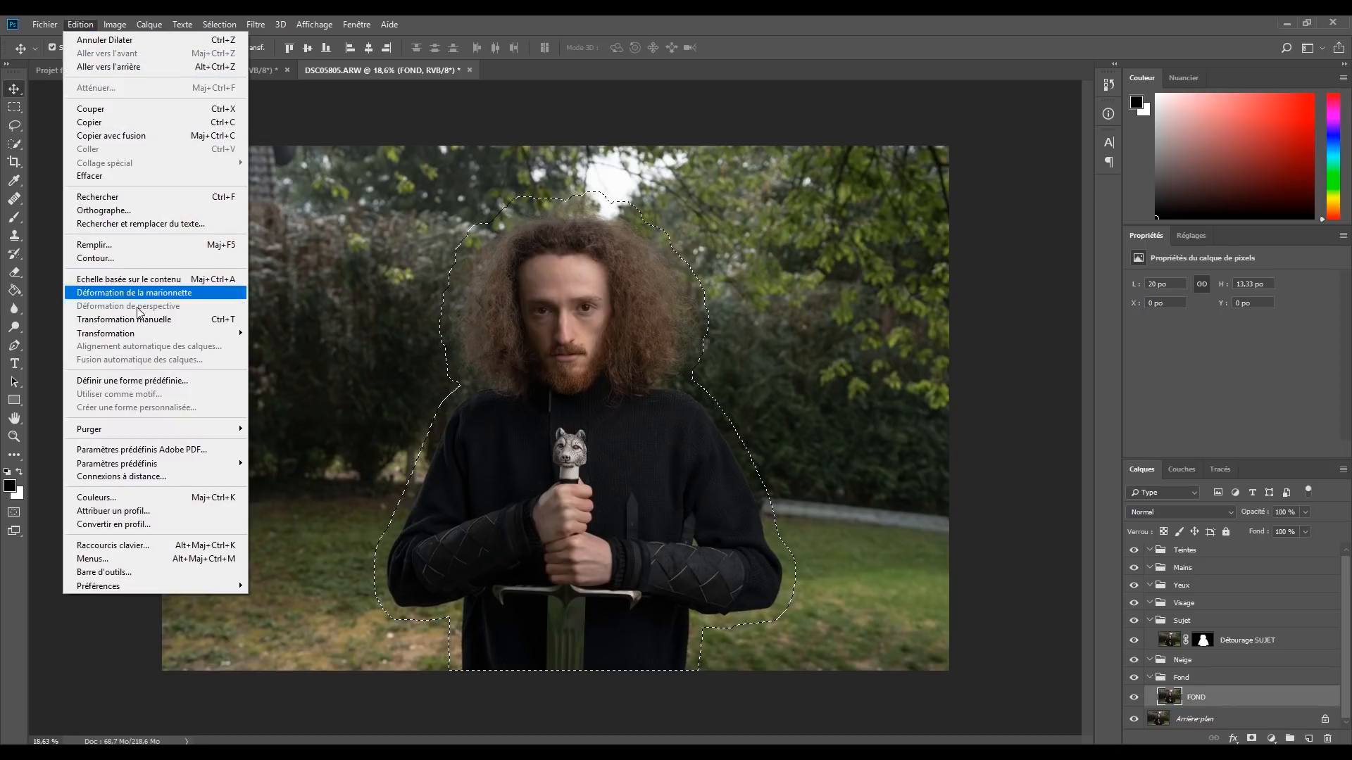
left_click(128, 251)
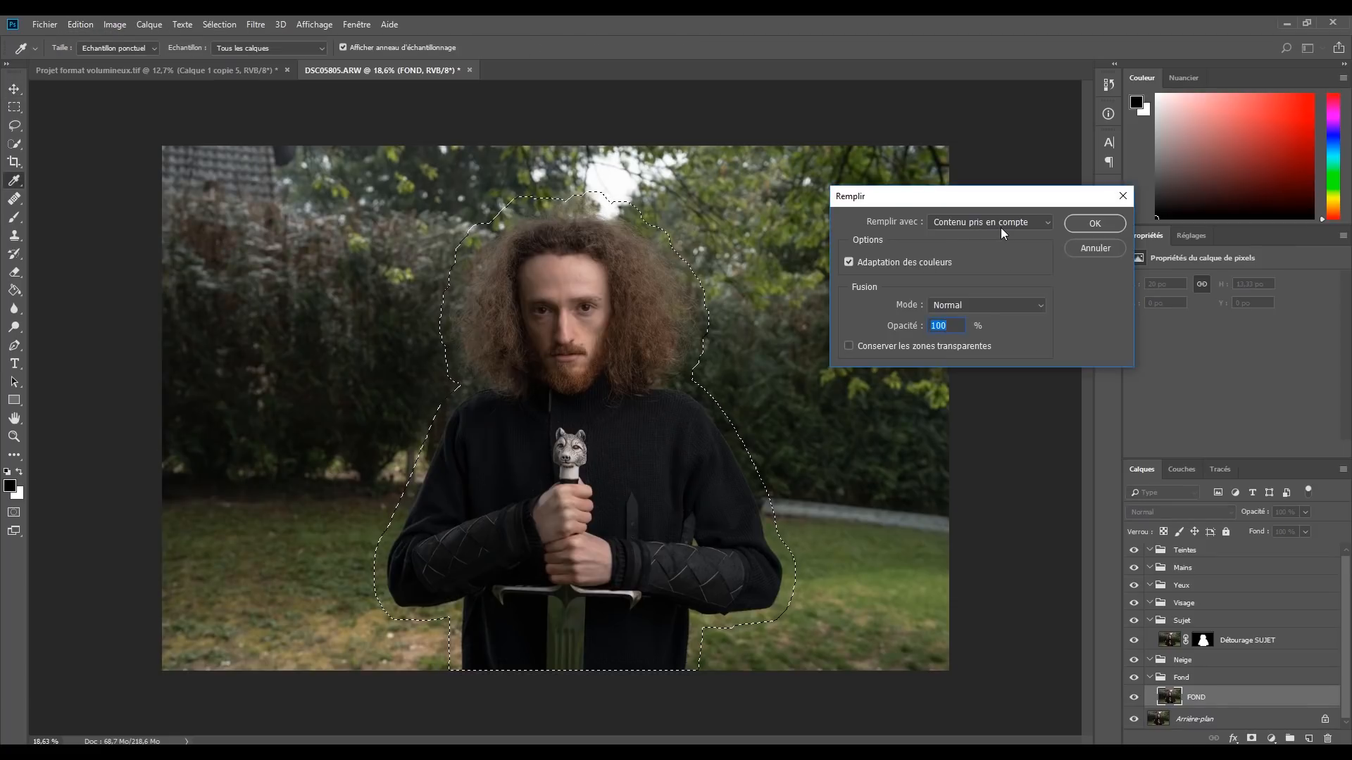
left_click(1088, 221)
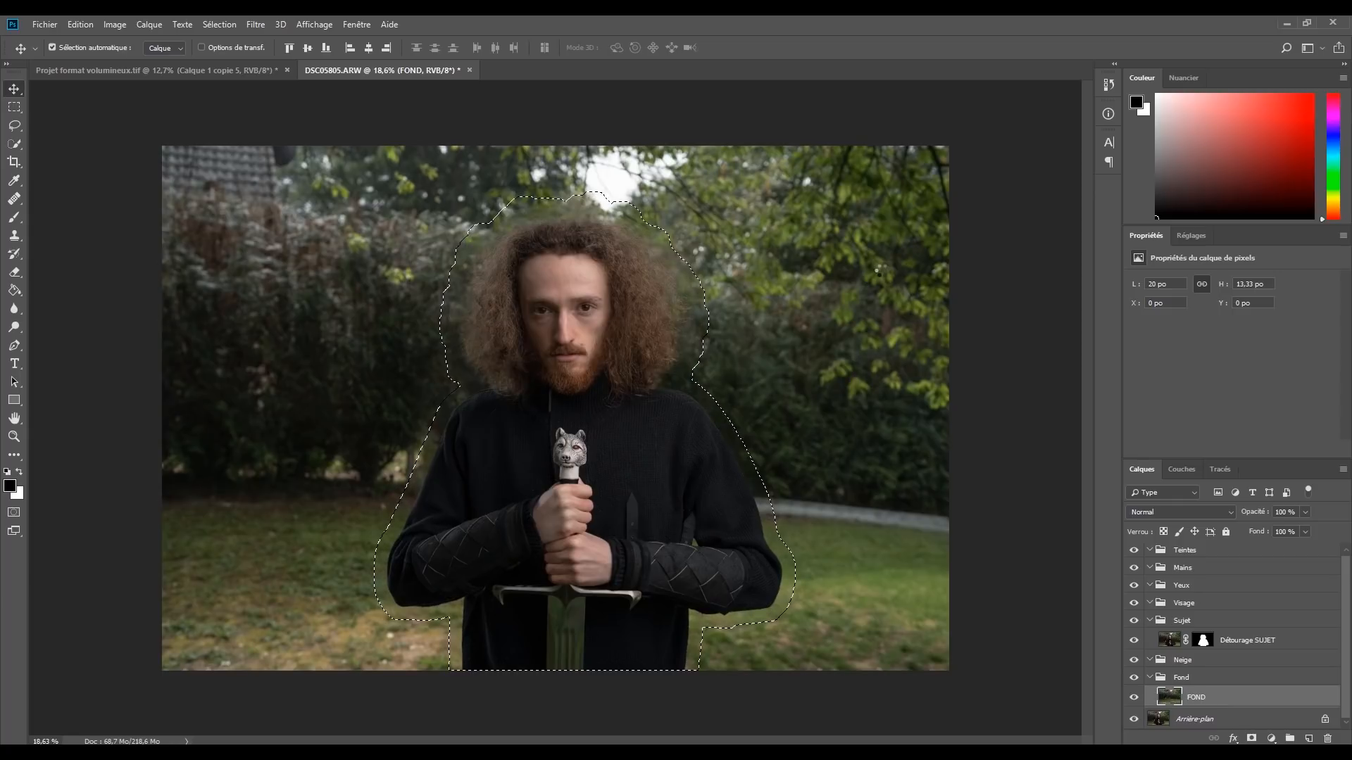
key("ctrl+d")
left_click(1133, 641)
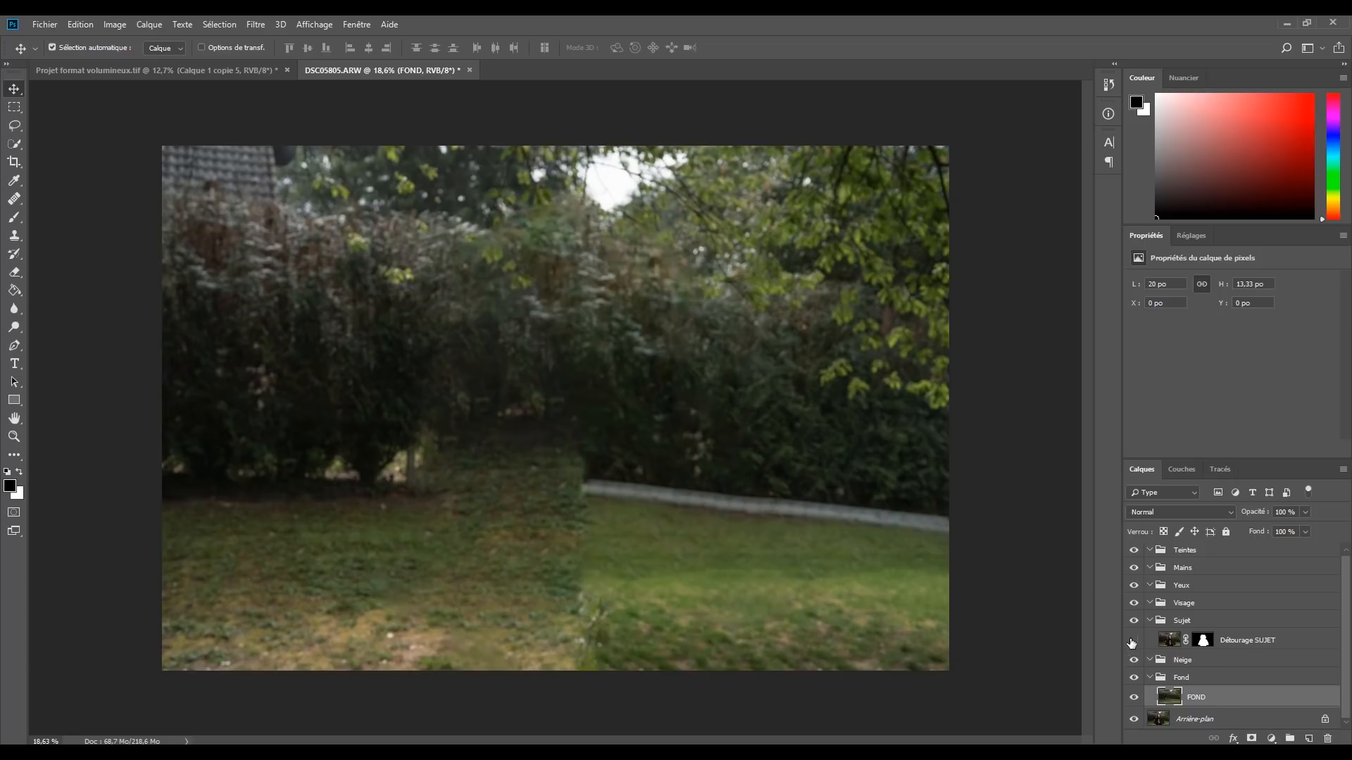
left_click(1133, 641)
Retouch the filled background on FOND beside the subject with the Clone Stamp at a smaller brush size
key("ctrl+plus")
key("ctrl+plus")
key("s")
right_click(265, 567)
key("Escape")
key("bracketleft")
key("bracketleft")
key("bracketleft")
key("bracketleft")
key("bracketleft")
key("bracketleft")
key("bracketleft")
key("bracketleft")
left_click_drag(311, 482, 337, 483)
scroll(450, 623, "down", 5)
scroll(722, 664, "up", 6)
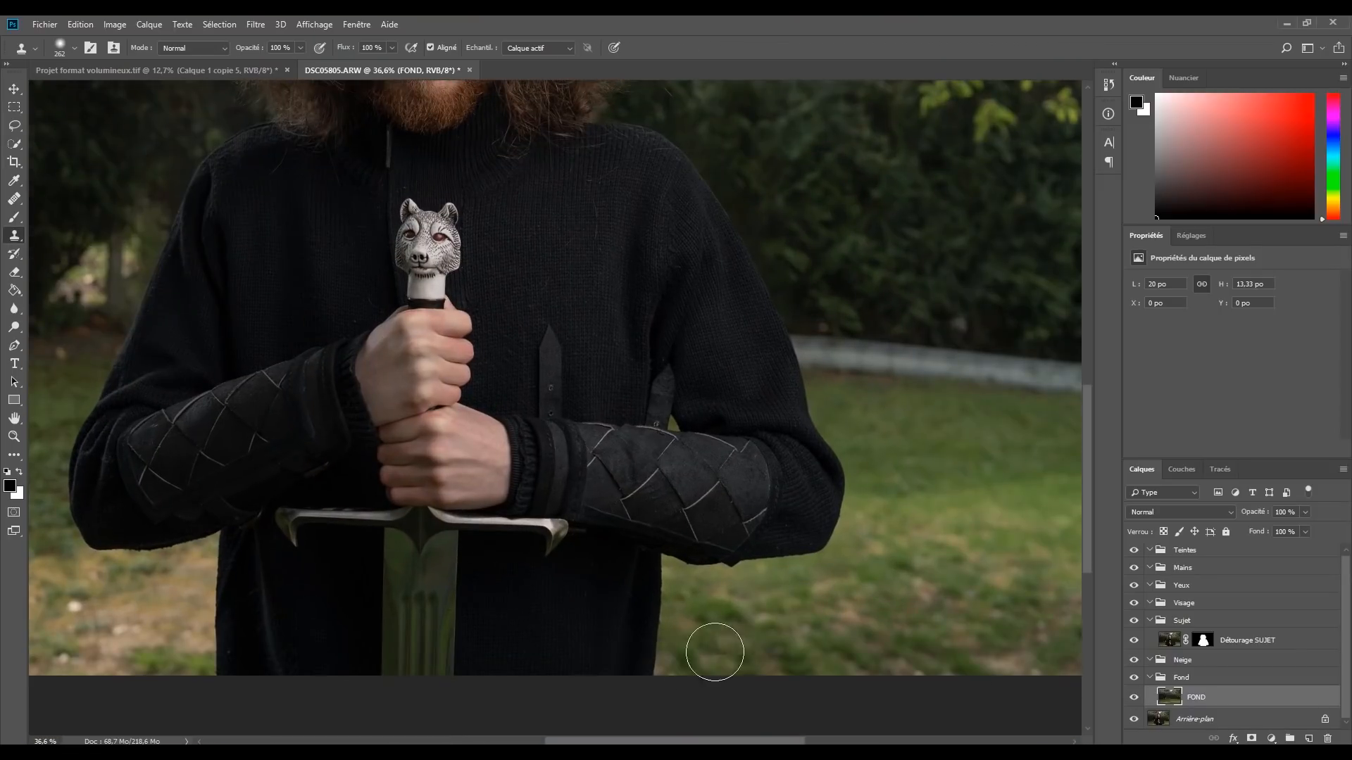
scroll(839, 432, "up", 3)
scroll(576, 481, "down", 6)
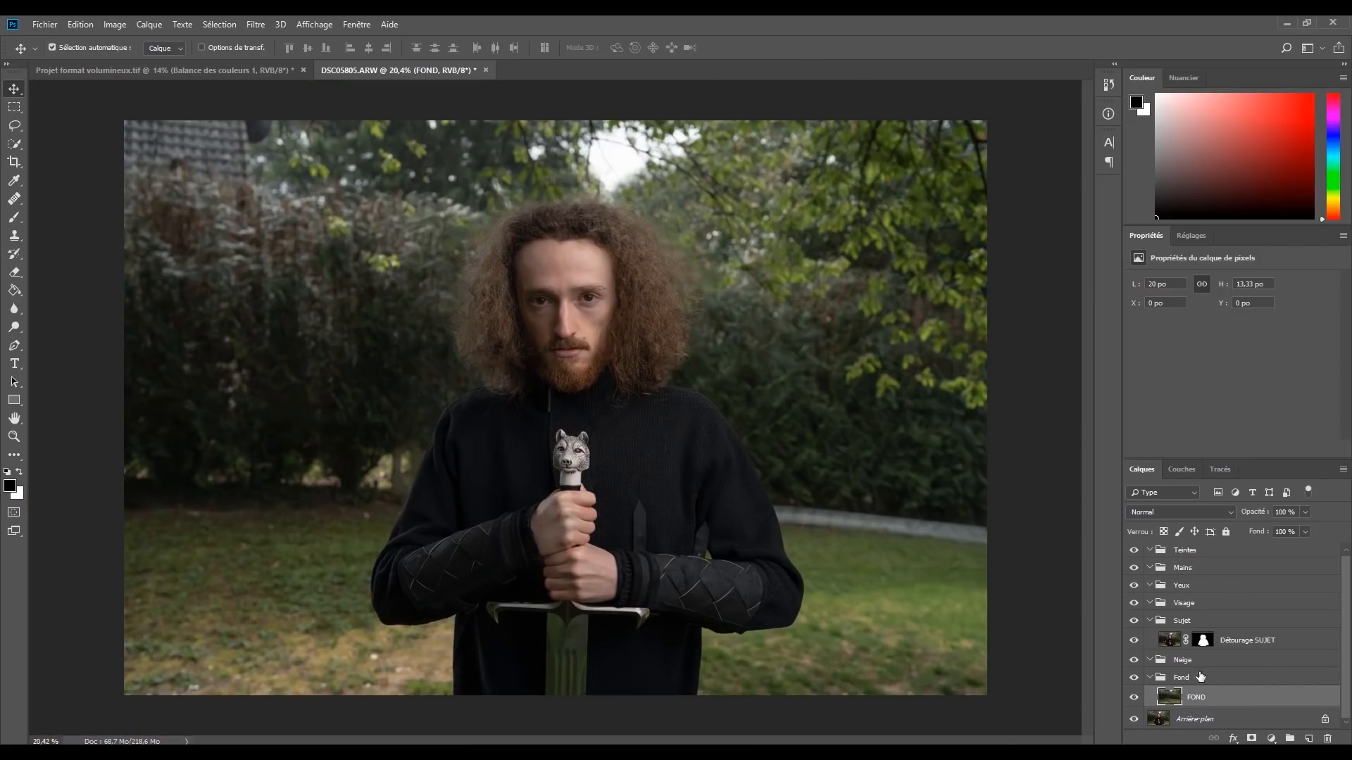
Add a Color Balance adjustment layer above FOND and set the midtones to red +10, green +7 and blue +8
left_click(1197, 680)
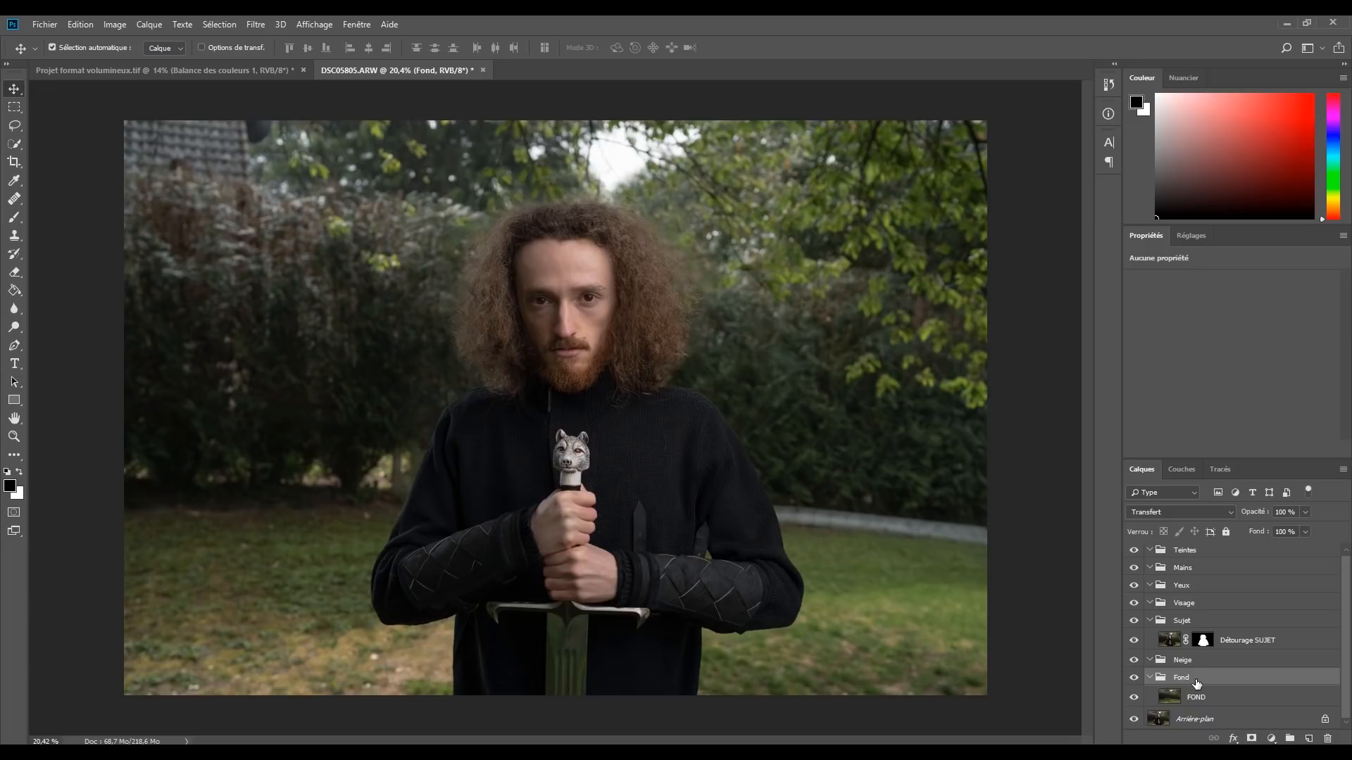
left_click(1195, 698)
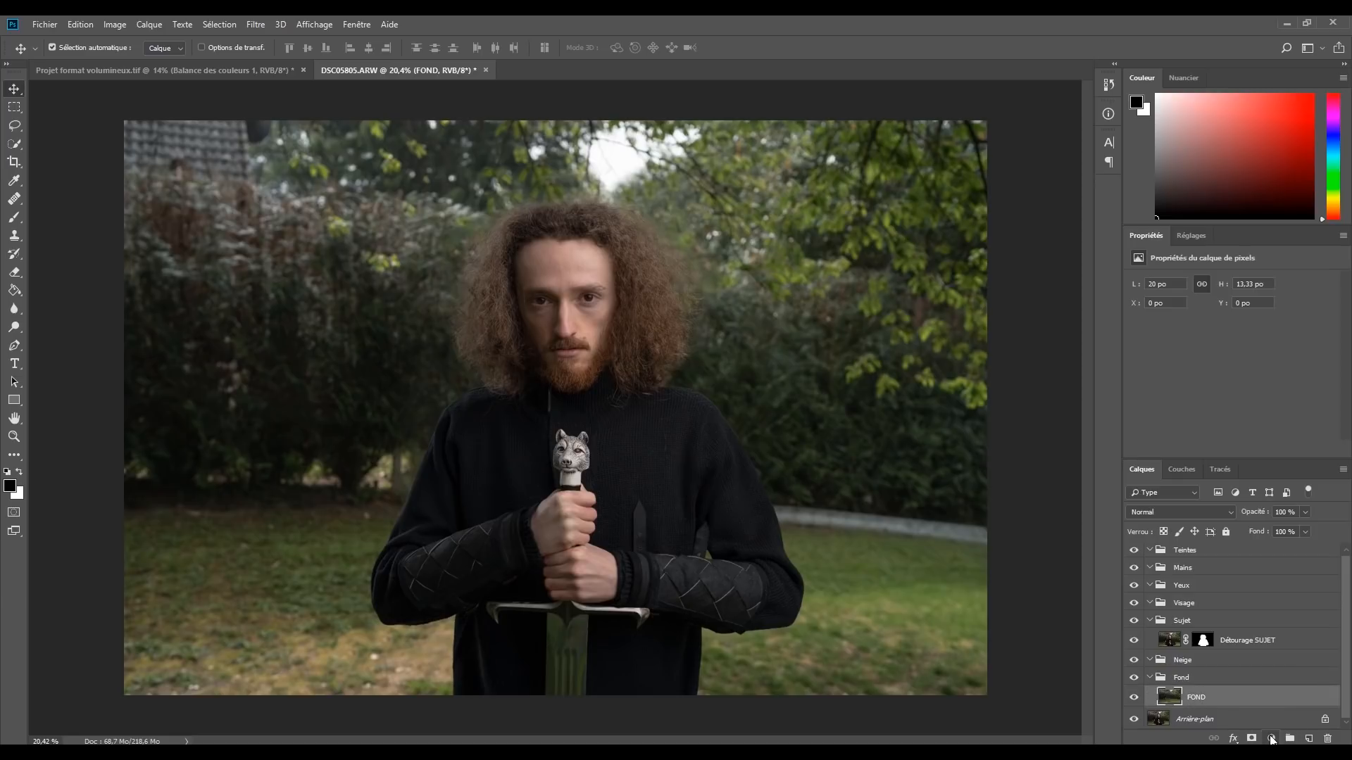
left_click(1272, 739)
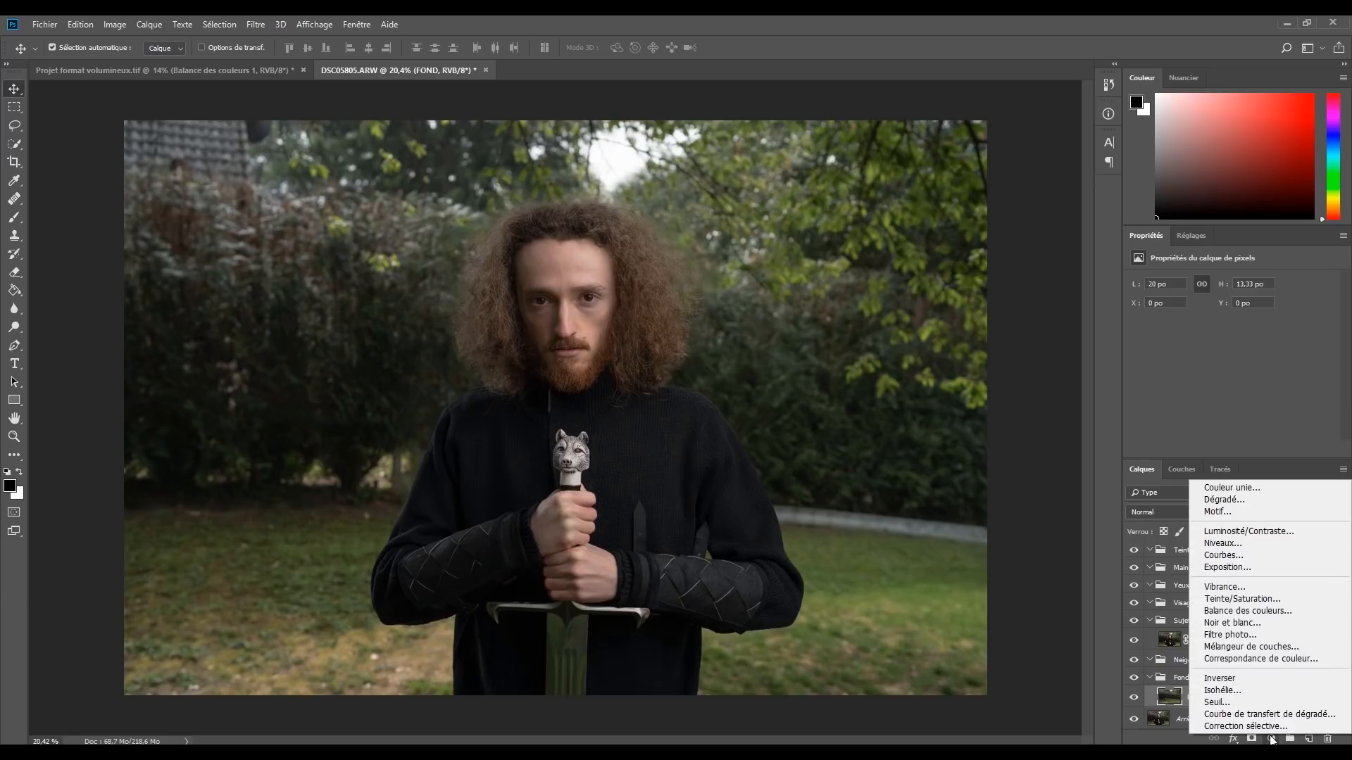
left_click(1238, 611)
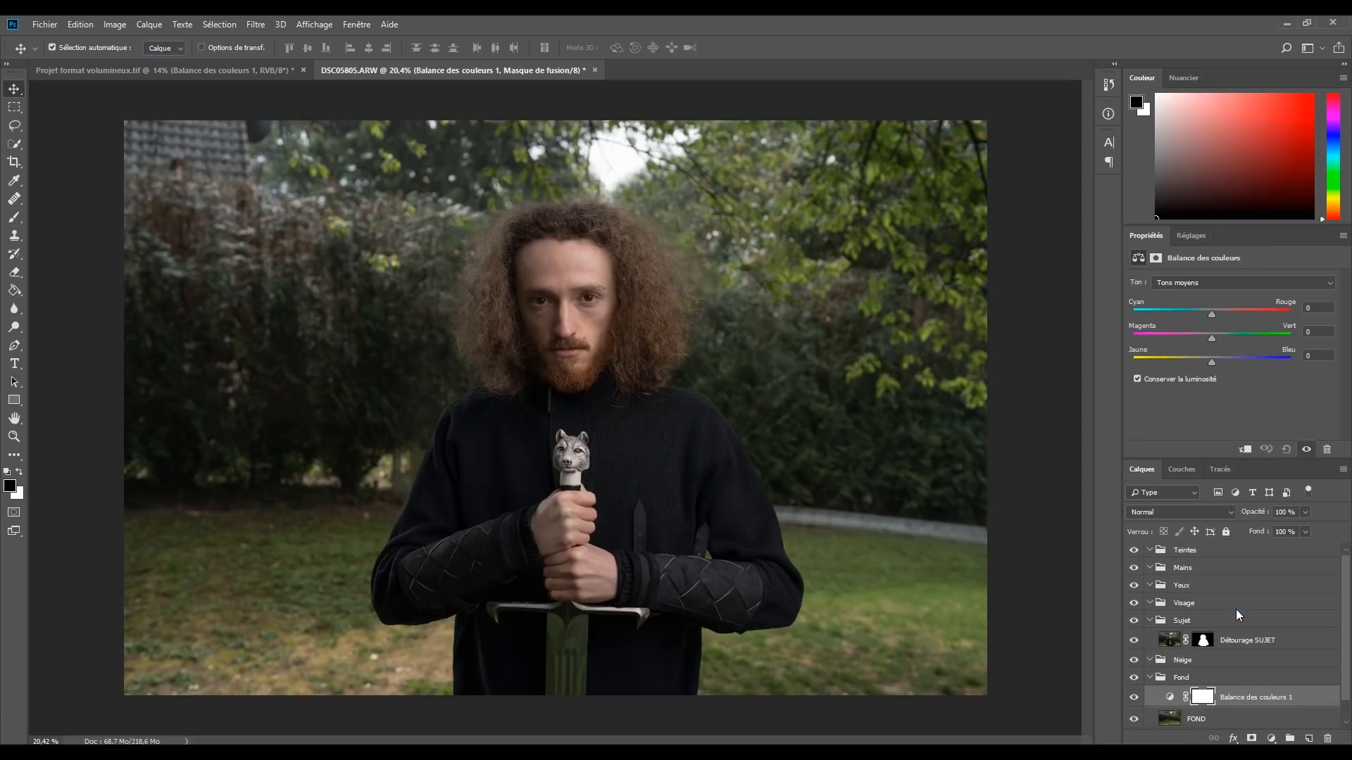
left_click_drag(1211, 314, 1220, 314)
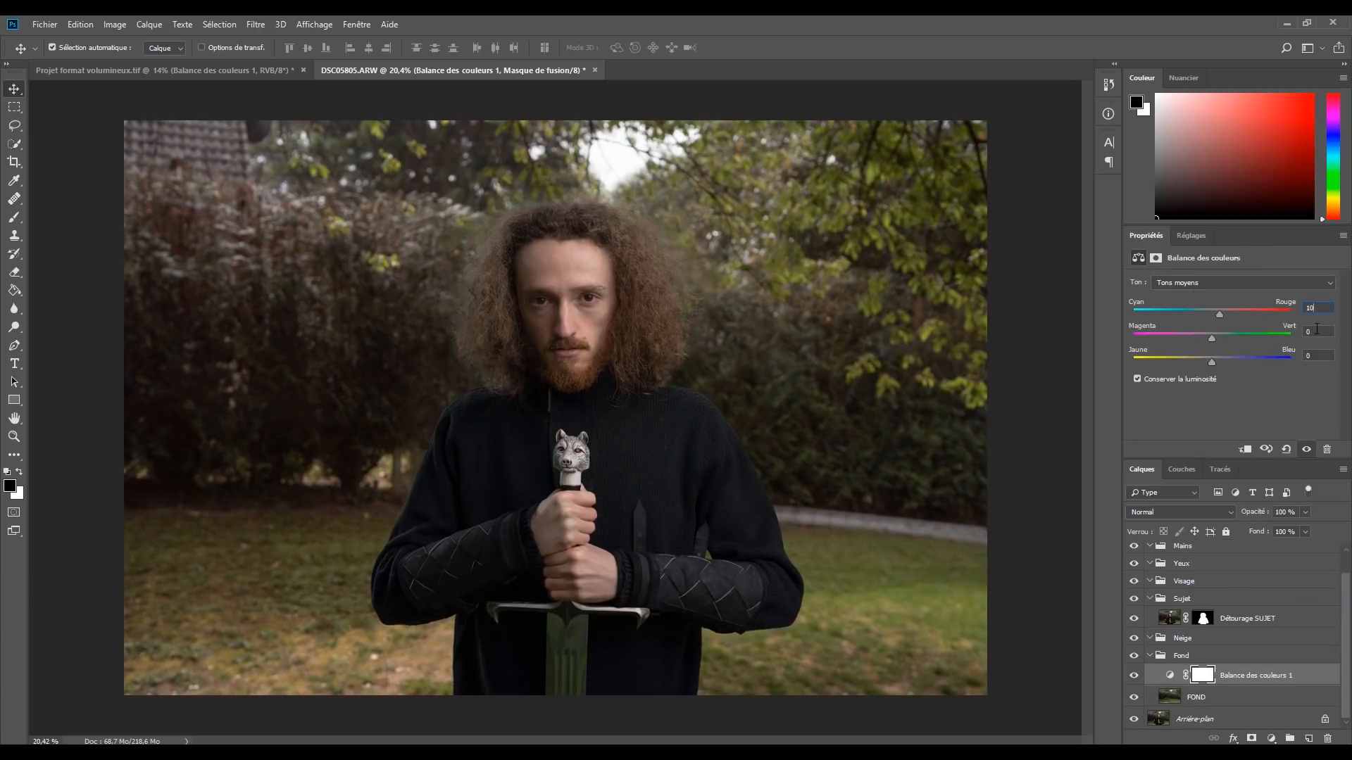
left_click(1311, 330)
type("7")
left_click(1316, 354)
type("8")
Set the Color Balance shadows to -4 on cyan–red and +6 on yellow–blue
left_click(1242, 283)
left_click(1218, 294)
left_click_drag(1316, 308, 1273, 308)
type("-8")
left_click_drag(1315, 356, 1277, 352)
type("6")
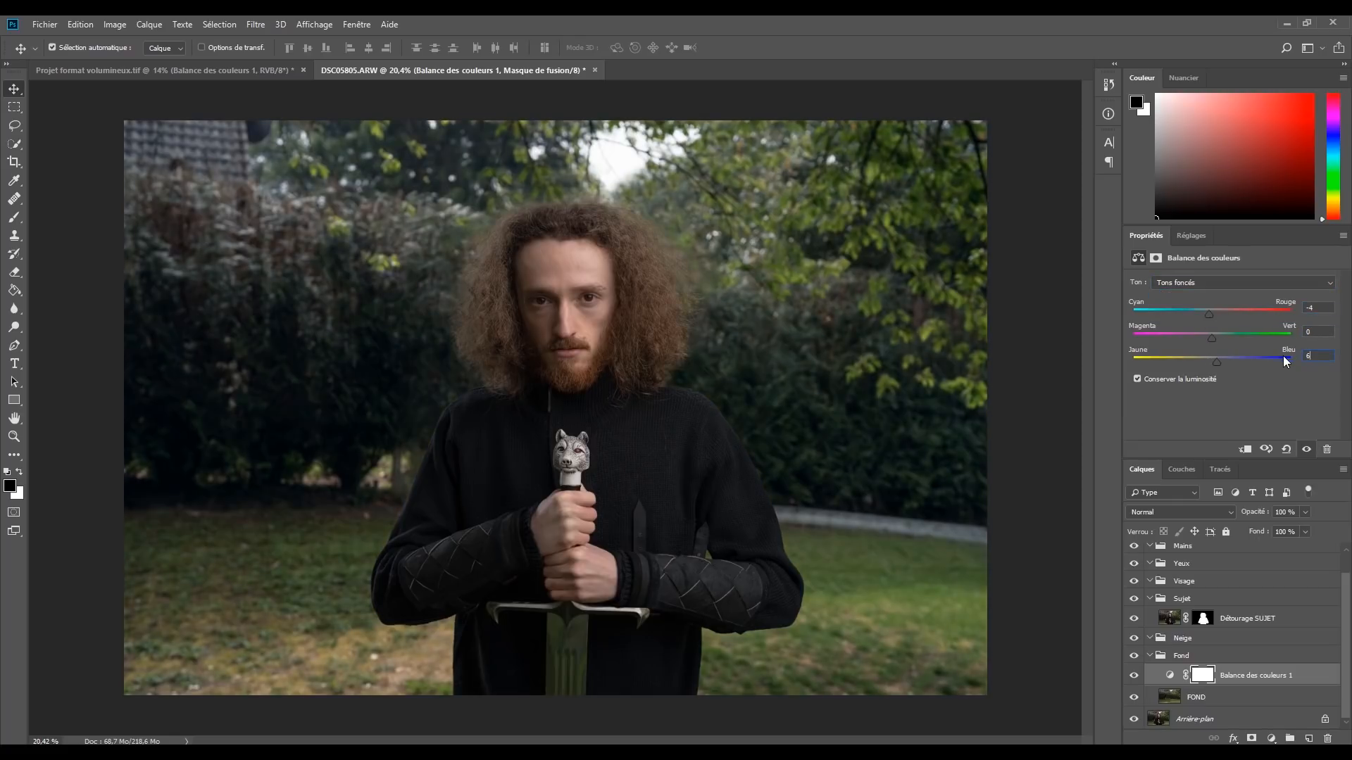
Adjust the Color Balance highlights with green +2 and blue +13, and compare the background with and without the adjustment
left_click(1212, 283)
left_click(1185, 317)
left_click_drag(1215, 313, 1211, 312)
key("Tab")
type("2")
key("Tab")
type("13")
left_click(1134, 676)
left_click(1134, 677)
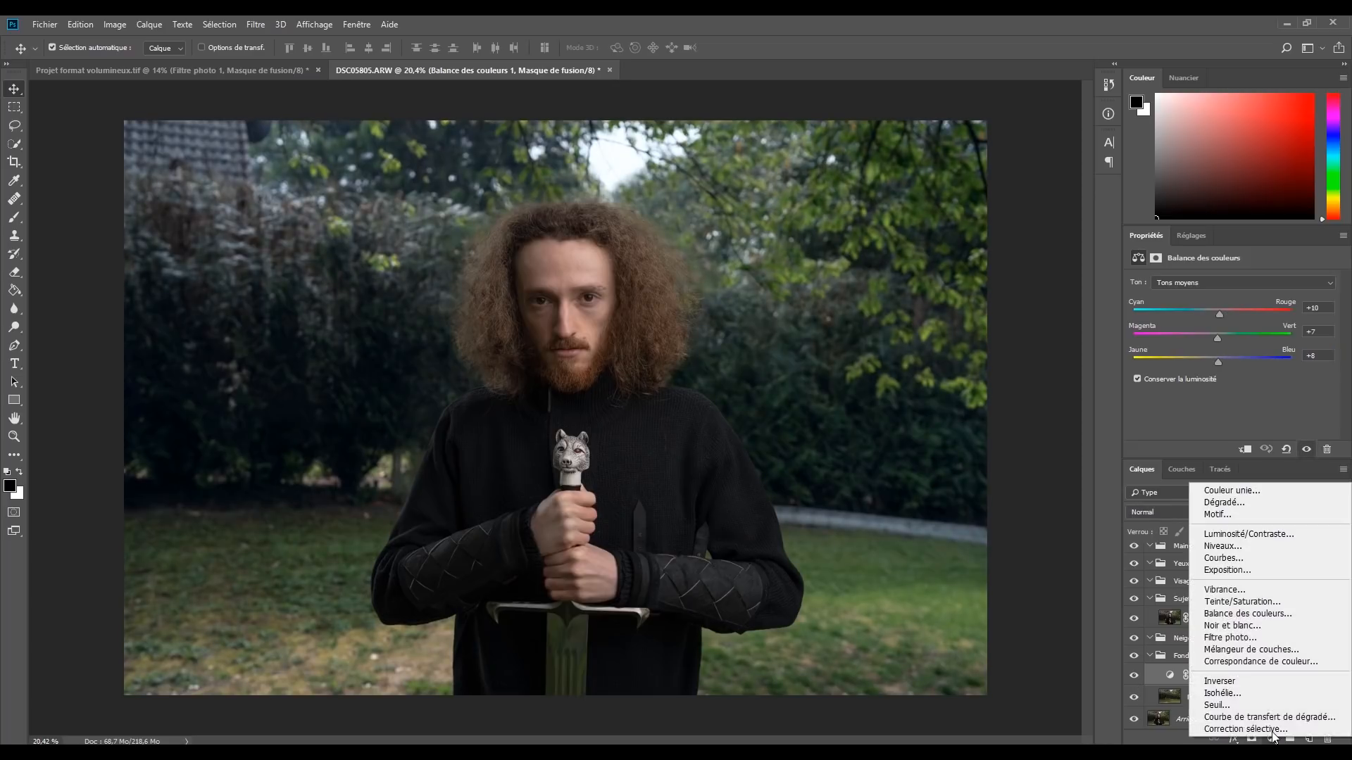
Add a Photo Filter adjustment layer above the Color Balance with the Cooling Filter (82) at 18% density
left_click(1271, 739)
left_click(1229, 637)
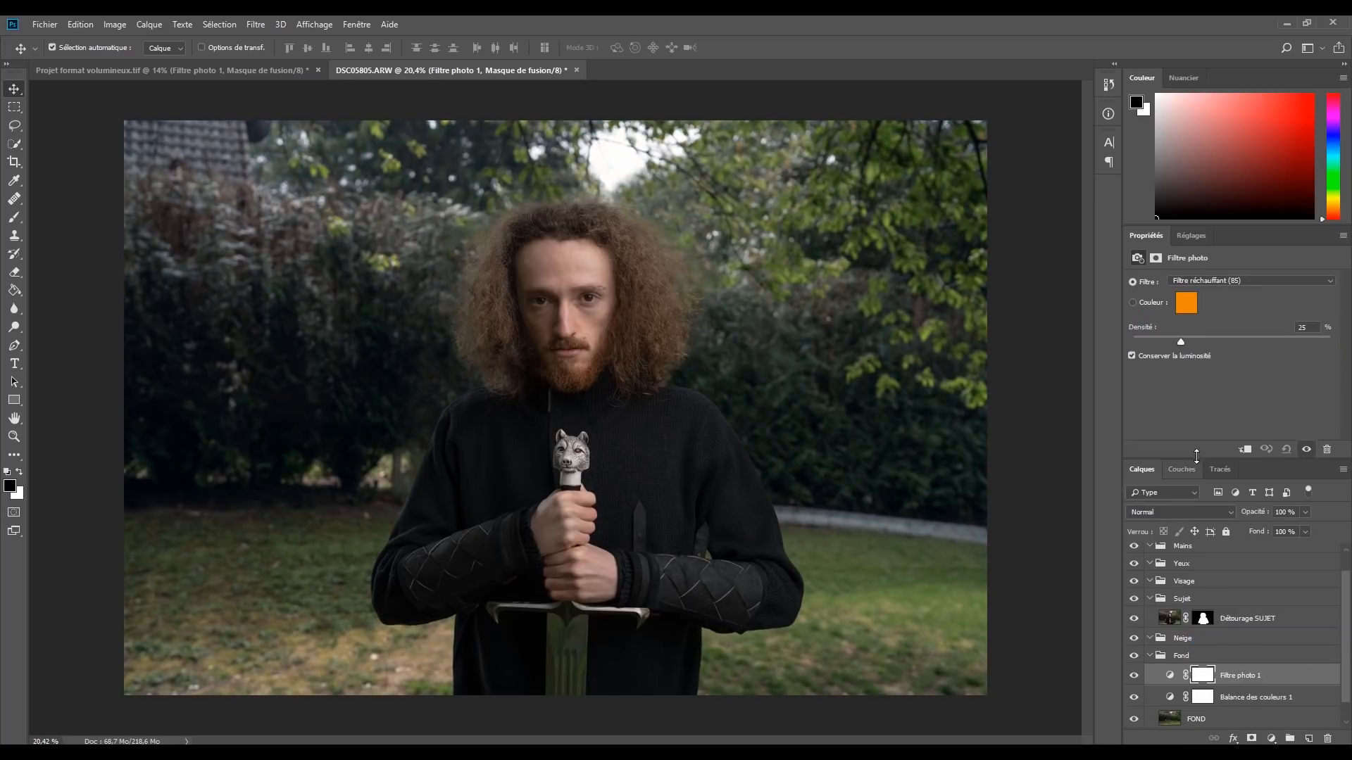
left_click(1239, 280)
left_click(1212, 338)
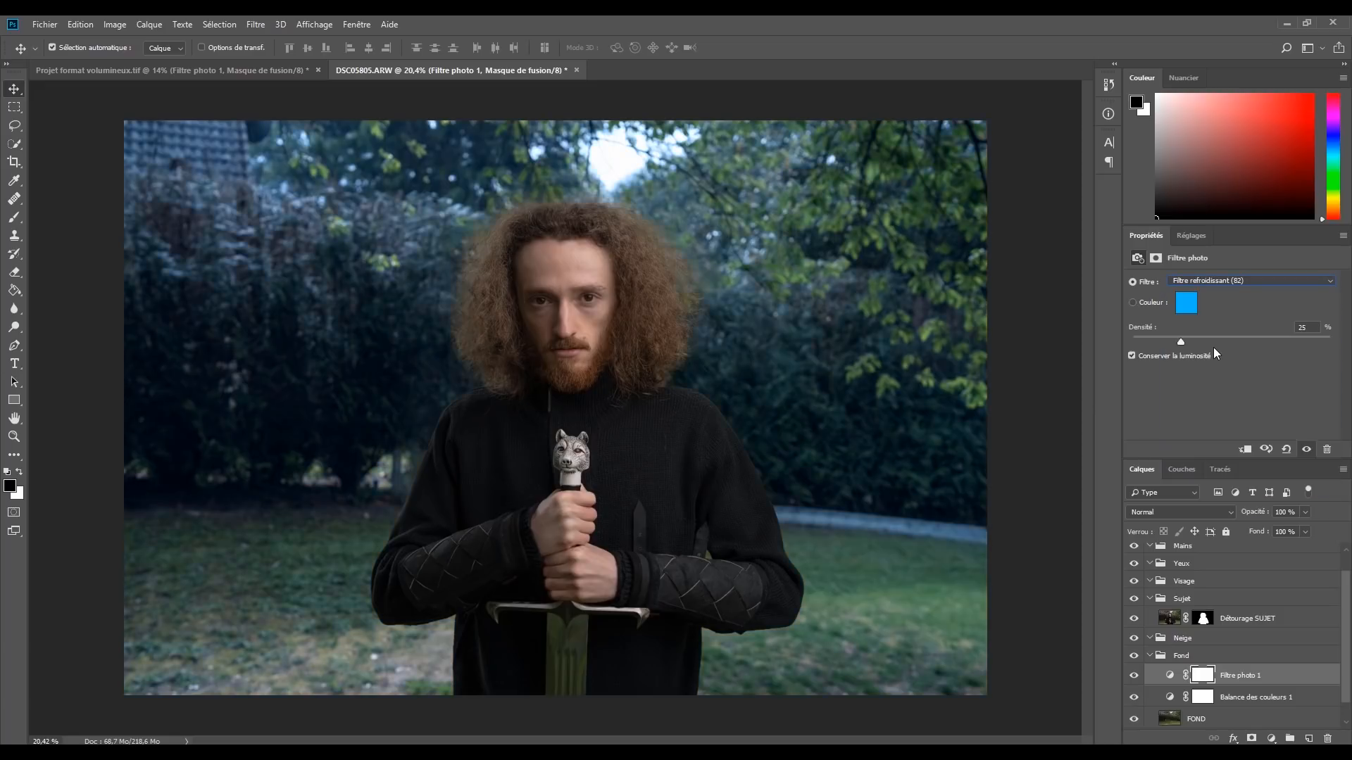
left_click(1133, 677)
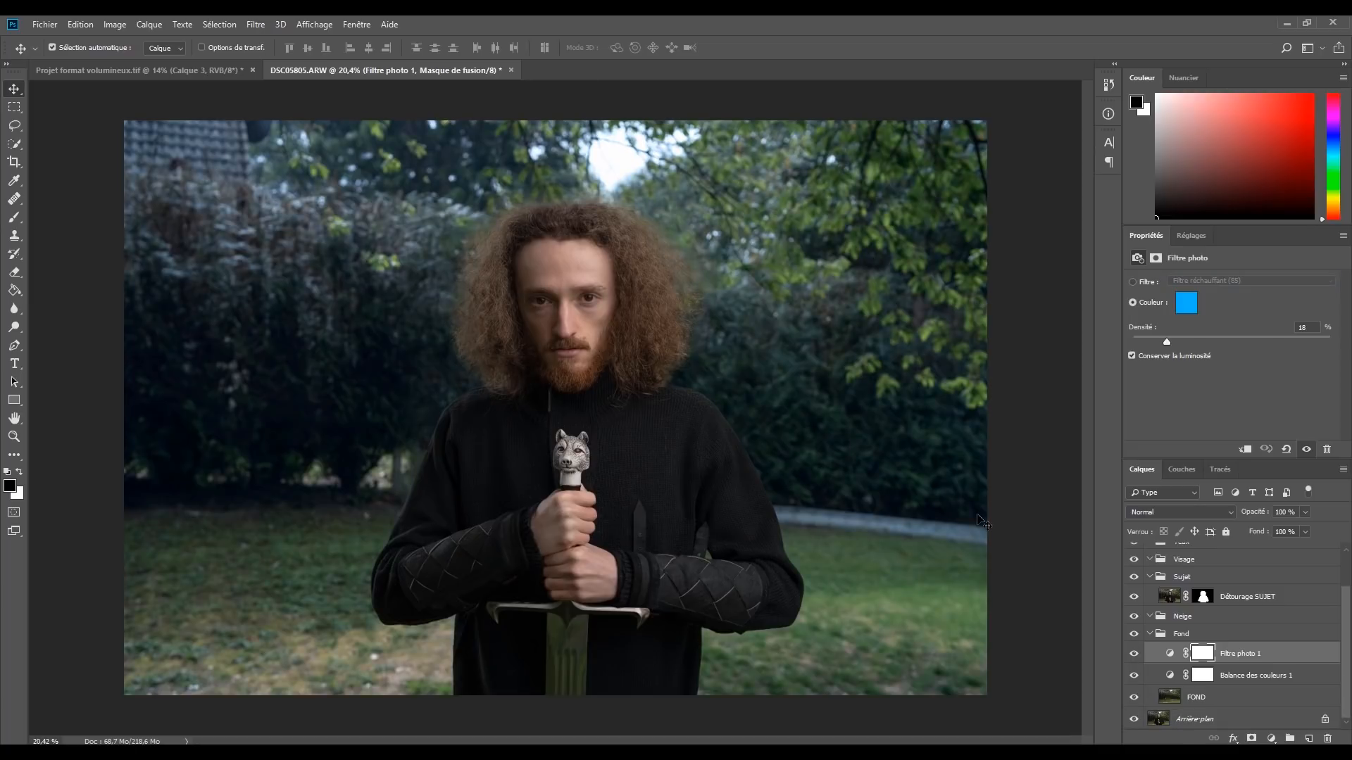
Add a Hue/Saturation adjustment layer to the Fond group with hue +18, saturation -100 and lightness -22
left_click(1271, 739)
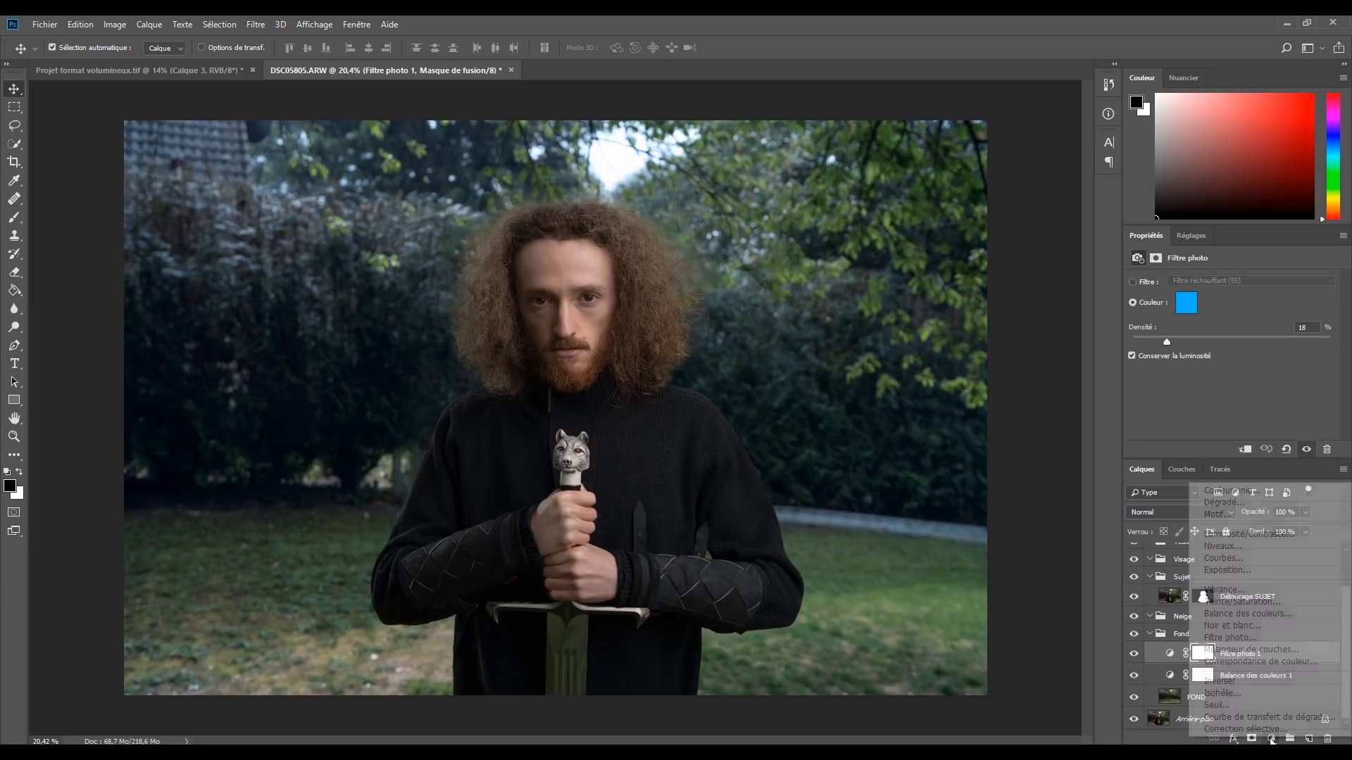
left_click(1241, 602)
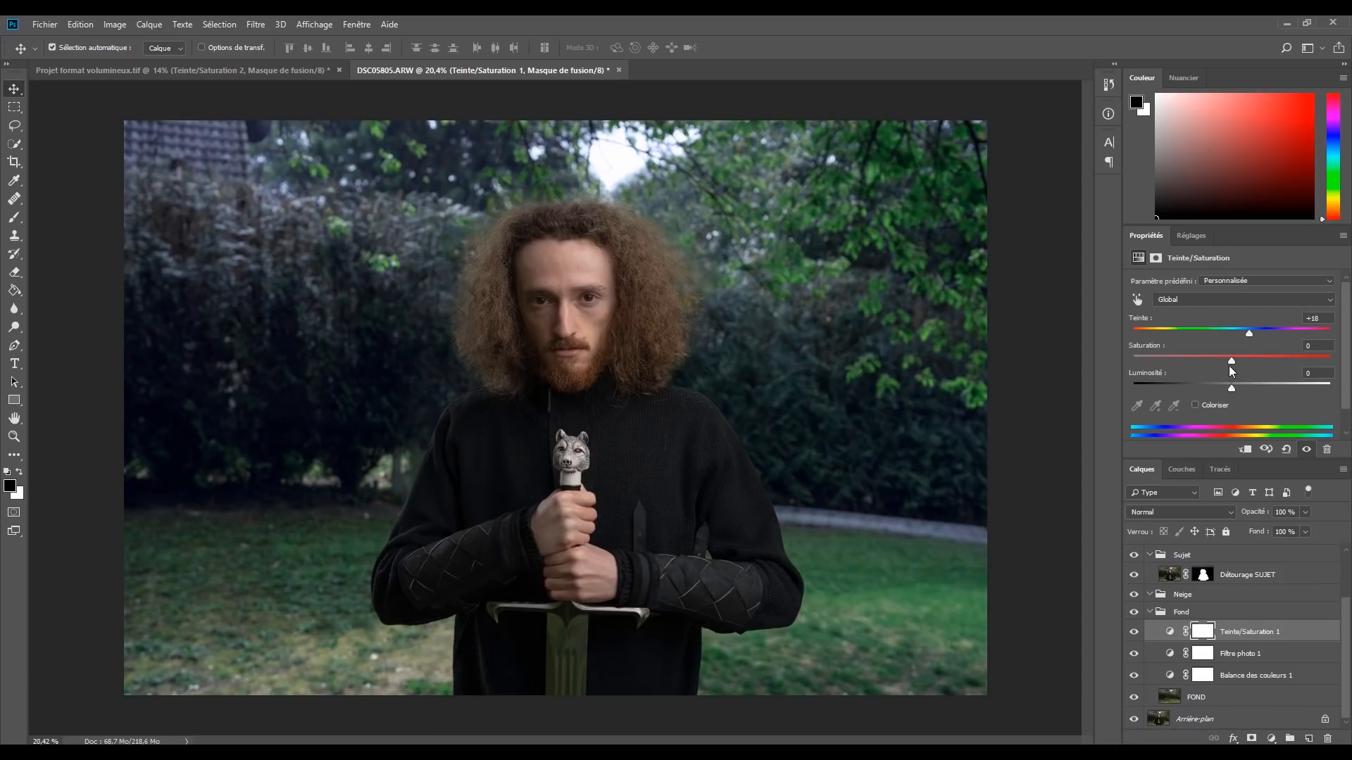
left_click_drag(1232, 360, 1058, 369)
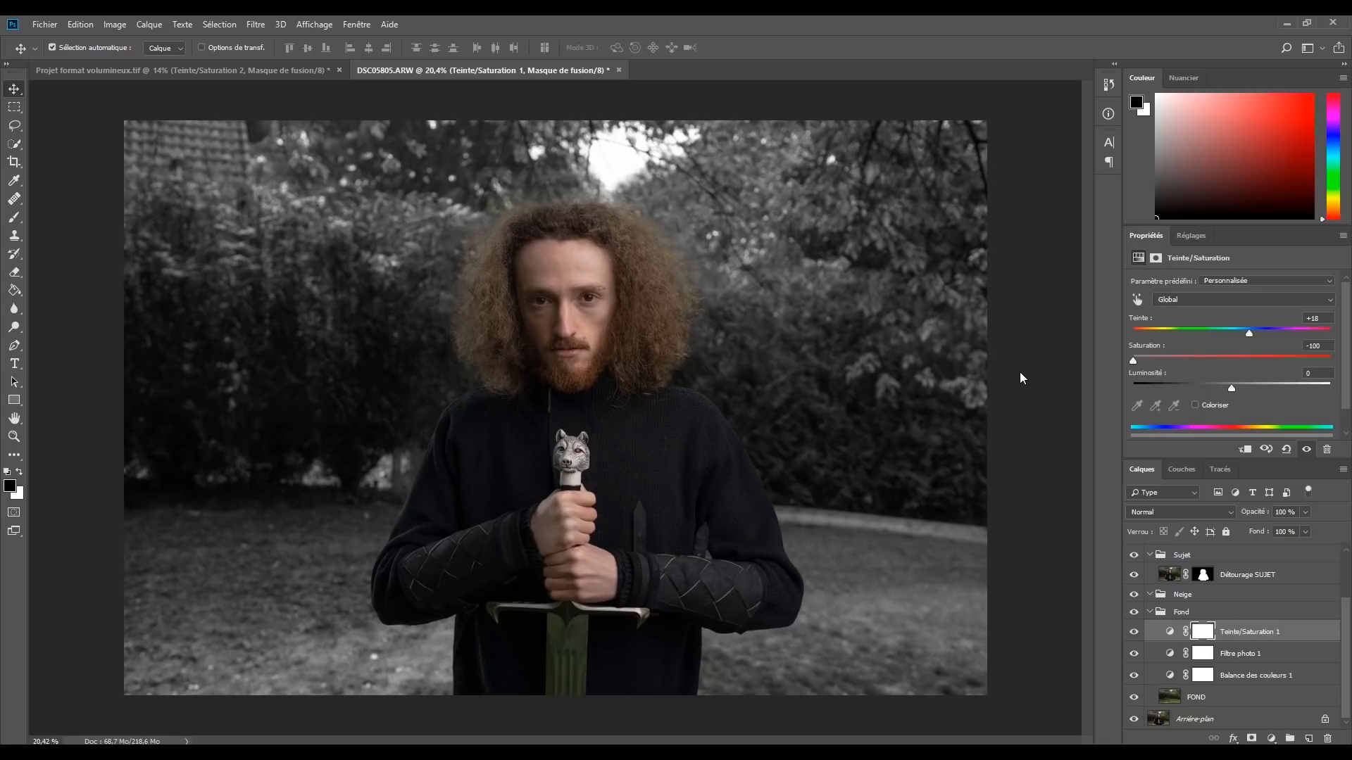
left_click_drag(1232, 387, 1211, 390)
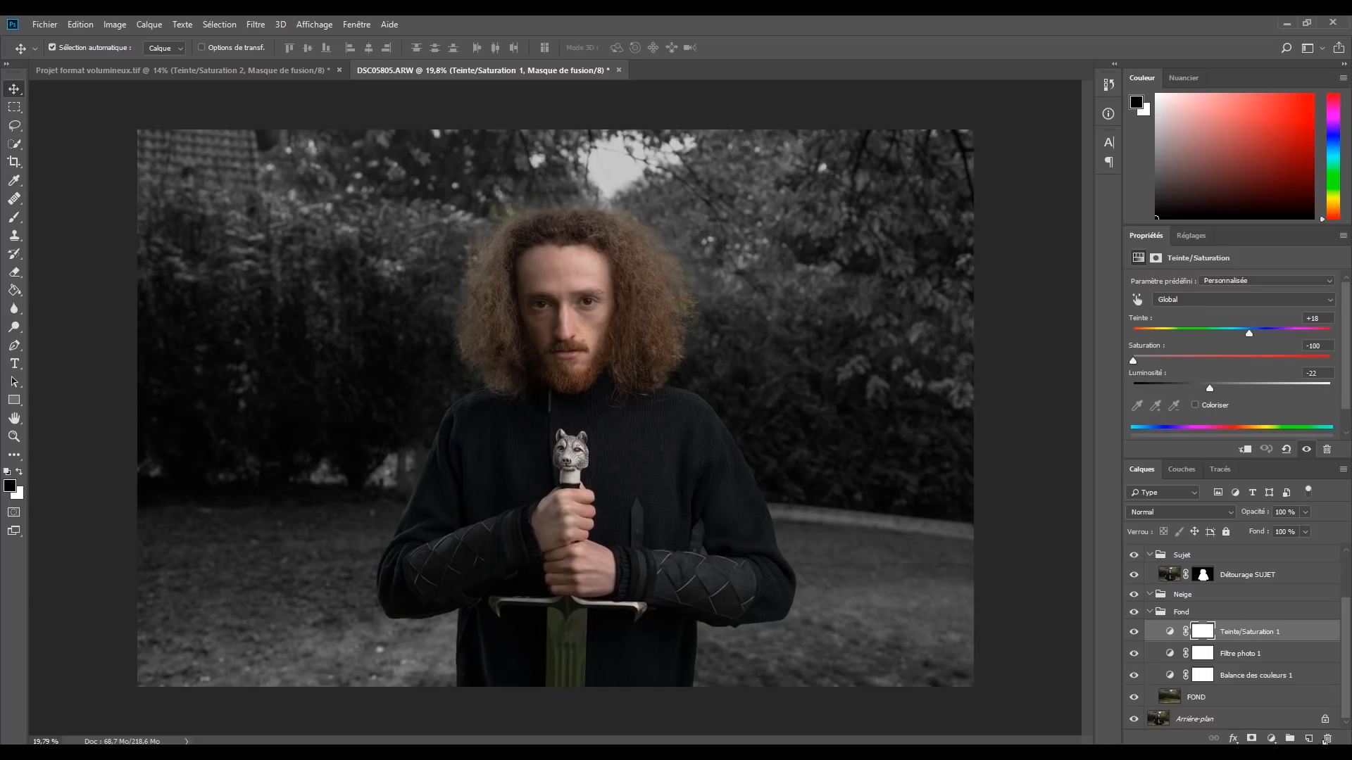
Create a new layer atop the Fond group and paint a large soft white glow beside the head at 68% brush opacity
left_click(1309, 738)
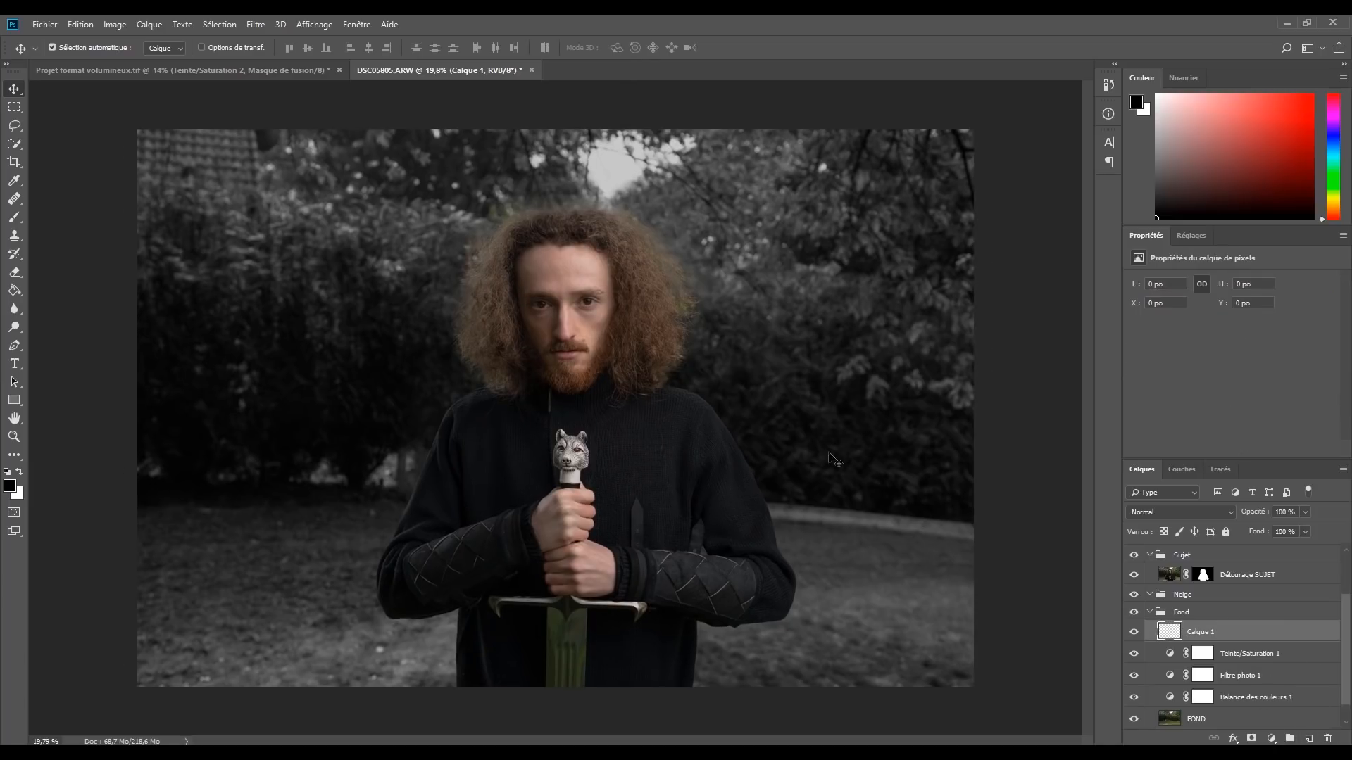
left_click(15, 218)
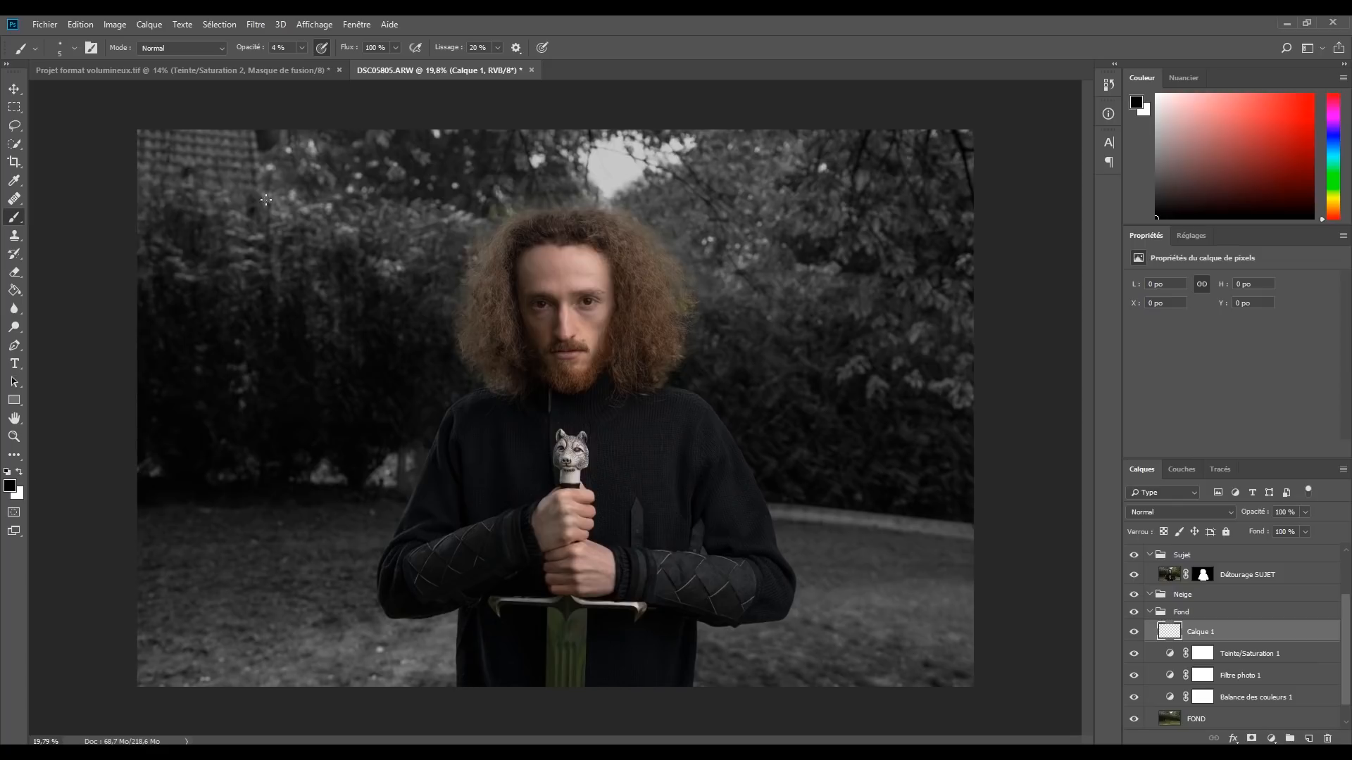
left_click(19, 472)
left_click_drag(244, 48, 305, 67)
left_click_drag(822, 360, 931, 380)
left_click(727, 356)
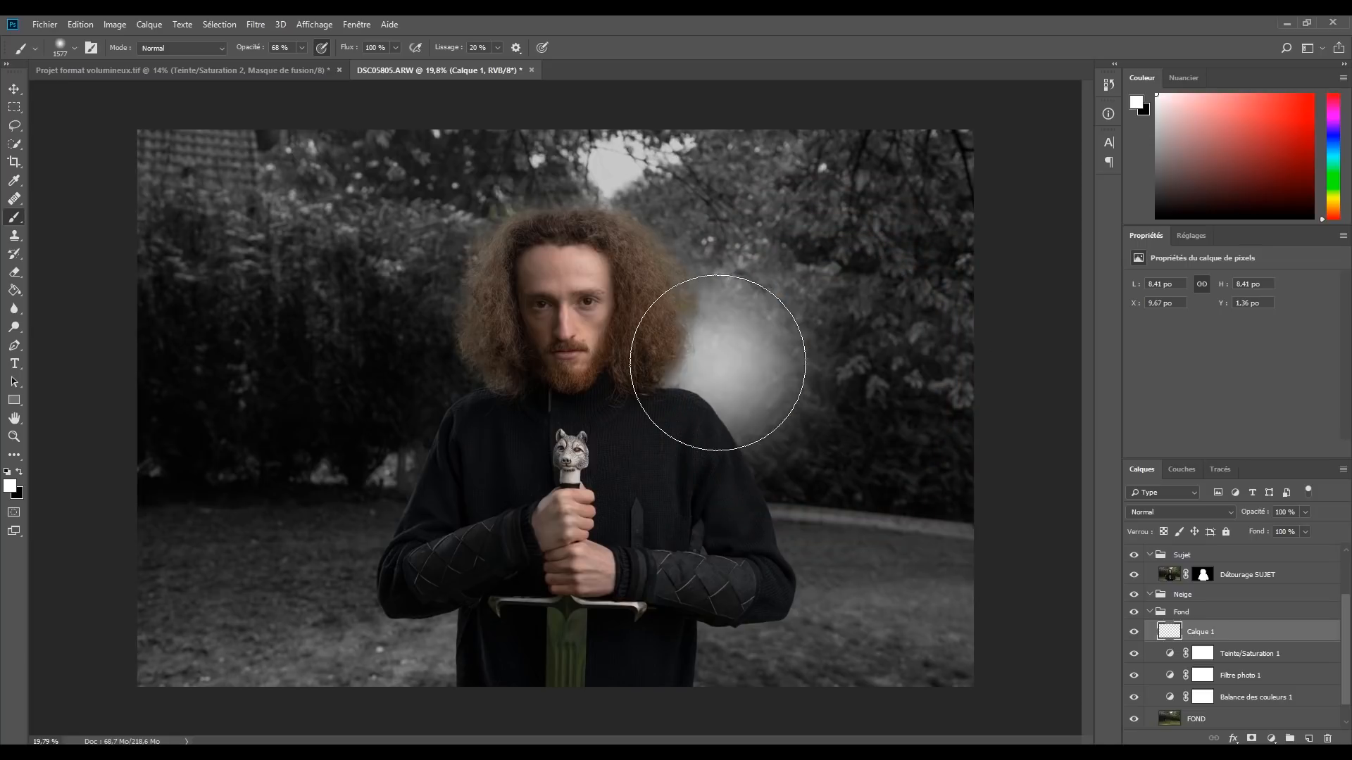
Free-transform the glow to about 326% width and 157% height, rotated about -42° into a diagonal beam
left_click(13, 91)
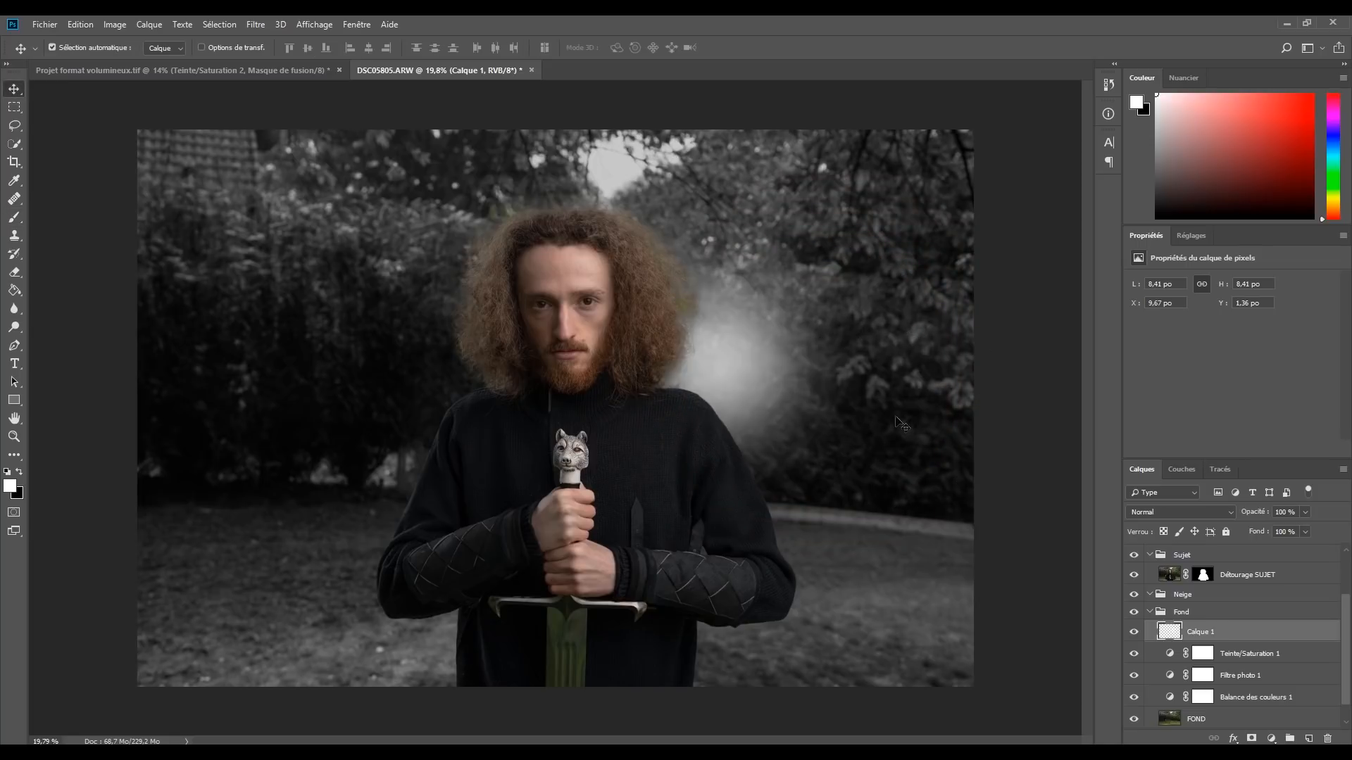
key("ctrl+t")
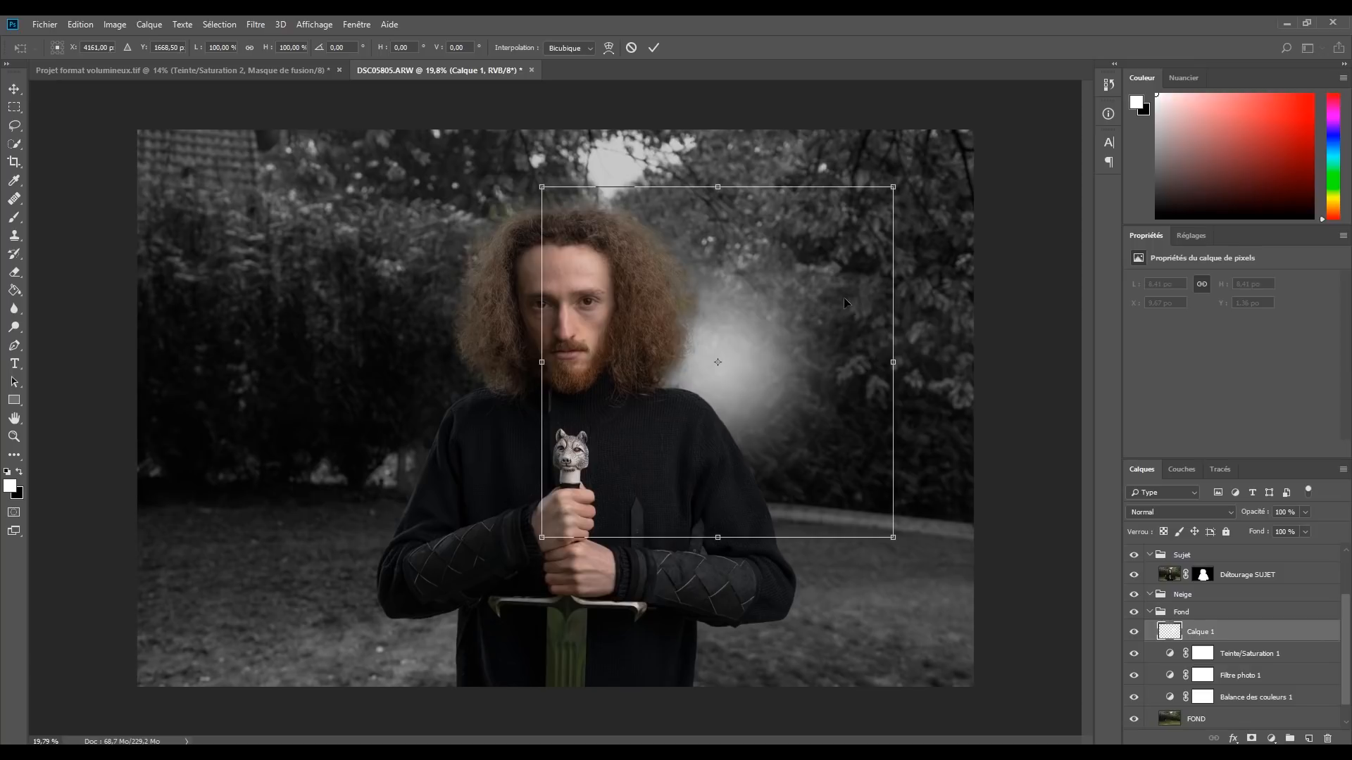
left_click_drag(896, 367, 1172, 368)
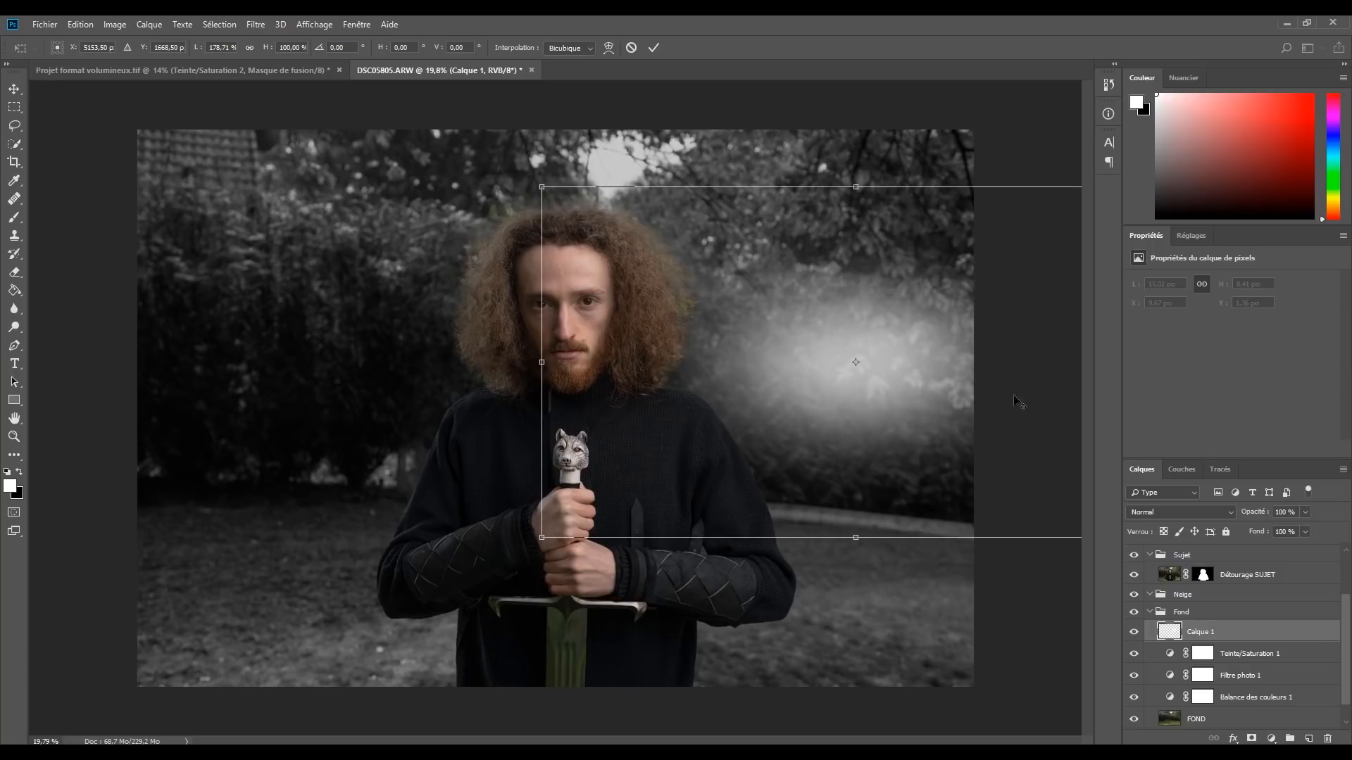
scroll(922, 391, "down", 4)
left_click_drag(885, 289, 1013, 218)
left_click_drag(898, 200, 769, 159)
left_click_drag(815, 303, 818, 211)
left_click_drag(607, 401, 512, 474)
left_click_drag(812, 391, 842, 422)
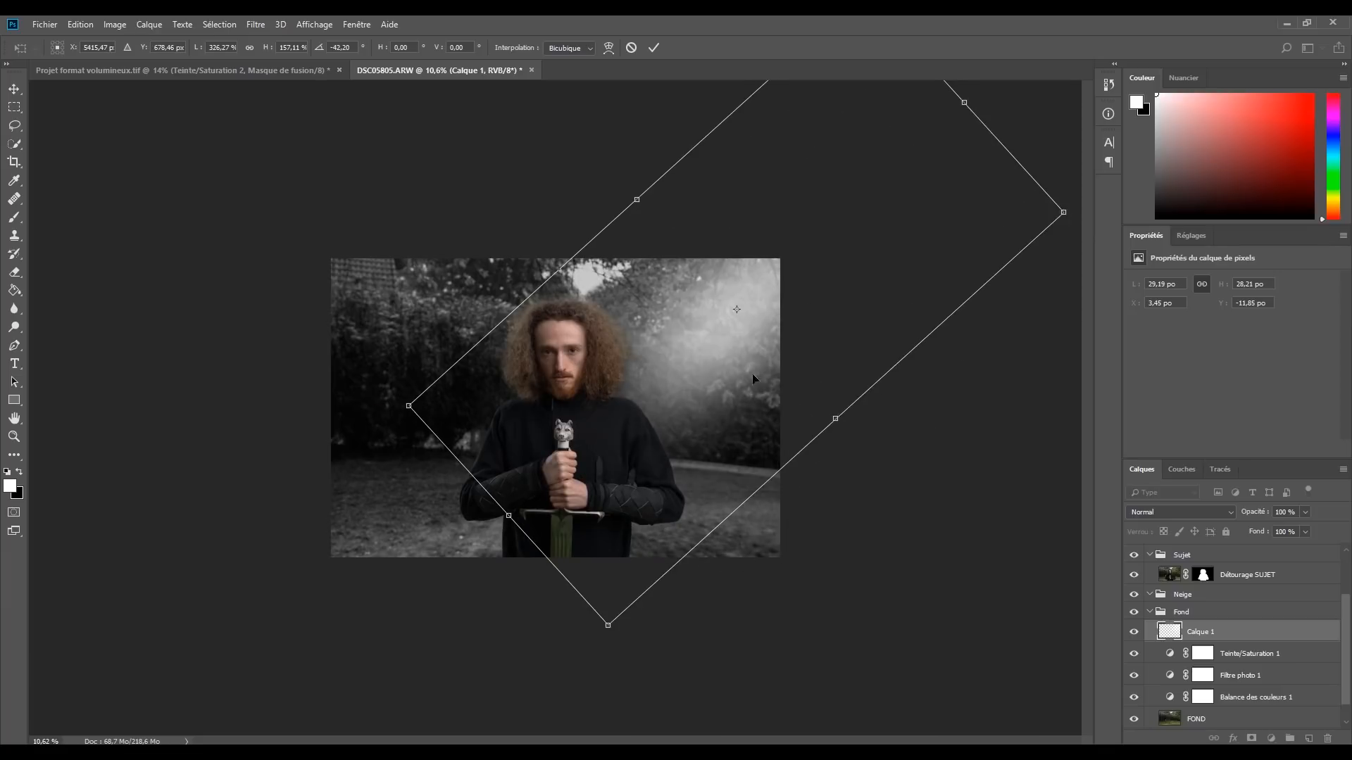
Shift the diagonal glow toward the image's upper-right corner, adjust its lower end, and apply the transformation
left_click_drag(755, 380, 878, 256)
left_click_drag(634, 394, 566, 421)
left_click_drag(1251, 519, 1246, 519)
mouse_move(809, 308)
left_mouse_down()
mouse_move(851, 255)
mouse_move(793, 315)
left_mouse_up()
left_click(654, 50)
Fine-tune the glow's position, compare the image with and without it, and set the layer's opacity to 83%
scroll(829, 374, "up", 2)
left_click_drag(799, 268, 790, 280)
scroll(790, 280, "up", 2)
left_click(1134, 631)
left_click(1134, 632)
left_click_drag(1260, 521, 1253, 521)
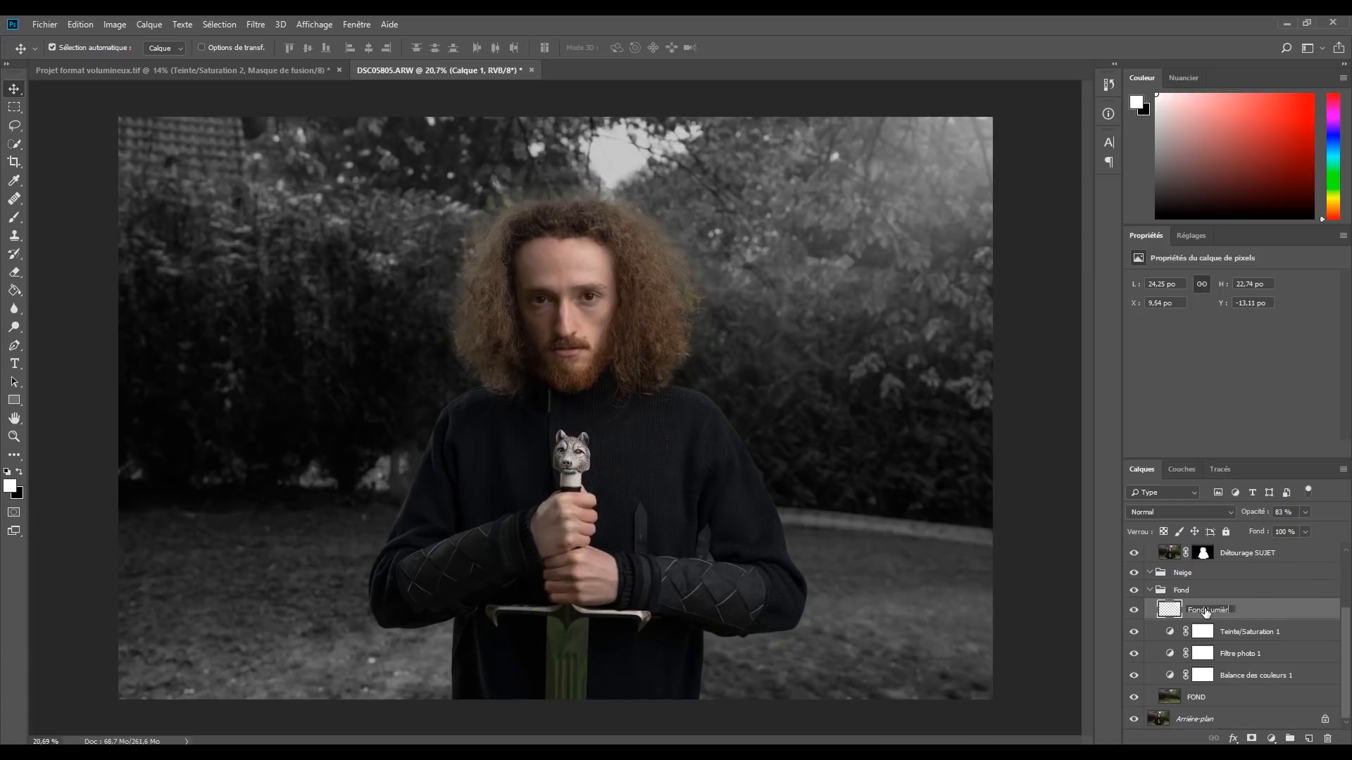
Rename the glow layer as Fond Lumière and add a new layer above it in the Fond group
type("e")
left_click(1237, 625)
left_click(1221, 611)
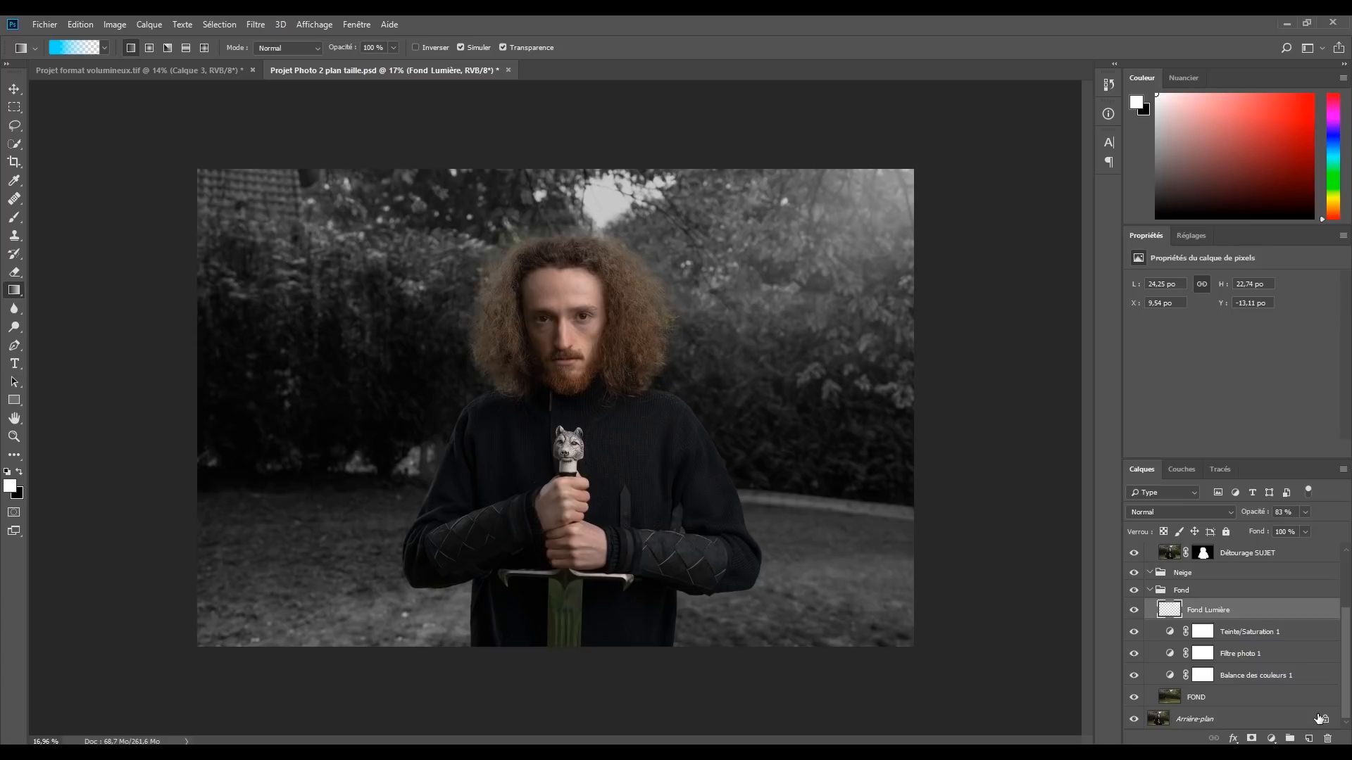
left_click(1308, 739)
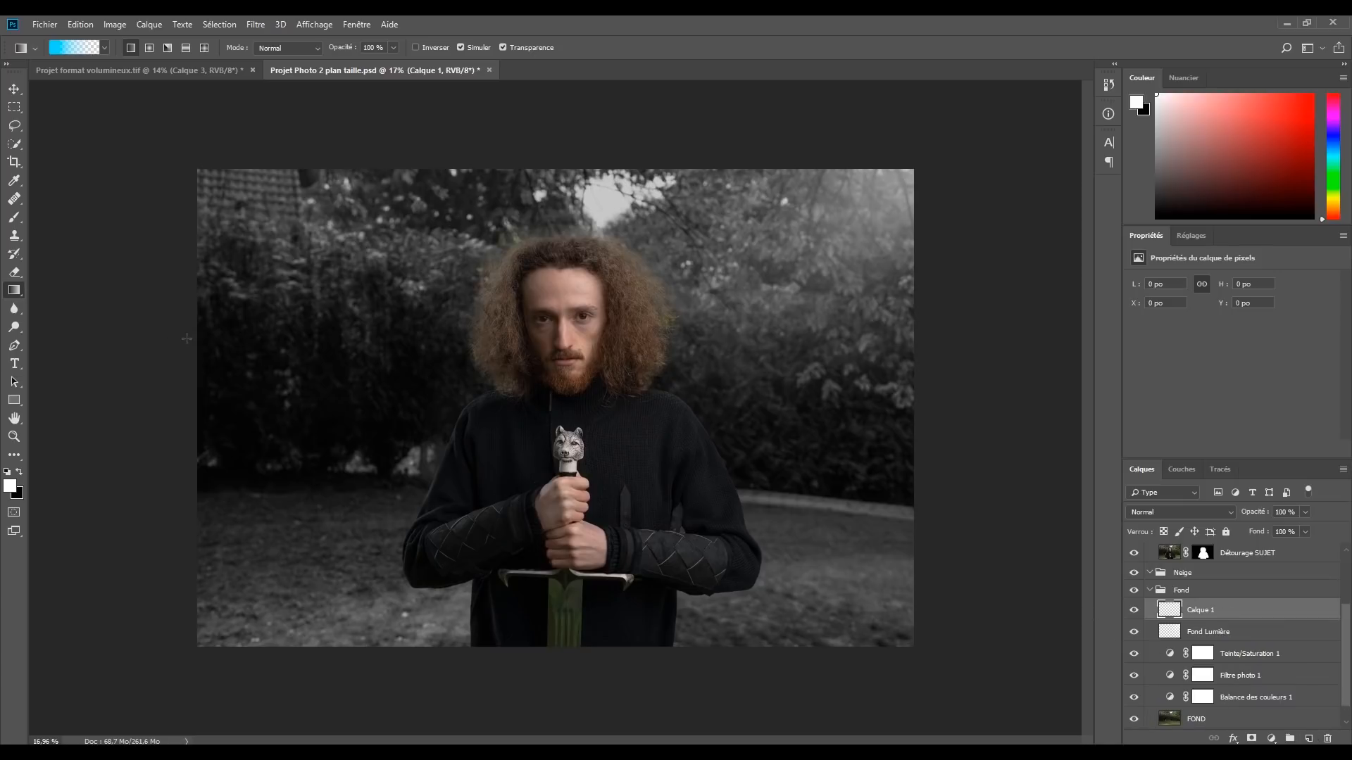
Choose the Gradient tool and set the starting colour of the colour-to-transparent gradient to a bright cyan blue
right_click(17, 292)
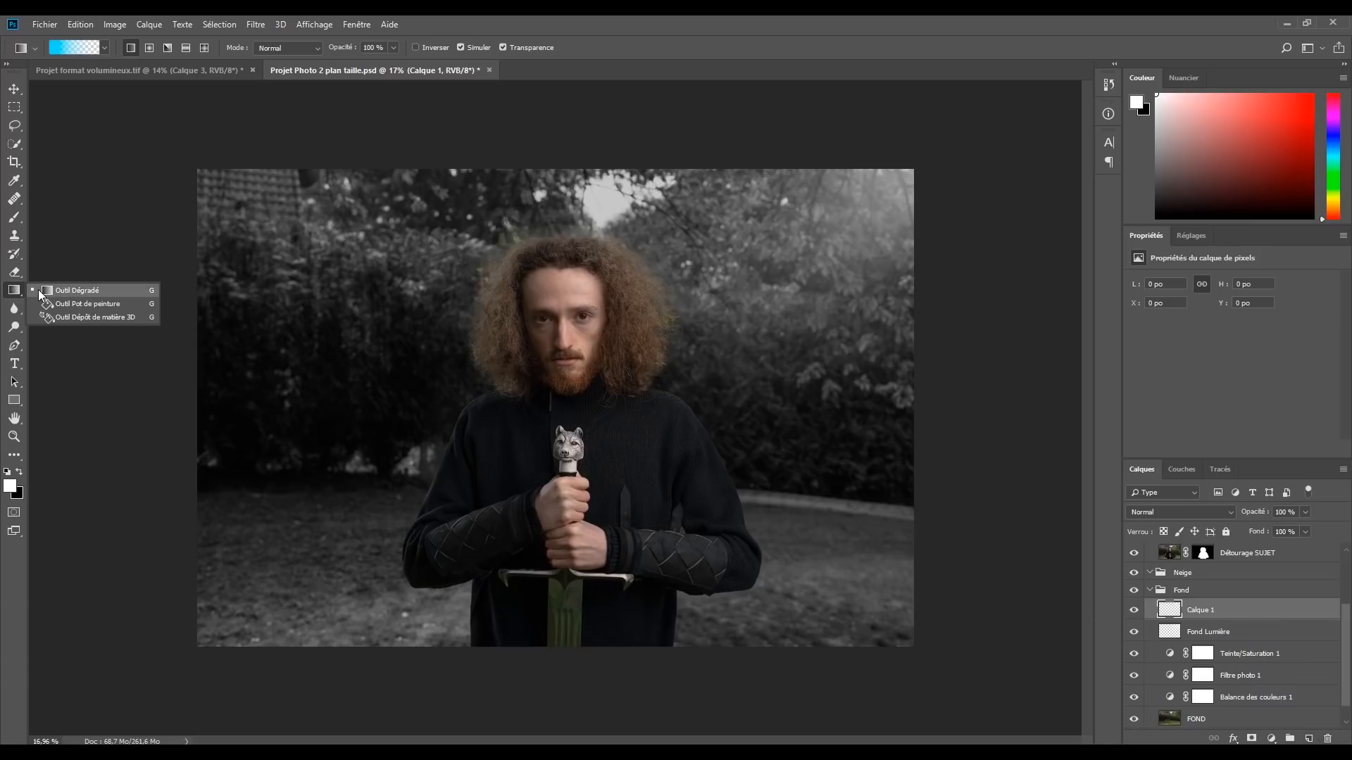
left_click(38, 289)
left_click(70, 48)
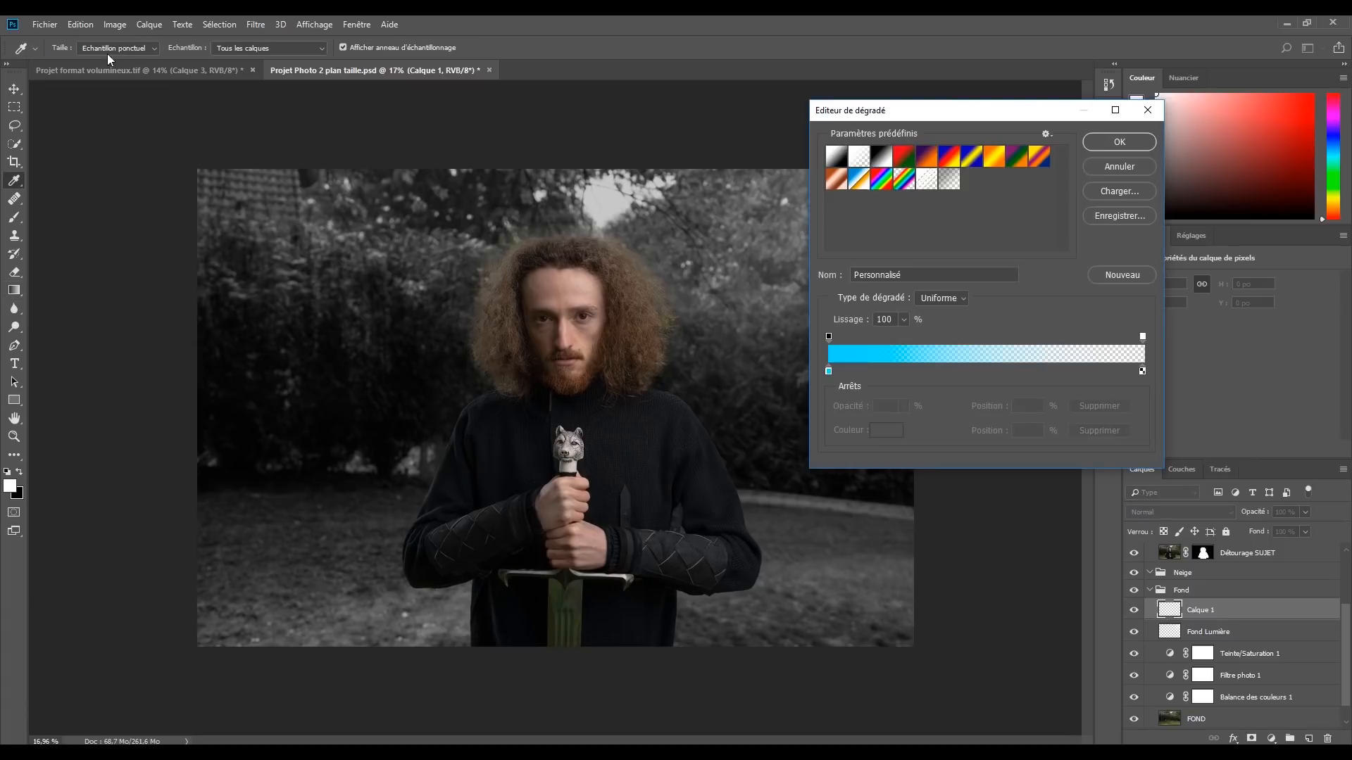
left_click(828, 371)
double_click(828, 371)
left_click(1123, 238)
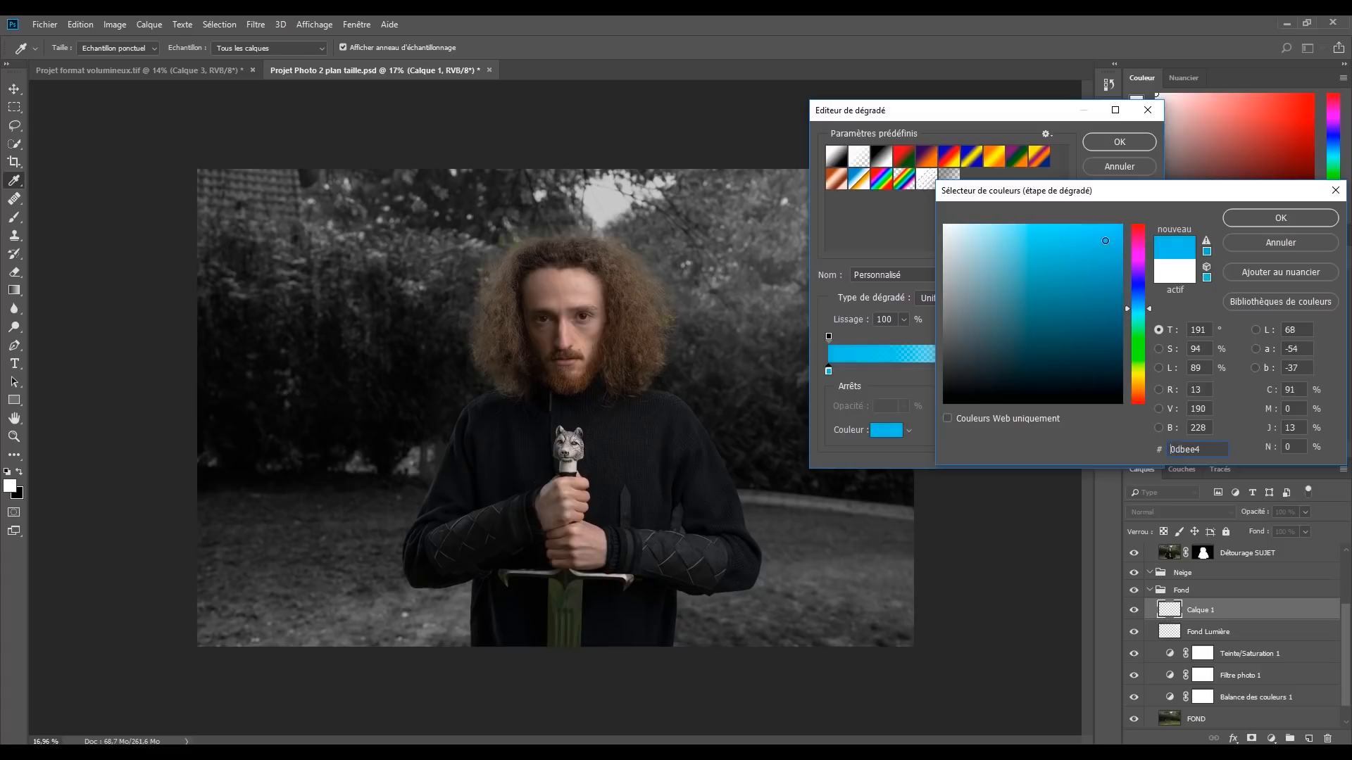
left_click(1281, 217)
left_click(1119, 143)
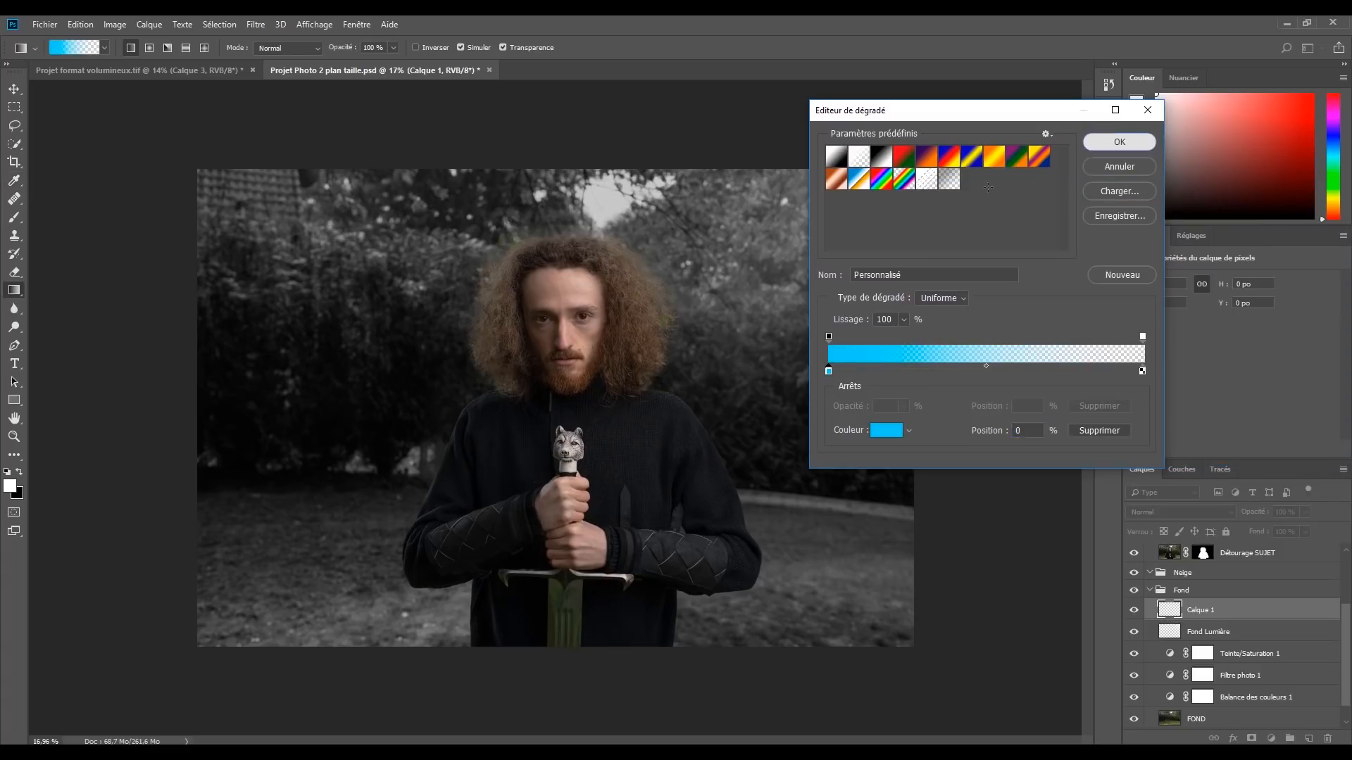
Set the new layer's opacity to 16% and apply blue gradients inward from all sides of the image toward the man
left_click_drag(1254, 515, 1195, 516)
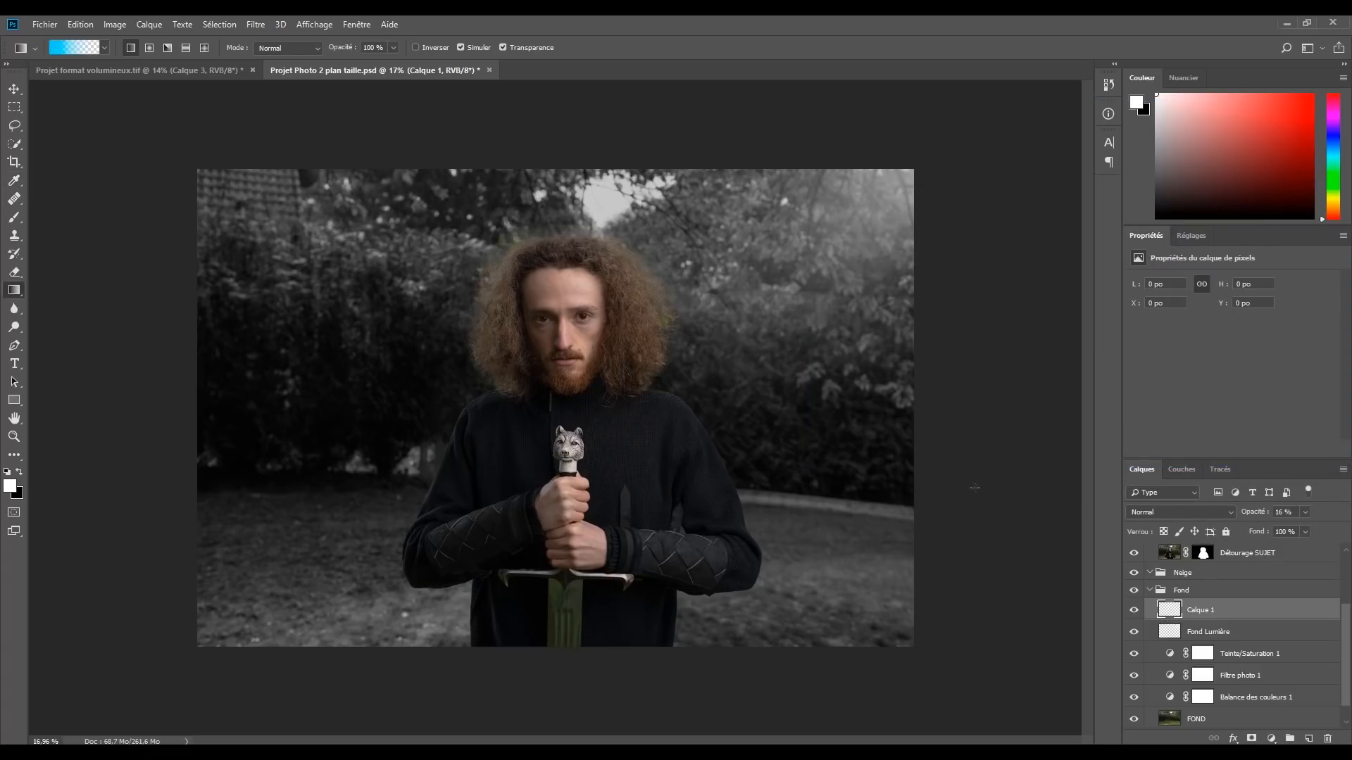
scroll(761, 447, "down", 2)
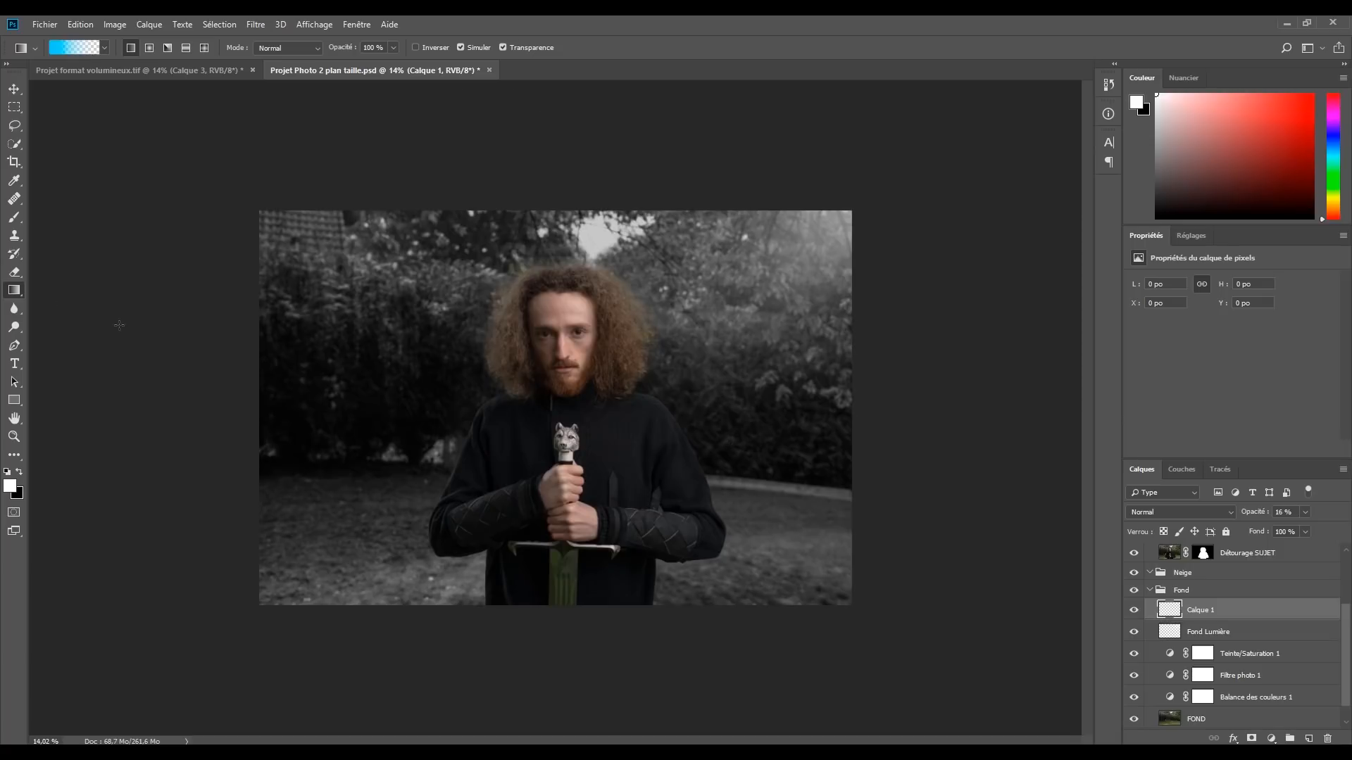
scroll(297, 374, "down", 4)
left_click_drag(179, 415, 602, 423)
left_click_drag(560, 419, 526, 662)
left_click_drag(578, 416, 919, 388)
left_click_drag(479, 134, 528, 447)
left_click_drag(250, 435, 602, 436)
left_click_drag(734, 635, 530, 366)
scroll(672, 168, "up", 3)
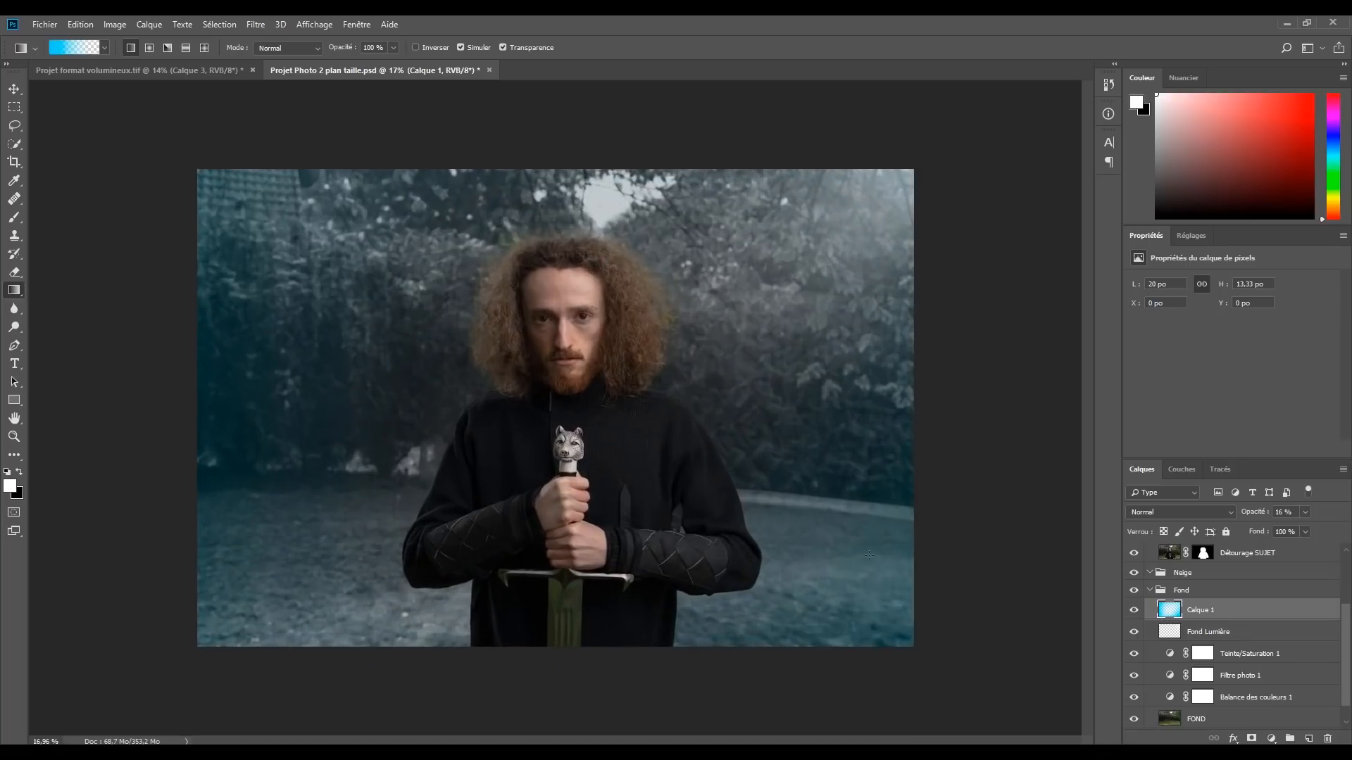
scroll(667, 533, "down", 4)
scroll(668, 533, "up", 3)
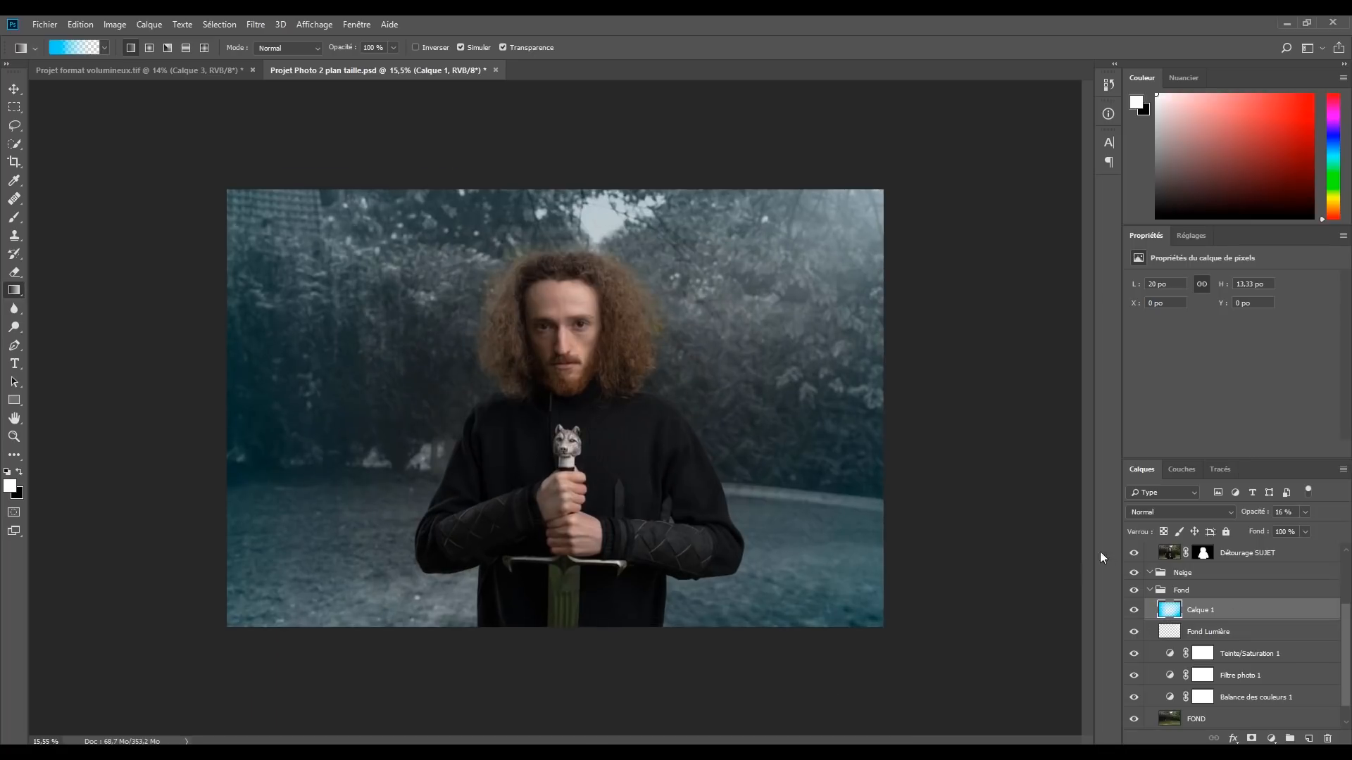
Set the blue gradient layer's blending mode to Lumière tamisée and compare the image with and without it
left_click(1135, 513)
left_click(1152, 340)
left_click(1133, 611)
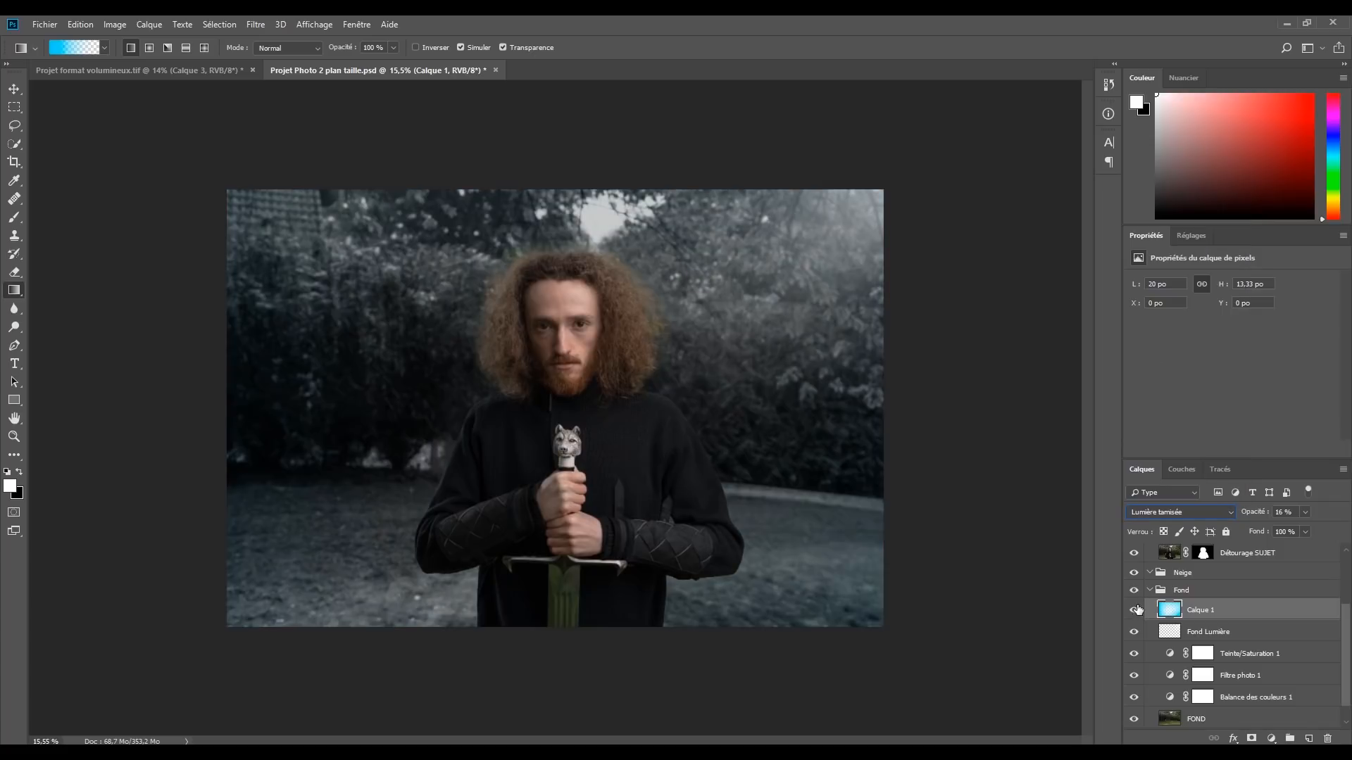
left_click(1133, 611)
left_click(1133, 611)
left_click(1133, 610)
Add two more blue gradients, one upward from below the image and one diagonally from the image's upper-left side
scroll(579, 491, "down", 3)
left_click_drag(481, 612, 608, 226)
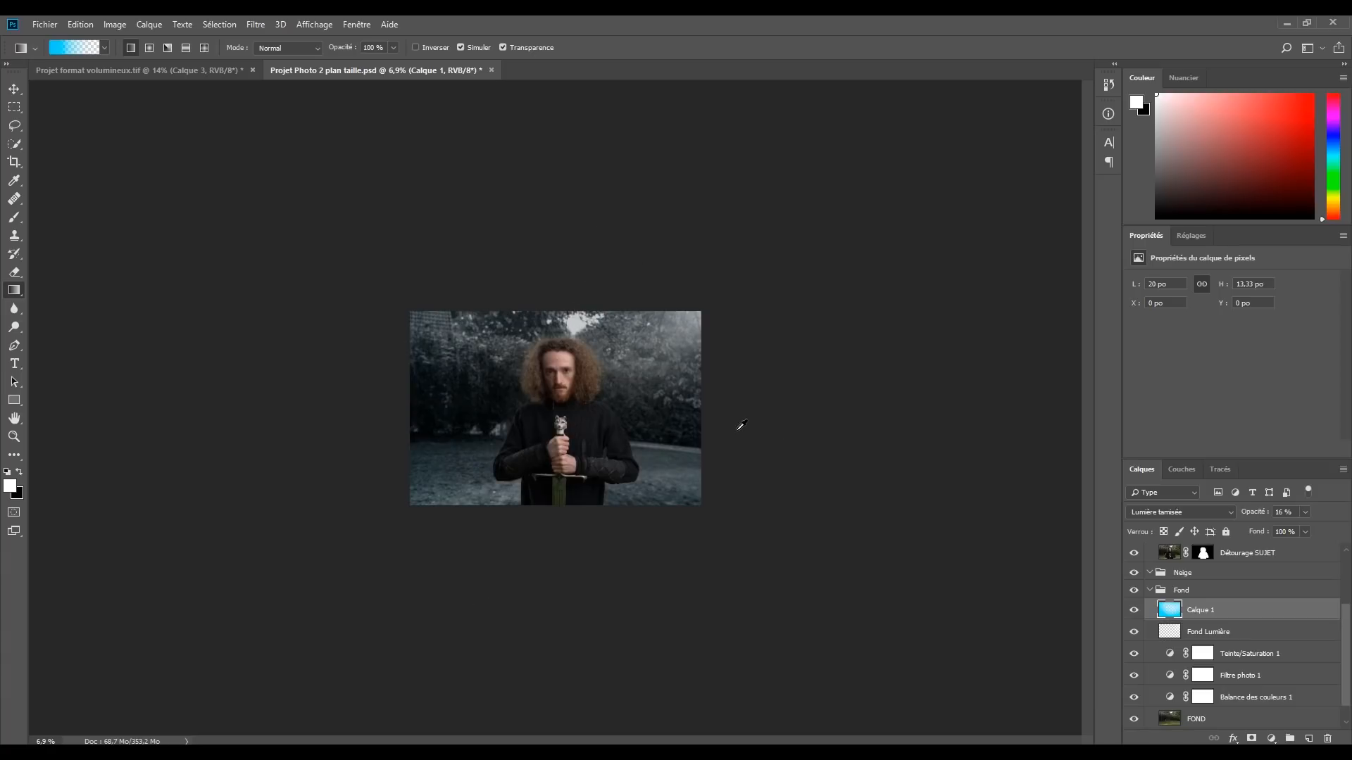
scroll(741, 424, "up", 2)
left_click_drag(241, 323, 740, 451)
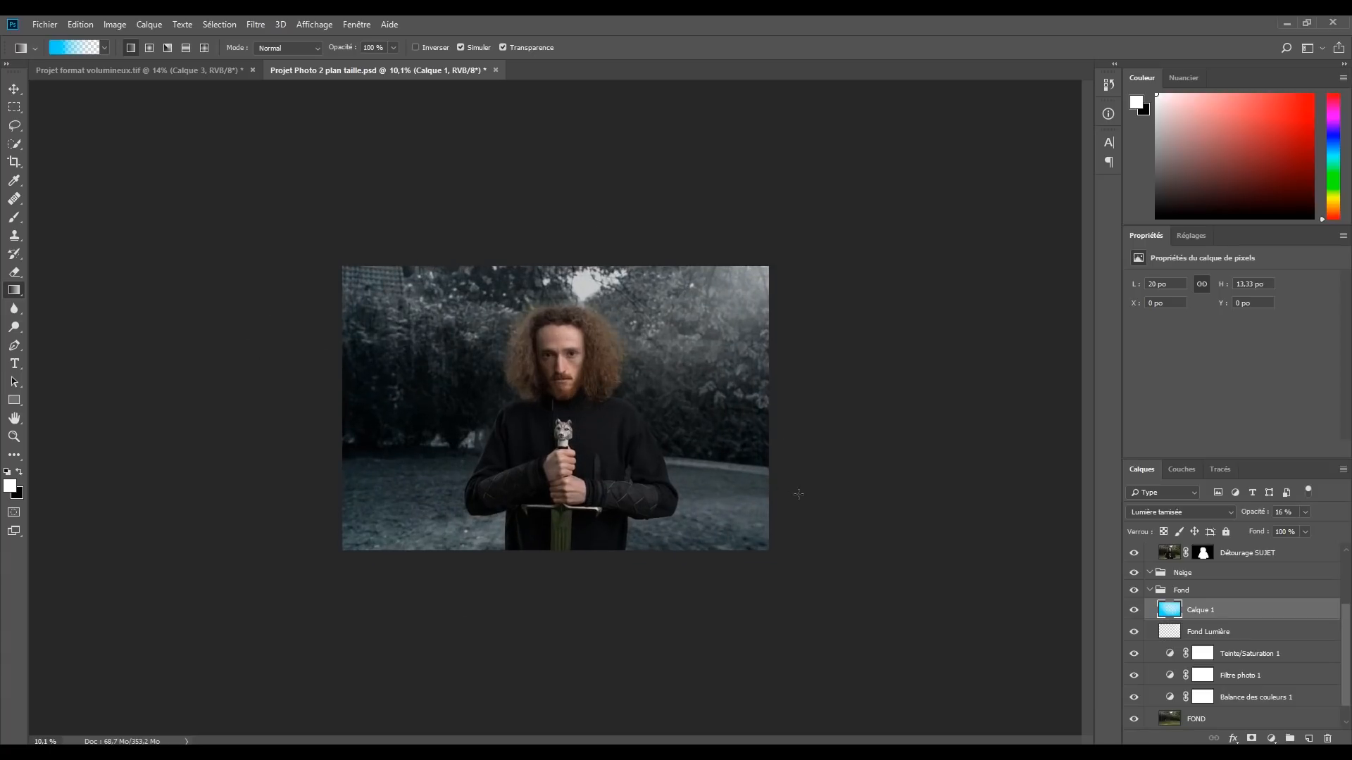
scroll(620, 451, "up", 3)
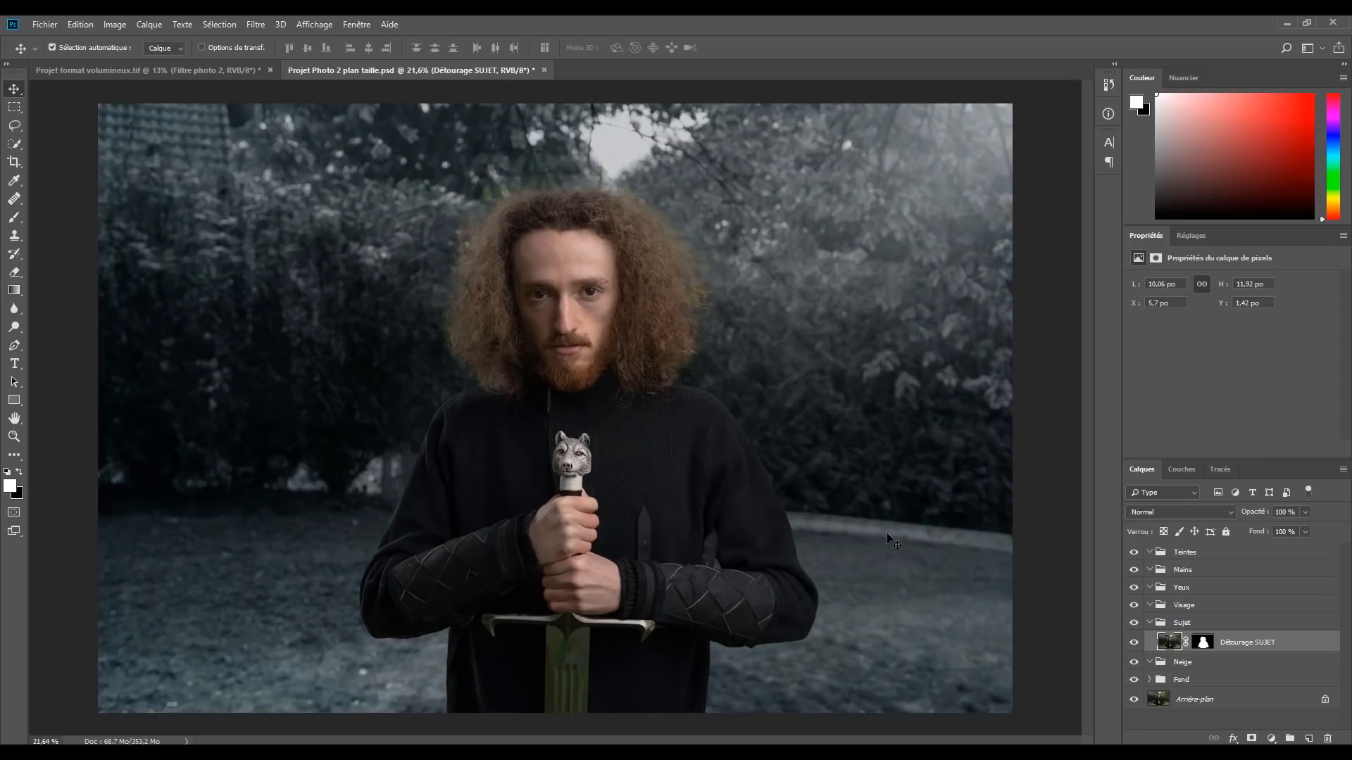
Add a Teinte/Saturation adjustment above Détourage SUJET with Teinte +6 and Saturation -83, and compare with and without it
left_click(1272, 739)
left_click(1242, 602)
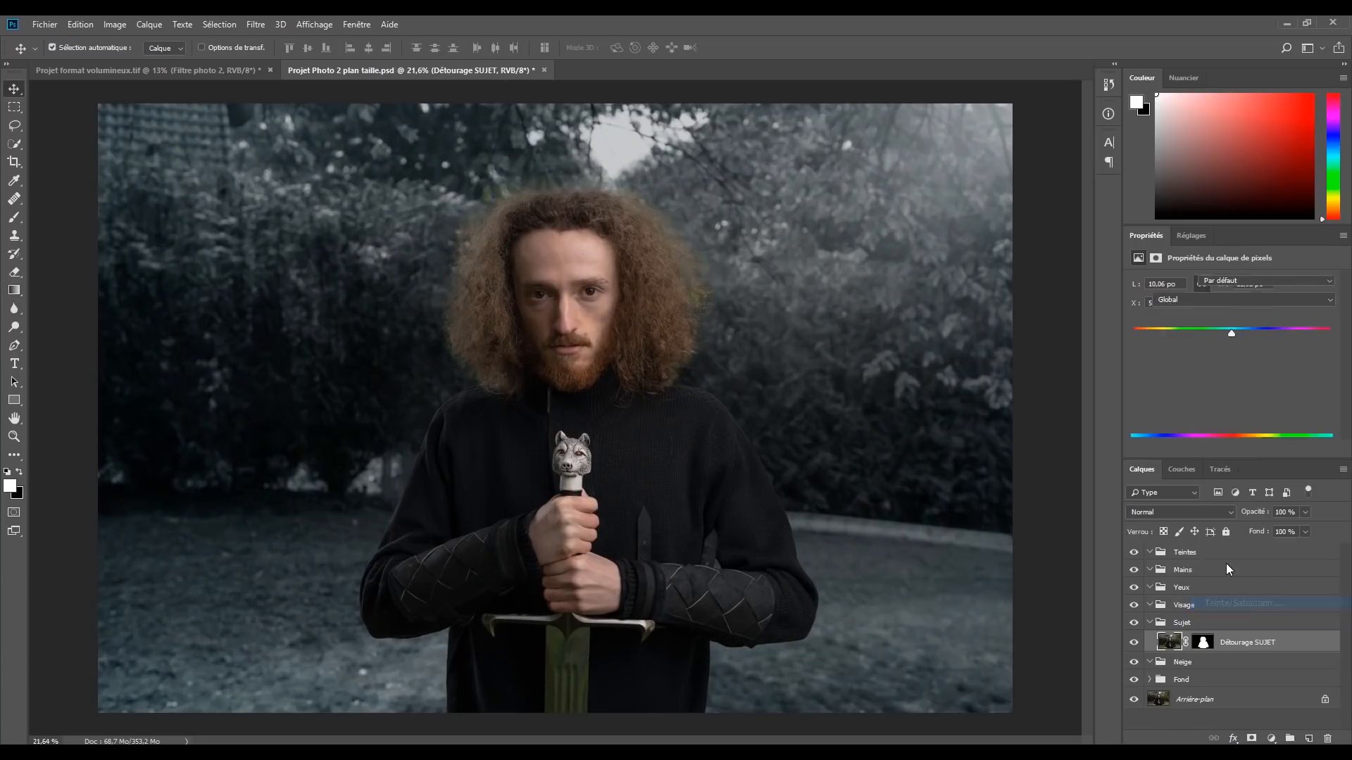
left_click_drag(1237, 328, 1135, 363)
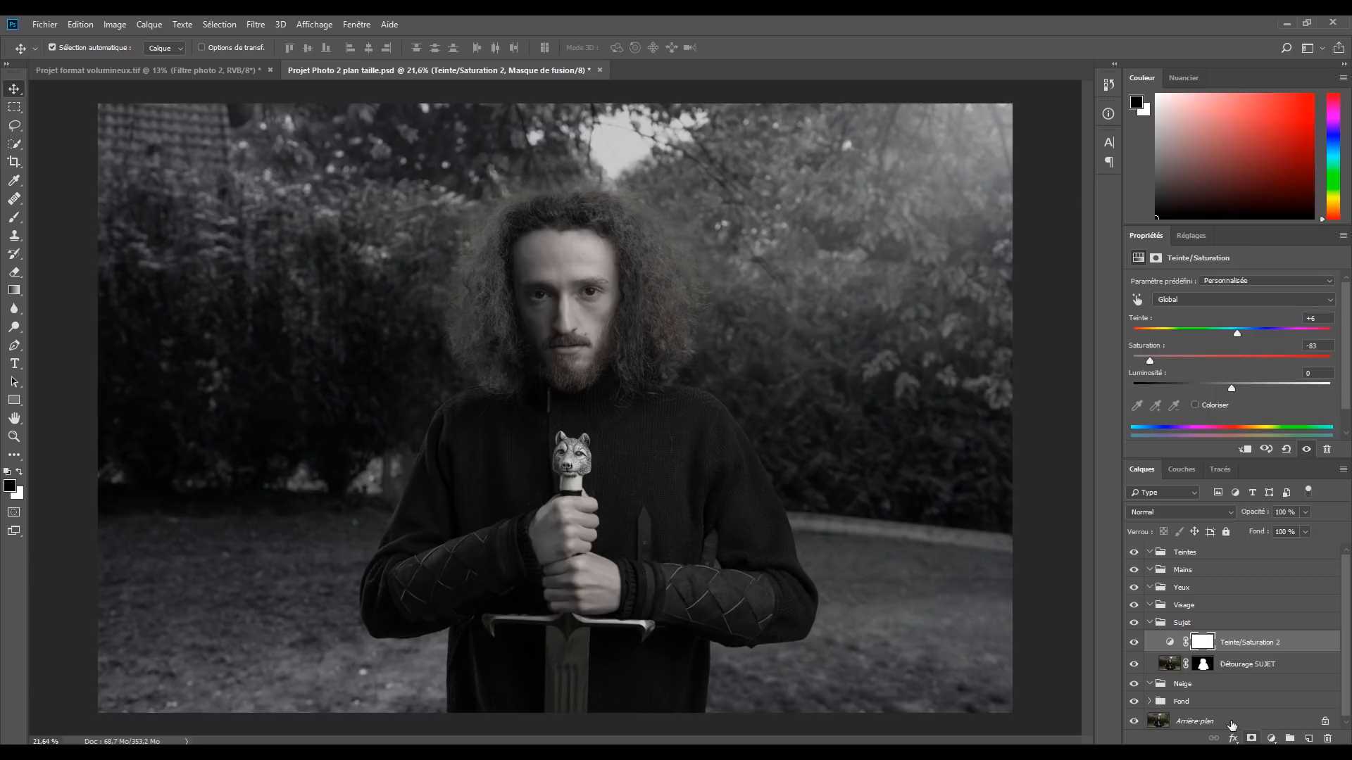
left_click(1133, 643)
left_click(1130, 647)
Add a Filtre photo adjustment in the Sujet group and set its custom colour to 27c9ec
left_click(1271, 738)
left_click(1246, 641)
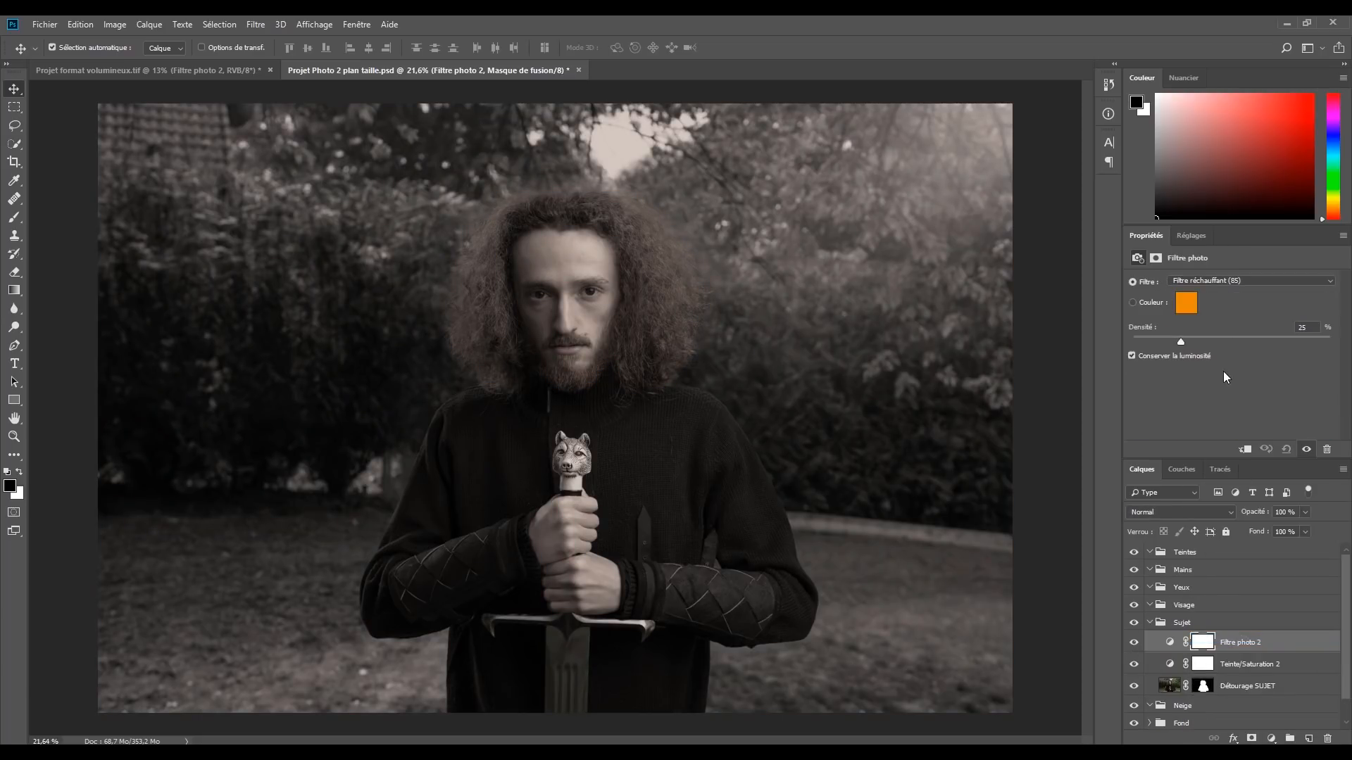
left_click(1145, 307)
left_click(1188, 306)
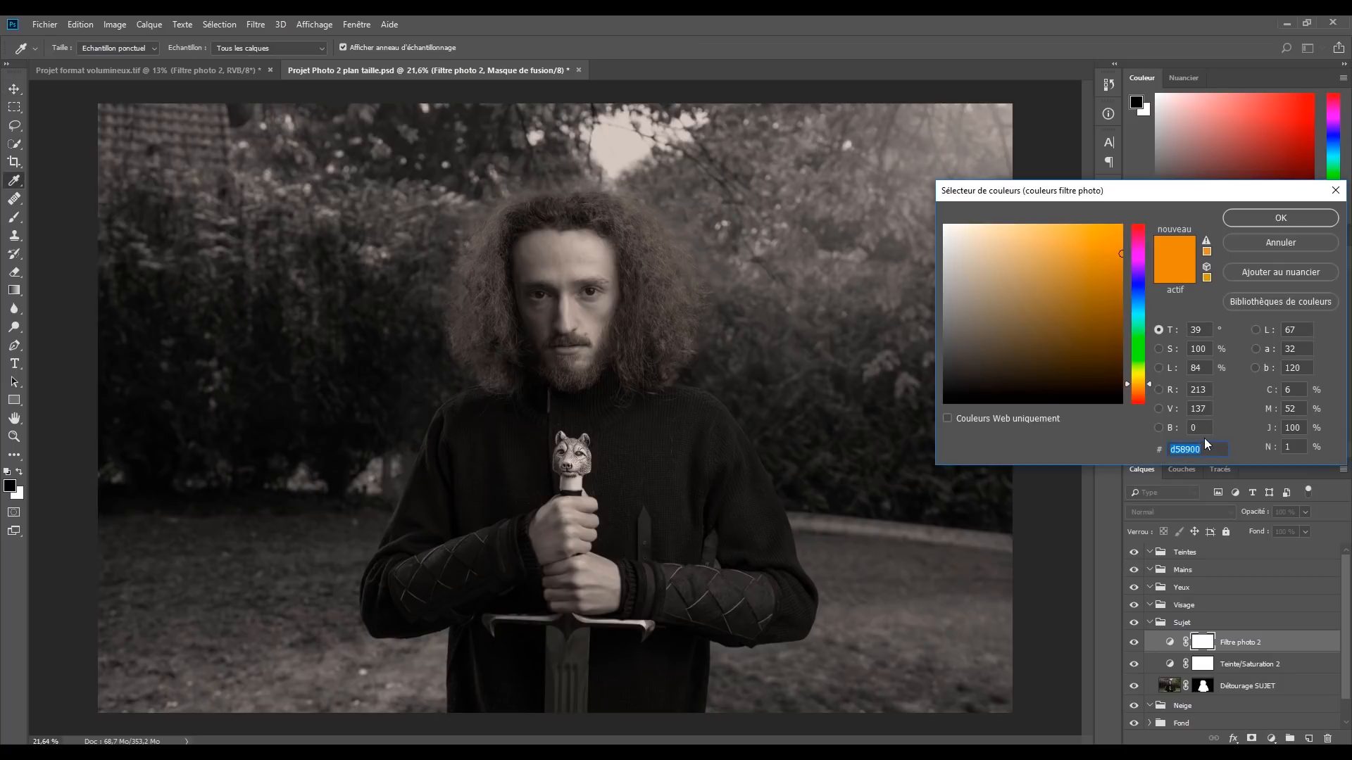
type("27c9ec")
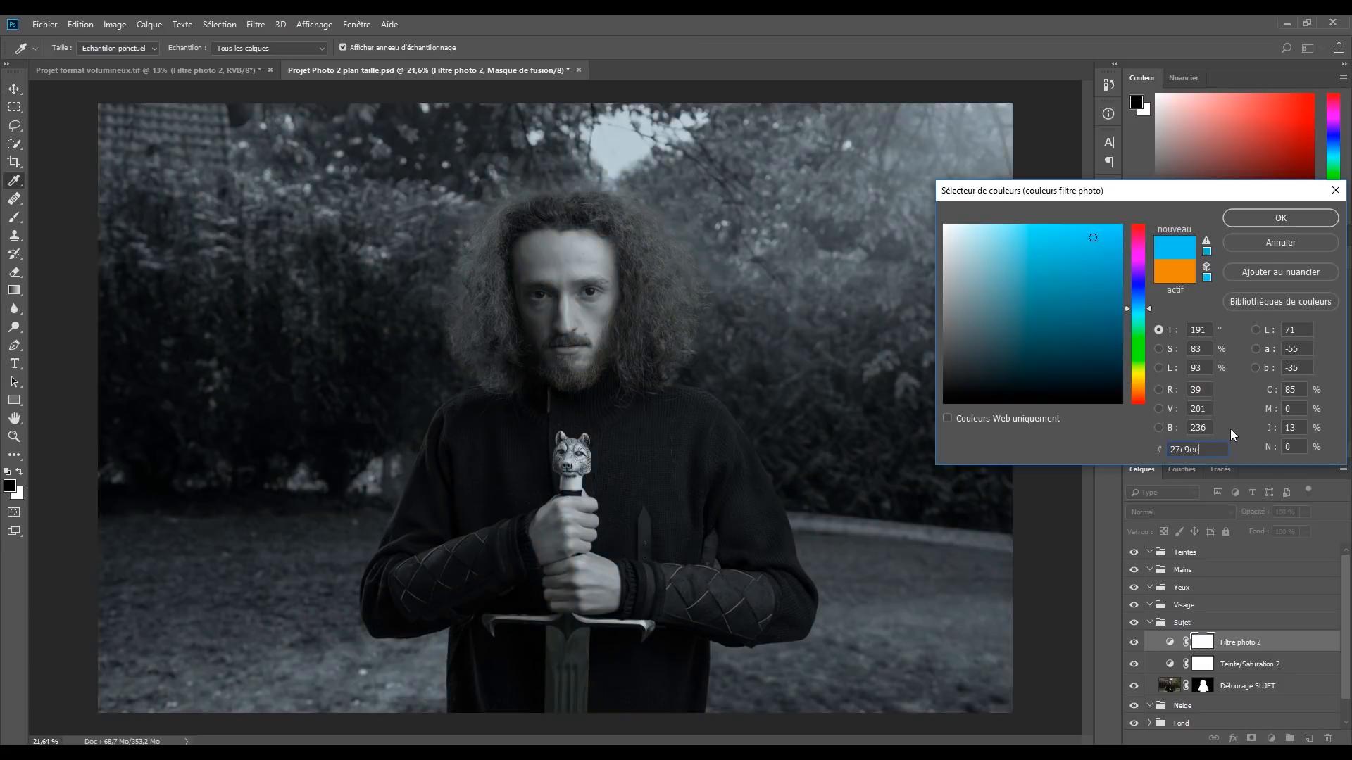
left_click(1268, 218)
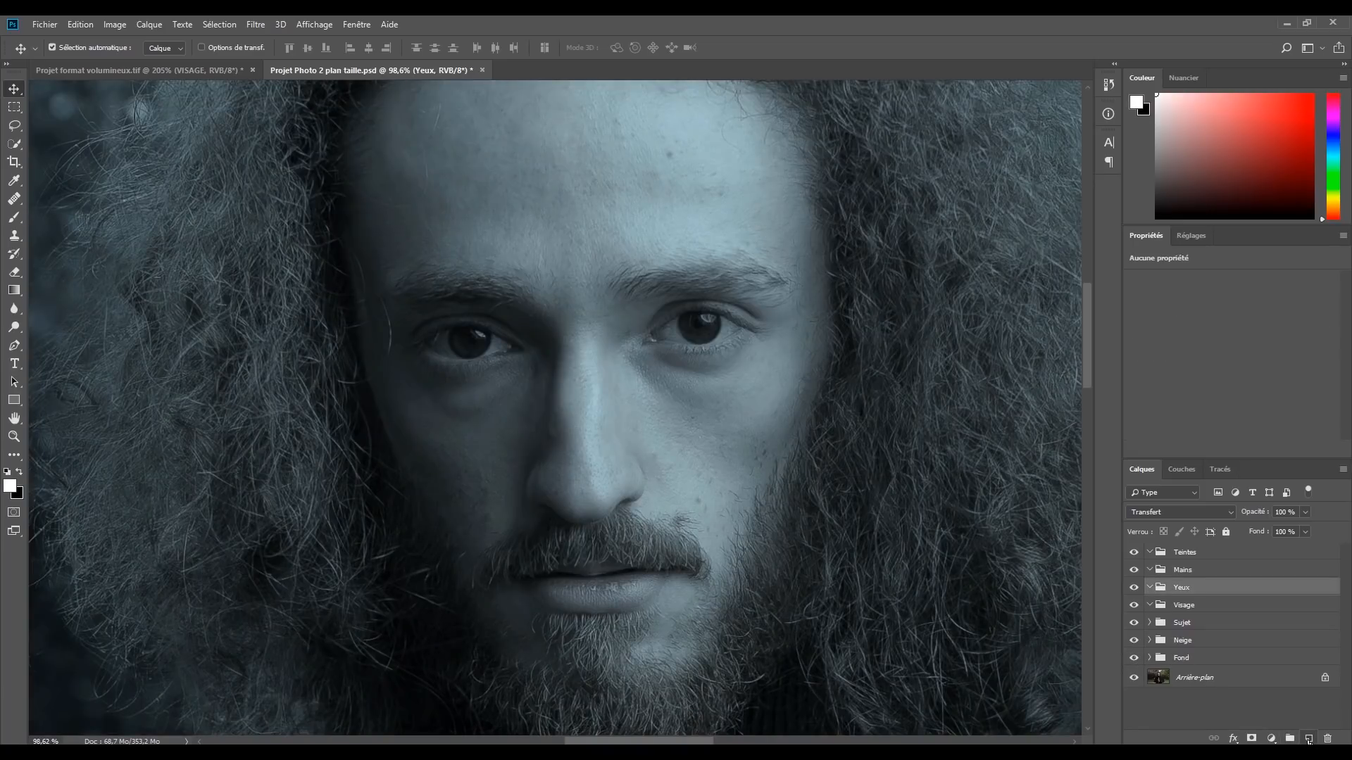
Create a new layer inside the Yeux group and choose the Gradient tool for colouring the eyes
left_click(1308, 738)
scroll(718, 447, "down", 2)
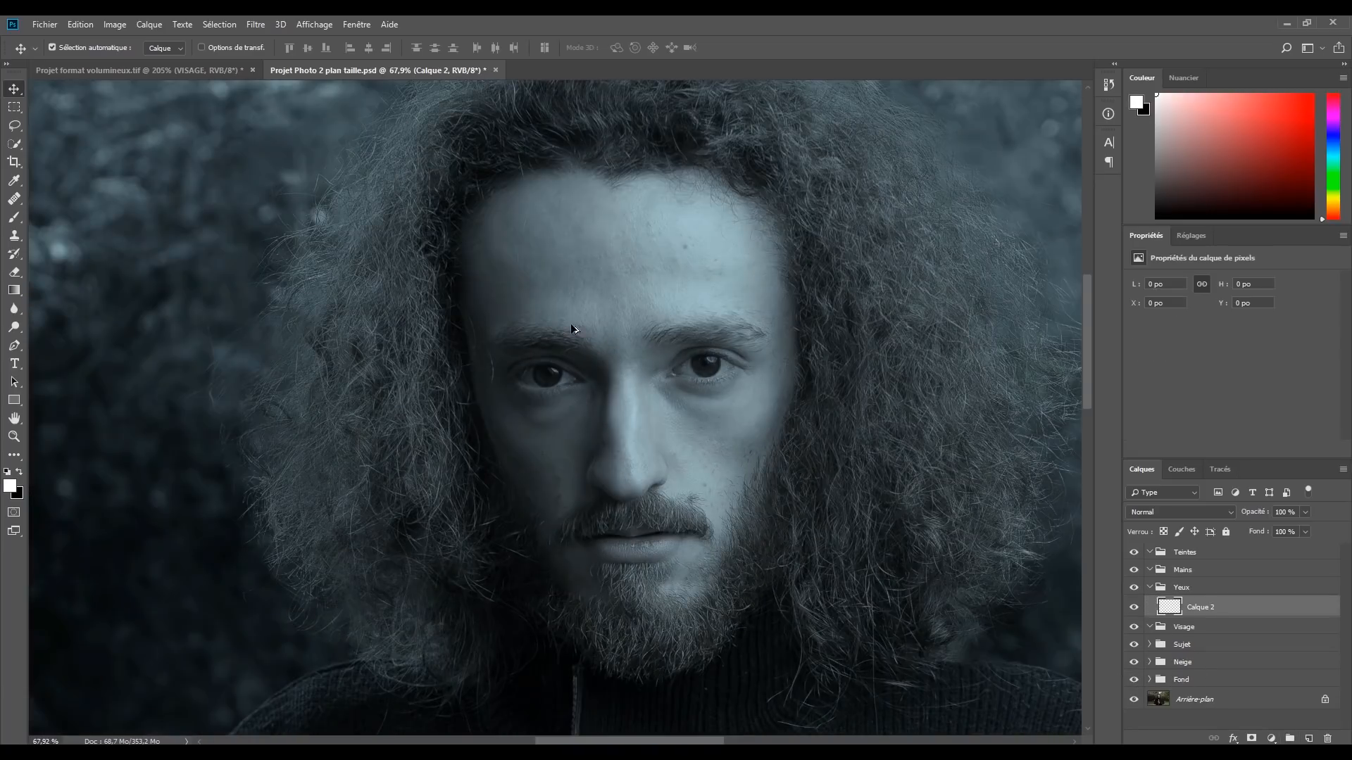
scroll(693, 395, "up", 4)
scroll(693, 395, "up", 1)
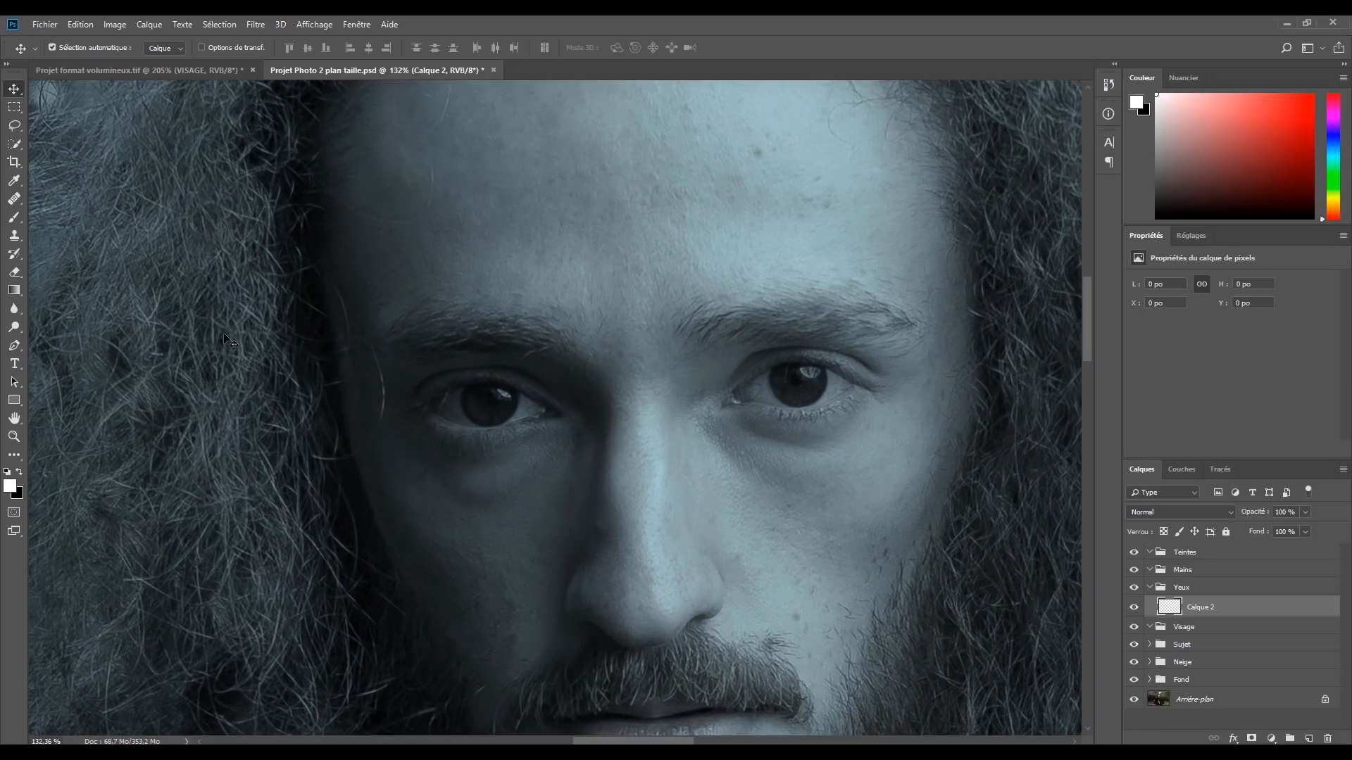
left_click(12, 290)
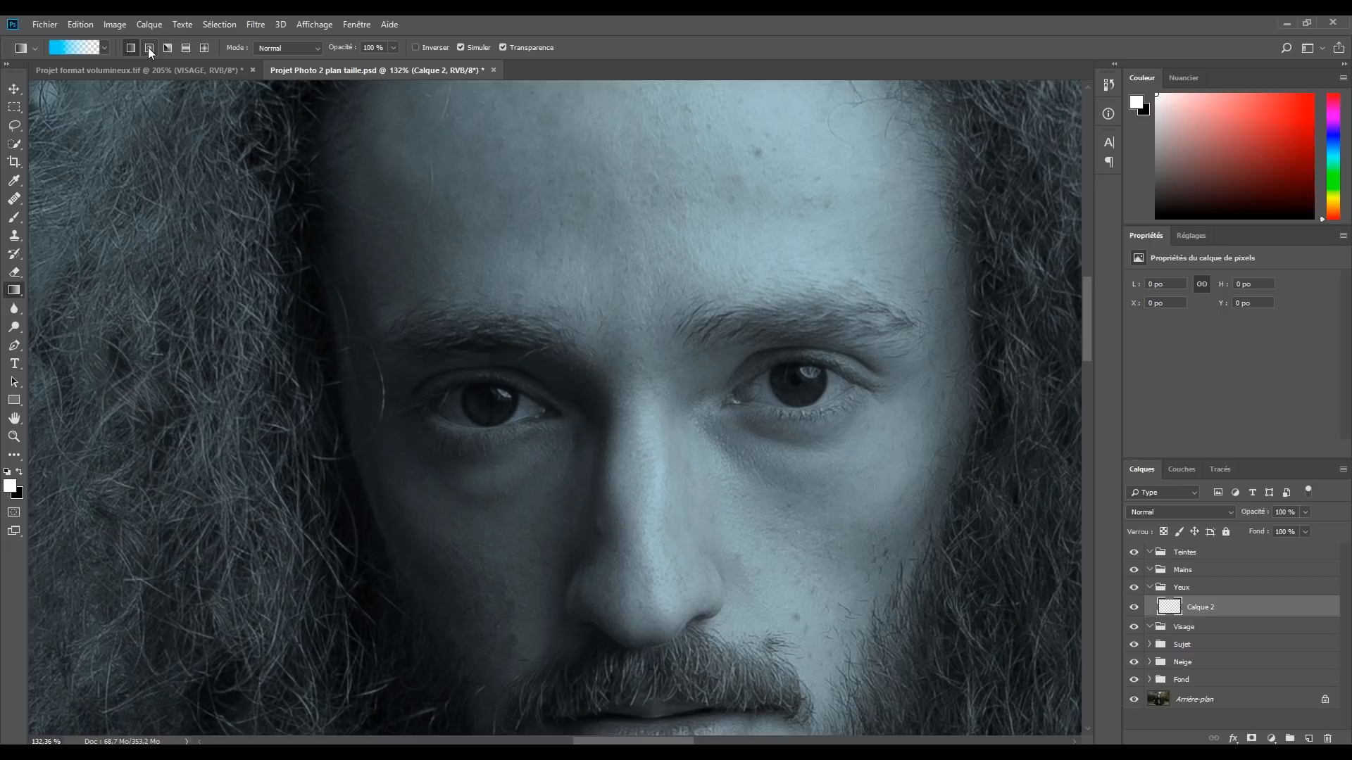
Start the gradient from the first preset and set its starting colour stop to 27c9ec
left_click(89, 50)
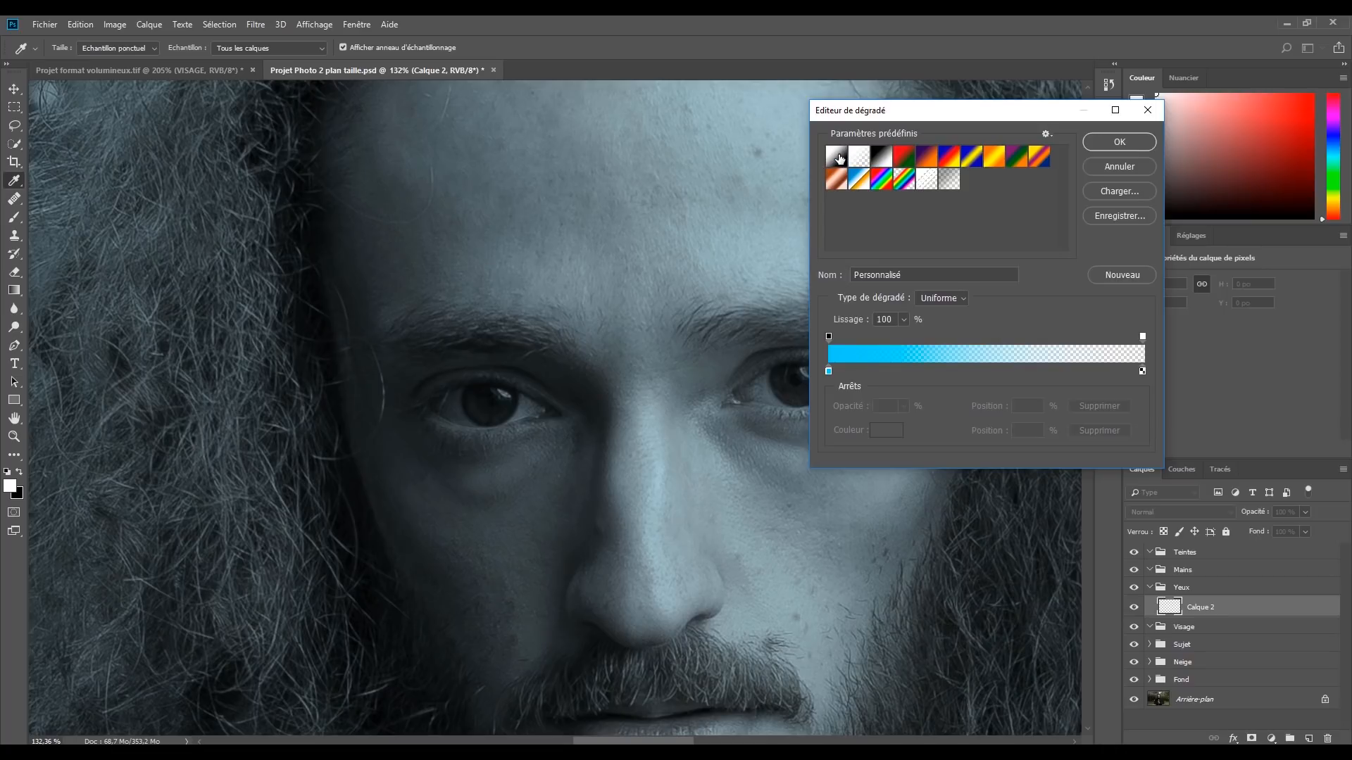
left_click(840, 160)
left_click(828, 371)
left_click(889, 432)
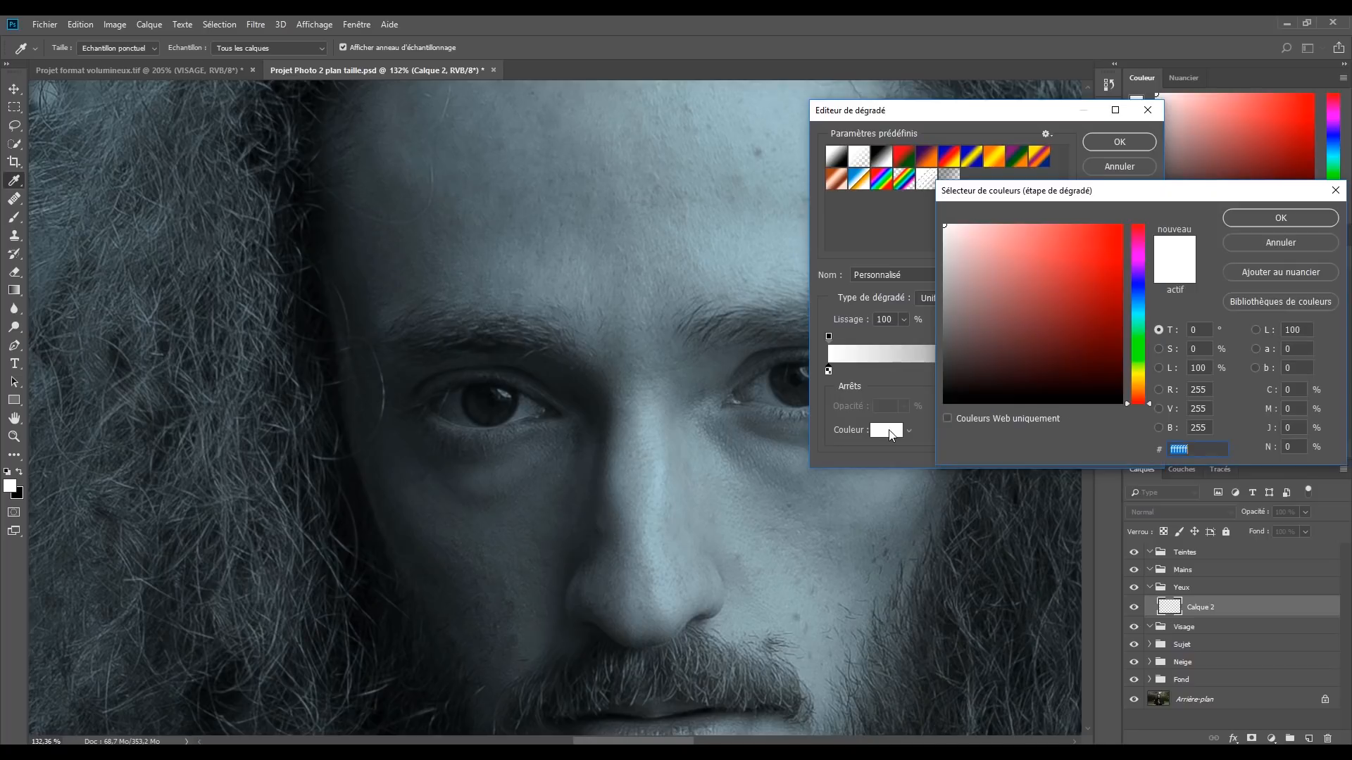
type("27c9ec")
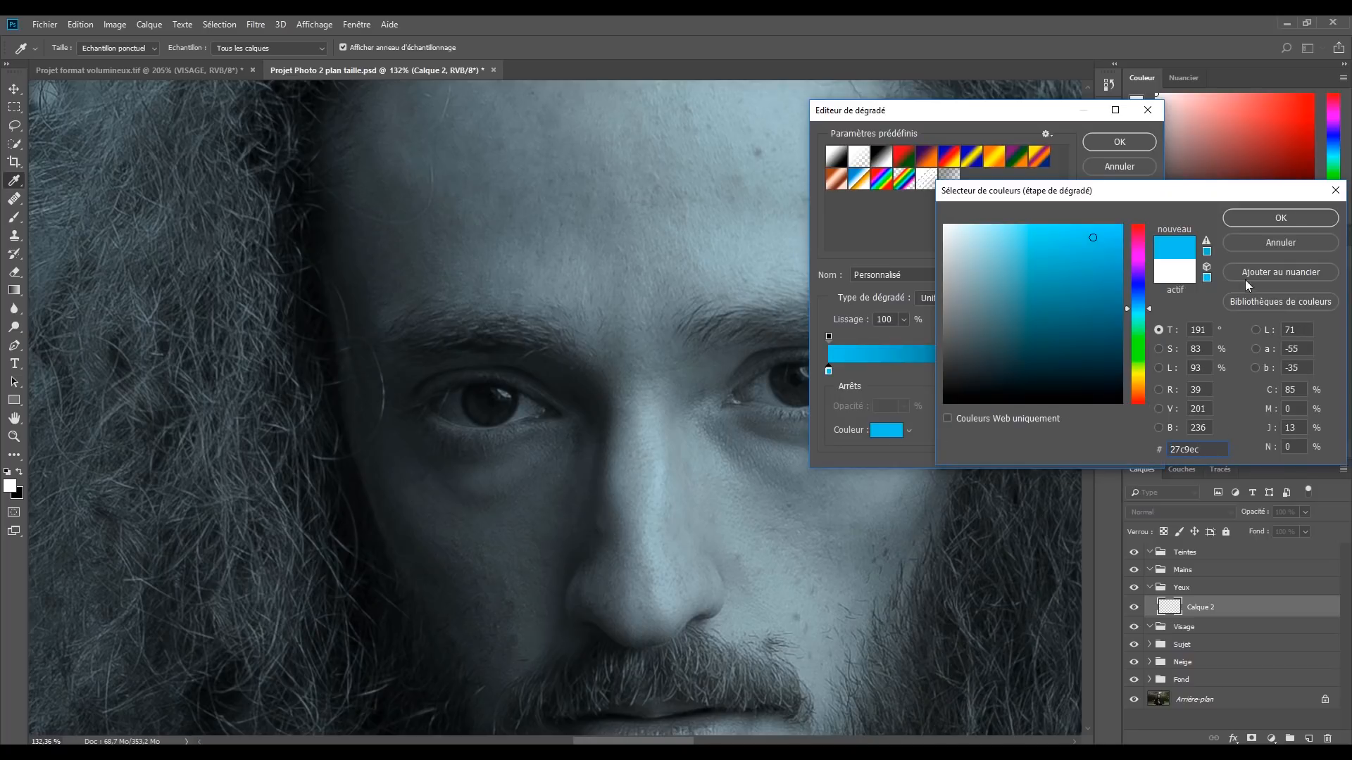
left_click(1249, 222)
Set the gradient's end colour stop to a saturated deep blue and accept the gradient
left_click(1142, 372)
left_click(886, 431)
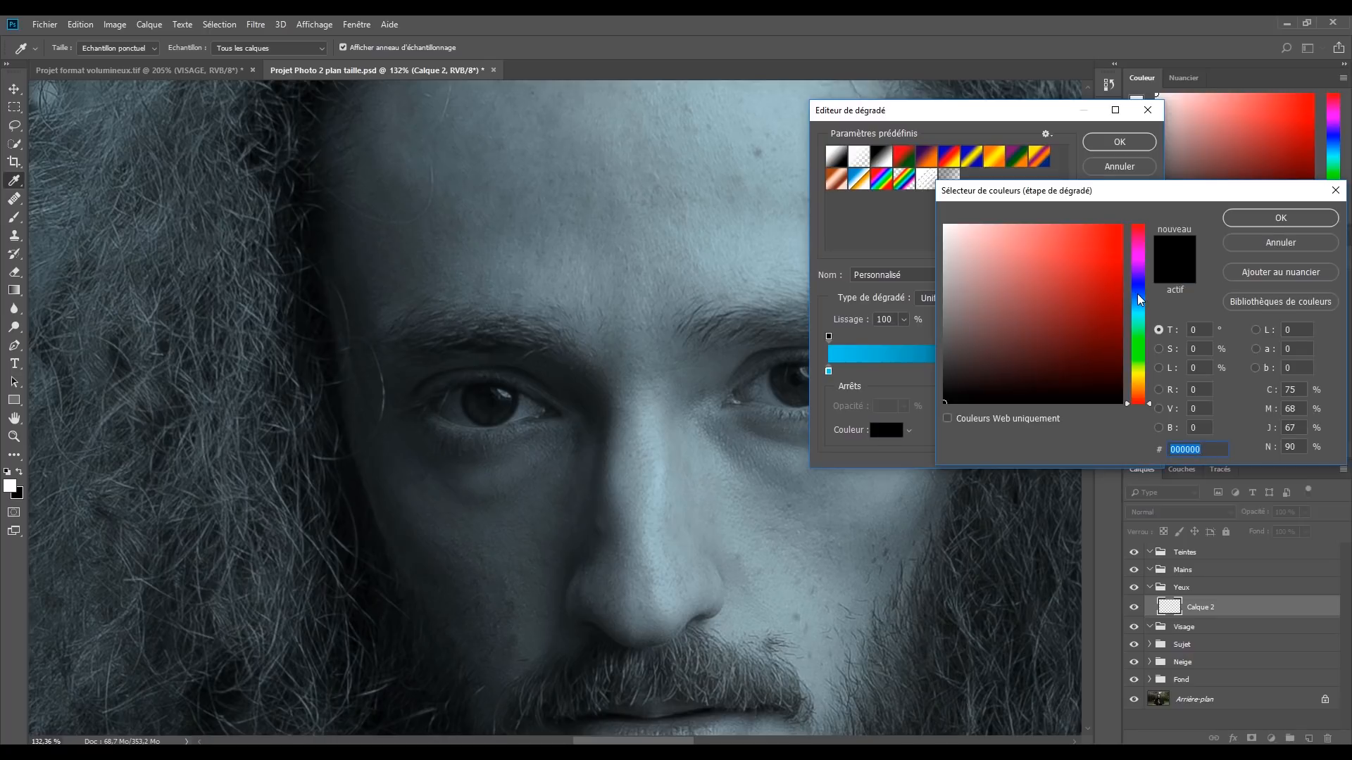
left_click(1138, 294)
left_click_drag(1105, 298, 1108, 233)
left_click(1273, 220)
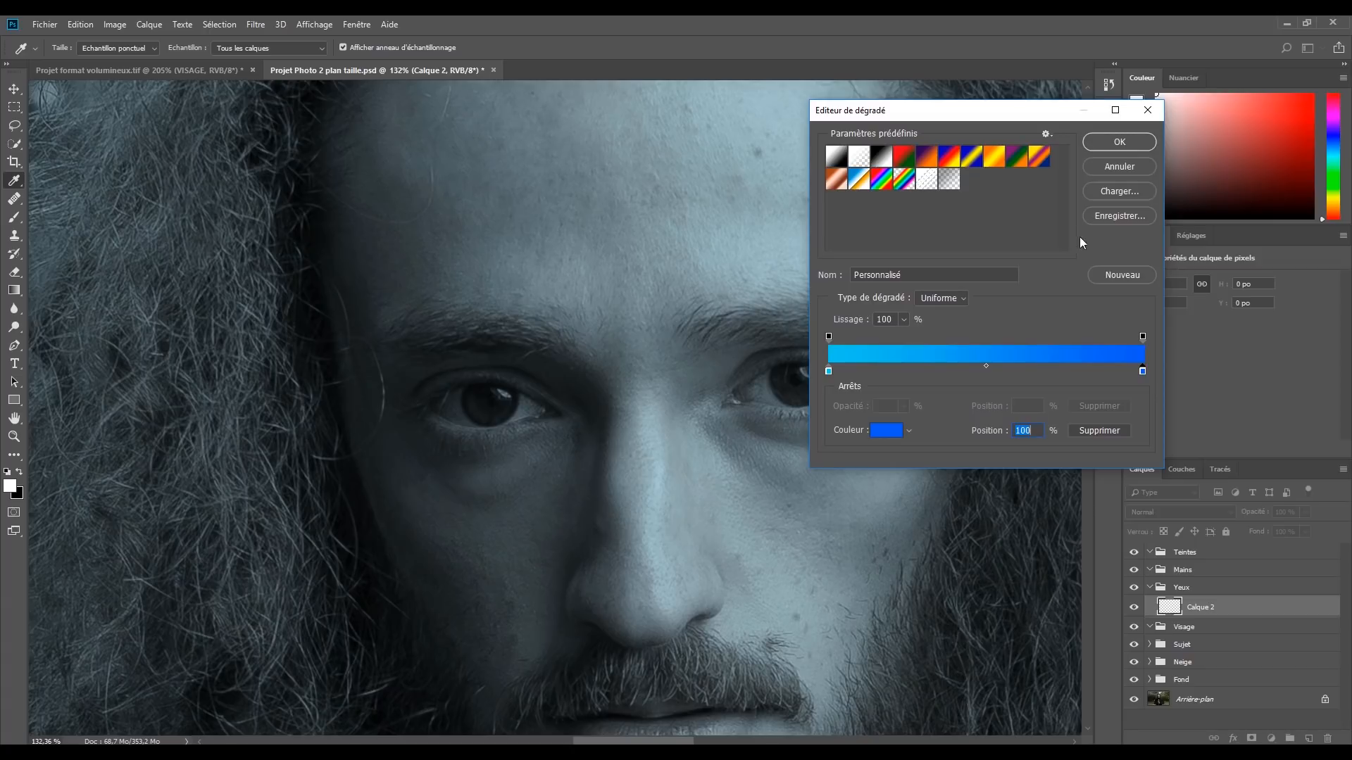
left_click(1118, 143)
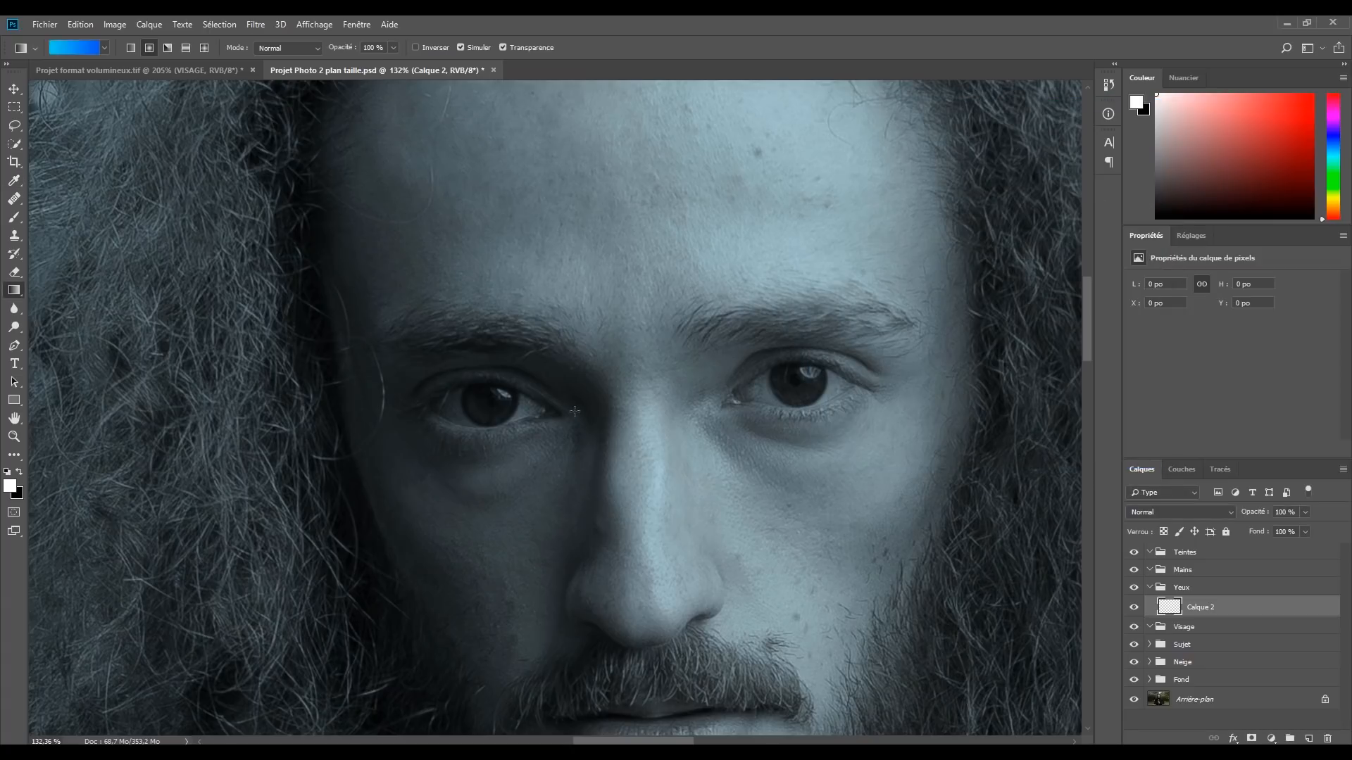
Outline the eye on the image's left with the Lasso and fill it with the blue radial gradient from the pupil outward
scroll(402, 383, "up", 1)
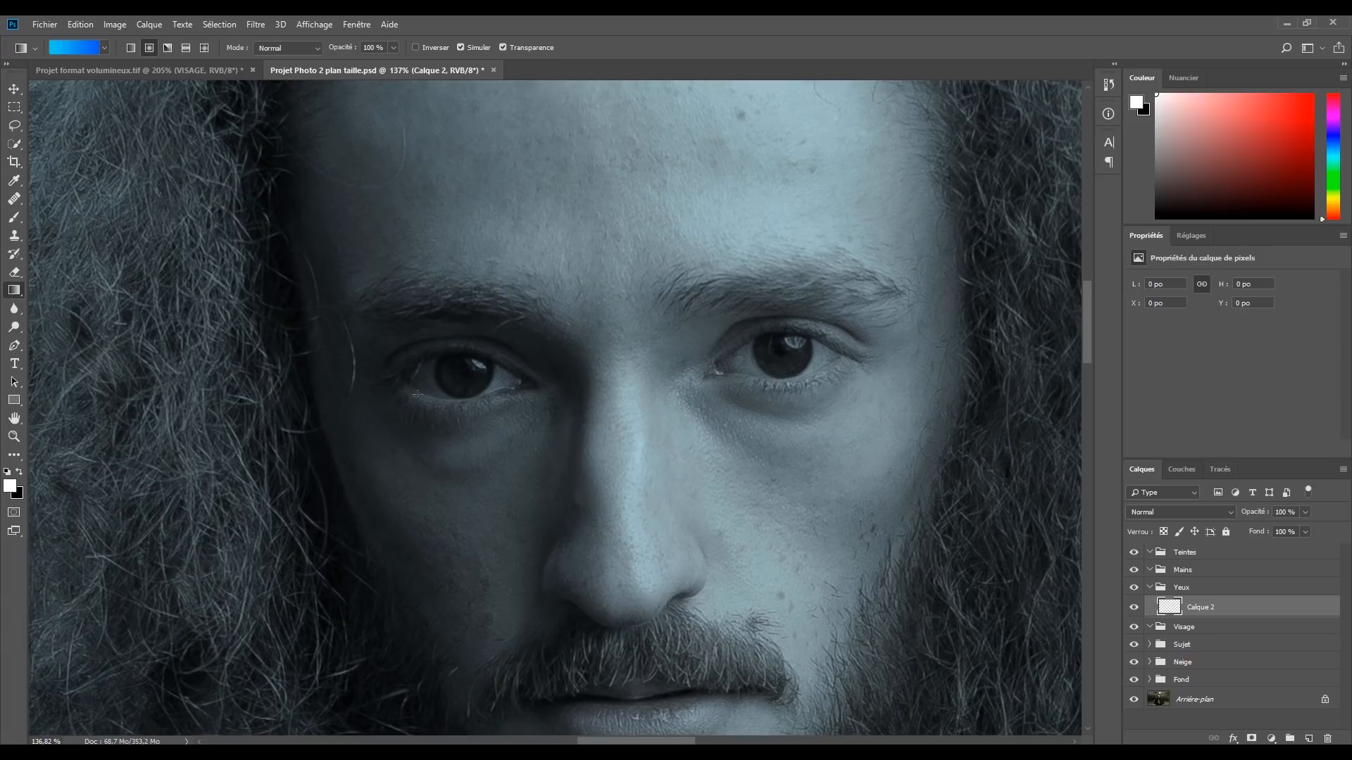
left_click(16, 127)
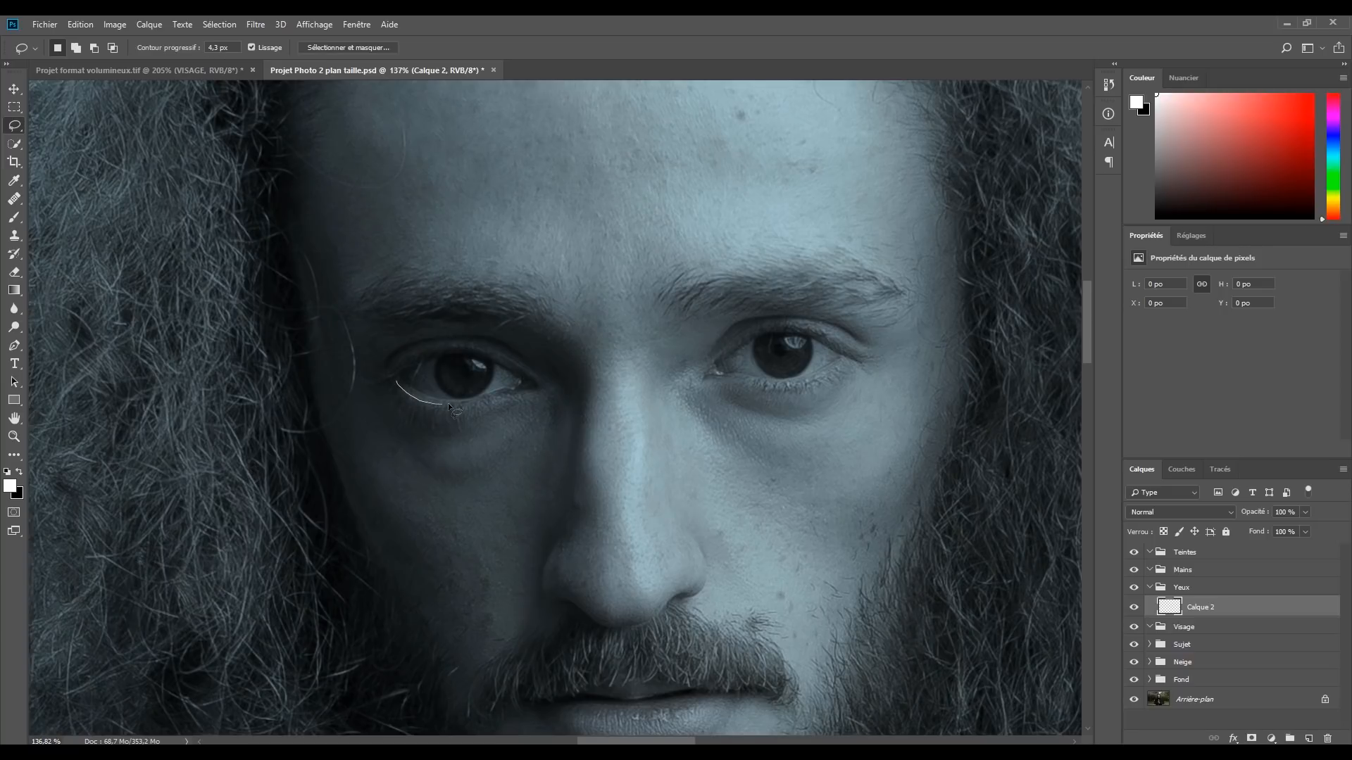
mouse_move(527, 387)
left_mouse_down()
mouse_move(480, 351)
mouse_move(429, 350)
mouse_move(398, 381)
left_mouse_up()
left_click(14, 290)
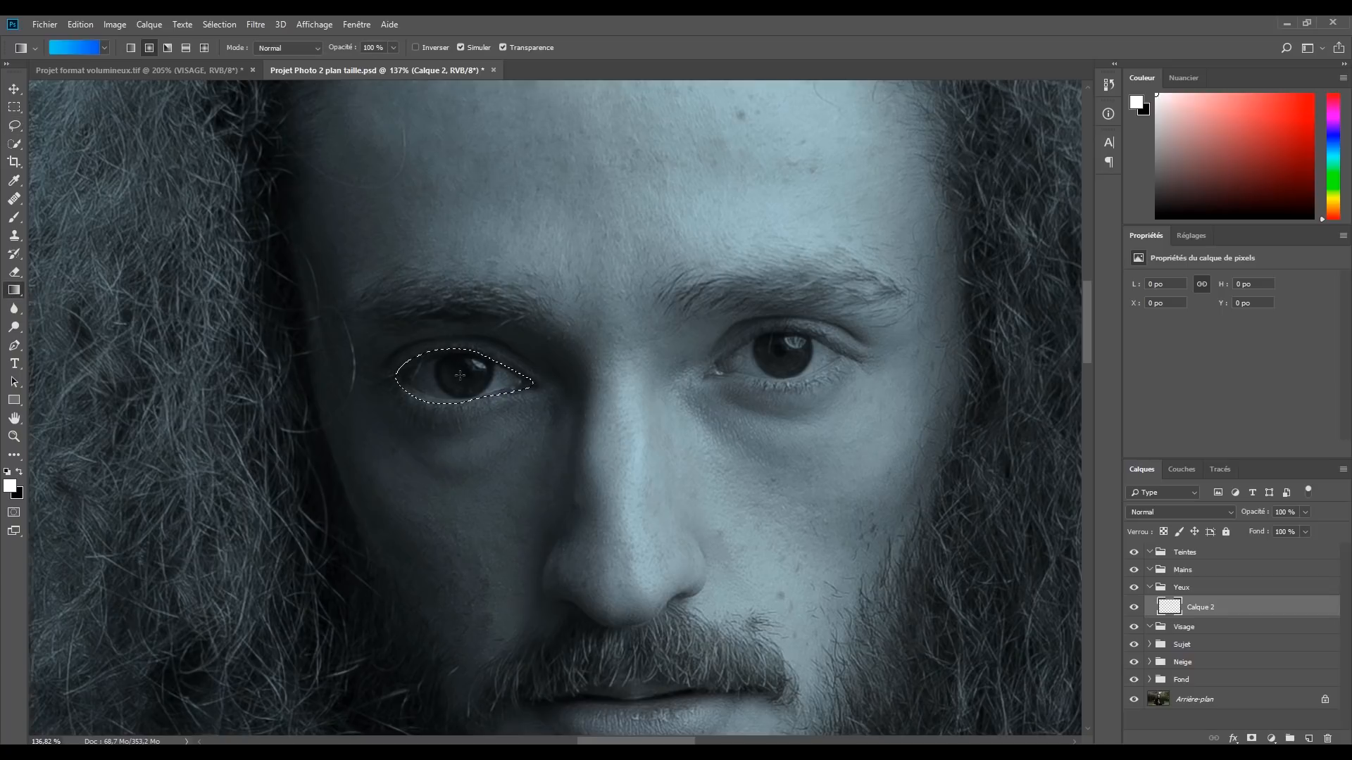
left_click_drag(462, 373, 493, 412)
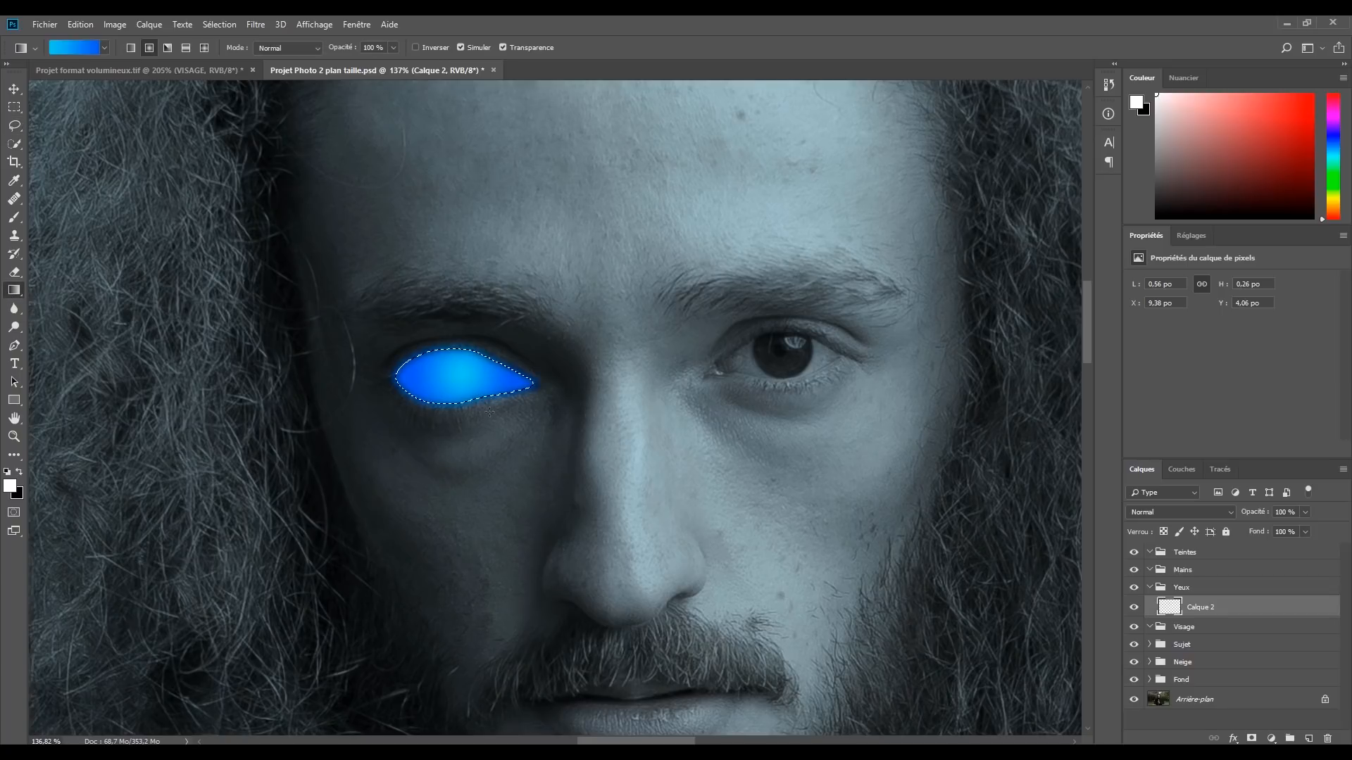
Outline the eye on the image's right with the Lasso, fill it with the same radial gradient, and clear the selection
key("l")
left_click_drag(712, 366, 808, 332)
mouse_move(793, 380)
left_mouse_down()
mouse_move(717, 372)
mouse_move(785, 370)
mouse_move(802, 401)
left_mouse_up()
key("g")
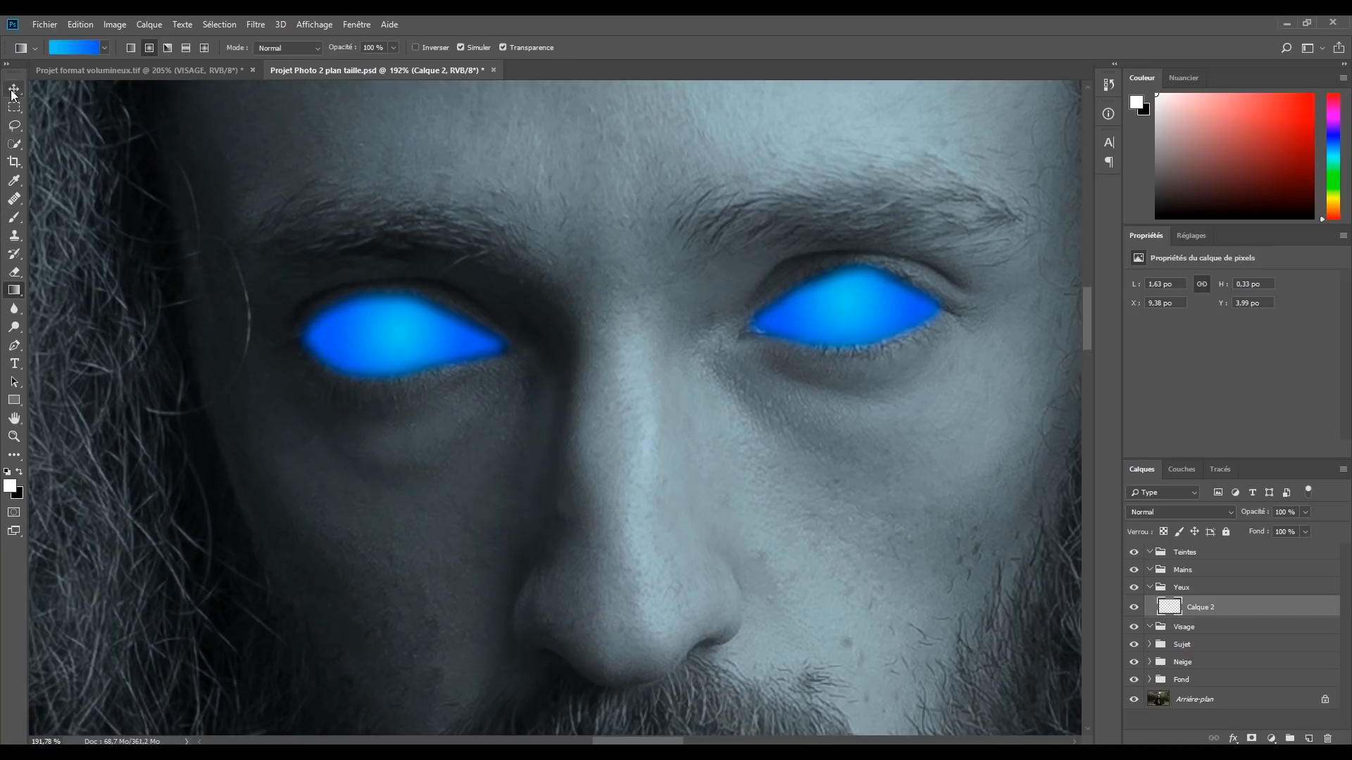
left_click(14, 89)
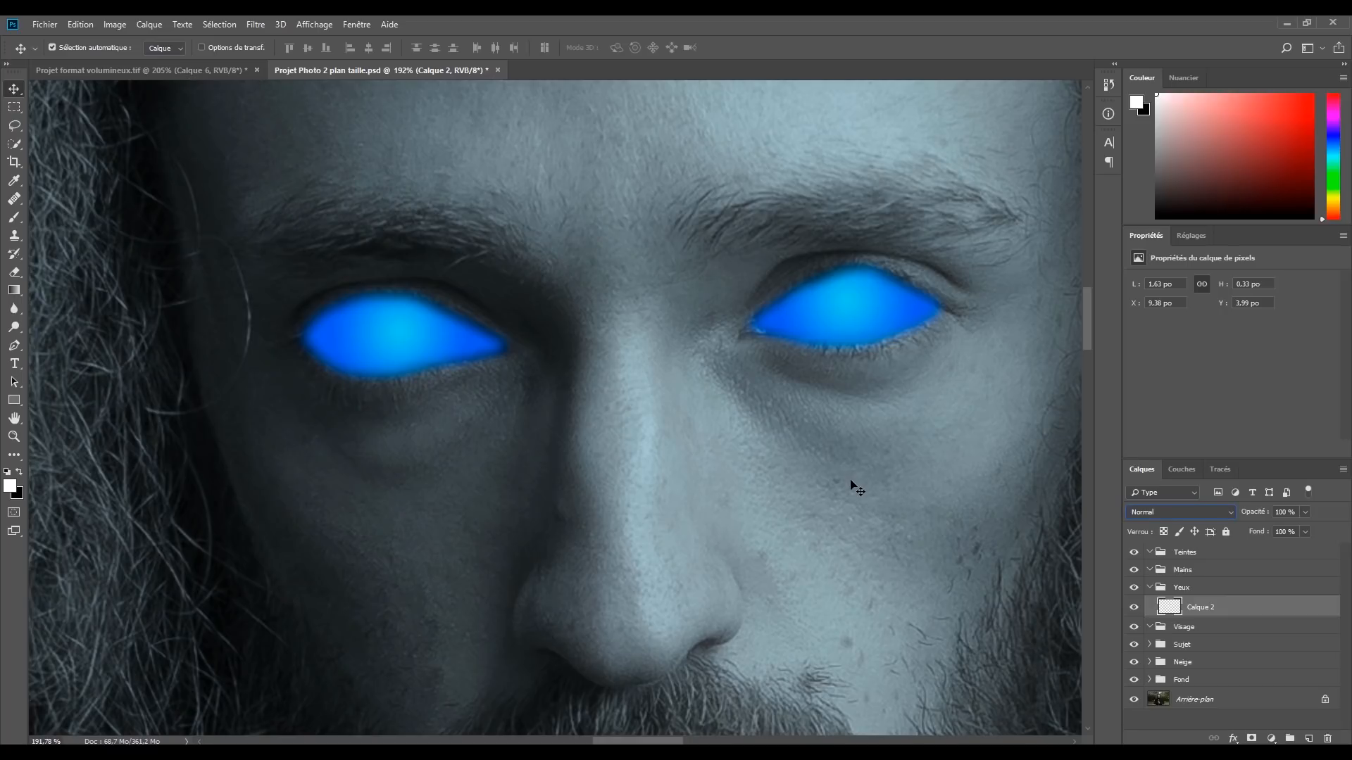
Set the blend mode of the blue eye layer Calque 2 to Densité couleur - and its opacity to 45%
left_click(1143, 509)
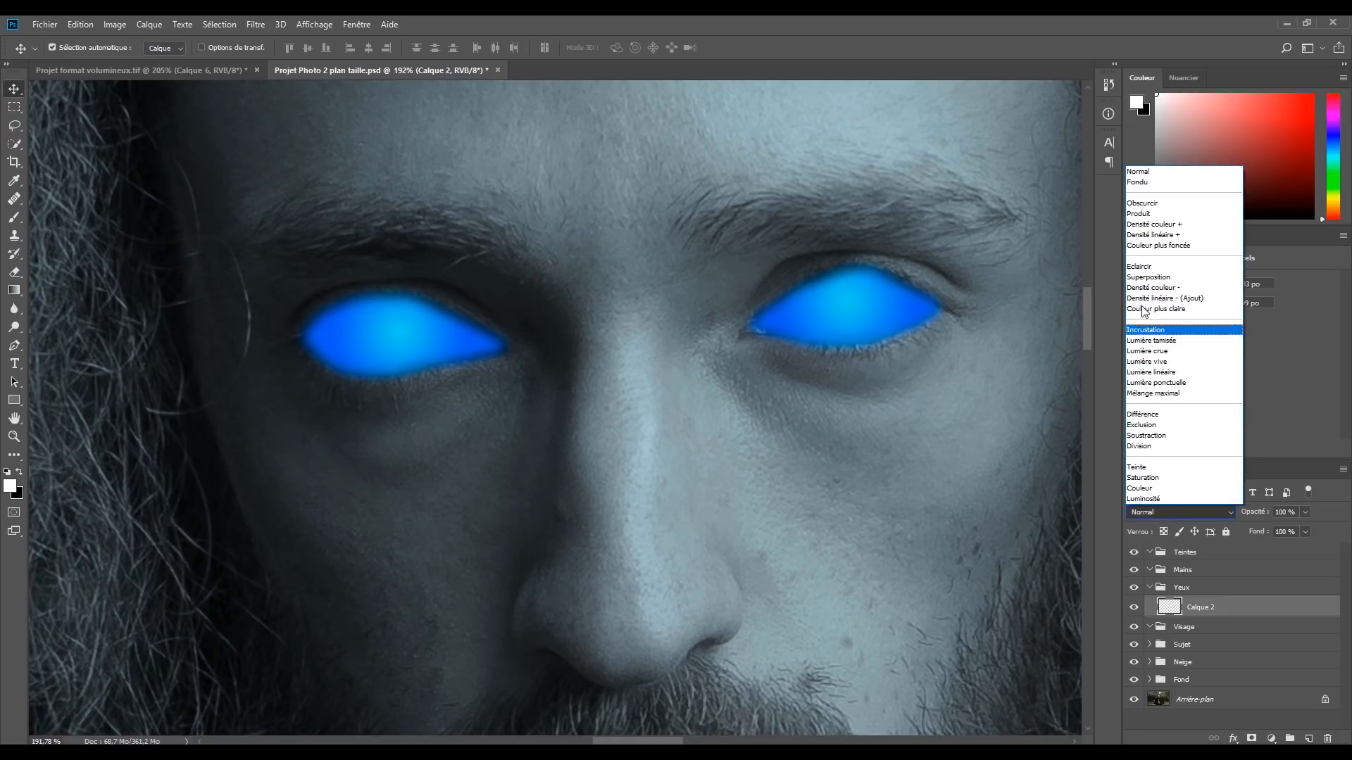
left_click(1142, 288)
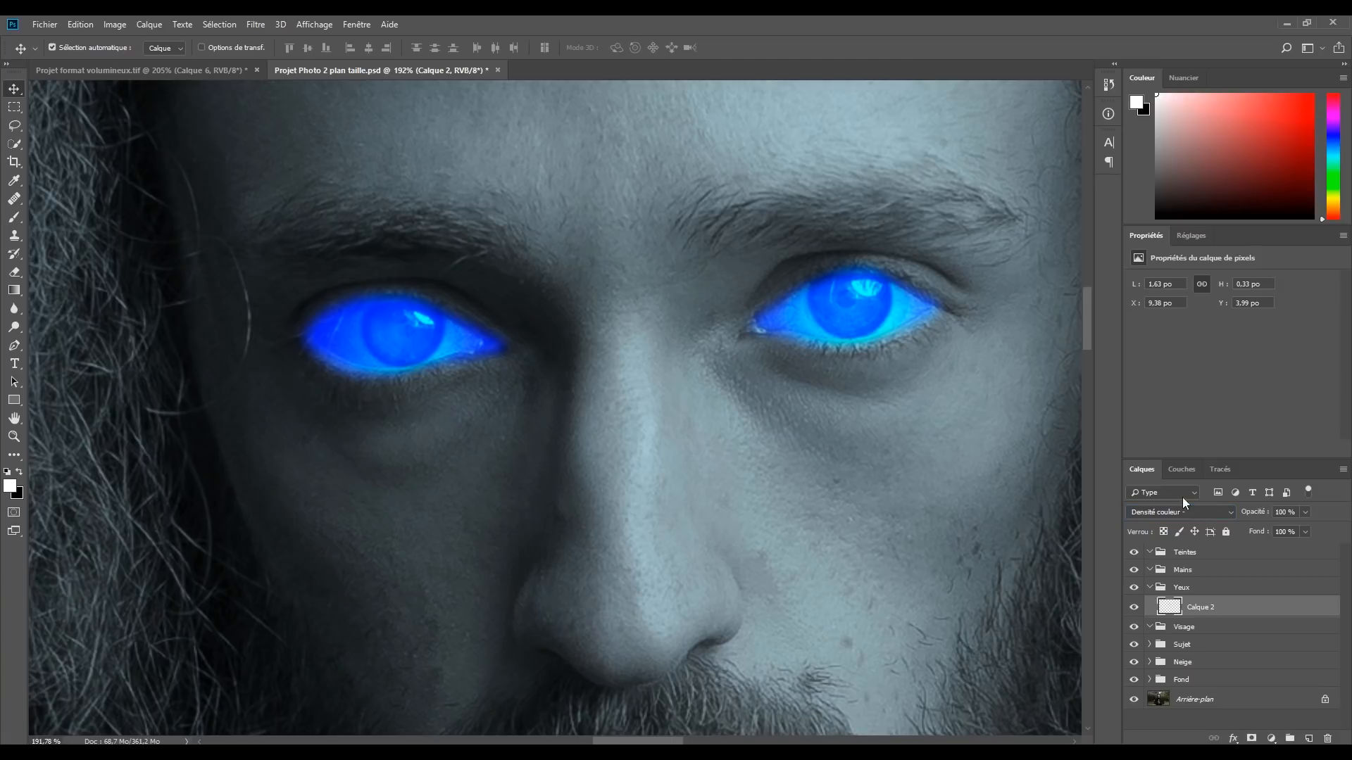
left_click_drag(1258, 512, 1224, 513)
scroll(830, 431, "down", 5)
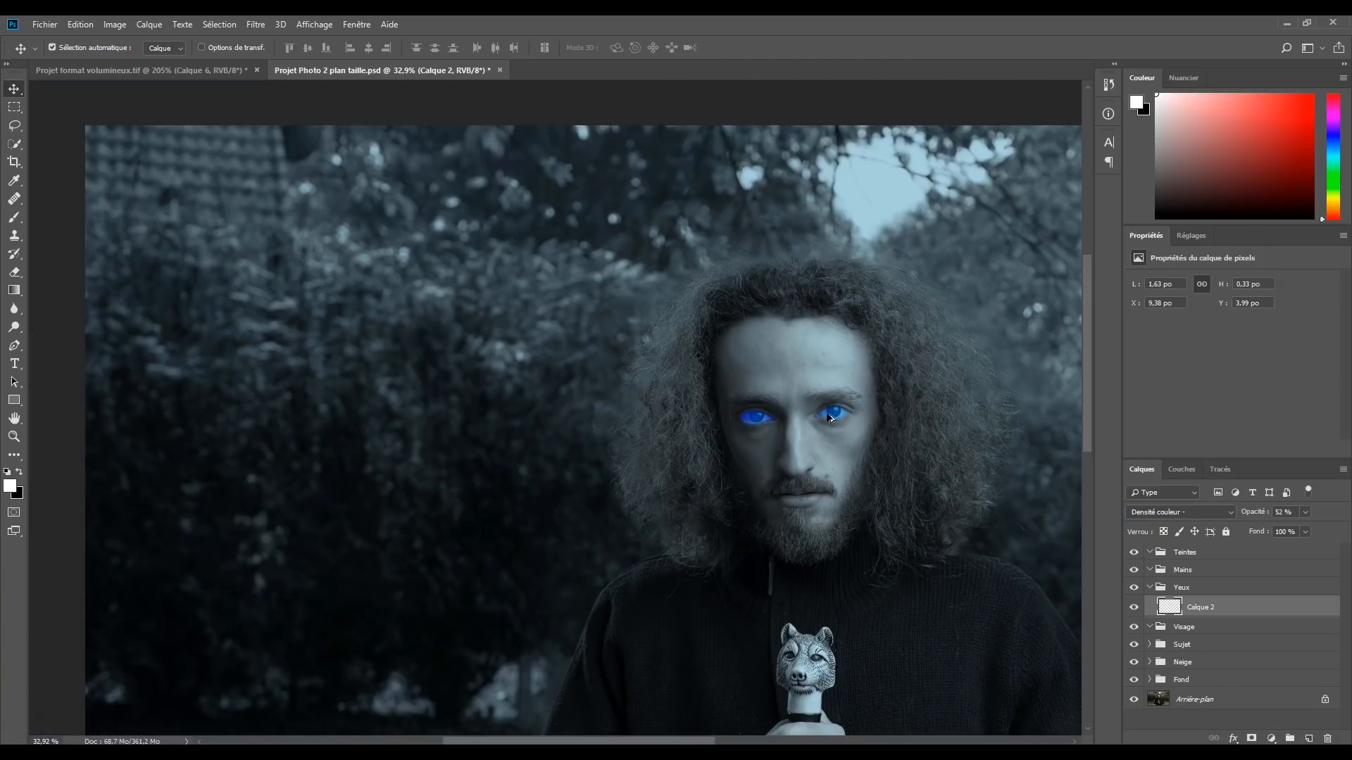
scroll(829, 418, "up", 5)
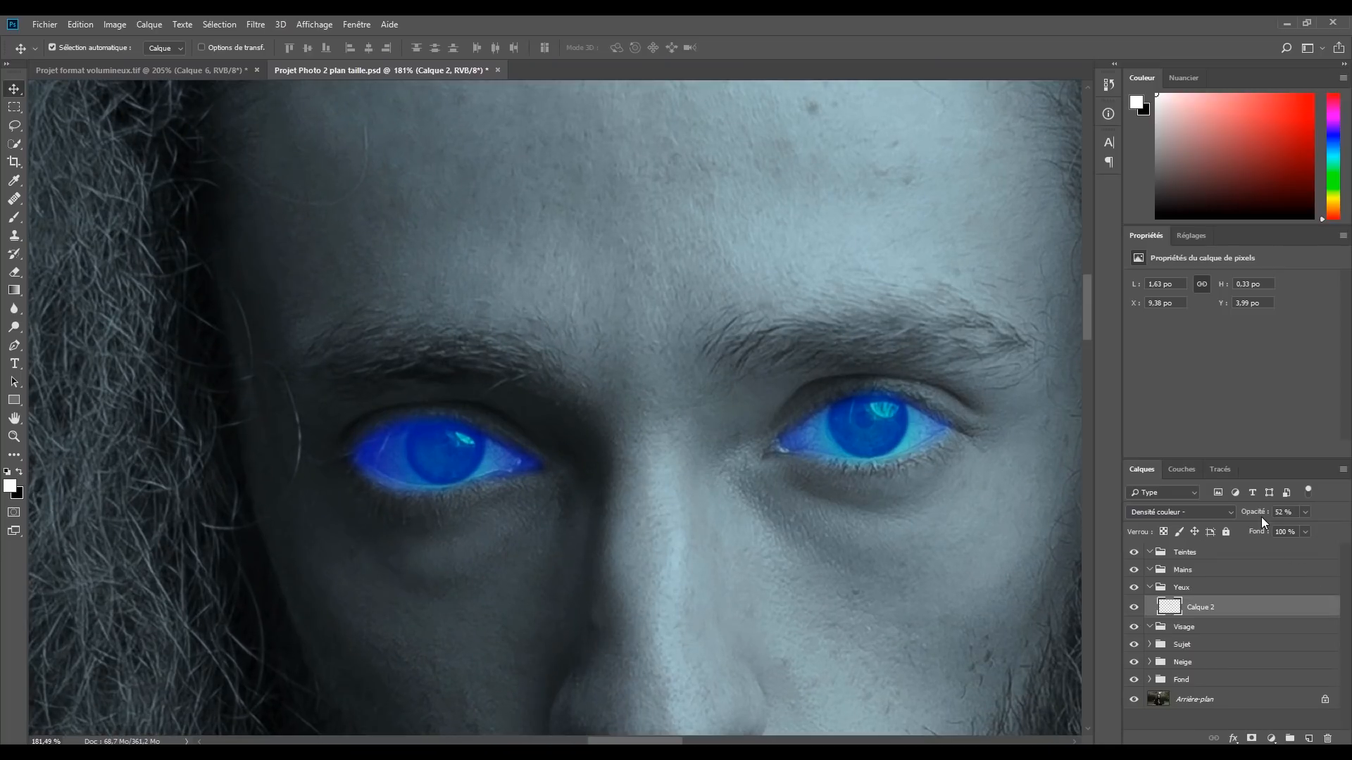
left_click_drag(1259, 519, 1271, 519)
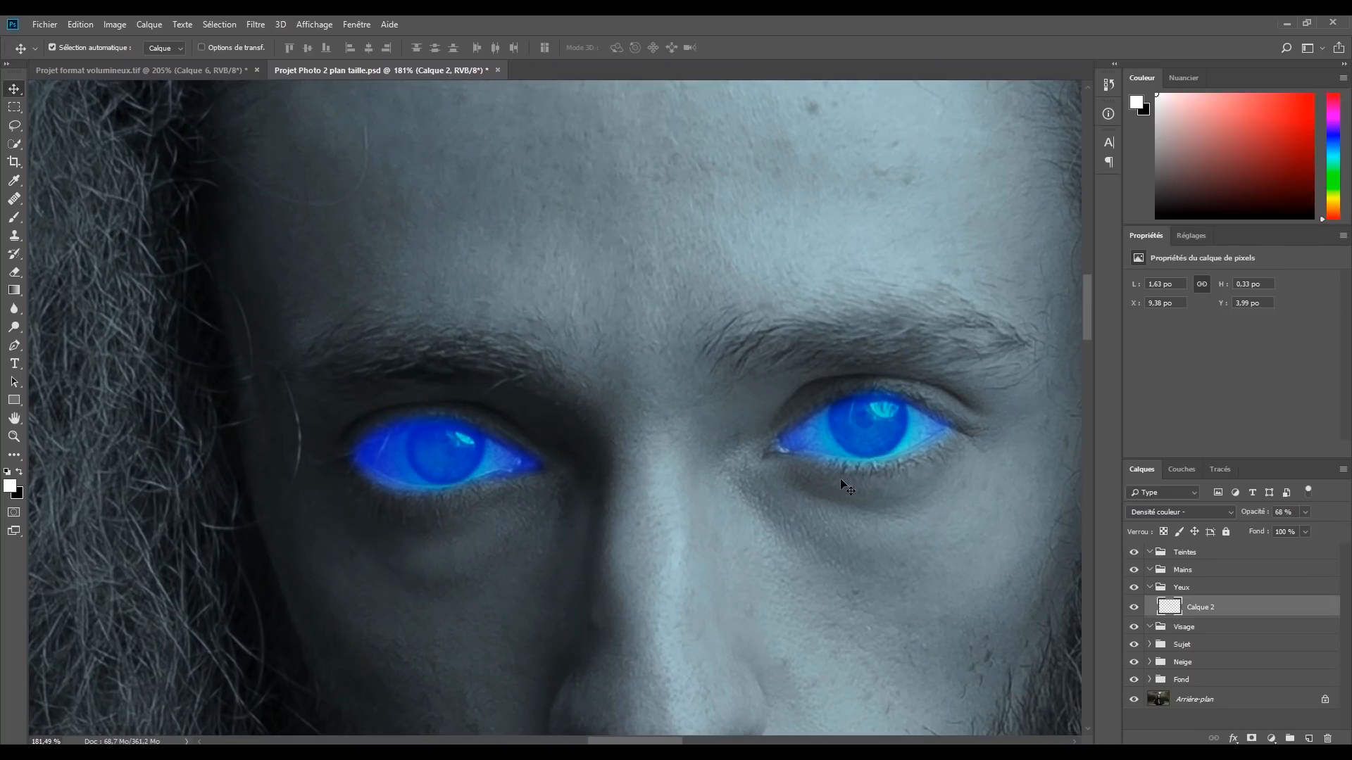
scroll(848, 479, "down", 2)
key("4")
key("5")
Add a layer mask to Calque 2 and paint out the pupil of the eye on the image's left with a small black brush
left_click(15, 218)
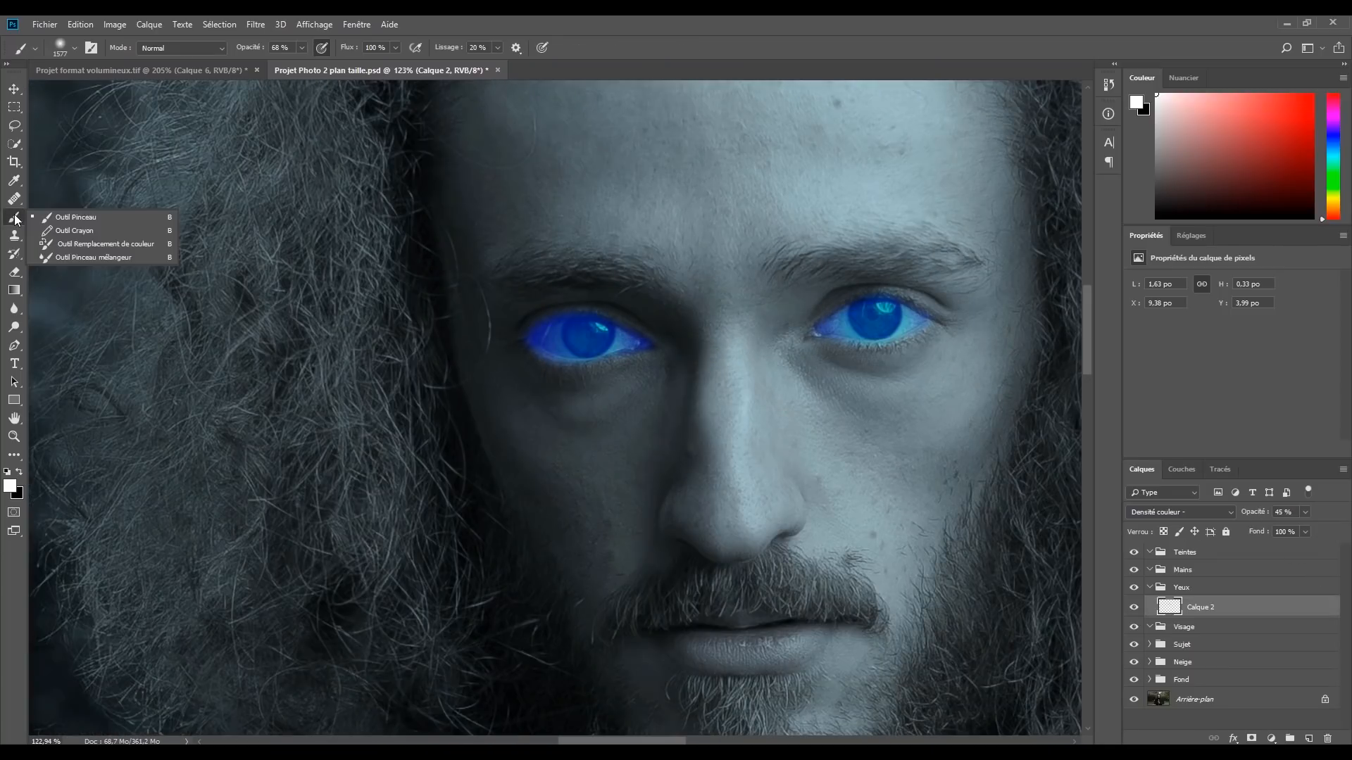
left_click(57, 221)
left_click(19, 471)
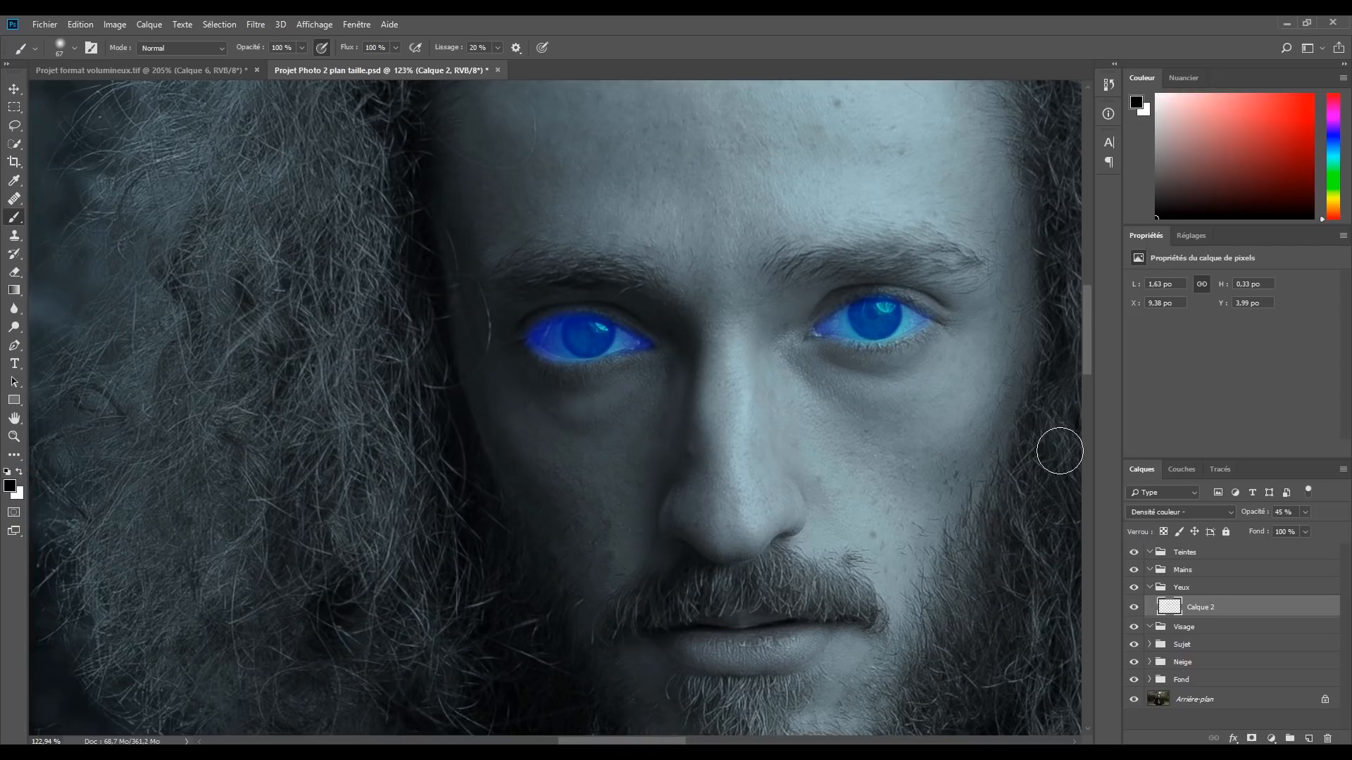
left_click(1252, 738)
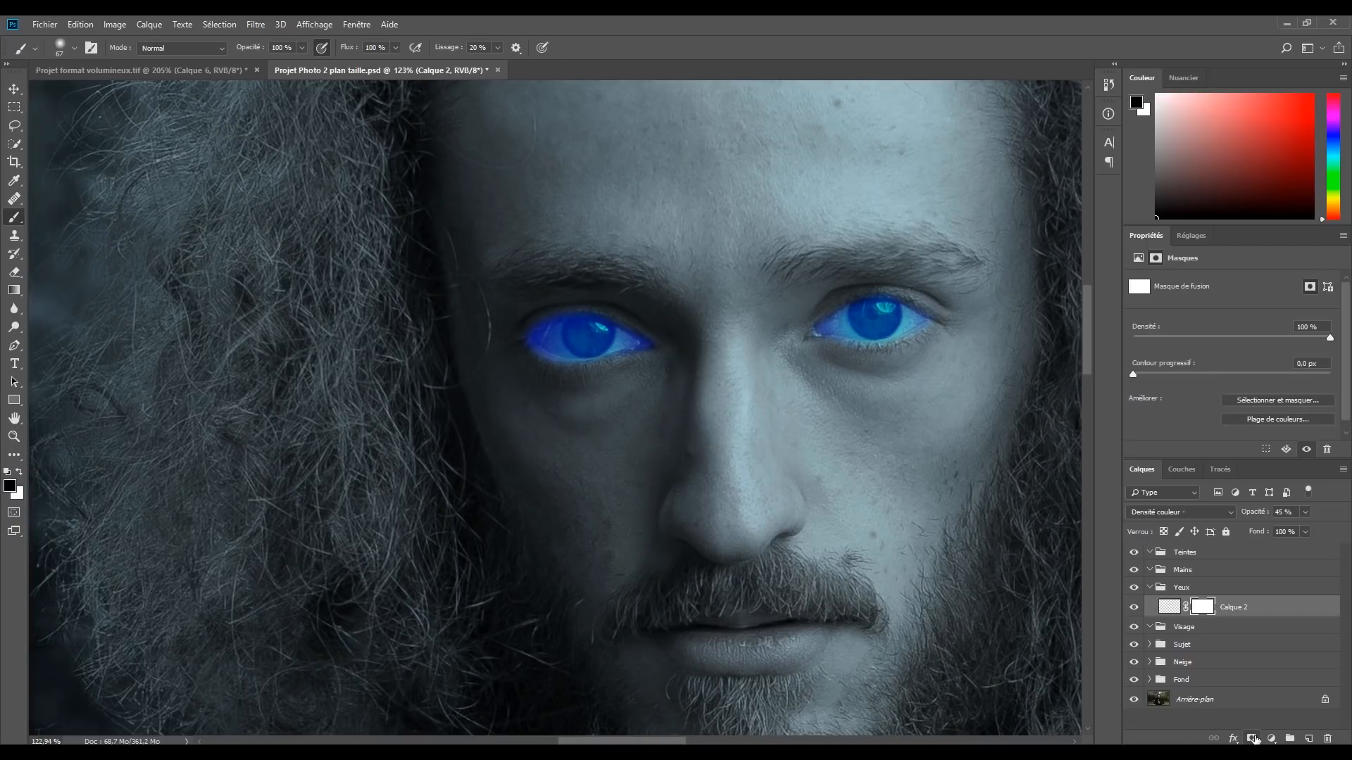
scroll(602, 318, "up", 8)
mouse_move(600, 413)
left_mouse_down()
mouse_move(542, 415)
mouse_move(528, 395)
left_mouse_up()
scroll(543, 415, "down", 1)
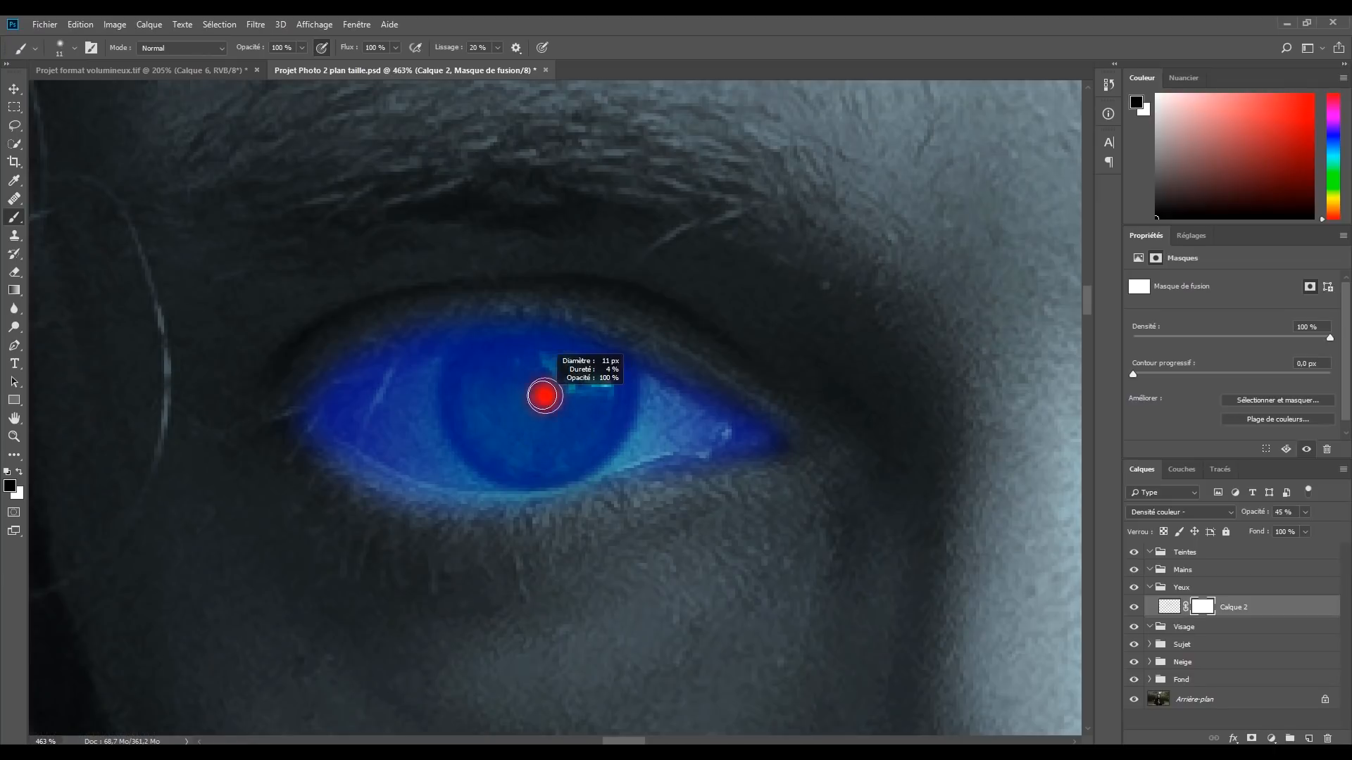
right_click(542, 388)
key("Escape")
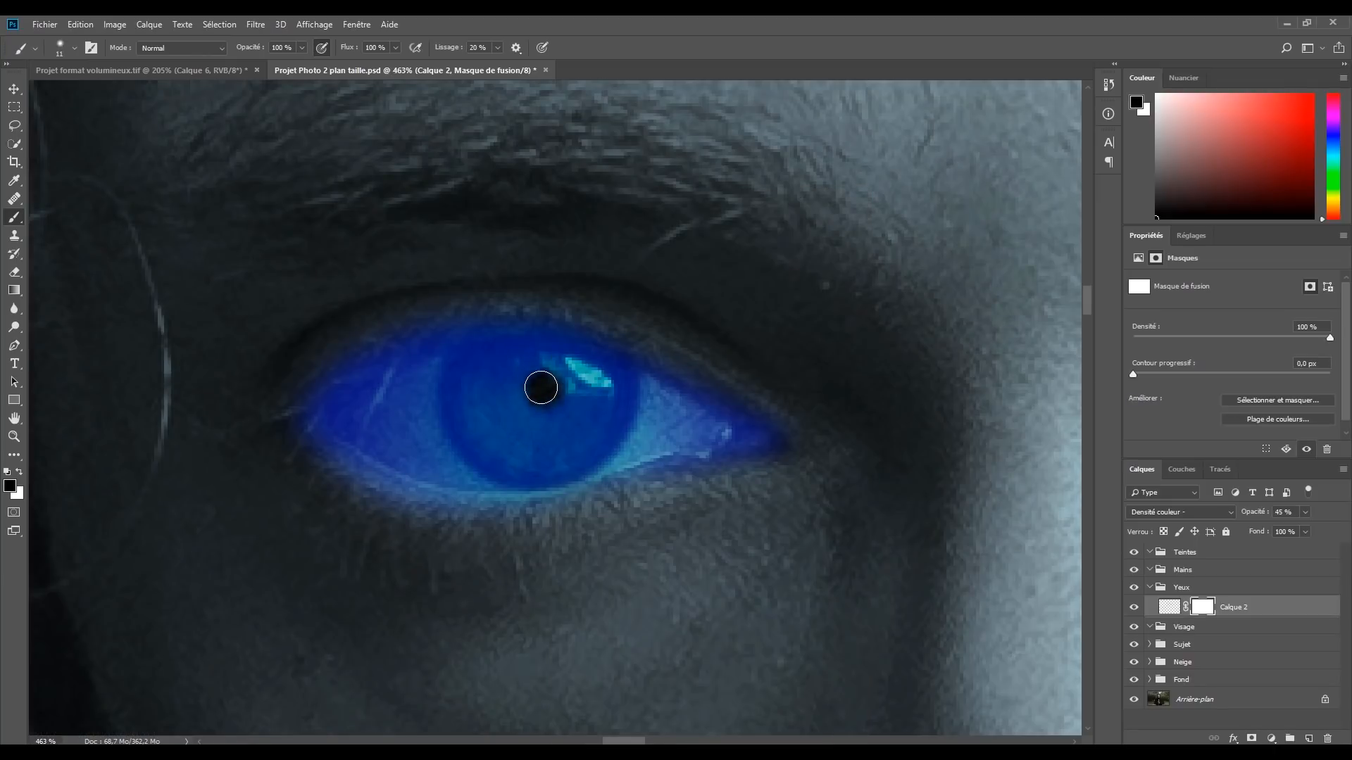
Mask out the pupil of the eye on the image's right with a small black brush
scroll(540, 385, "down", 5)
scroll(634, 429, "up", 6)
left_click_drag(645, 438, 642, 438)
scroll(643, 438, "down", 1)
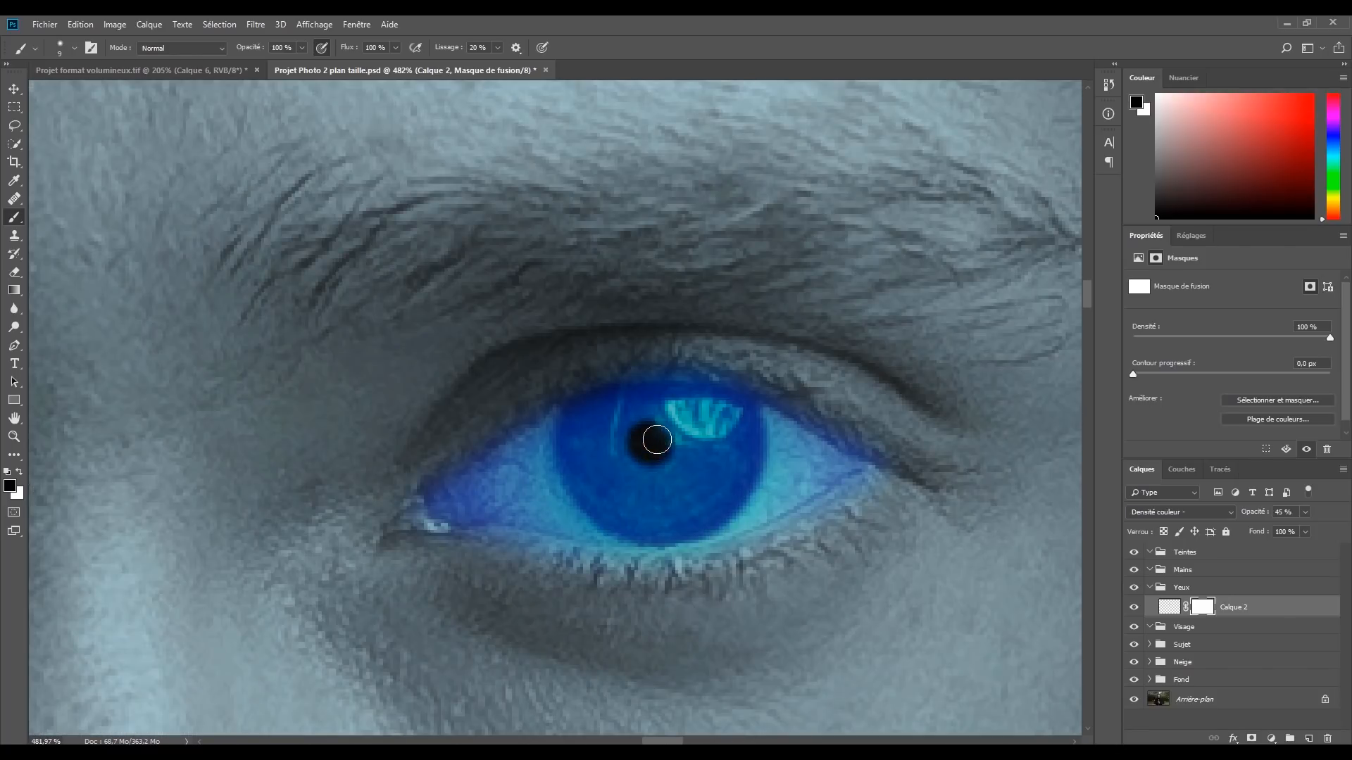
Check the blue eyes from near and far, comparing the portrait with Calque 2 hidden and shown
scroll(652, 444, "down", 8)
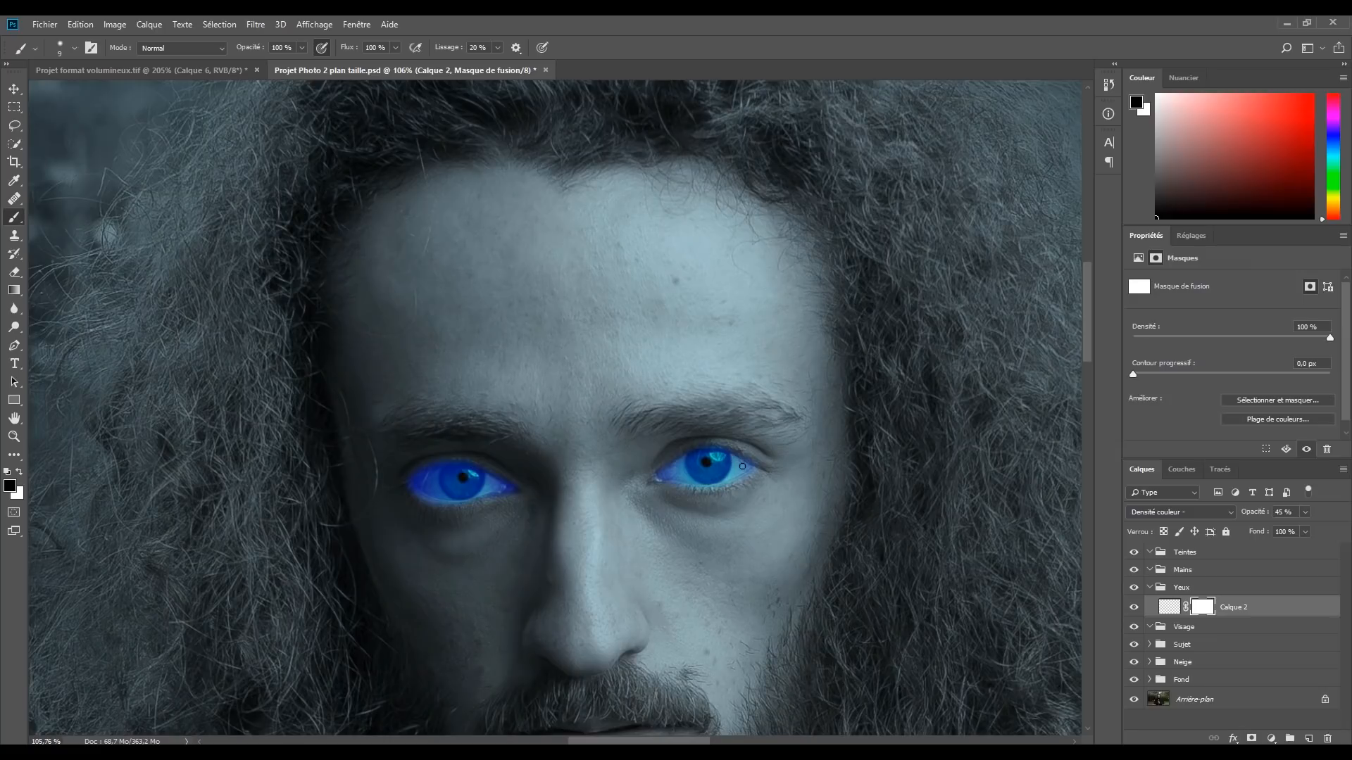
scroll(707, 448, "down", 2)
scroll(762, 482, "down", 1)
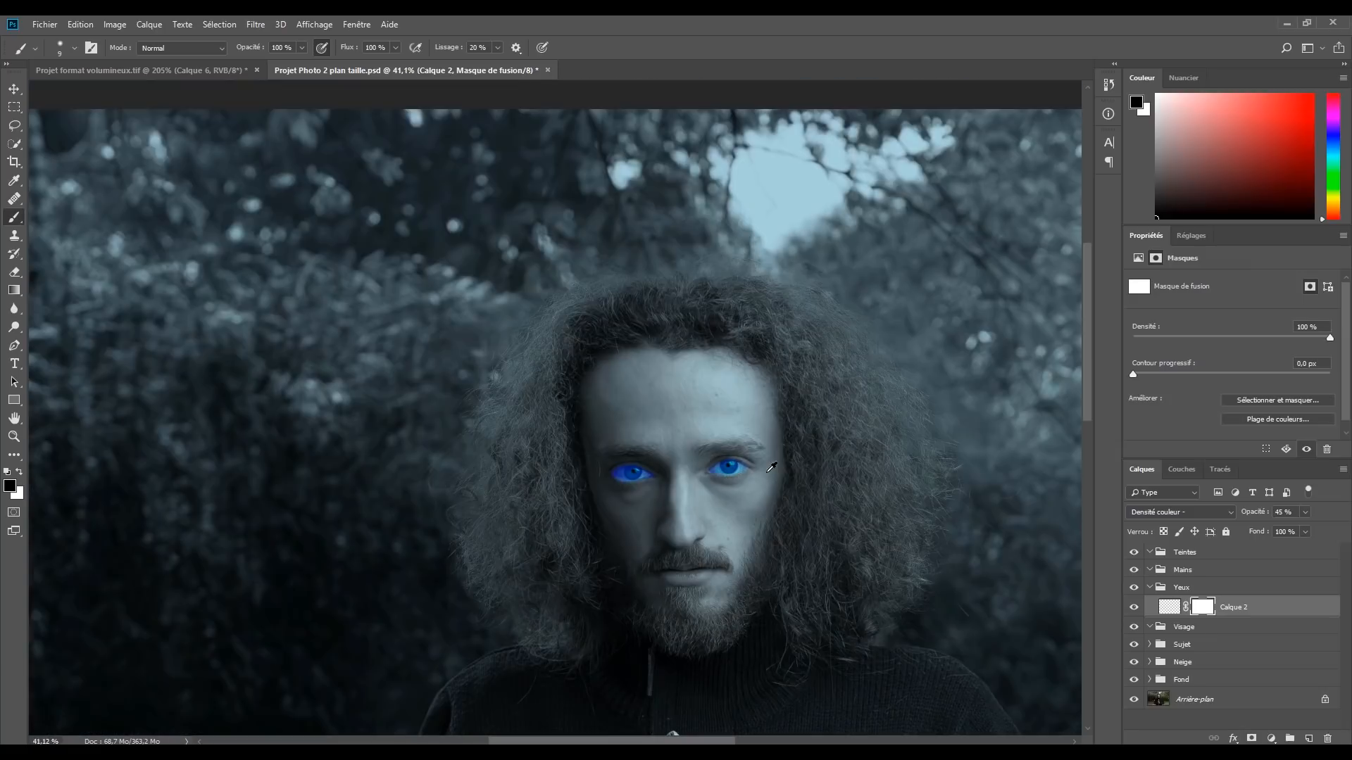
scroll(761, 468, "up", 2)
left_click(14, 89)
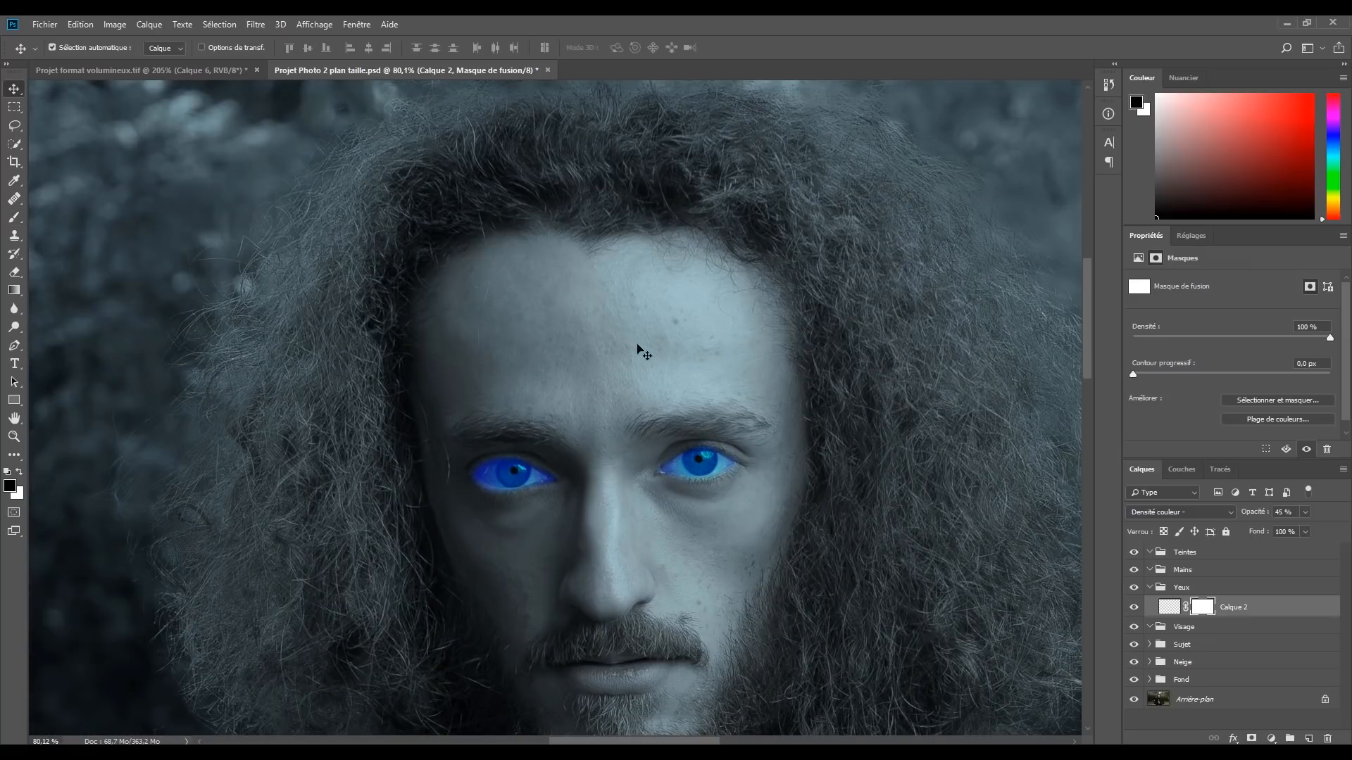
scroll(690, 430, "up", 2)
left_click(1135, 607)
left_click(1135, 607)
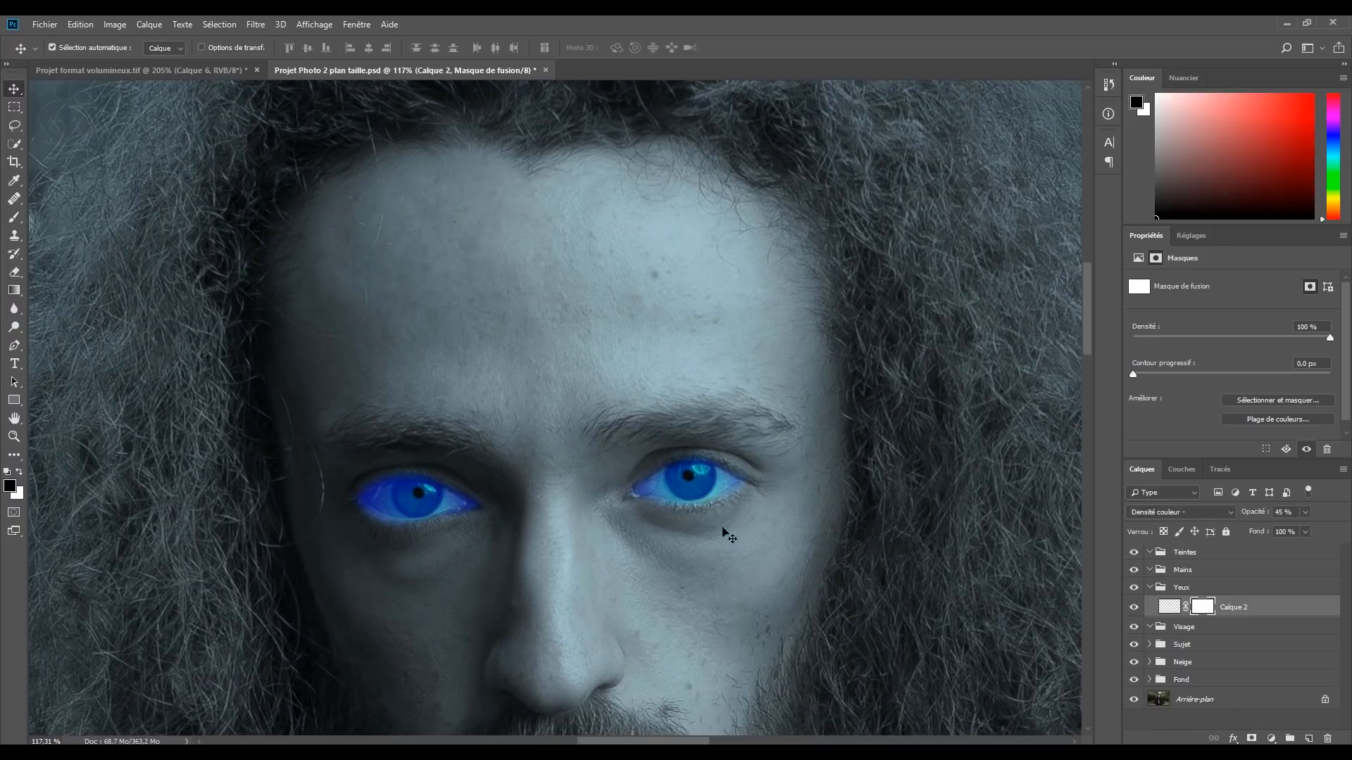
scroll(648, 501, "down", 2)
scroll(648, 502, "up", 1)
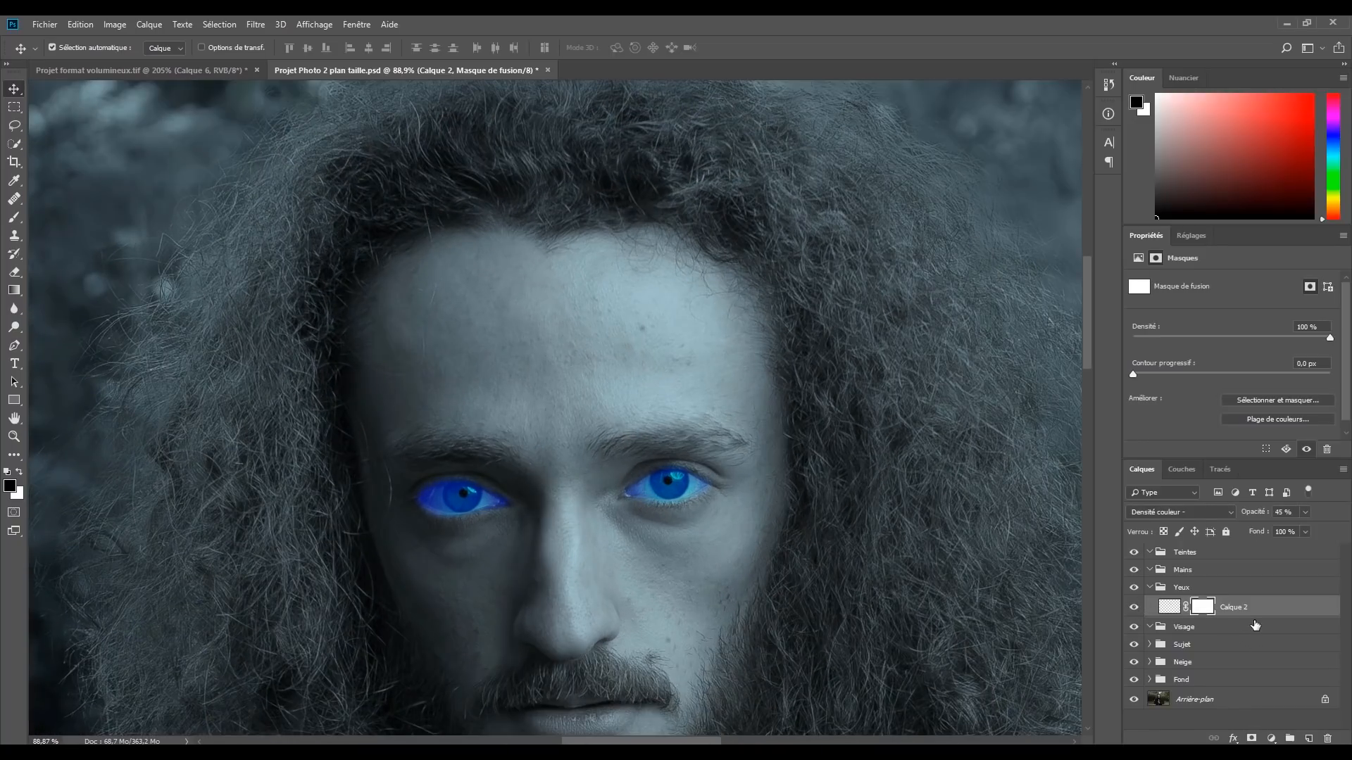
Place the inspiration 05 image above Calque 2 in the Yeux group and lower its opacity to 43%
left_click_drag(571, 514, 573, 518)
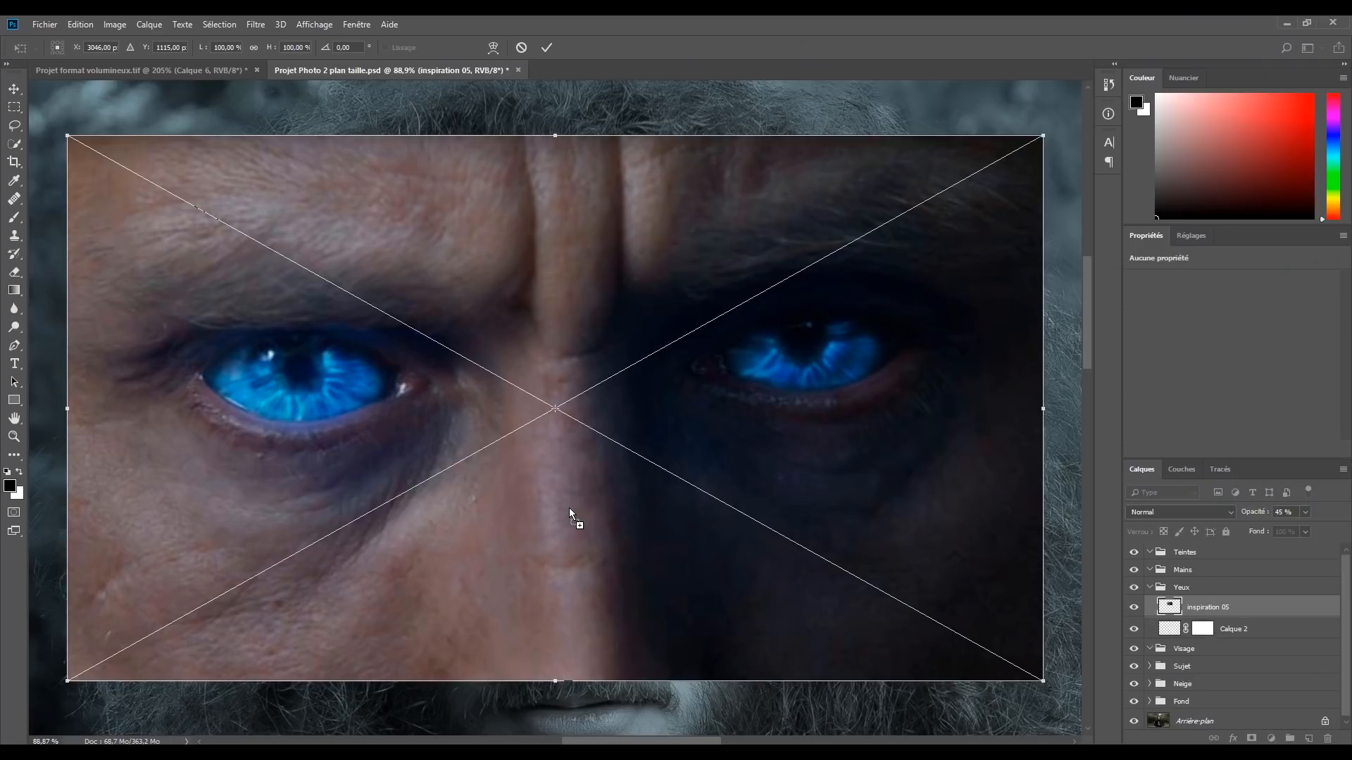
scroll(726, 348, "down", 1)
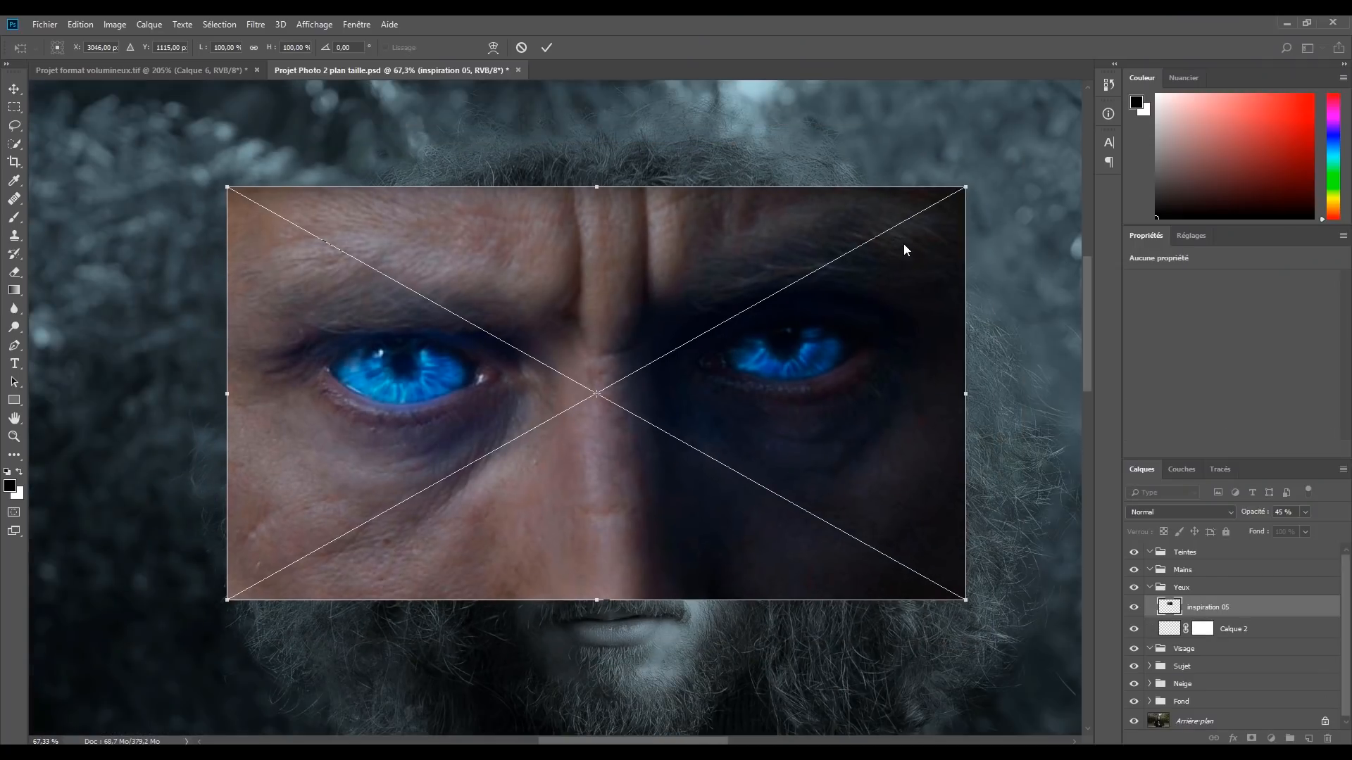
left_click(546, 47)
key("4")
key("3")
Scale inspiration 05 down to about 1.91 po wide, tilt it slightly and align its eye over the subject's eye on the image's left
key("ctrl+t")
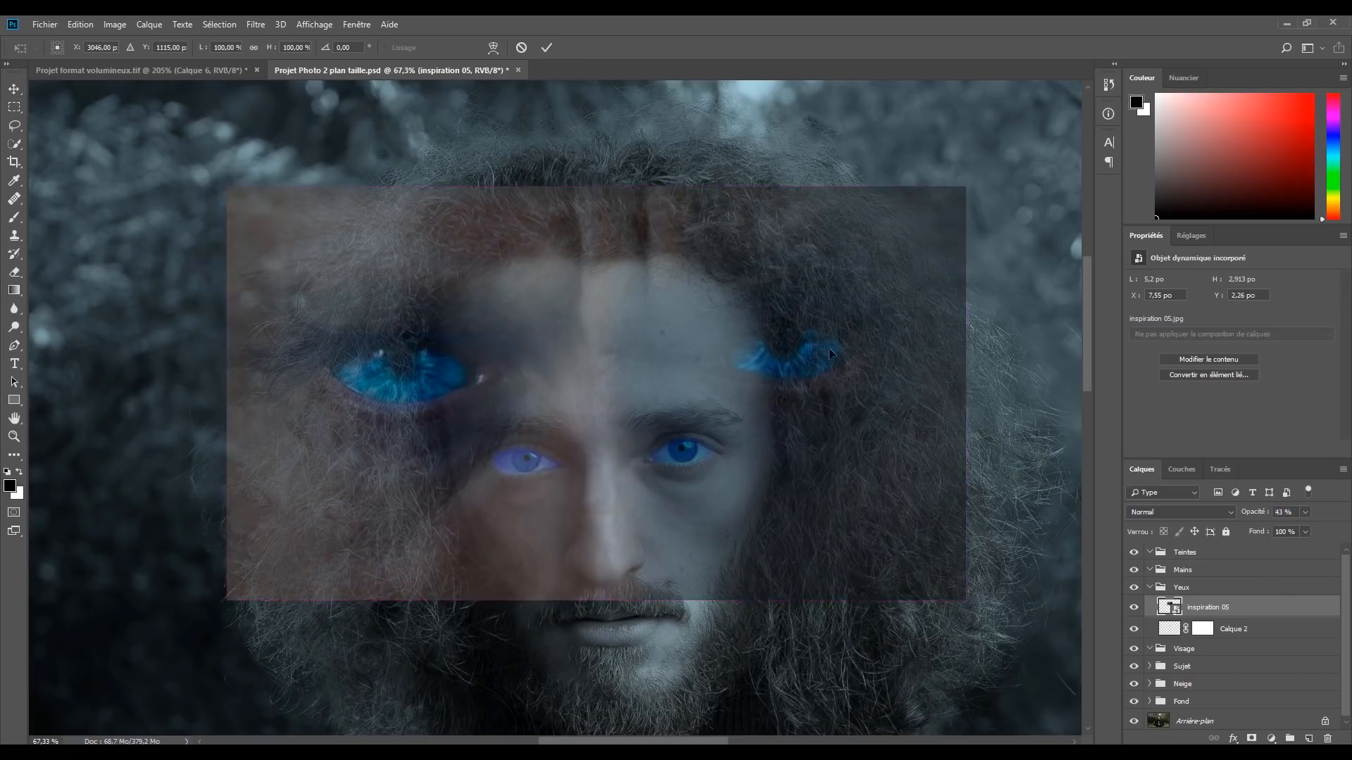
left_click_drag(966, 187, 585, 402)
left_click_drag(576, 530, 679, 476)
scroll(583, 485, "up", 3)
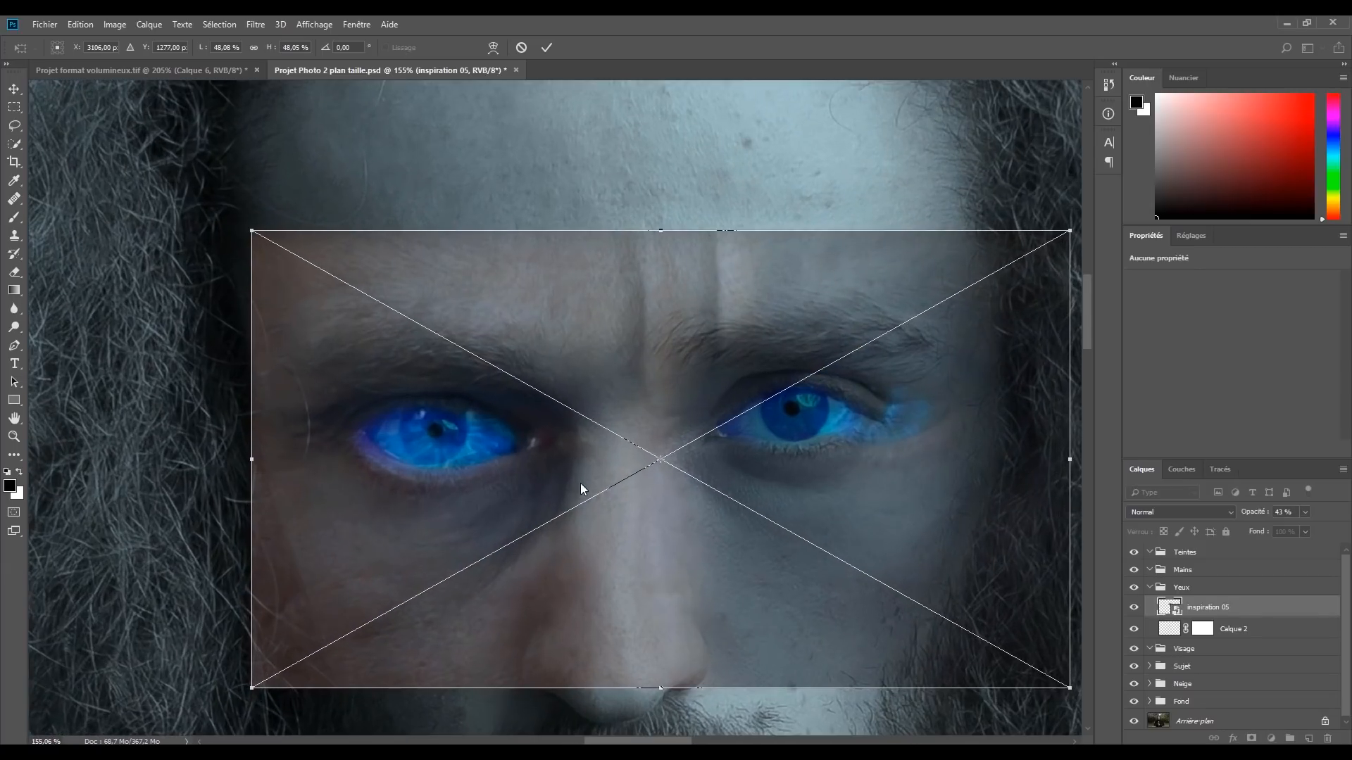
mouse_move(623, 345)
left_mouse_down()
mouse_move(624, 410)
mouse_move(619, 364)
left_mouse_up()
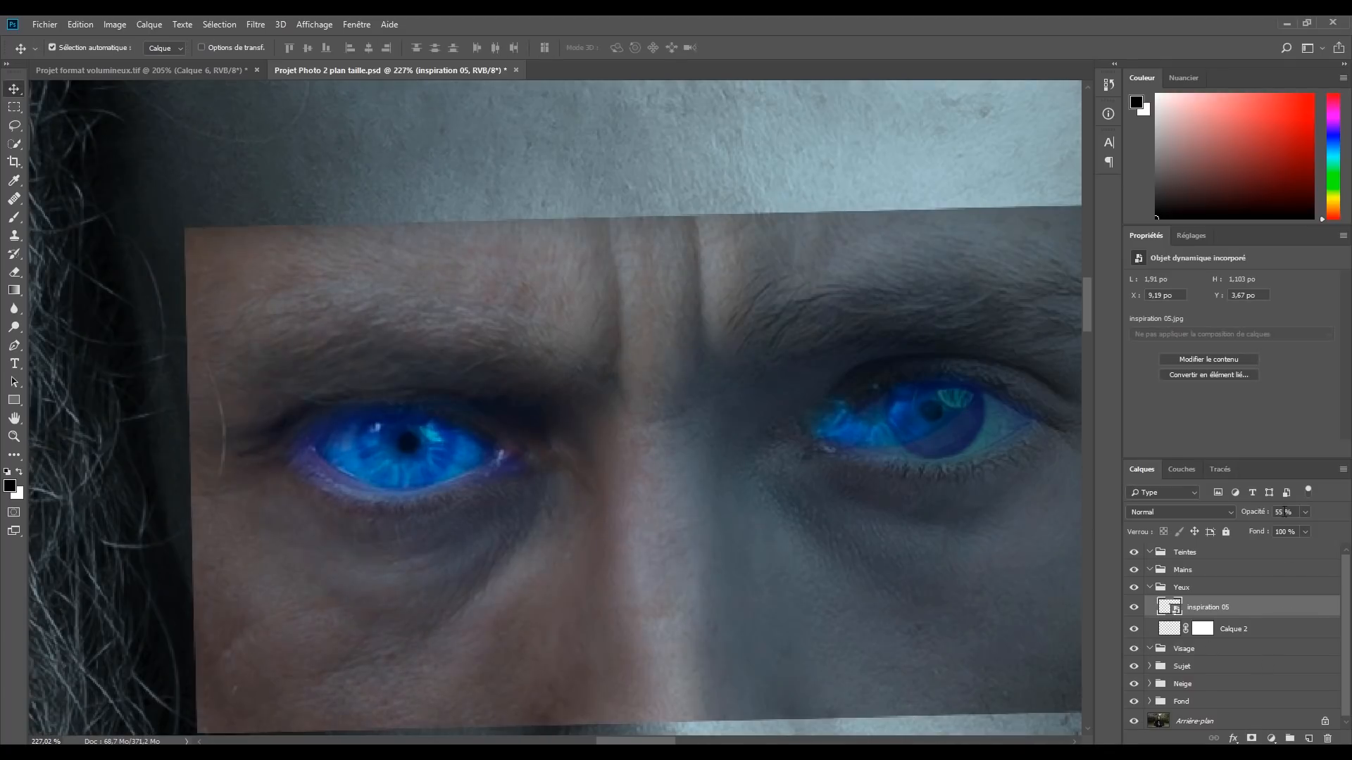
Set the inspiration 05 layer's opacity to 100% and hide it entirely behind an inverted layer mask
left_click_drag(1254, 514, 1349, 515)
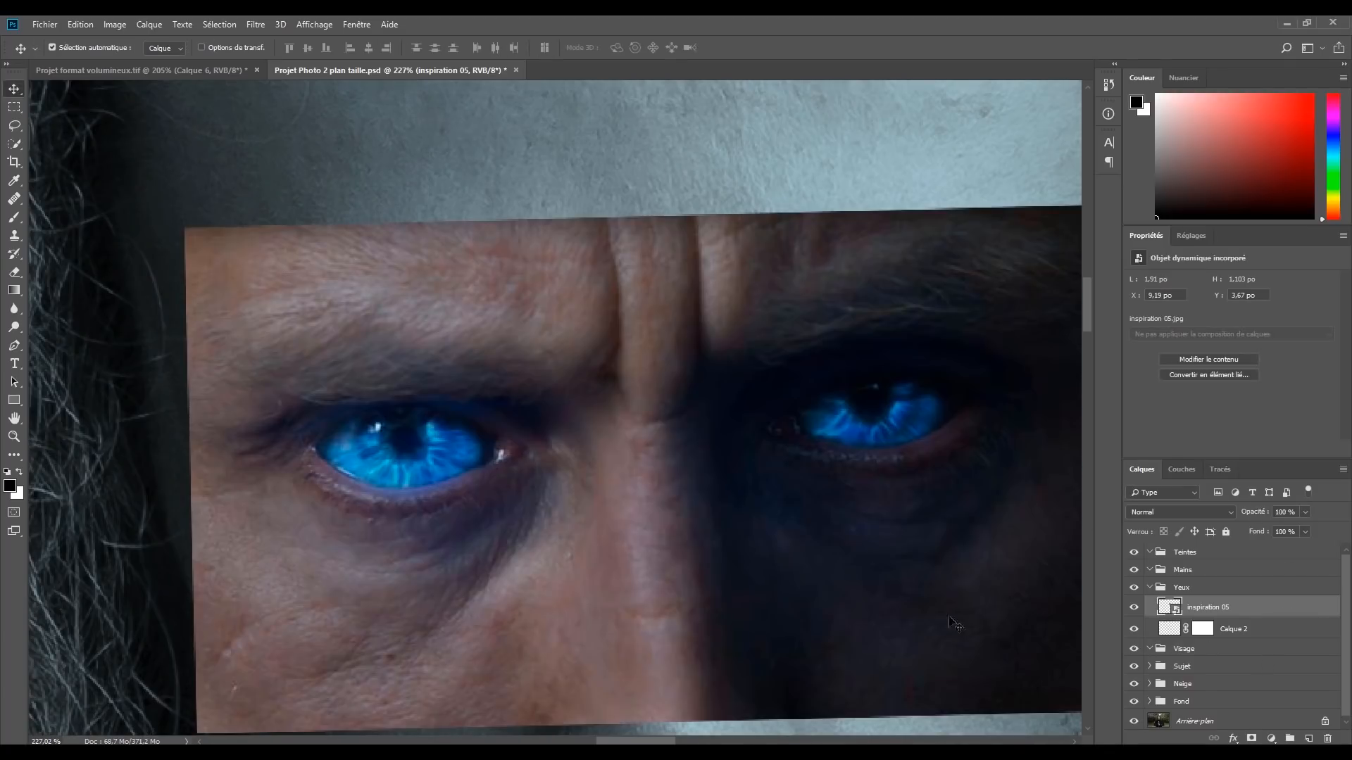
left_click(1252, 738)
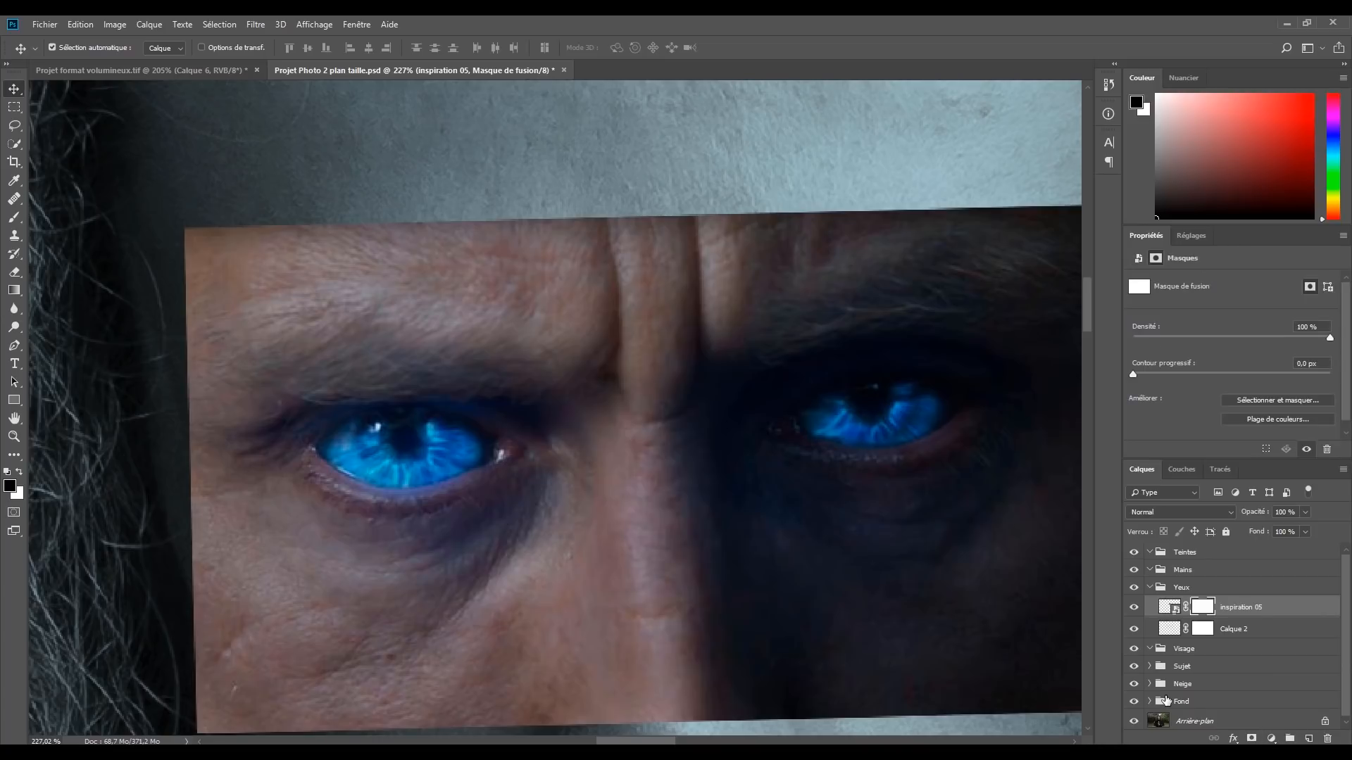
key("ctrl+i")
Reveal the bright iris of inspiration 05 in the eye on the image's left, painting white on the mask with a 38% opacity brush
left_click_drag(329, 420, 434, 435)
left_click_drag(14, 217, 97, 223)
left_click_drag(258, 50, 213, 86)
left_click_drag(455, 448, 470, 447)
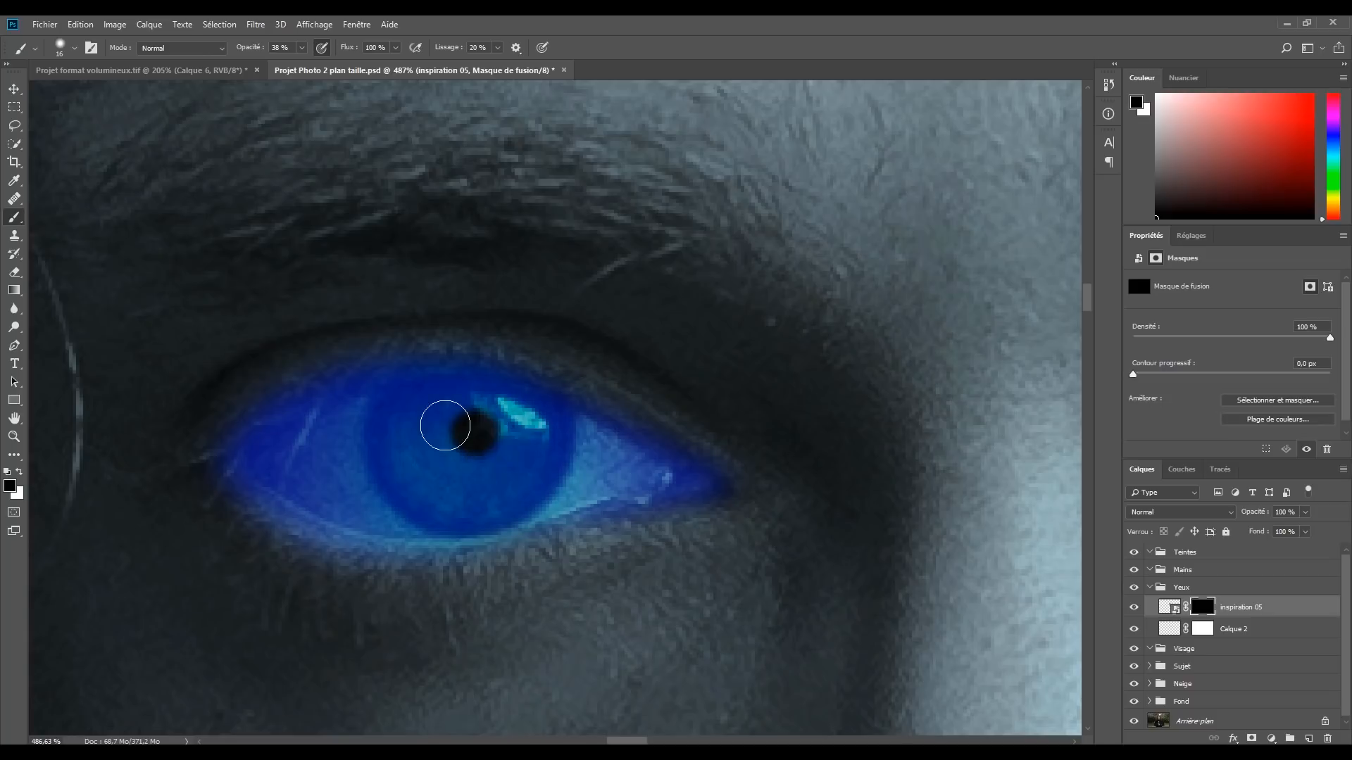
left_click(19, 472)
mouse_move(400, 421)
left_mouse_down()
mouse_move(522, 431)
mouse_move(542, 466)
mouse_move(460, 494)
left_mouse_up()
left_click_drag(432, 462, 442, 463)
key("v")
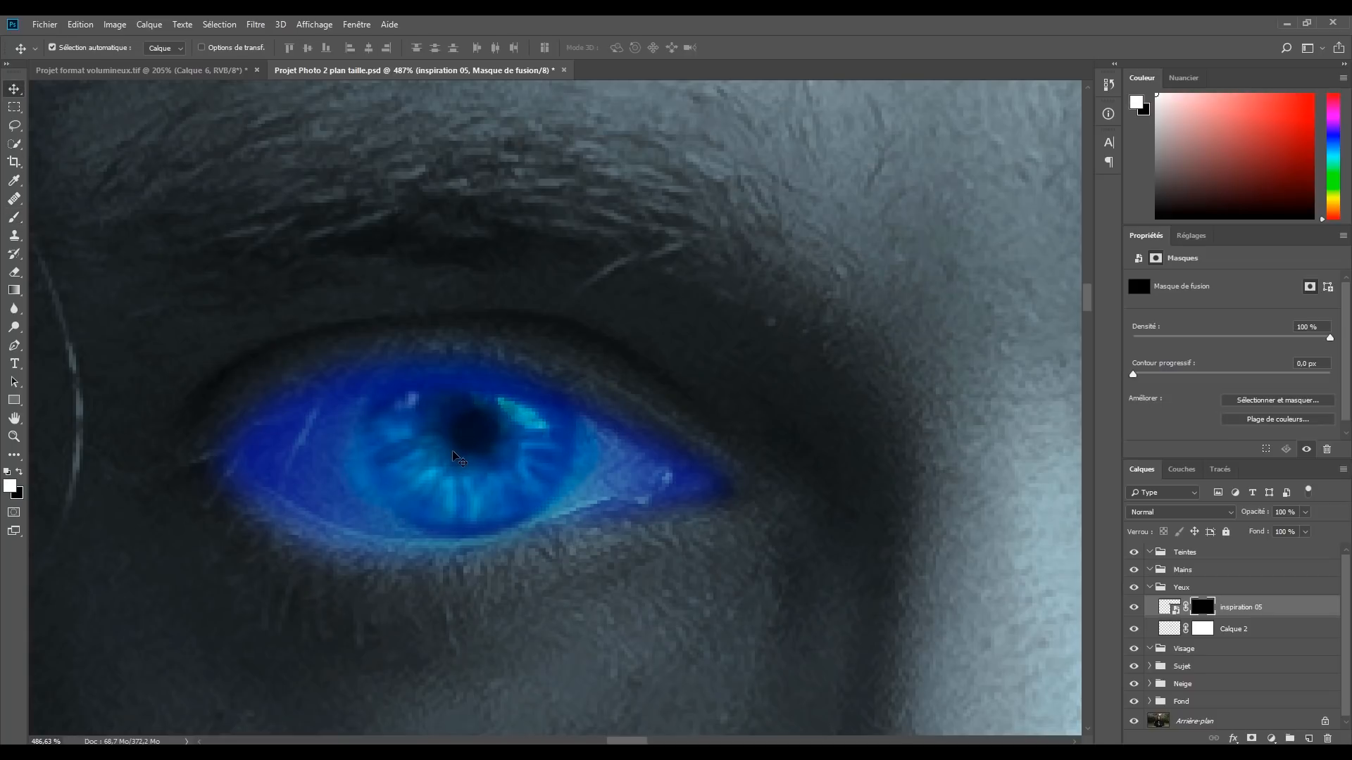
left_click(14, 217)
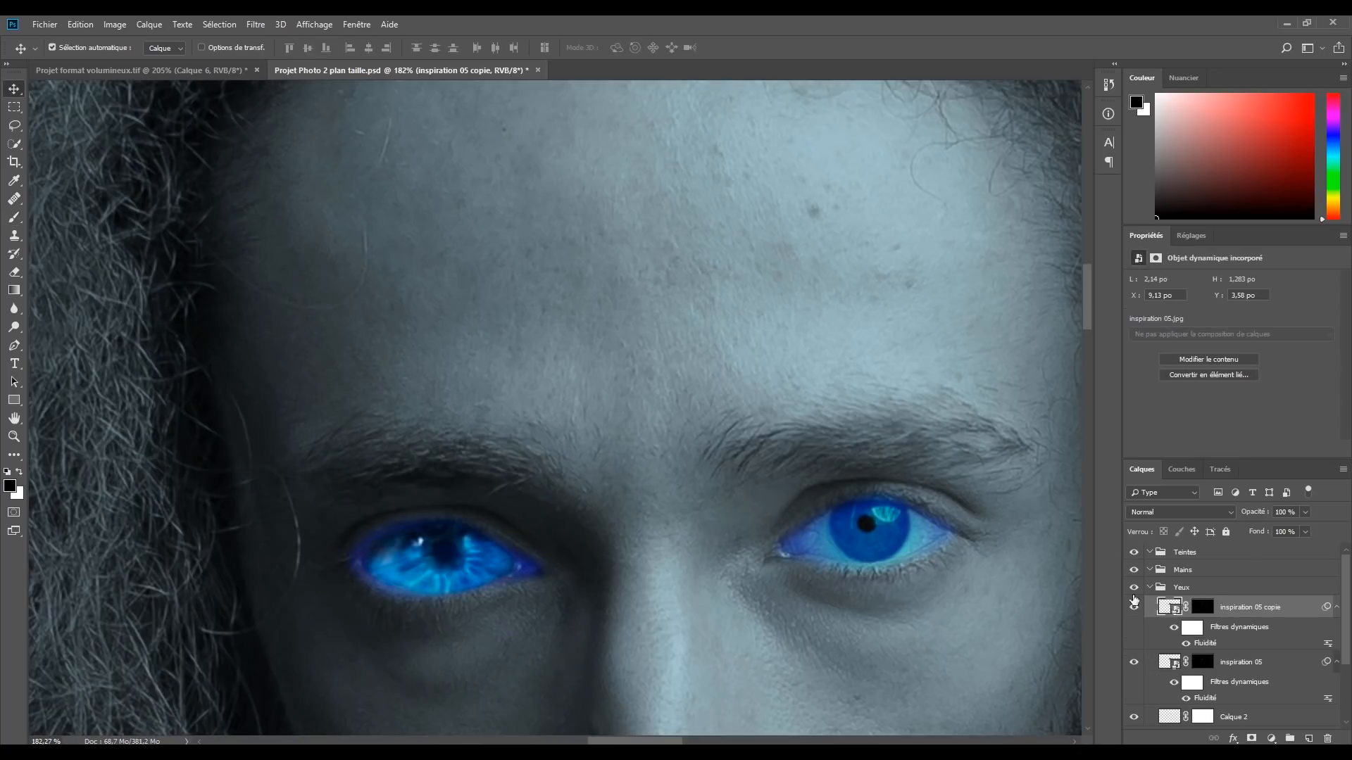
Flip the inspiration 05 copie layer horizontally and position its iris over the eye on the image's right
key("ctrl+t")
left_click(715, 314)
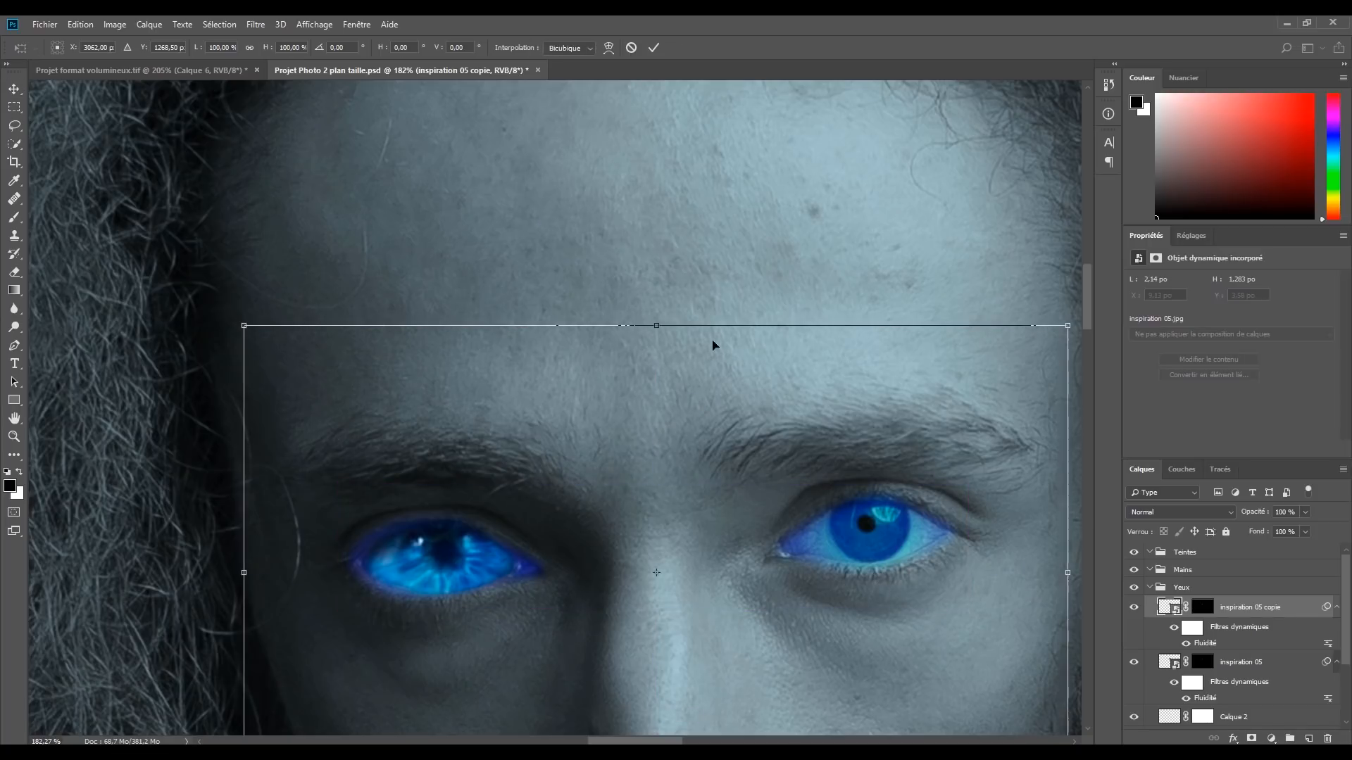
right_click(711, 491)
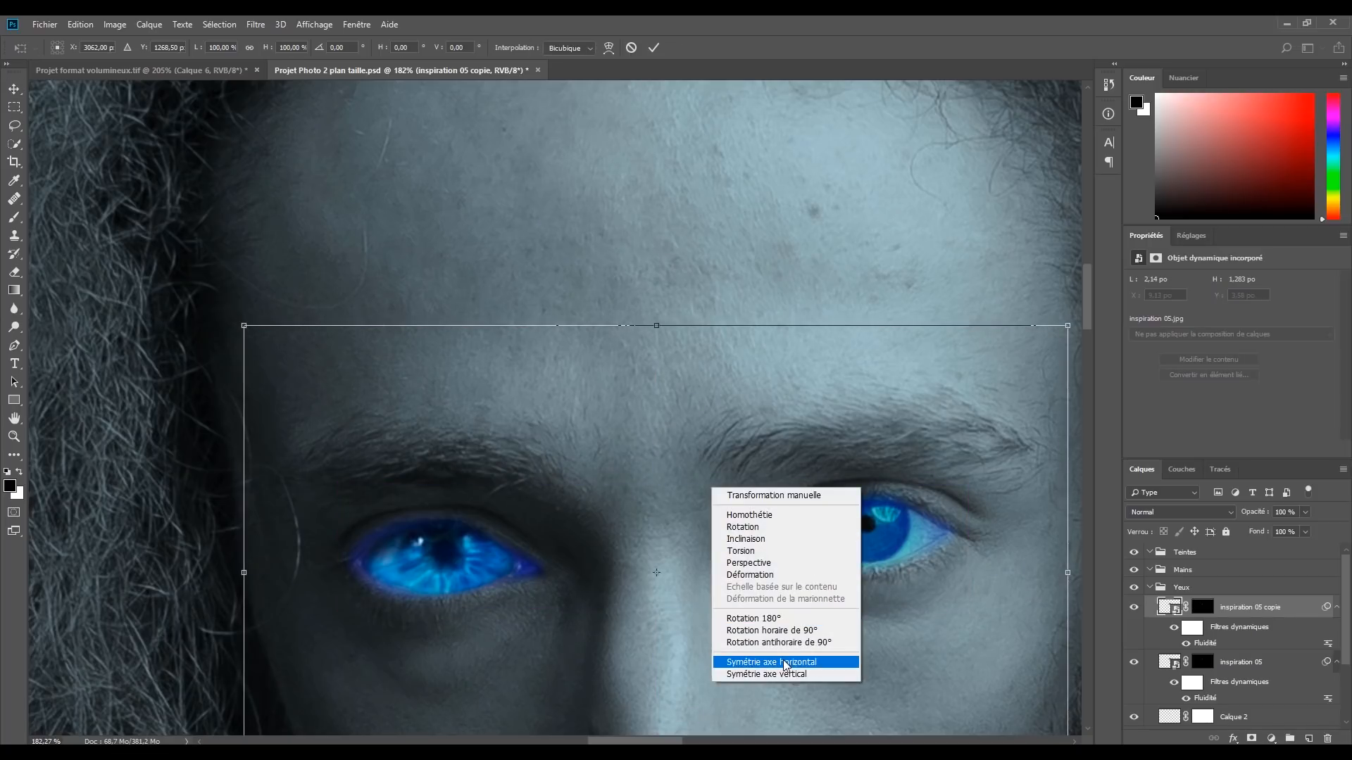
left_click(757, 650)
left_click_drag(887, 589, 885, 538)
scroll(911, 561, "up", 1)
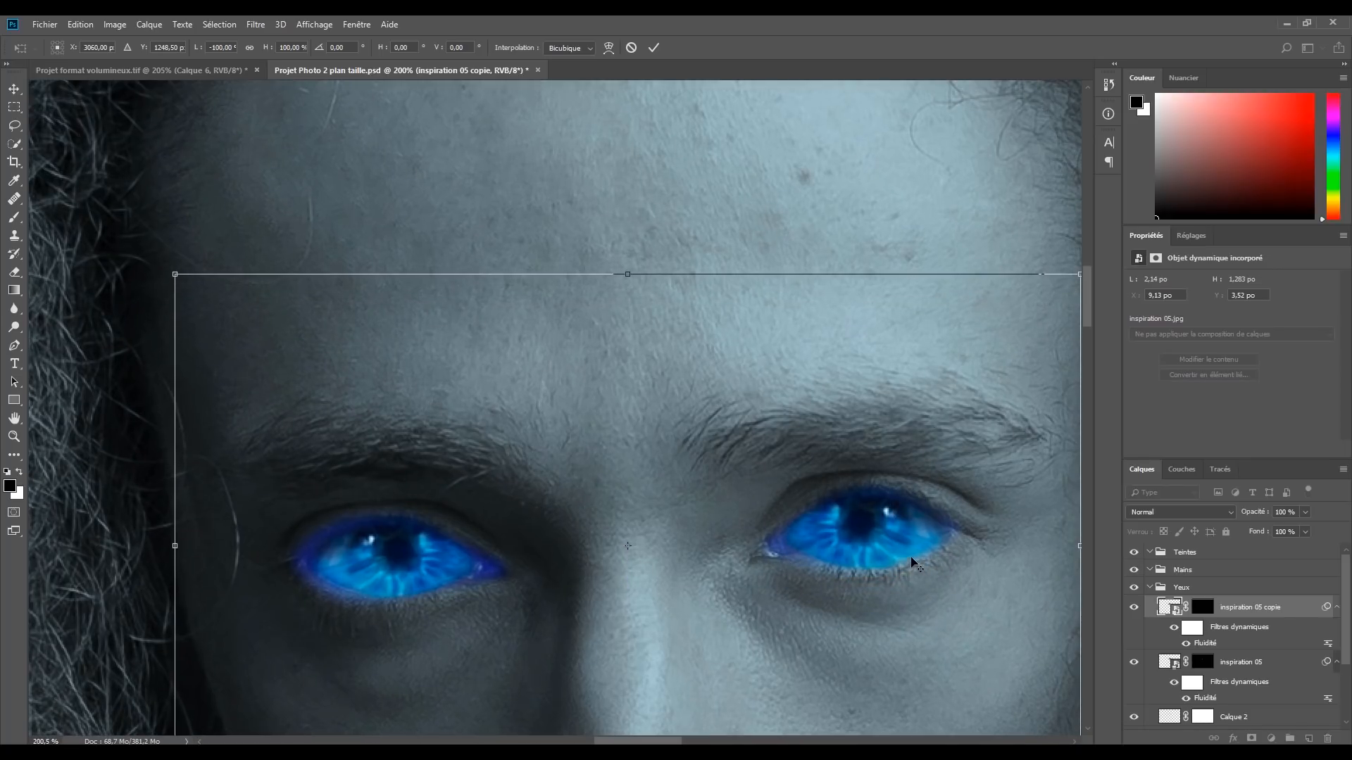
scroll(911, 552, "down", 12)
scroll(909, 535, "up", 16)
scroll(888, 604, "up", 1)
scroll(824, 563, "down", 1)
left_click_drag(825, 575, 825, 565)
Target the layer mask of inspiration 05 copie with the black brush
left_click(15, 224)
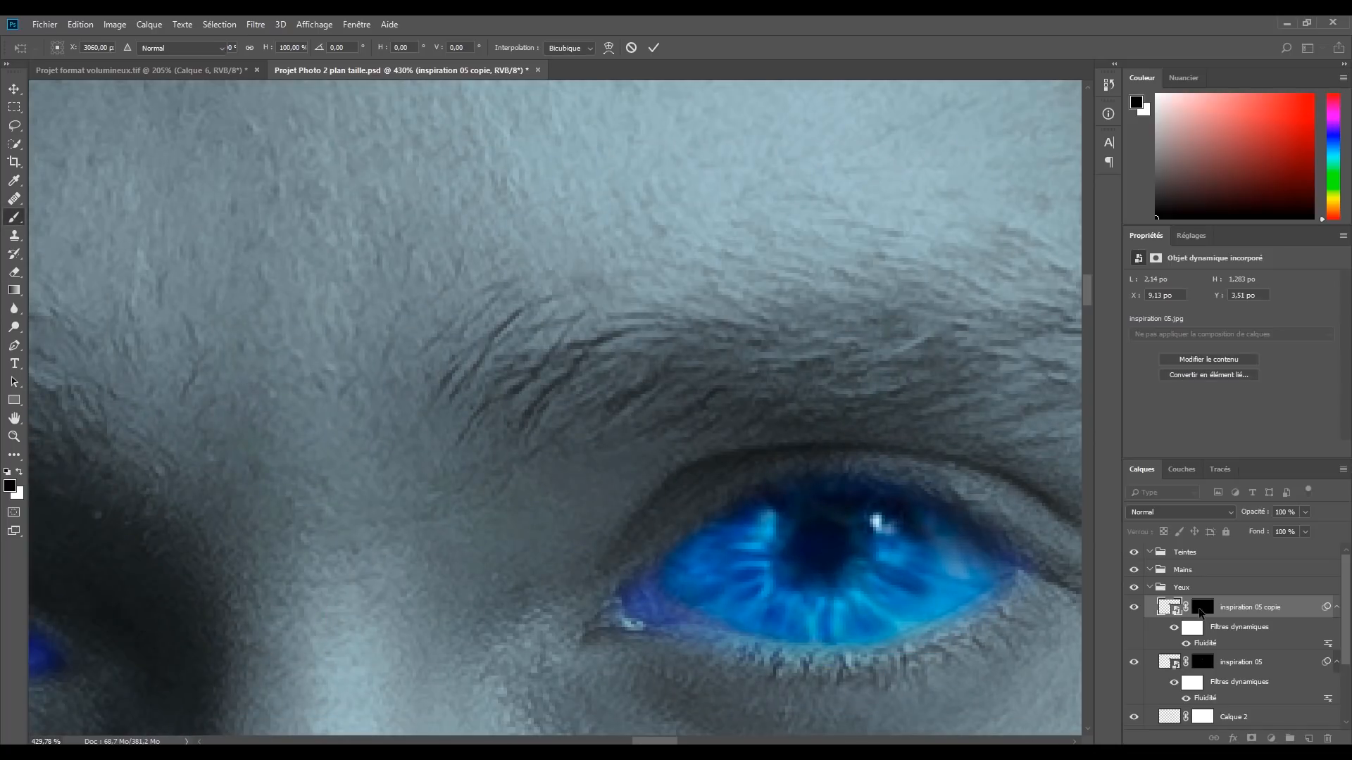
left_click(1202, 607)
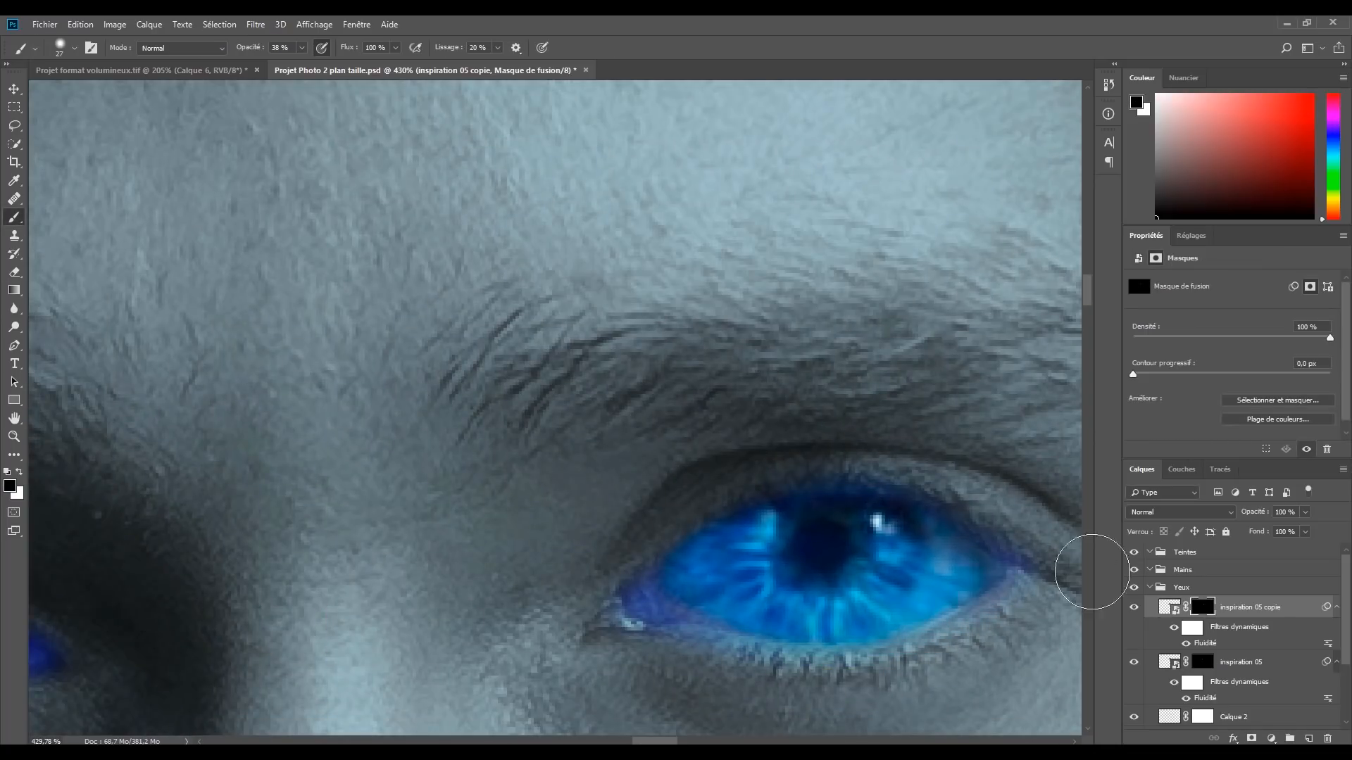
scroll(796, 667, "down", 6)
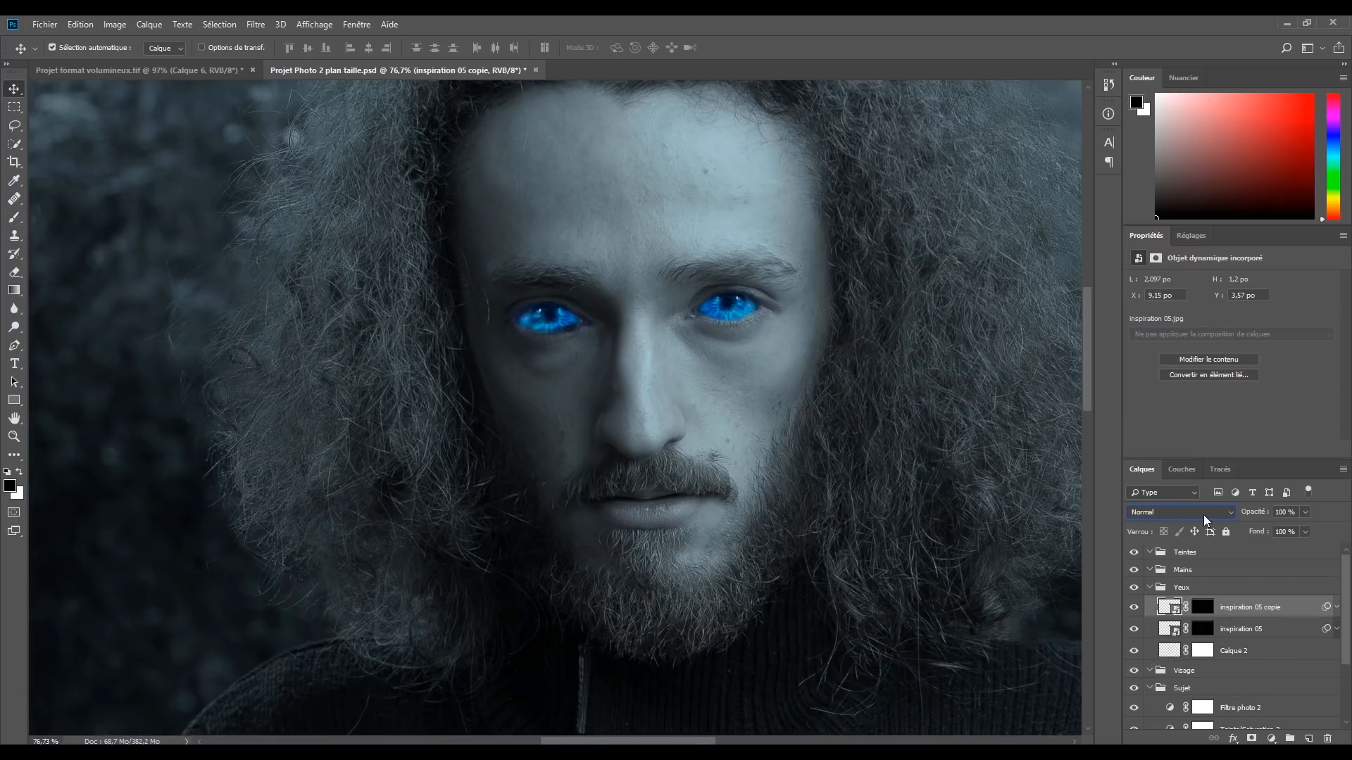
Set the blend mode of both inspiration 05 copie and inspiration 05 to Eclaircir
left_click(1175, 512)
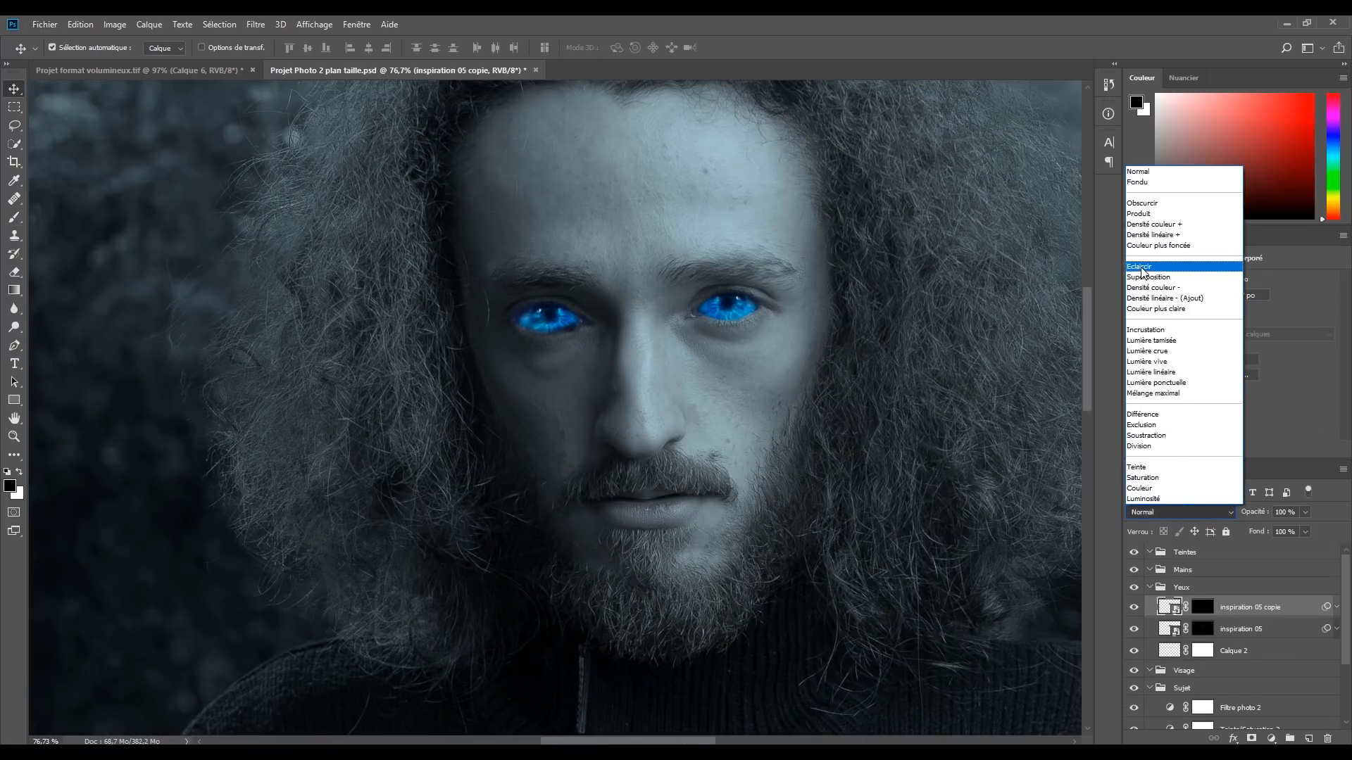
left_click(1147, 266)
left_click(1268, 635)
left_click(1180, 512)
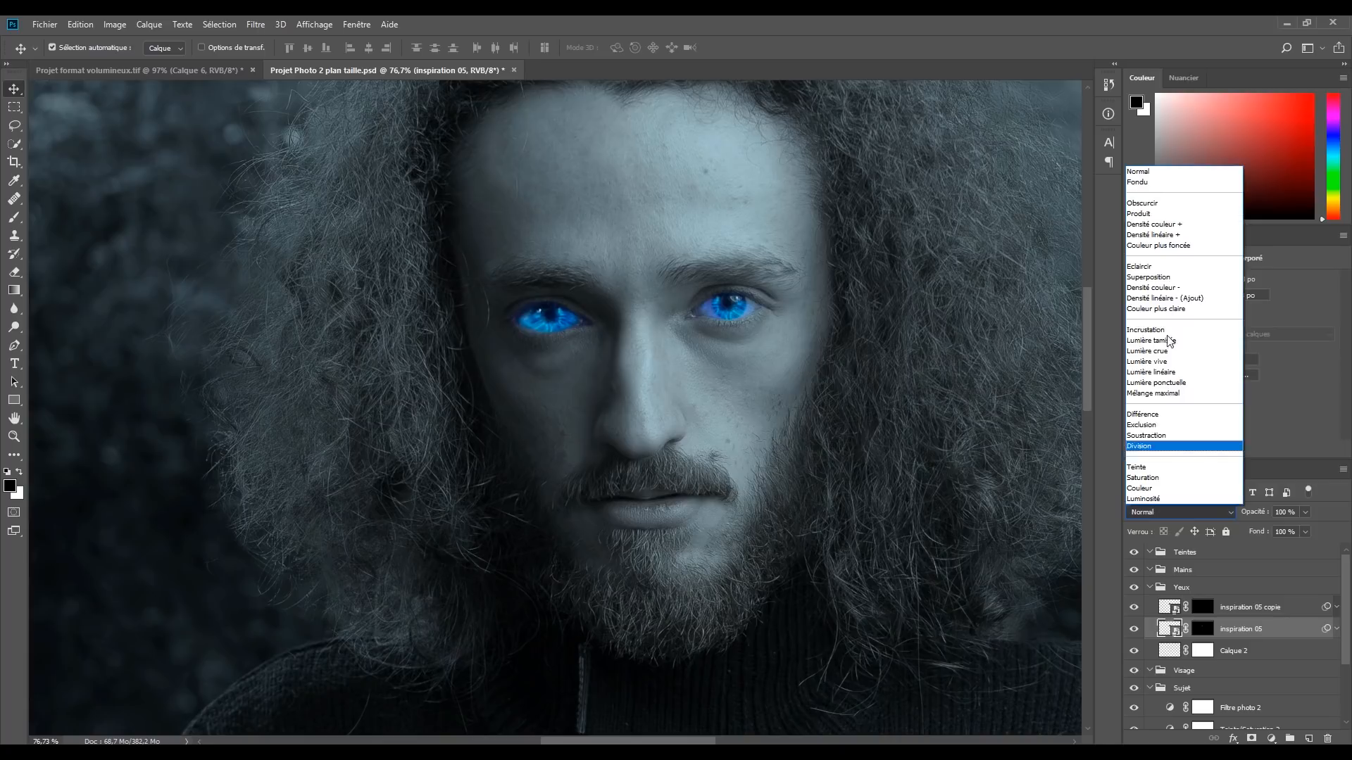
left_click(1153, 268)
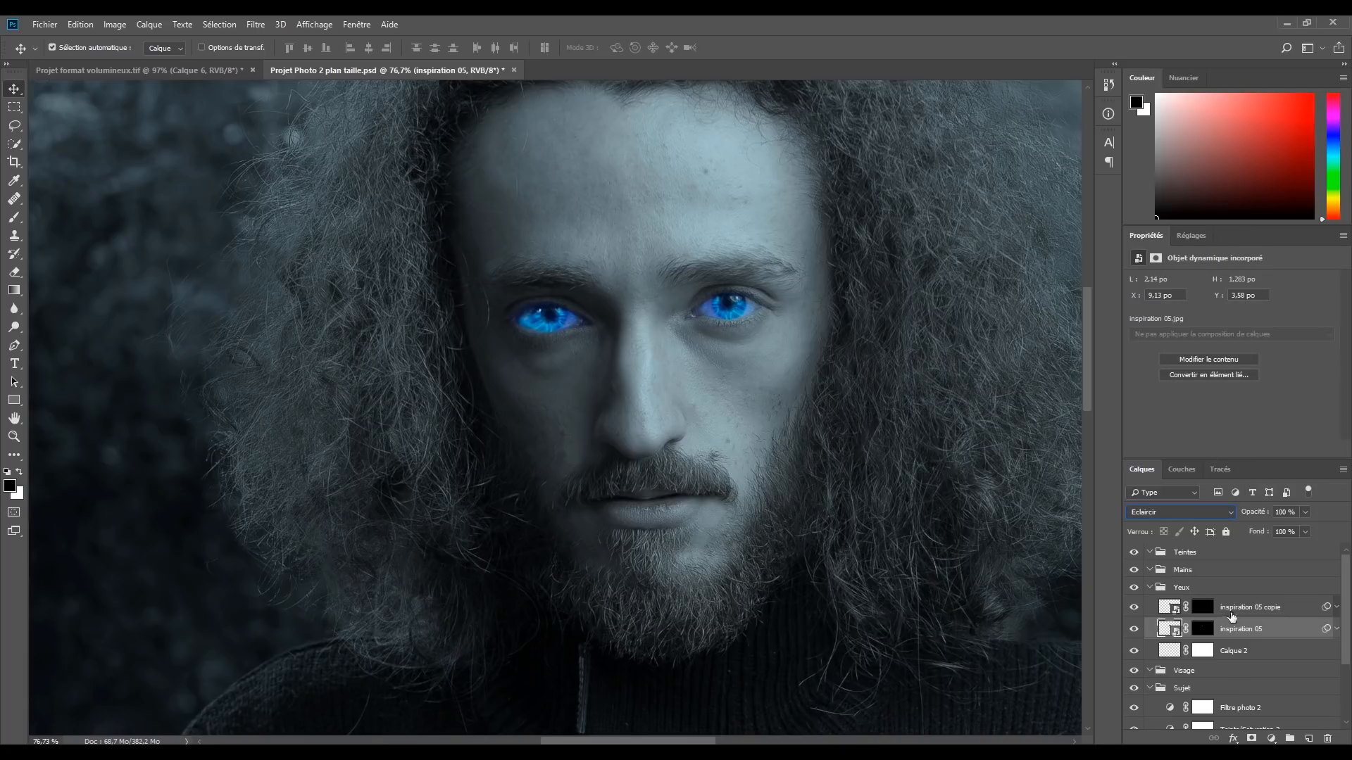
Move Calque 2 above inspiration 05 copie in the Yeux group and compare the eyes with the layer hidden and shown
scroll(1270, 661, "down", 2)
left_click_drag(1270, 661, 1251, 599)
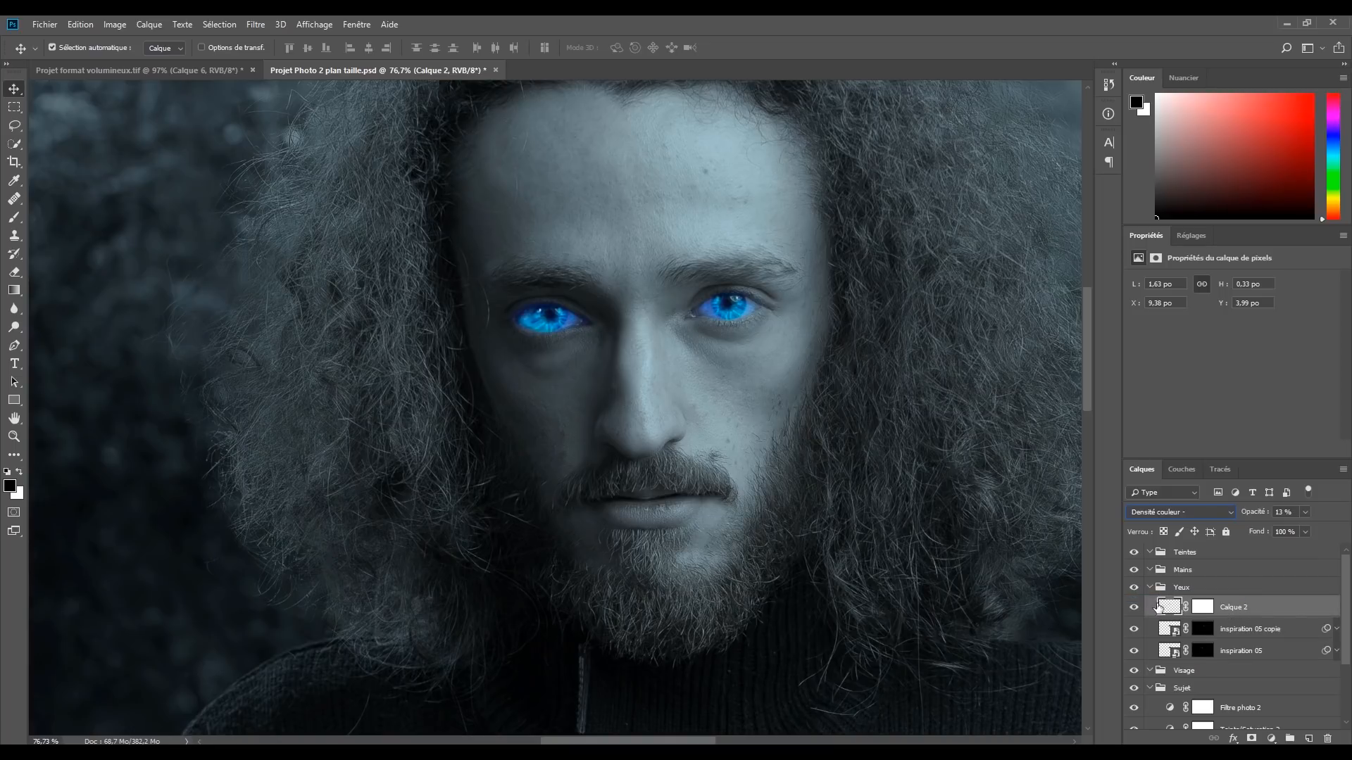
left_click(1134, 607)
left_click(1134, 607)
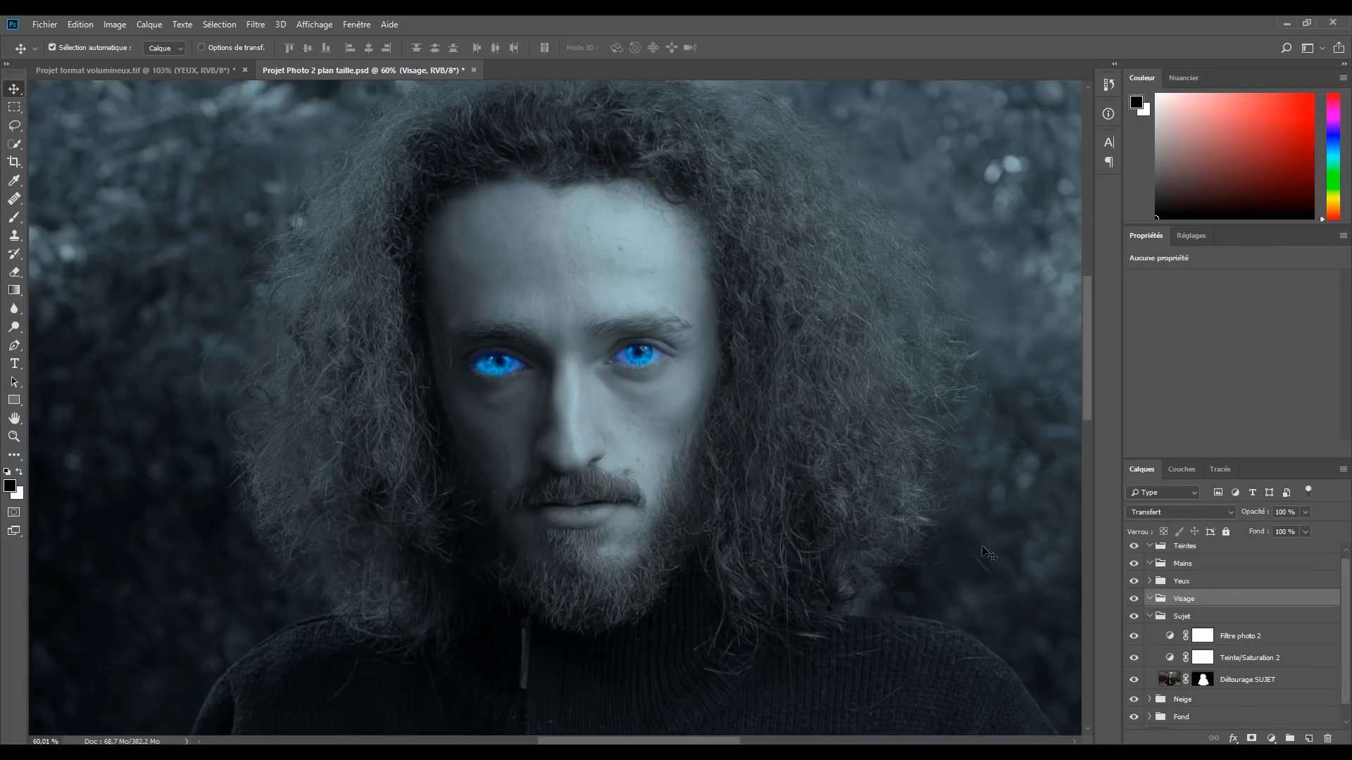
Move the Visage group above Yeux and add a Lumière tamisée layer filled with 50% gray inside it, named Ride NOIR
left_click_drag(1190, 599, 1168, 574)
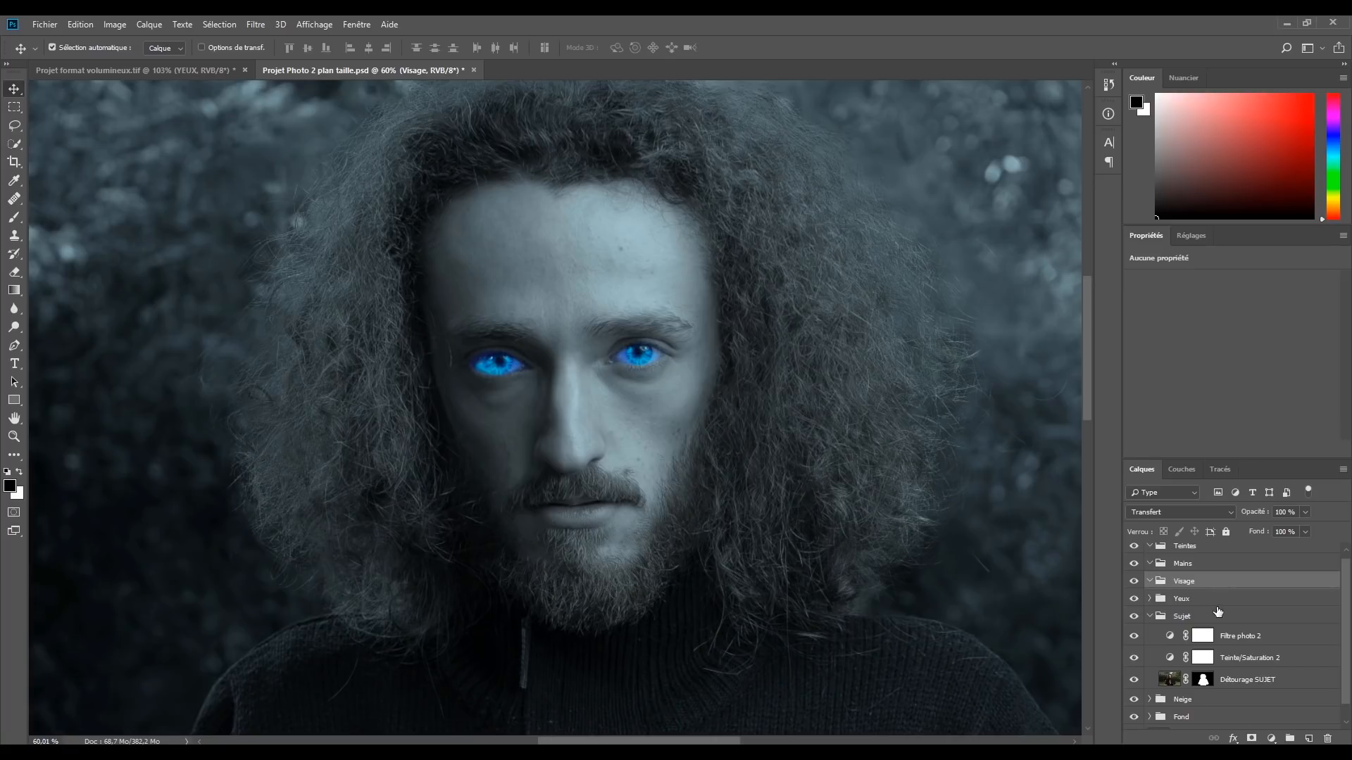
left_click(1310, 738, "alt")
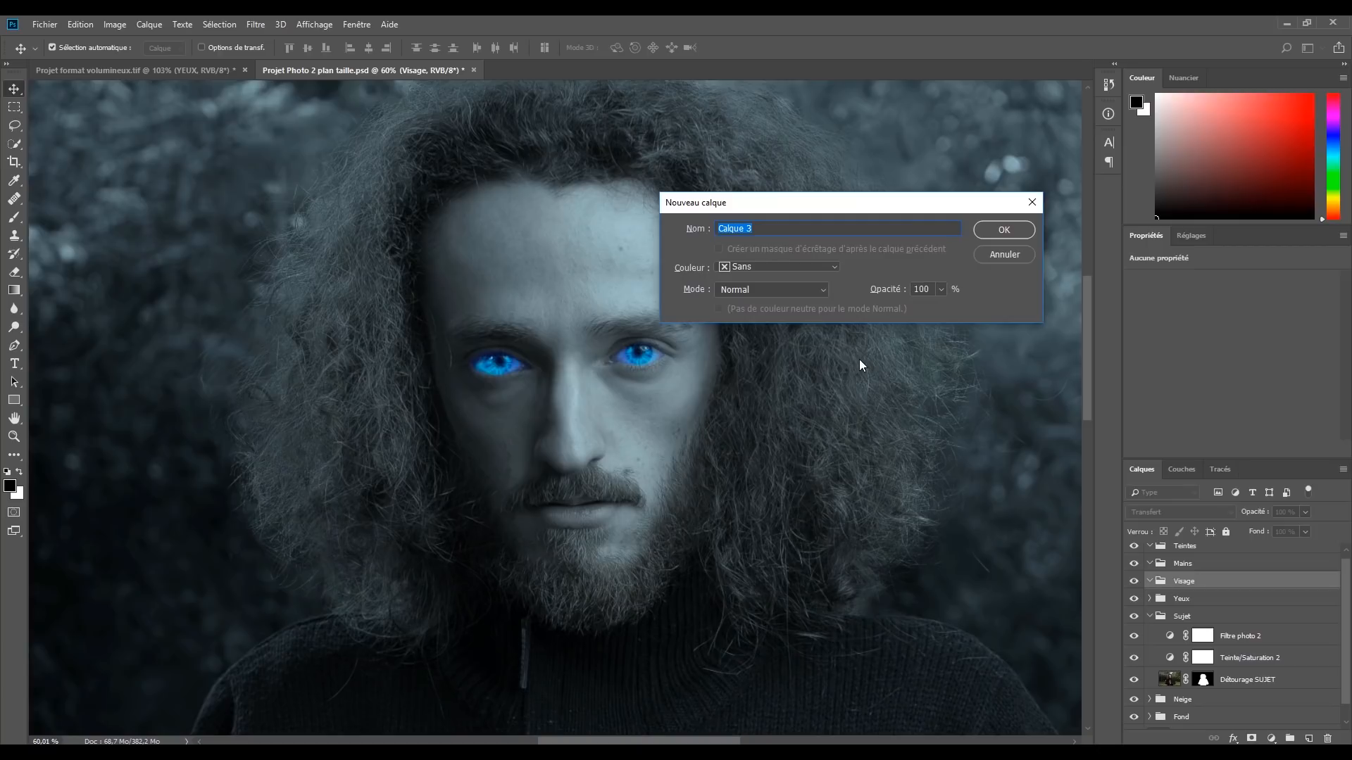
left_click(765, 294)
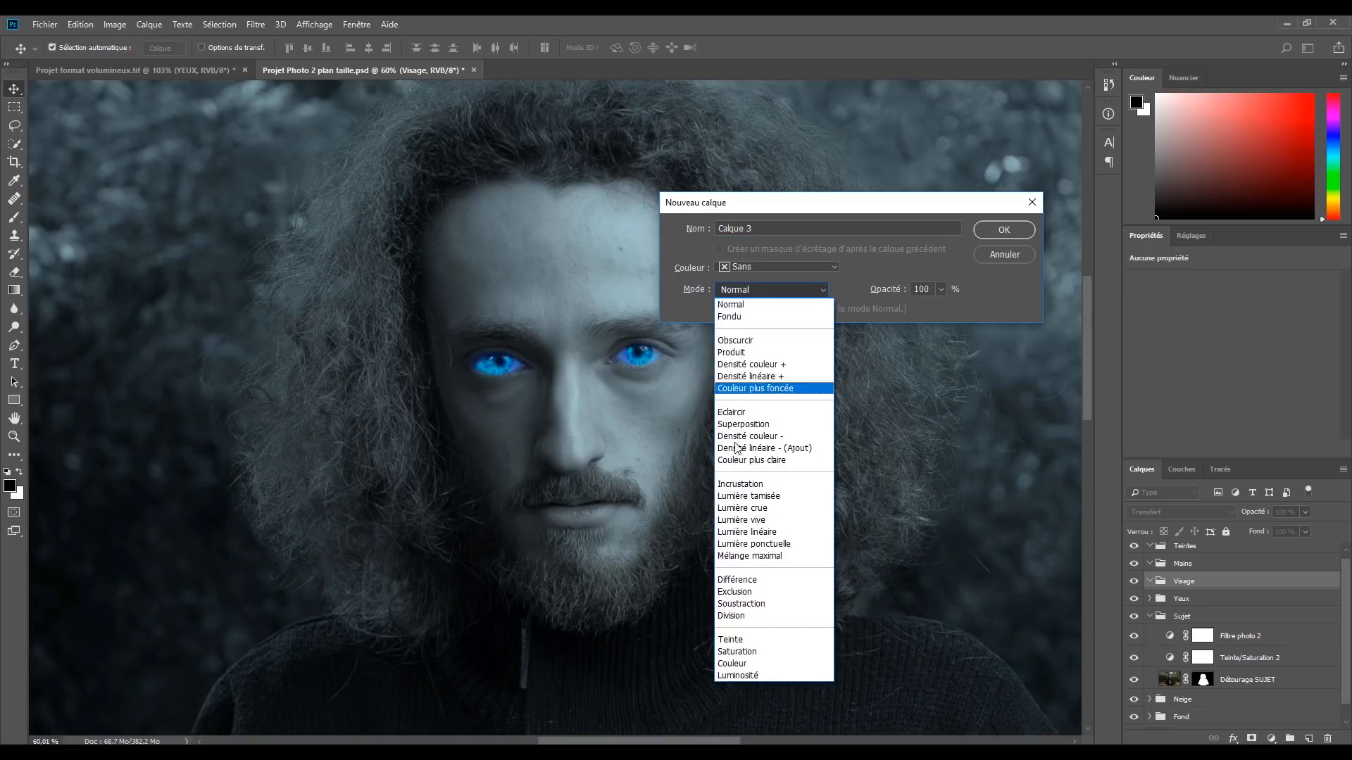
left_click(757, 496)
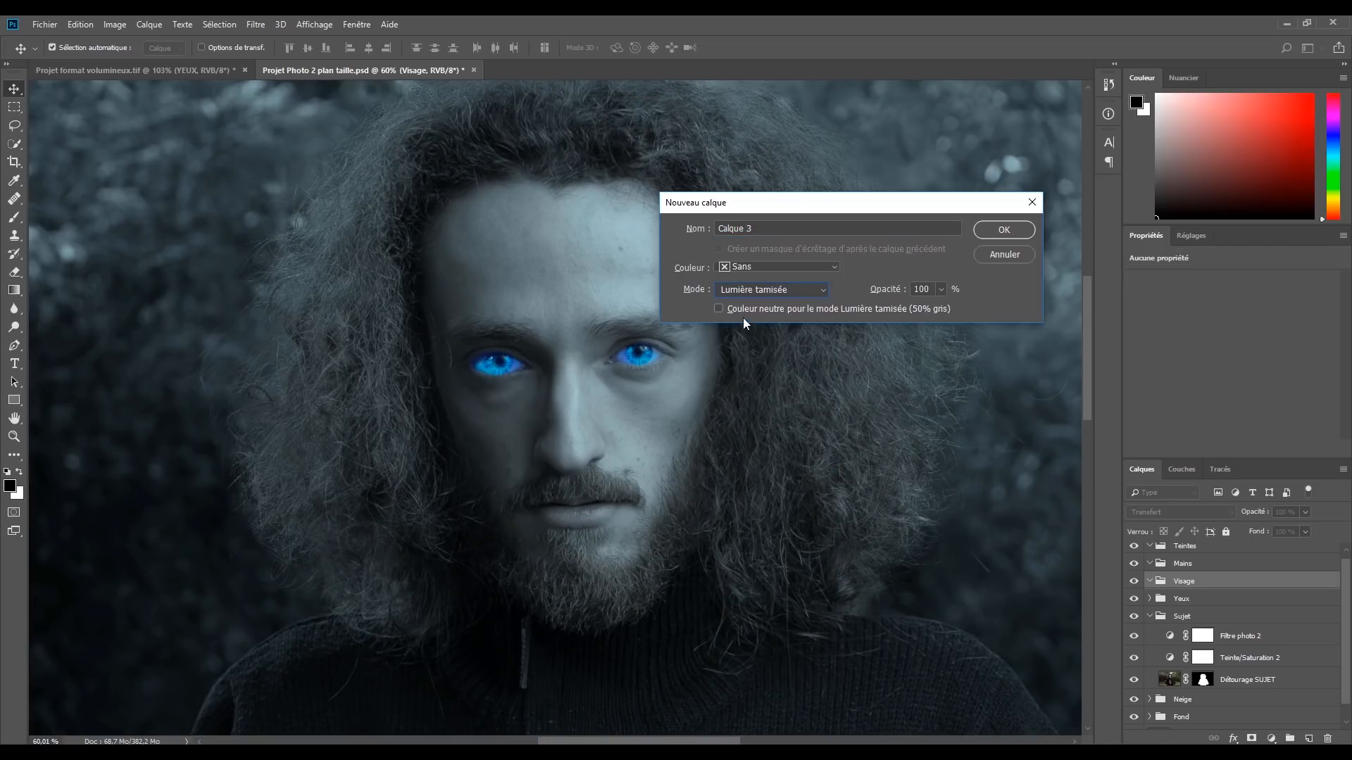
left_click(1010, 231)
double_click(1200, 602)
type("Ride NOIR")
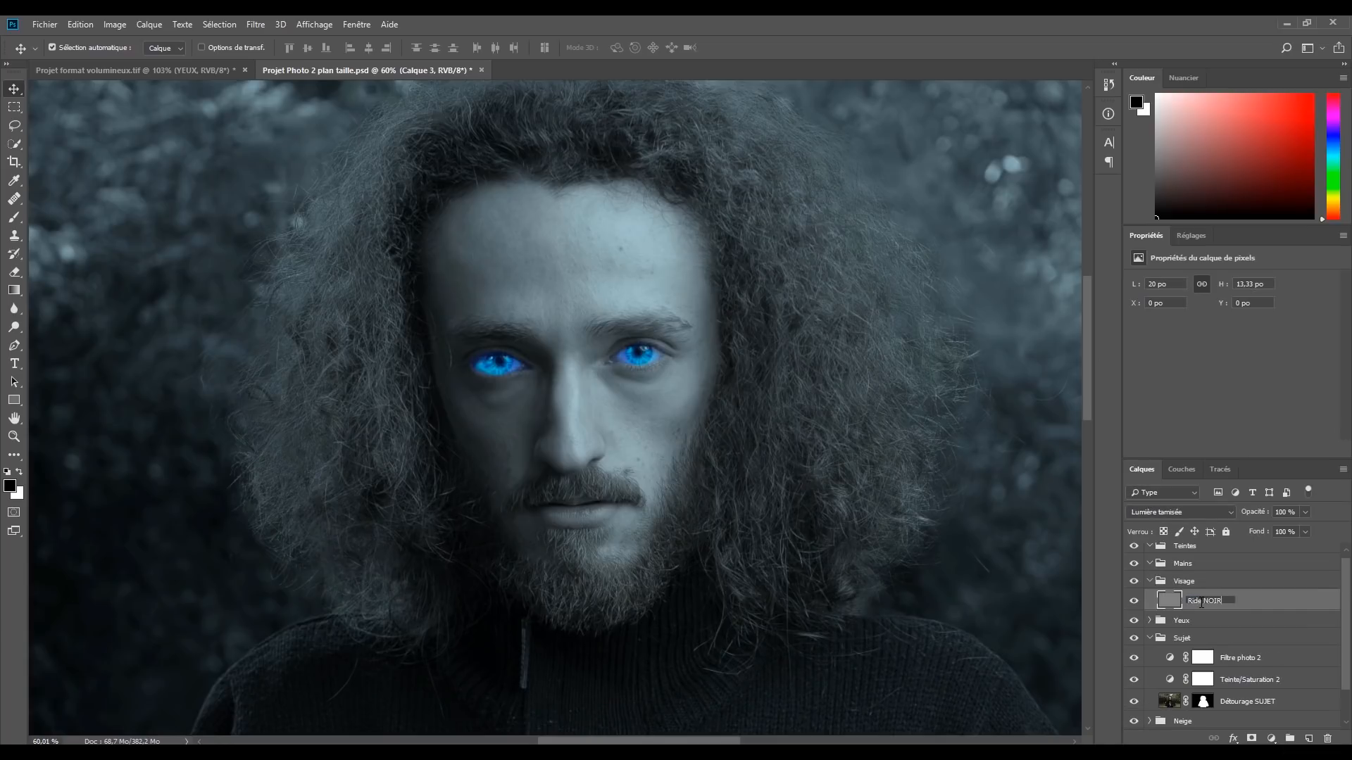
key("Return")
Duplicate Ride NOIR, name the copy Ride BLANCHE, and make Ride NOIR the active layer again
key("ctrl+j")
double_click(1214, 610)
type("Ride BLANCHE")
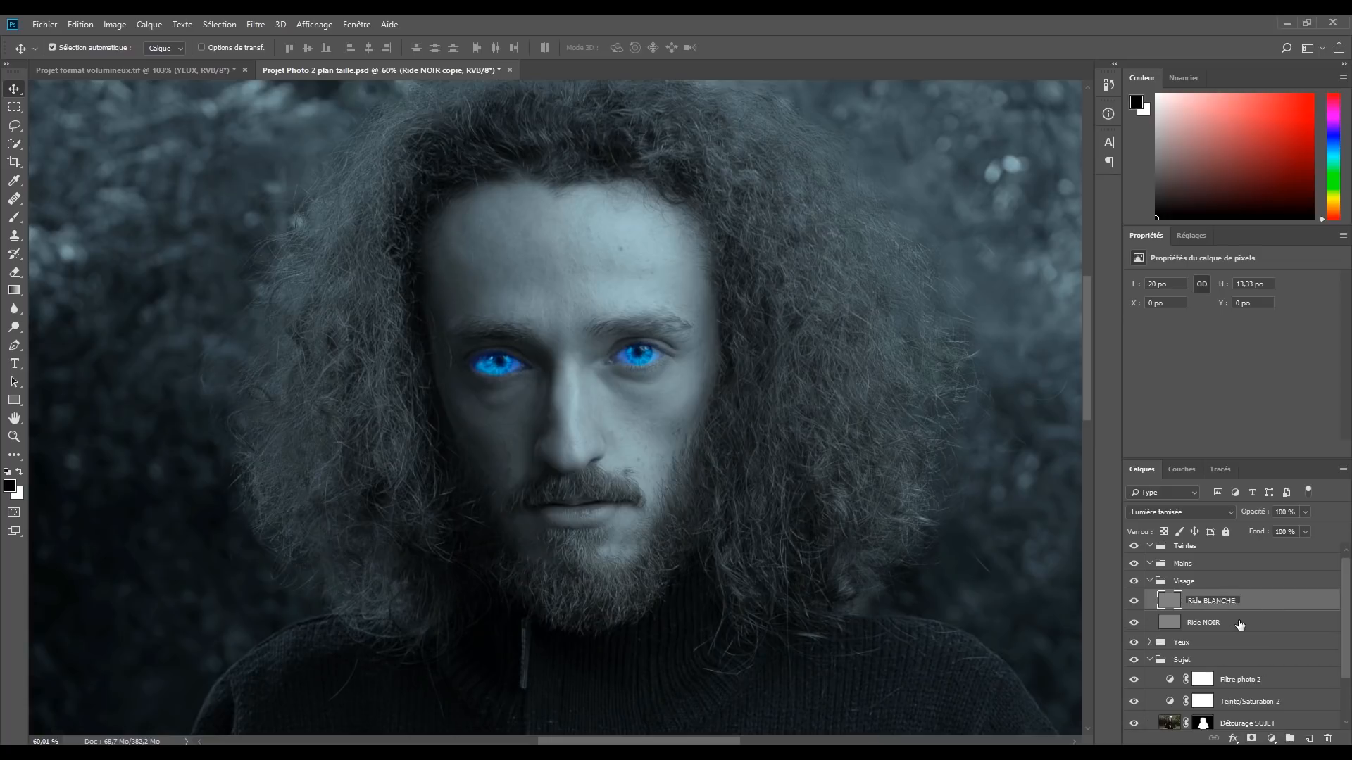
left_click(1239, 624)
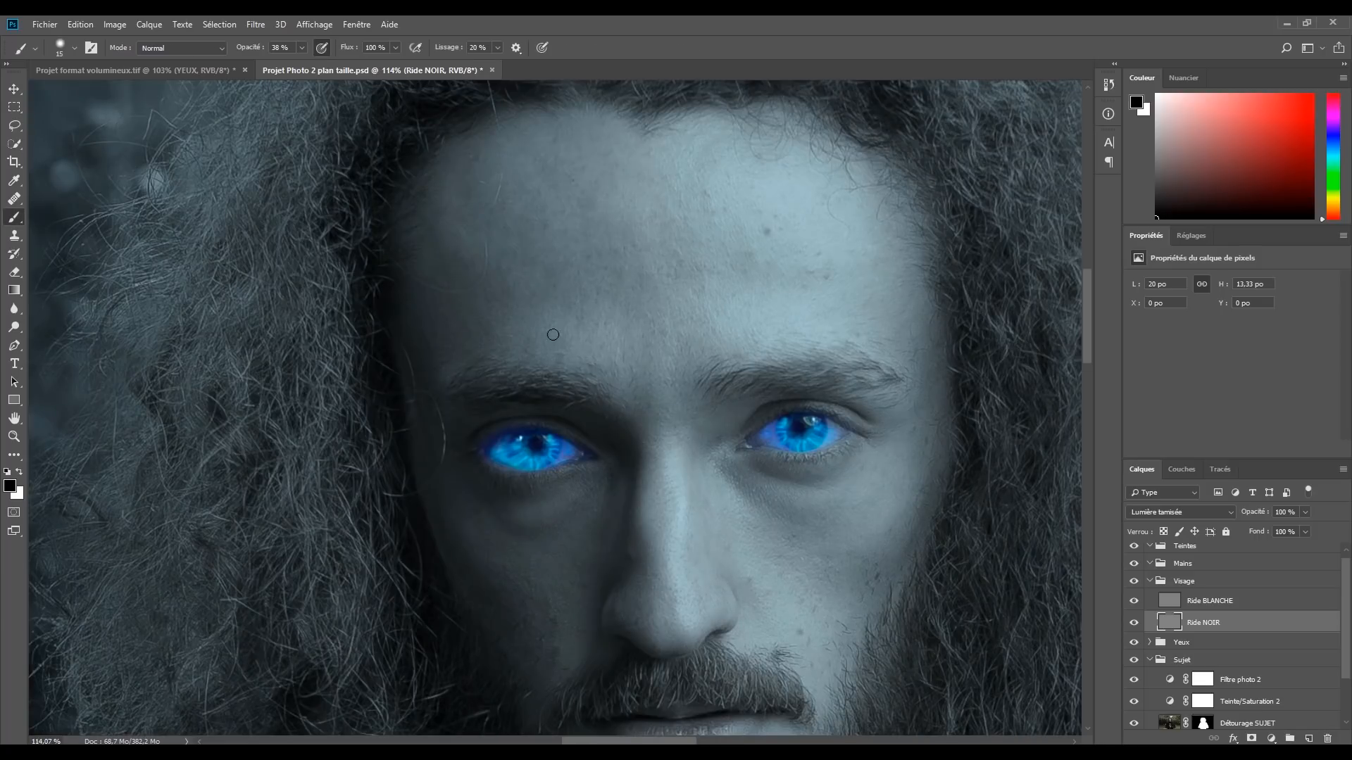
left_click_drag(527, 317, 529, 259)
left_click_drag(521, 381, 519, 577)
left_click(20, 472)
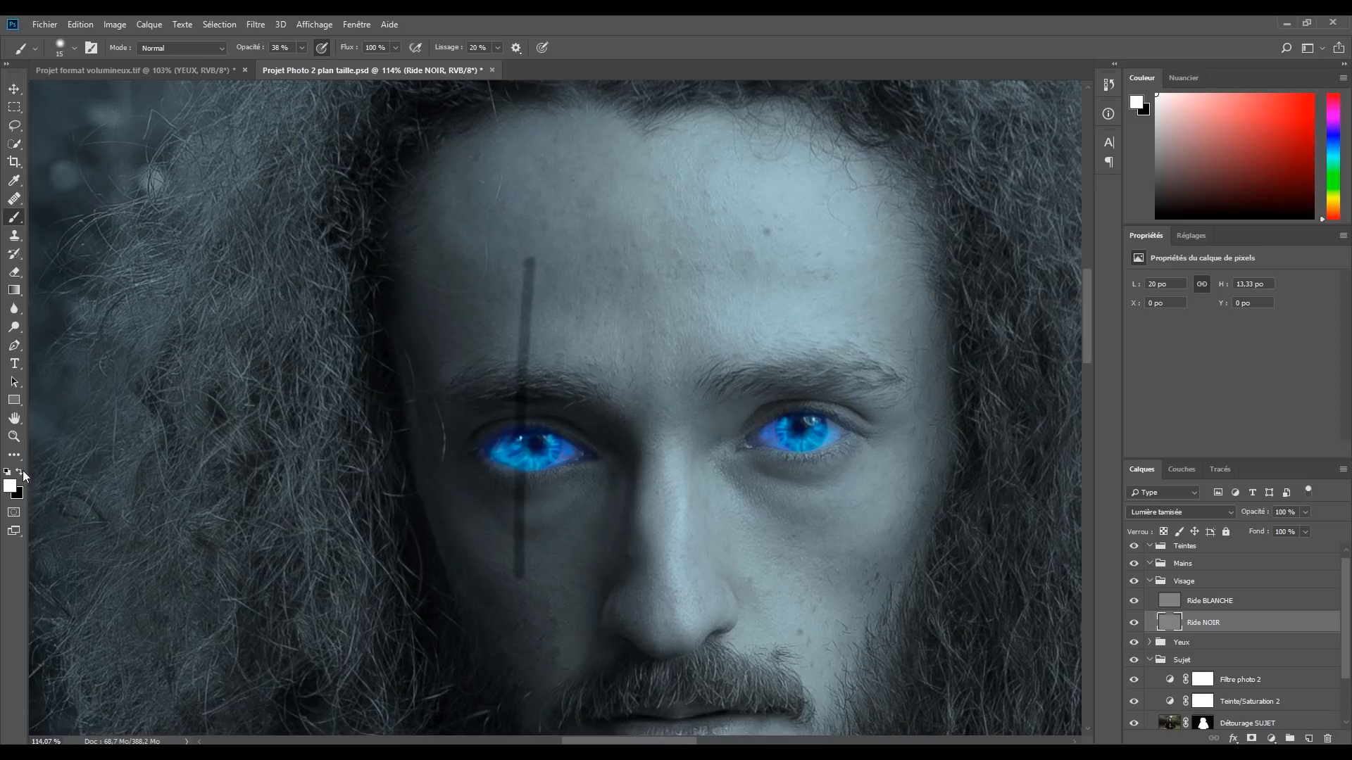
left_click_drag(783, 259, 784, 565)
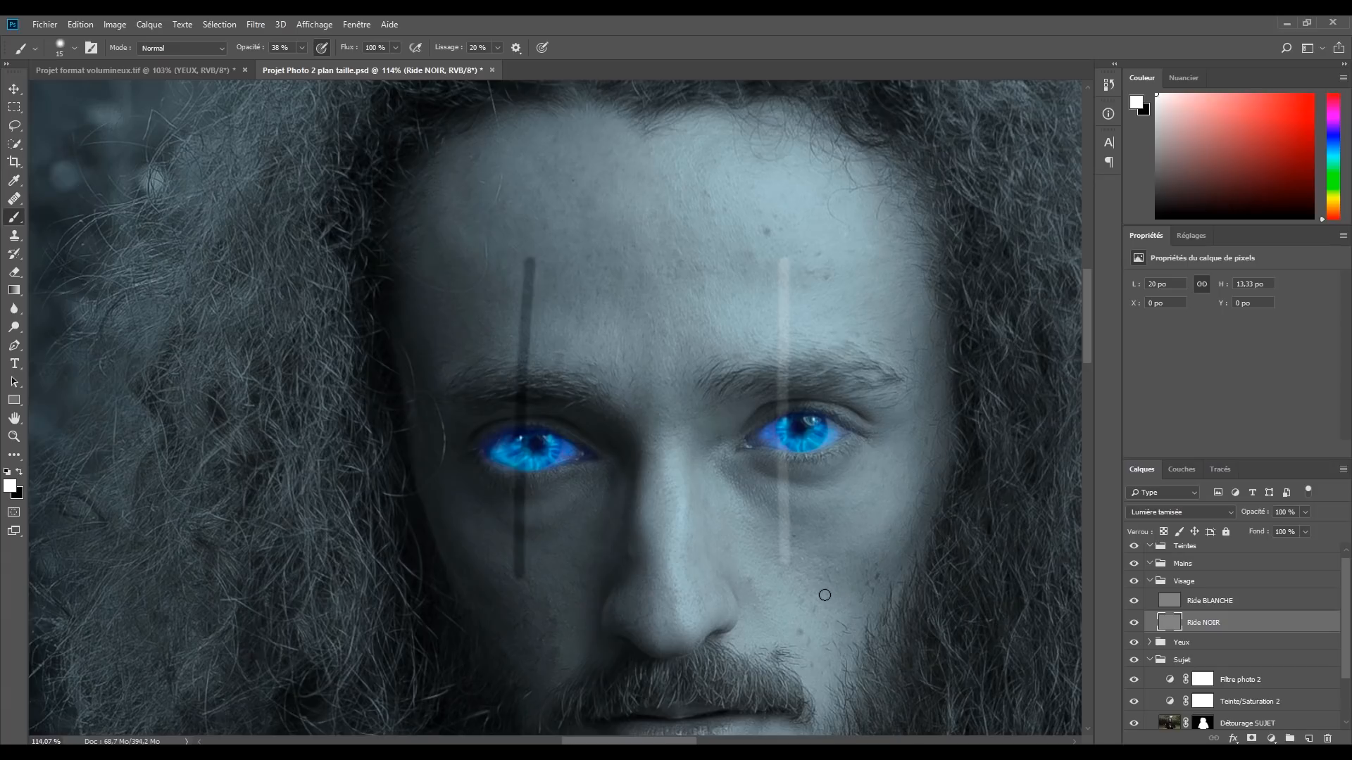
key("alt")
scroll(851, 587, "down", 3)
scroll(818, 567, "up", 4)
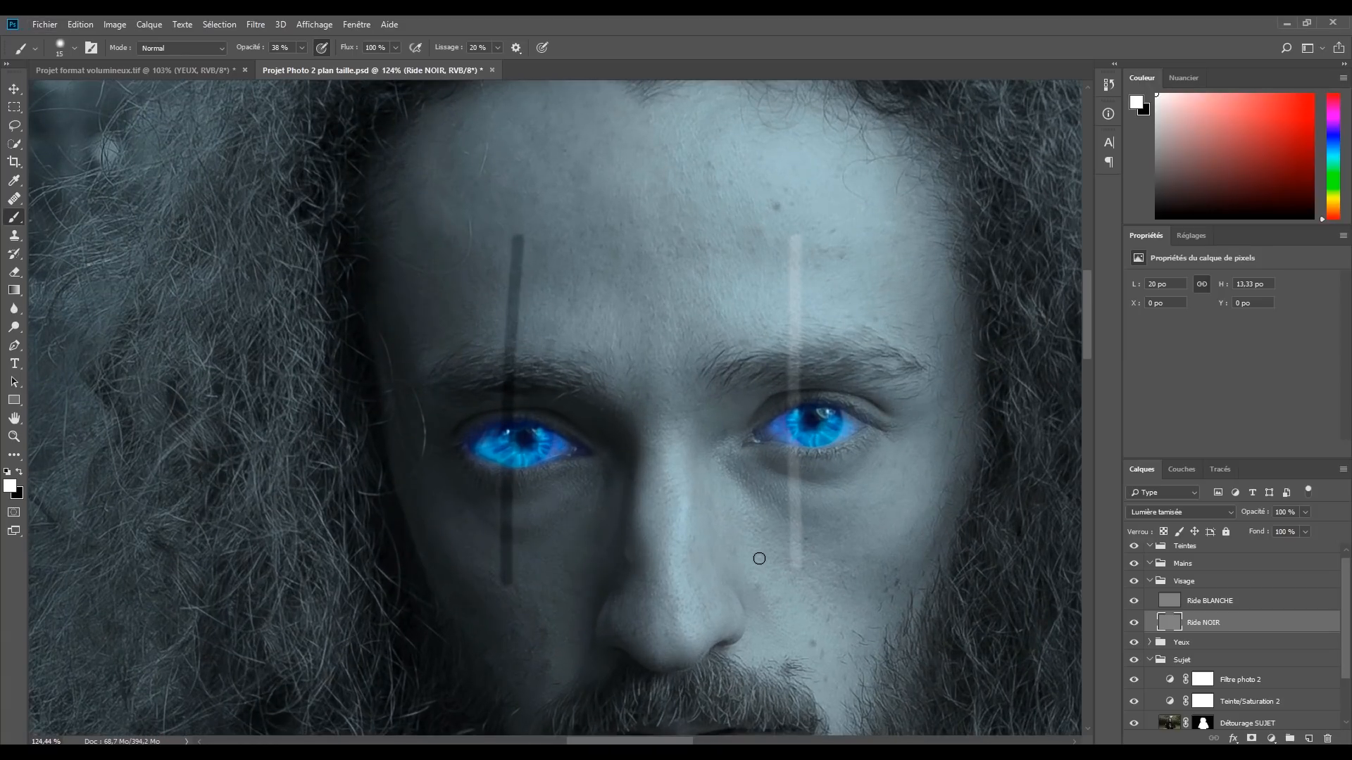
key("ctrl+z")
key("ctrl+z")
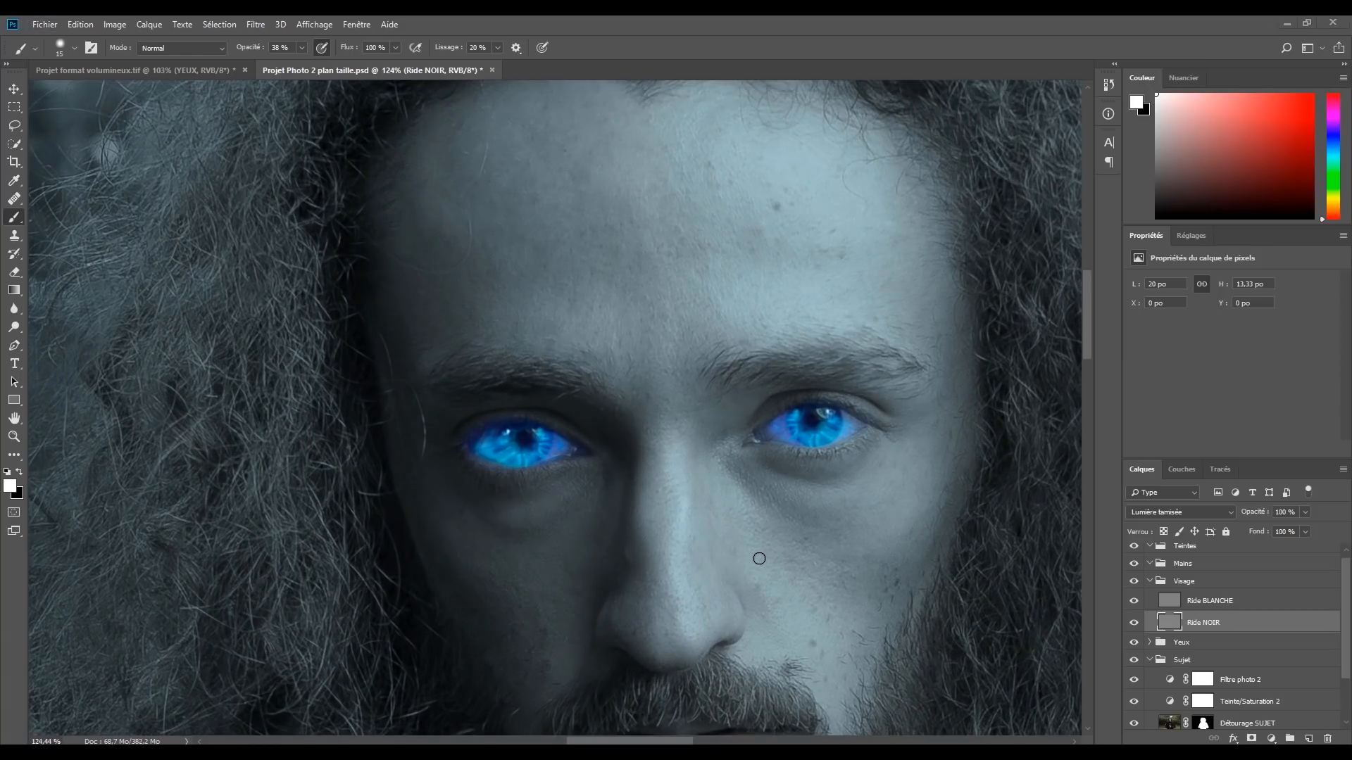
key("alt+z")
Restore the default black foreground colour and set a fine 6 px brush at 5% opacity for painting on Ride NOIR
left_click(1323, 45)
left_click(7, 472)
left_click_drag(254, 48, 226, 60)
right_click(669, 361, "alt")
scroll(525, 429, "up", 3)
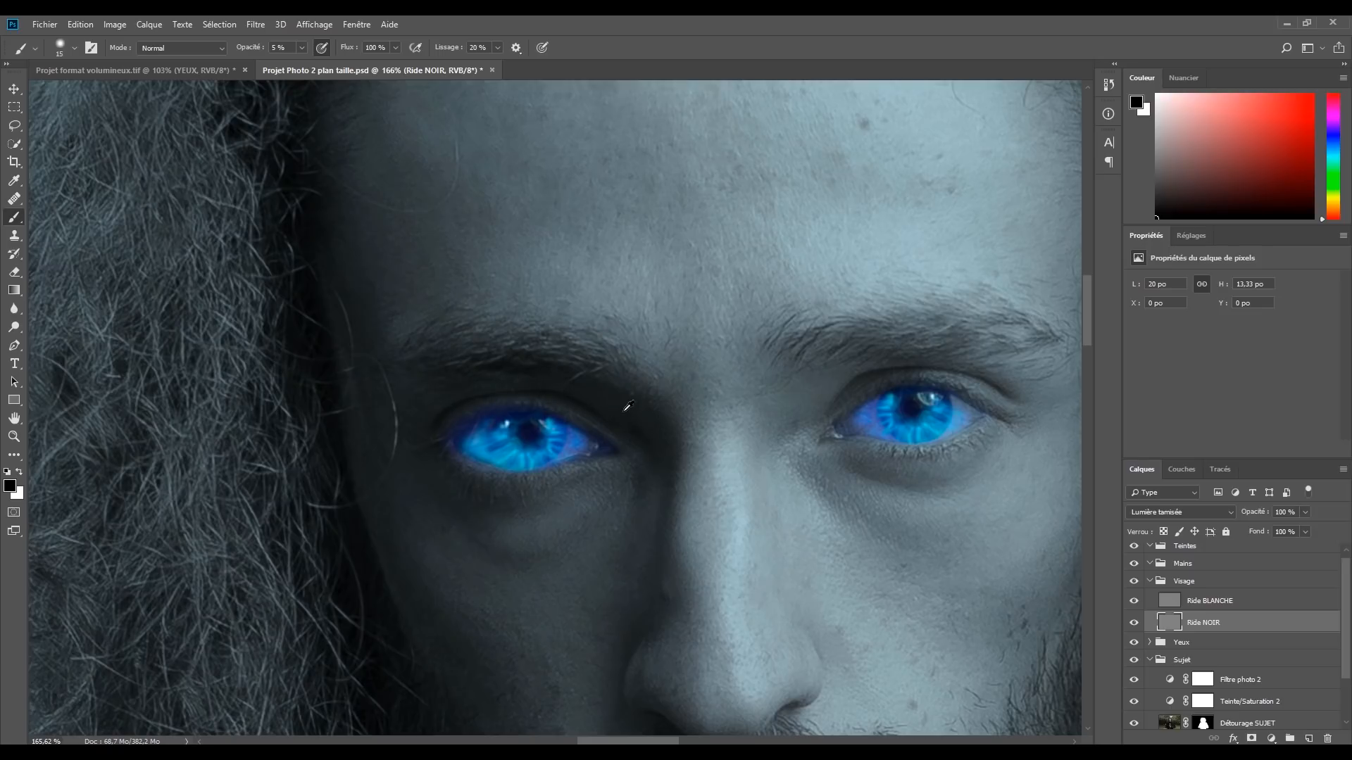
scroll(594, 485, "up", 3)
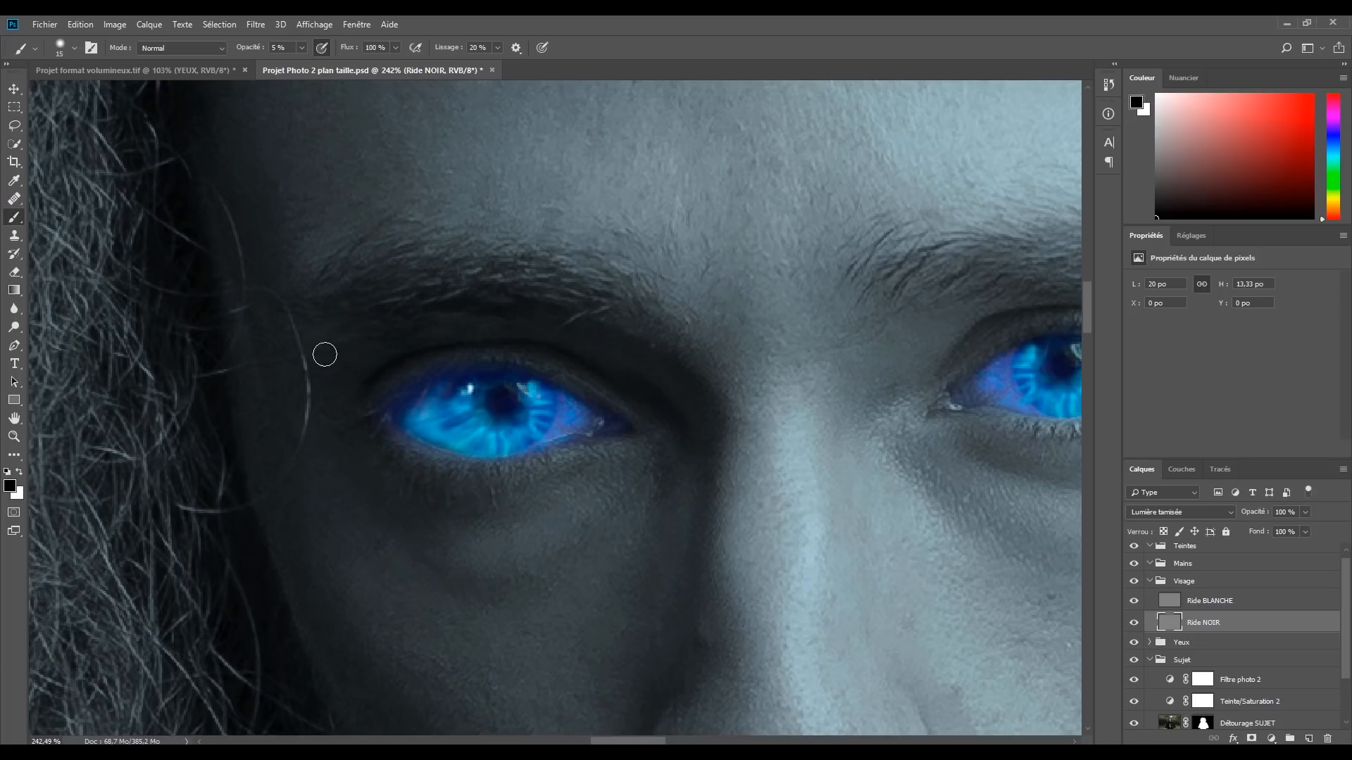
scroll(394, 343, "up", 1)
scroll(392, 347, "up", 1)
left_click_drag(538, 372, 527, 372)
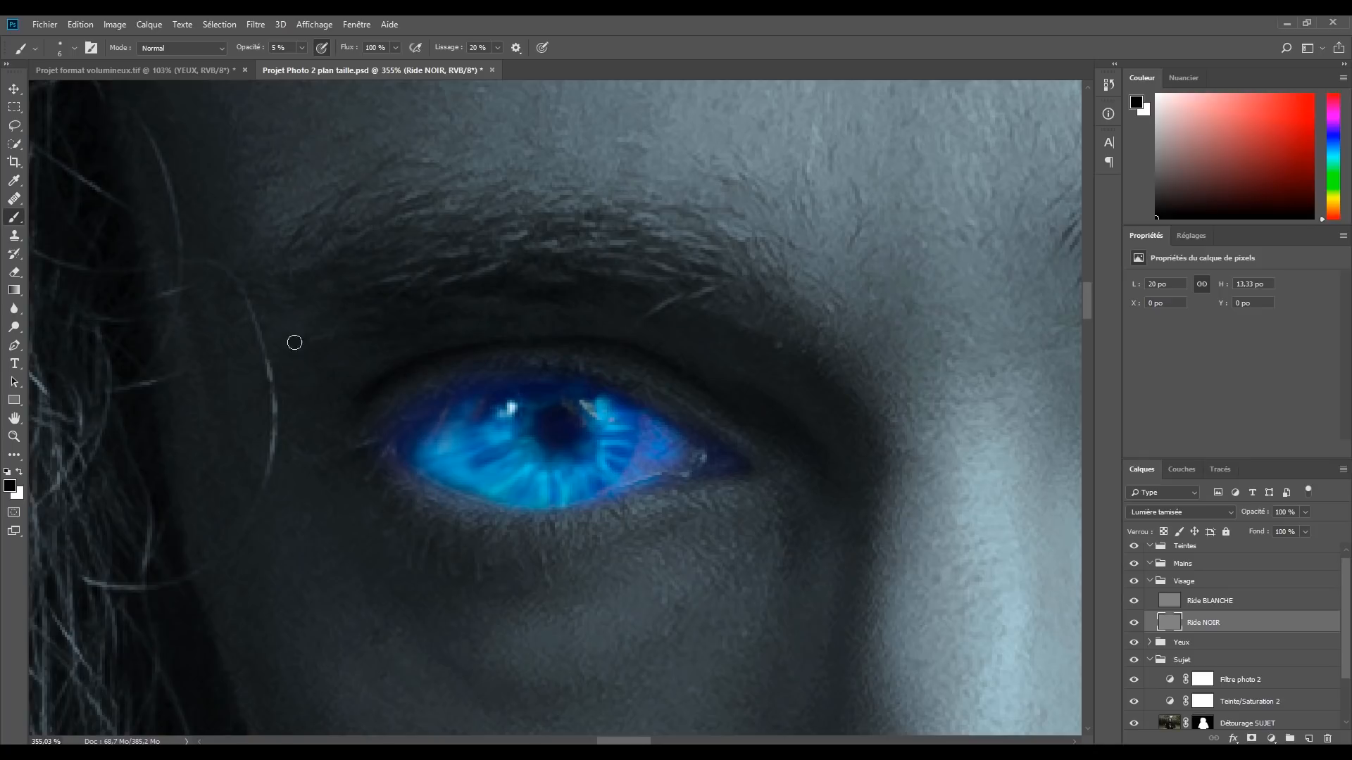
Paint dark wrinkles on Ride NOIR around the eye on the image's left, at its outer corner and below the lower lid
left_click_drag(378, 338, 423, 300)
left_click_drag(396, 391, 358, 407)
left_click_drag(381, 462, 504, 518)
left_click_drag(417, 490, 510, 528)
left_click_drag(341, 486, 488, 568)
scroll(792, 392, "down", 3)
mouse_move(552, 599)
left_mouse_down()
mouse_move(585, 615)
mouse_move(669, 607)
left_mouse_up()
mouse_move(697, 484)
left_mouse_down()
mouse_move(599, 495)
mouse_move(726, 452)
left_mouse_up()
Darken the furrow between the eyebrows and add creases across the bridge of the nose
scroll(846, 432, "up", 1)
mouse_move(878, 366)
left_mouse_down()
mouse_move(849, 435)
mouse_move(873, 488)
left_mouse_up()
left_click_drag(923, 380, 916, 435)
left_click_drag(907, 491, 942, 493)
mouse_move(912, 589)
left_mouse_down()
mouse_move(883, 514)
mouse_move(856, 669)
left_mouse_up()
Paint long dark wrinkles running diagonally down the cheek on the image's left at 5% opacity
scroll(809, 398, "down", 3)
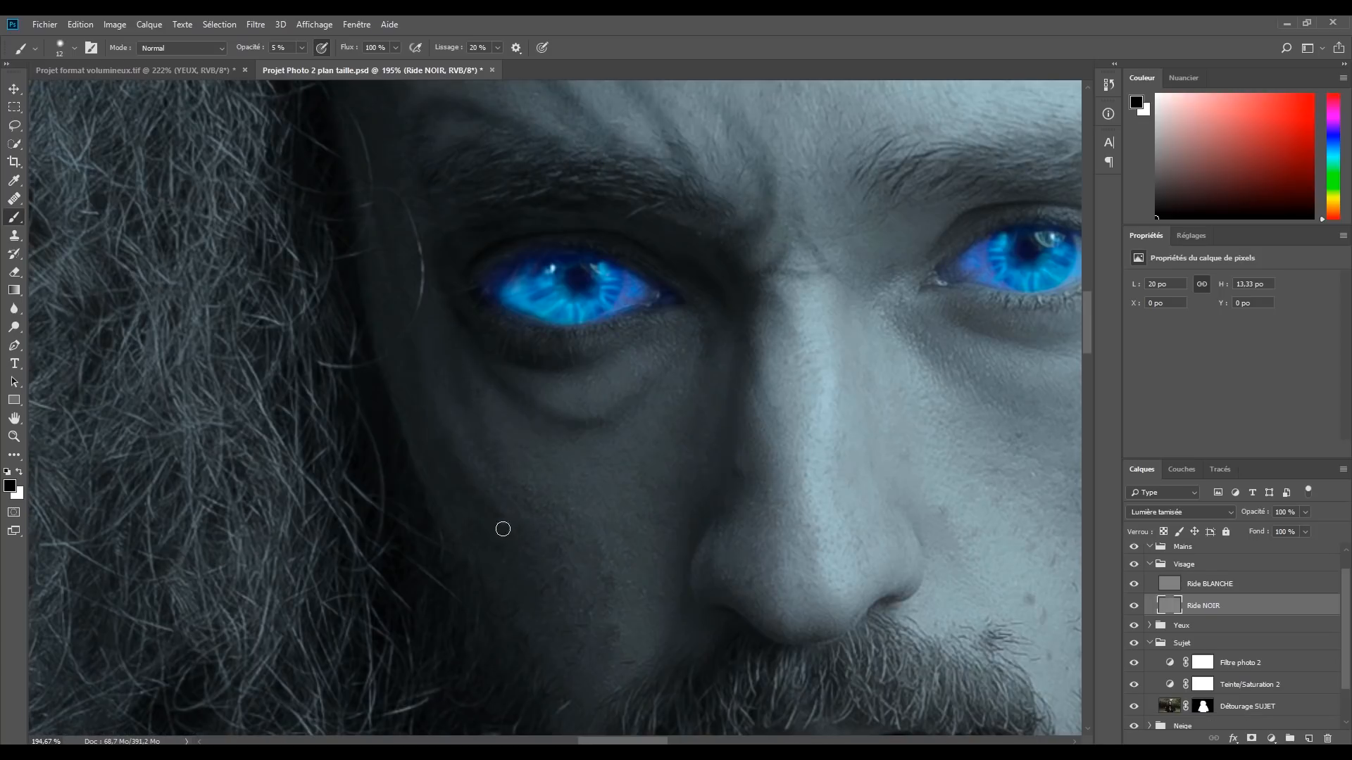
left_click_drag(503, 530, 607, 604)
left_click_drag(535, 458, 633, 569)
scroll(452, 458, "down", 2)
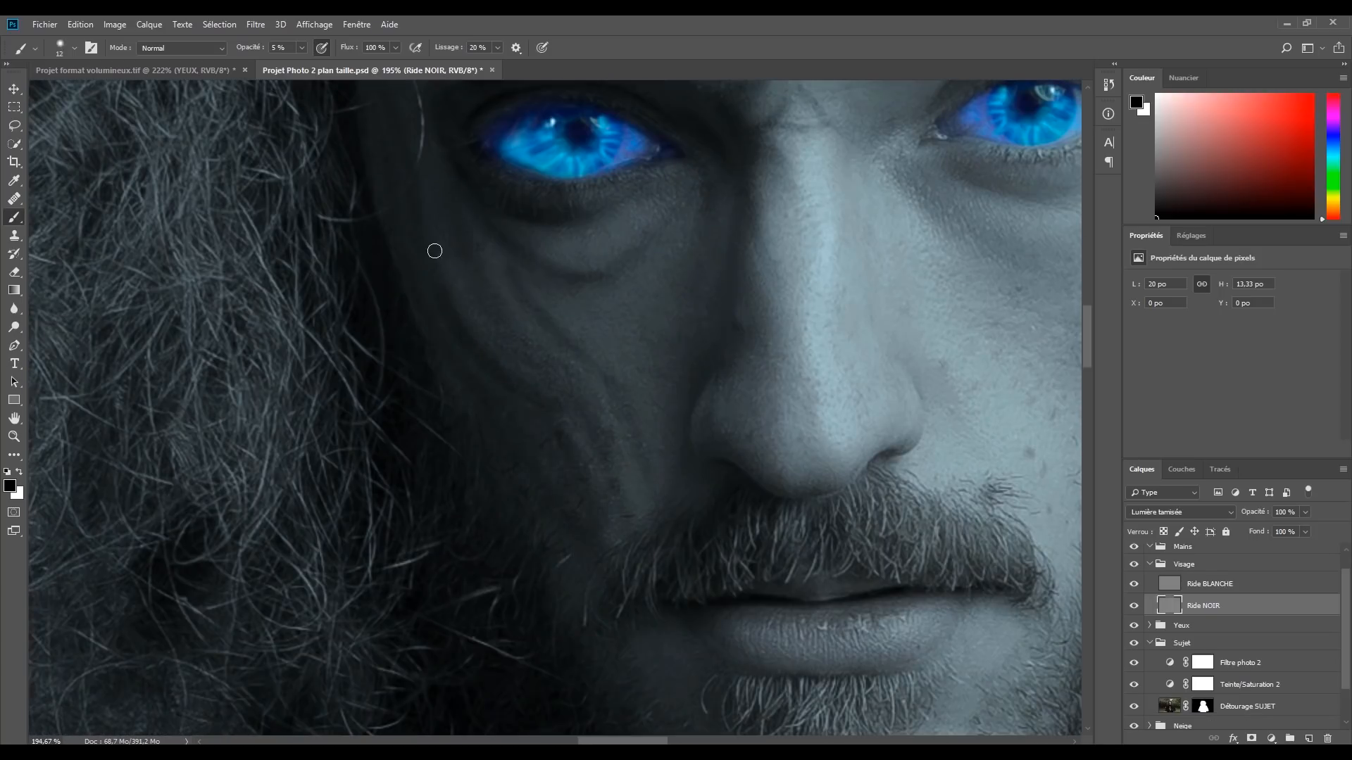
left_click_drag(660, 284, 607, 323)
Shade the side of the nose and the nostril on the image's left with a smaller black brush
scroll(628, 291, "up", 4)
key("bracketleft")
key("bracketleft")
key("bracketleft")
key("bracketleft")
key("bracketleft")
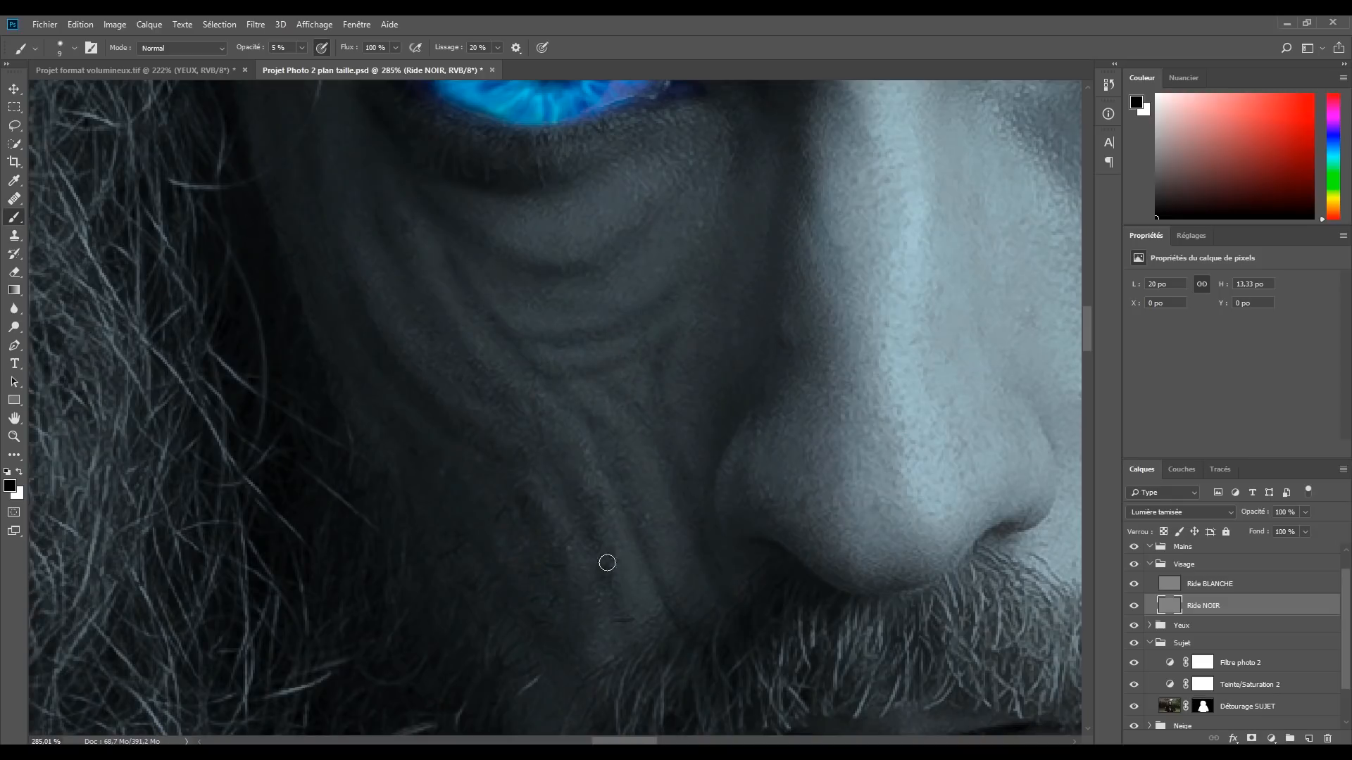
mouse_move(769, 504)
left_mouse_down()
mouse_move(864, 583)
mouse_move(804, 374)
left_mouse_up()
left_click_drag(847, 552, 818, 369)
Paint fine vertical cracks and a darker crease across the lips with a small black brush
right_click(850, 556, "alt")
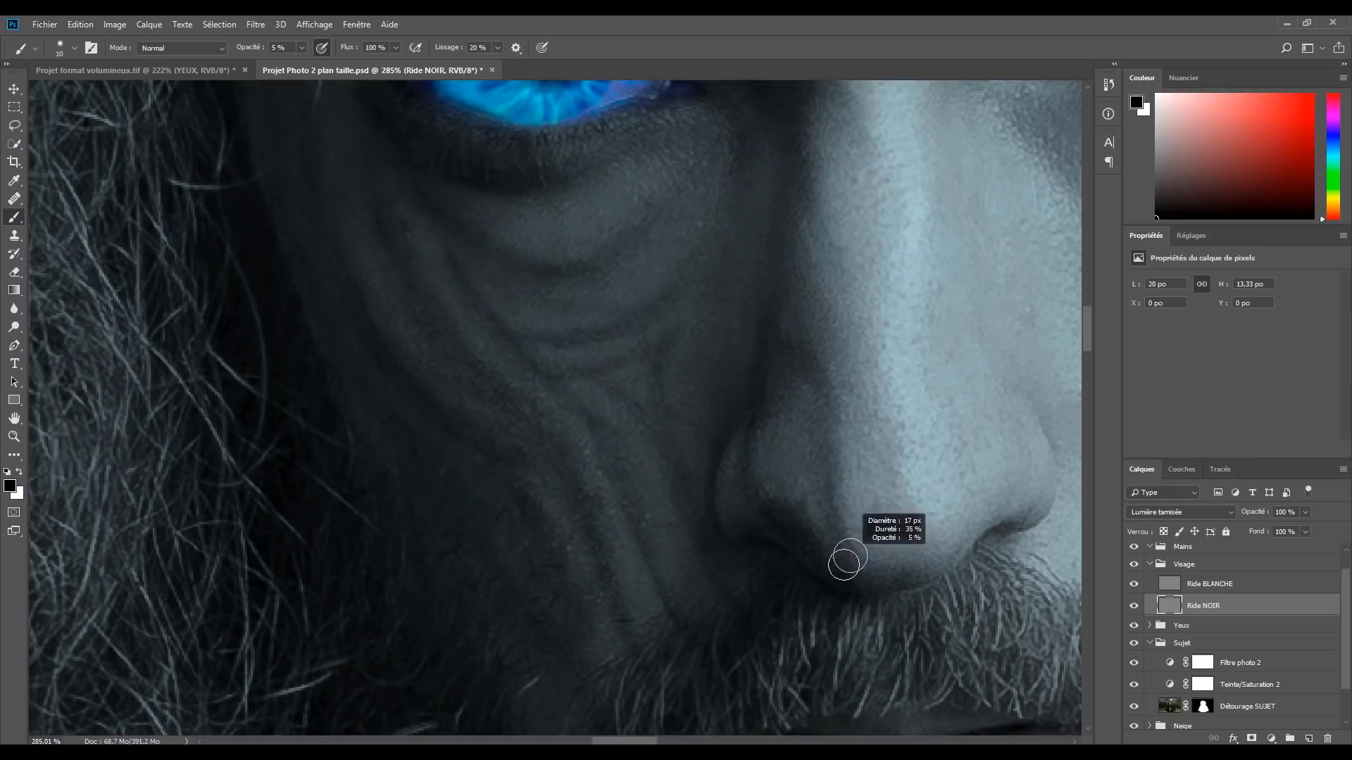
scroll(703, 513, "down", 5)
scroll(819, 544, "up", 5)
right_click(820, 544, "alt")
left_click_drag(747, 464, 927, 460)
mouse_move(799, 460)
left_mouse_down()
mouse_move(798, 509)
mouse_move(776, 509)
left_mouse_up()
left_click_drag(850, 481, 851, 511)
left_click_drag(888, 469, 892, 499)
left_click_drag(758, 504, 920, 505)
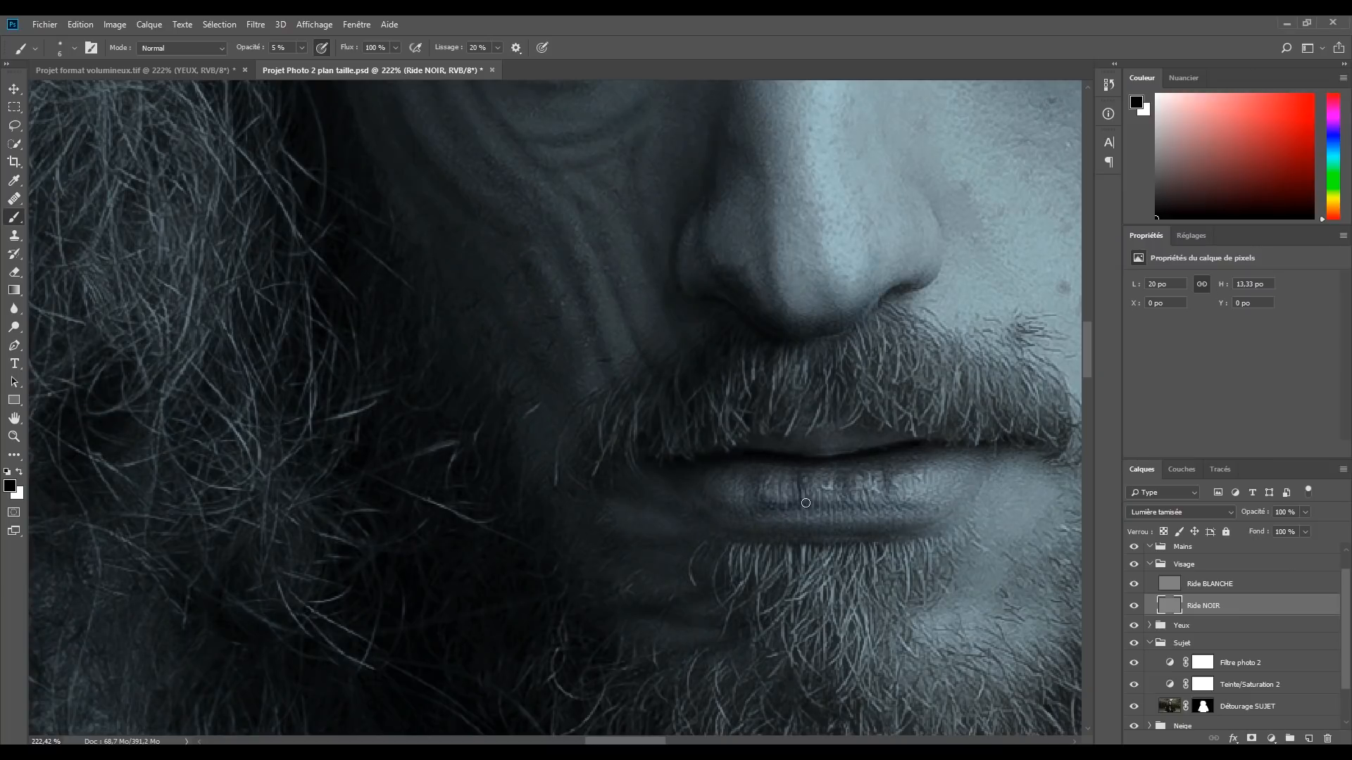
scroll(818, 366, "down", 1)
right_click(831, 465, "alt")
left_click_drag(886, 458, 769, 496)
left_click_drag(893, 403, 796, 439)
Add finer dark creases to the skin below the eye on the image's left
scroll(810, 415, "down", 5)
scroll(809, 253, "up", 5)
right_click(664, 317, "alt")
left_click_drag(691, 314, 669, 384)
left_click_drag(703, 369, 674, 441)
left_click_drag(598, 397, 584, 463)
left_click_drag(691, 605, 726, 590)
left_click_drag(723, 519, 755, 567)
Paint dark frown lines between the eyebrows and up onto the forehead, adjusting the brush size as needed
scroll(732, 598, "down", 3)
scroll(796, 352, "up", 5)
left_click_drag(557, 276, 532, 226)
left_click_drag(587, 131, 628, 284)
right_click(652, 293, "alt")
left_click_drag(638, 216, 629, 164)
right_click(800, 232, "alt")
mouse_move(891, 214)
left_mouse_down()
mouse_move(718, 260)
mouse_move(651, 320)
left_mouse_up()
left_click_drag(844, 252, 990, 302)
Darken the brow, eyelid fold and inner corner of the eye on the image's right
scroll(915, 310, "down", 2)
left_click_drag(877, 279, 893, 327)
left_click_drag(754, 235, 592, 250)
left_click_drag(831, 246, 708, 269)
left_click_drag(601, 286, 538, 337)
mouse_move(602, 331)
left_mouse_down()
mouse_move(559, 347)
mouse_move(694, 415)
left_mouse_up()
Paint bag and crow's-feet wrinkles below and beside the eye on the image's right with a fine black brush at 7% opacity
right_click(563, 352, "alt")
mouse_move(594, 393)
left_mouse_down()
mouse_move(781, 444)
mouse_move(541, 366)
mouse_move(658, 498)
left_mouse_up()
left_click_drag(595, 462, 778, 516)
left_click_drag(553, 386, 579, 365)
left_click_drag(665, 434, 783, 449)
right_click(655, 448, "alt")
mouse_move(687, 457)
left_mouse_down()
mouse_move(693, 495)
mouse_move(865, 491)
left_mouse_up()
left_click_drag(783, 448, 873, 434)
left_click_drag(749, 425, 828, 391)
left_click_drag(870, 361, 911, 377)
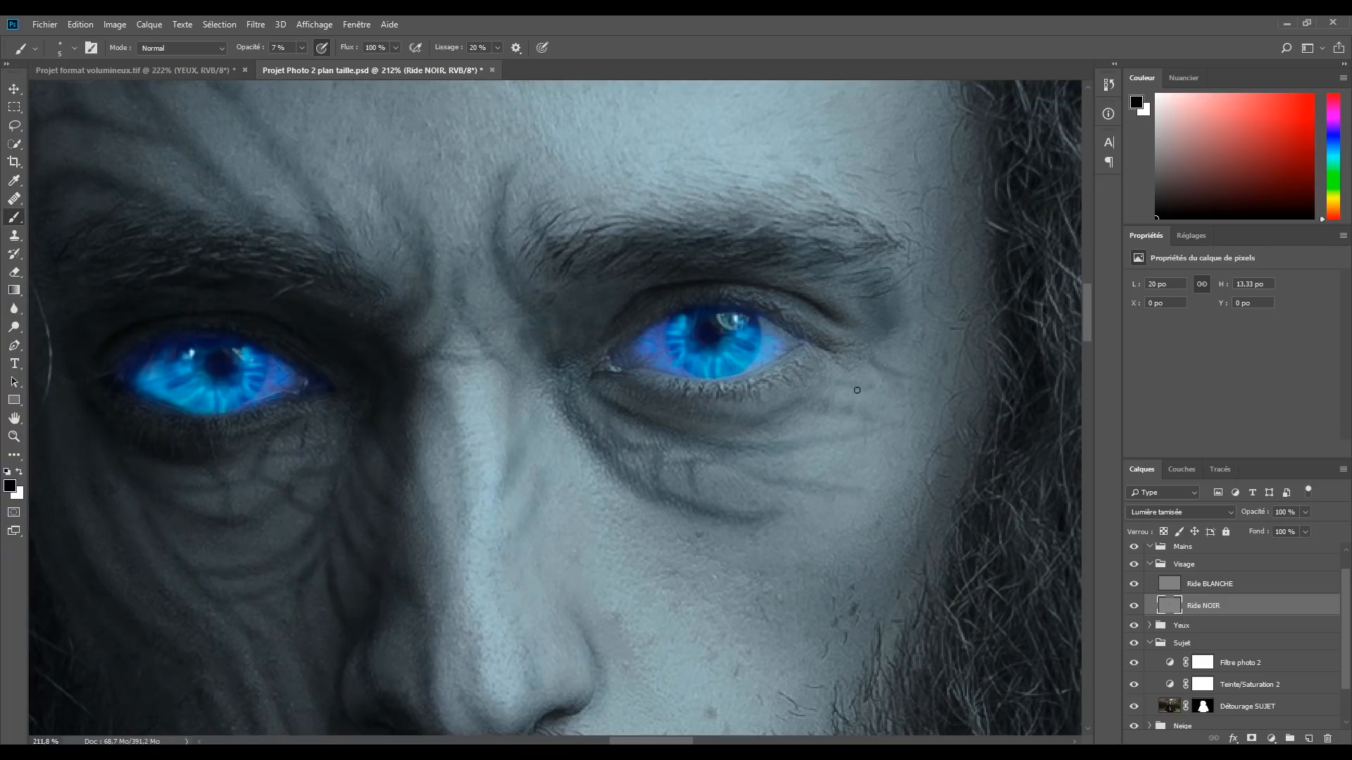
Paint dark creases from the inner corner of the eye on the image's left down along the side of the nose
scroll(662, 422, "up", 8)
right_click(445, 262, "alt")
left_click_drag(352, 303, 389, 401)
left_click_drag(392, 281, 314, 367)
left_click_drag(352, 352, 387, 422)
left_click_drag(328, 199, 399, 343)
left_click_drag(359, 419, 412, 493)
left_click_drag(426, 458, 384, 607)
Add dark wrinkles along the side of the nose and the adjoining upper cheek on the image's right
scroll(563, 436, "down", 6)
left_click_drag(563, 563, 598, 328)
mouse_move(533, 338)
left_mouse_down()
mouse_move(600, 586)
mouse_move(507, 636)
left_mouse_up()
left_click_drag(589, 376, 613, 539)
left_click_drag(761, 417, 657, 459)
left_click_drag(603, 338, 748, 431)
left_click_drag(624, 377, 631, 474)
Paint parallel dark wrinkles sweeping diagonally down the cheek on the image's right toward the moustache
scroll(894, 354, "down", 4)
right_click(915, 310, "alt")
left_click_drag(945, 296, 839, 459)
left_click_drag(818, 505, 792, 585)
left_click_drag(983, 324, 817, 563)
right_click(754, 537, "alt")
left_click_drag(842, 401, 765, 539)
left_click_drag(803, 409, 737, 544)
left_click_drag(771, 437, 711, 516)
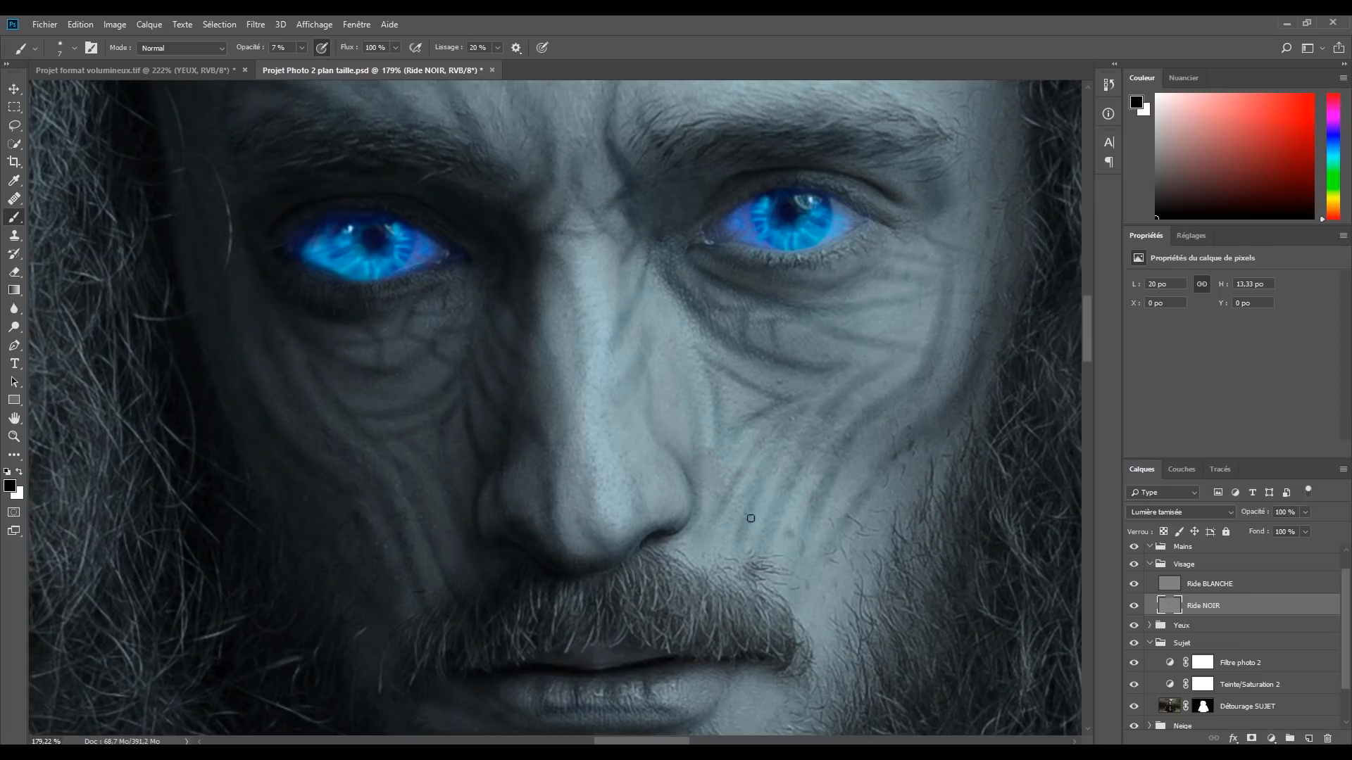
left_click_drag(863, 364, 804, 408)
scroll(750, 392, "up", 12)
left_click_drag(725, 468, 792, 393)
Paint dark strokes down the ridge of the nose with a resized brush at 7% opacity
scroll(795, 445, "down", 15)
scroll(781, 485, "up", 6)
right_click(775, 422, "alt")
left_click_drag(740, 310, 735, 389)
left_click_drag(684, 351, 703, 281)
left_click_drag(626, 220, 655, 522)
Deepen the lower cheek wrinkles beside the nostril and moustache on the image's right with a 10 px brush
scroll(815, 507, "down", 6)
scroll(775, 676, "up", 7)
right_click(916, 345, "alt")
left_click_drag(928, 326, 894, 411)
left_click_drag(904, 314, 876, 380)
left_click_drag(815, 220, 787, 332)
left_click_drag(835, 312, 812, 377)
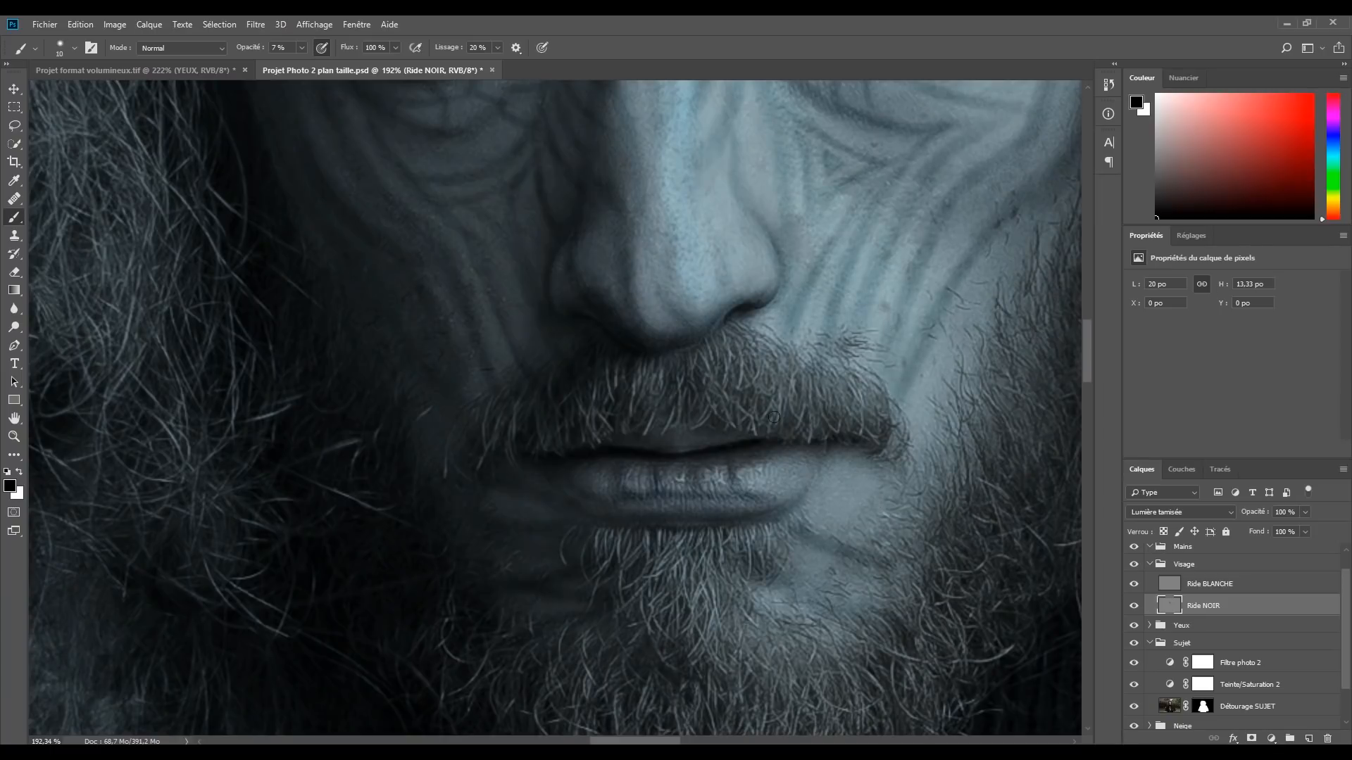
Paint more dark wrinkles beside the moustache, around the mouth and over the lower cheek, resizing the brush between strokes
right_click(769, 380, "alt")
scroll(704, 352, "down", 6)
scroll(669, 324, "up", 7)
left_click_drag(813, 315, 725, 338)
right_click(800, 339, "alt")
left_click_drag(712, 418, 870, 439)
left_click_drag(769, 352, 910, 394)
scroll(704, 366, "down", 6)
scroll(598, 394, "up", 4)
mouse_move(542, 435)
left_mouse_down()
mouse_move(630, 433)
mouse_move(627, 454)
mouse_move(597, 403)
left_mouse_up()
scroll(634, 436, "down", 5)
Paint a light stroke on the cheek near the beard on the image's right with a very small white brush
right_click(620, 423, "alt")
scroll(549, 193, "up", 3)
right_click(1006, 412, "alt")
scroll(974, 369, "down", 6)
scroll(974, 368, "up", 9)
key("x")
left_click_drag(728, 243, 710, 309)
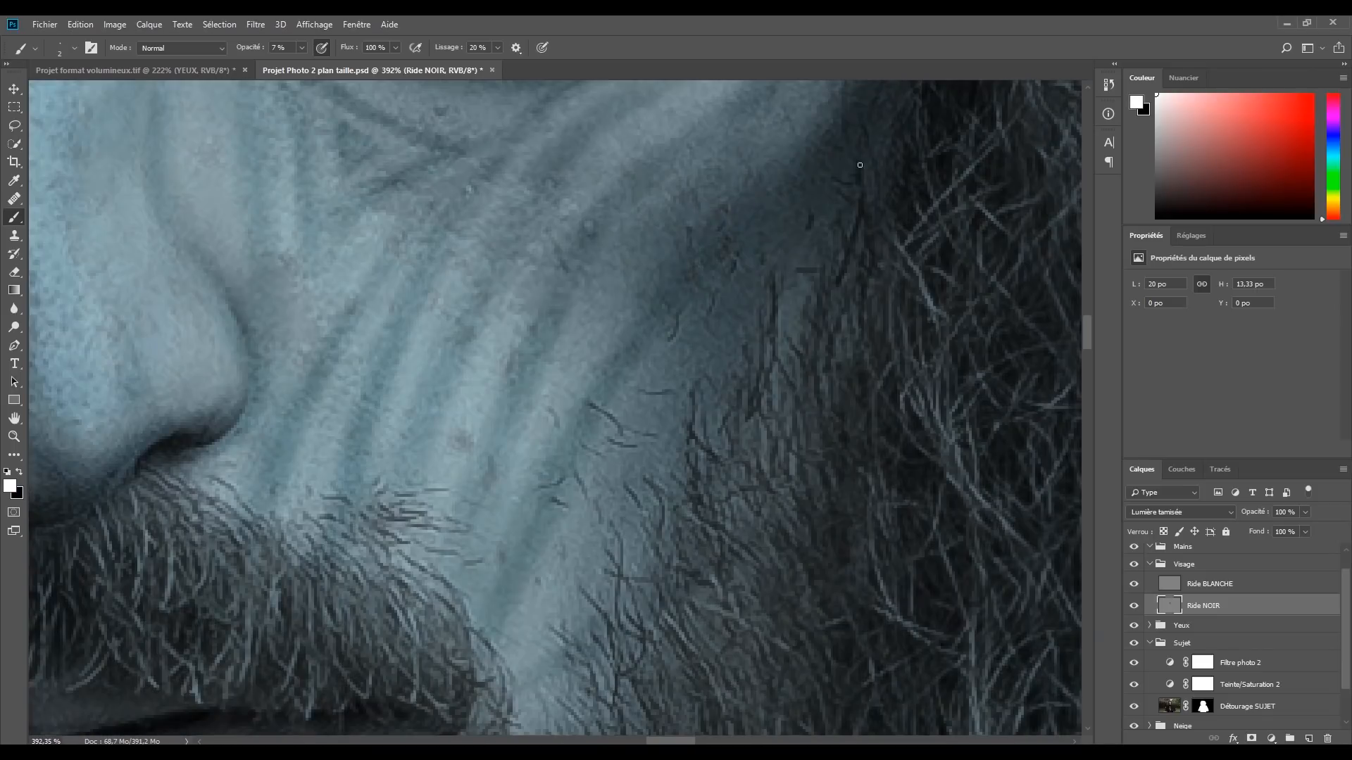
Paint dark furrows rising from the inner ends of the eyebrows in black and undo the last stroke
scroll(860, 164, "down", 9)
key("x")
right_click(643, 390, "alt")
right_click(522, 340, "alt")
scroll(451, 233, "up", 6)
right_click(465, 368, "alt")
left_click_drag(487, 310, 451, 271)
scroll(457, 282, "up", 2)
left_click_drag(568, 325, 616, 267)
key("ctrl+z")
Paint dark furrows between the eyebrows and diagonally up the forehead on the image's left
right_click(539, 373, "alt")
mouse_move(564, 366)
left_mouse_down()
mouse_move(522, 386)
mouse_move(536, 451)
left_mouse_up()
left_click_drag(473, 417, 401, 370)
left_click_drag(386, 338, 278, 232)
left_click_drag(391, 200, 479, 307)
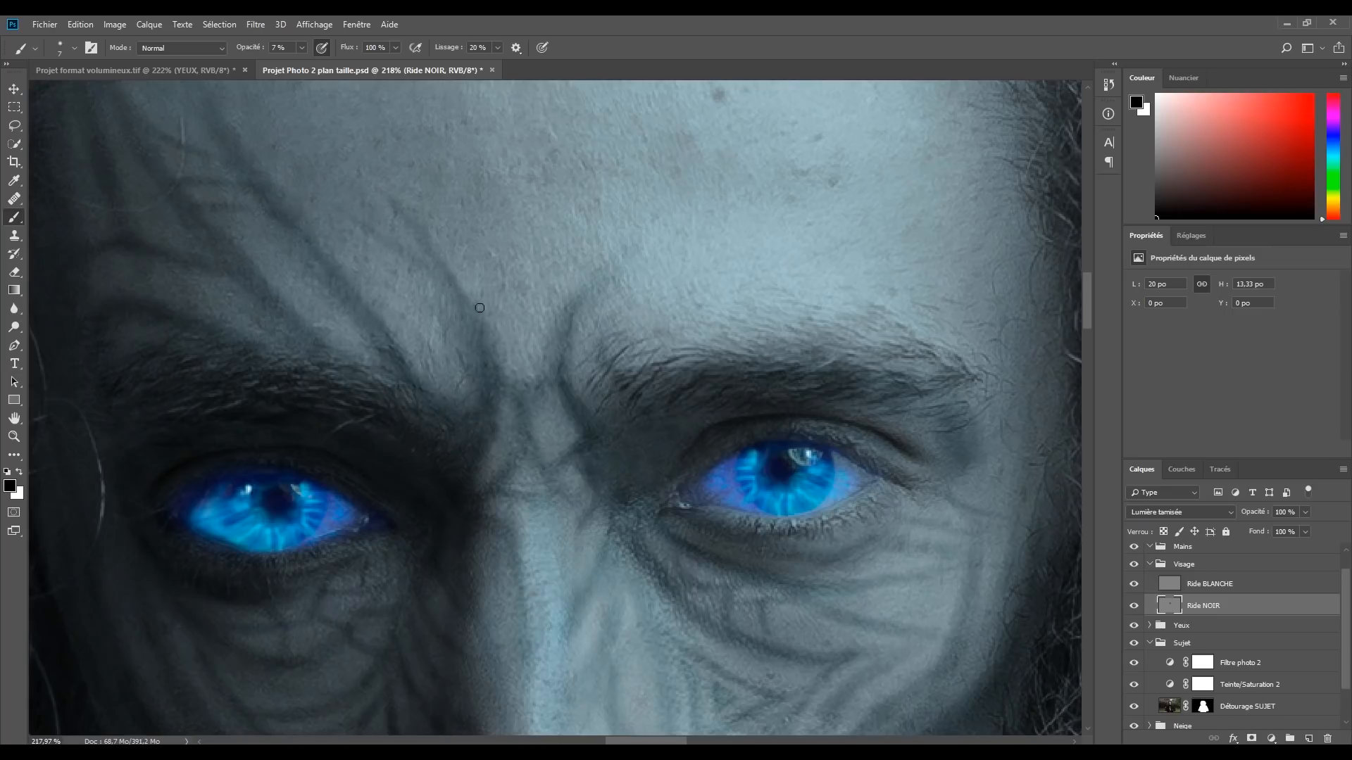
Paint parallel horizontal dark wrinkles across the middle and top of the forehead with a resized brush
scroll(479, 308, "down", 2)
right_click(550, 458, "alt")
scroll(518, 513, "up", 5)
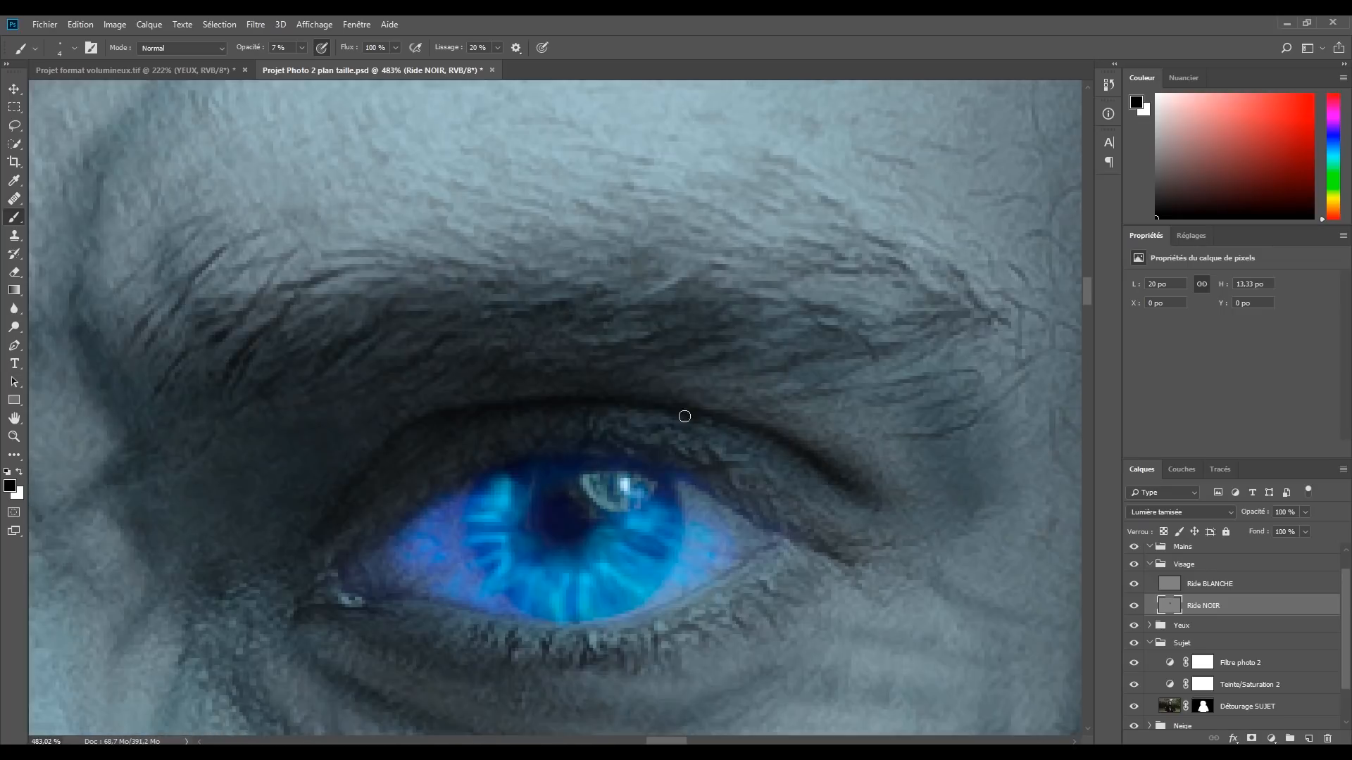
scroll(685, 416, "down", 5)
left_click_drag(377, 303, 522, 305)
left_click_drag(329, 277, 503, 300)
mouse_move(289, 219)
left_mouse_down()
mouse_move(624, 232)
mouse_move(563, 250)
left_mouse_up()
Add short diagonal dark wrinkles between the top forehead line and the hairline
scroll(419, 203, "up", 2)
left_click_drag(362, 169, 400, 224)
left_click_drag(440, 178, 479, 228)
left_click_drag(480, 145, 546, 201)
left_click_drag(578, 164, 524, 210)
Paint branching dark wrinkles over the upper forehead and temple on the image's left
left_click_drag(166, 146, 289, 229)
left_click_drag(190, 201, 74, 196)
left_click_drag(233, 132, 198, 177)
left_click_drag(131, 237, 176, 326)
left_click_drag(197, 202, 176, 310)
left_click_drag(151, 295, 83, 304)
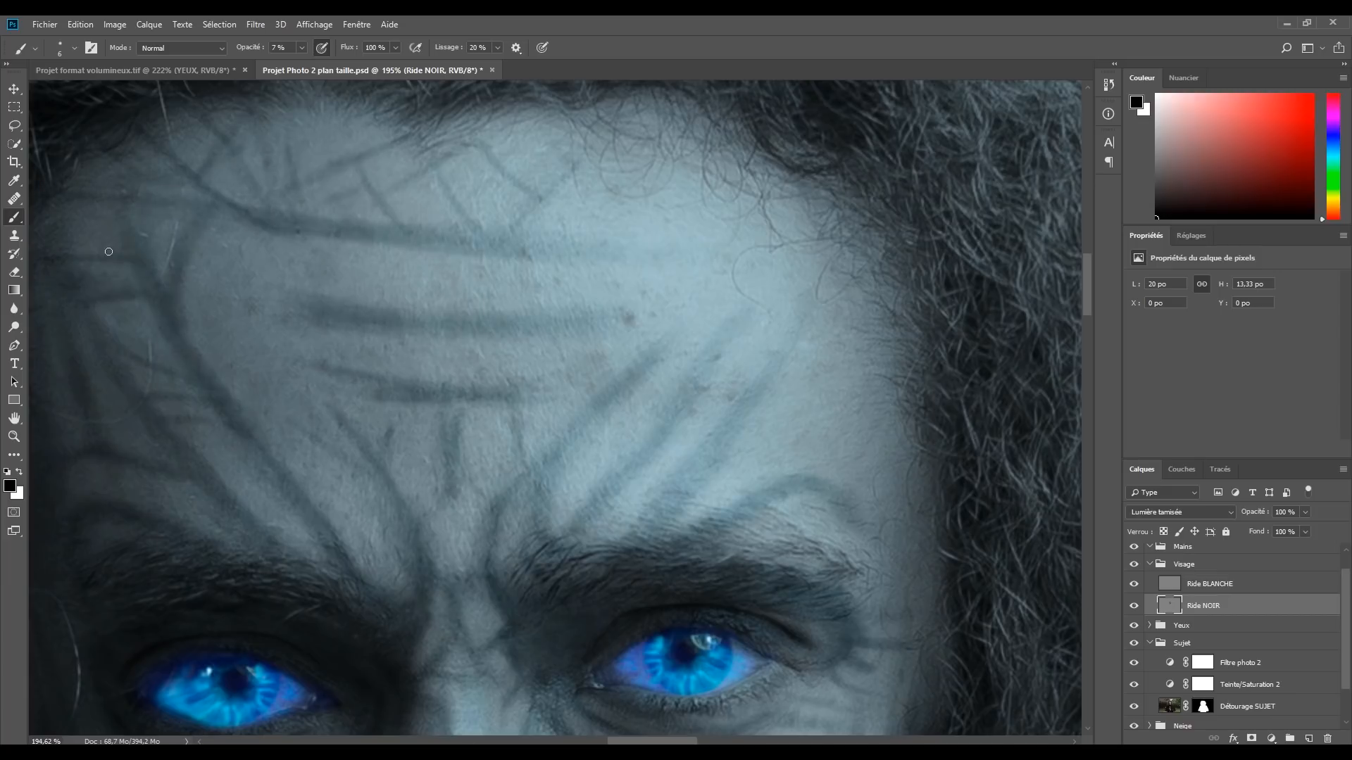
Link the forehead lines with curved dark strokes and extend them toward the image's right, enlarging the brush to 12 px
right_click(315, 395, "alt")
left_click_drag(276, 303, 363, 451)
left_click_drag(271, 271, 282, 342)
left_click_drag(248, 238, 279, 304)
left_click_drag(465, 392, 606, 377)
left_click_drag(584, 236, 752, 262)
left_click_drag(623, 228, 697, 176)
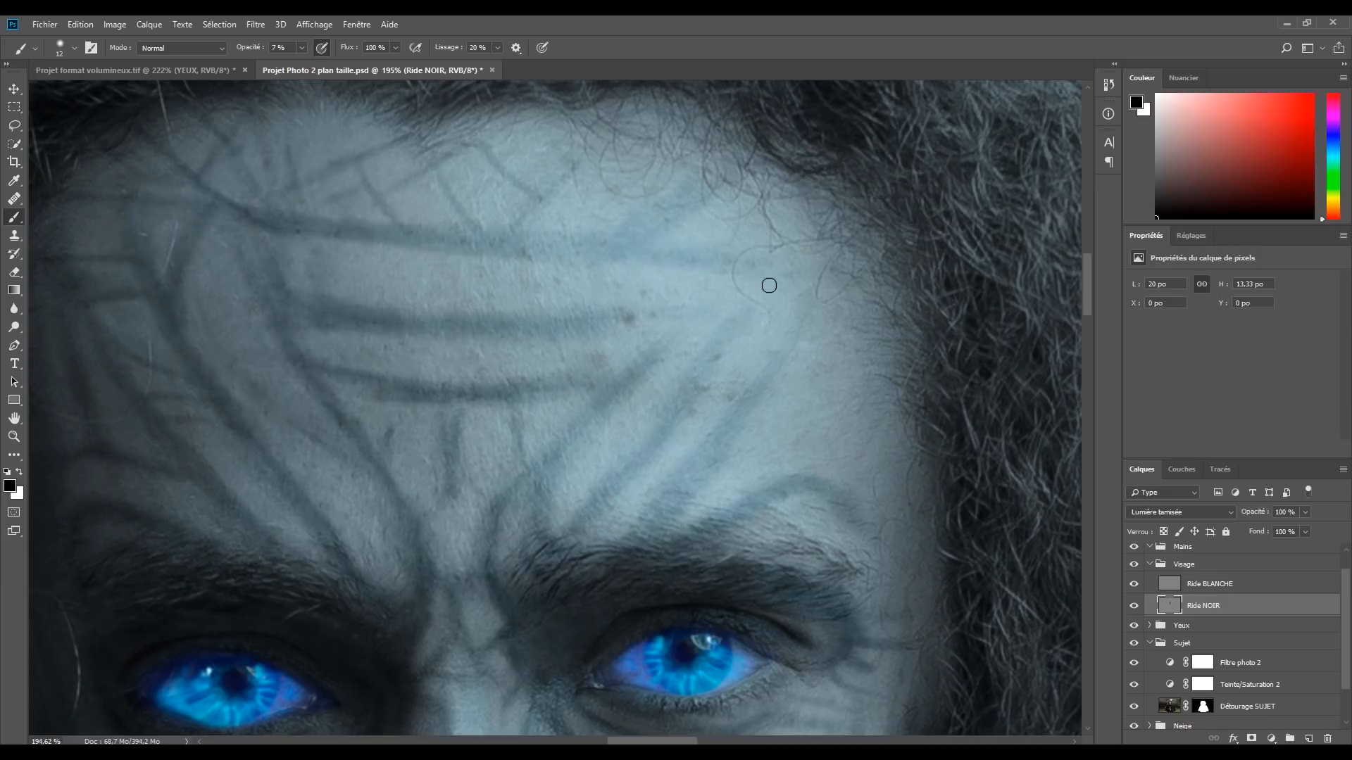
Paint dark wrinkles above the brow and down the temple on the image's right
left_click_drag(842, 290, 775, 389)
scroll(860, 304, "down", 6)
scroll(887, 295, "up", 5)
key("x")
key("x")
mouse_move(785, 331)
left_mouse_down()
mouse_move(774, 383)
mouse_move(818, 412)
left_mouse_up()
left_click_drag(834, 338, 817, 472)
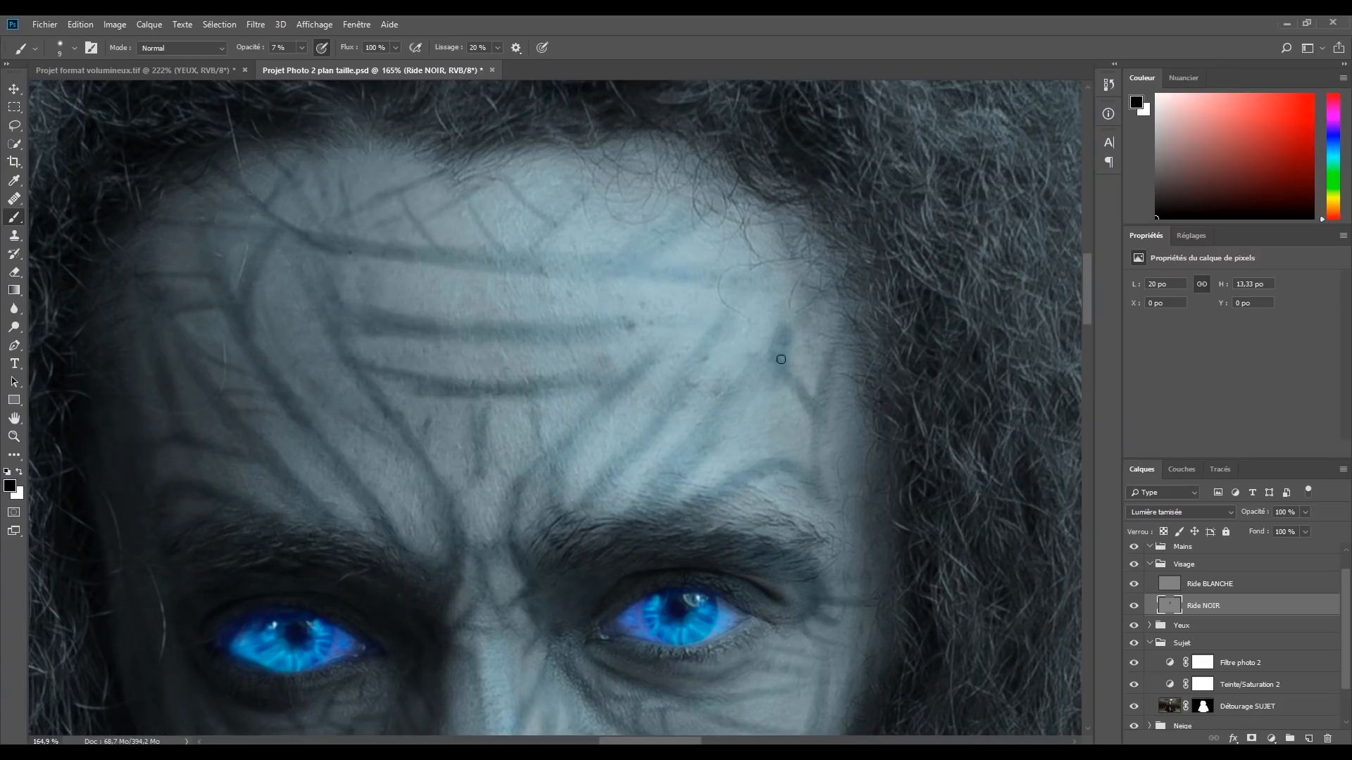
left_click_drag(755, 381, 725, 424)
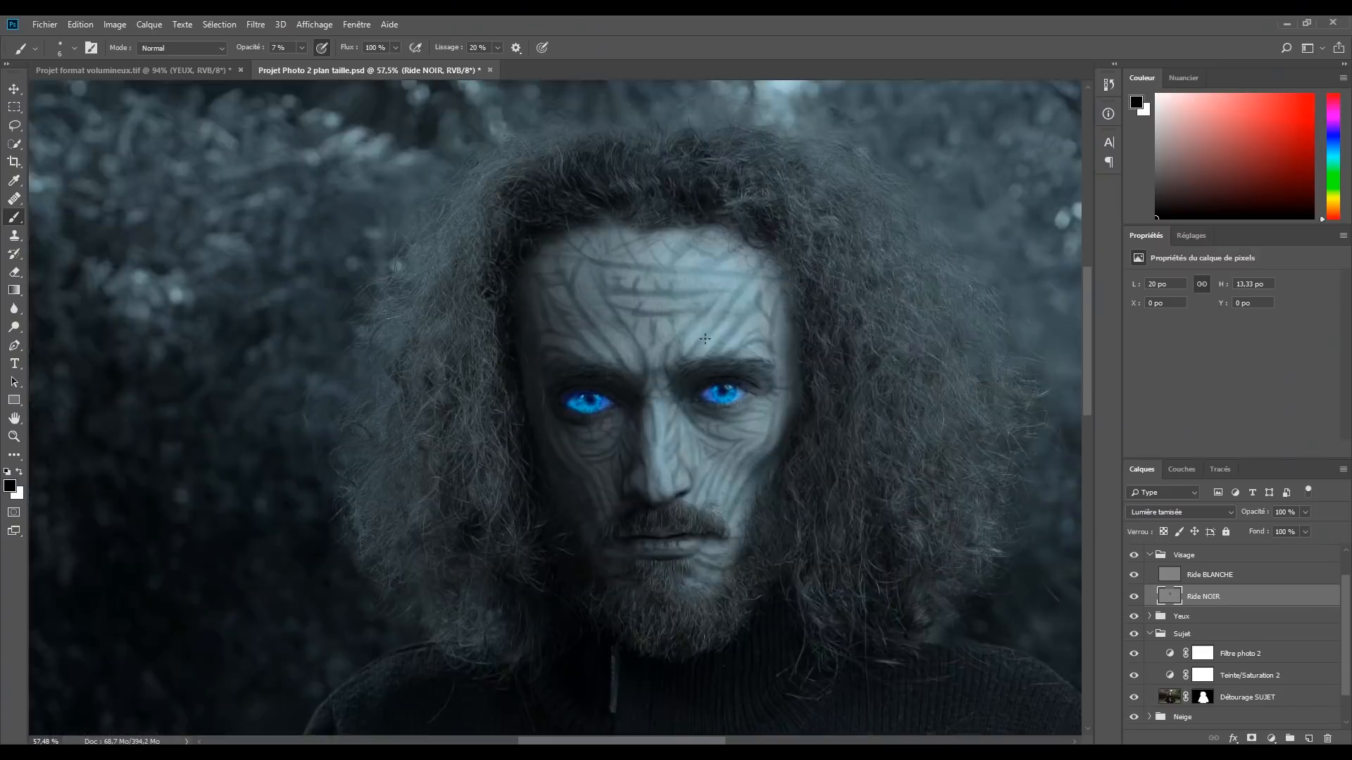
Examine the painted wrinkles on the face up close and in the whole portrait
scroll(626, 395, "up", 10)
scroll(284, 533, "down", 6)
scroll(521, 486, "up", 6)
scroll(928, 415, "up", 4)
mouse_move(708, 370)
left_mouse_down()
mouse_move(848, 466)
mouse_move(949, 464)
left_mouse_up()
scroll(959, 401, "down", 5)
key("bracketright")
key("bracketright")
key("bracketright")
key("bracketright")
scroll(906, 366, "down", 6)
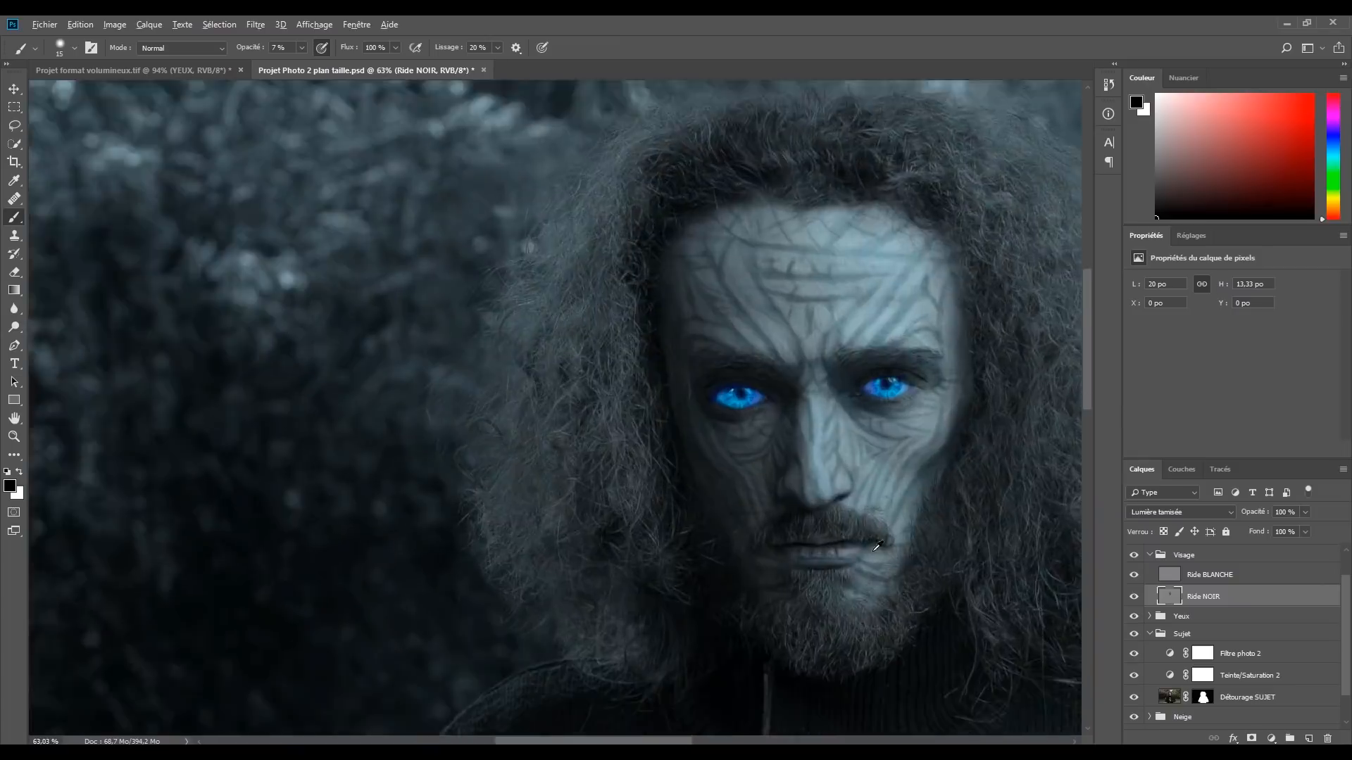
scroll(781, 454, "up", 3)
scroll(744, 575, "down", 3)
scroll(235, 443, "up", 2)
scroll(235, 443, "down", 4)
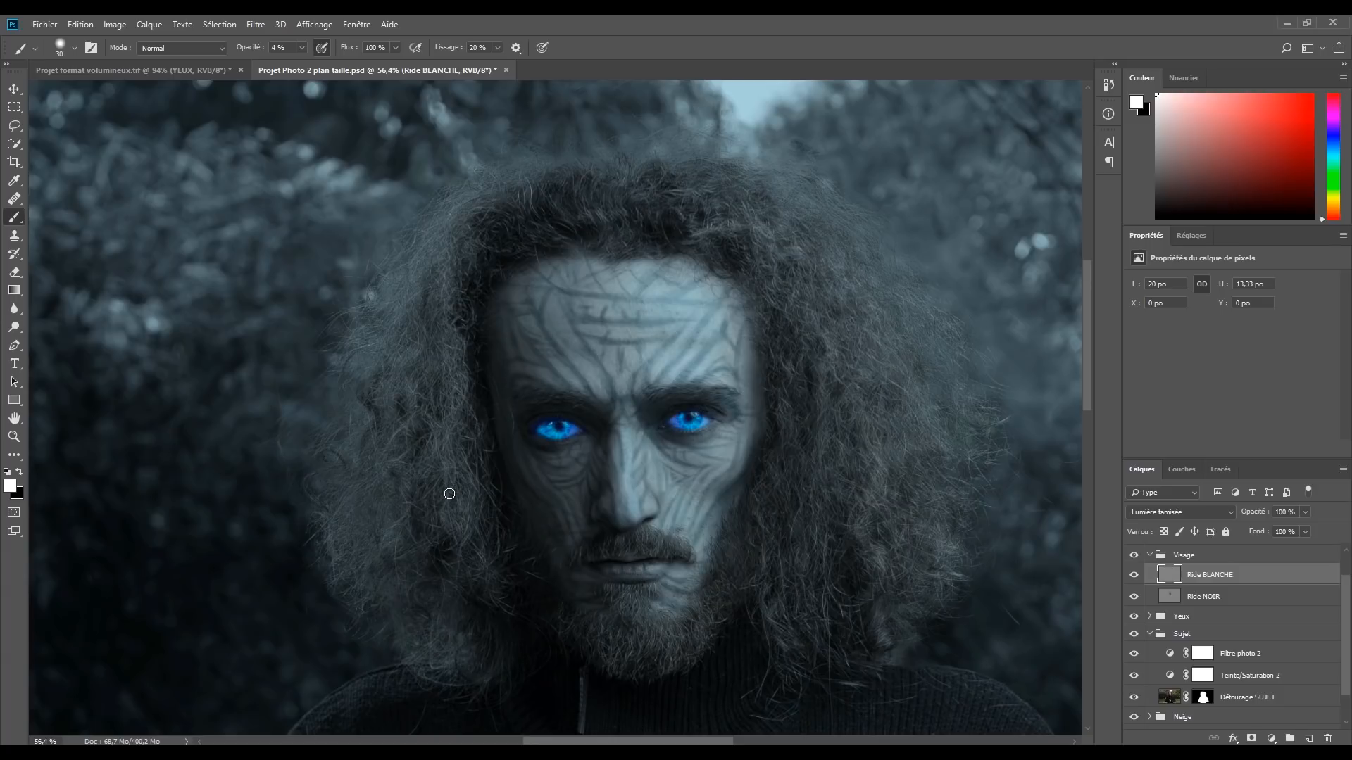
scroll(532, 482, "down", 5)
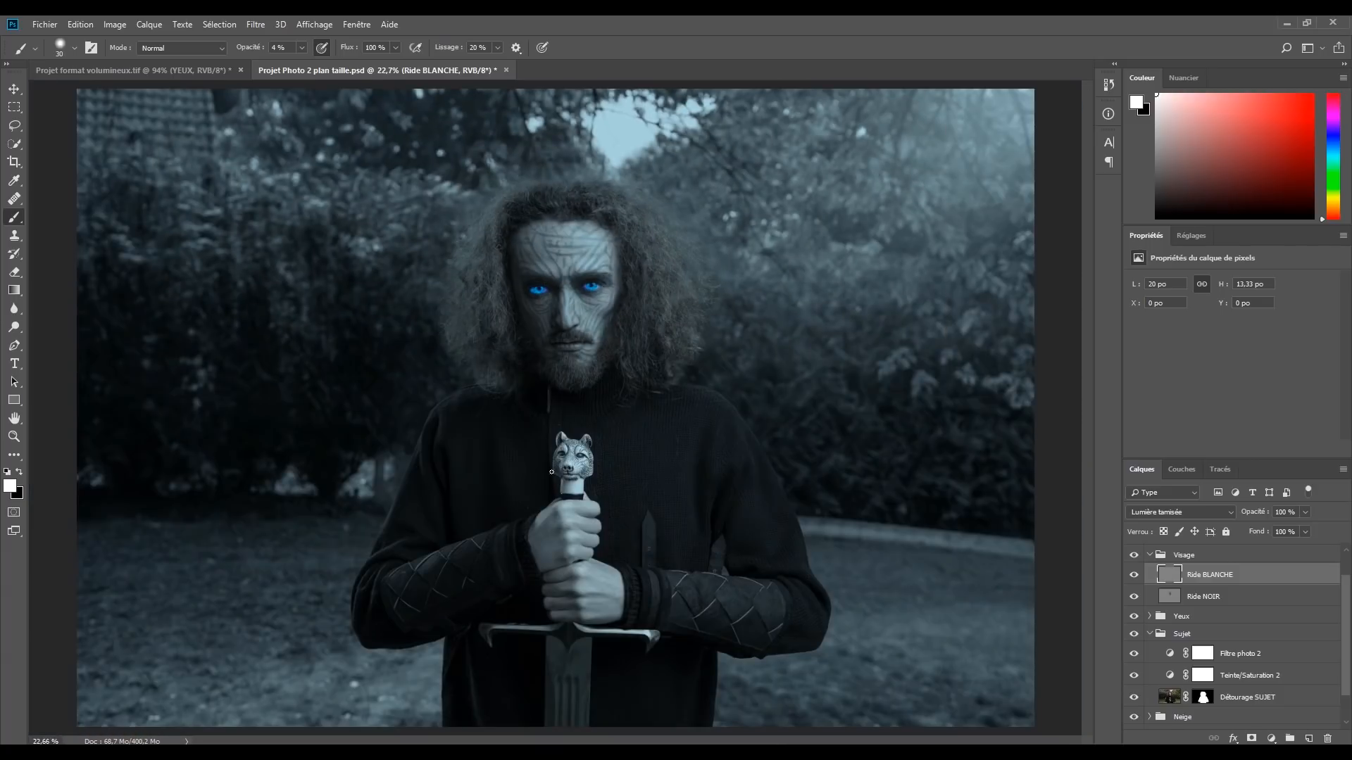
Duplicate the Ride NOIR layer and set the copy's opacity to 55%
left_click(1216, 595)
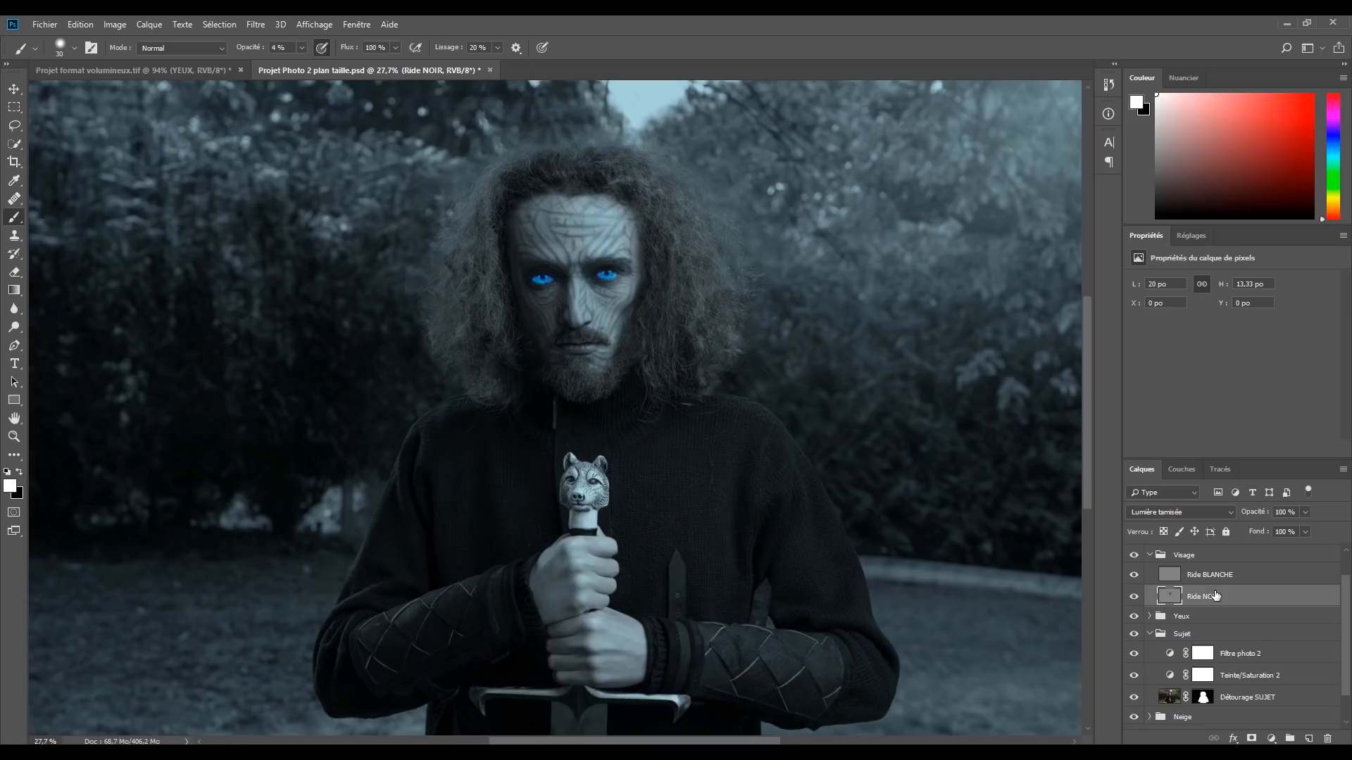
key("ctrl+j")
key("v")
key("ctrl+plus")
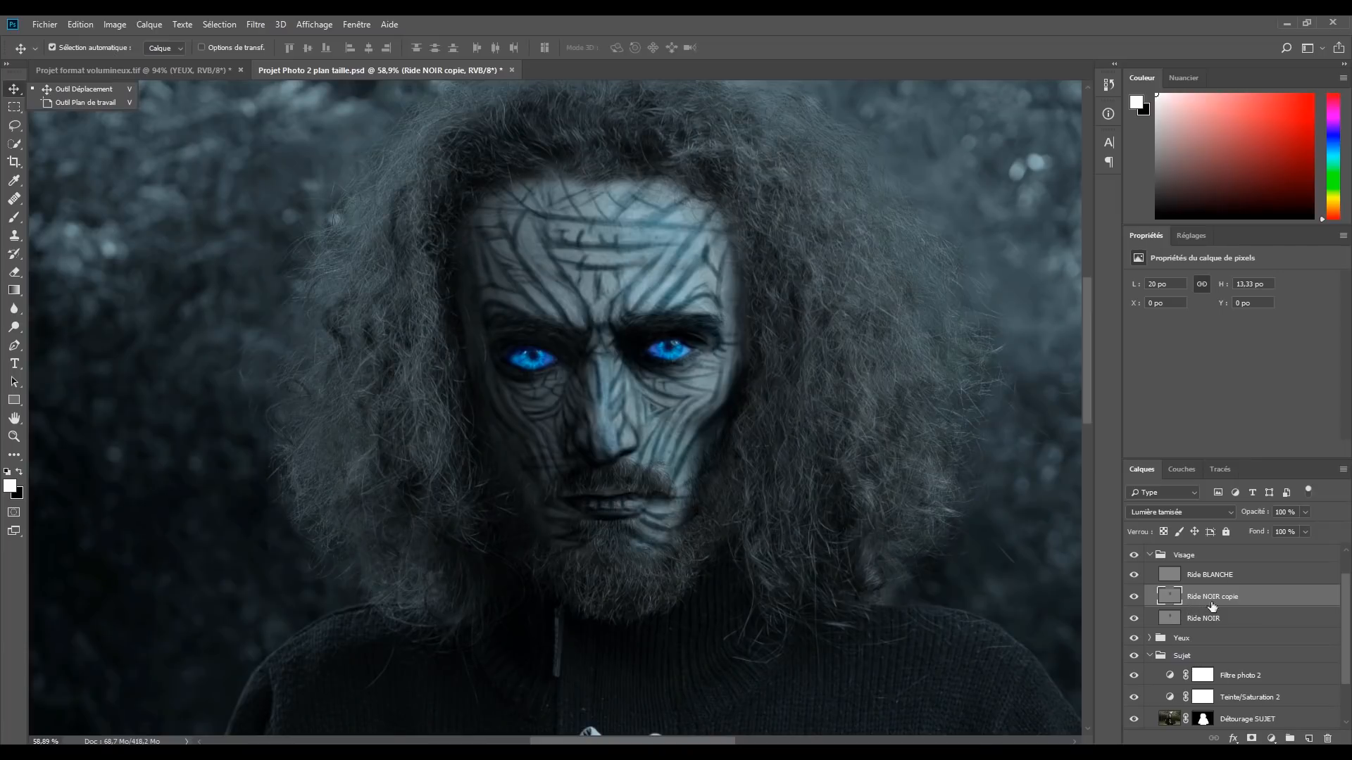
left_click_drag(1249, 513, 1229, 513)
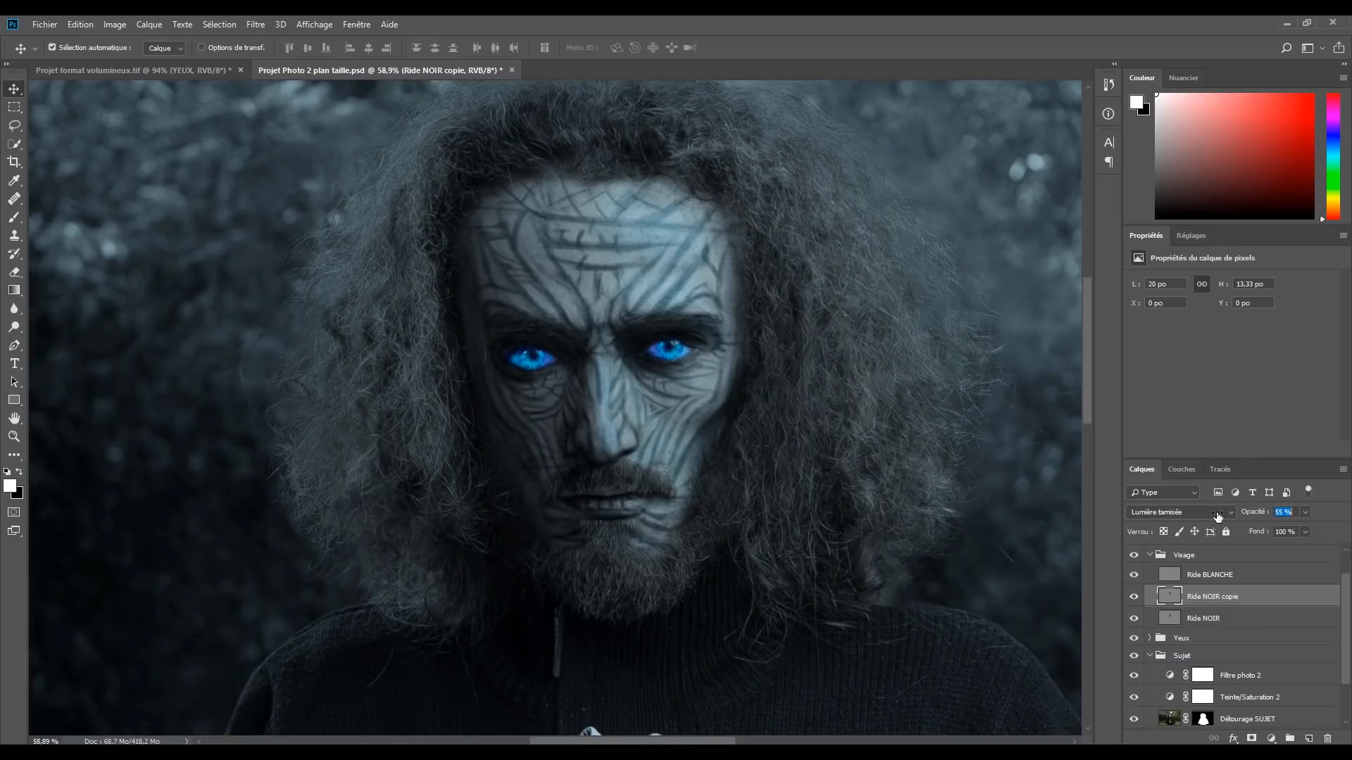
Compare the face with and without the duplicated dark wrinkle layer, including in the full image
left_click(1135, 598)
left_click(1135, 598)
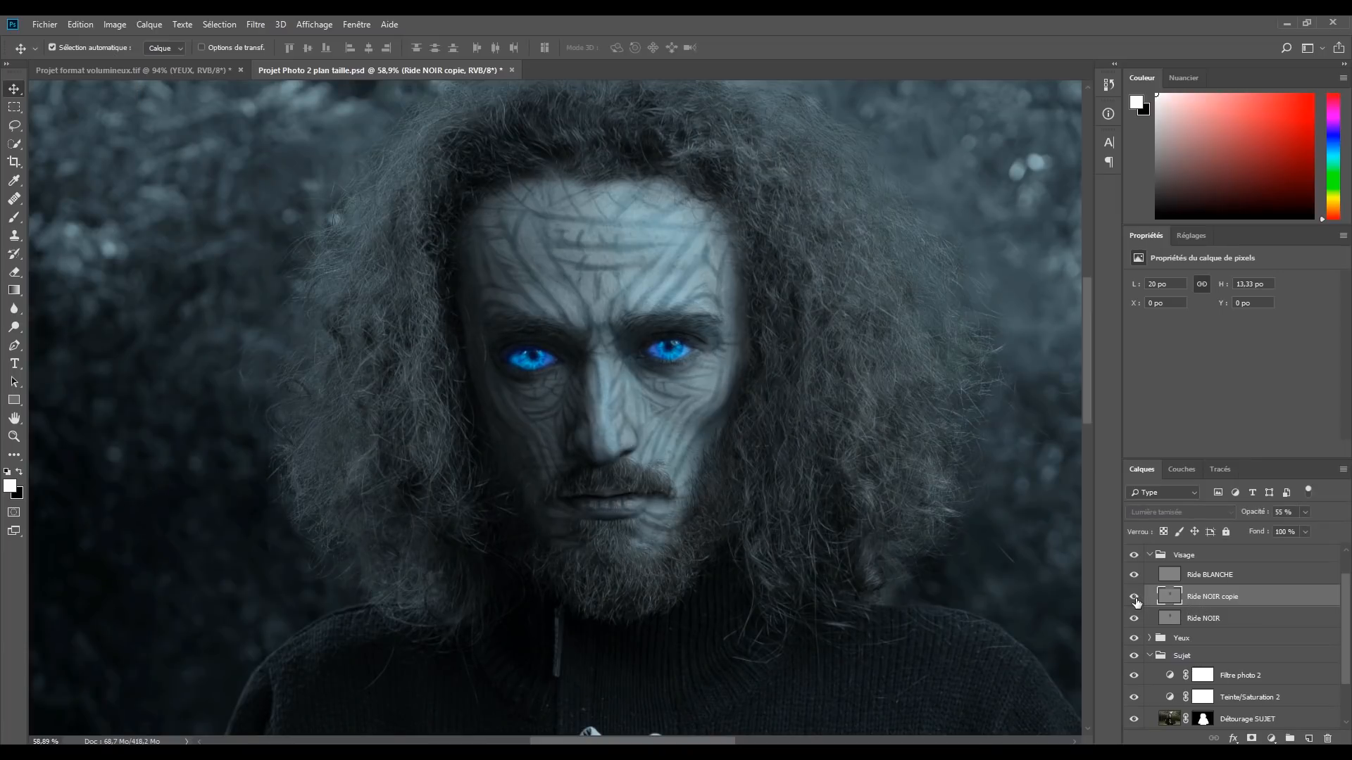
scroll(590, 427, "down", 3)
scroll(590, 427, "down", 2)
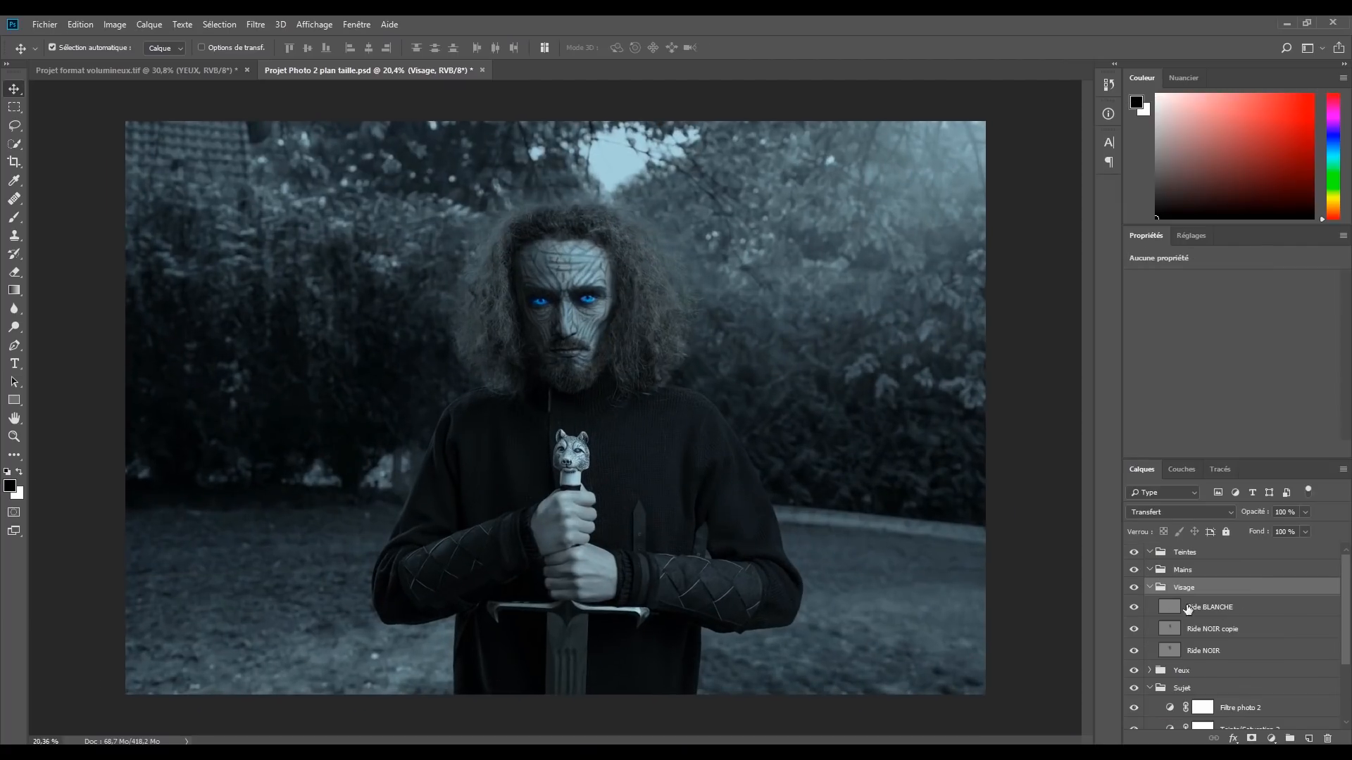
Collapse the Visage group and create a Lumière tamisée layer filled with 50% neutral gray in the Mains group
left_click(1149, 588)
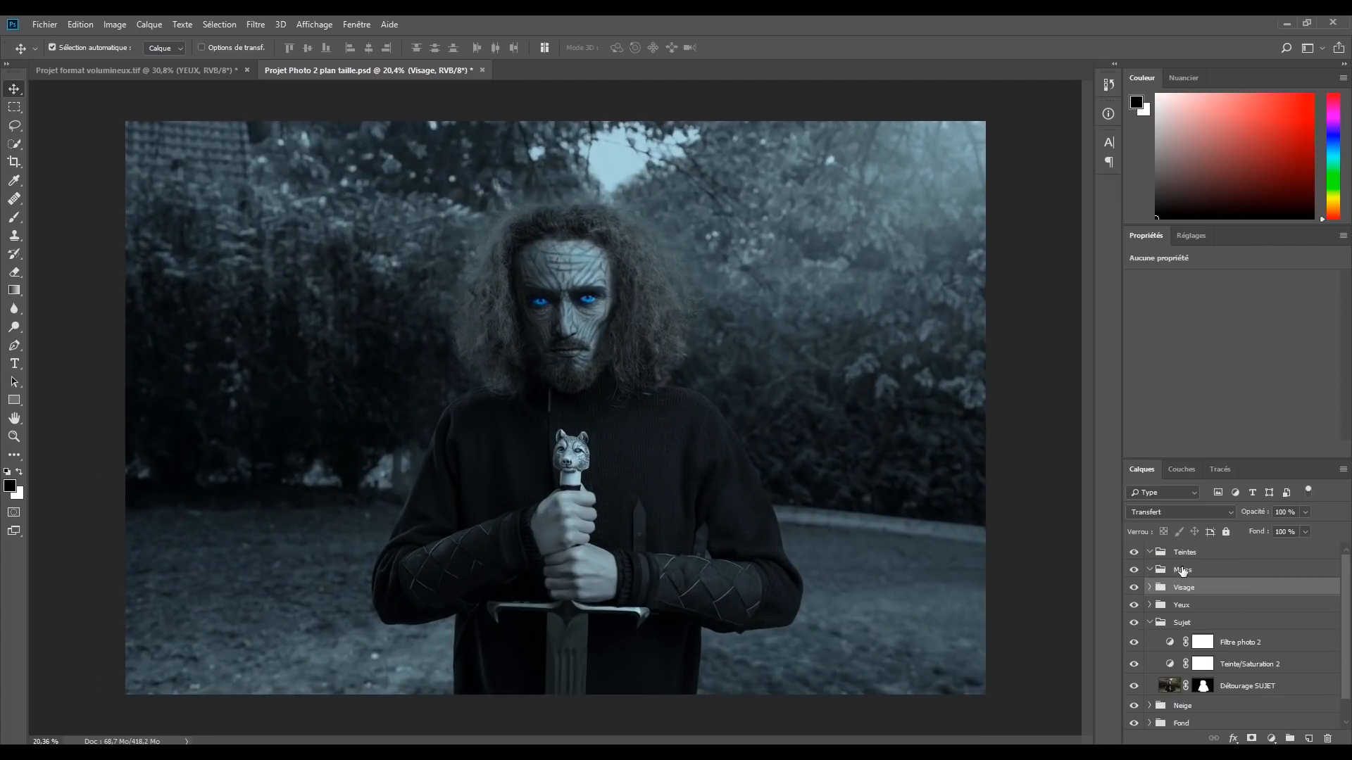
left_click(1182, 571)
left_click(1309, 739, "alt")
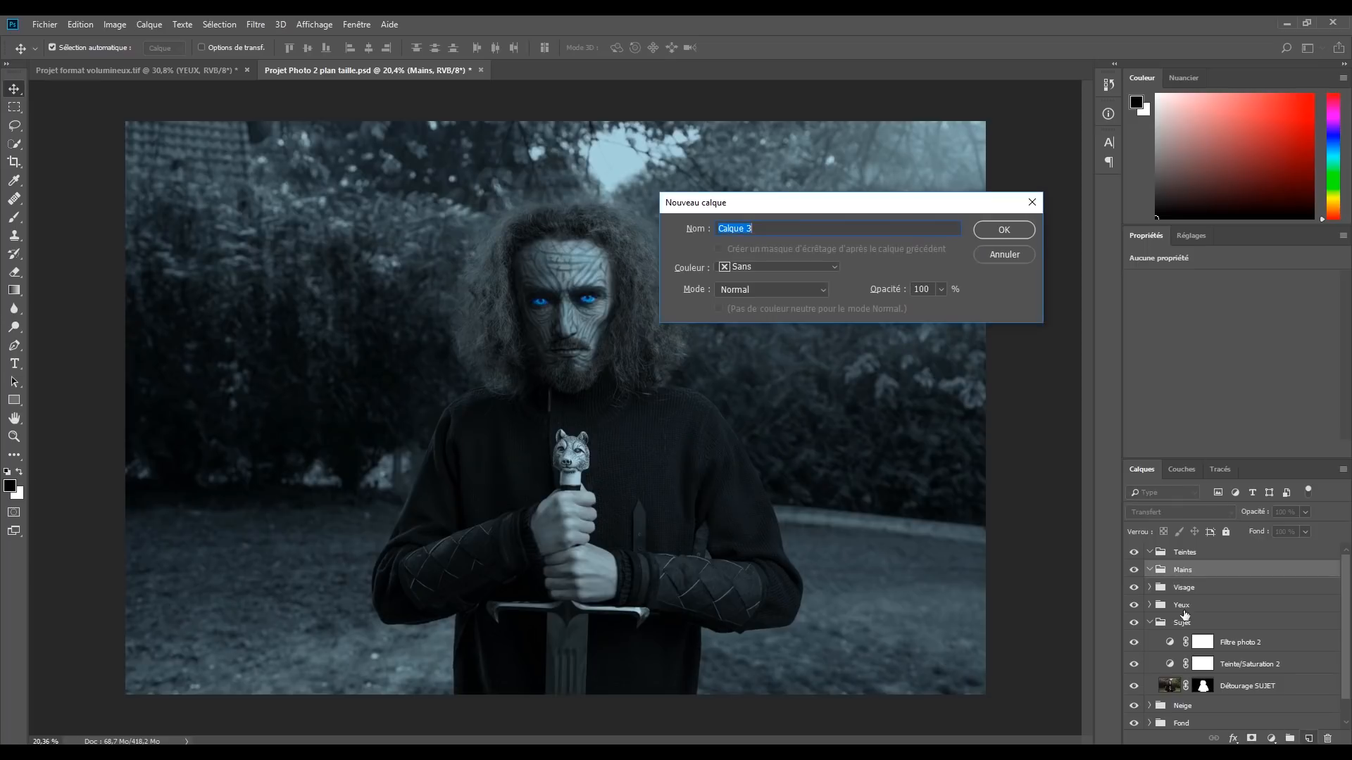
left_click(767, 290)
left_click(762, 496)
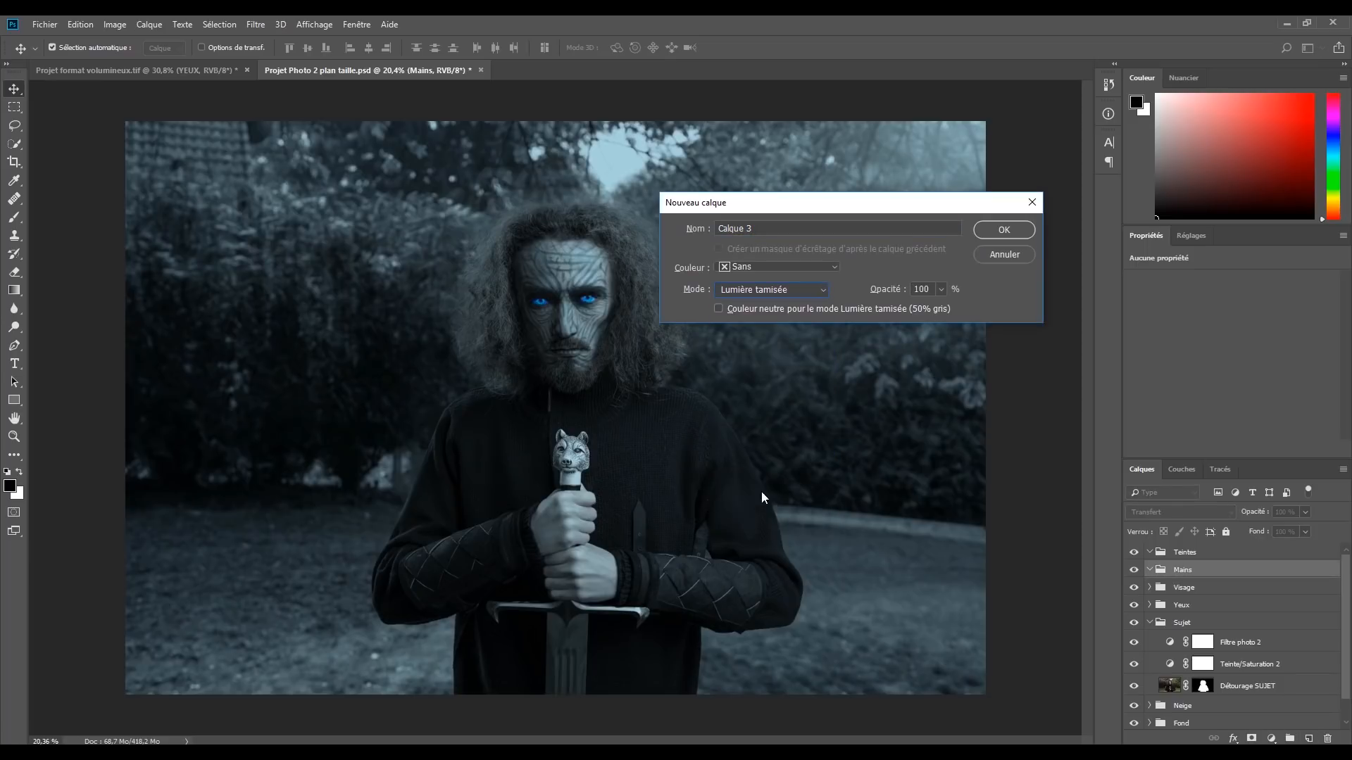
left_click(718, 309)
left_click(1004, 225)
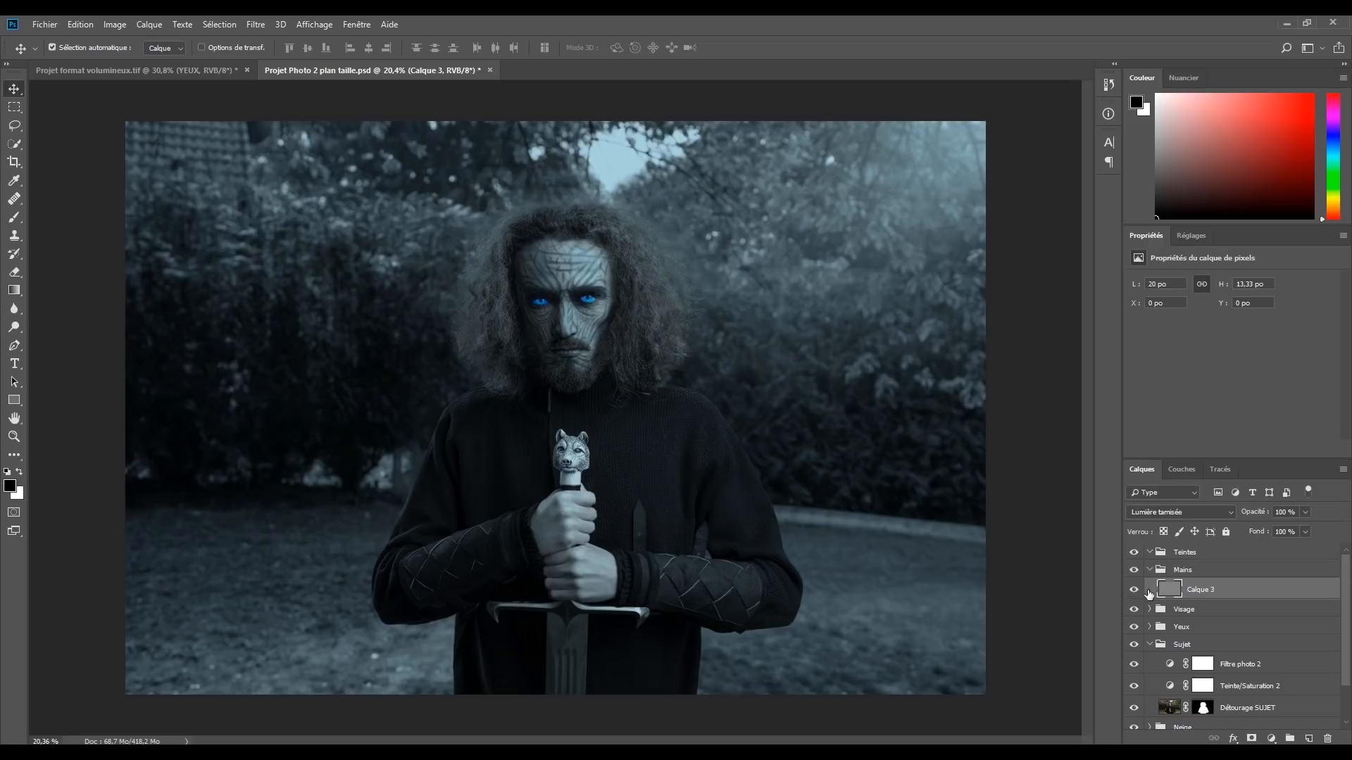
Paint dark shading between the knuckles and tendons of both hands with a soft black brush at 6% opacity
scroll(599, 404, "up", 7)
key("b")
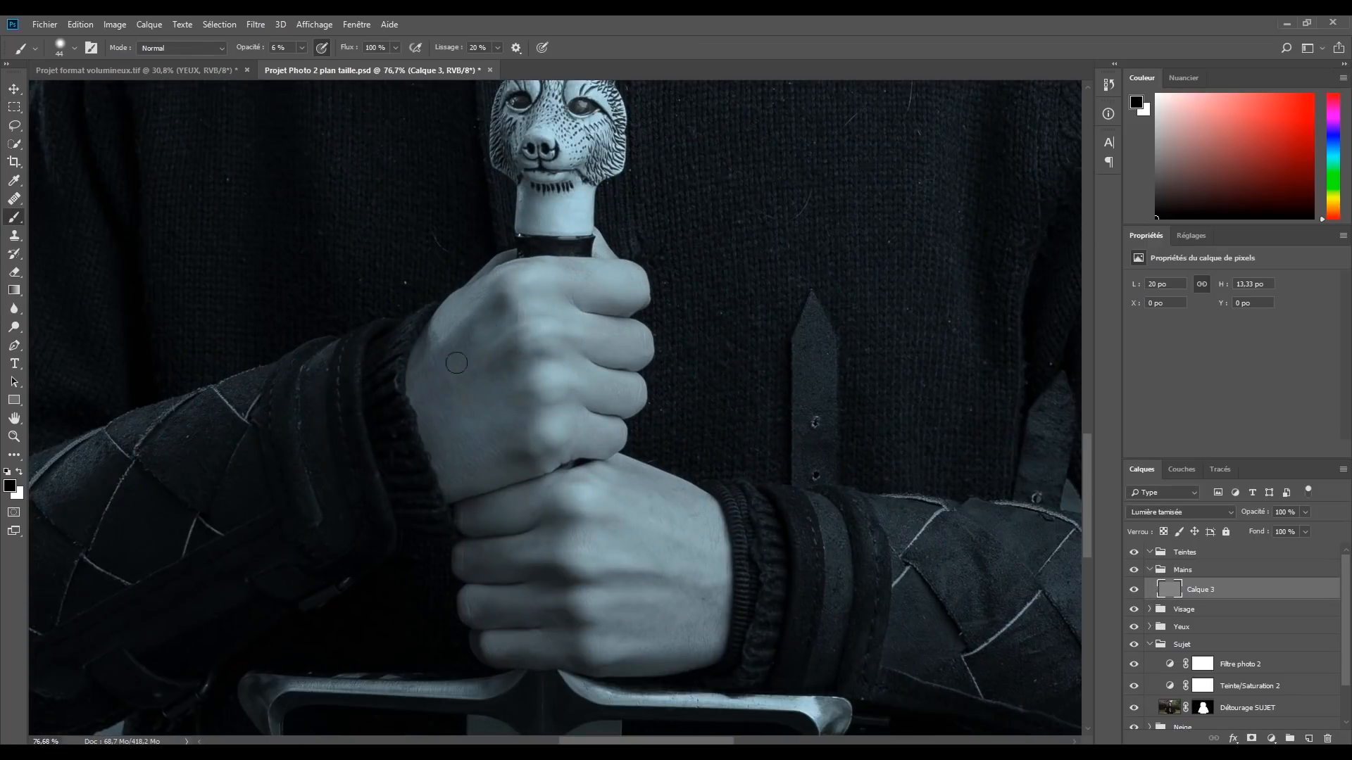
scroll(566, 505, "up", 2)
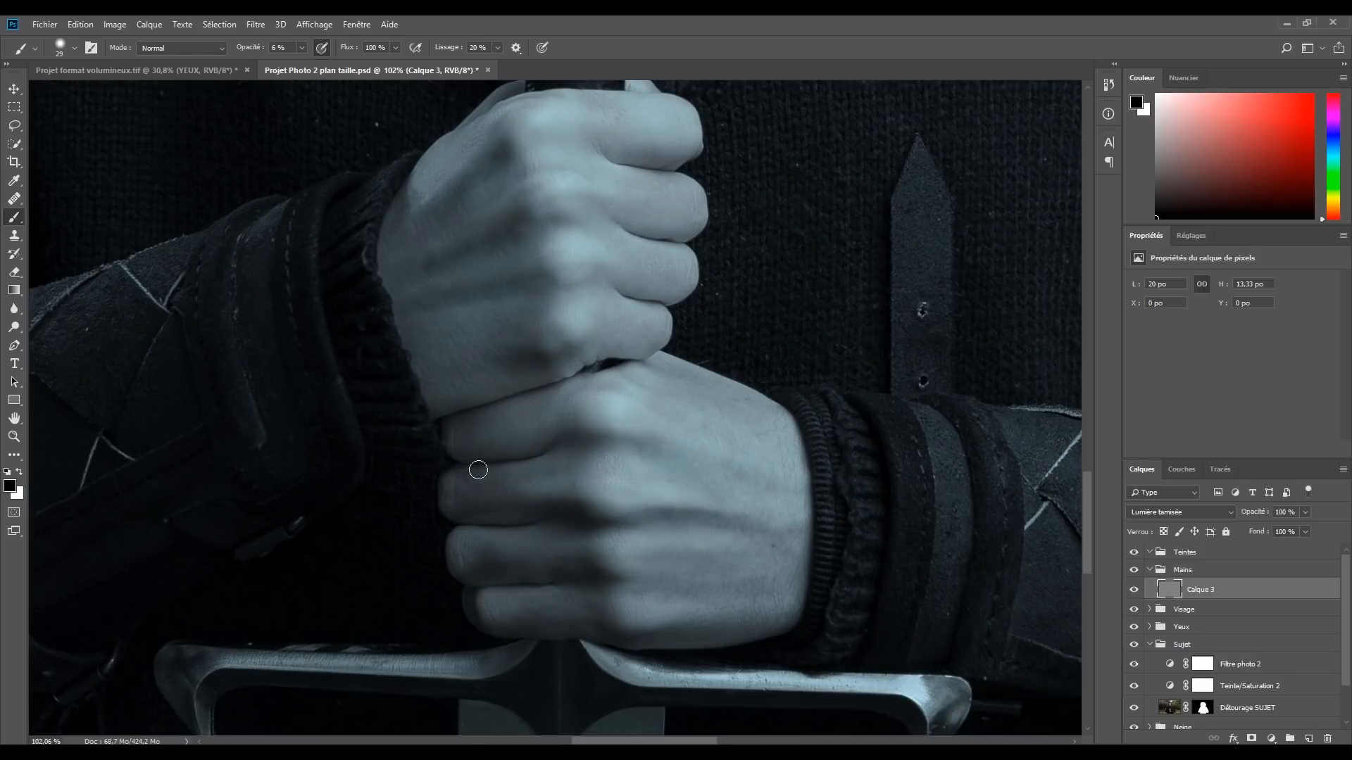
left_click_drag(686, 423, 747, 451)
Paint thin dark veins across the back of the lower hand with the brush reduced to 11 px and 4% opacity
scroll(666, 495, "up", 2)
key("bracketleft")
key("bracketleft")
key("bracketleft")
left_click_drag(245, 49, 243, 51)
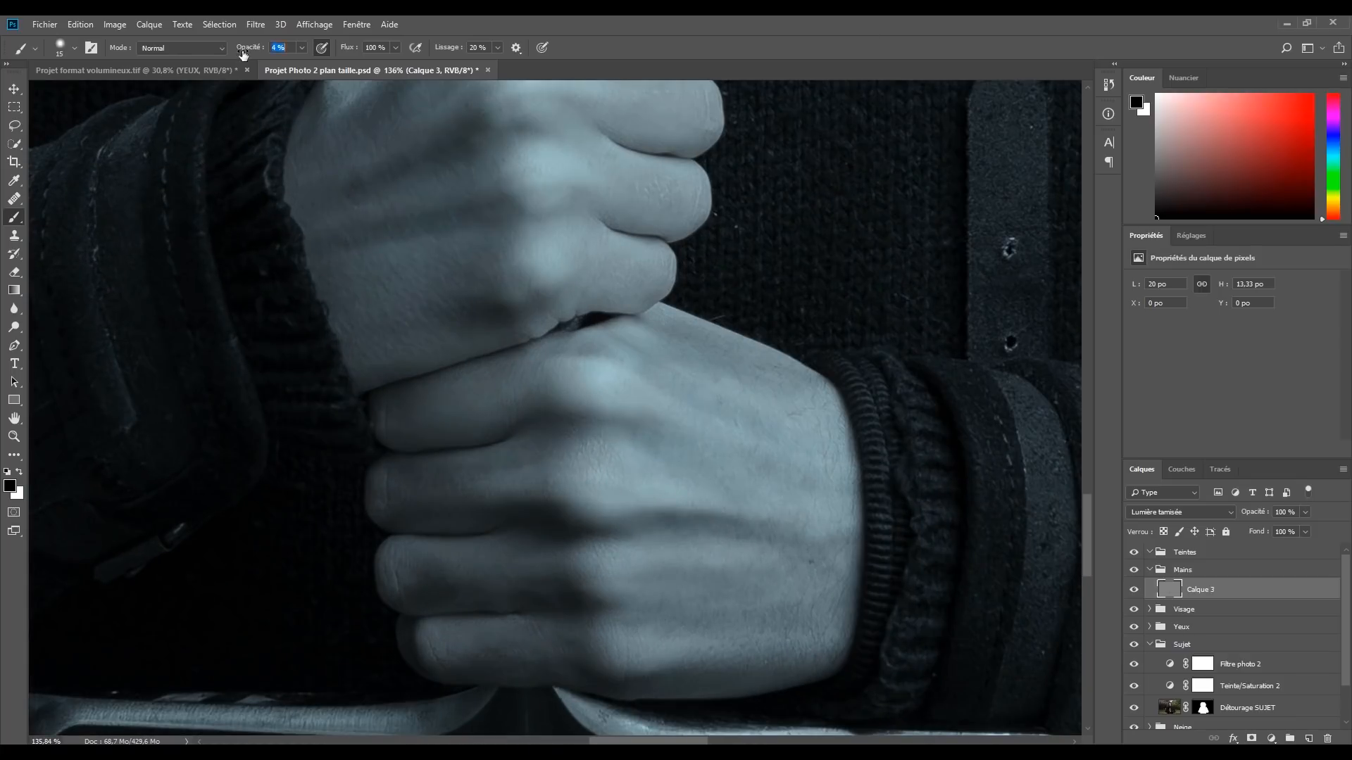
left_click_drag(697, 482, 727, 473)
key("bracketleft")
key("bracketleft")
key("bracketleft")
key("bracketleft")
left_click_drag(626, 533, 797, 586)
right_click(633, 593)
key("Escape")
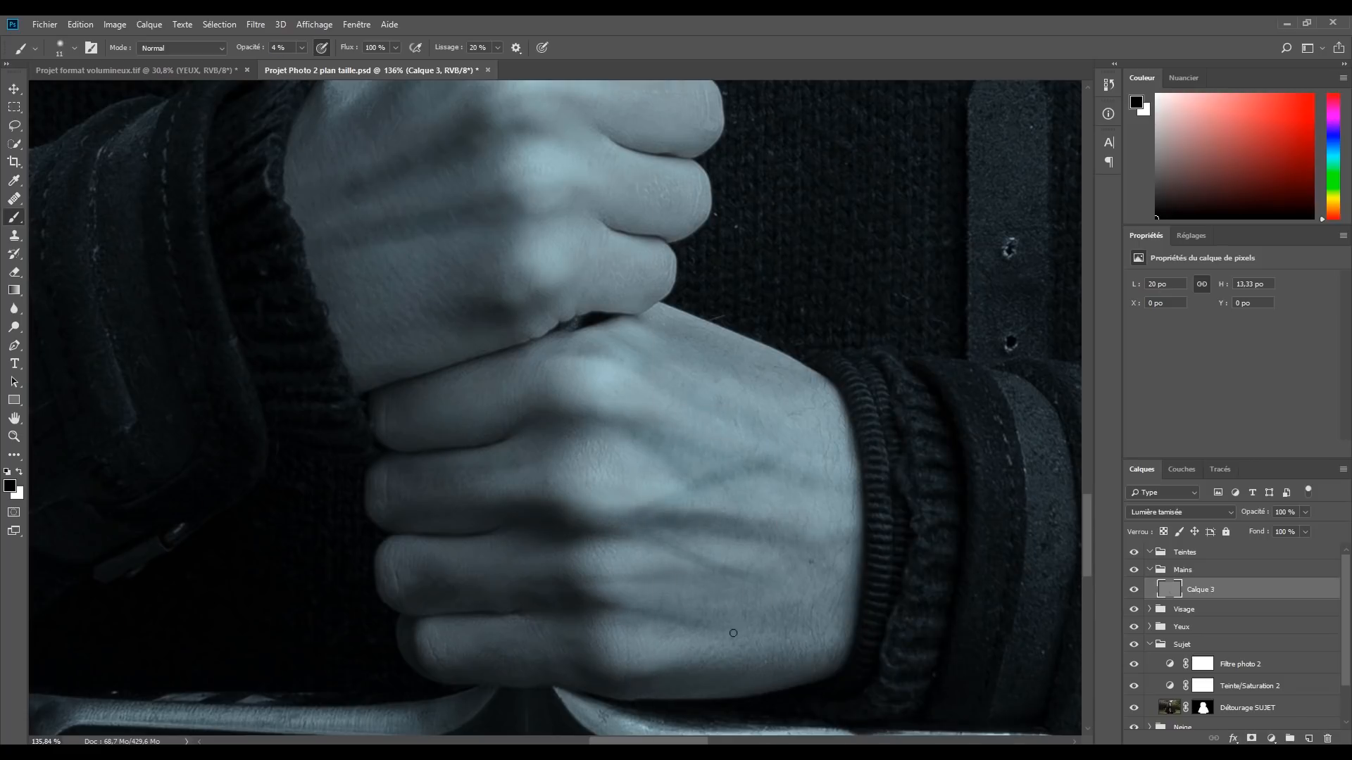
Deepen the lower hand's veins and paint matching dark ones on the upper hand with a 15 px brush at 5% opacity
scroll(780, 534, "up", 1)
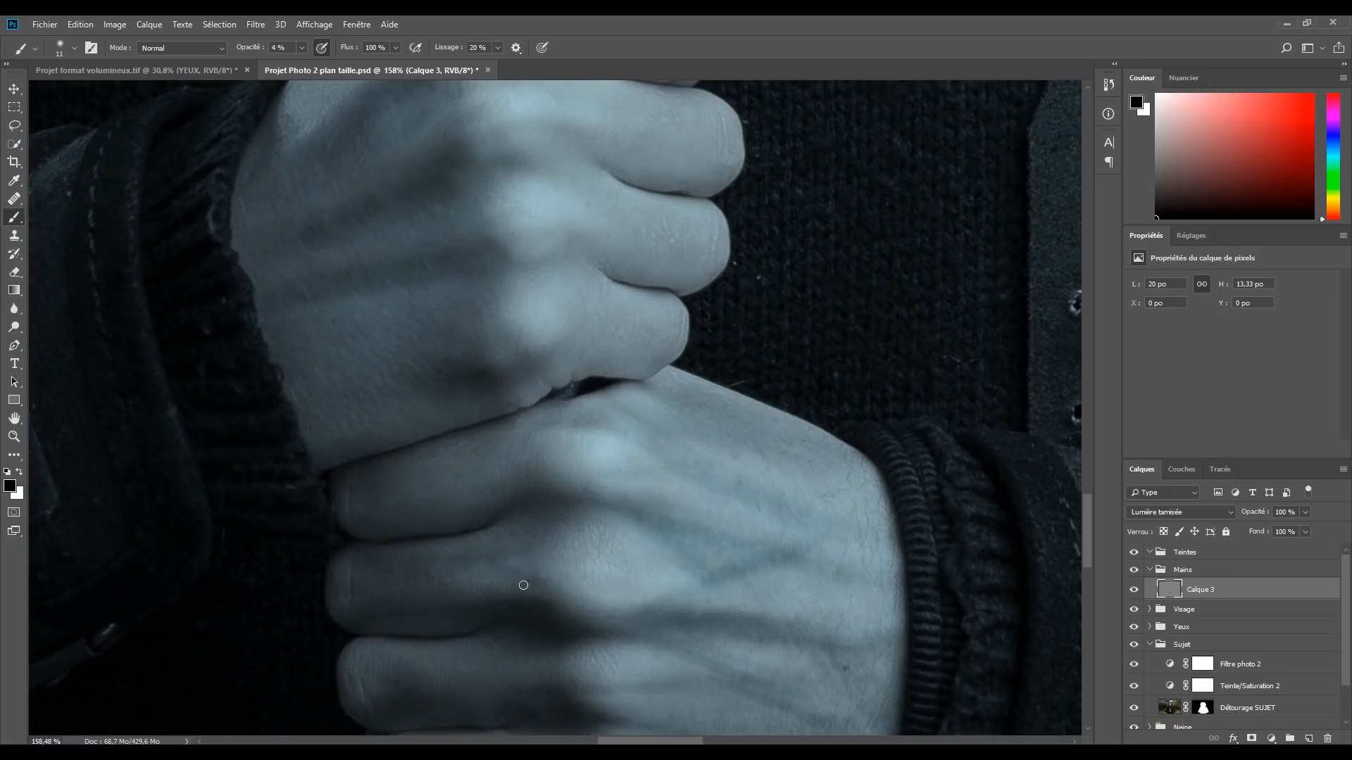
scroll(485, 583, "down", 2)
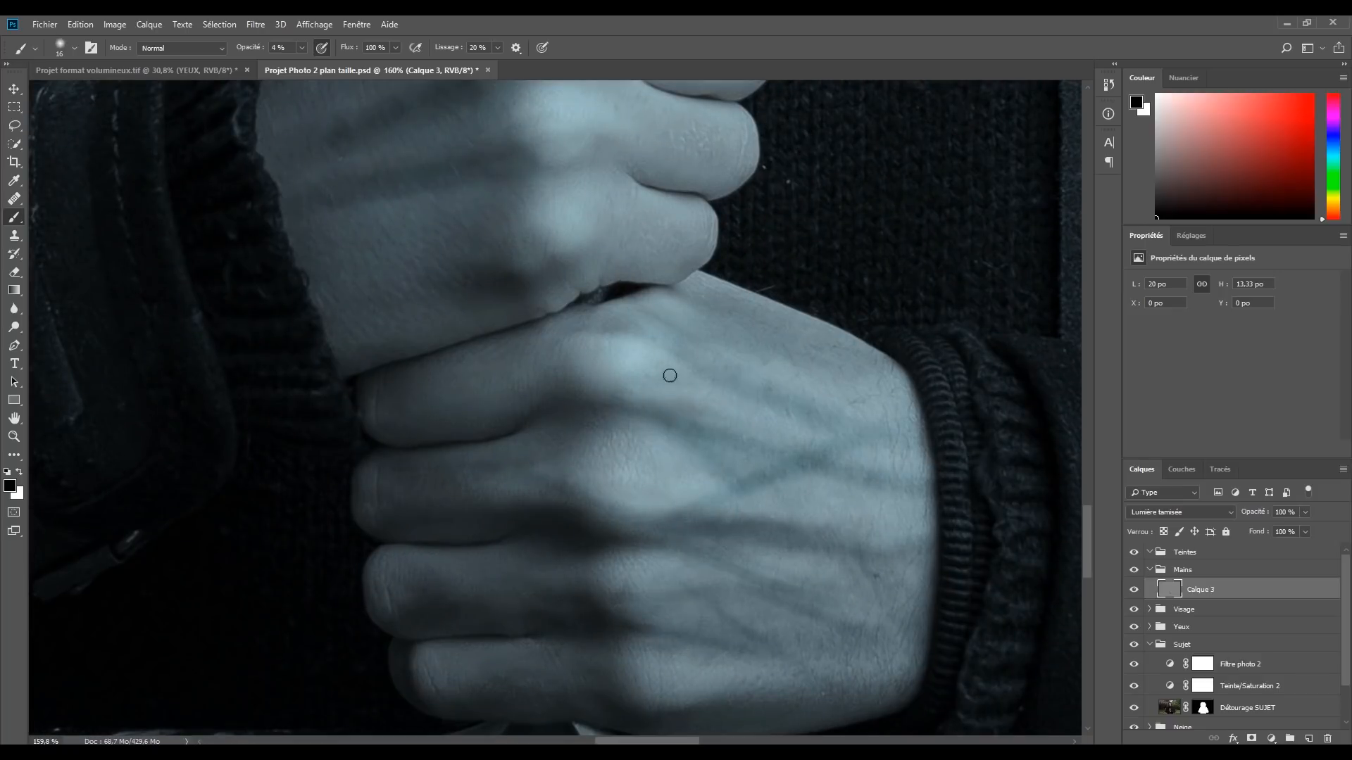
key("bracketleft")
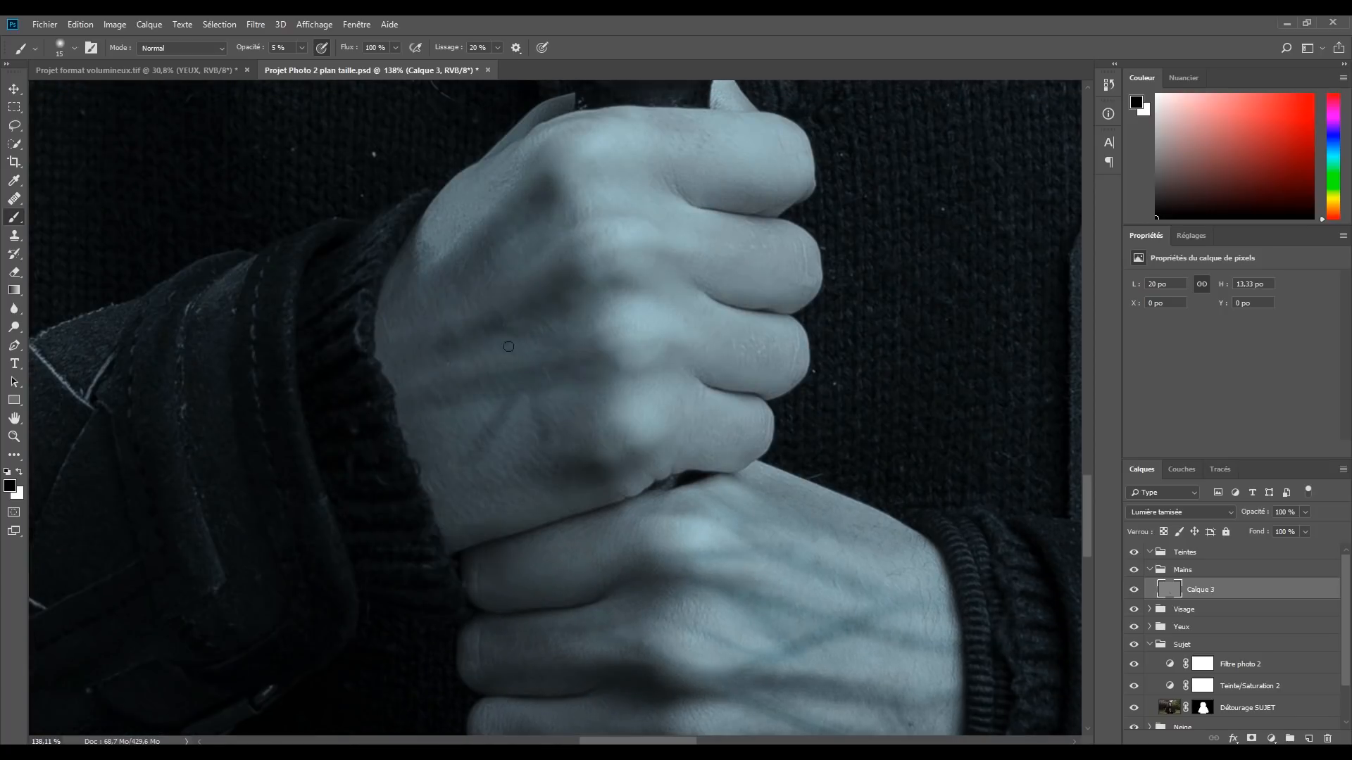
mouse_move(680, 356)
left_mouse_down()
mouse_move(708, 383)
mouse_move(655, 367)
mouse_move(742, 387)
left_mouse_up()
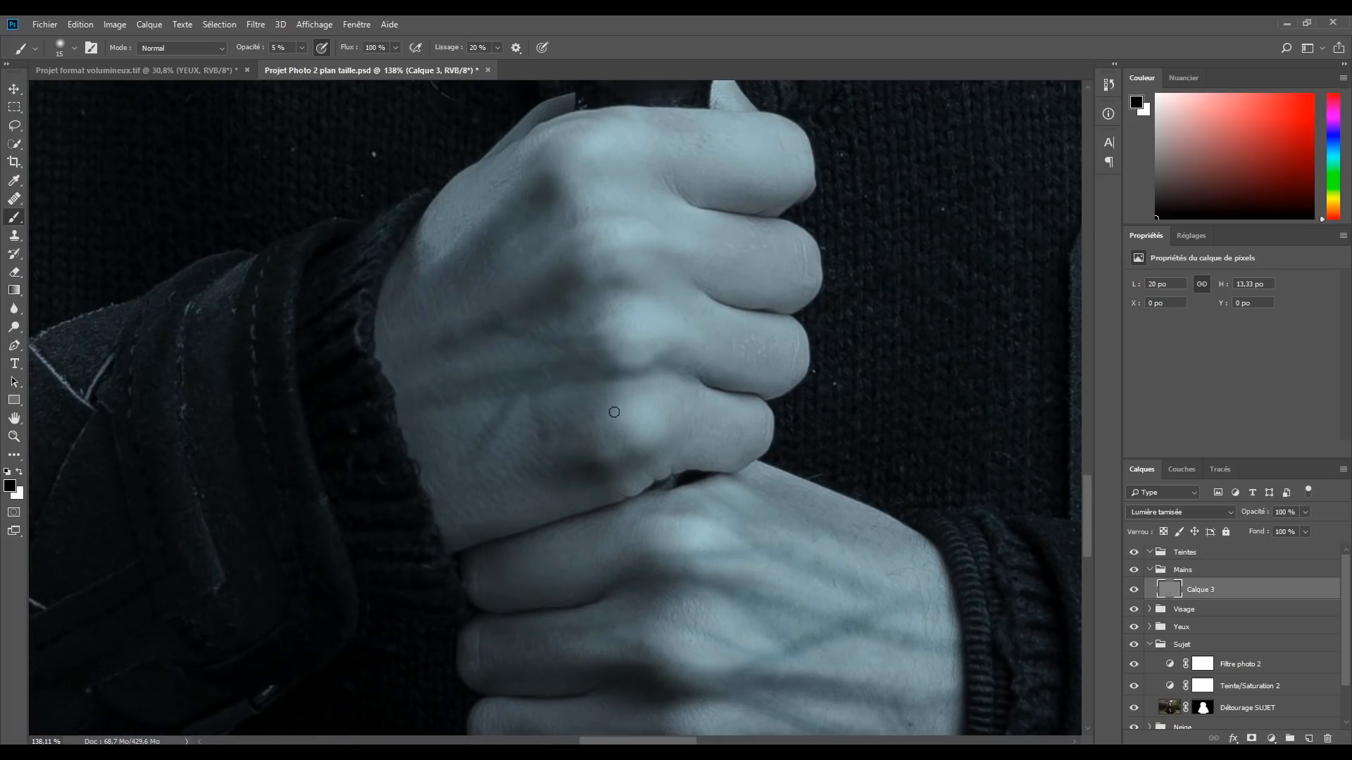
scroll(451, 415, "up", 2)
right_click(667, 286, "alt")
left_click_drag(667, 287, 725, 311)
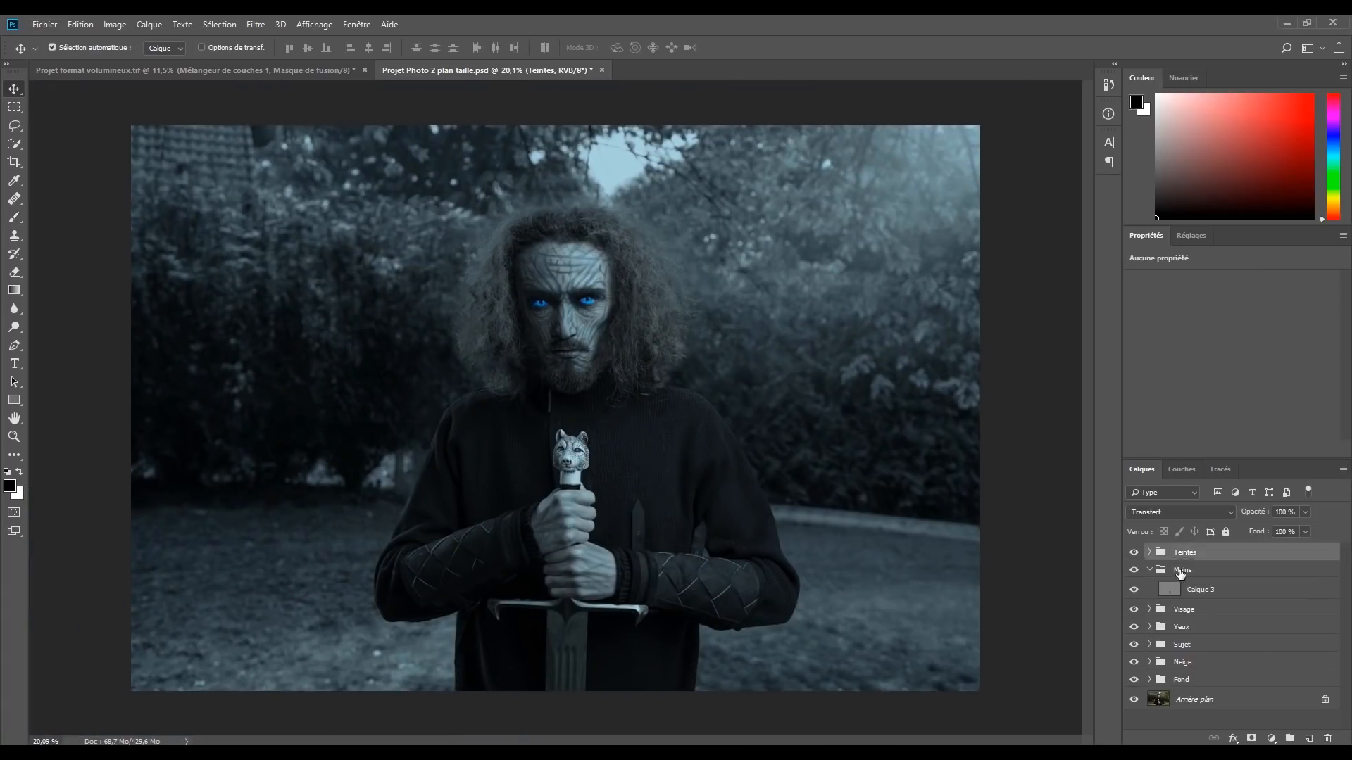
Collapse the Mains group and add a Mélangeur de couches adjustment above Teintes with Bleu at -21% for the Rouge output
left_click(1159, 570)
left_click(1152, 569)
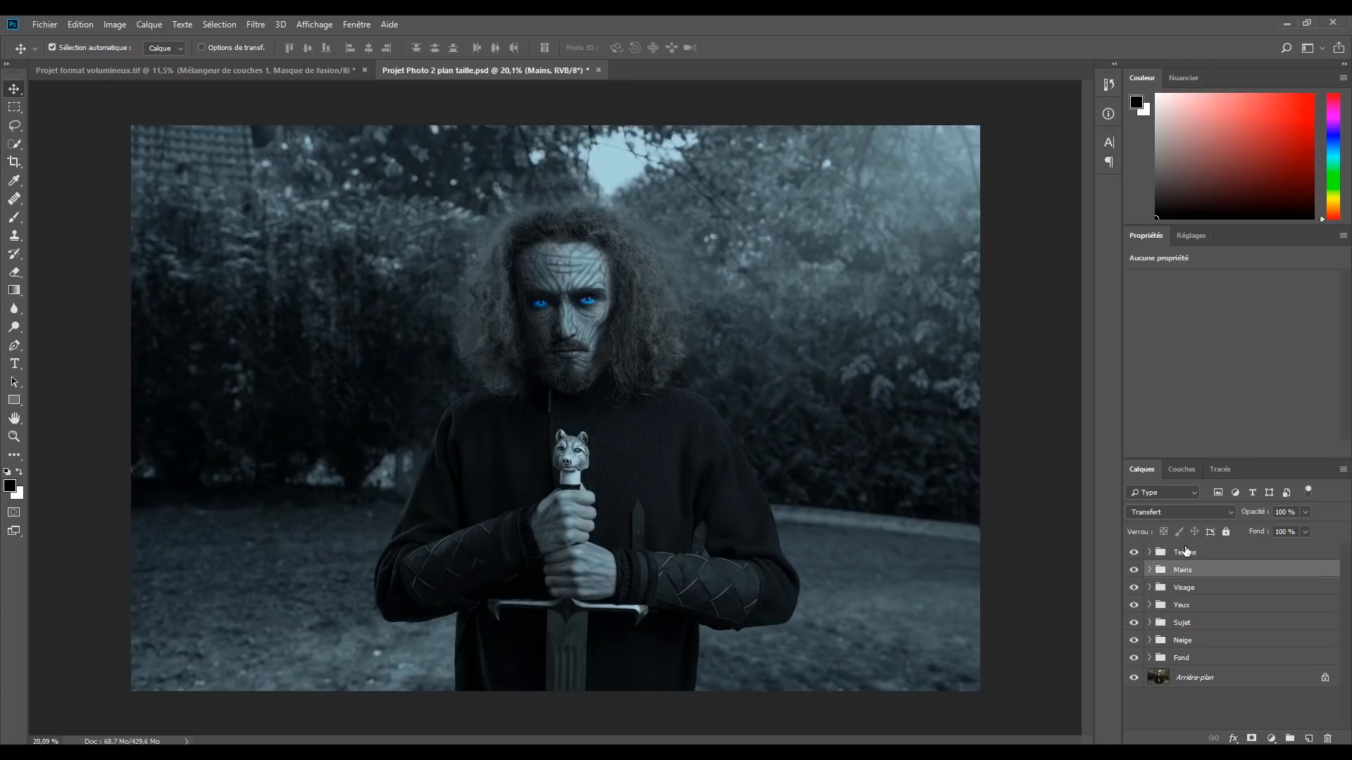
left_click(1176, 554)
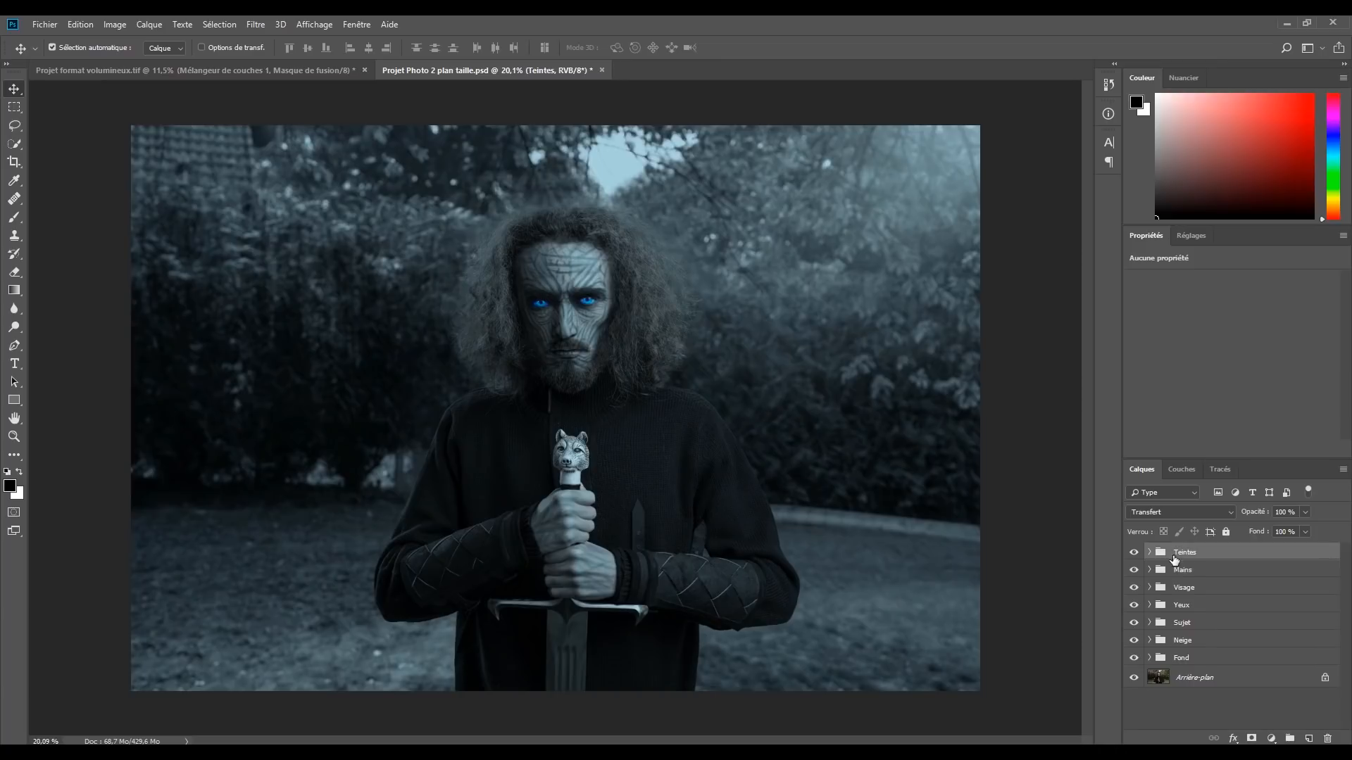
left_click(1272, 737)
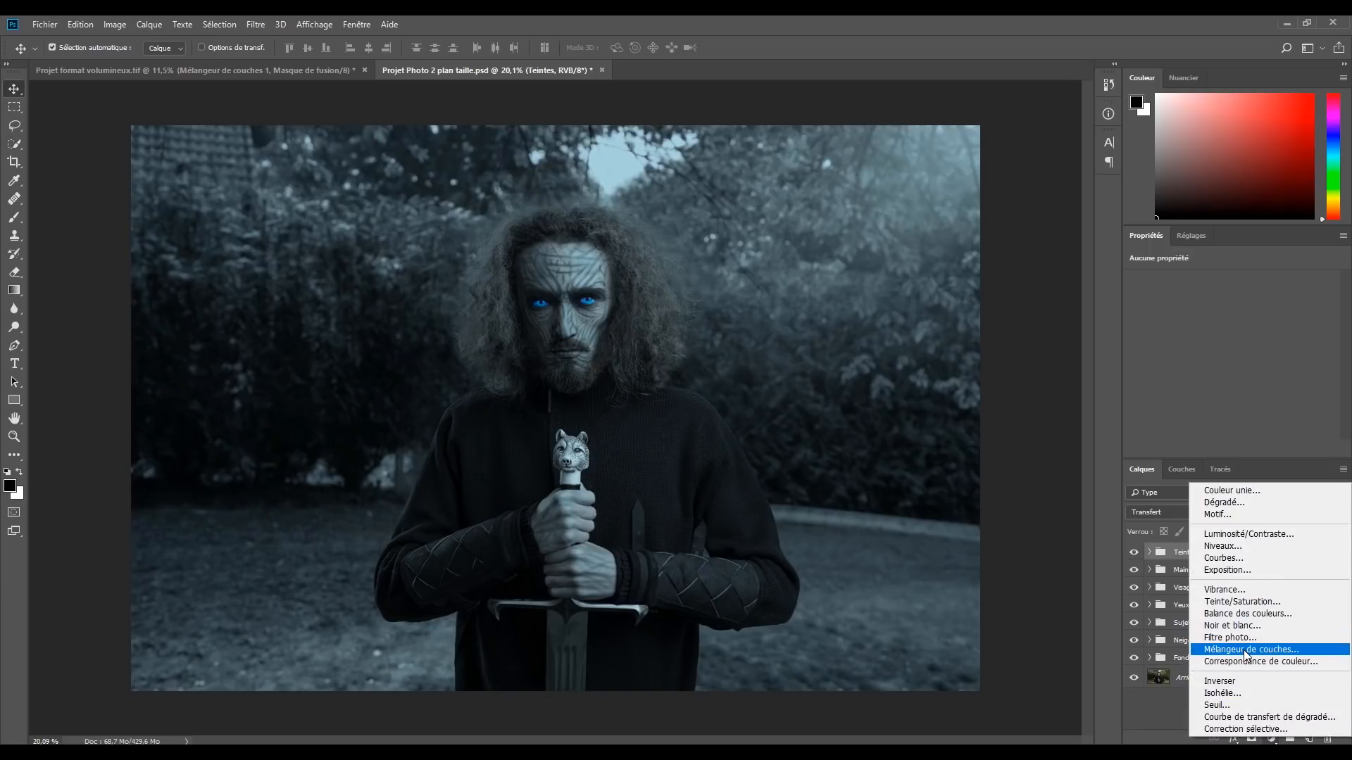
left_click(1246, 649)
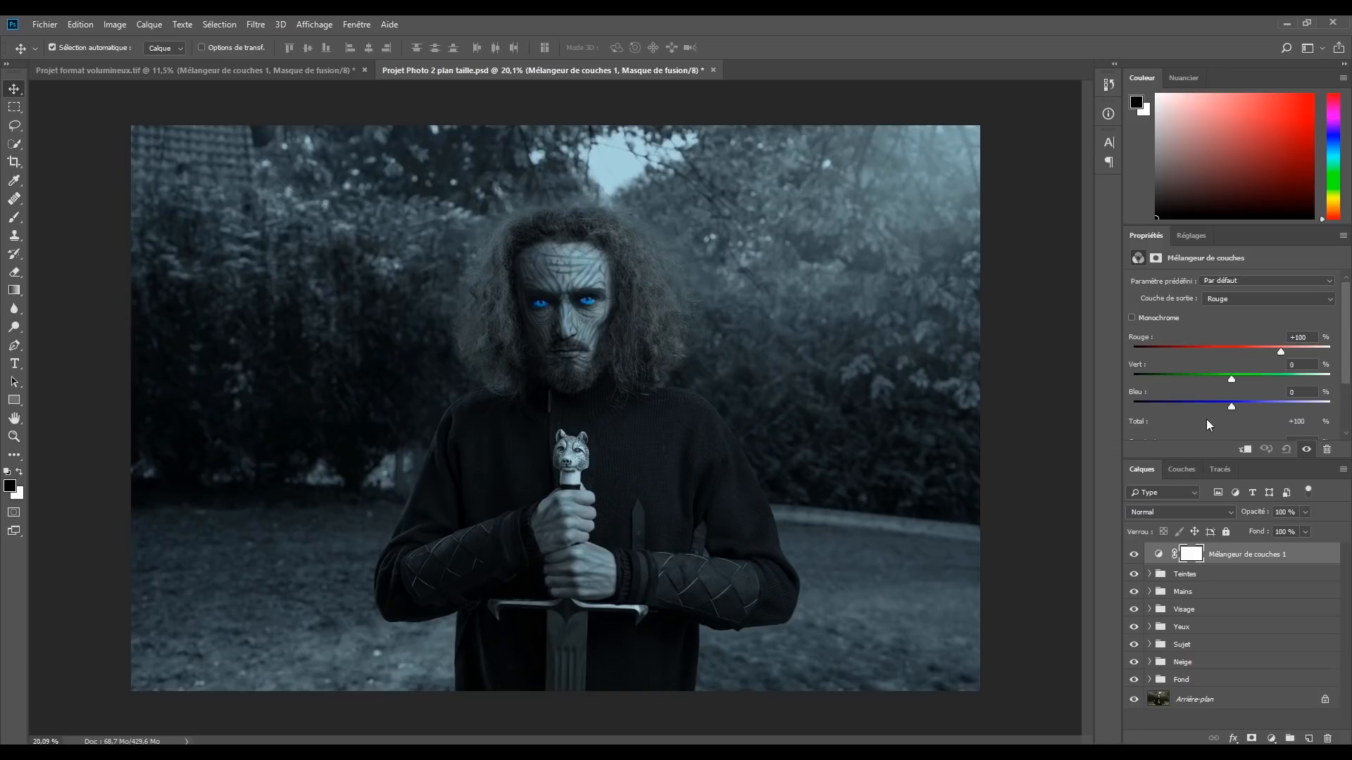
left_click_drag(1228, 404, 1221, 404)
key("ctrl+minus")
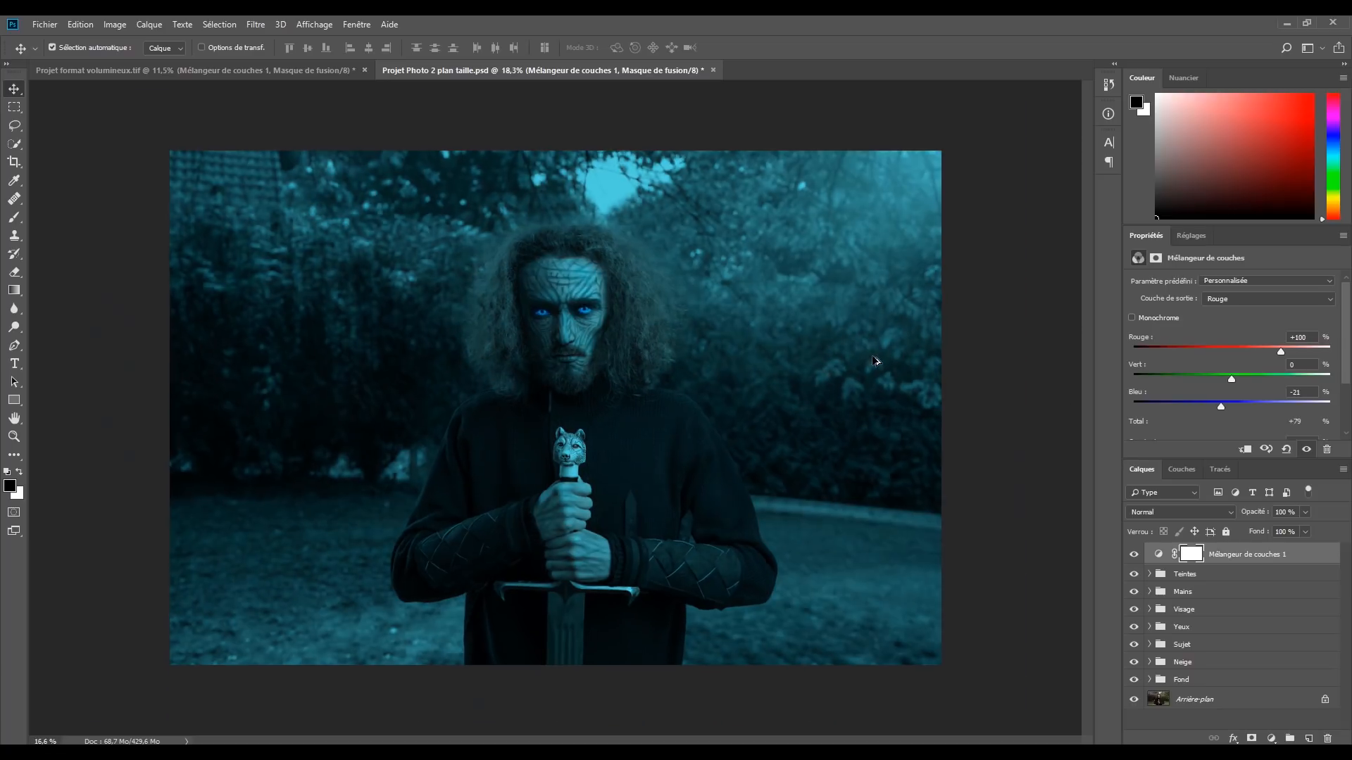
Set the Mélangeur de couches 1 layer's opacity to 82% and compare the image with and without it
left_click_drag(1264, 513, 1256, 517)
scroll(820, 421, "up", 3)
left_click(1133, 555)
left_click(1132, 555)
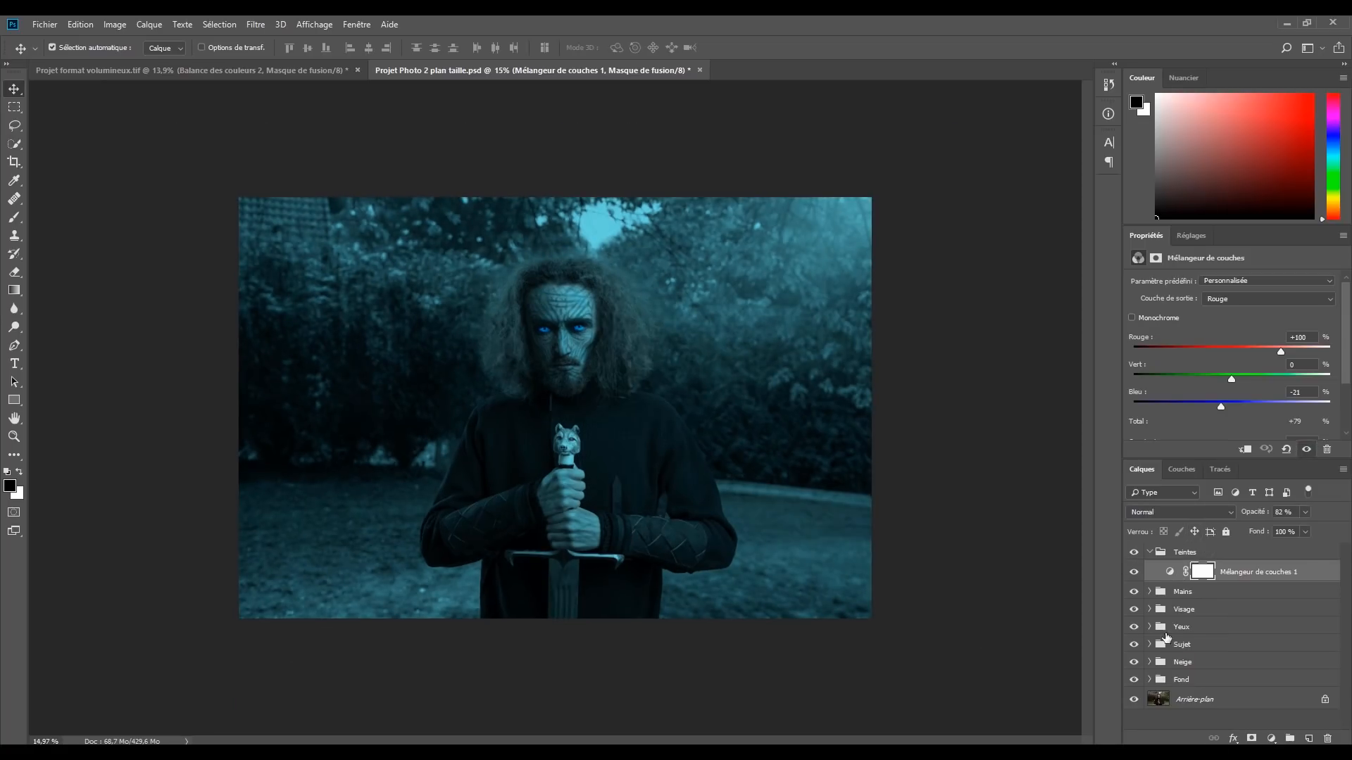
Add a Balance des couleurs adjustment above Mélangeur de couches 1 with Tons moyens at Cyan/Rouge +9, Magenta/Vert +1 and Jaune/Bleu +3
left_click(1271, 738)
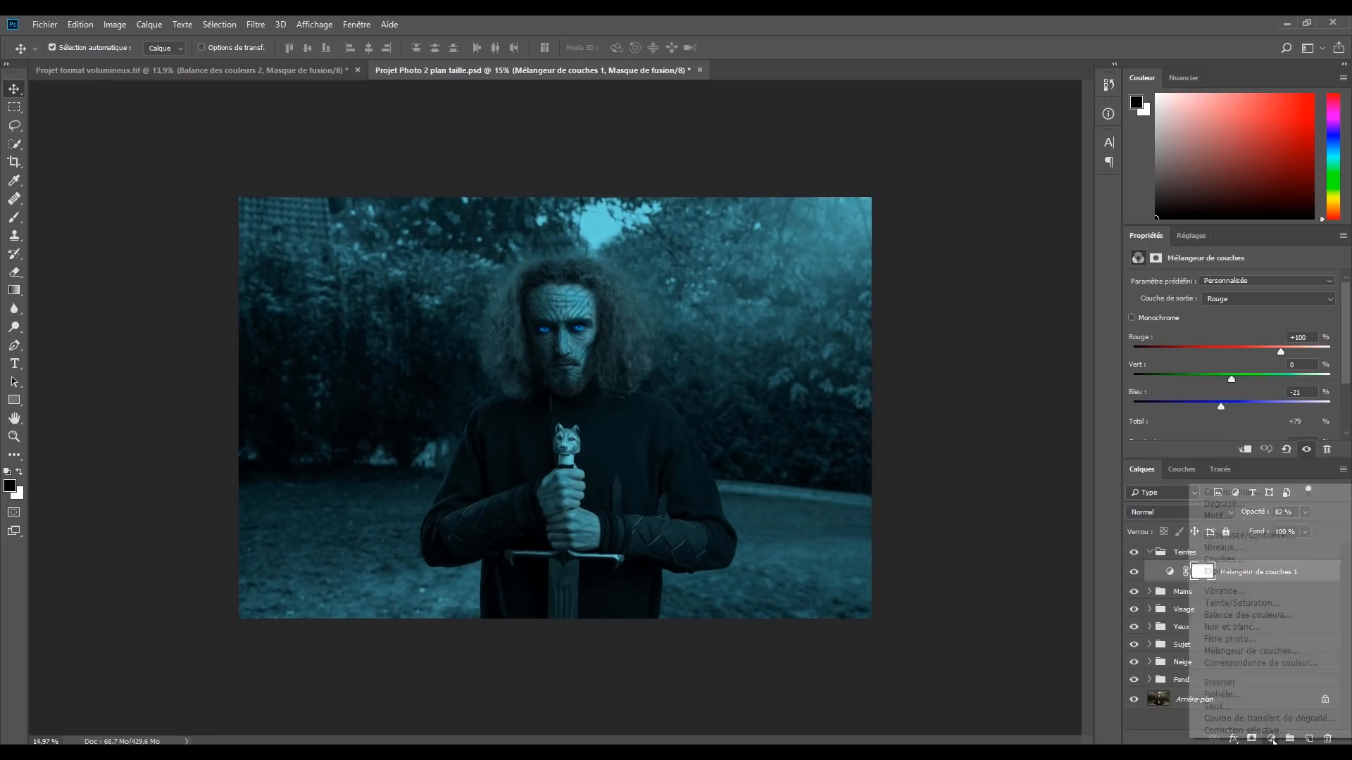
left_click(1260, 615)
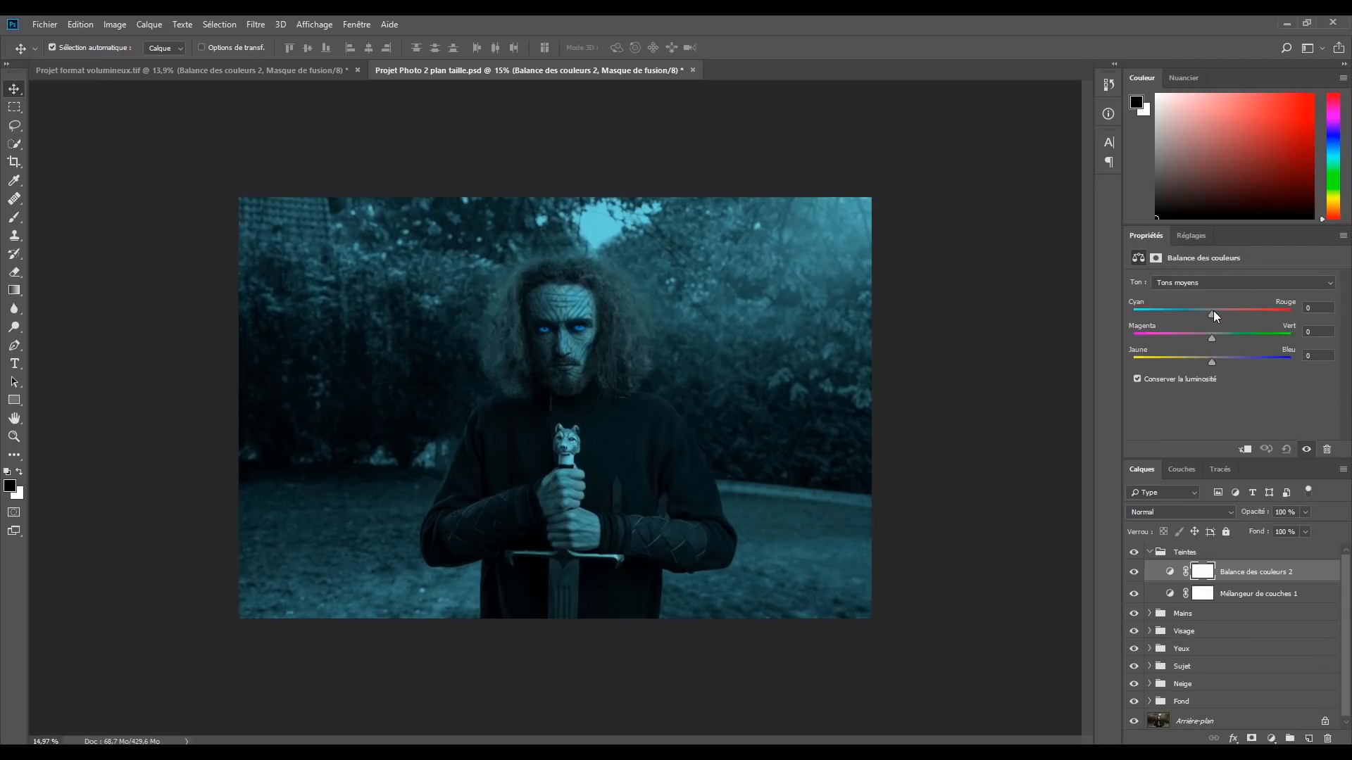
left_click_drag(1212, 314, 1222, 314)
left_click(1289, 283)
left_click(1288, 292)
key("Tab")
type("-5")
left_click(1197, 282)
left_click(1174, 318)
Compare the image with and without the Balance des couleurs 2 layer and the whole Teintes group
left_click(1133, 572)
left_click(1134, 572)
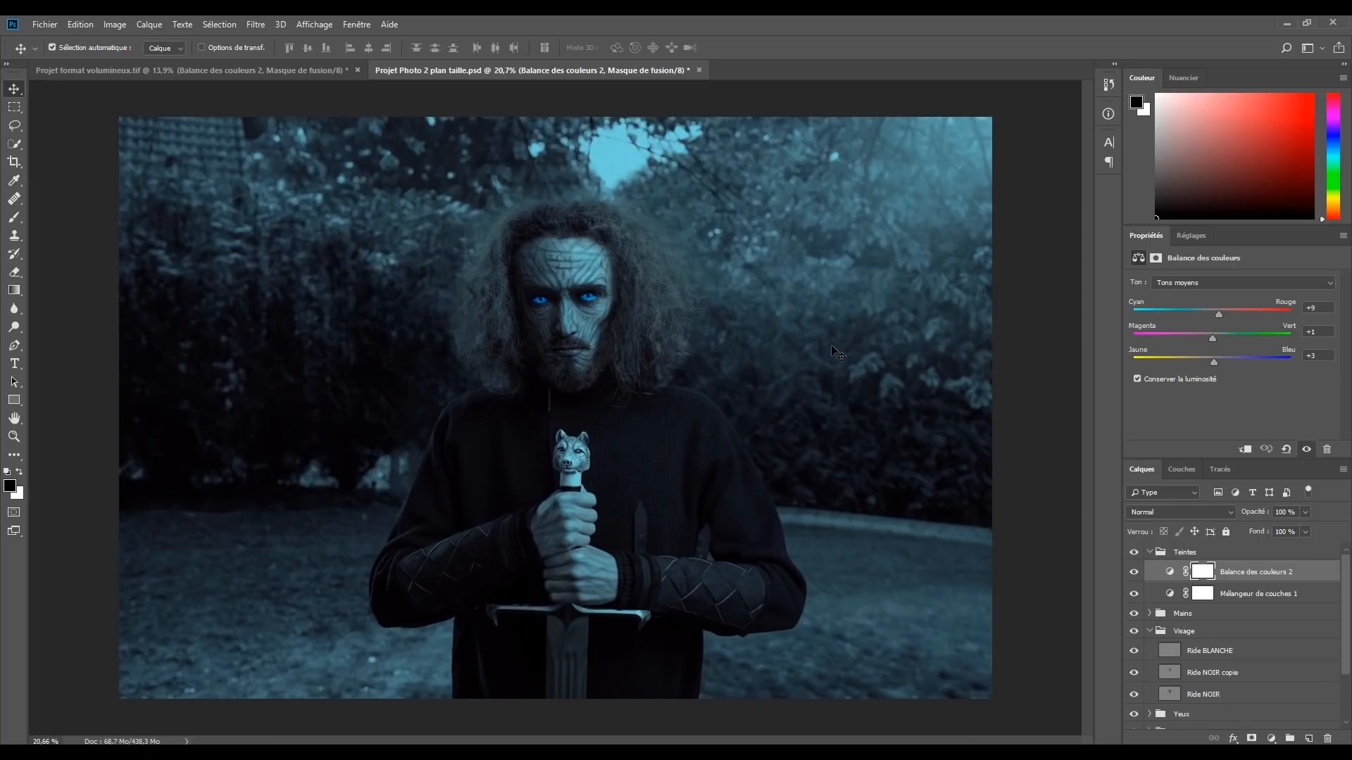
left_click(1133, 572)
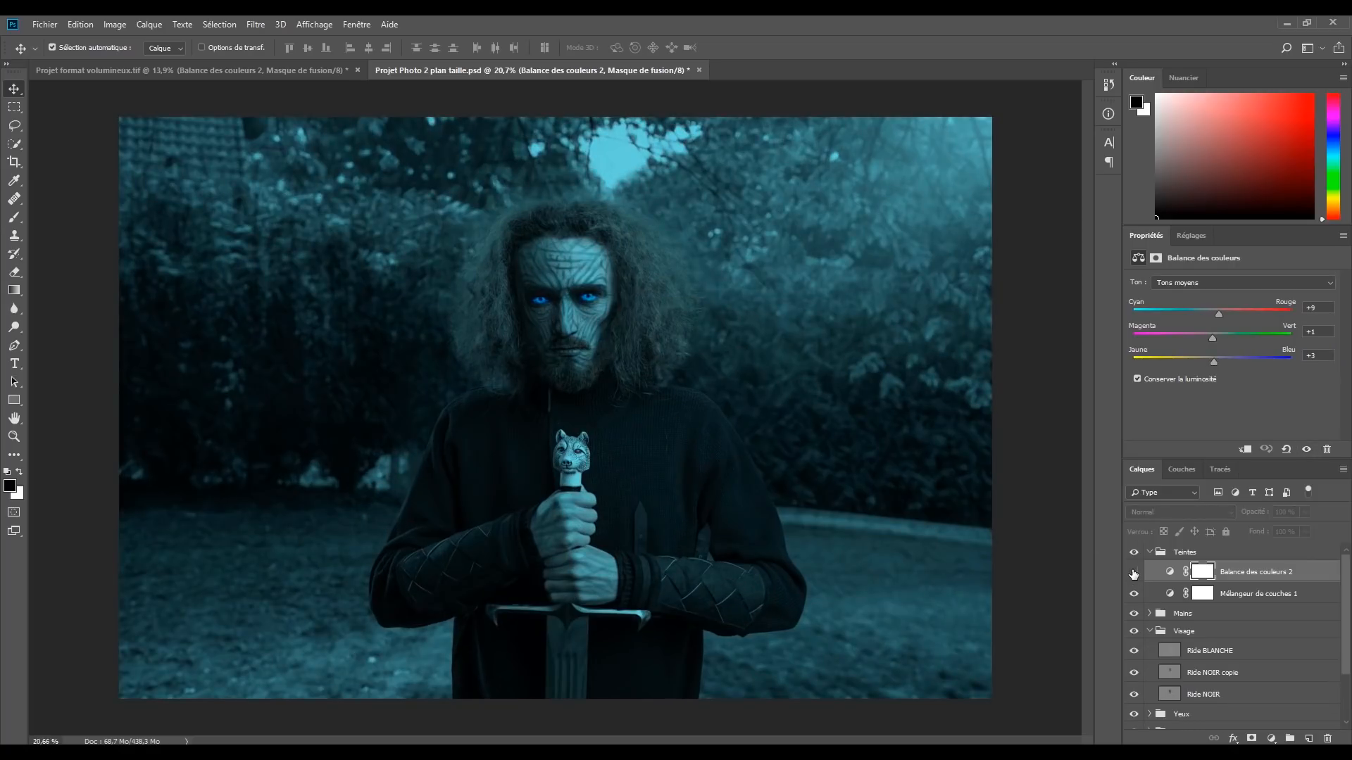
left_click(1134, 572)
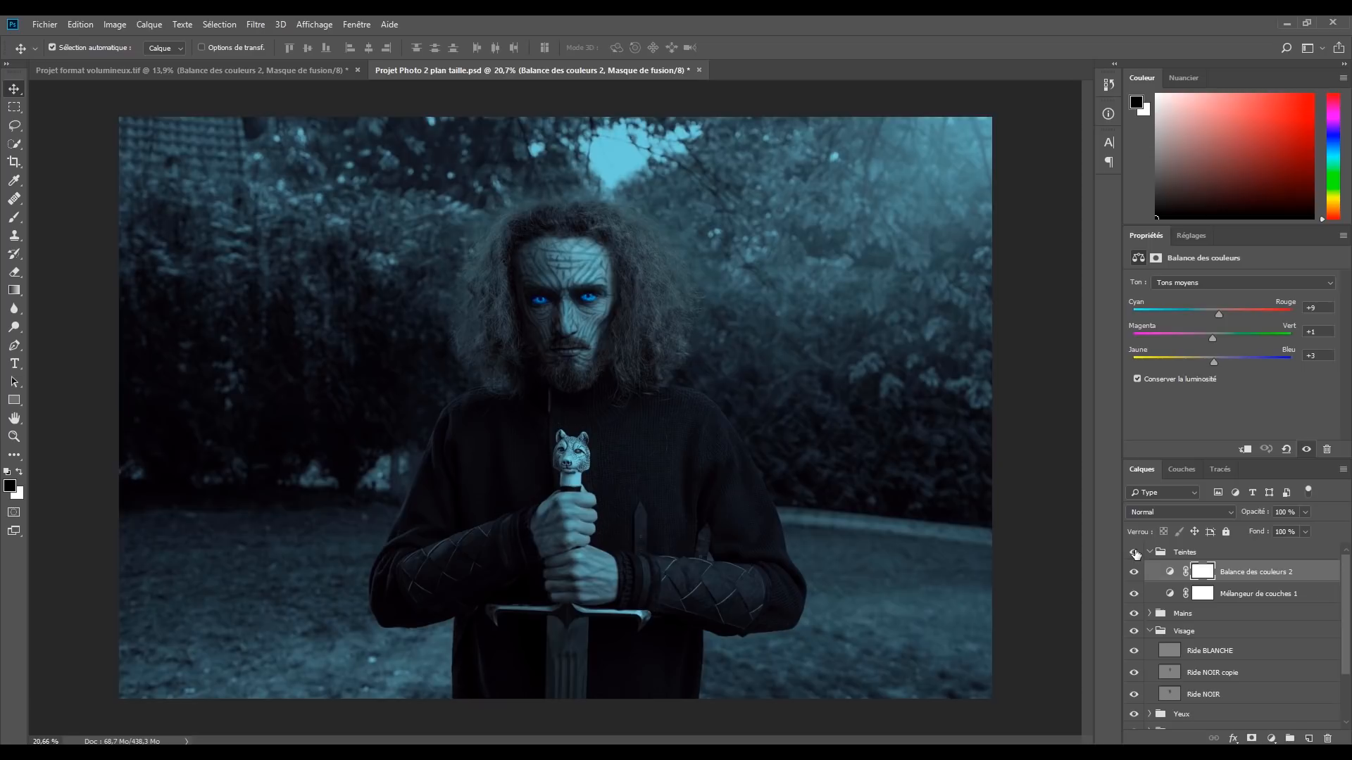
left_click(1134, 553)
left_click(1134, 552)
scroll(869, 462, "down", 4)
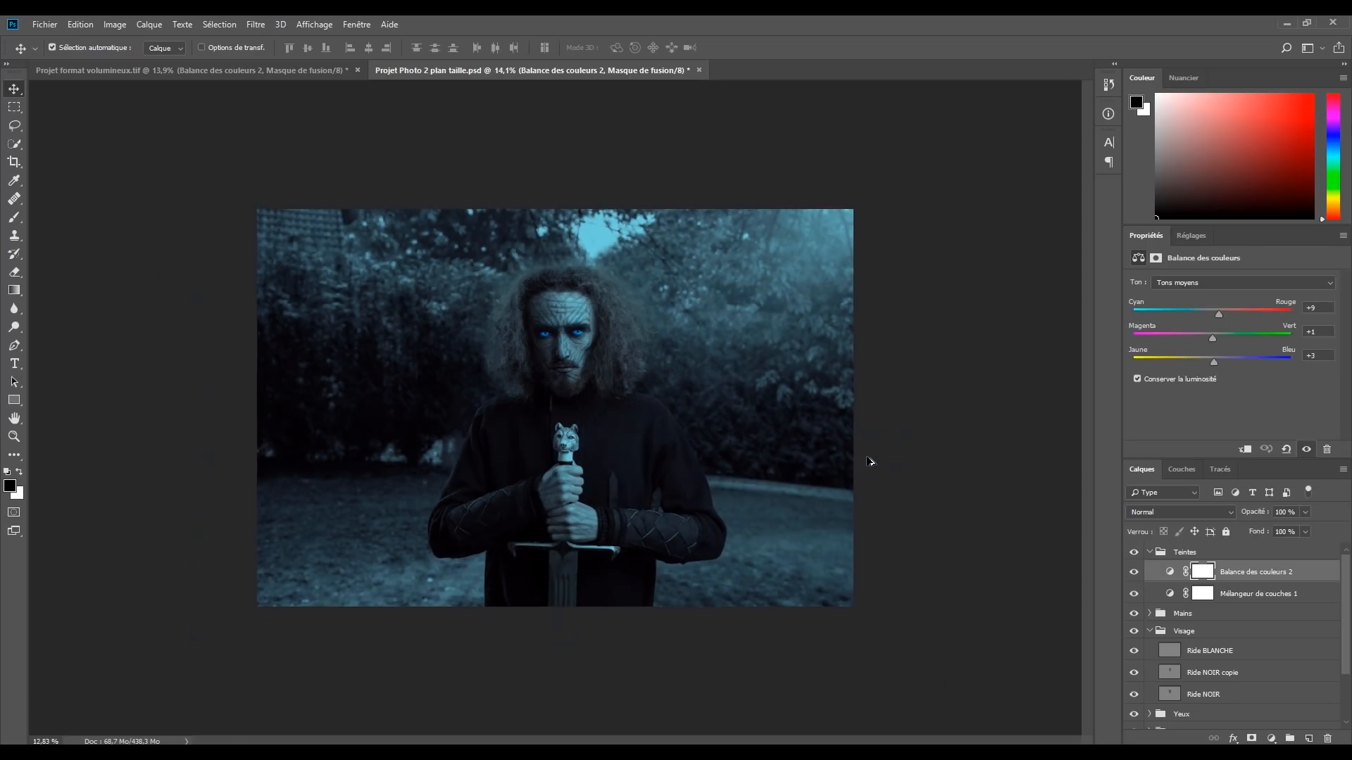
scroll(866, 466, "up", 3)
scroll(859, 472, "up", 2)
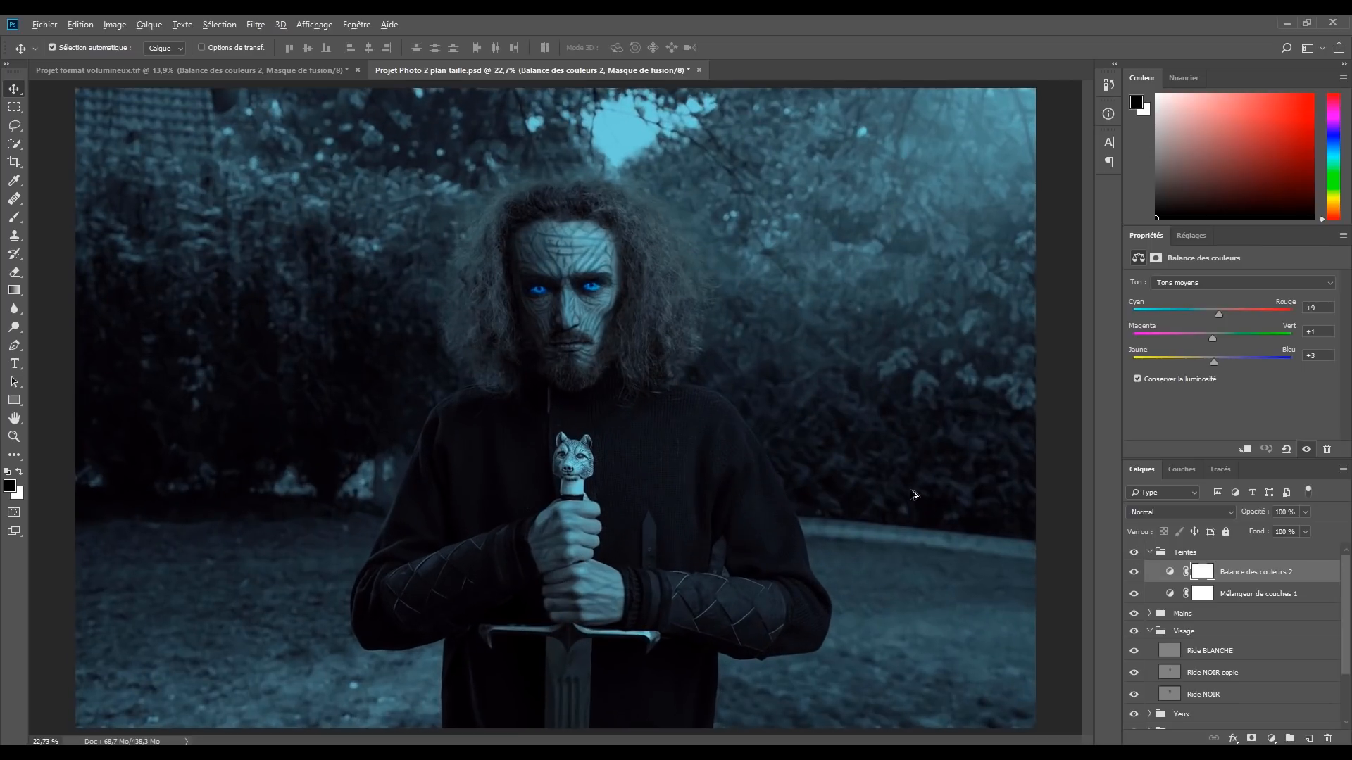
scroll(914, 495, "down", 1)
Collapse the Teintes and Visage layer groups
left_click(1150, 553)
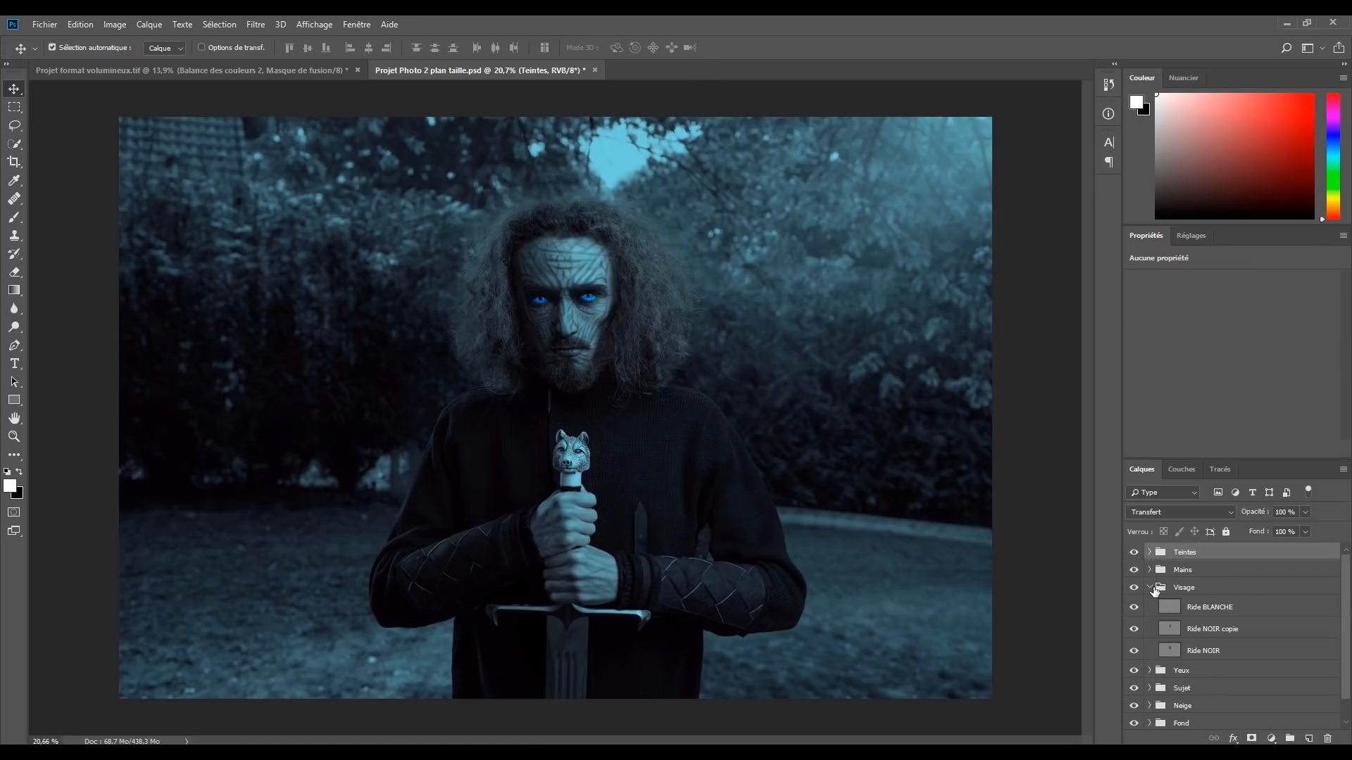
left_click(1154, 588)
left_click(1150, 588)
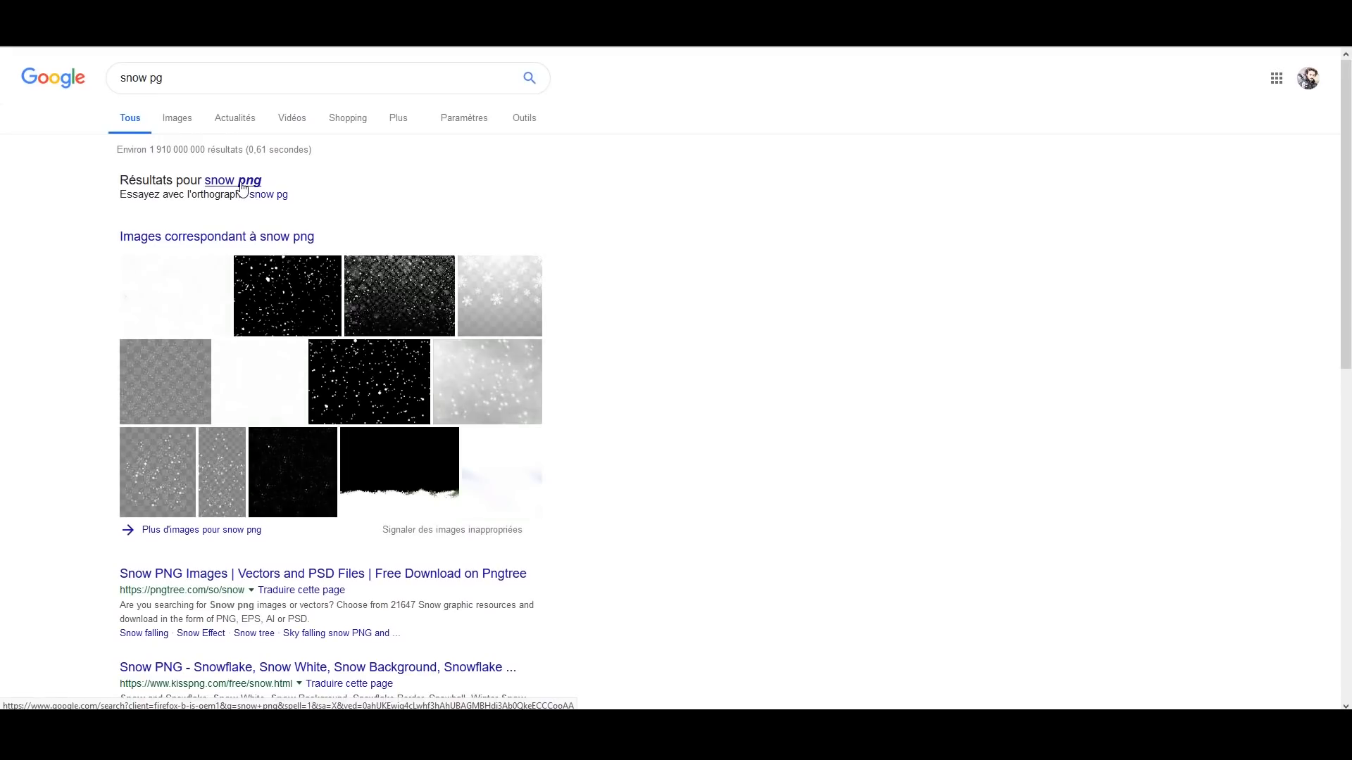
Switch to the browser and preview several falling-snow pictures on black among the Google image results for snow png
left_click(177, 119)
scroll(687, 359, "down", 3)
scroll(687, 362, "up", 3)
left_click(172, 428)
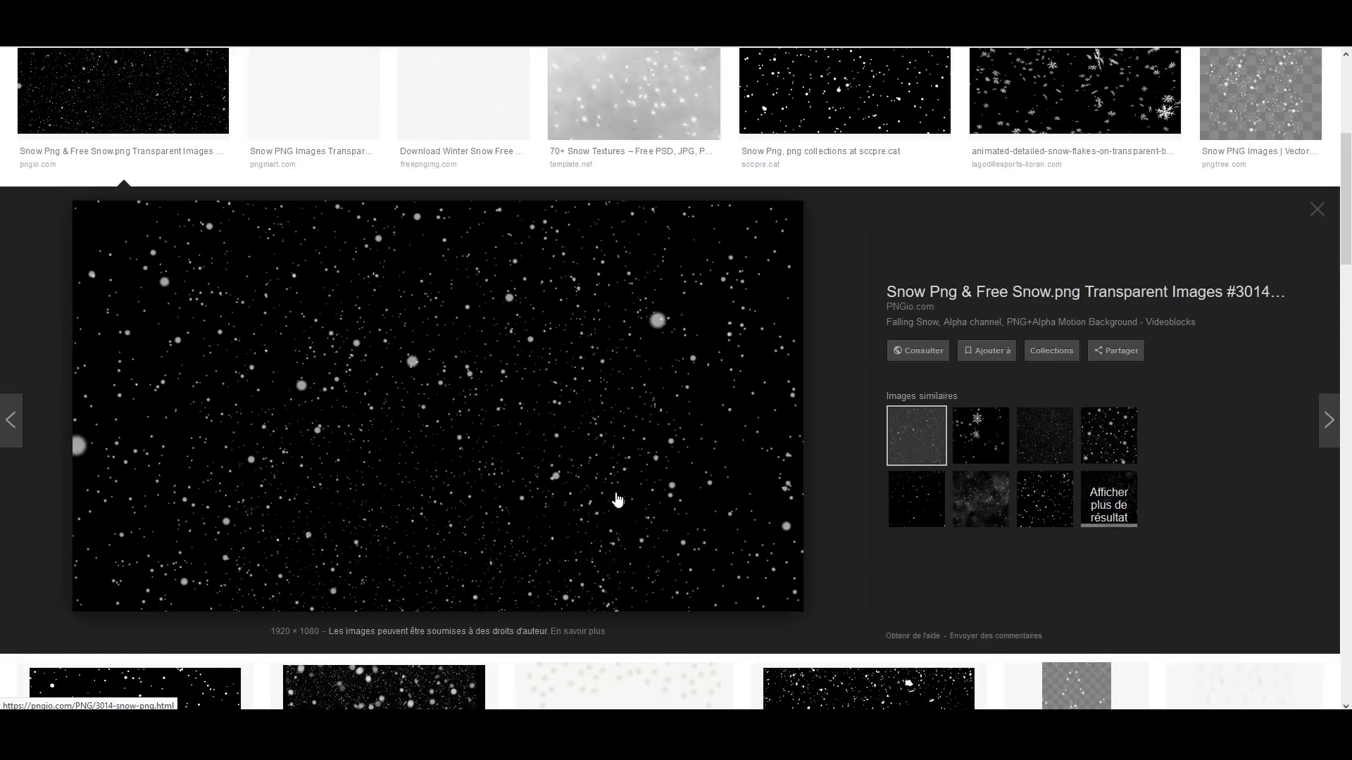
scroll(646, 423, "down", 2)
left_click(371, 579)
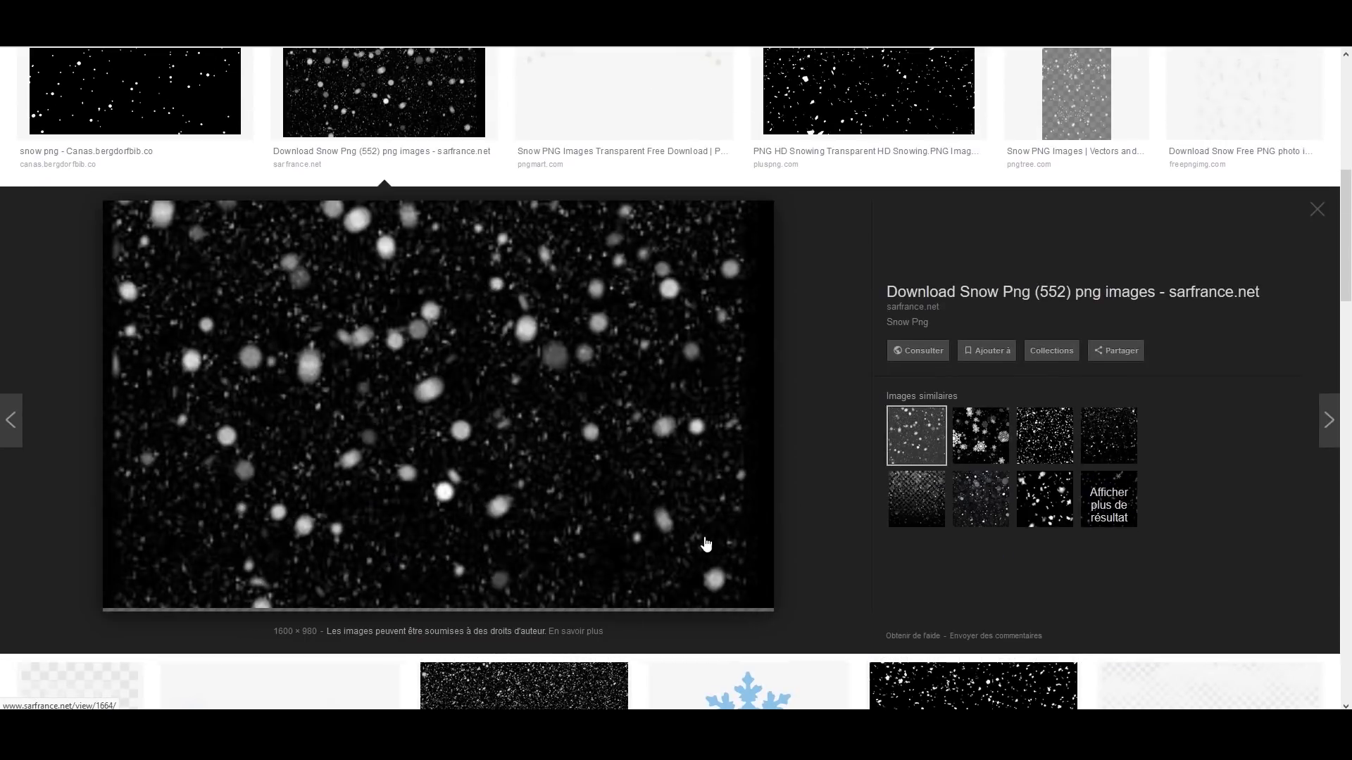
scroll(702, 543, "up", 5)
left_click(859, 454)
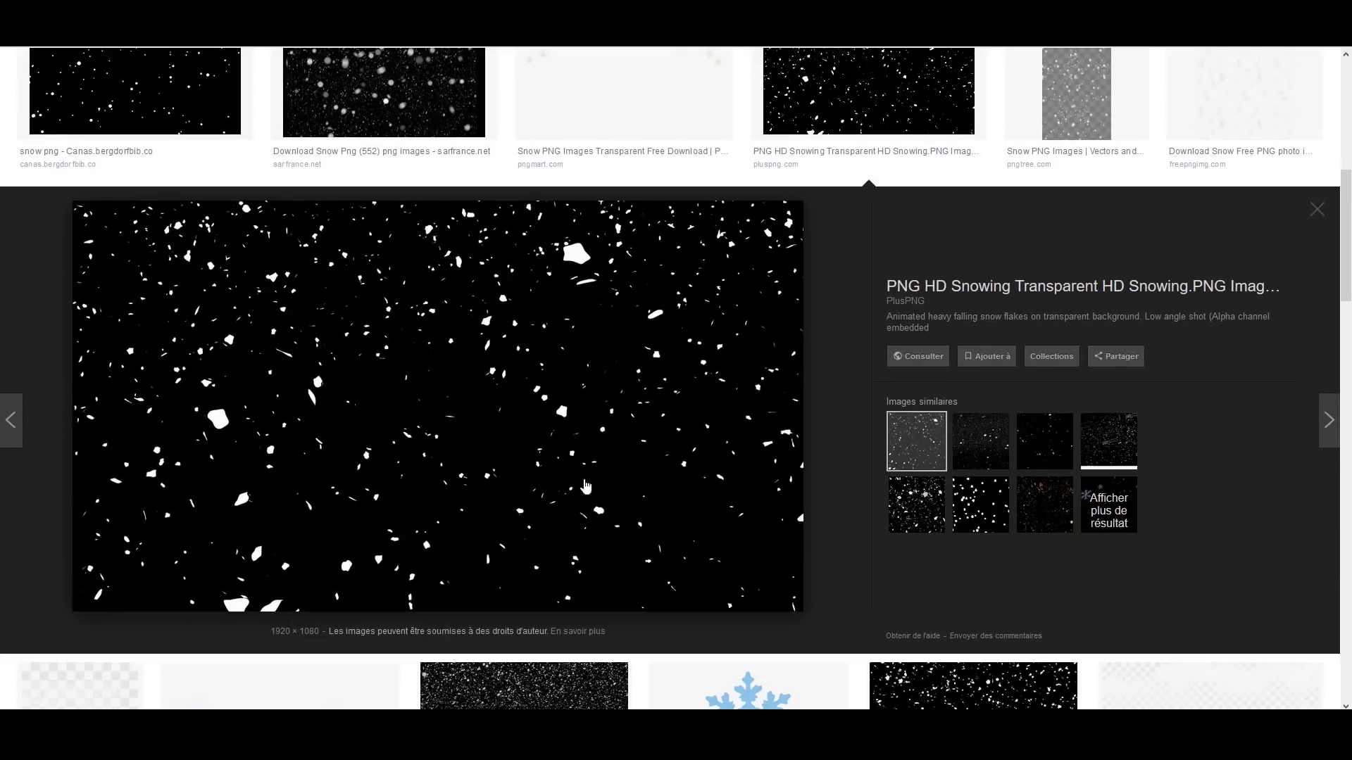
scroll(428, 339, "up", 4)
left_click(429, 340)
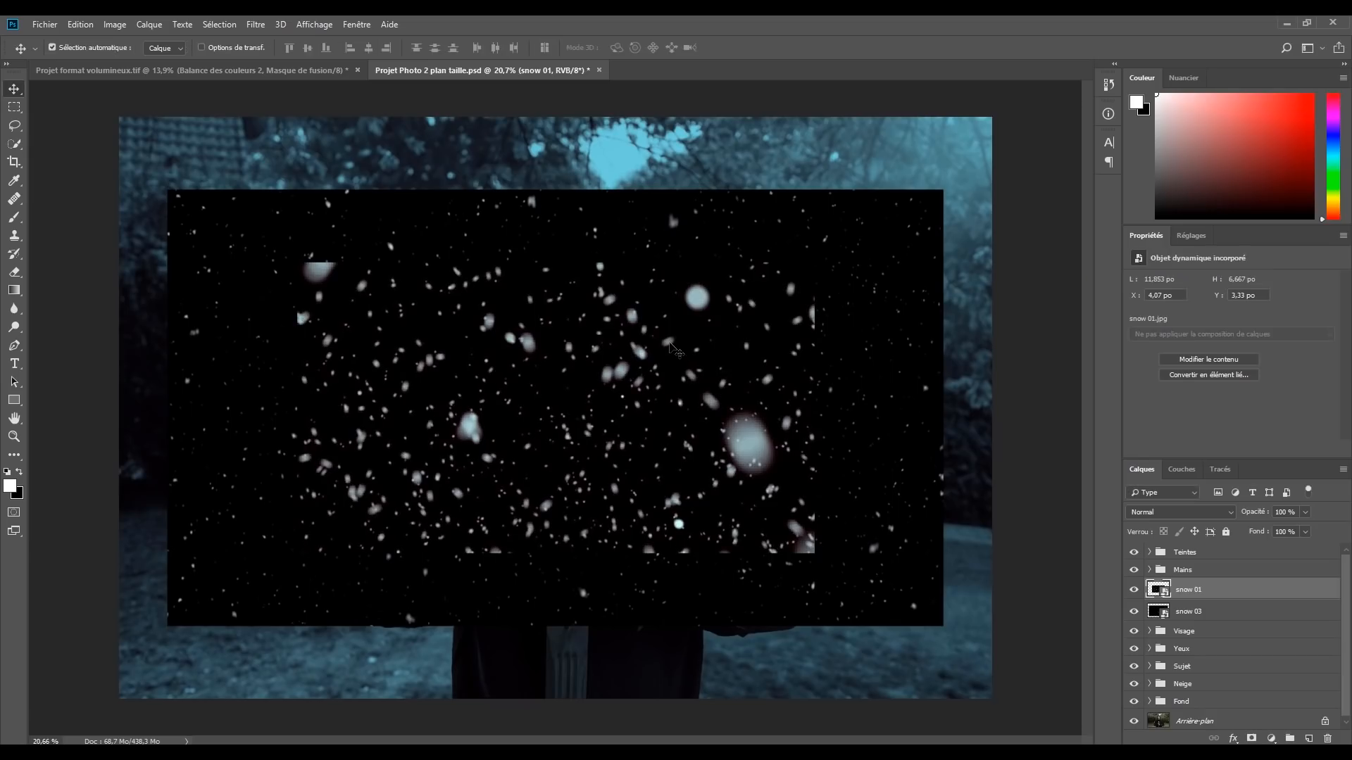
In Photoshop, move the snow 01 and snow 03 layers into the Neige group and hide both
key("ctrl+minus")
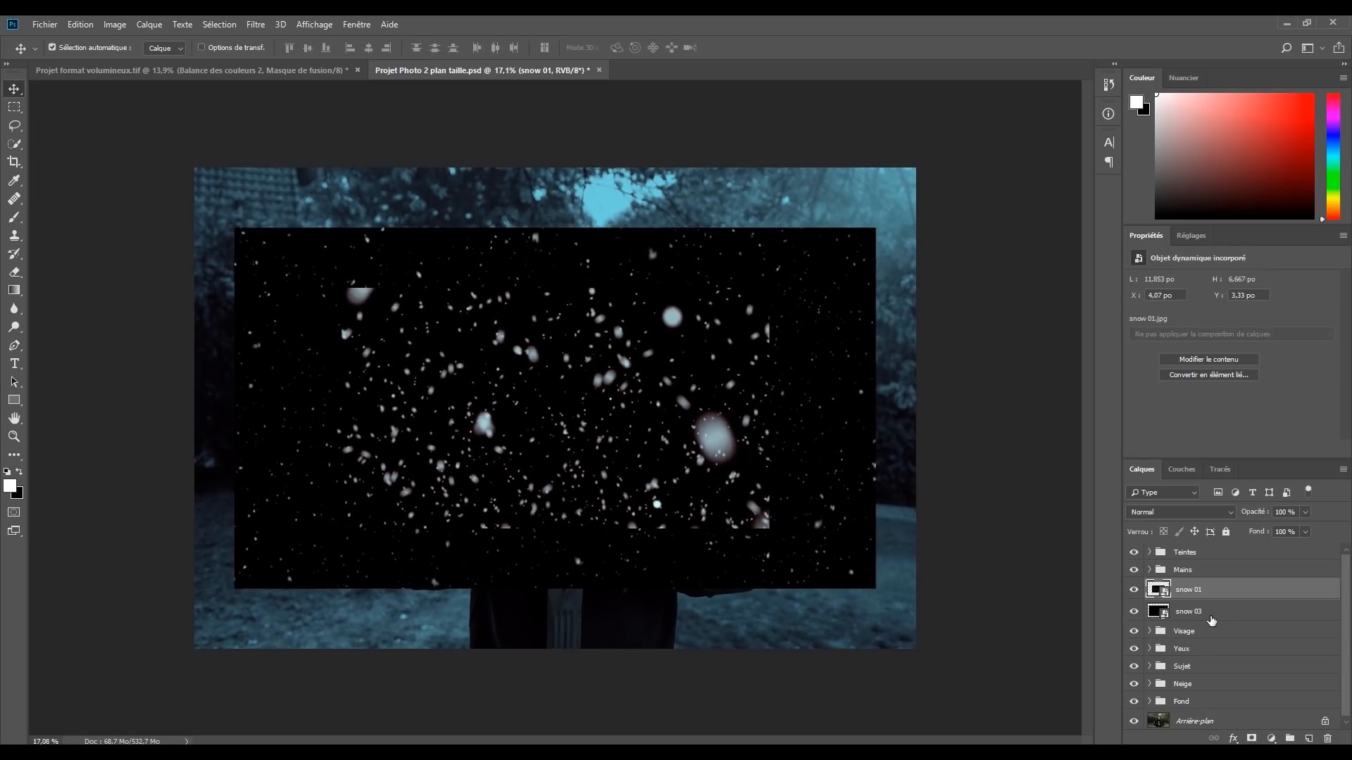
left_click(1202, 615, "shift")
left_click_drag(1203, 615, 1201, 685)
left_click(1149, 640)
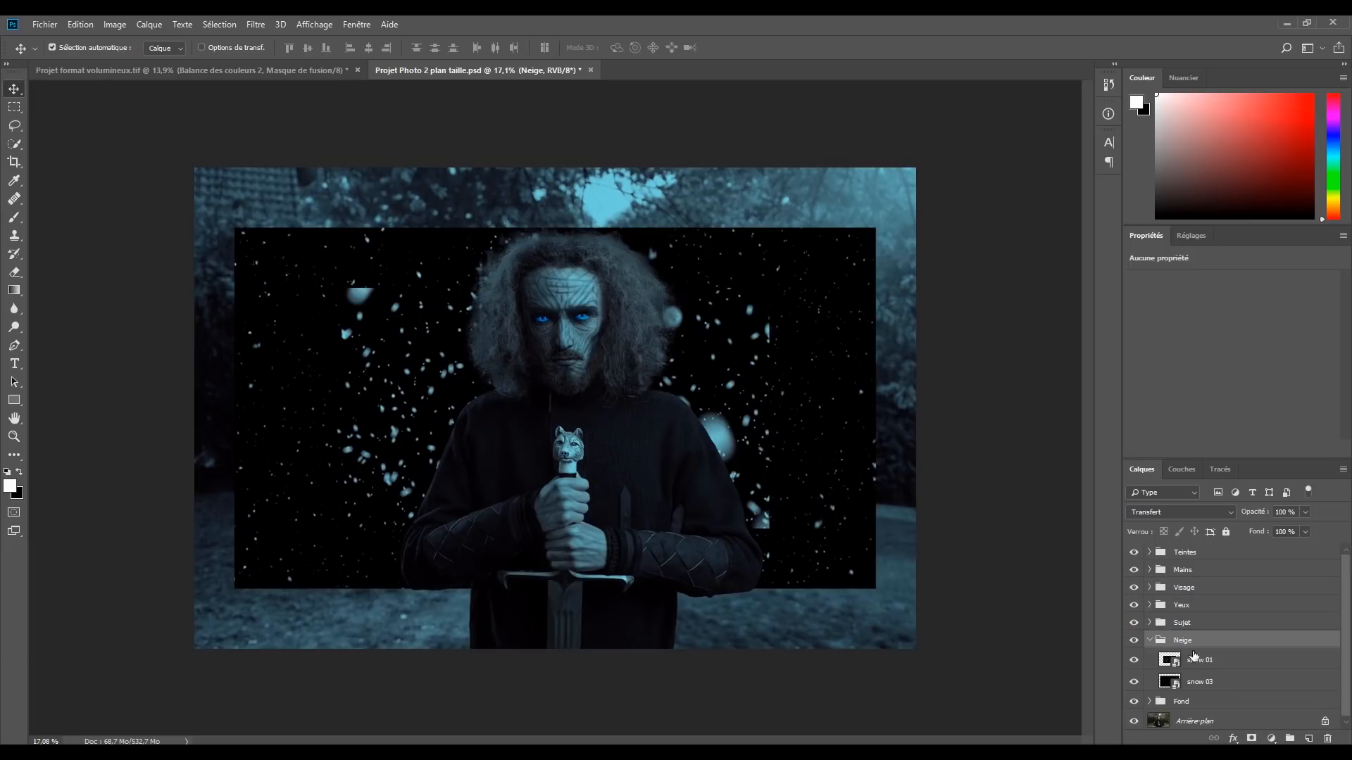
left_click(1134, 661)
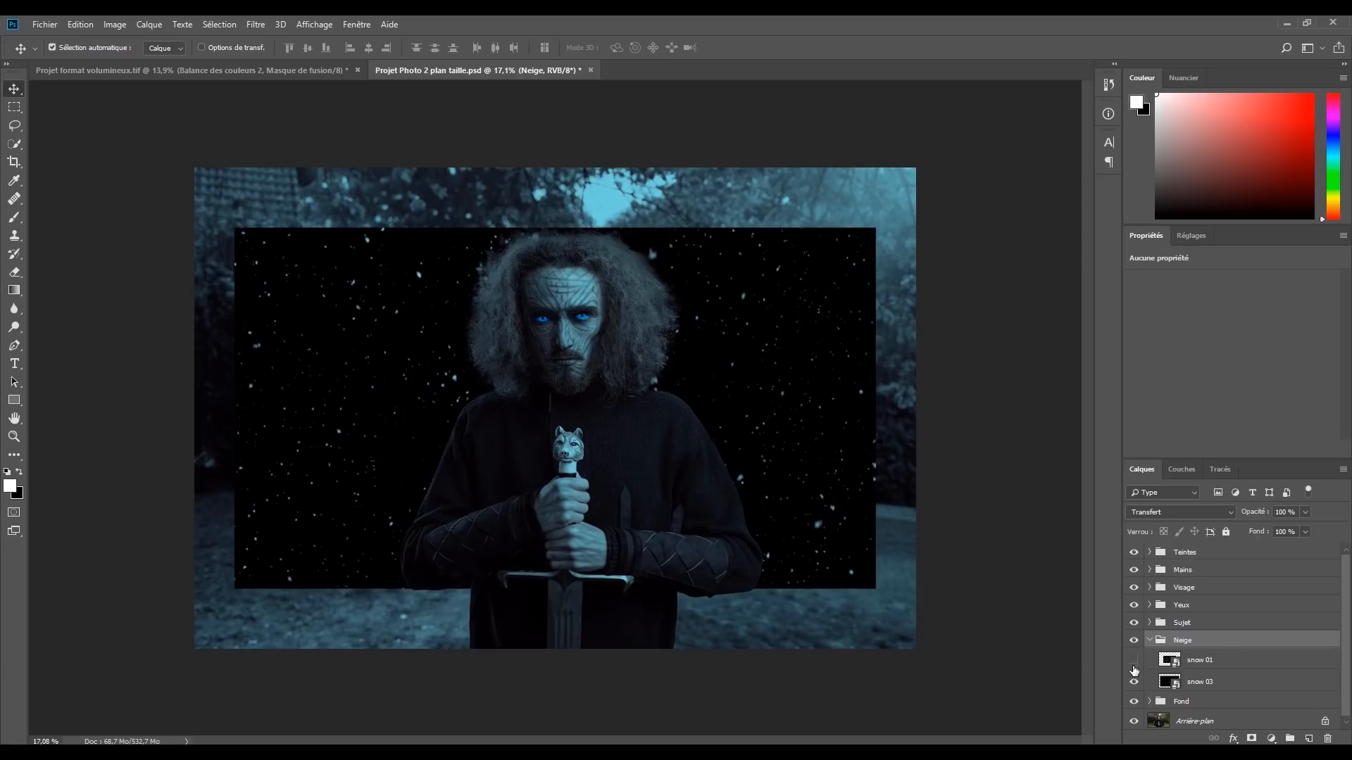
left_click(1134, 679)
Show the snow 01 layer and scale it to about 204% so it covers the entire image
key("ctrl+plus")
left_click(1133, 660)
left_click(1199, 660)
key("ctrl+t")
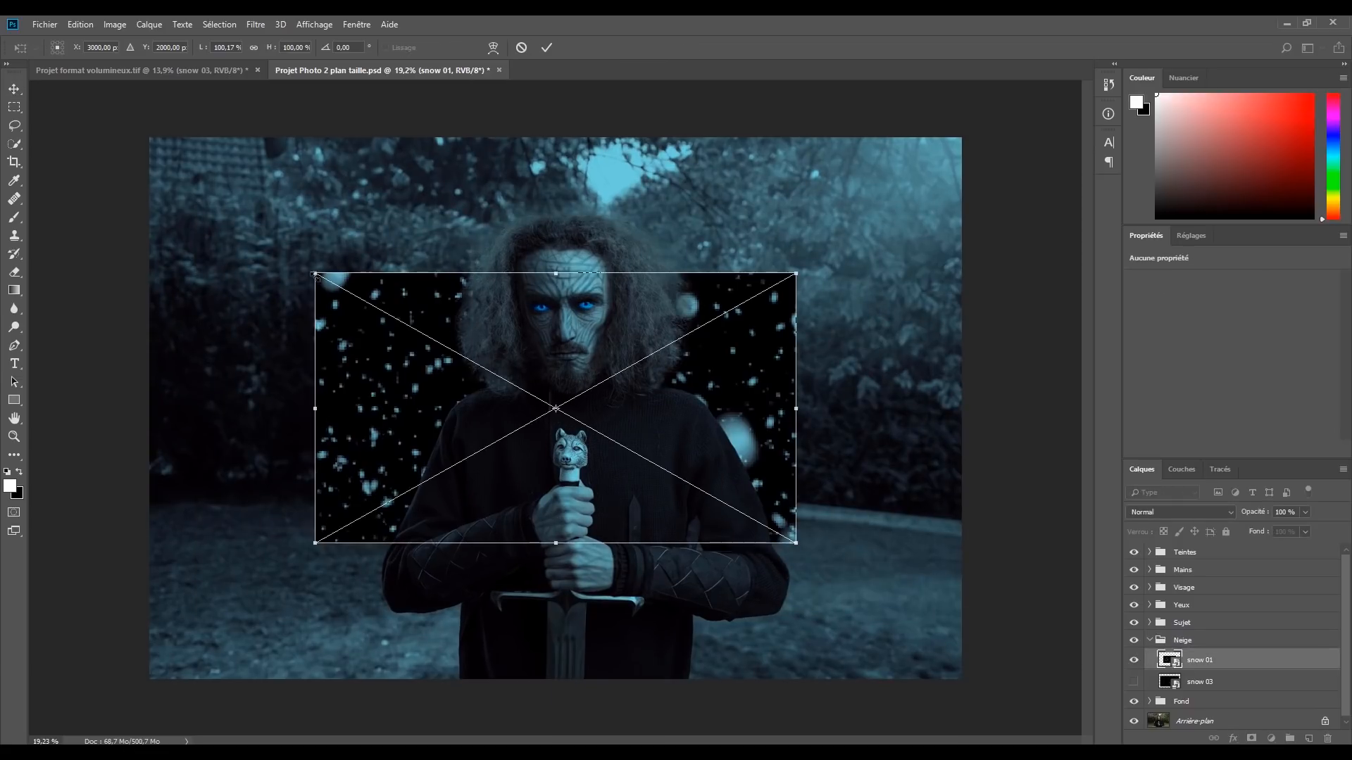
left_click_drag(114, 113, 90, 102)
left_click_drag(283, 189, 349, 184)
left_click_drag(862, 539, 1098, 733)
left_click_drag(907, 443, 852, 459)
scroll(852, 459, "down", 4)
left_click_drag(780, 428, 796, 414)
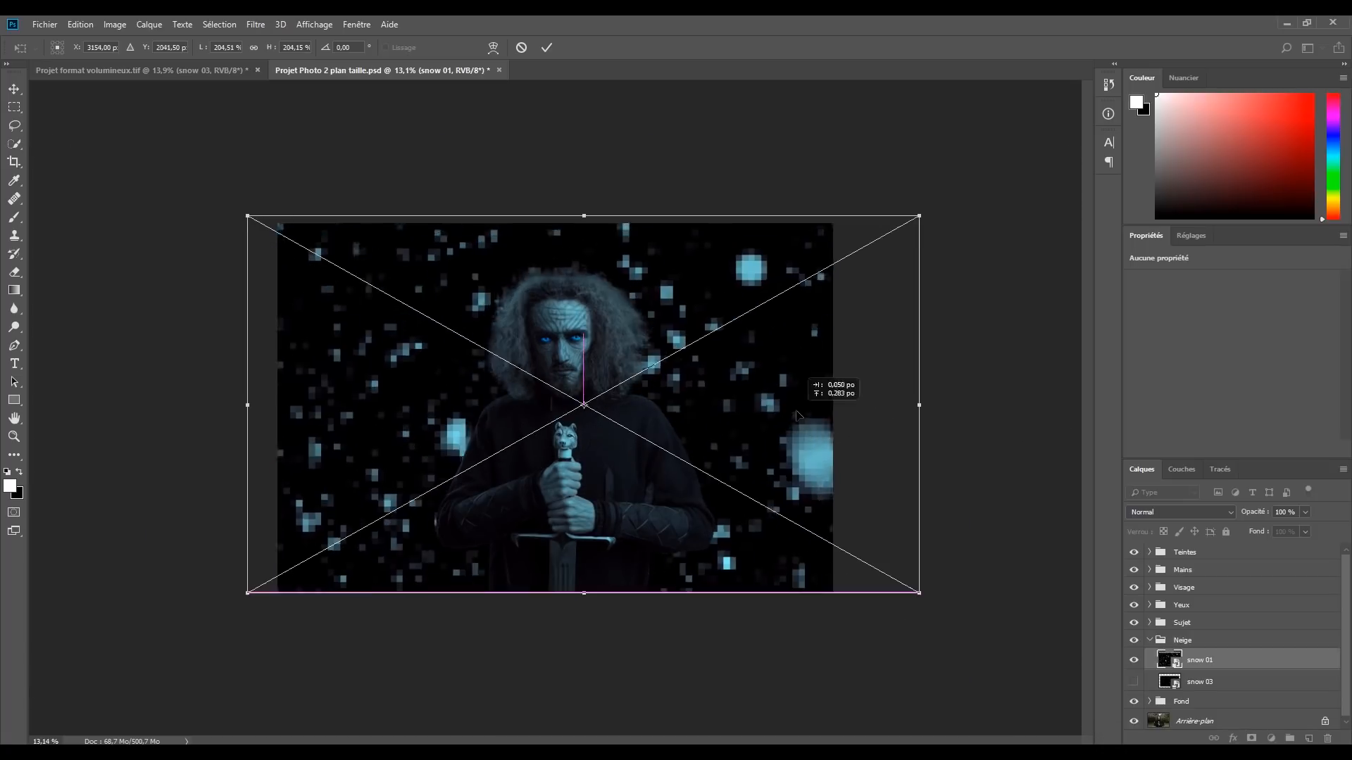
left_click(544, 49)
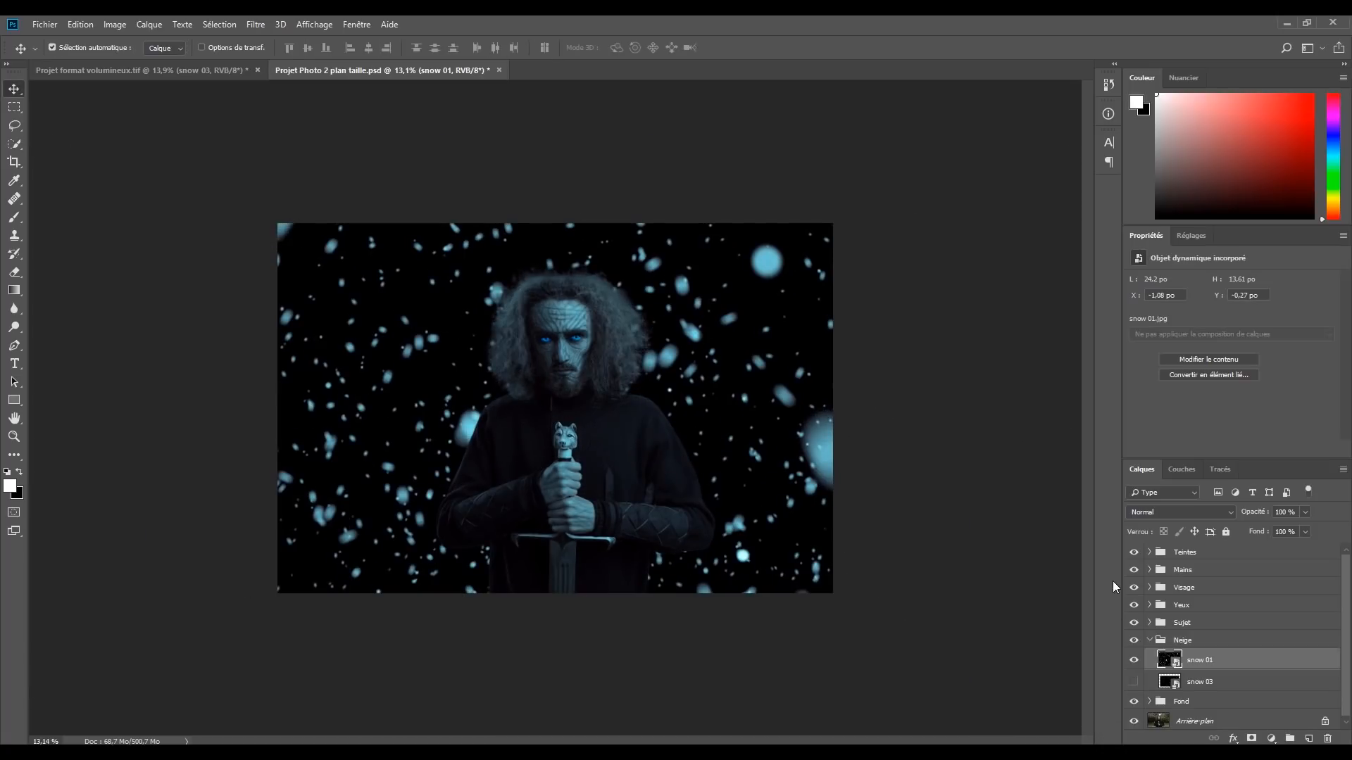
Set the snow 01 layer's blend mode to Eclaircir and its opacity to 68%
left_click(1190, 508)
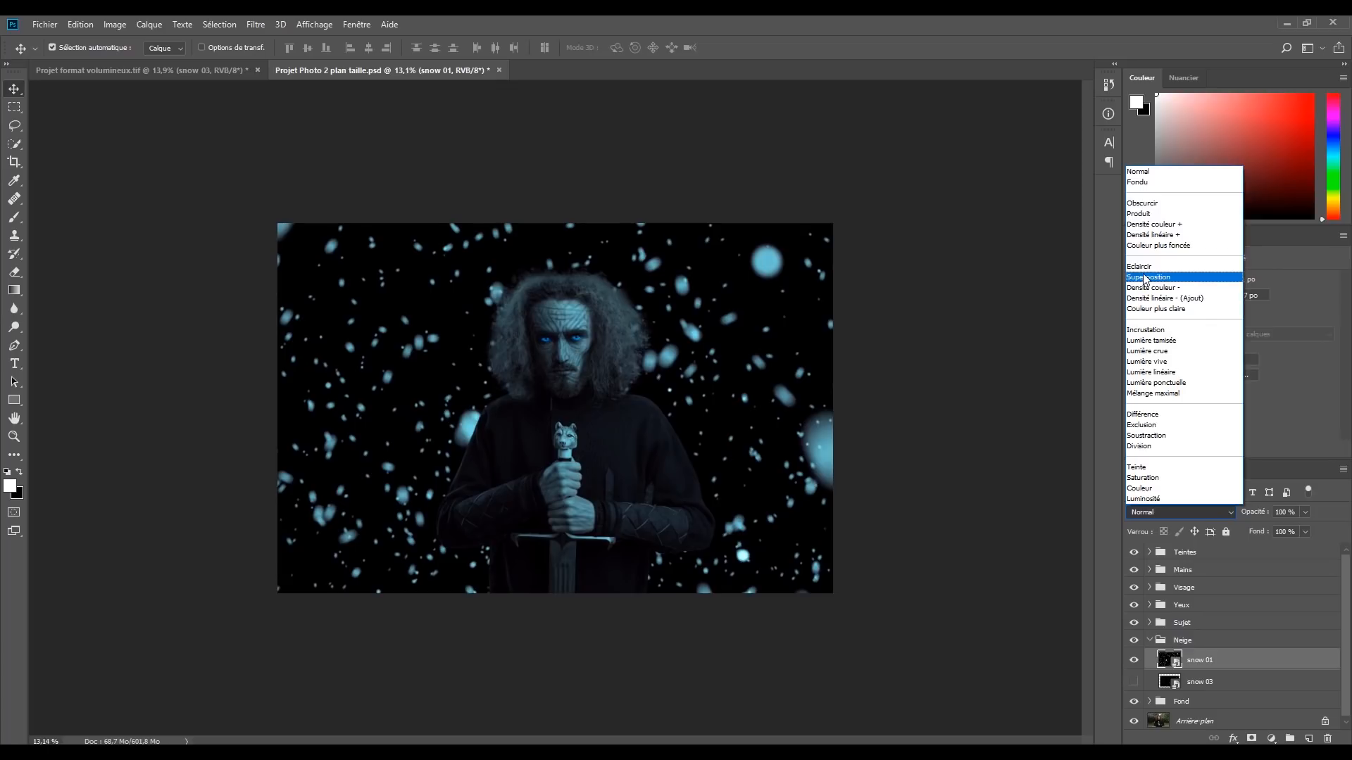
left_click(1142, 267)
left_click_drag(1257, 513, 1233, 522)
Show the snow 03 layer and enlarge it to about 24.3 × 13.6 po so it covers the entire image
left_click(1200, 703)
left_click(1133, 703)
key("ctrl+t")
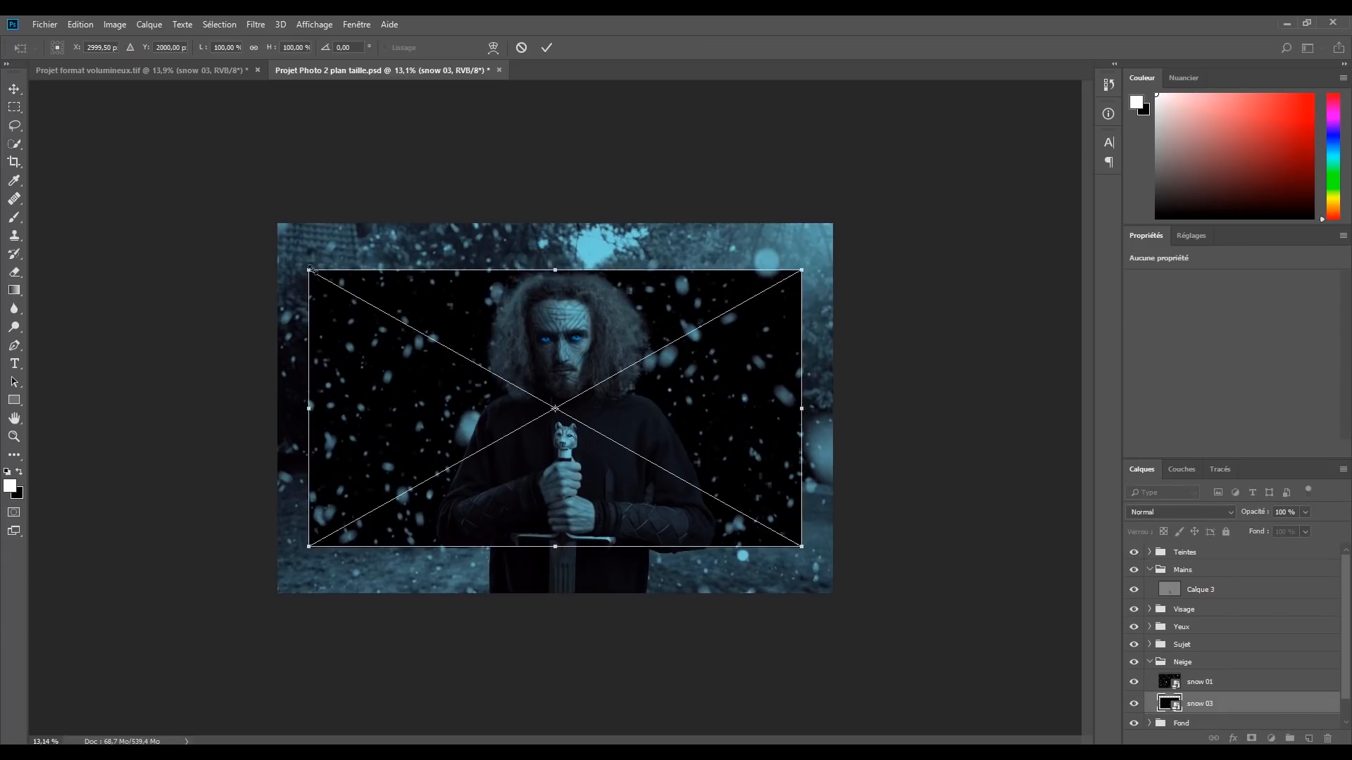
left_click_drag(309, 270, 215, 218)
left_click_drag(802, 545, 854, 595)
left_click(546, 47)
Set the snow 03 layer's blend mode to Eclaircir and its opacity to 77%, leaving no layer selected
left_click(1179, 512)
left_click(1152, 268)
left_click_drag(1243, 514, 1231, 519)
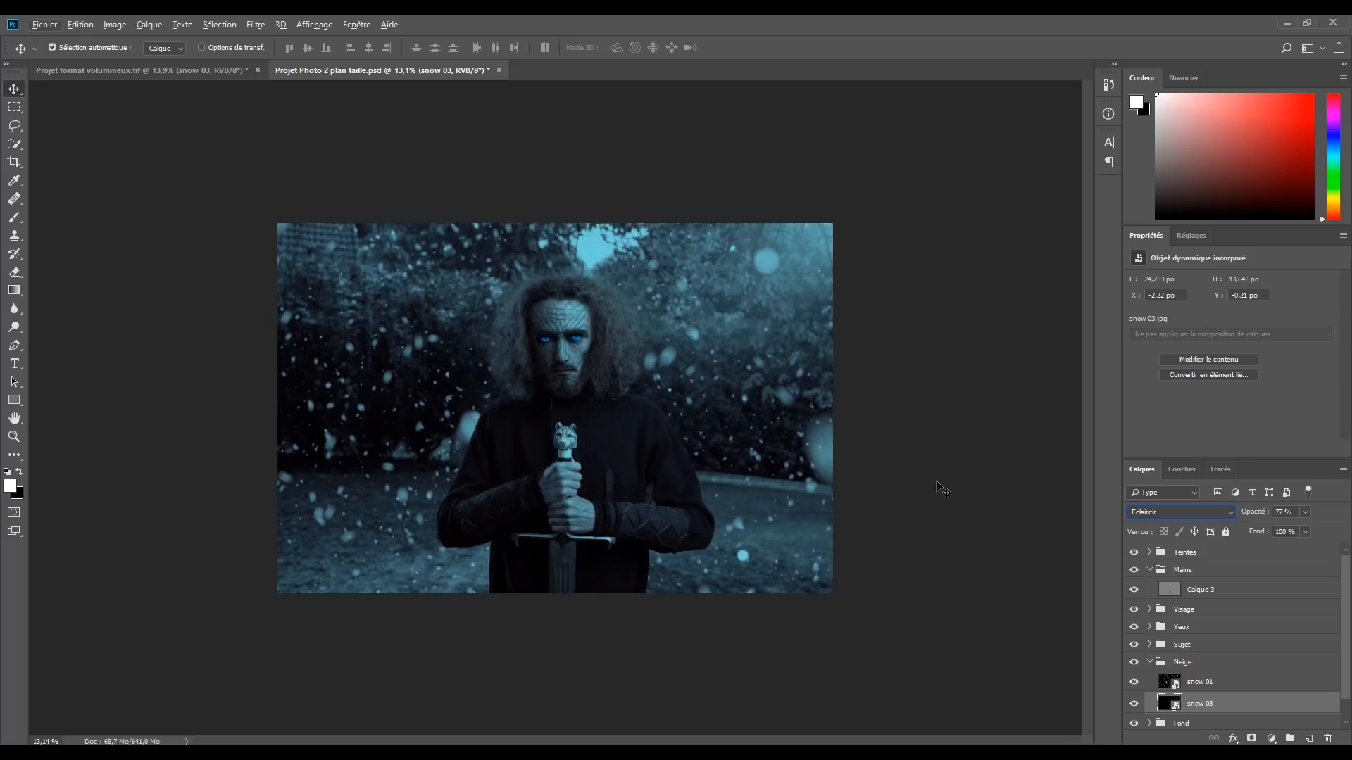
left_click(866, 495)
scroll(866, 495, "up", 1)
scroll(587, 403, "up", 1)
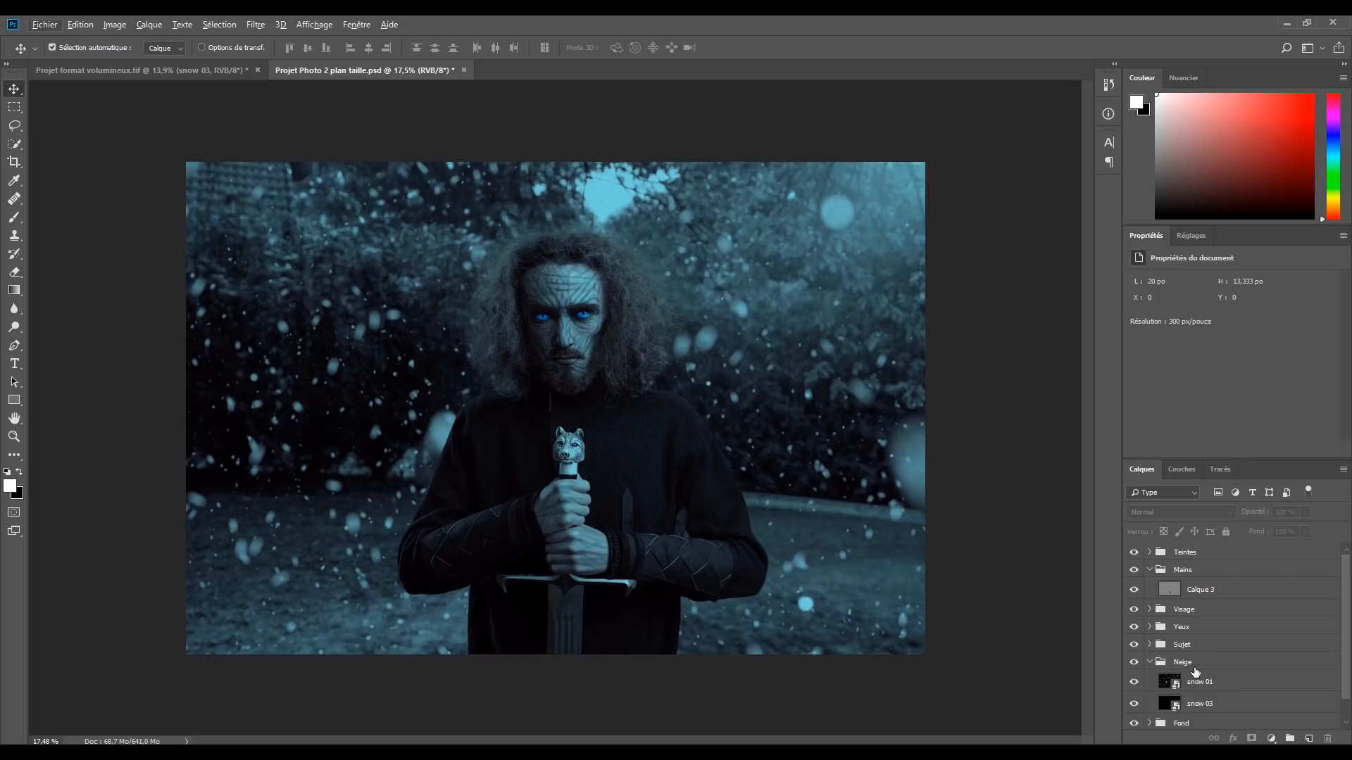
Move the Neige group above the Sujet group so the snow falls in front of the man
mouse_move(1191, 662)
left_mouse_down()
mouse_move(1188, 637)
mouse_move(1200, 642)
left_mouse_up()
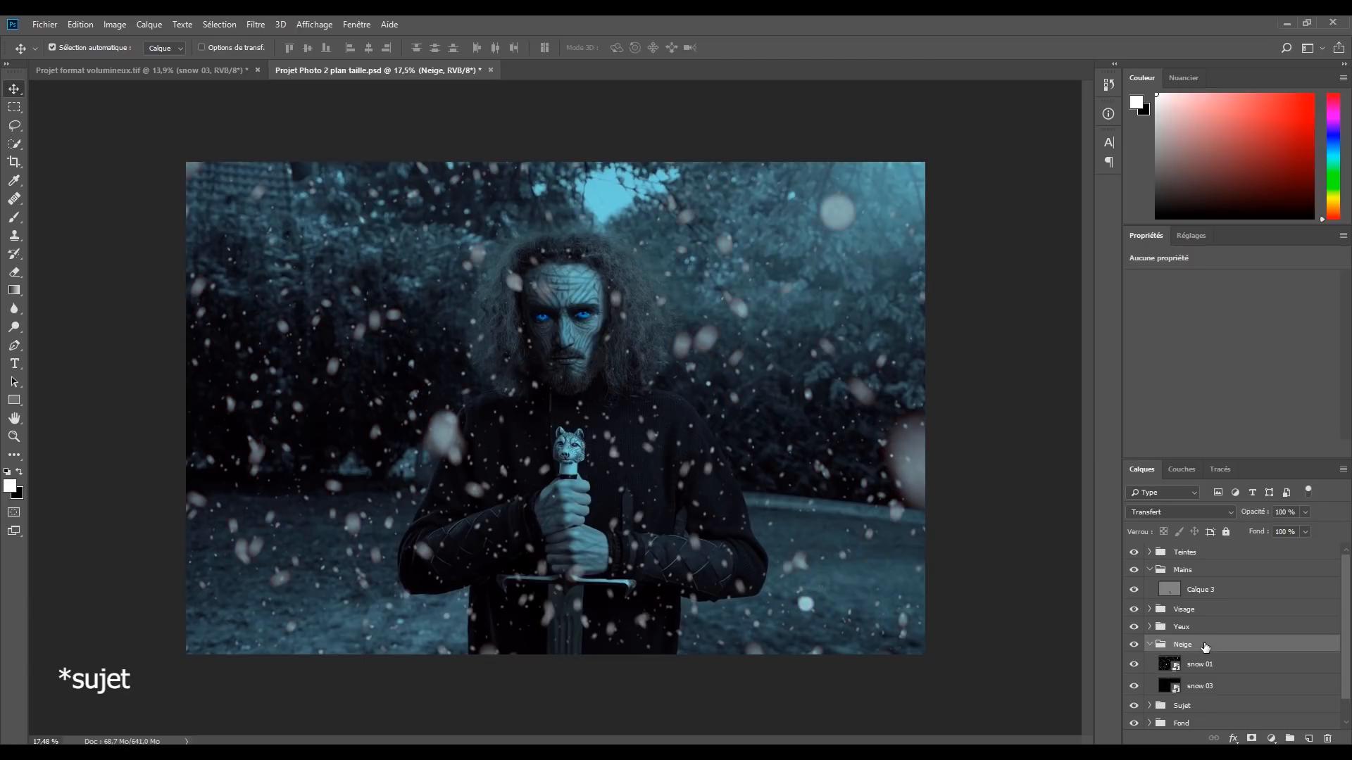
left_click(1149, 644)
left_click(1150, 662)
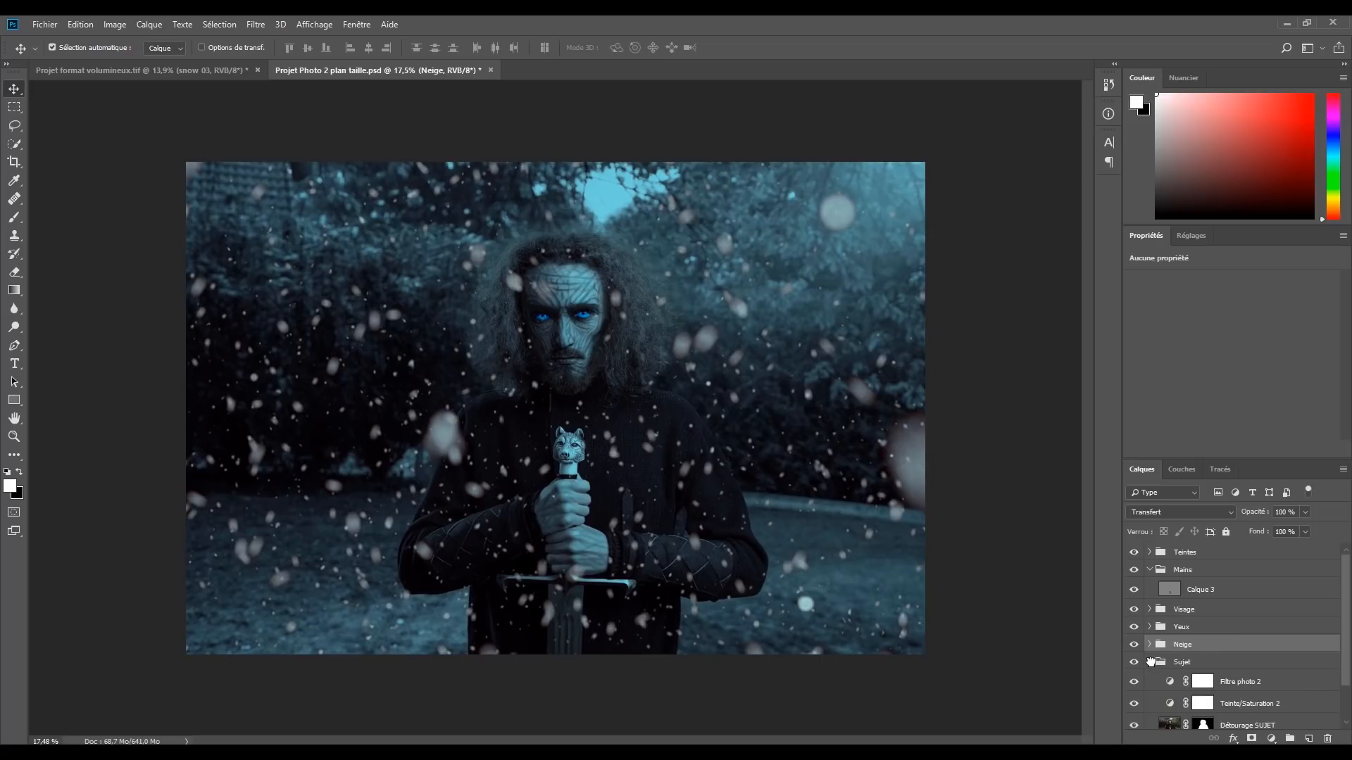
left_click(1151, 663)
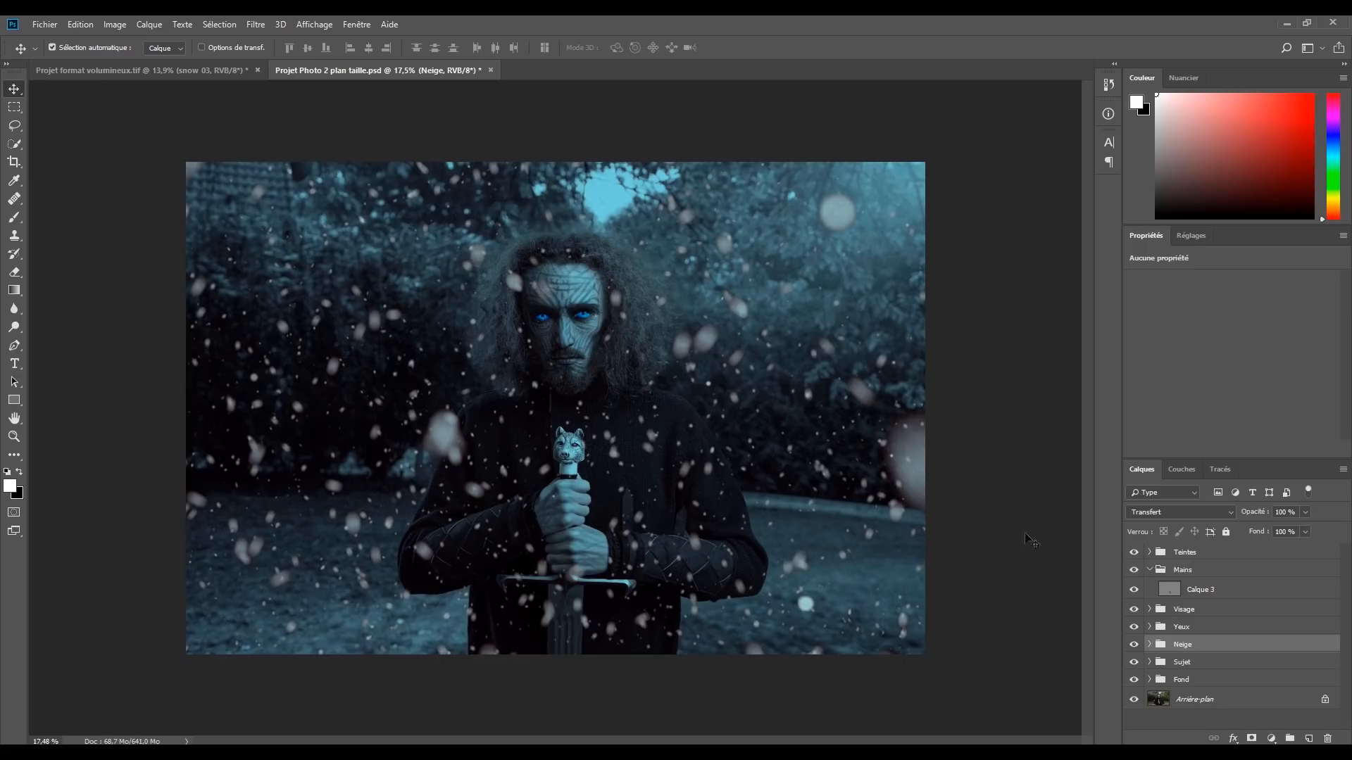
left_click(1150, 645)
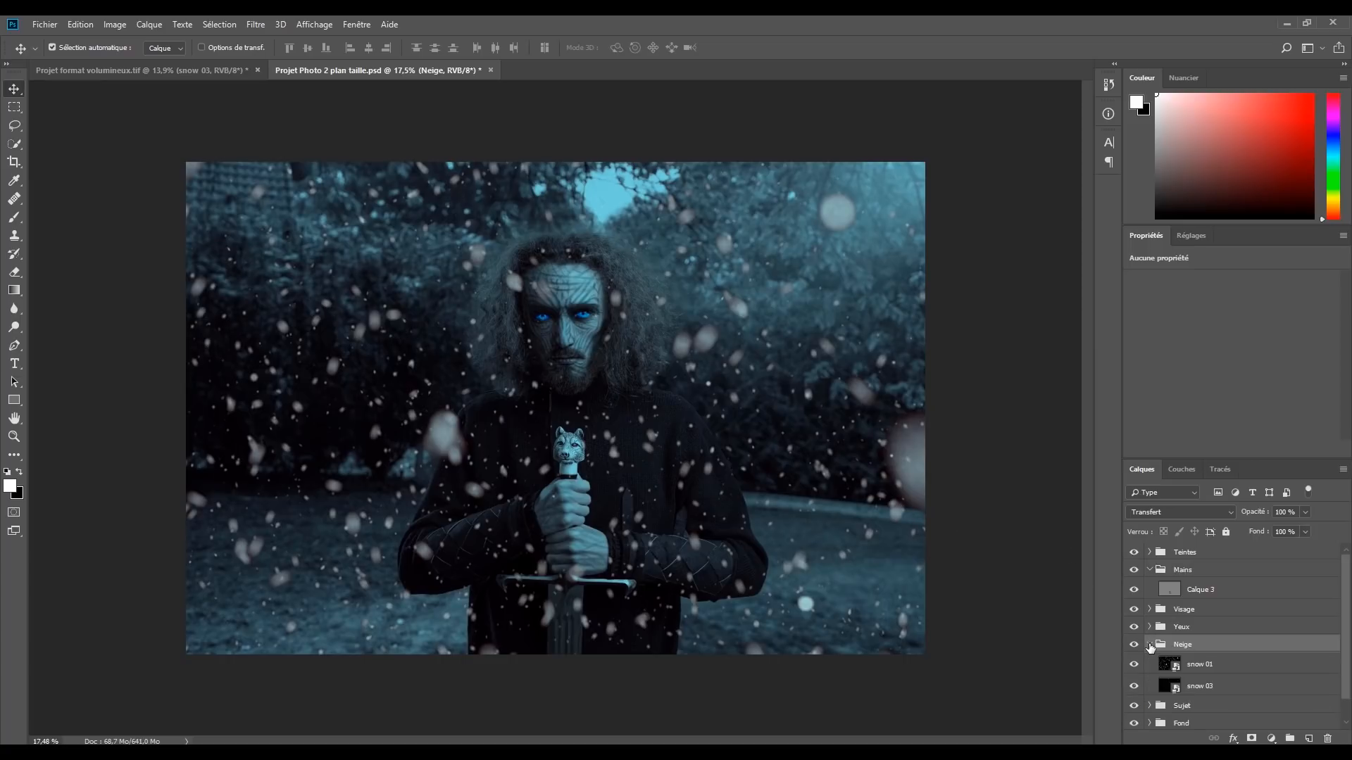
scroll(1004, 569, "down", 2)
scroll(1022, 575, "up", 2)
scroll(1007, 574, "up", 1)
Add a layer mask to both the snow 01 and snow 03 layers
left_click(1005, 574)
left_click(1252, 740)
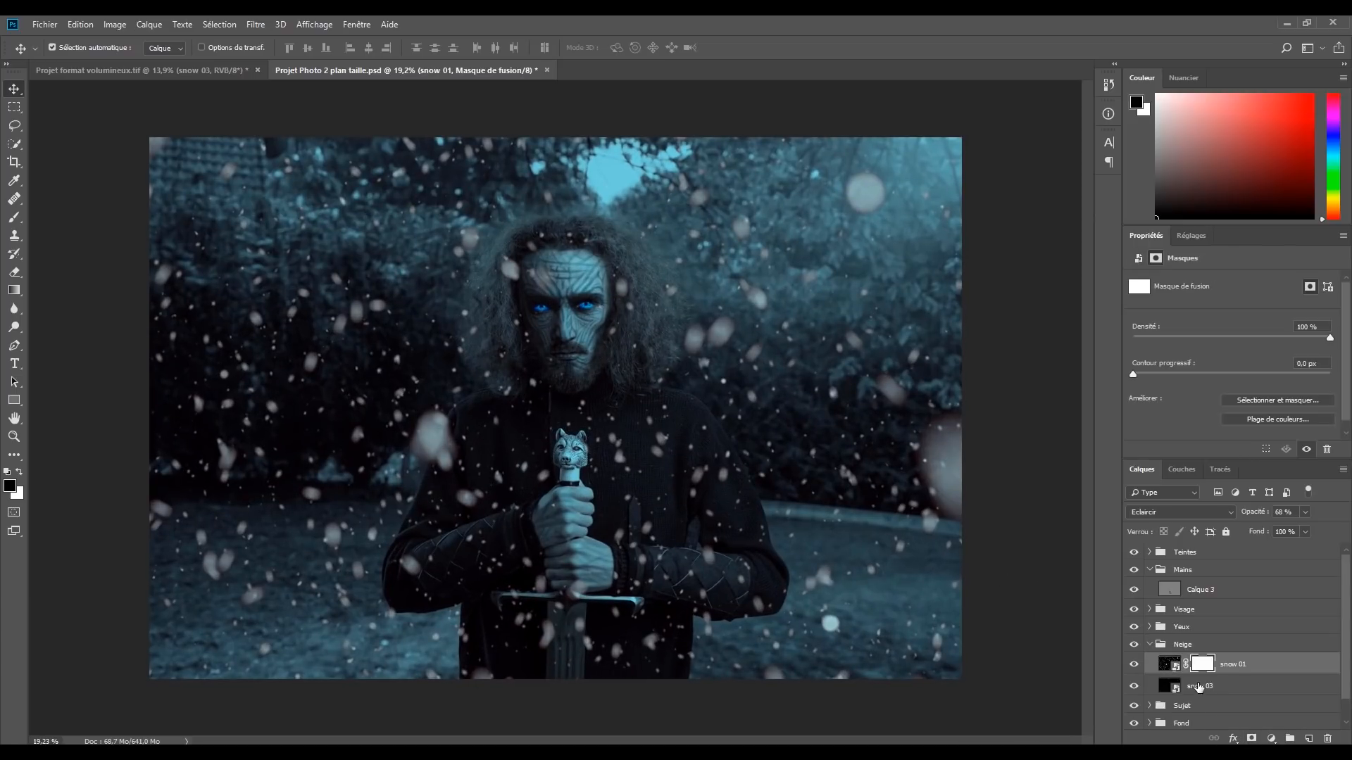
left_click(1240, 686)
left_click(1252, 739)
Paint black on the snow 01 mask with the brush at 34% opacity to fade flakes over the man's face, body, arms and sword
left_click(1205, 666)
left_click(15, 219)
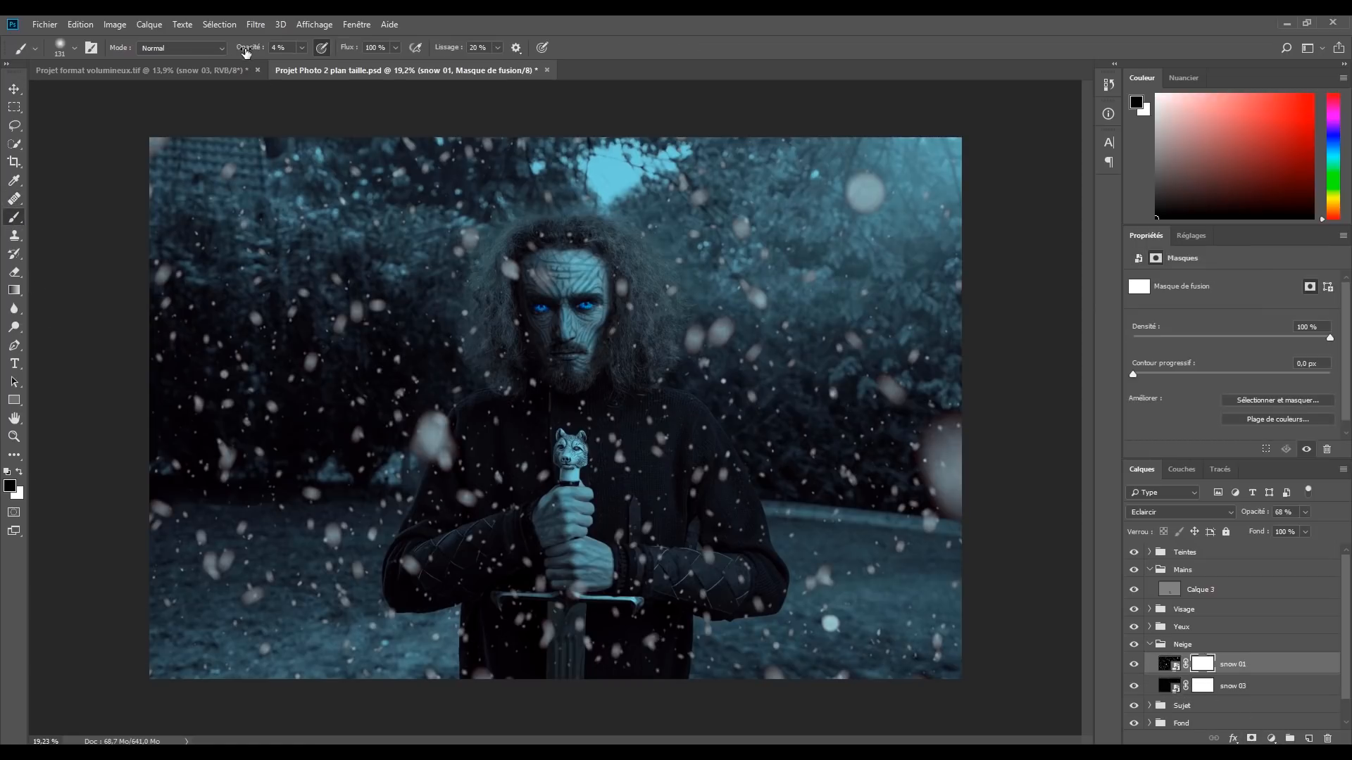
left_click_drag(245, 50, 258, 58)
left_click_drag(507, 446, 523, 446)
mouse_move(433, 424)
left_mouse_down()
mouse_move(467, 474)
mouse_move(436, 455)
left_mouse_up()
left_click_drag(511, 270, 541, 279)
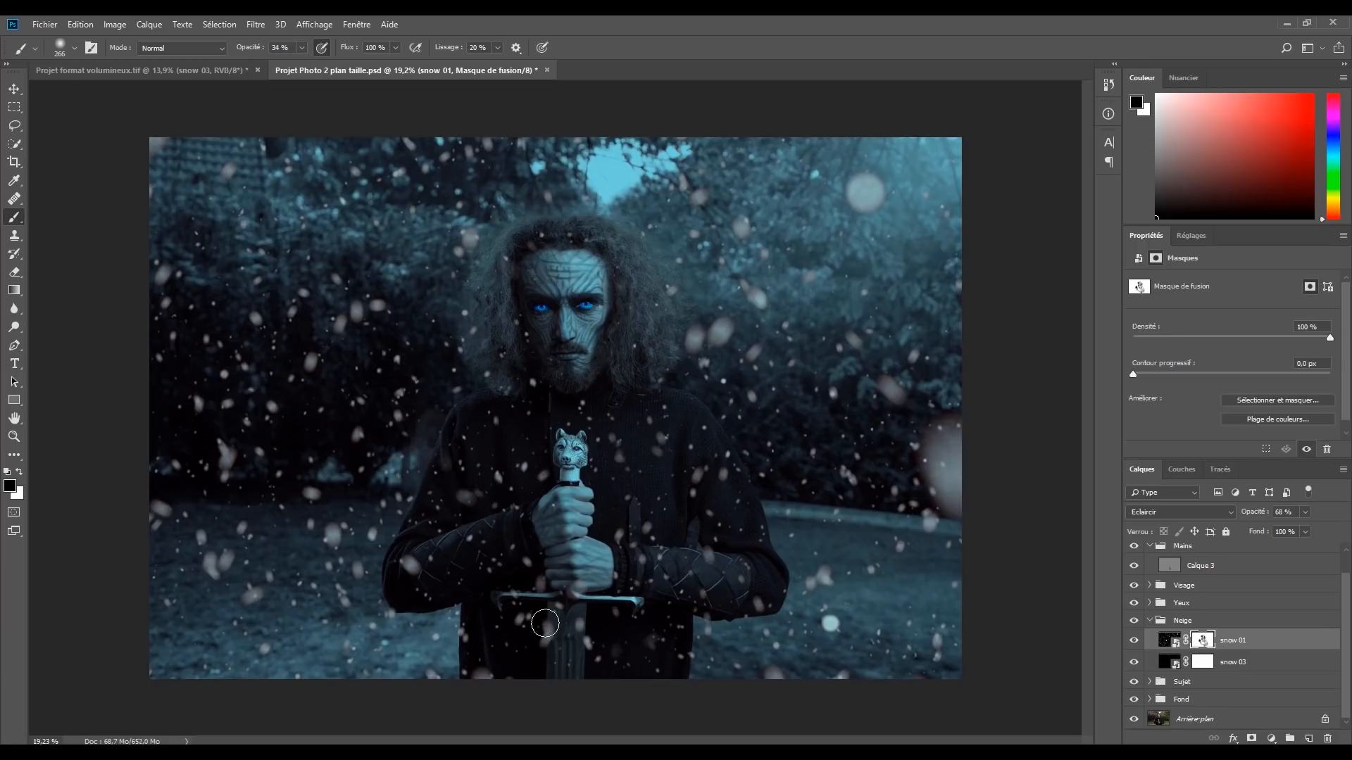
left_click_drag(545, 623, 574, 592)
left_click(709, 555)
left_click(410, 565)
Continue painting the snow 01 mask to fade the large flakes in the background and around the sword guard
left_click_drag(888, 461, 904, 461)
left_click_drag(947, 436, 940, 493)
left_click(717, 334)
left_click(227, 462)
left_click(217, 564)
left_click(334, 536)
left_click(625, 603)
left_click_drag(621, 605, 611, 606)
left_click(375, 307)
left_click(646, 529)
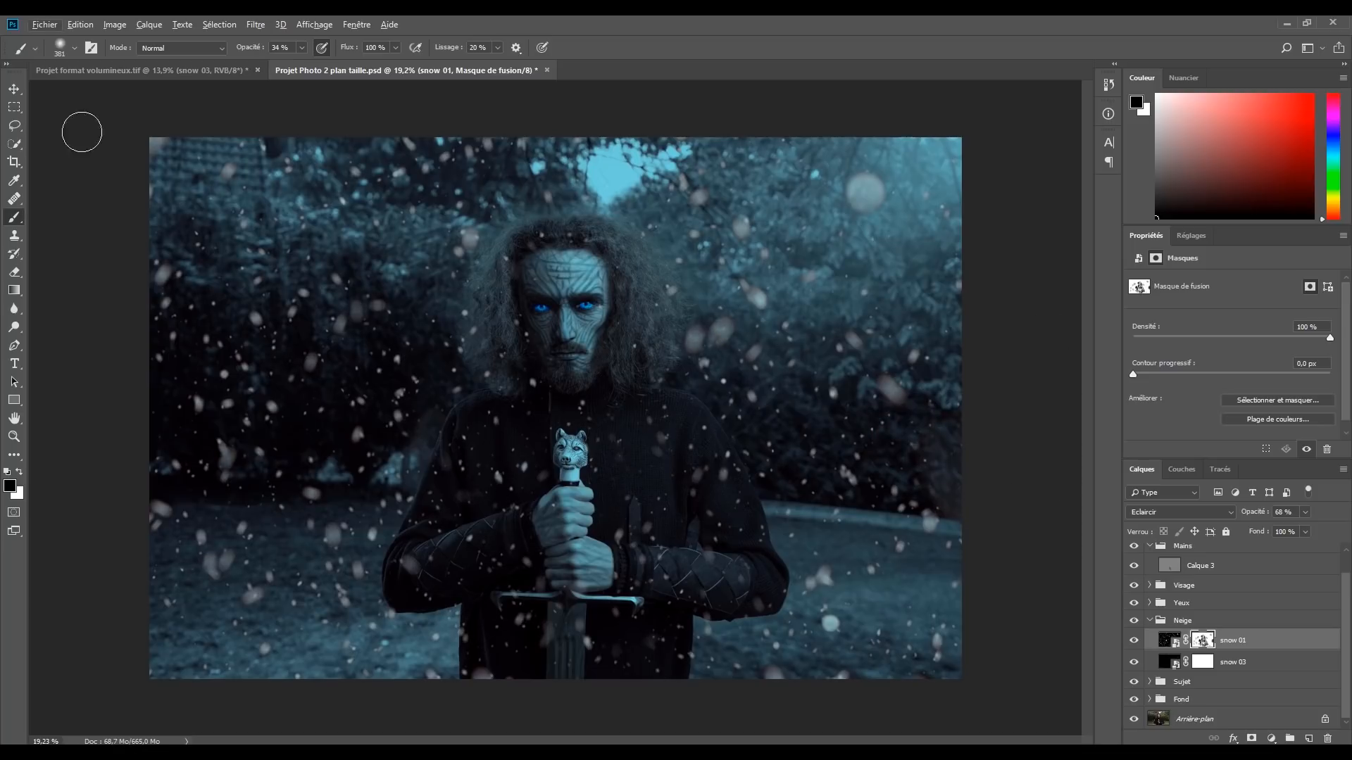
Apply a motion blur to the snow 01 layer with an angle of -63° and a distance of 49 pixels
left_click(14, 88)
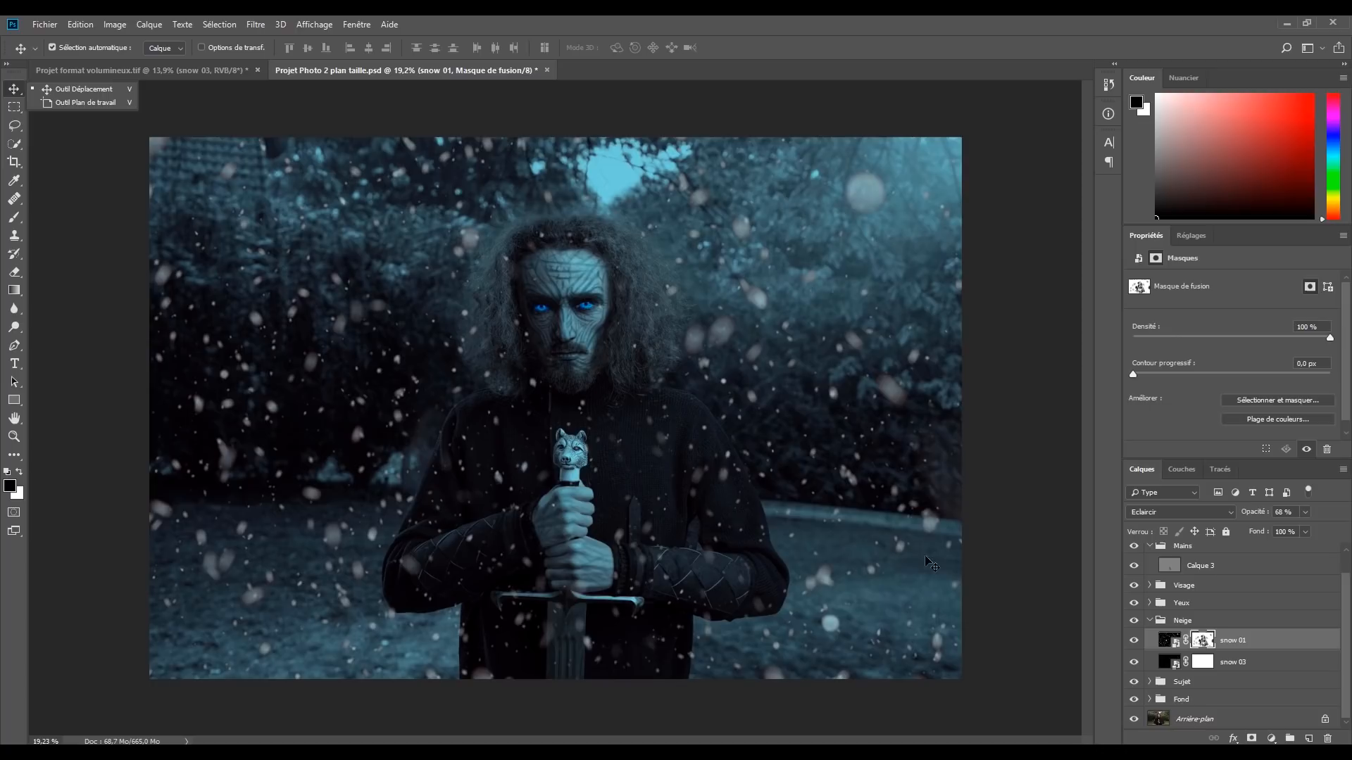
left_click(914, 530)
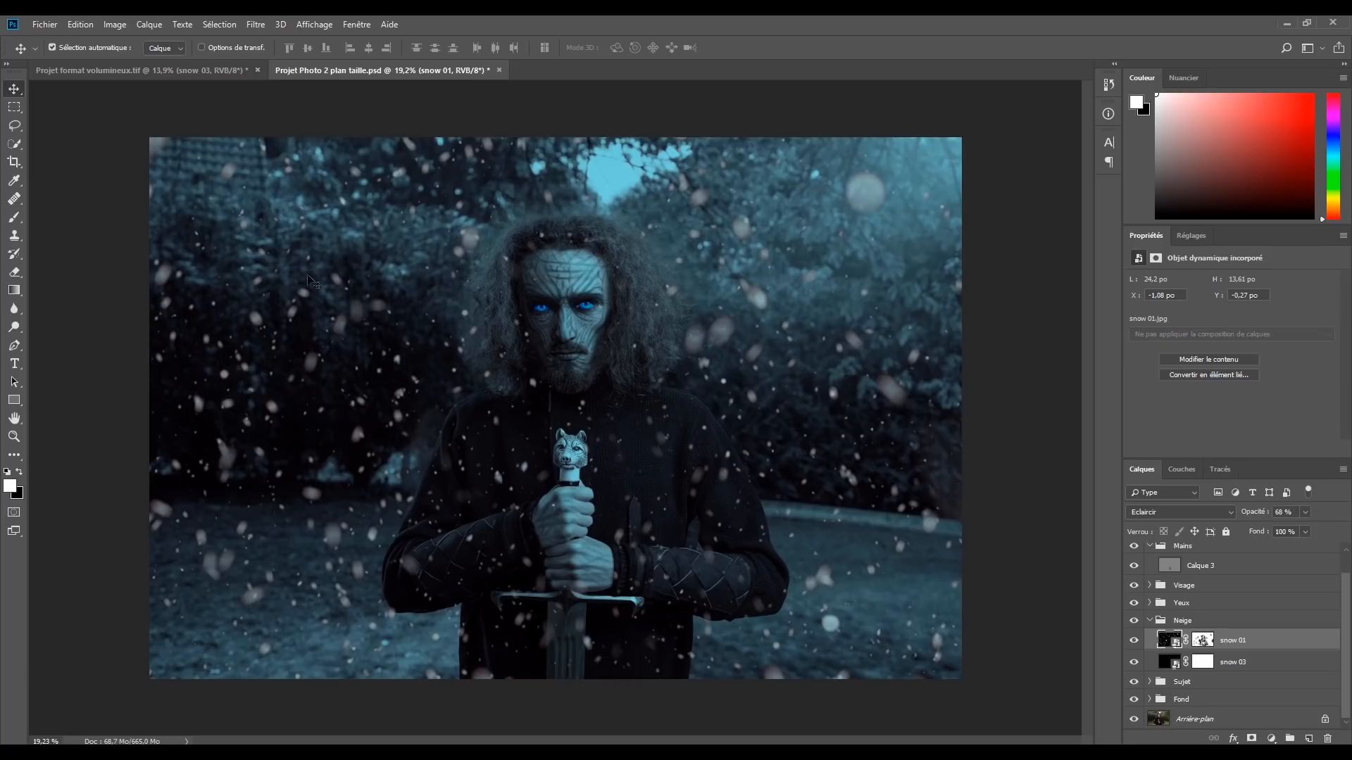
left_click(255, 24)
mouse_move(324, 223)
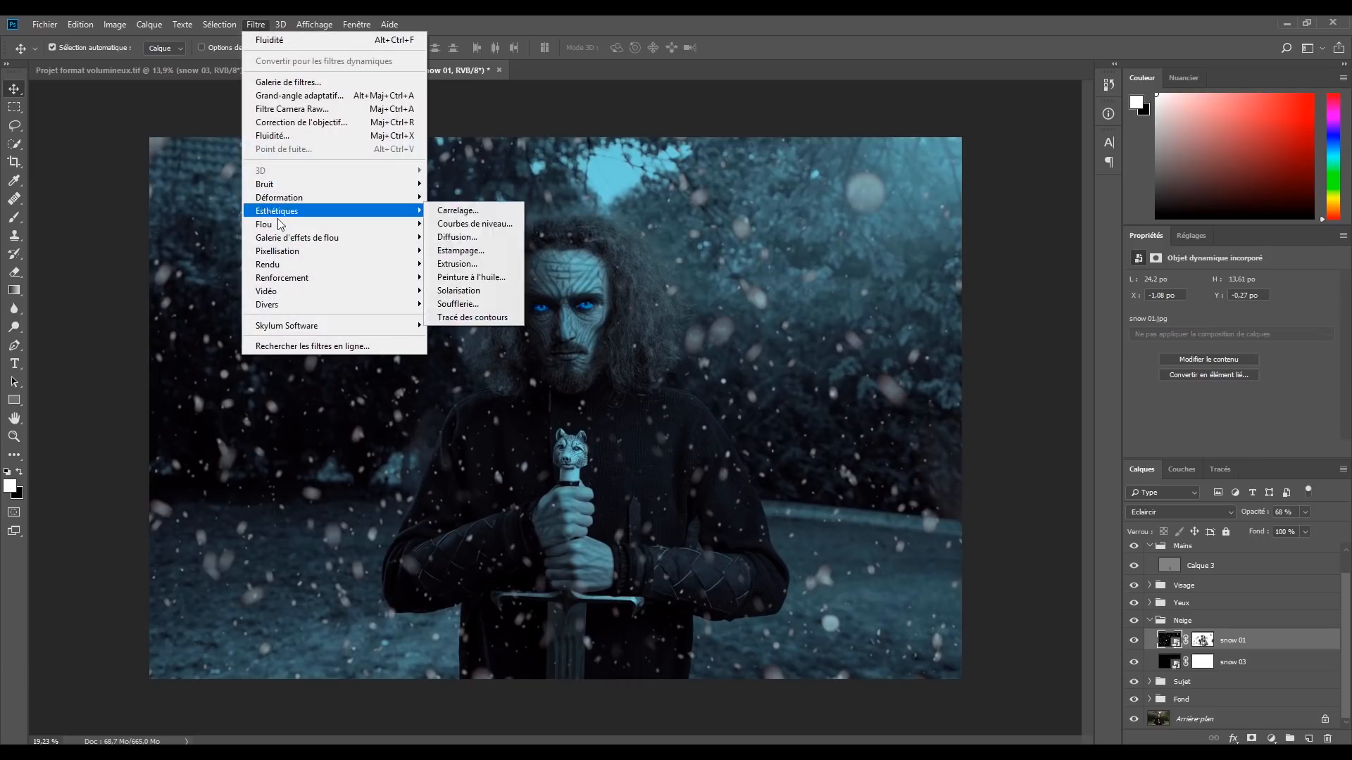
left_click(472, 277)
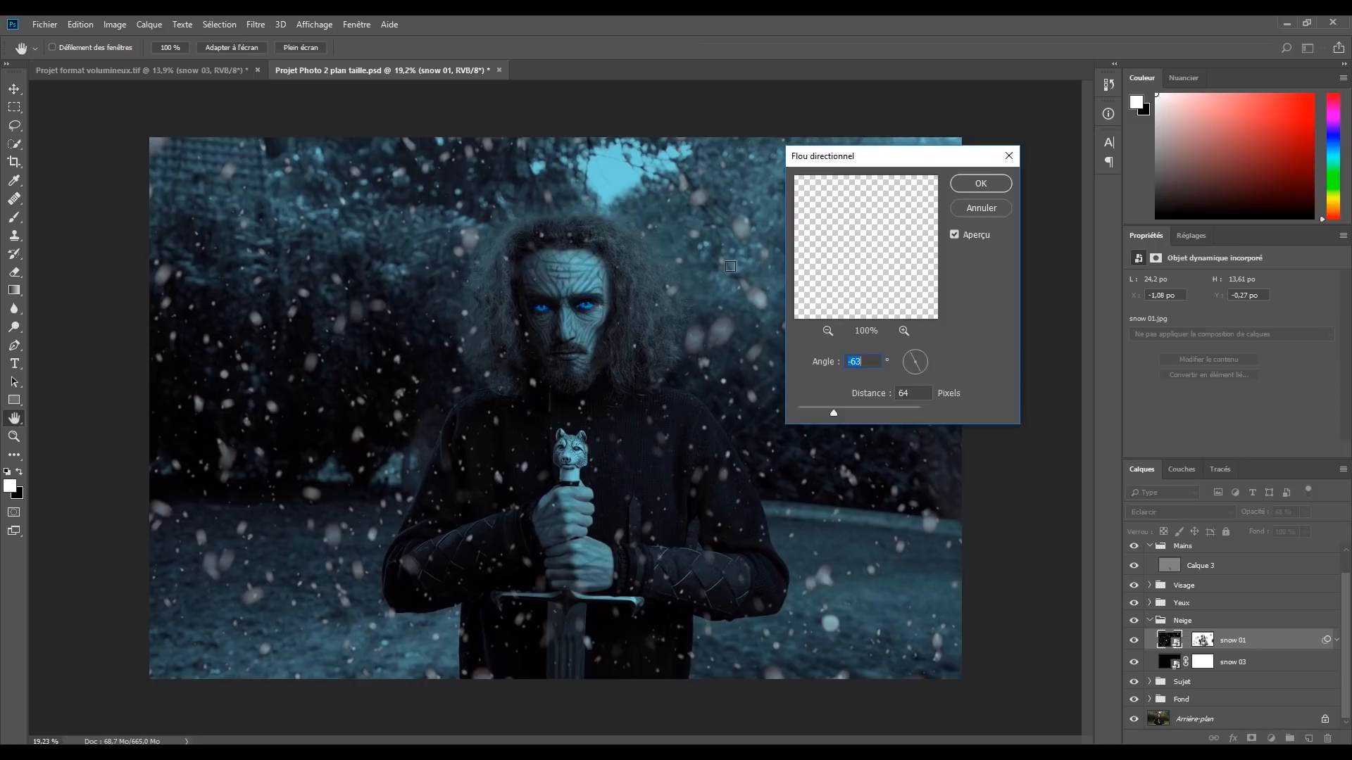
left_click_drag(915, 161, 1073, 143)
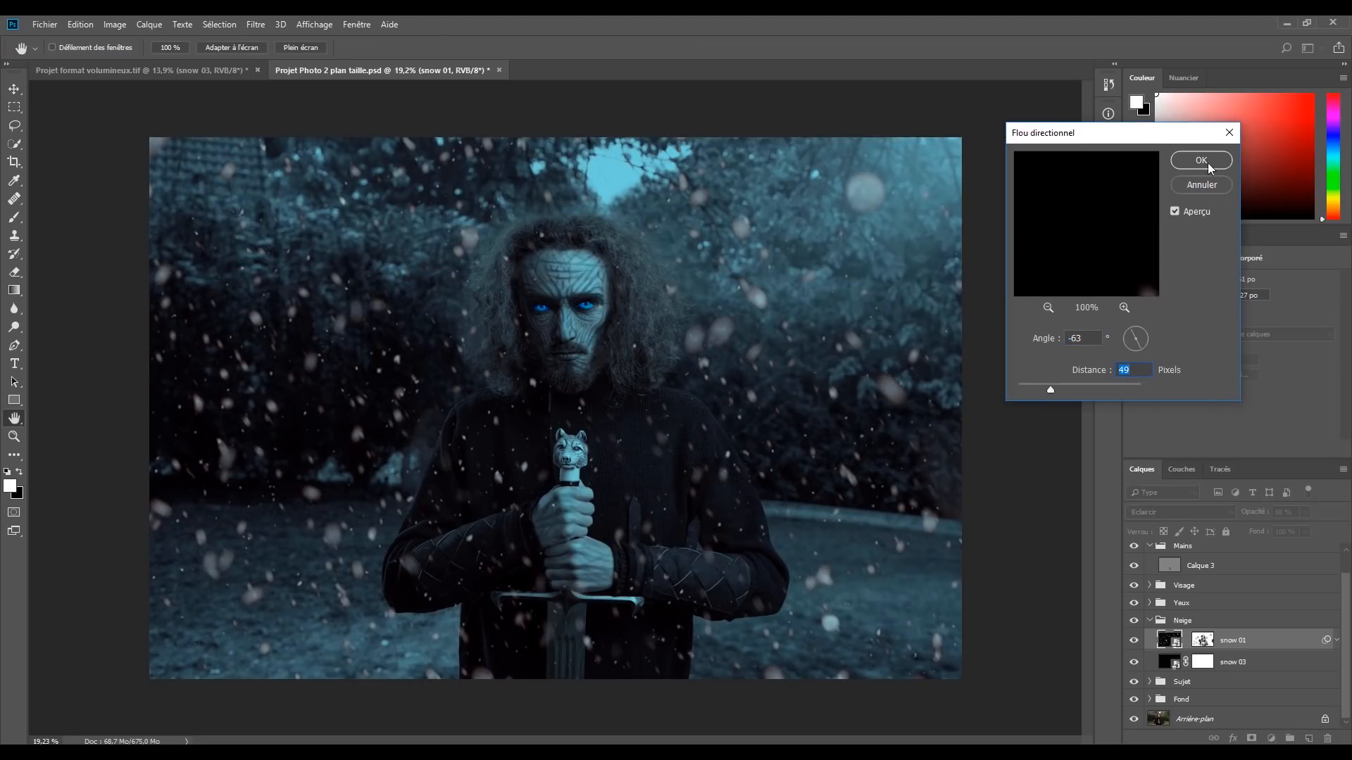
key("Return")
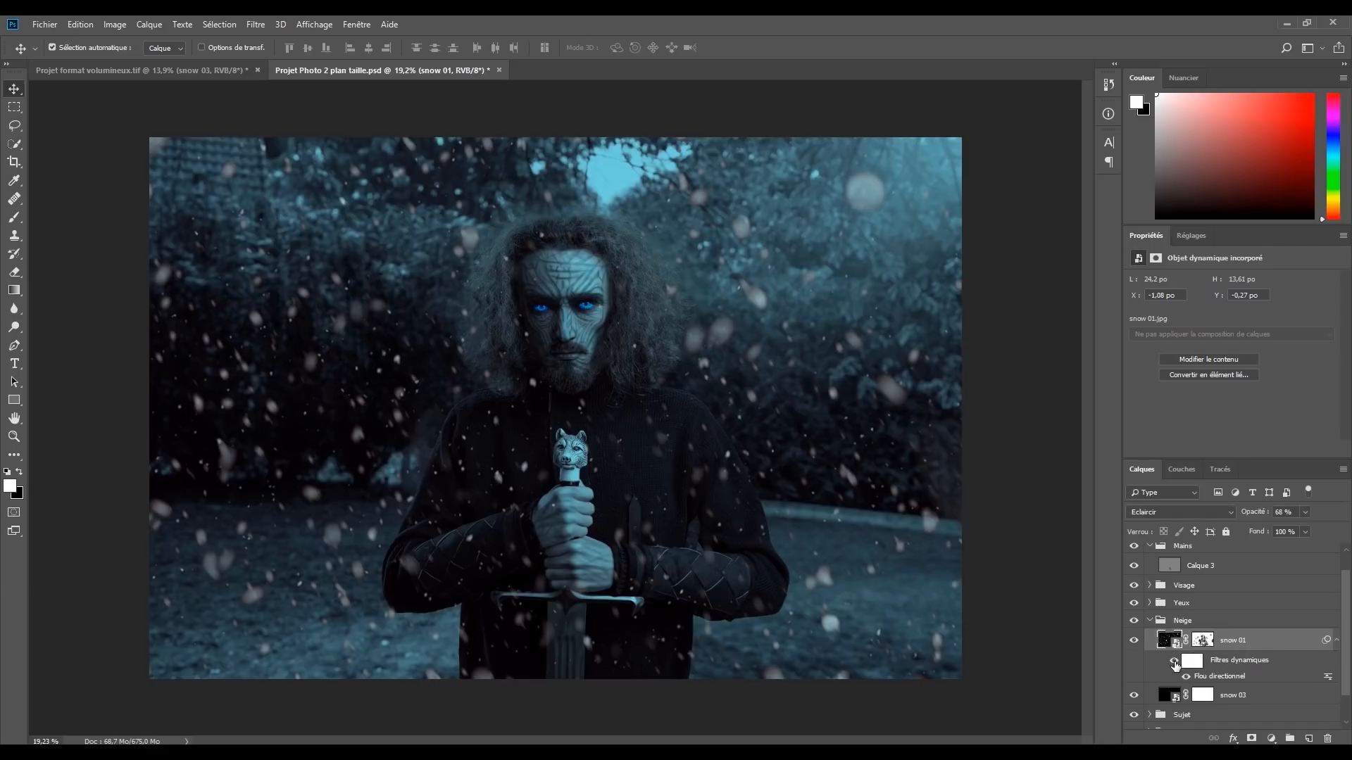
Apply a motion blur to the snow 03 layer with an angle of -63° and a distance of 32 pixels
left_click(1178, 662)
left_click(255, 24)
mouse_move(296, 251)
left_click(471, 277)
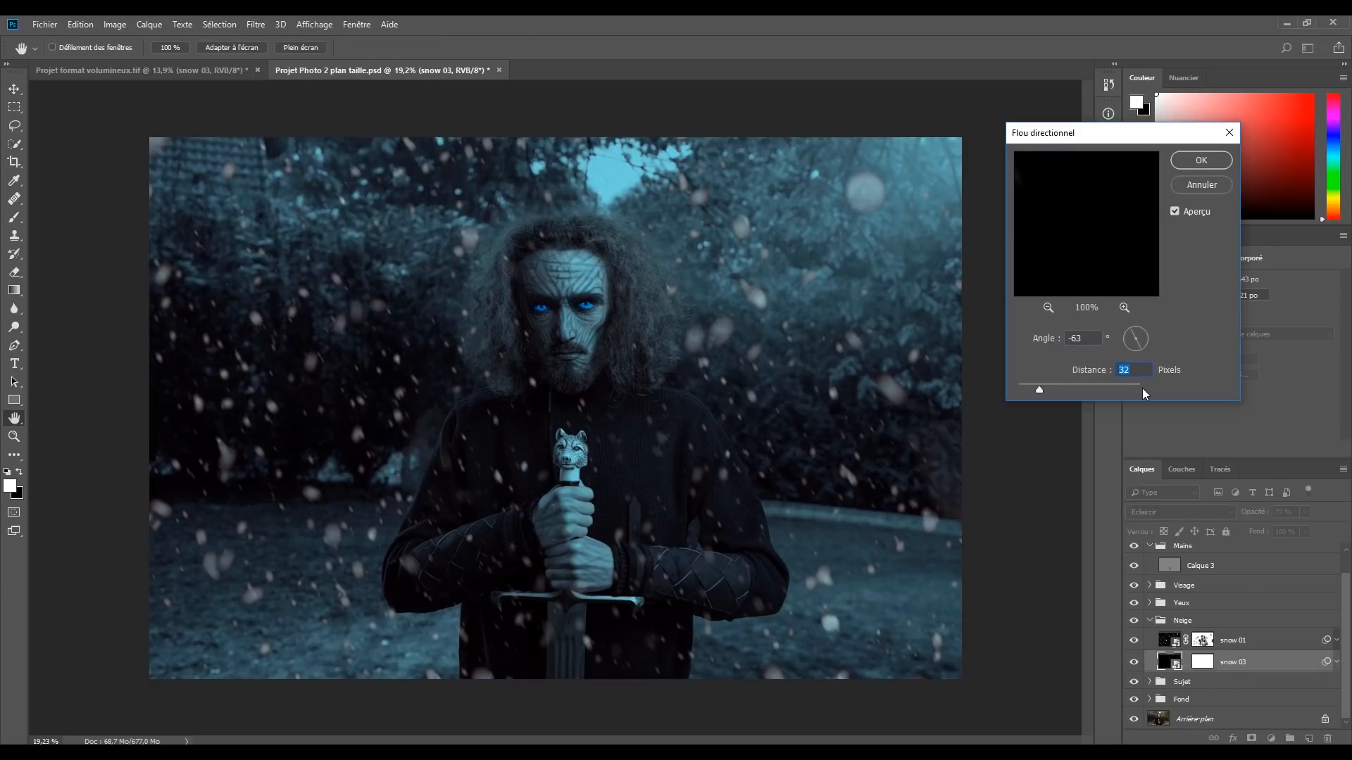
left_click(1200, 161)
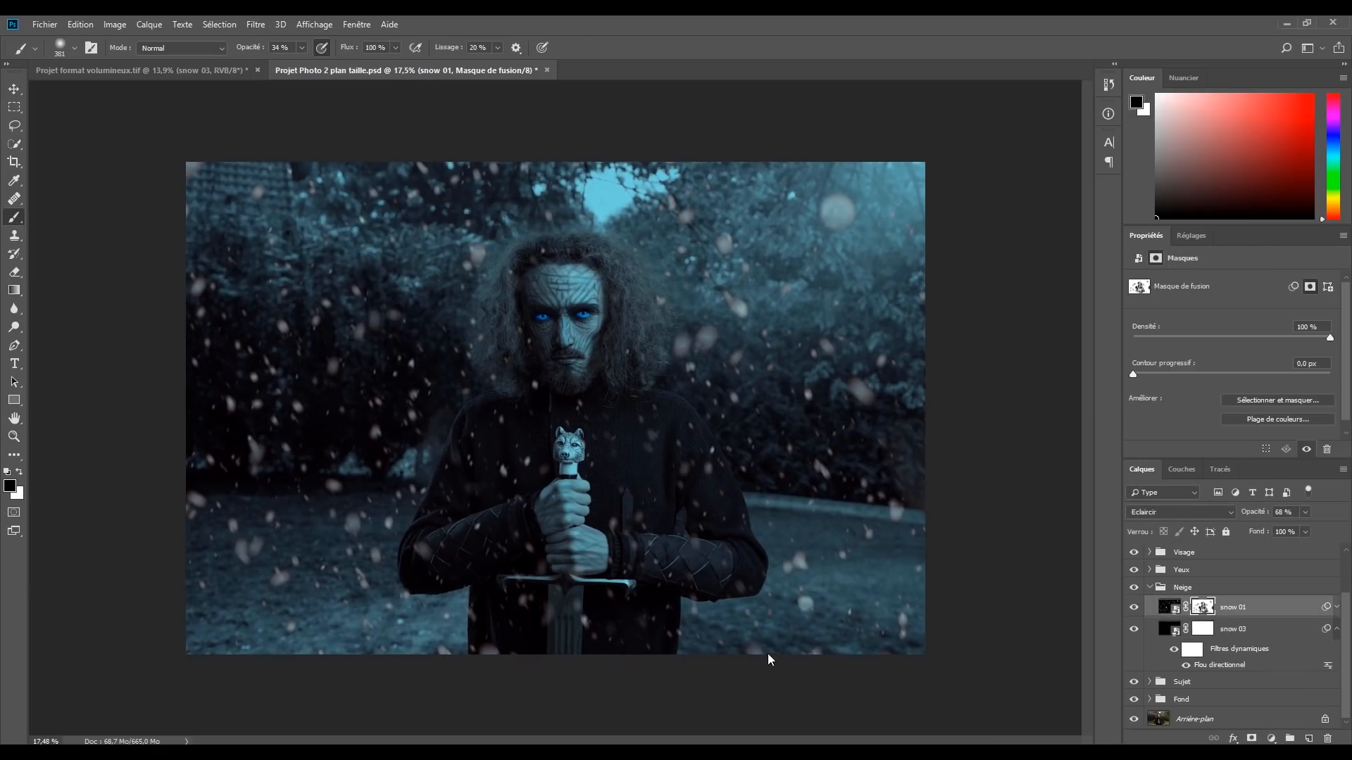
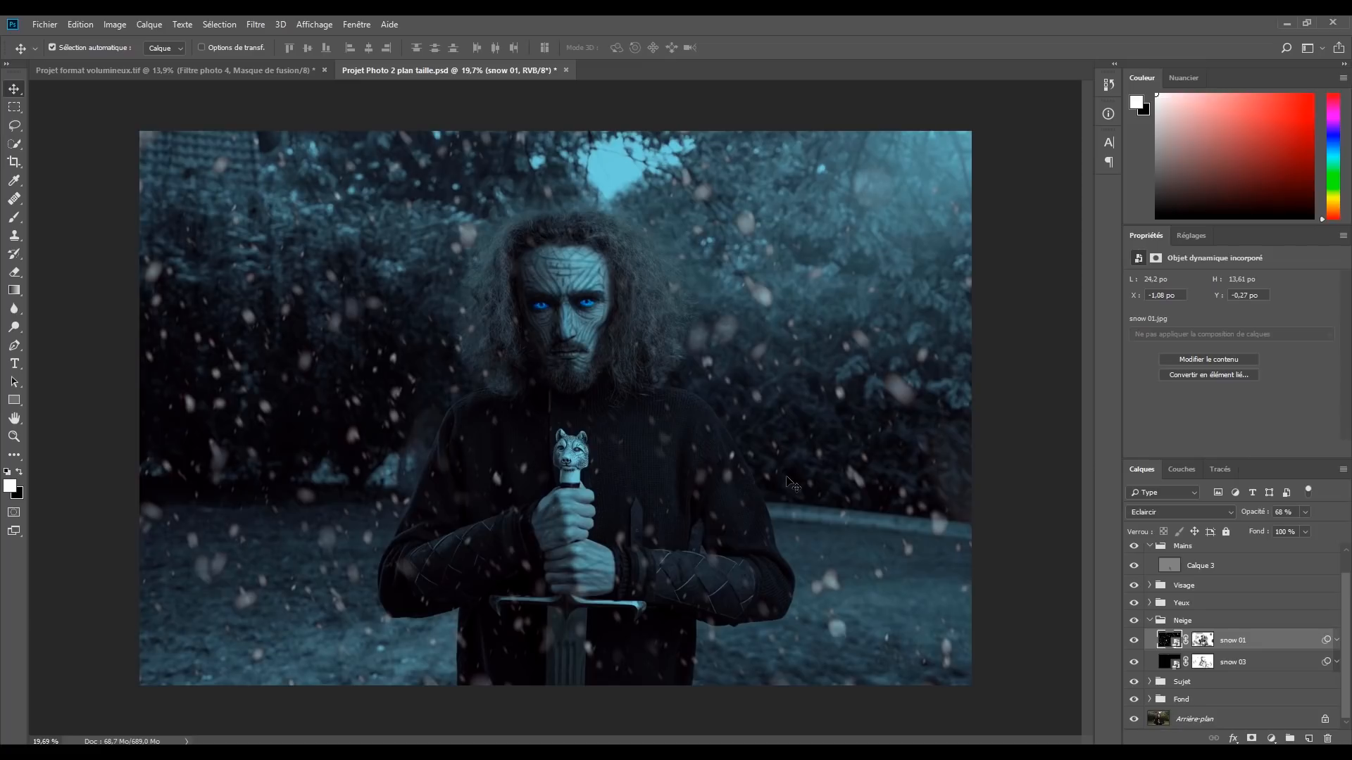
Add a photo filter adjustment above snow 01 with the custom colour 32cdfa
left_click(1271, 738)
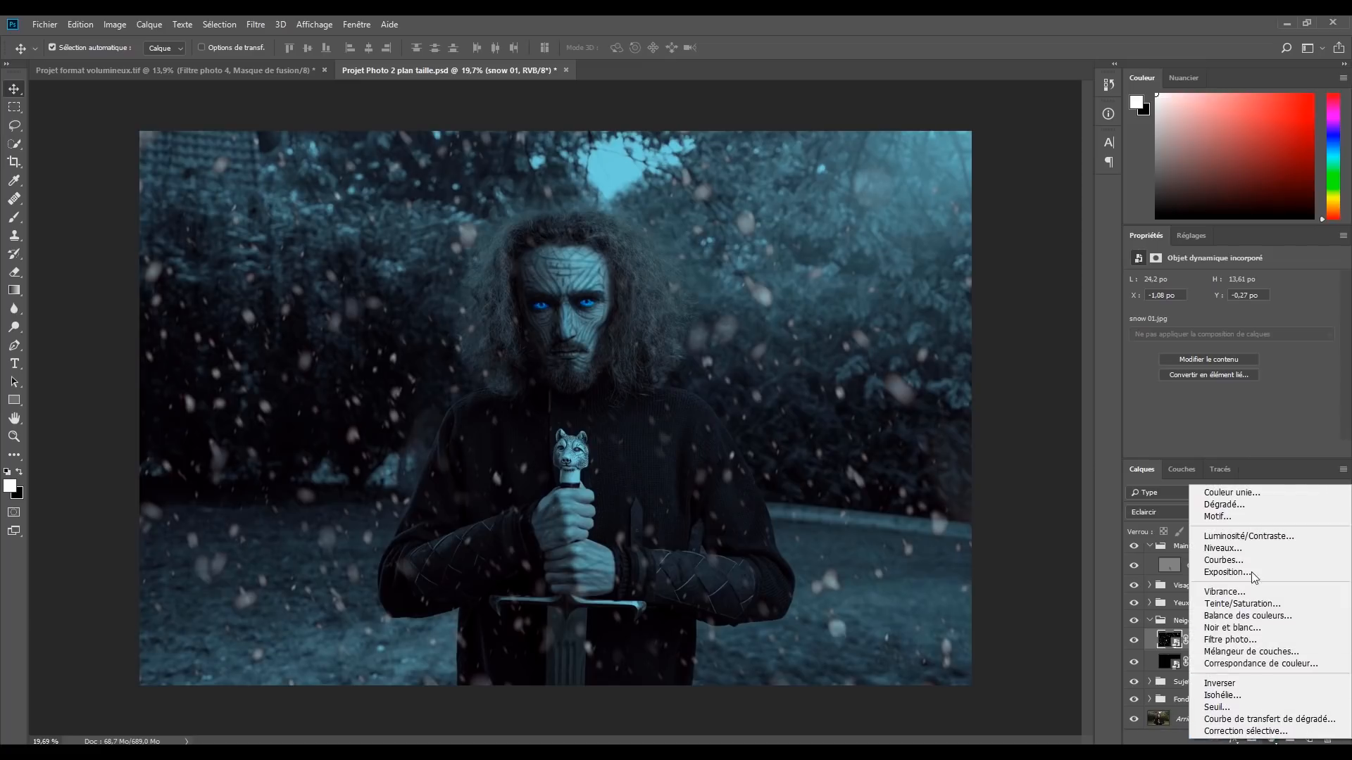
left_click(1239, 640)
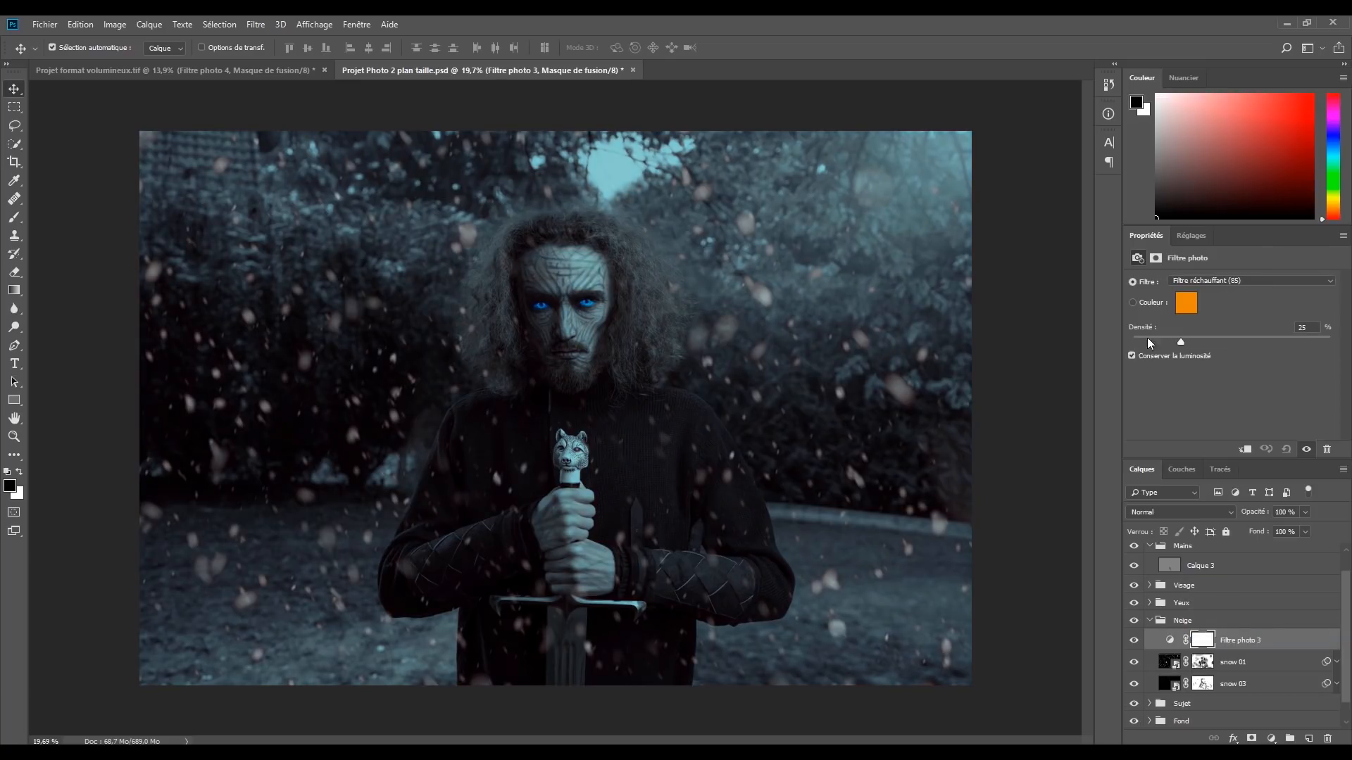
left_click(1185, 303)
type("32cdfa")
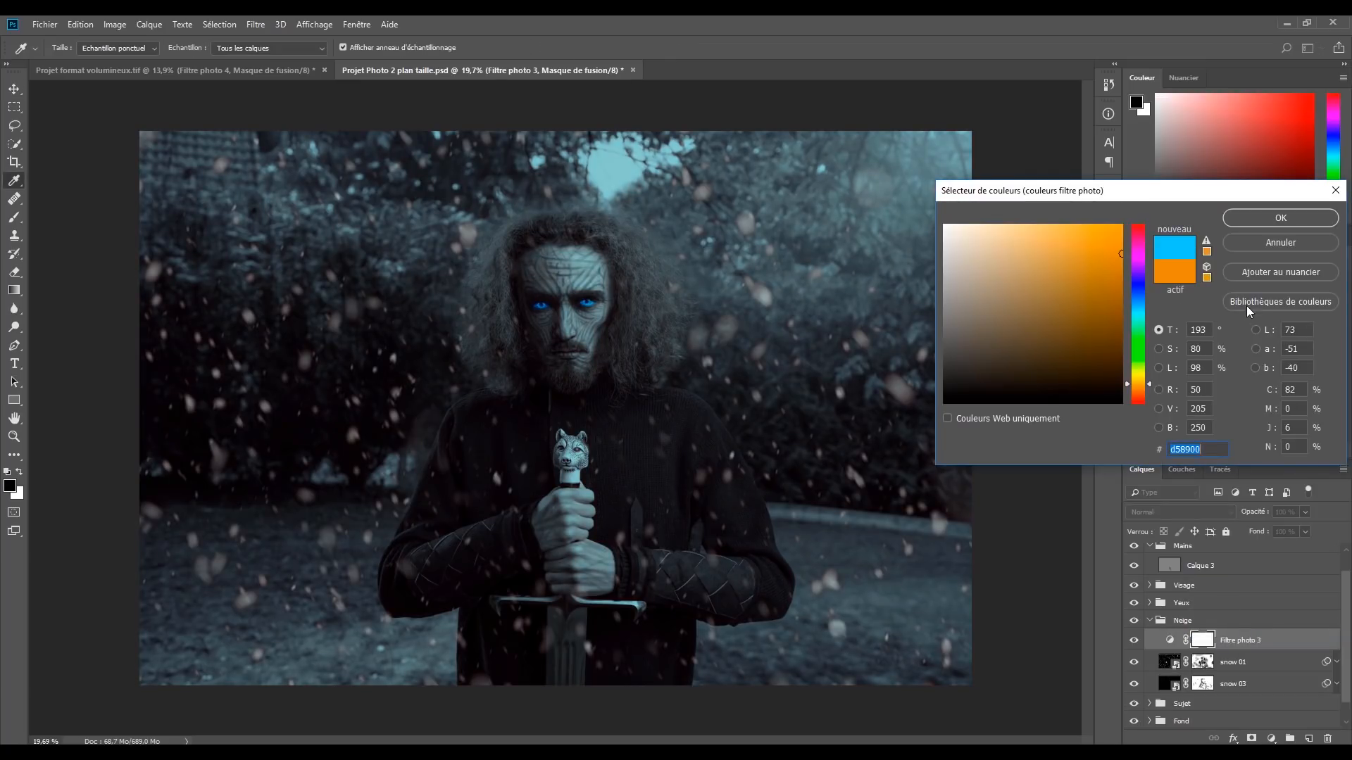
left_click(1271, 219)
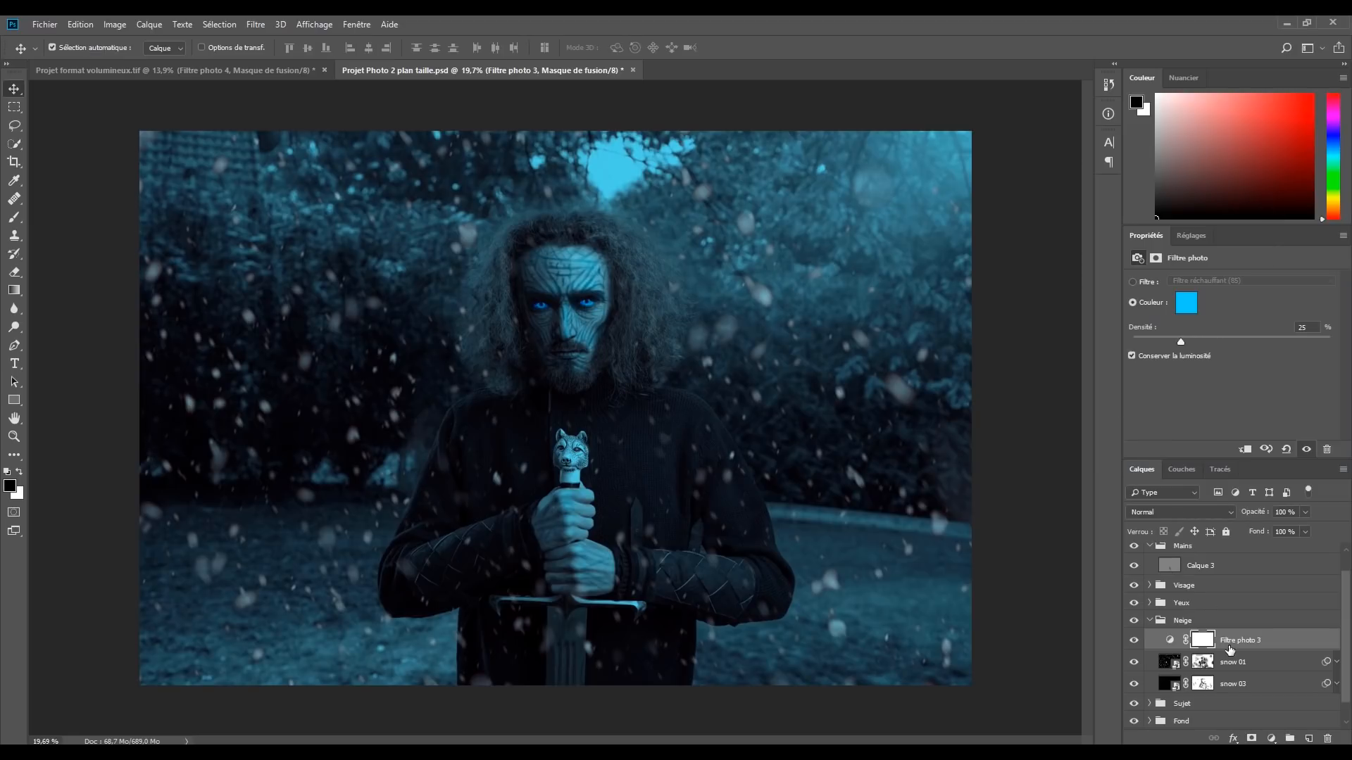
Clip the photo filter to snow 01 and add a duplicate of it clipped to snow 03
right_click(1280, 638)
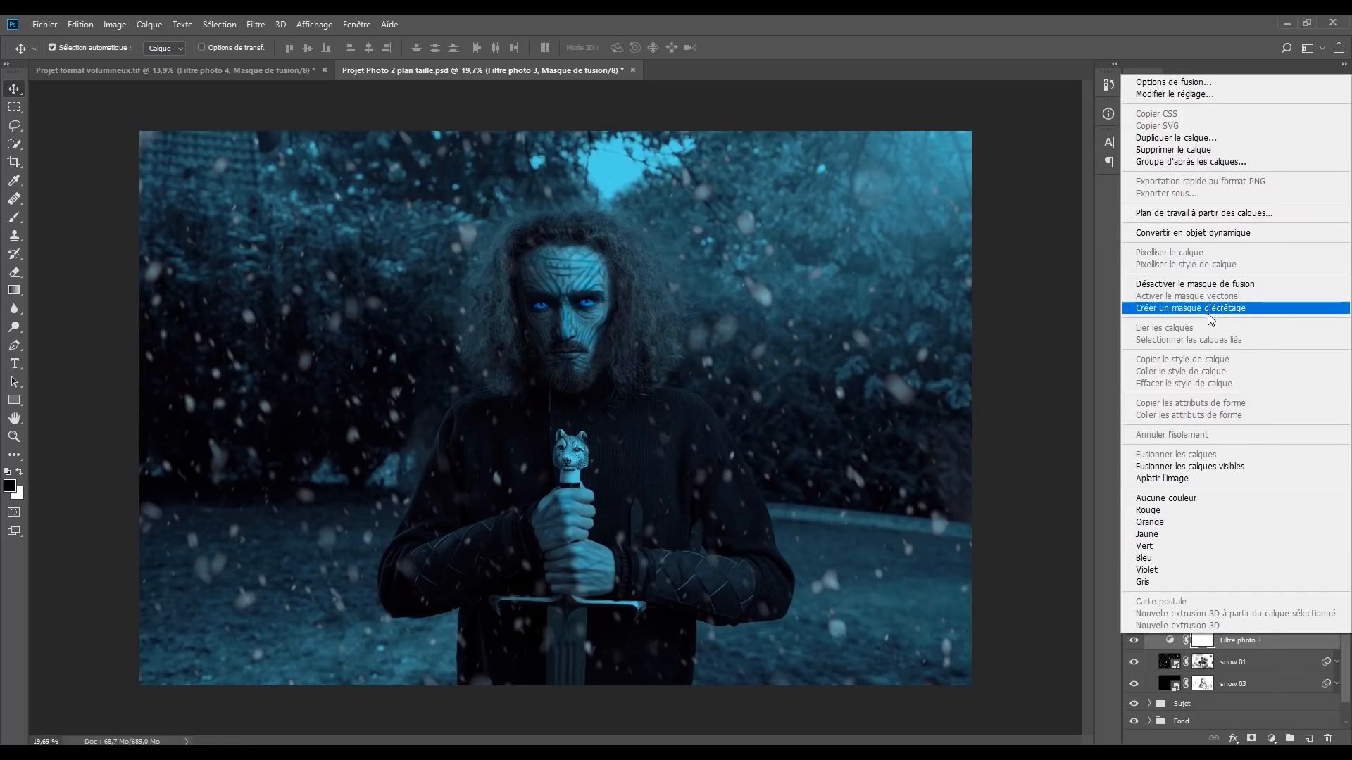
left_click(1197, 308)
left_click_drag(1288, 644, 1254, 680)
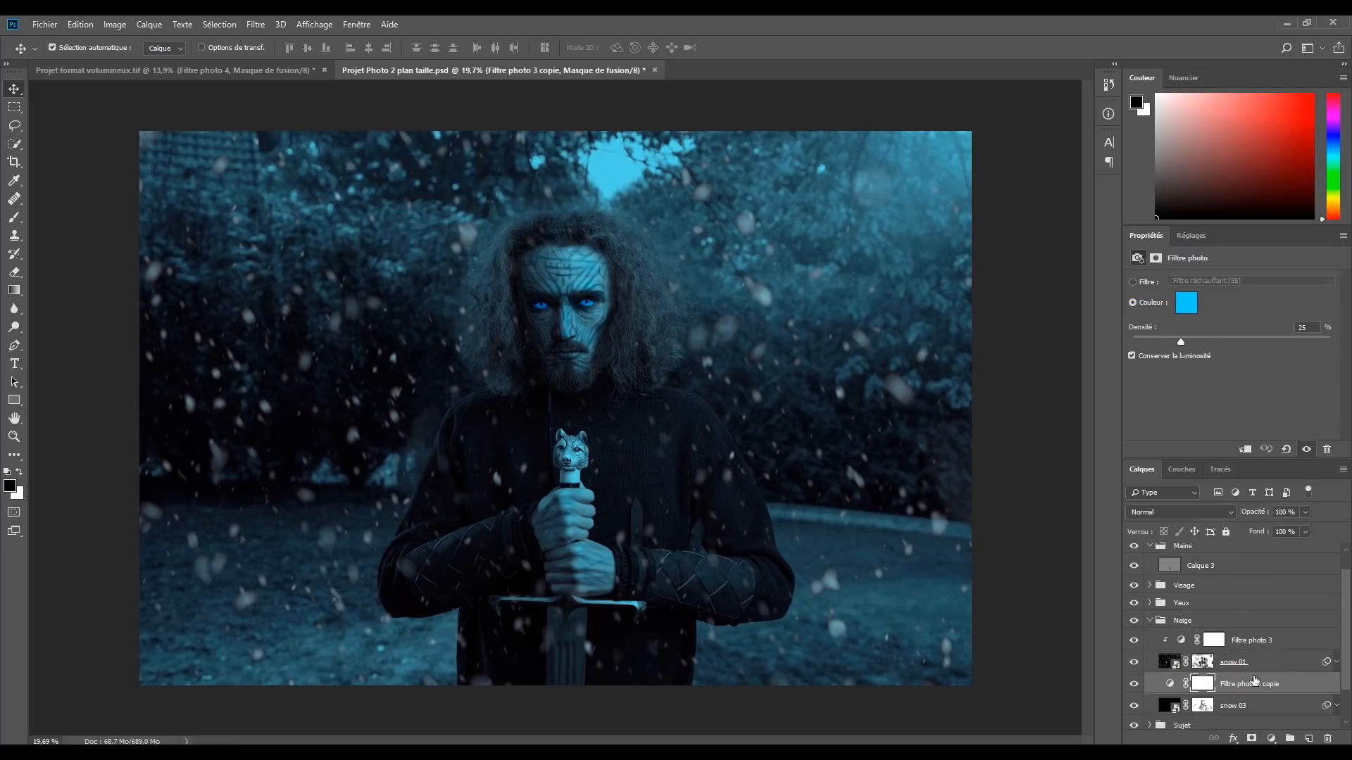
right_click(1294, 687)
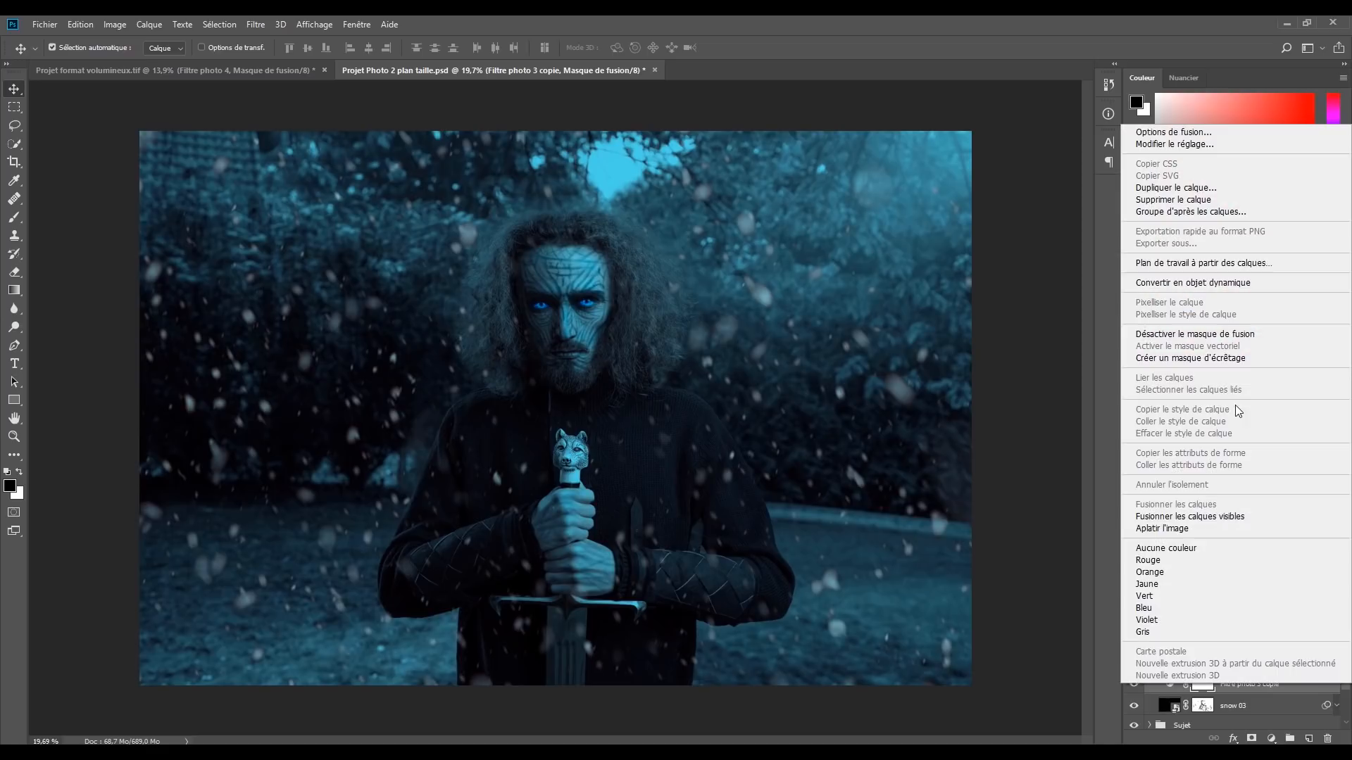
left_click(1206, 359)
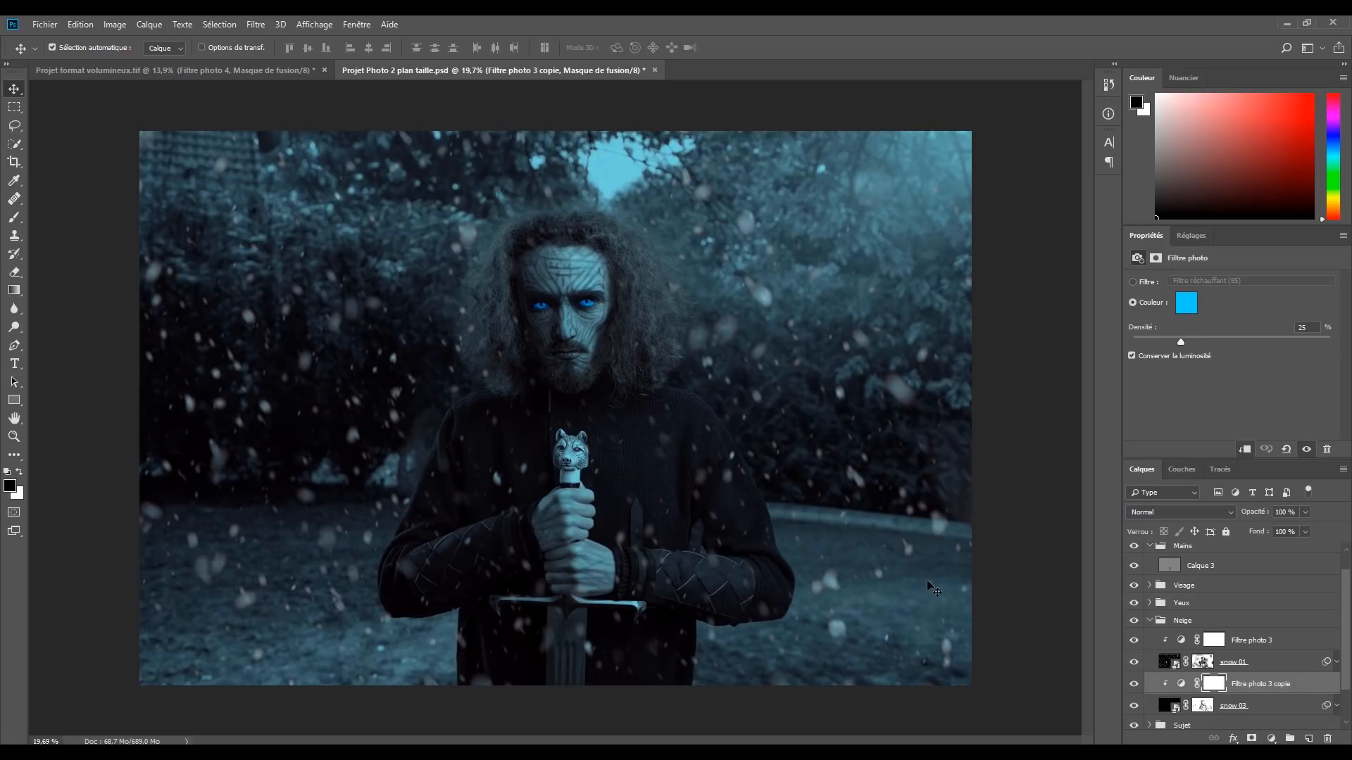
Collapse the Neige group and toggle its visibility to compare the image with and without snow
scroll(928, 582, "down", 3)
scroll(935, 583, "up", 2)
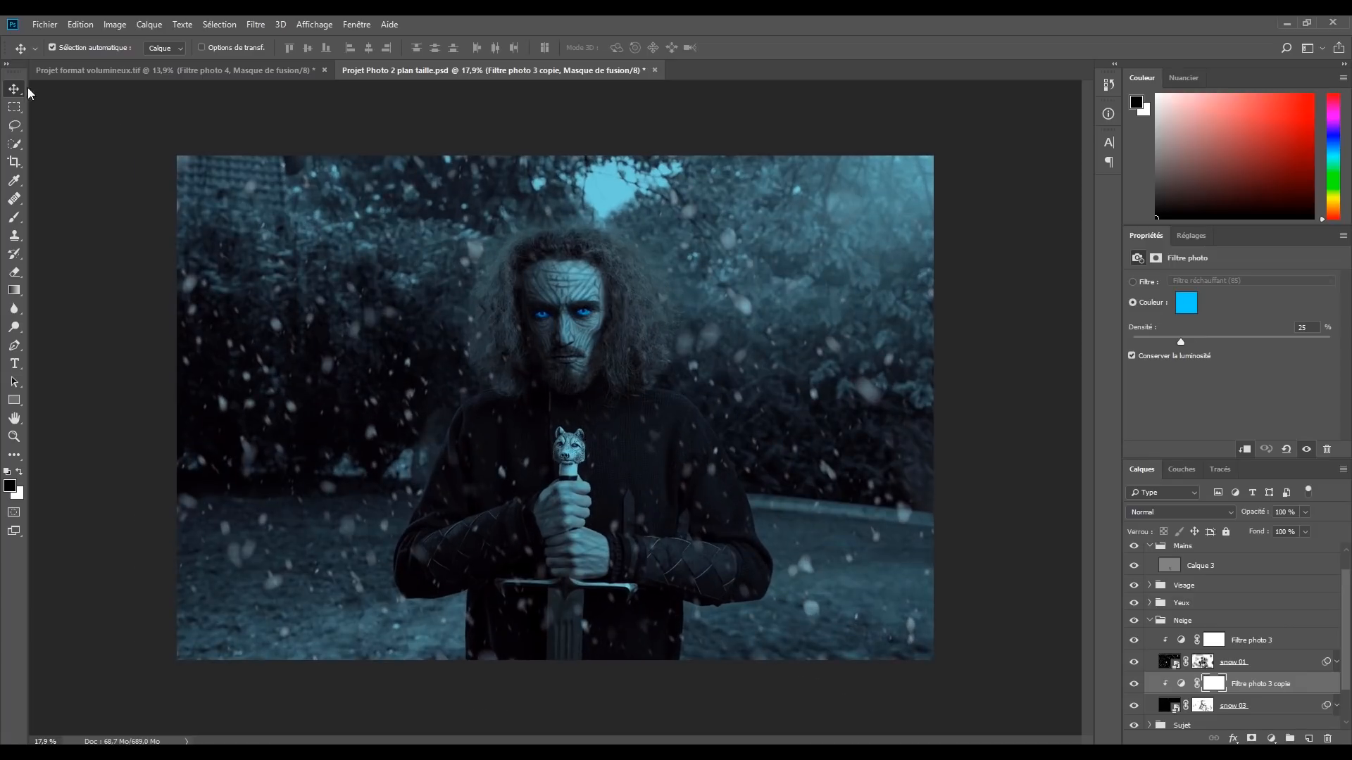
left_click(1150, 621)
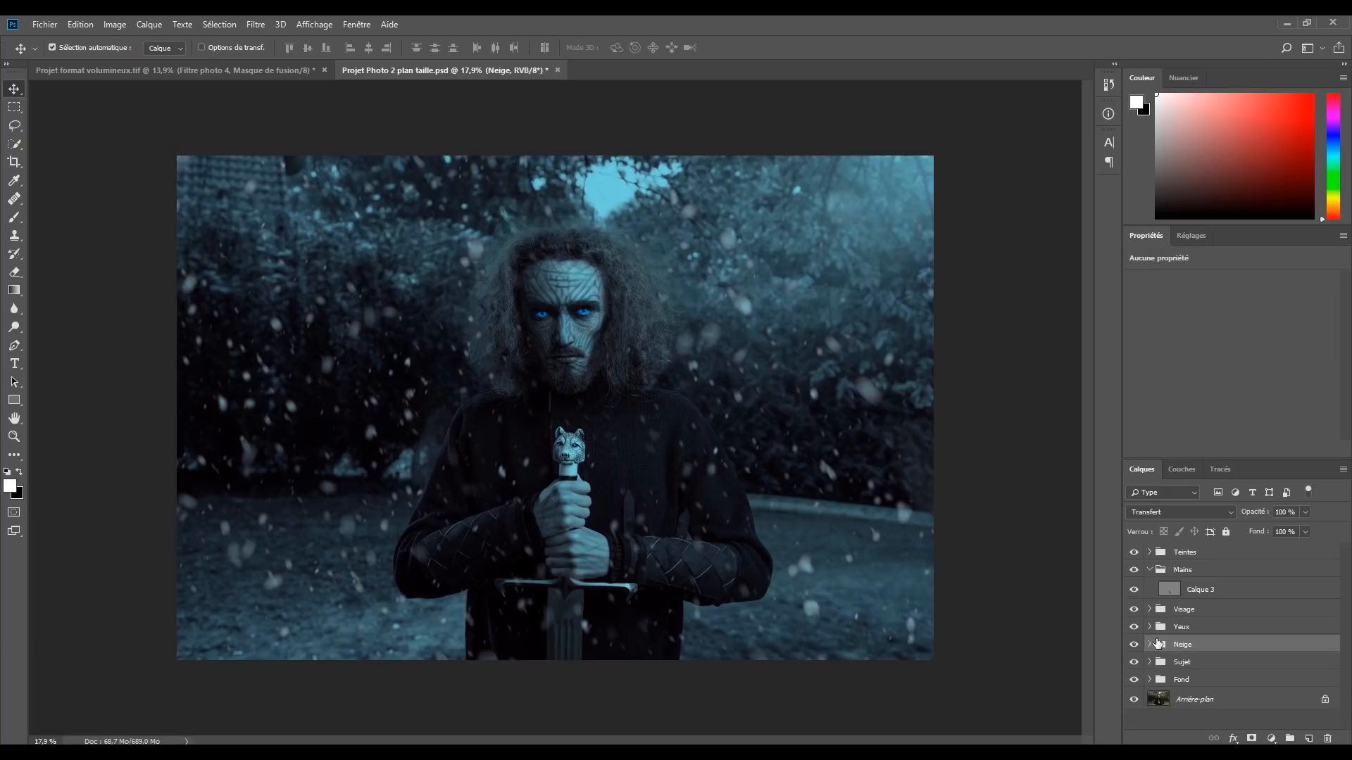
left_click(1135, 644)
left_click(1135, 645)
left_click(1135, 644)
left_click(1135, 644)
Expand the Neige group and paint black on the snow 03 mask over the man's forehead with the brush at 34% opacity
scroll(549, 233, "up", 3)
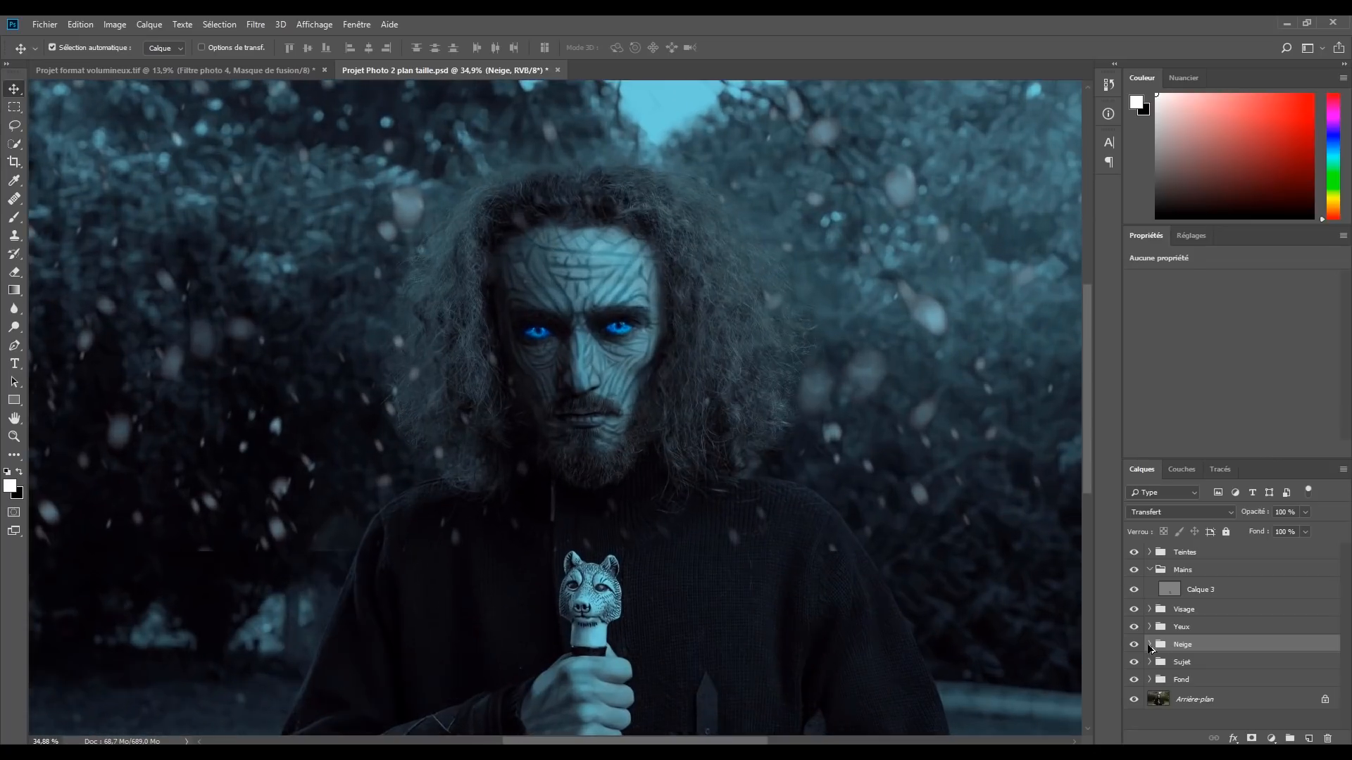
left_click(1149, 645)
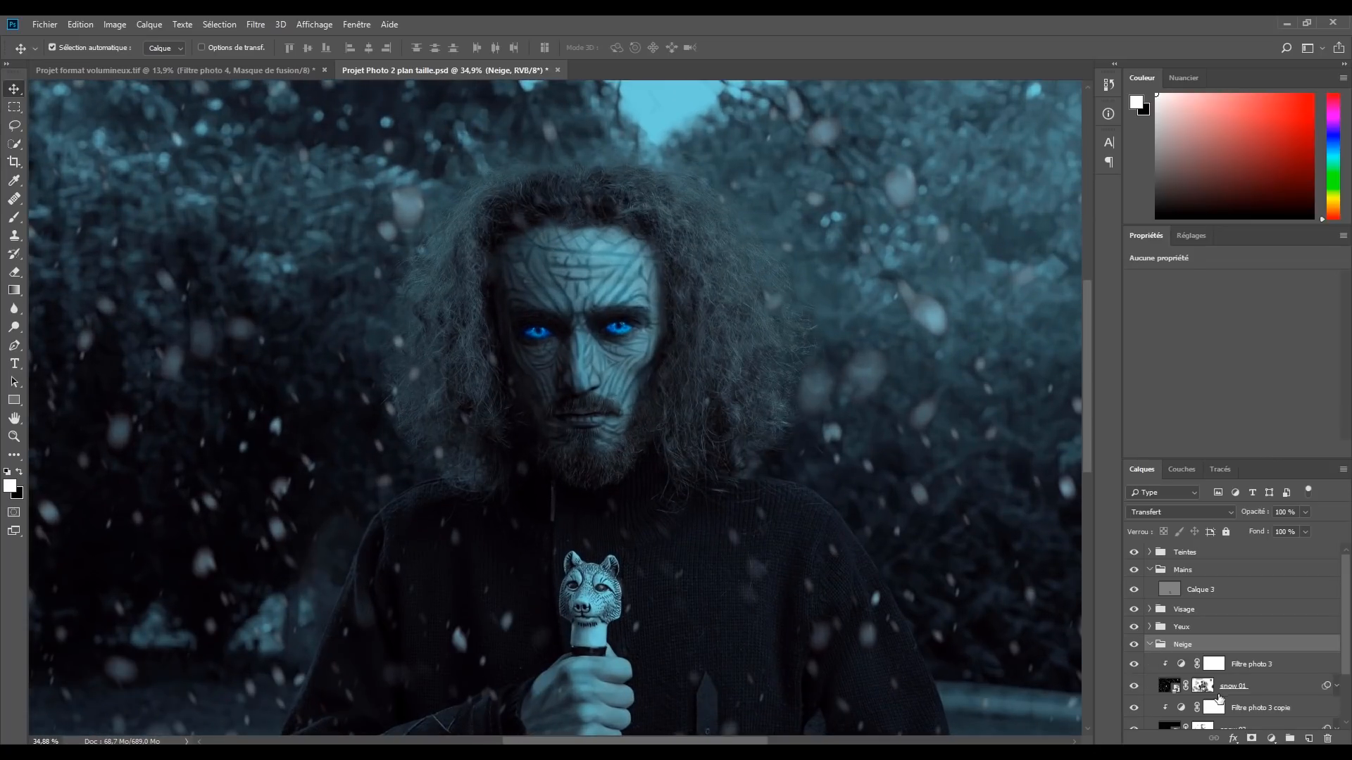
left_click(1205, 689)
left_click(14, 217)
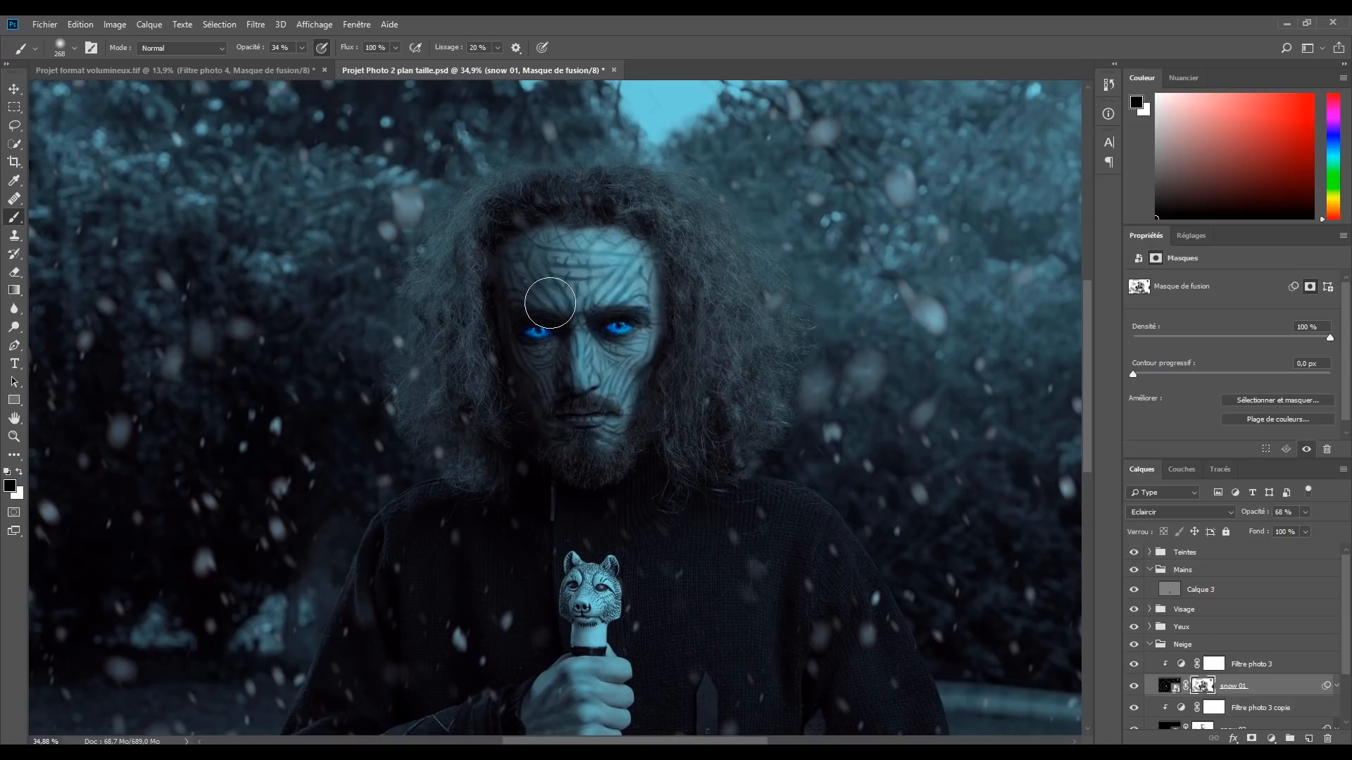
key("v")
scroll(740, 393, "down", 3)
scroll(738, 392, "up", 1)
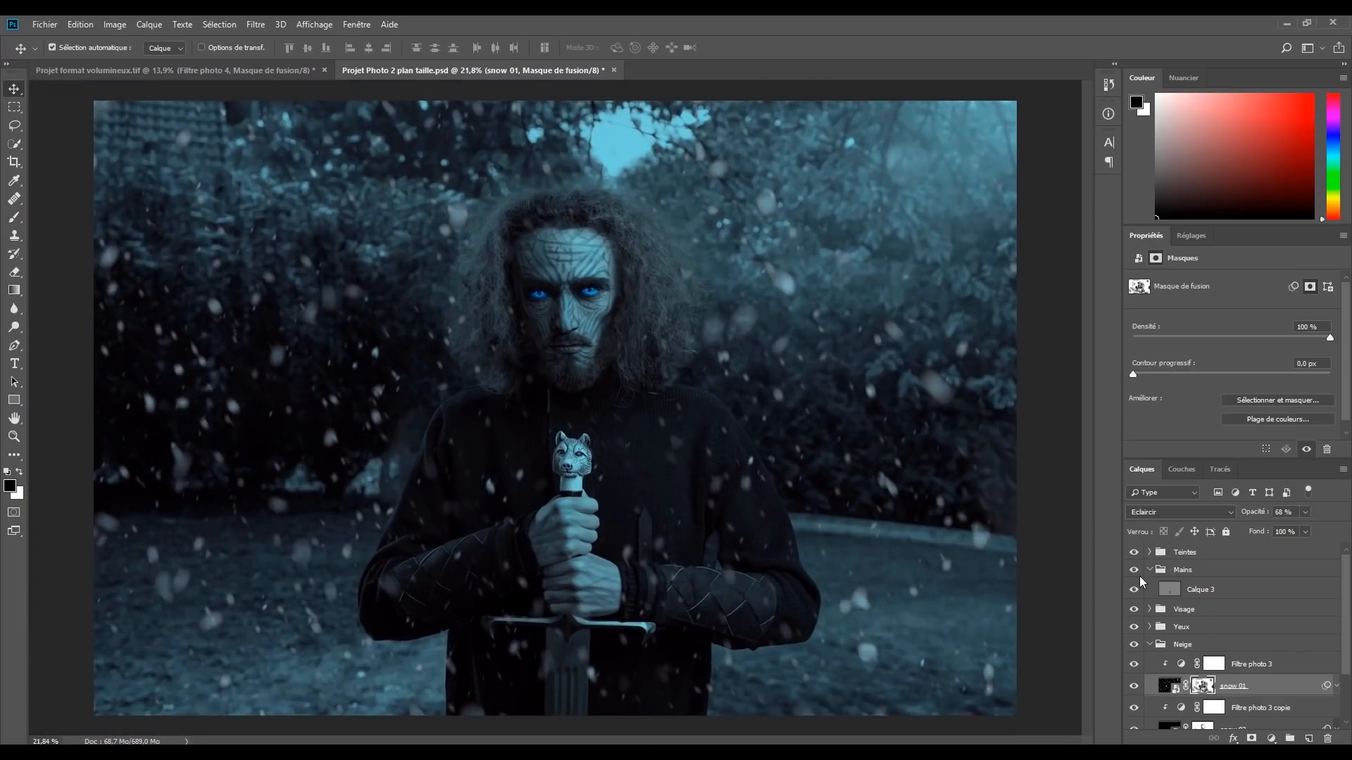
left_click(1139, 646)
scroll(1218, 697, "down", 1)
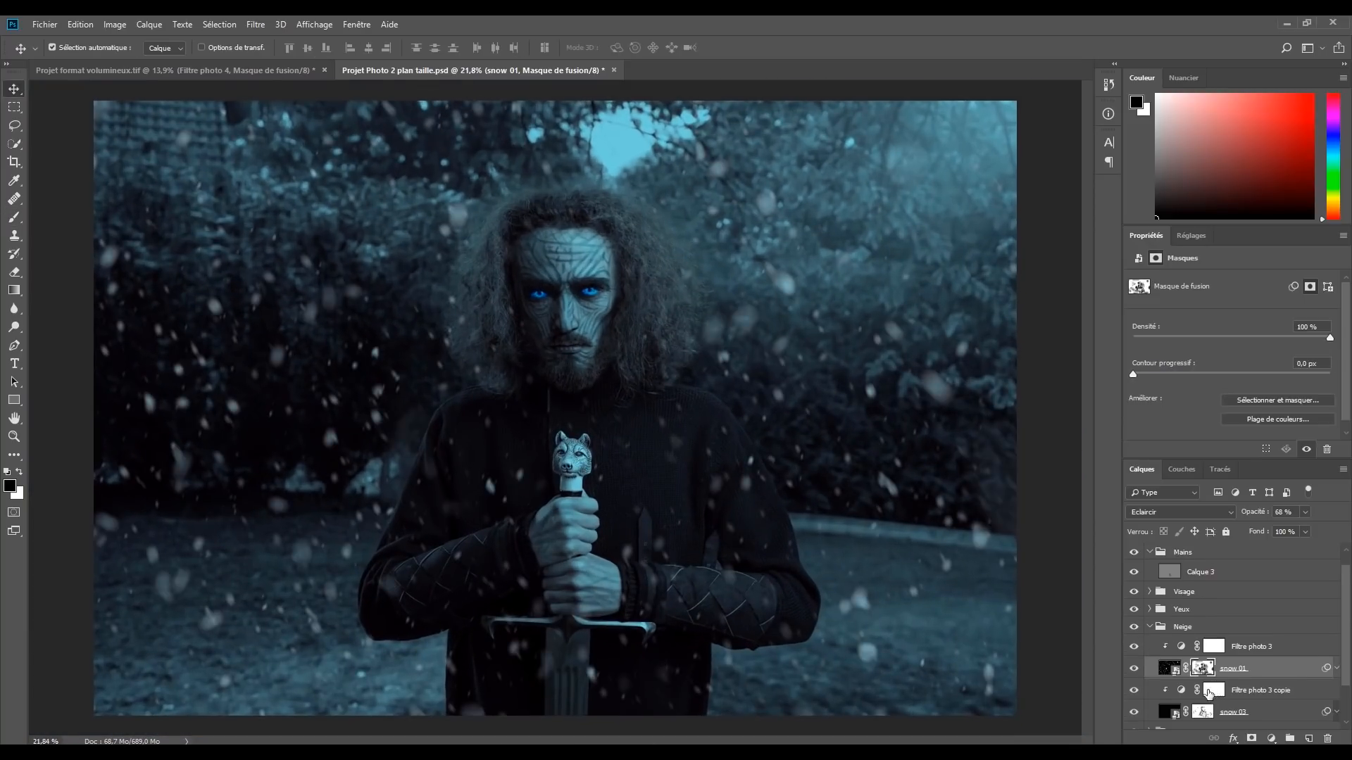
left_click(1203, 711)
left_click(14, 217)
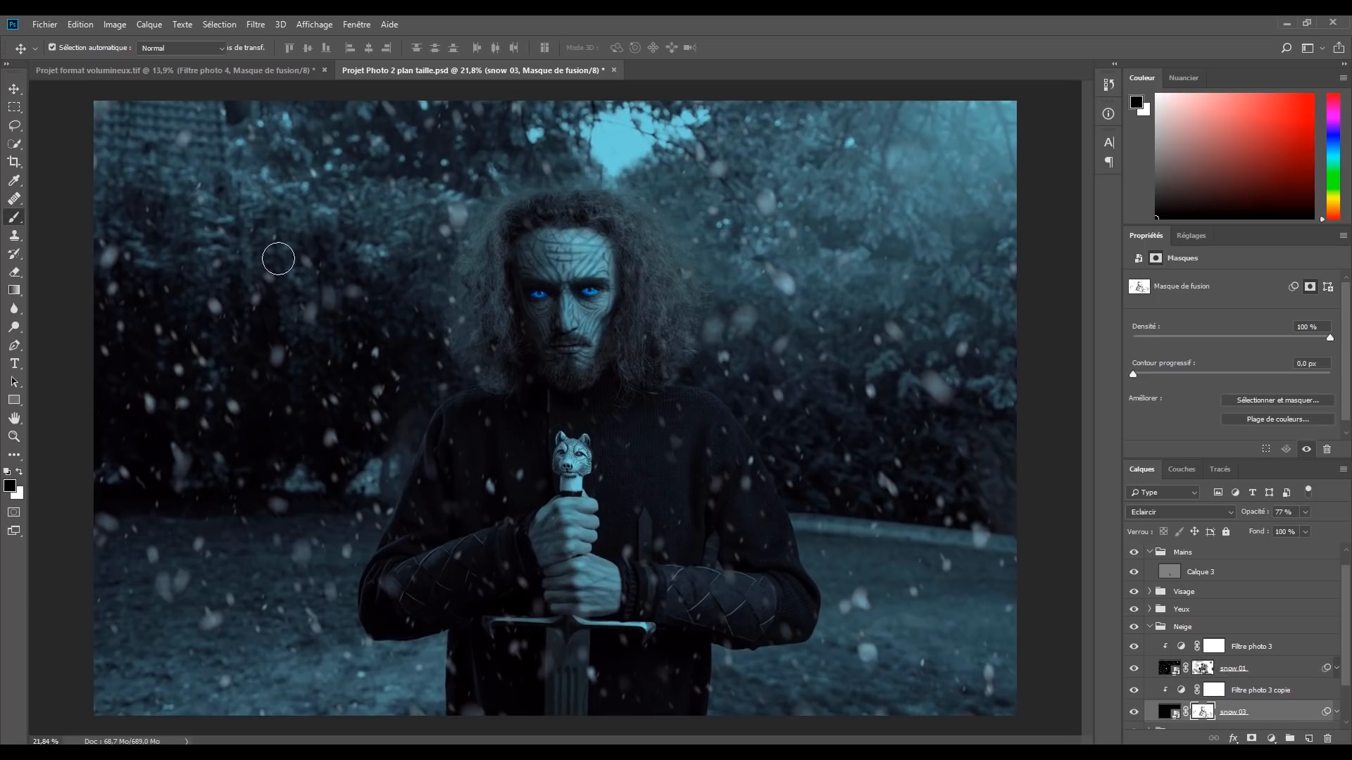
left_click_drag(543, 257, 536, 261)
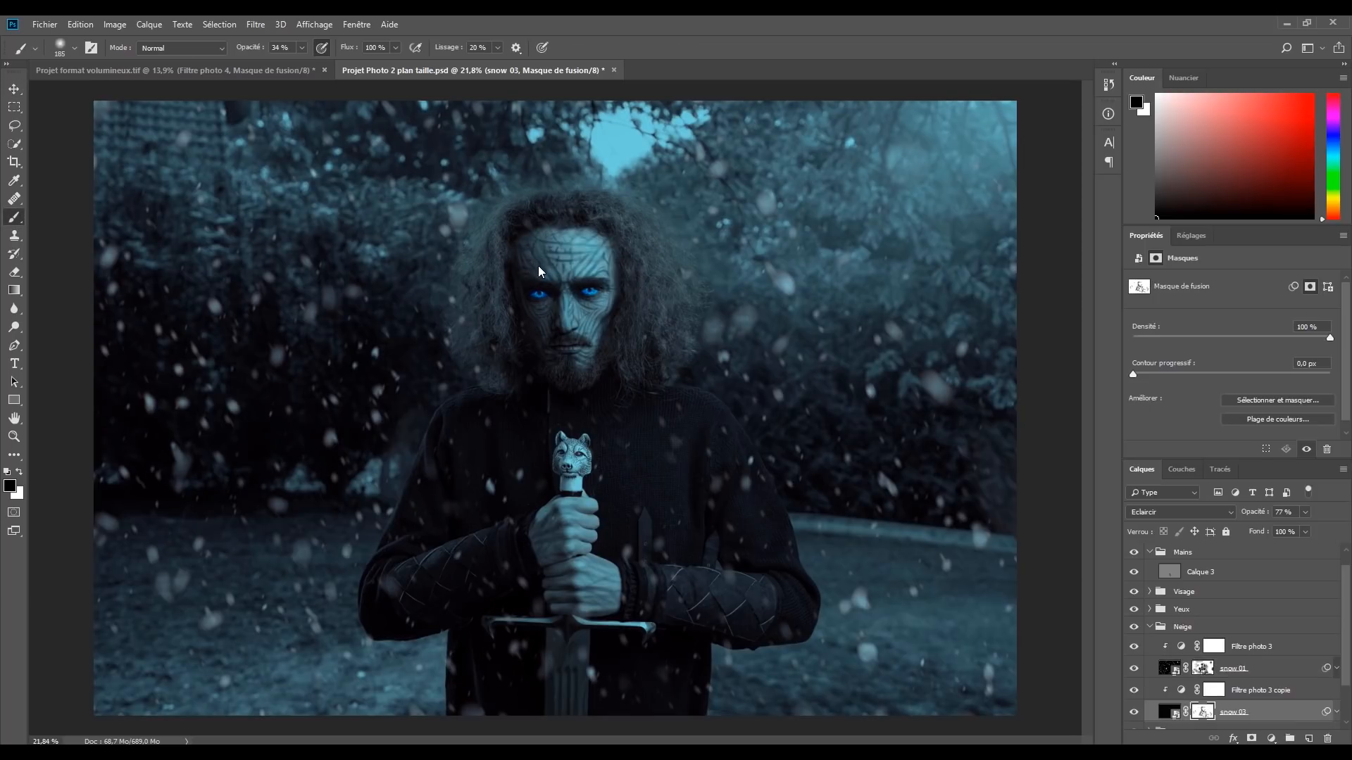
left_click(14, 88)
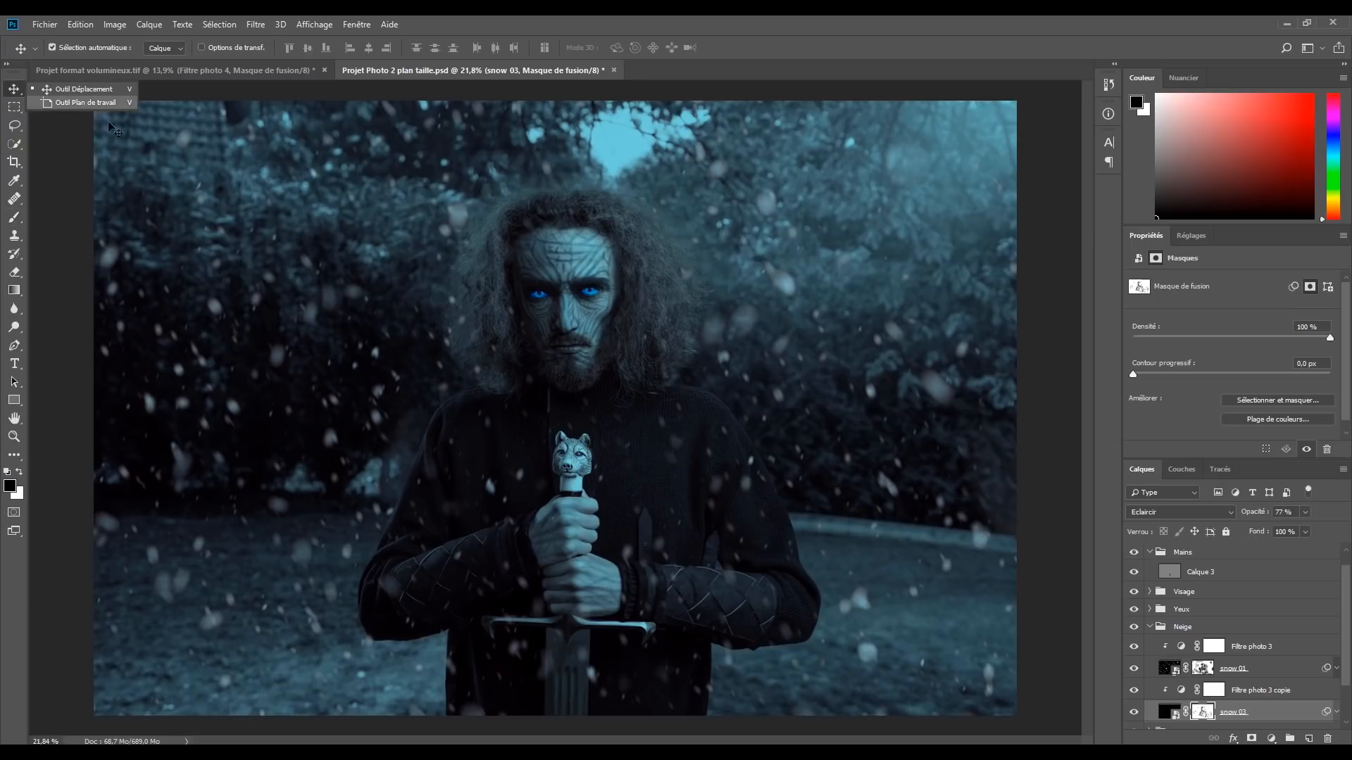
Close the Neige group and switch the snow off and on again to check the retouched masks
scroll(771, 384, "down", 2)
scroll(775, 386, "up", 1)
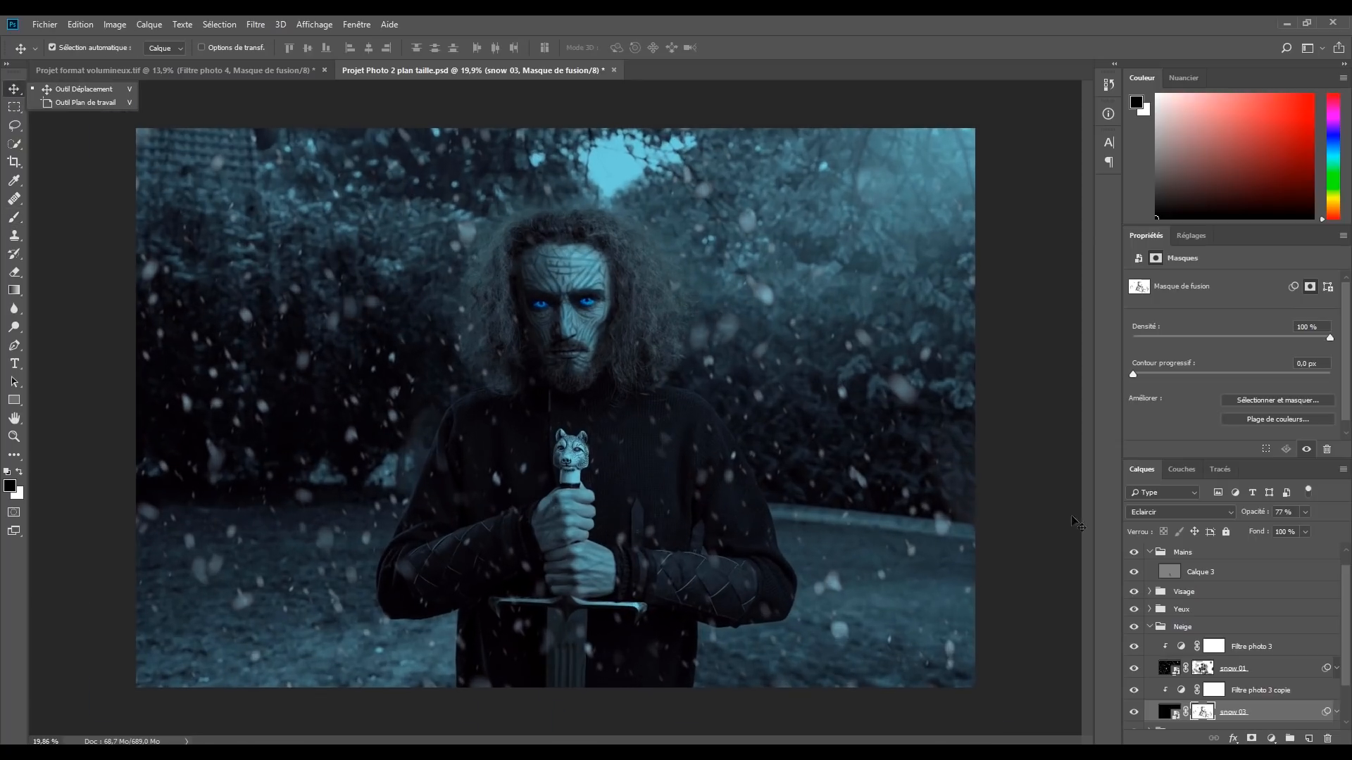
left_click(1149, 627)
left_click(1134, 645)
left_click(1134, 645)
left_click(1134, 645)
left_click(1133, 645)
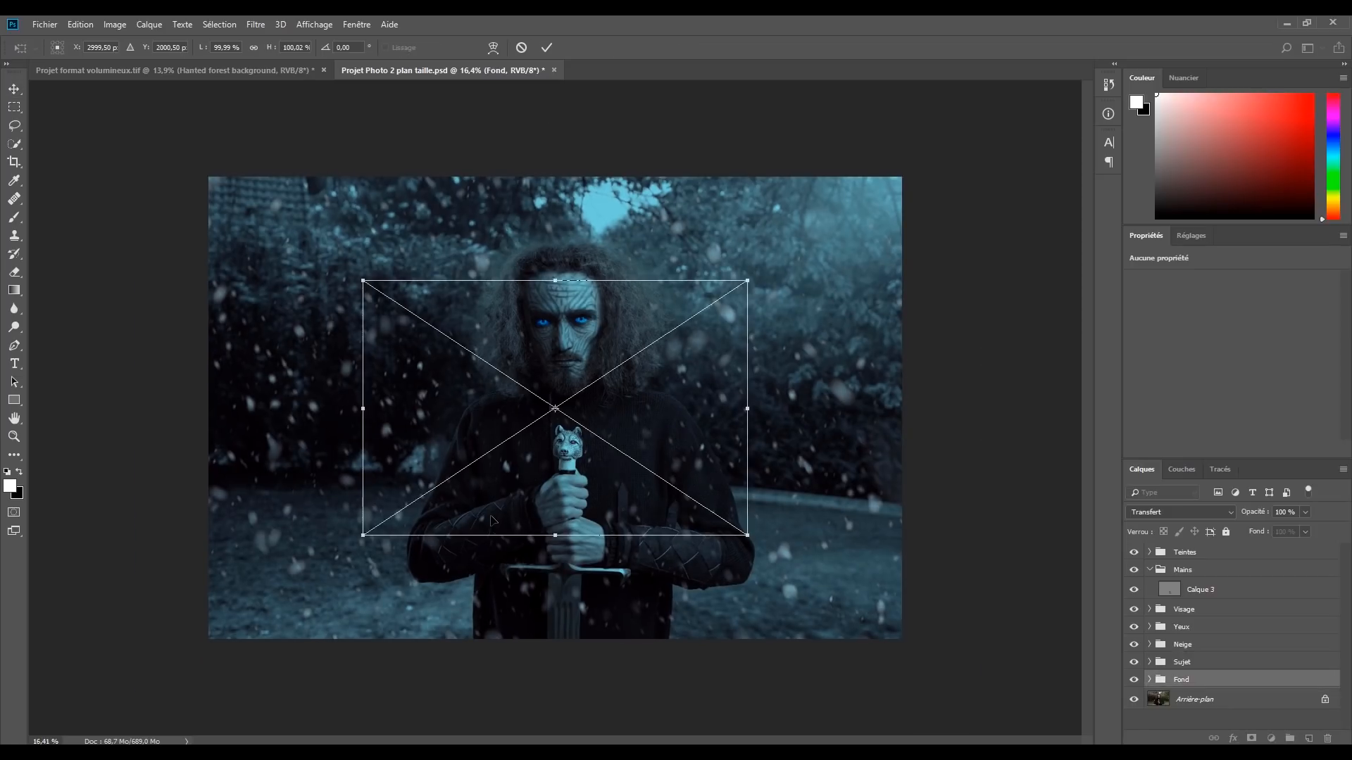
Place the hanted forest 01 image and move it into the Fond group directly above the FOND layer
left_click(546, 47)
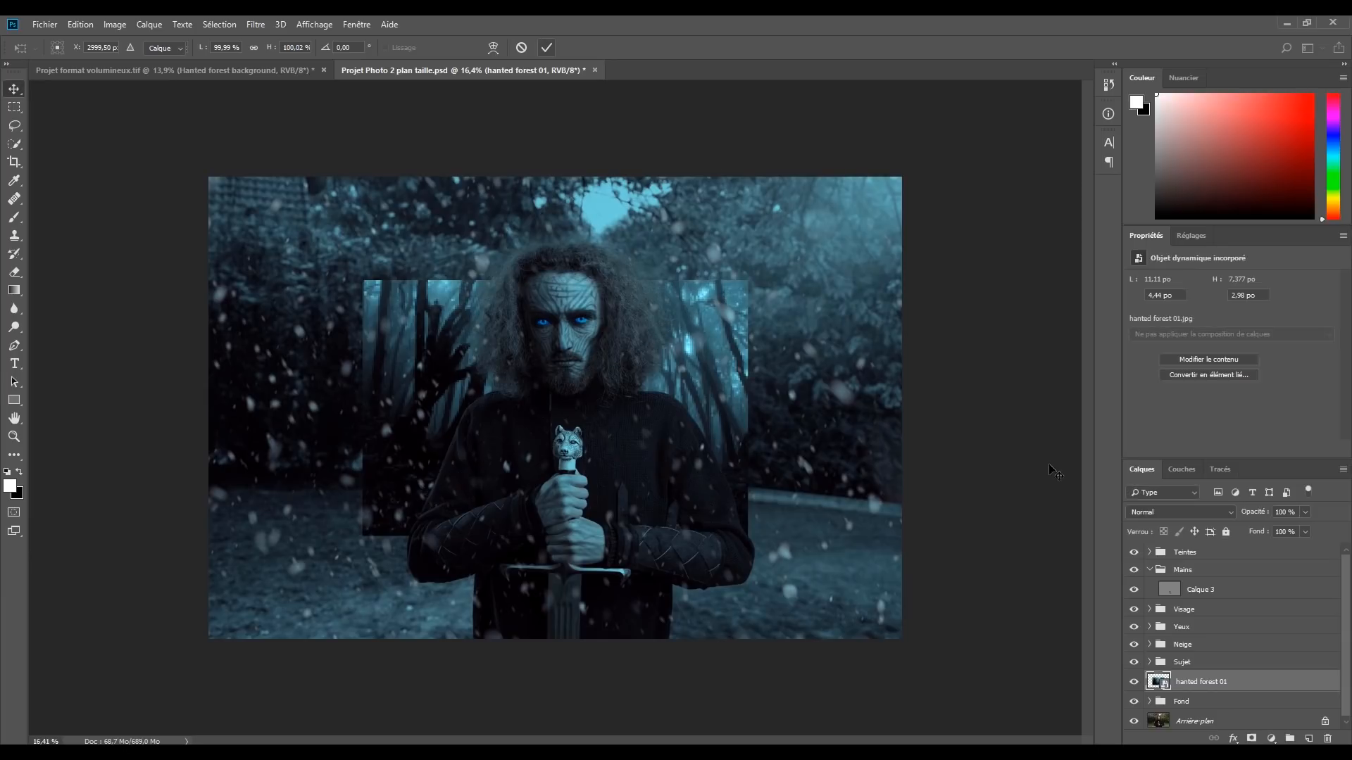
left_click_drag(1210, 687, 1156, 701)
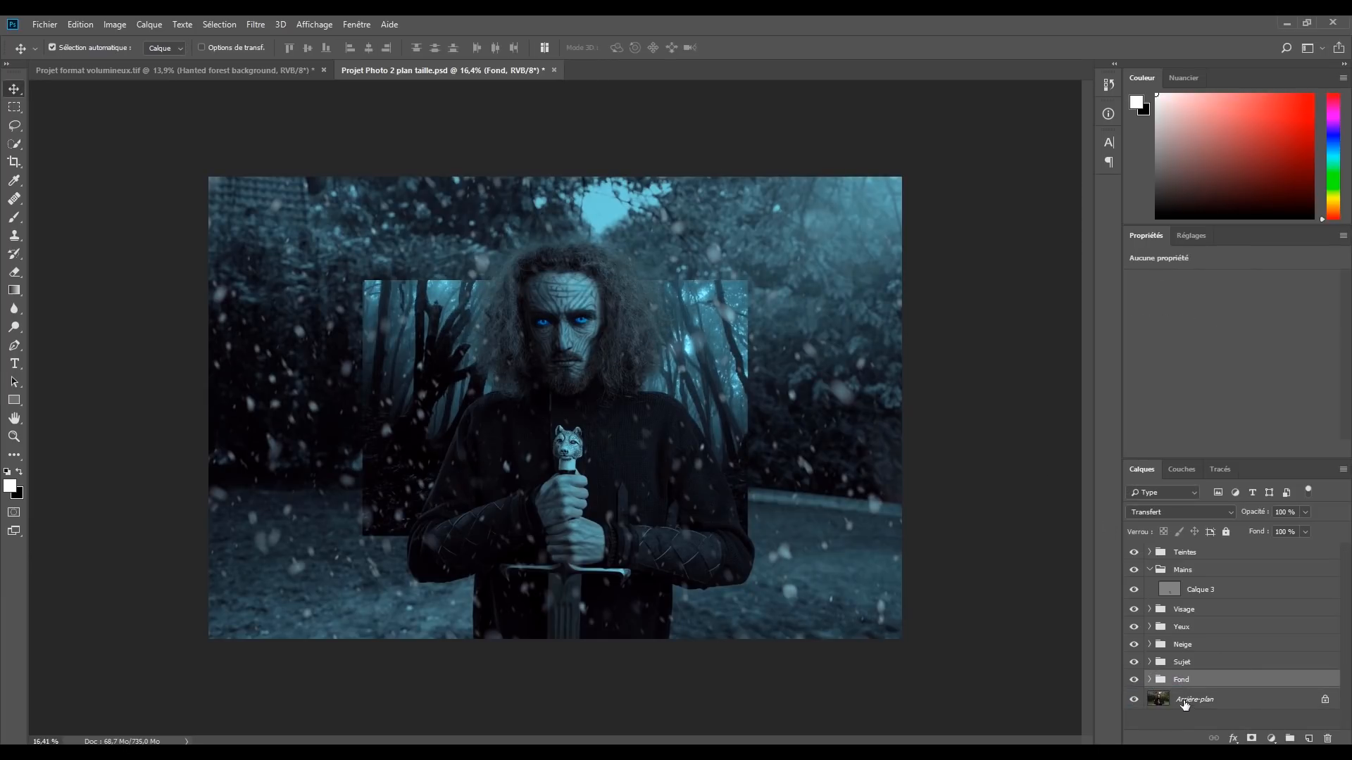
left_click(1149, 680)
left_click_drag(1170, 700, 1156, 659)
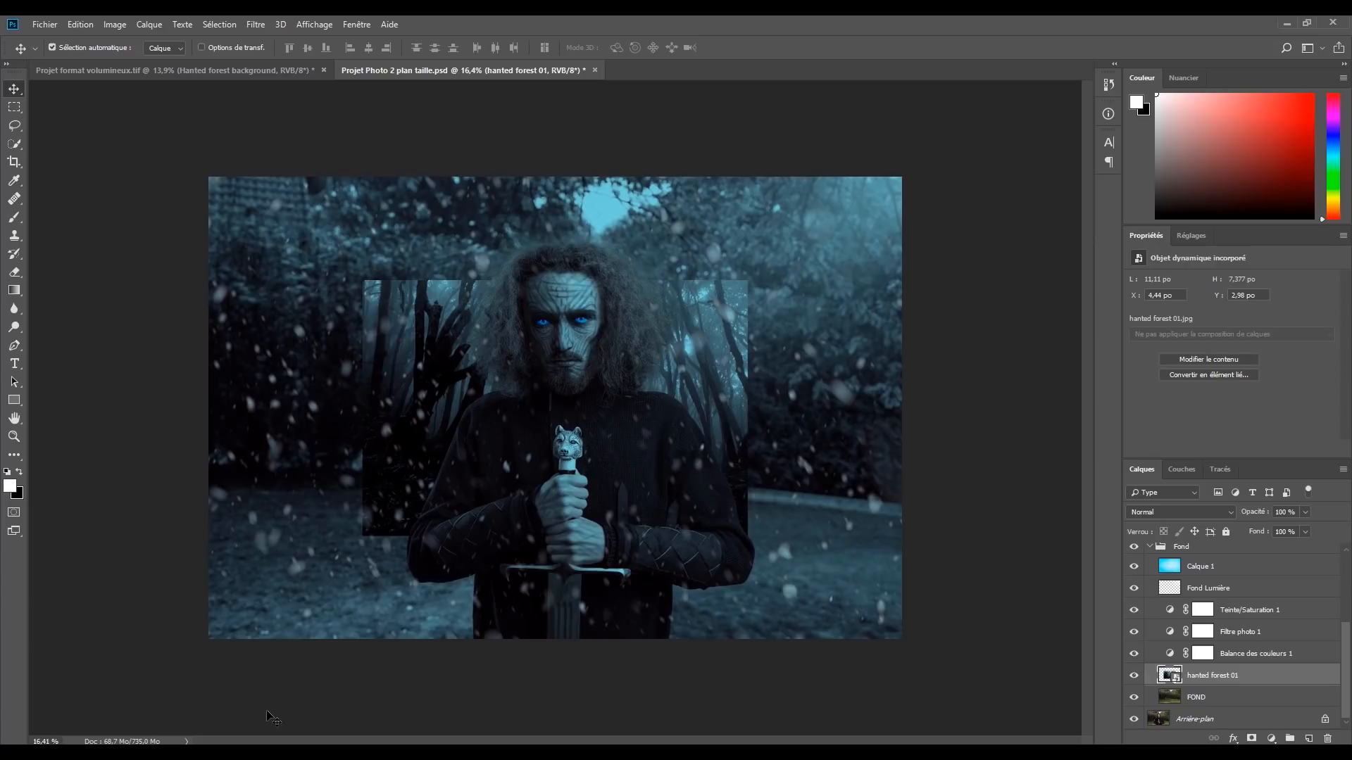
Scale the hanted forest 01 layer to about 263% and position it to cover the whole canvas behind the man
key("ctrl+t")
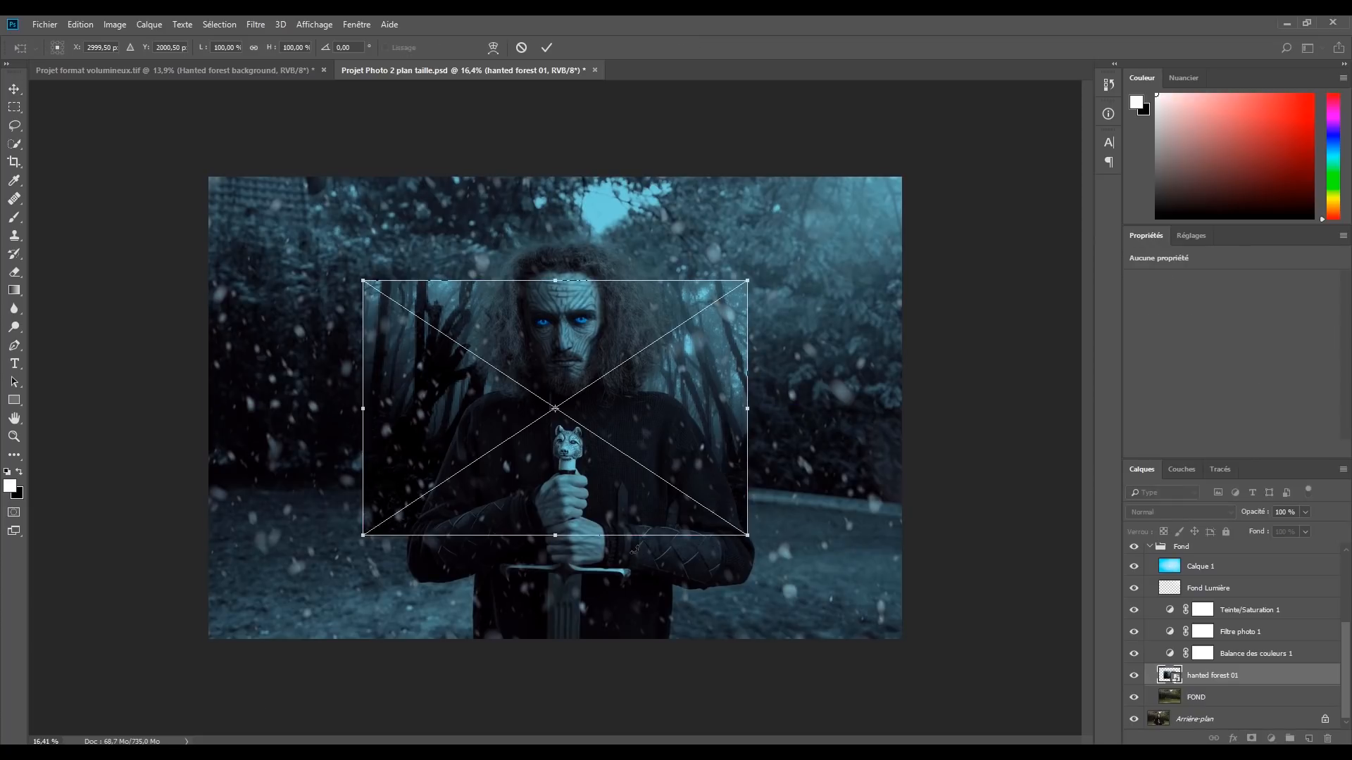
scroll(646, 497, "down", 2)
left_click_drag(714, 301, 856, 209)
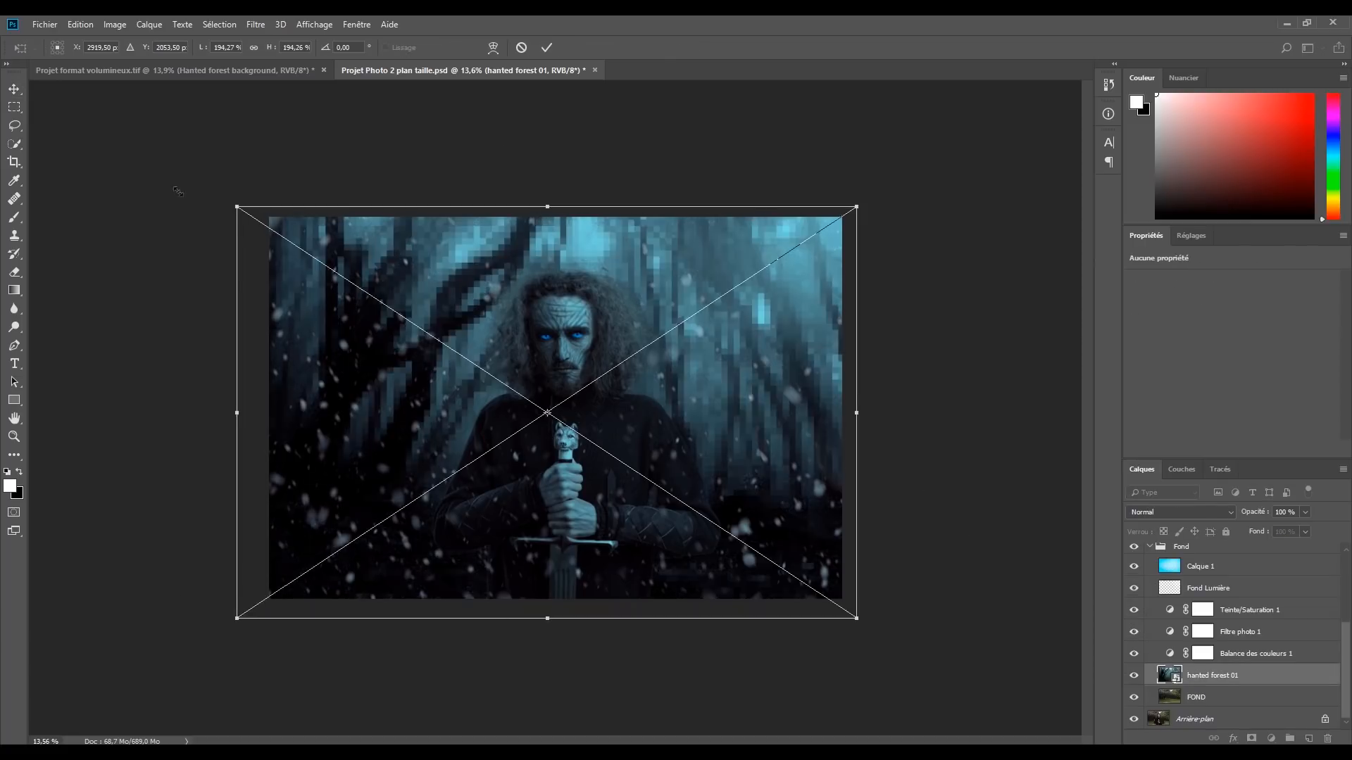
left_click_drag(178, 191, 29, 63)
left_click_drag(493, 317, 649, 310)
left_click(546, 48)
scroll(1002, 543, "down", 1)
key("ctrl+t")
left_click(547, 48)
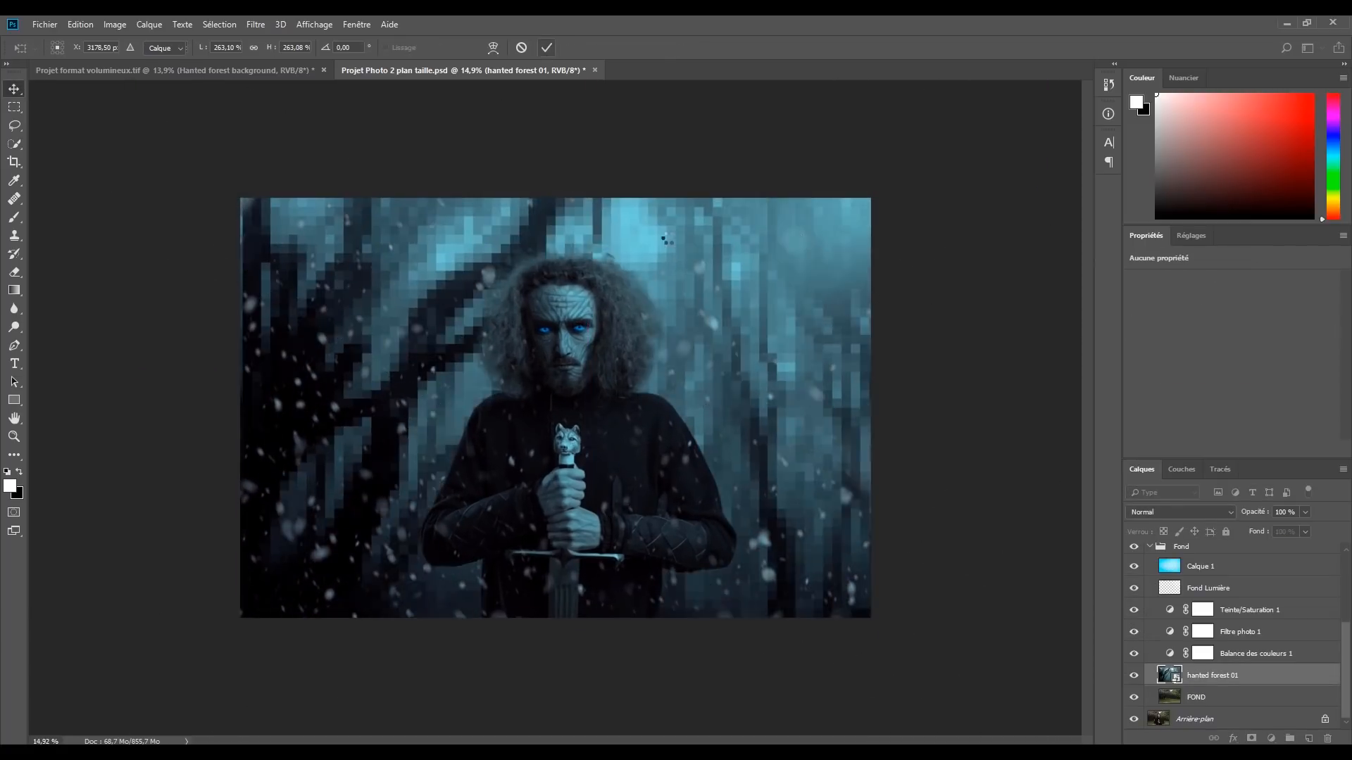
Switch the hanted forest 01 layer off and on, and lower its opacity to 93%
scroll(721, 271, "down", 3)
scroll(721, 272, "up", 3)
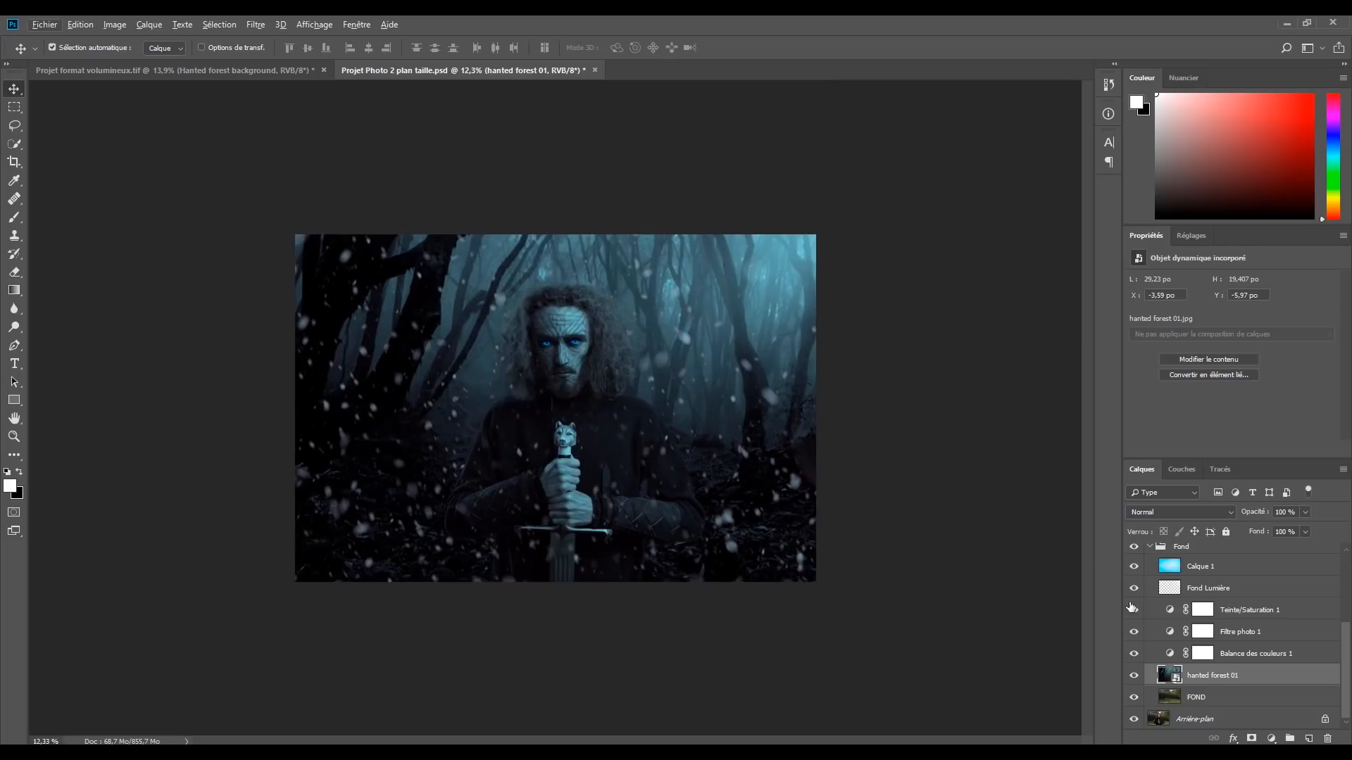
left_click(1134, 676)
left_click(1134, 675)
scroll(717, 417, "up", 5)
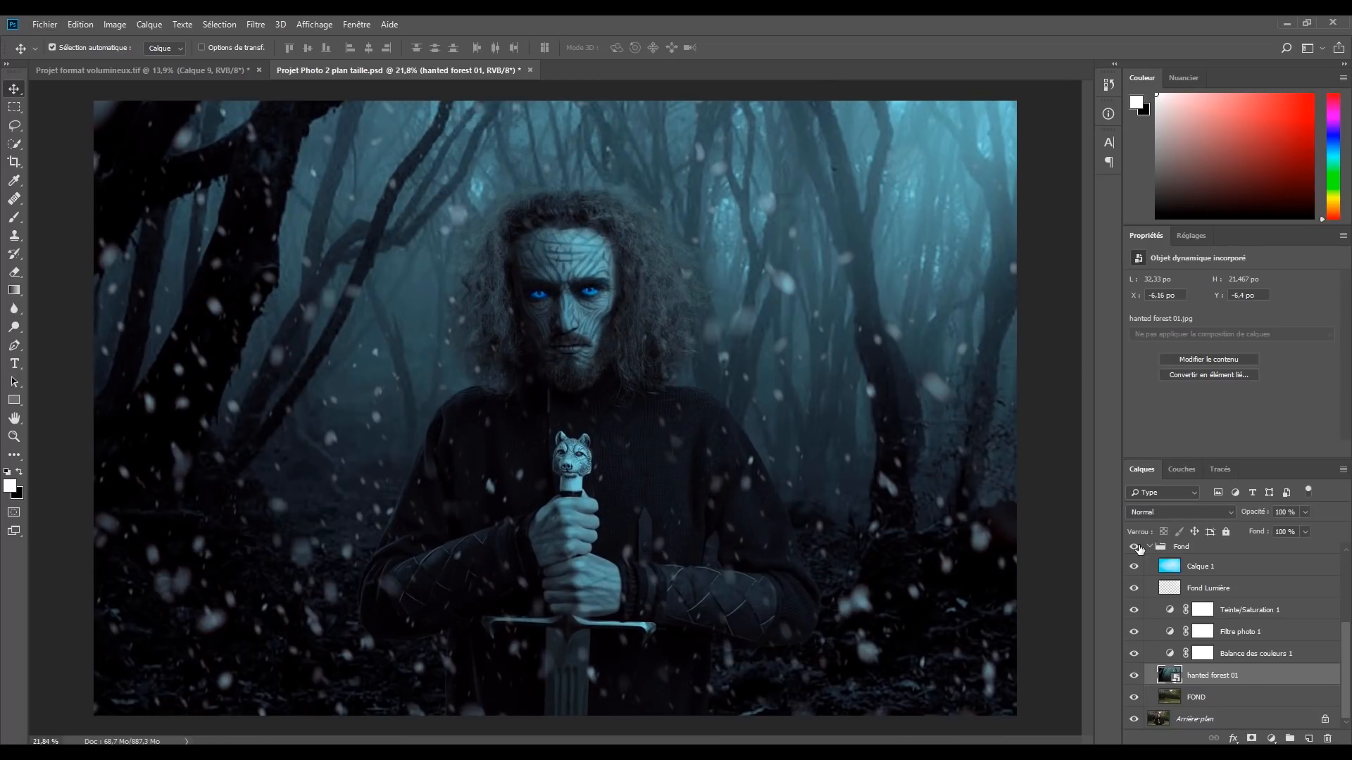
left_click_drag(1248, 516, 1261, 516)
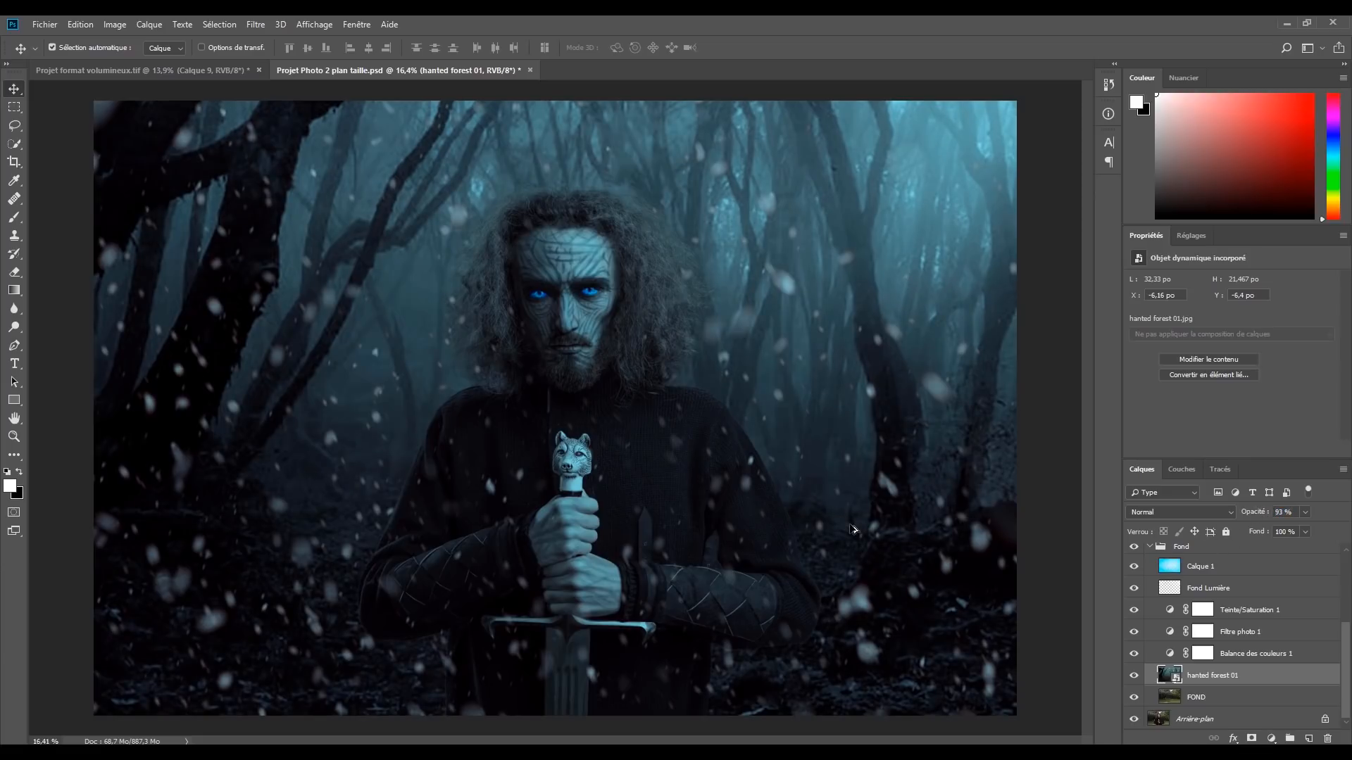
scroll(887, 525, "down", 4)
scroll(909, 533, "up", 2)
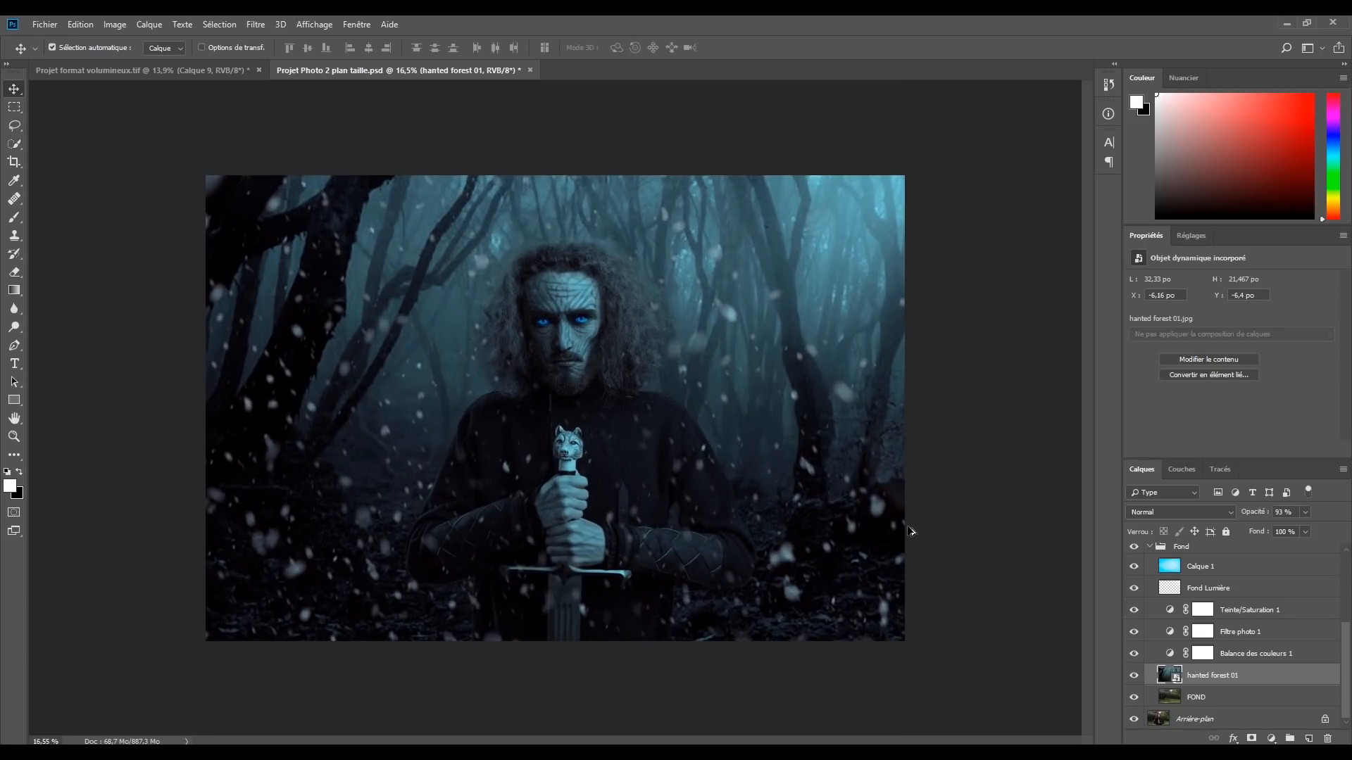
Switch to Projet format volumineux.tif and view the layer mask of its hanted forest 01 layer on its own
left_click(183, 67)
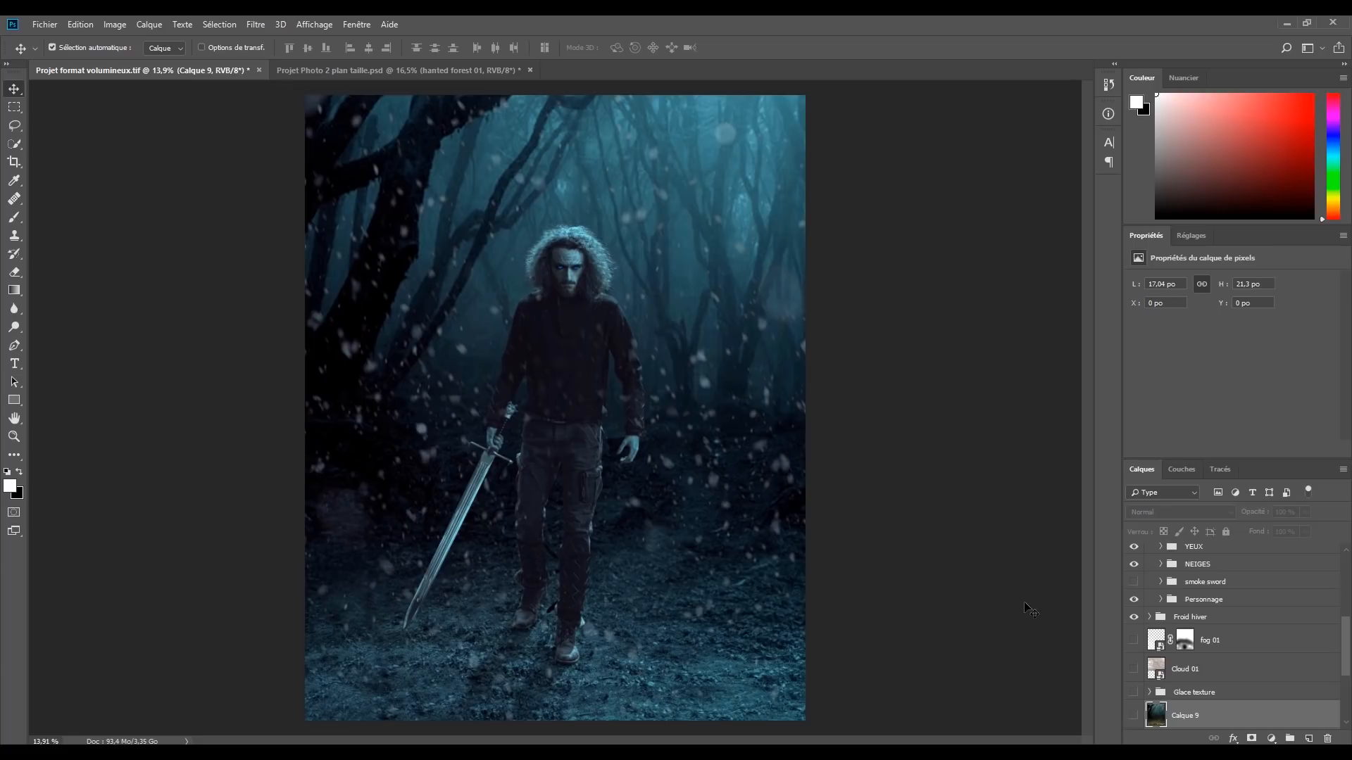
scroll(1149, 686, "down", 3)
left_click(1151, 653)
scroll(1187, 656, "down", 5)
scroll(1185, 659, "up", 1)
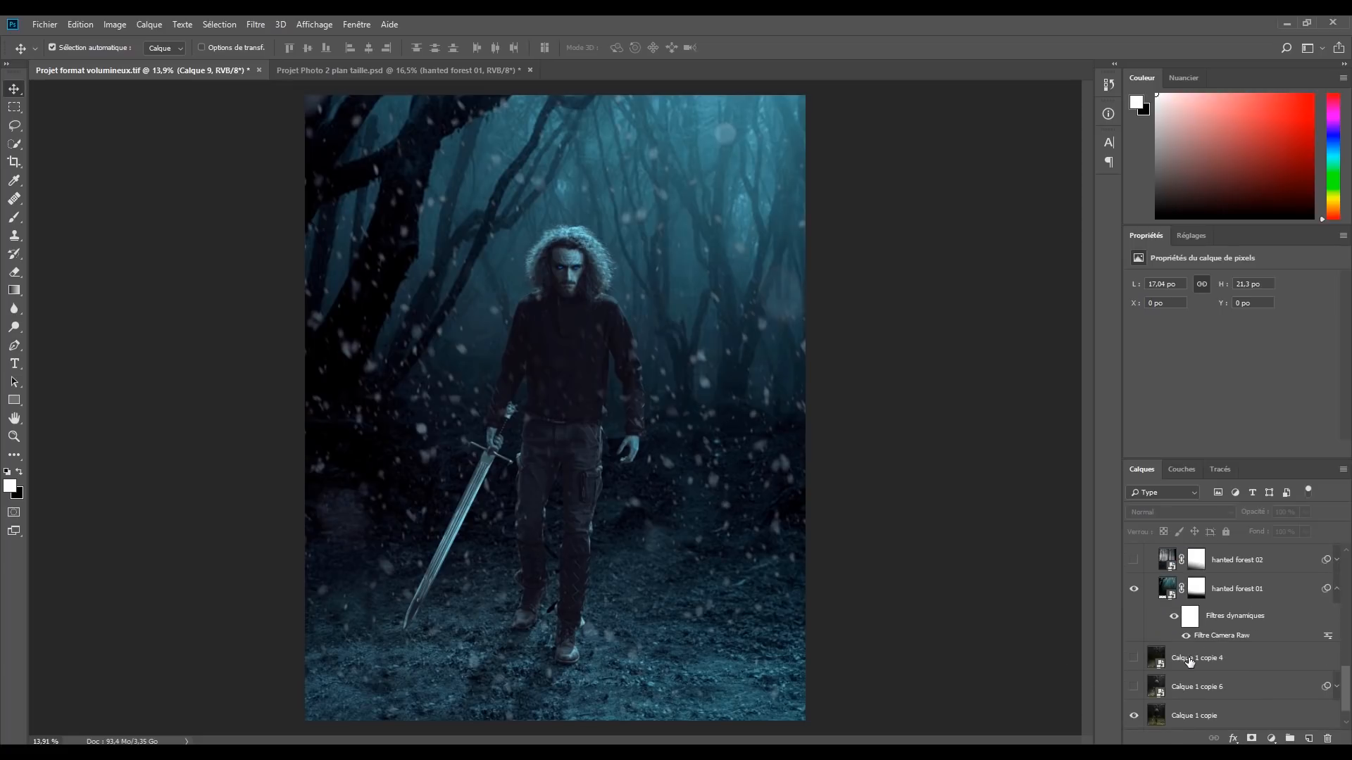
left_click(1199, 595, "alt")
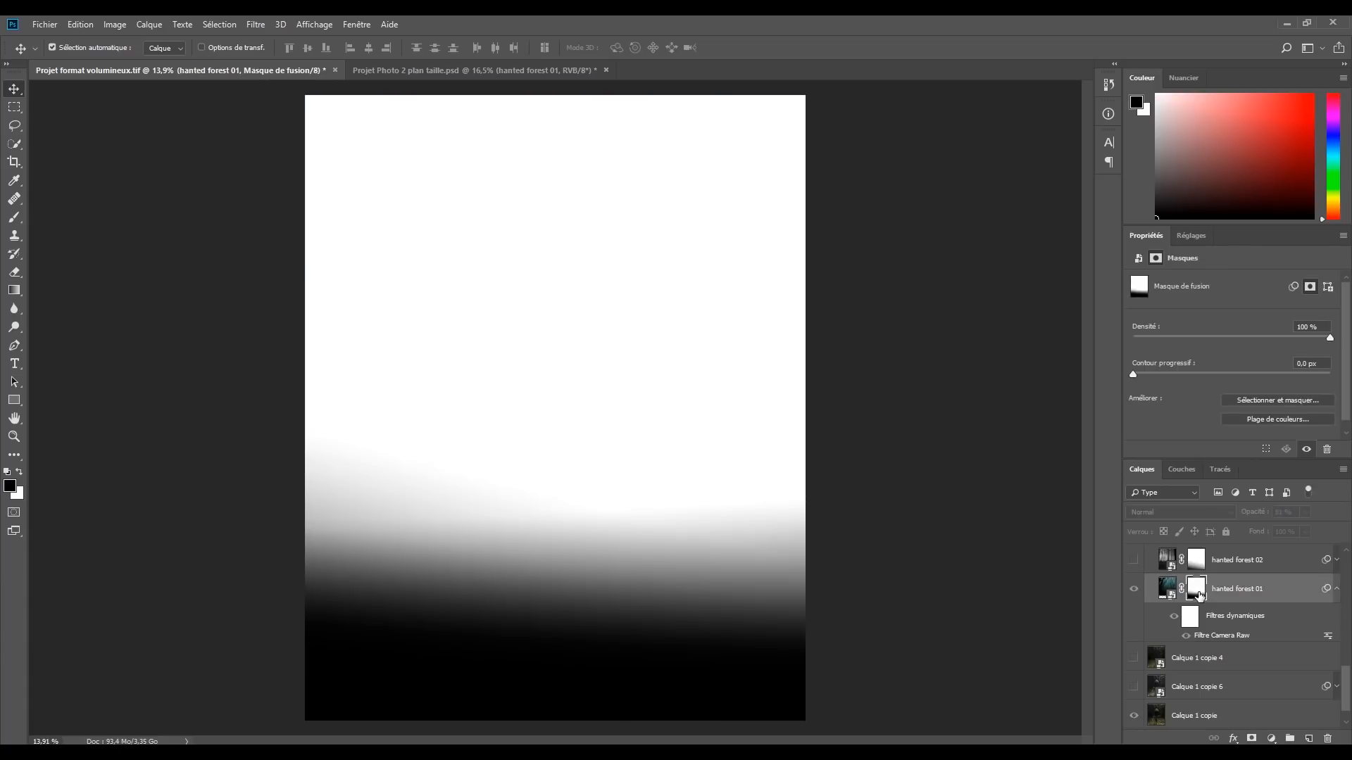
left_click(1199, 595, "alt")
Disable and re-enable the hanted forest 01 mask to compare its effect, and return to Projet Photo 2 plan taille.psd
right_click(1199, 595)
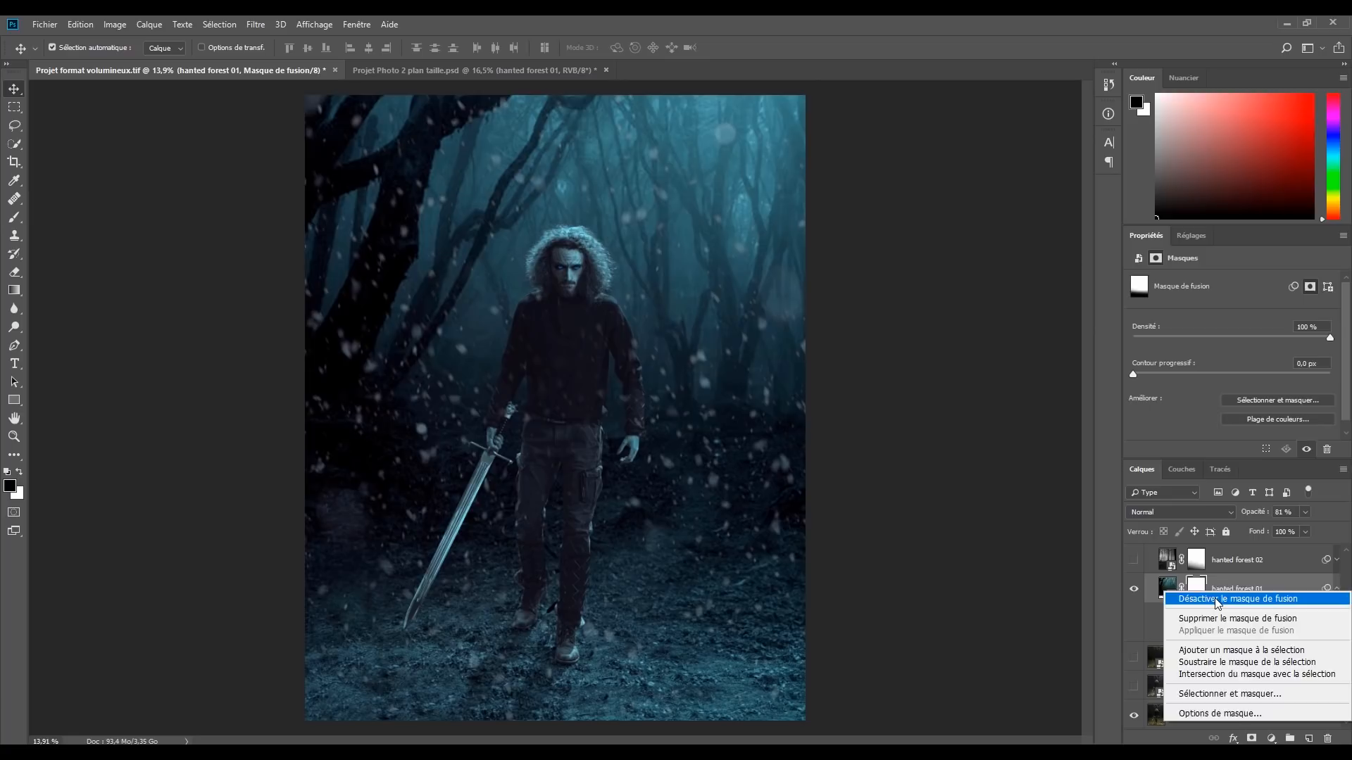
left_click(1218, 600)
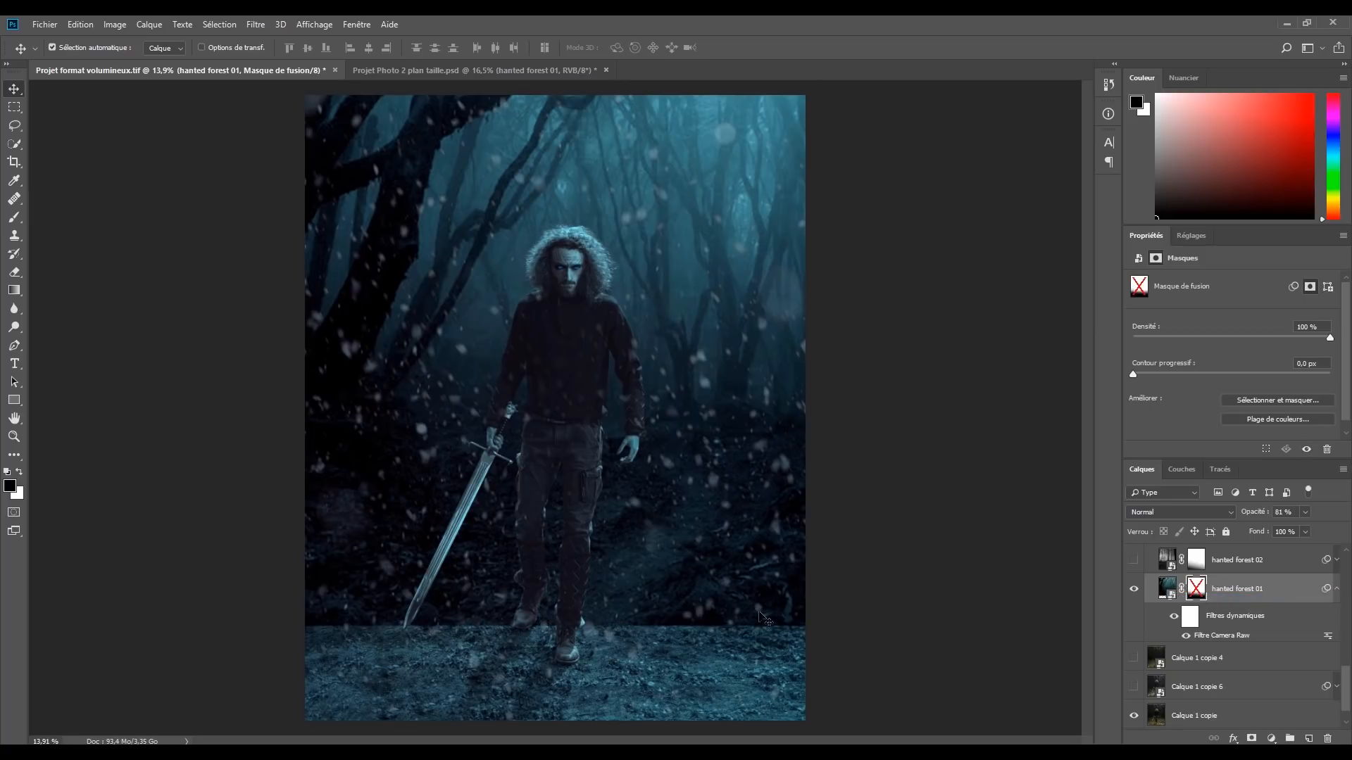
right_click(1197, 592)
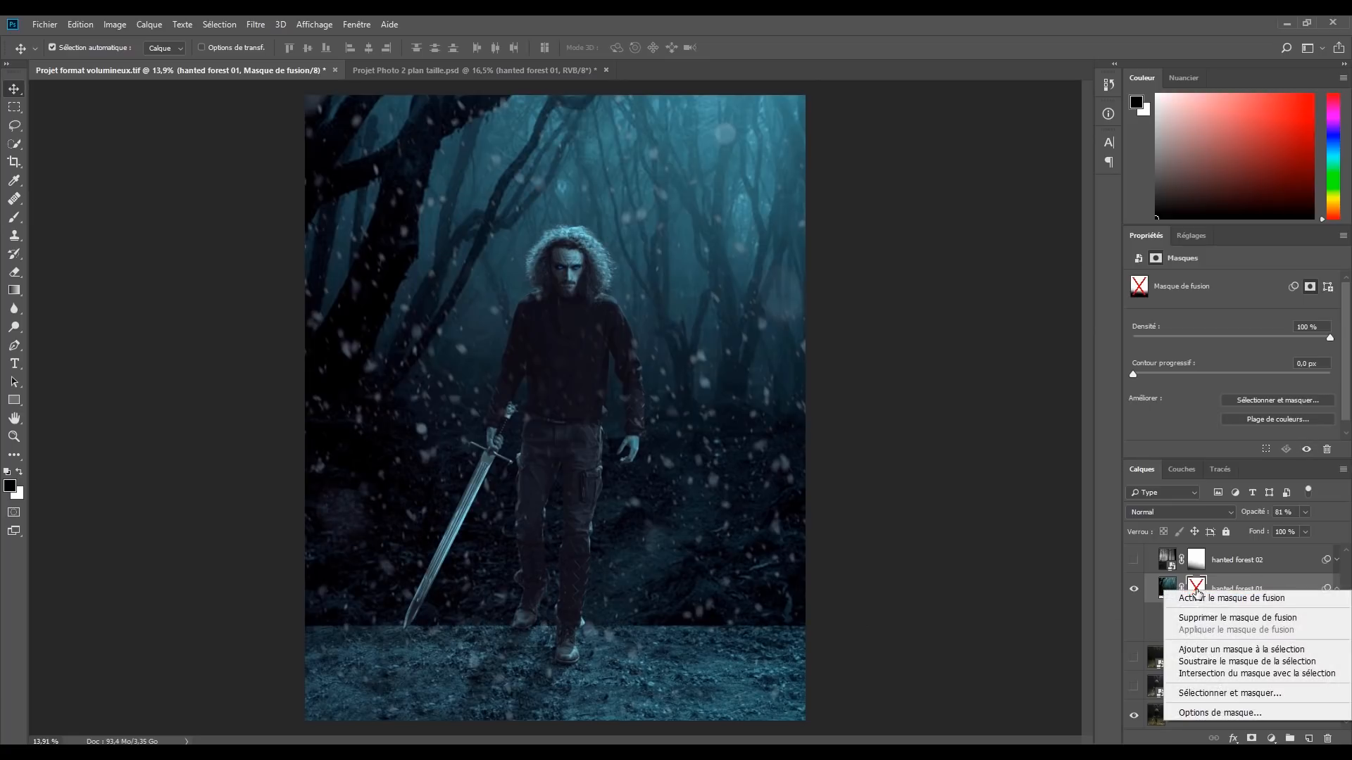
left_click(1205, 600)
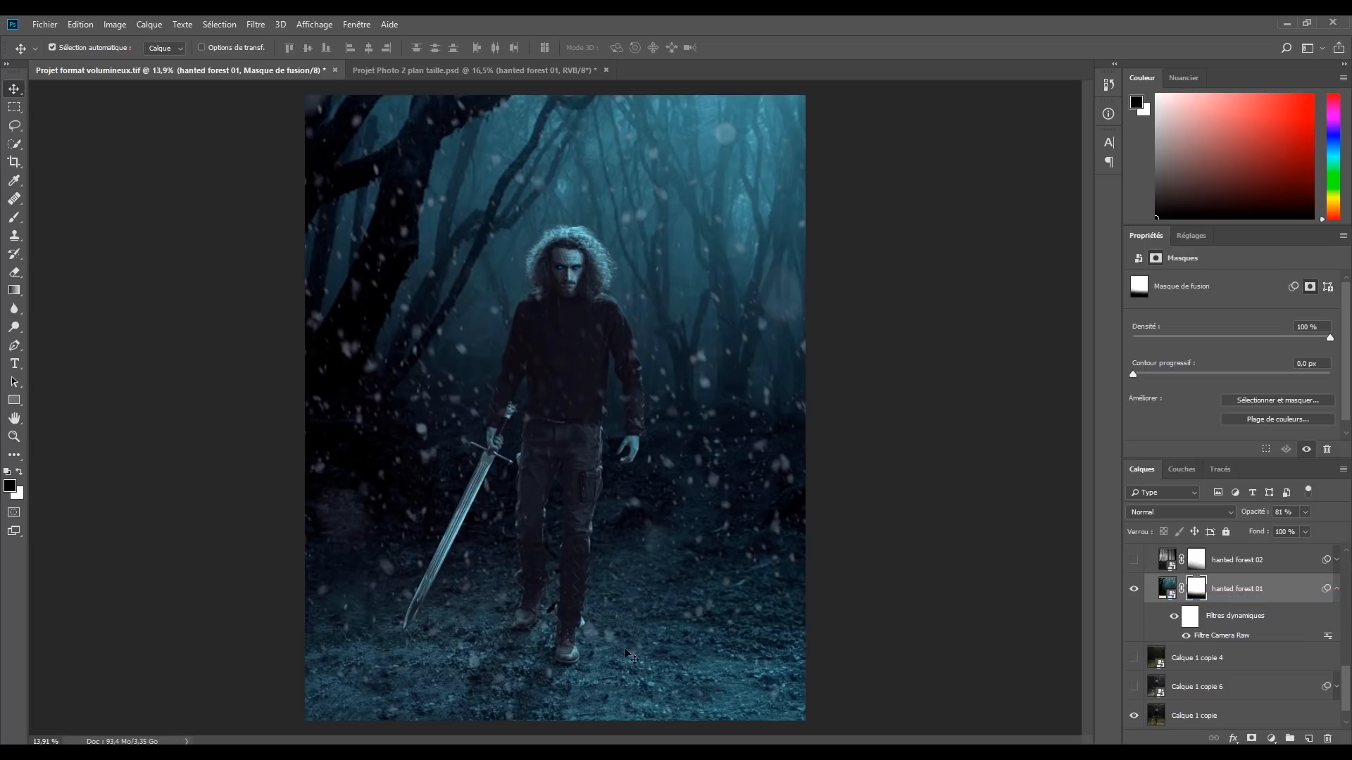
key("ctrl+Tab")
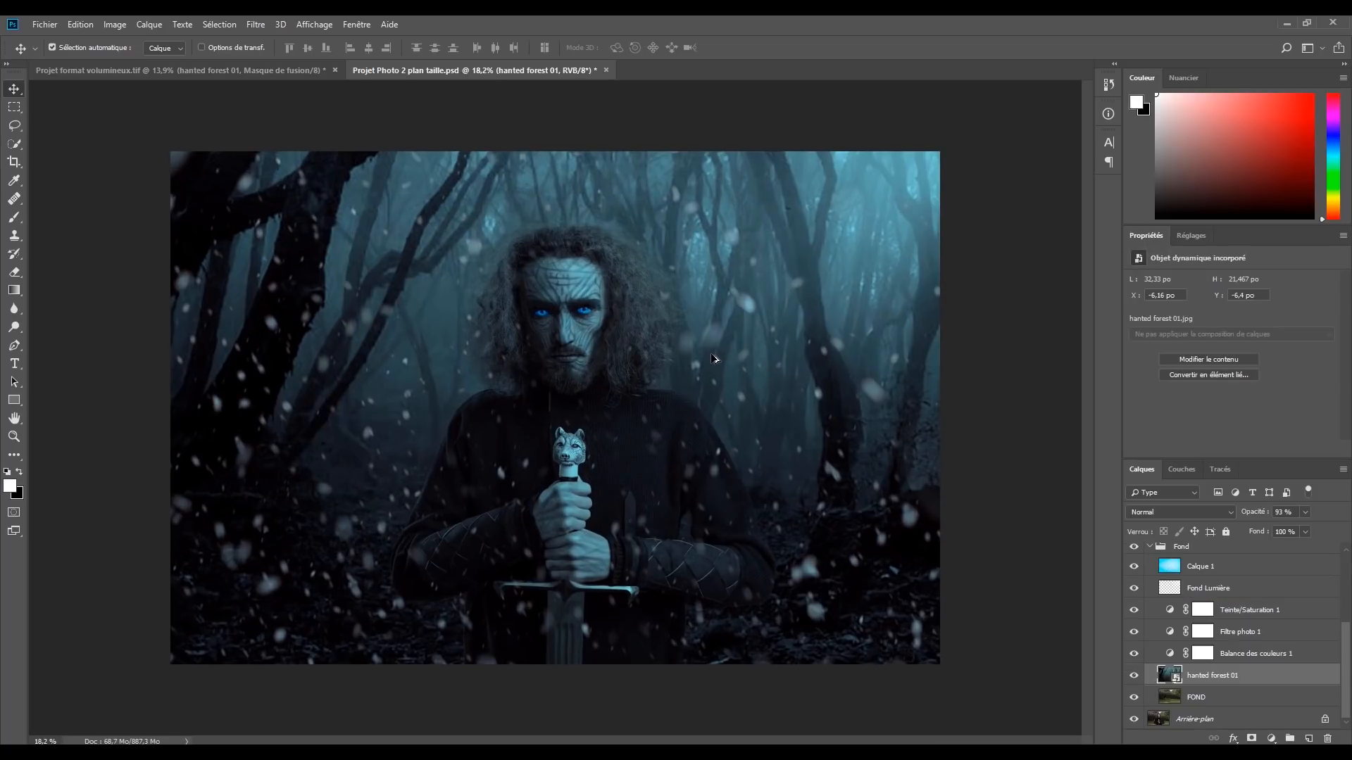
scroll(717, 359, "up", 1)
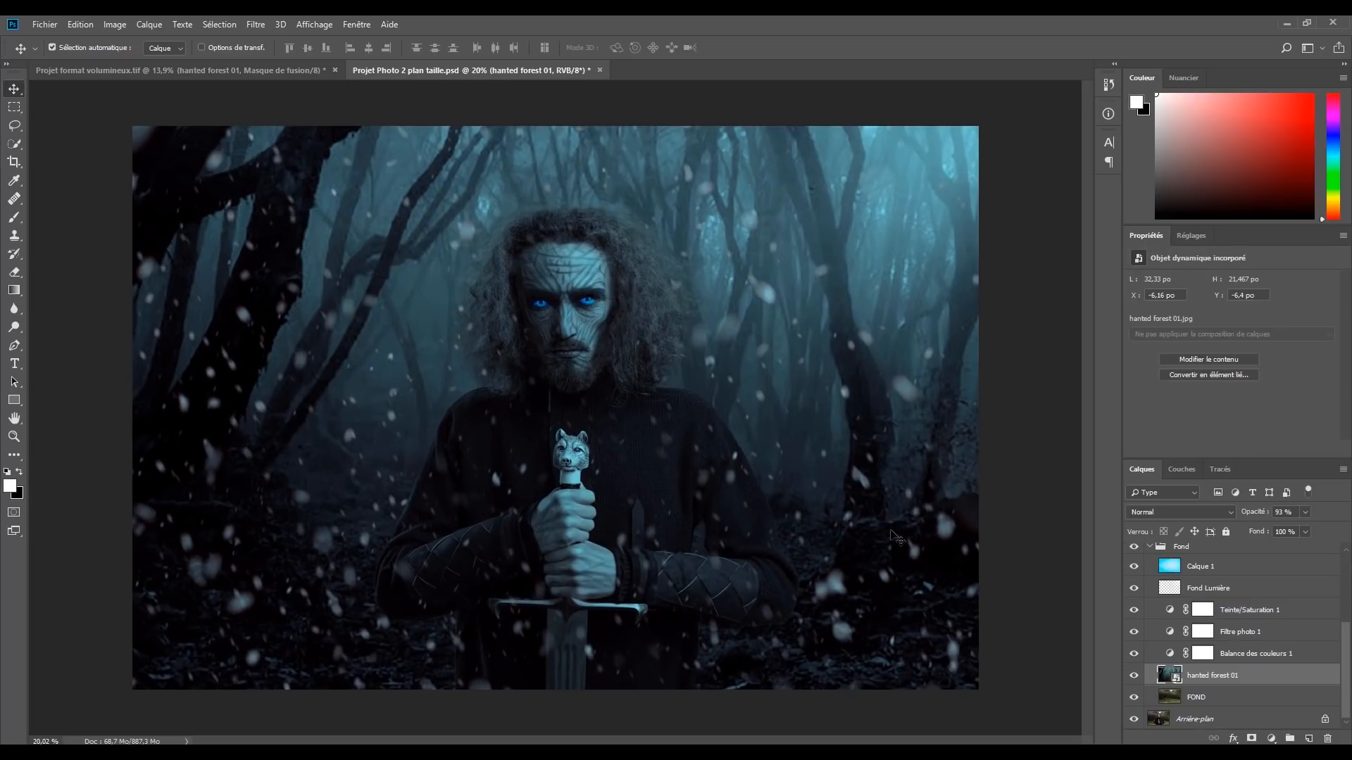
Add a layer mask to hanted forest 01 and fade its lower part with black gradients at 78% and 54% opacity
left_click(1134, 676)
left_click(1134, 675)
scroll(1006, 648, "down", 5)
key("g")
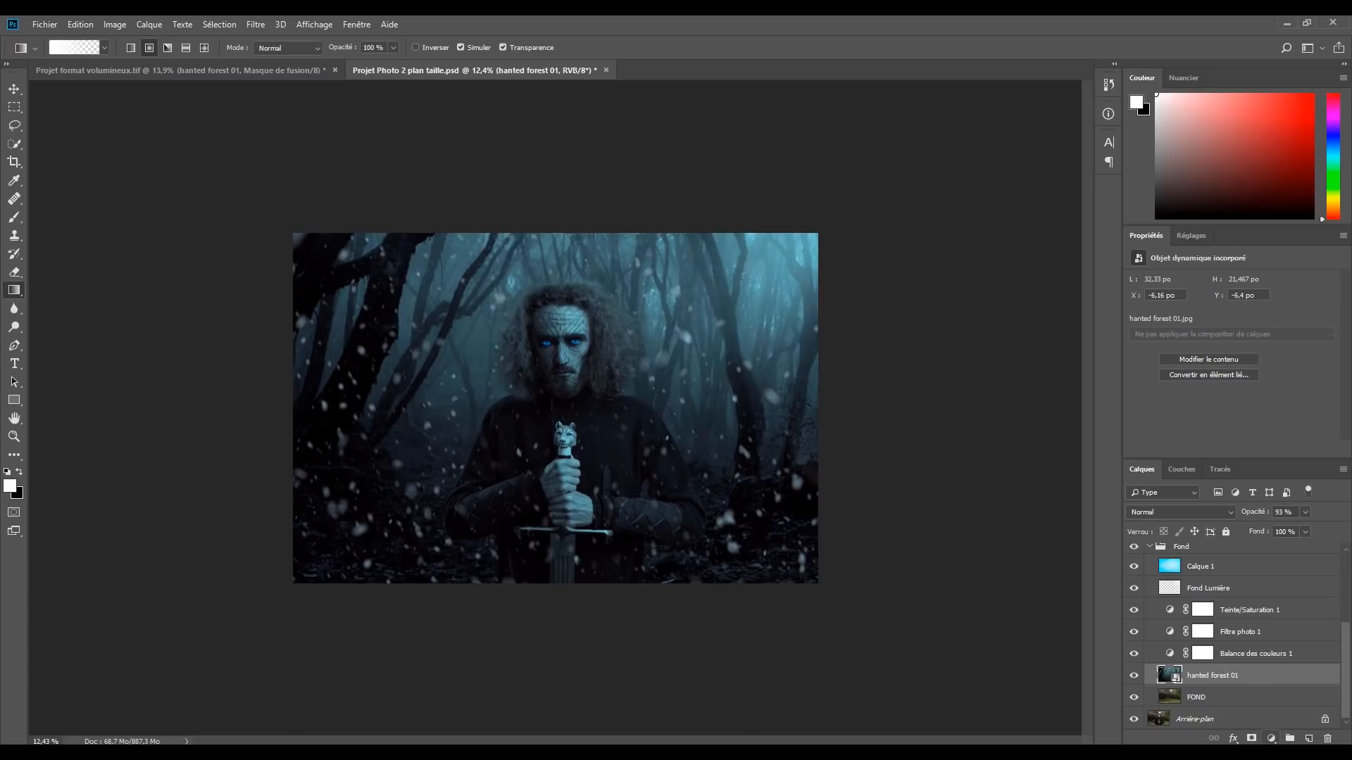
left_click(1251, 738)
key("7")
key("8")
left_click_drag(560, 696, 554, 430)
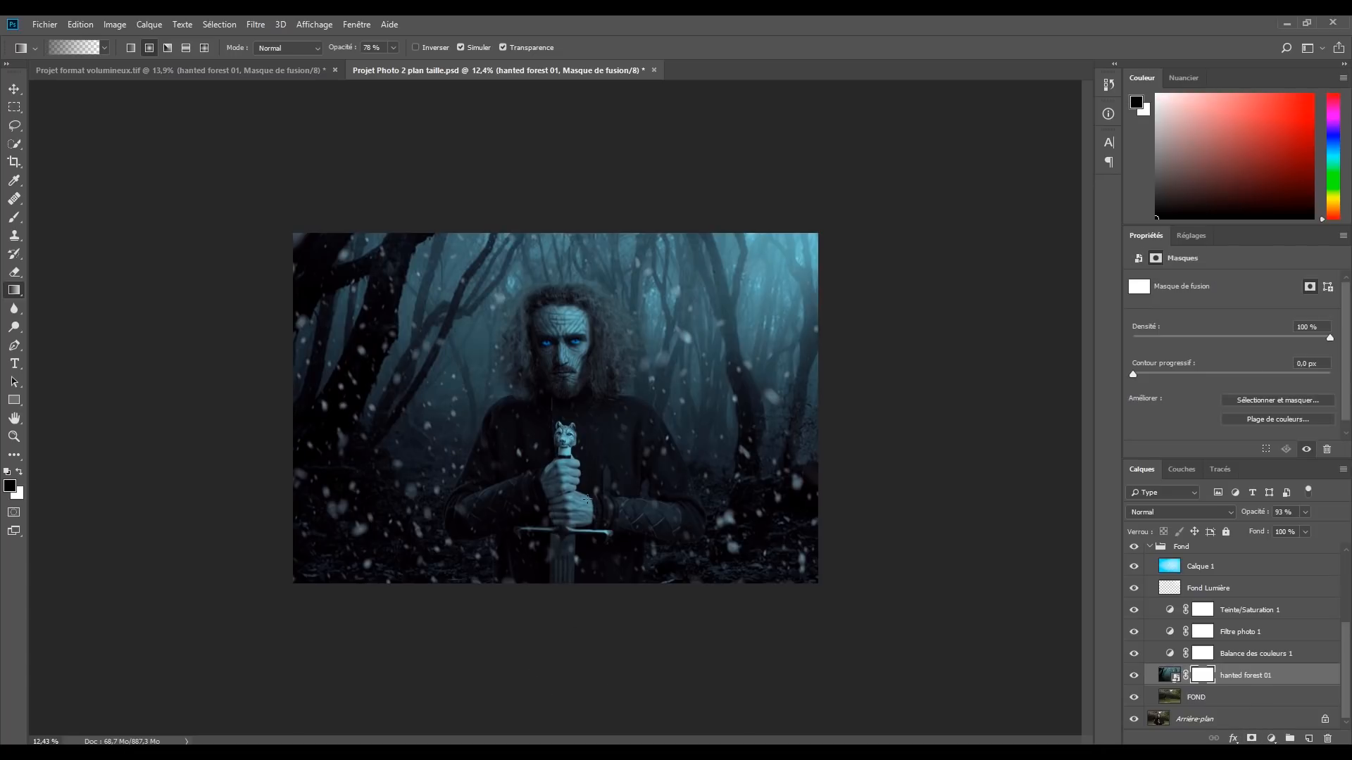
left_click_drag(723, 713, 660, 487)
key("5")
key("4")
key("ctrl+plus")
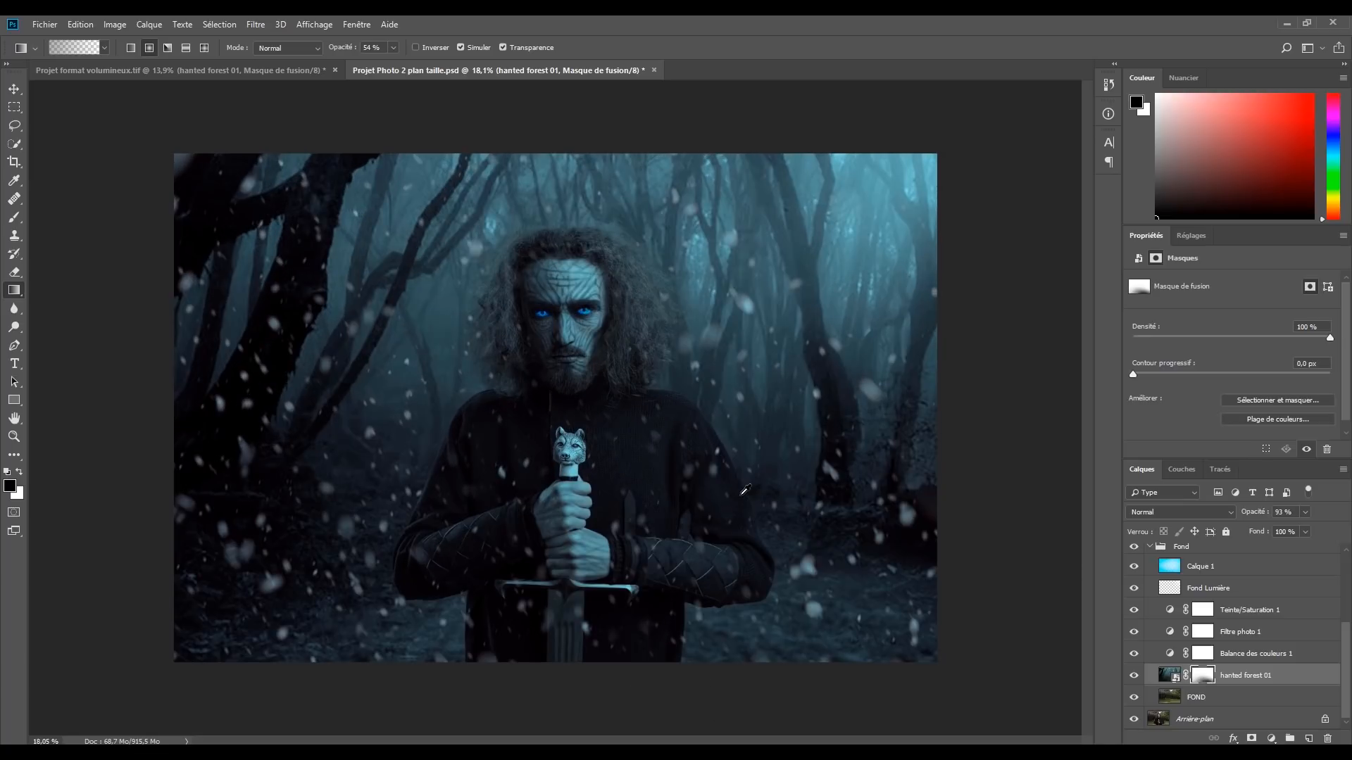
Switch the masked hanted forest 01 layer off and on repeatedly to compare the original and new backgrounds
left_click(13, 90)
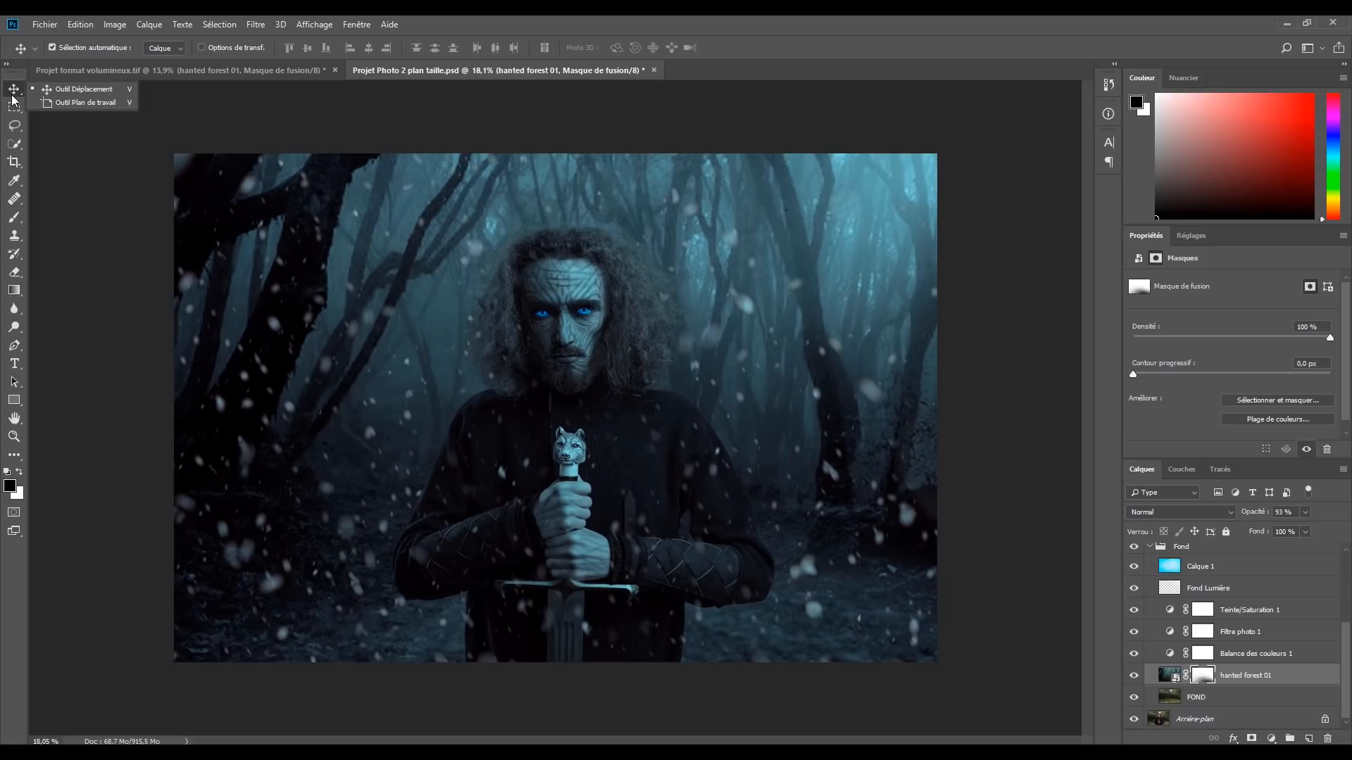
left_click(1134, 675)
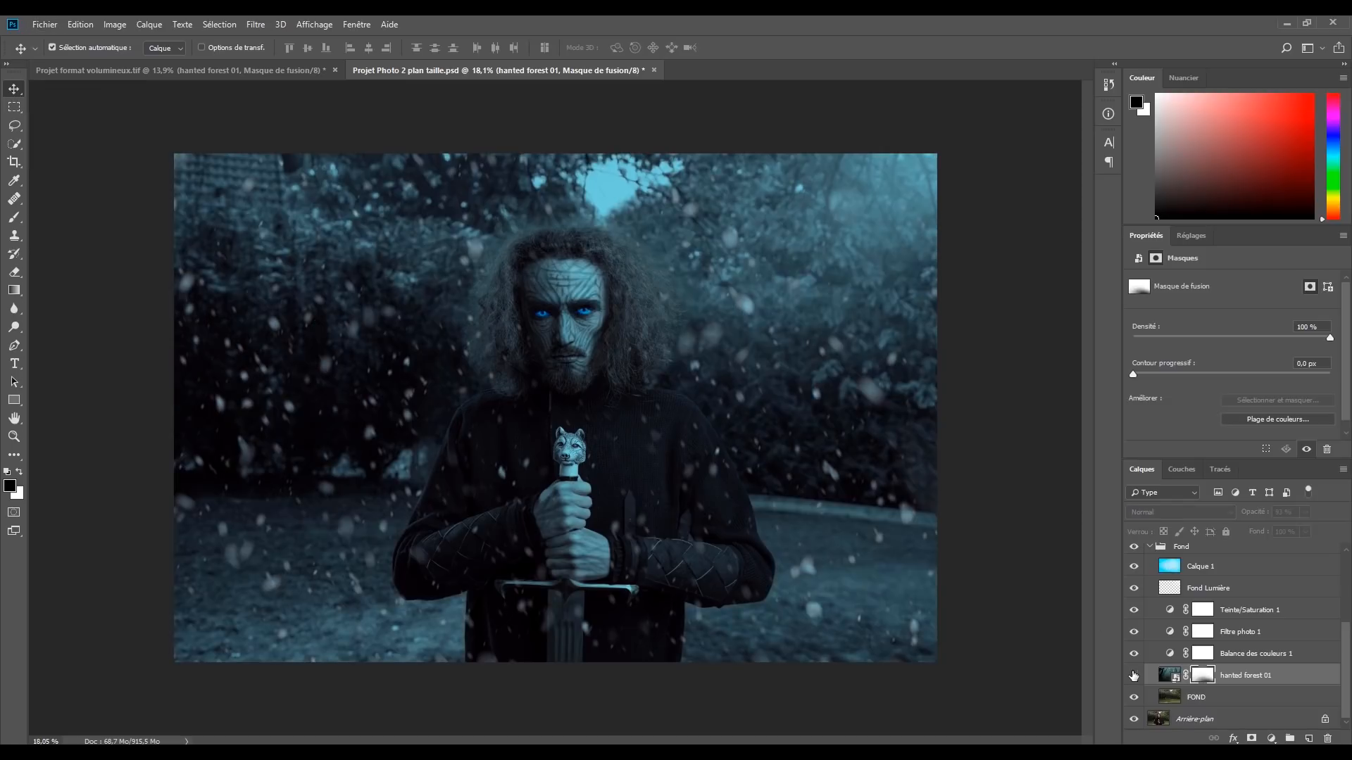
left_click(1134, 676)
left_click(1134, 675)
left_click(1133, 675)
left_click(1133, 676)
left_click(1134, 675)
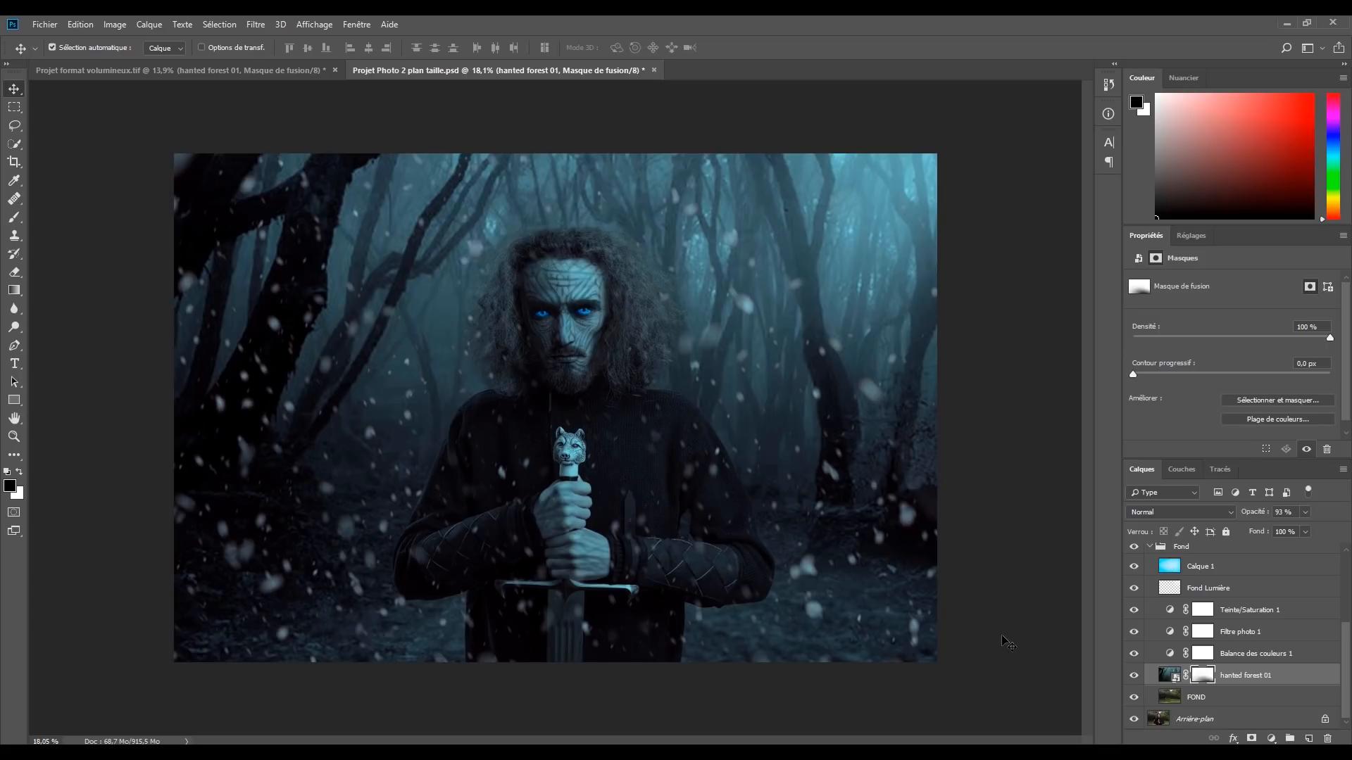
Duplicate the FOND layer and merge the copy with the masked hanted forest layer directly above it
left_click(1221, 699)
key("ctrl+j")
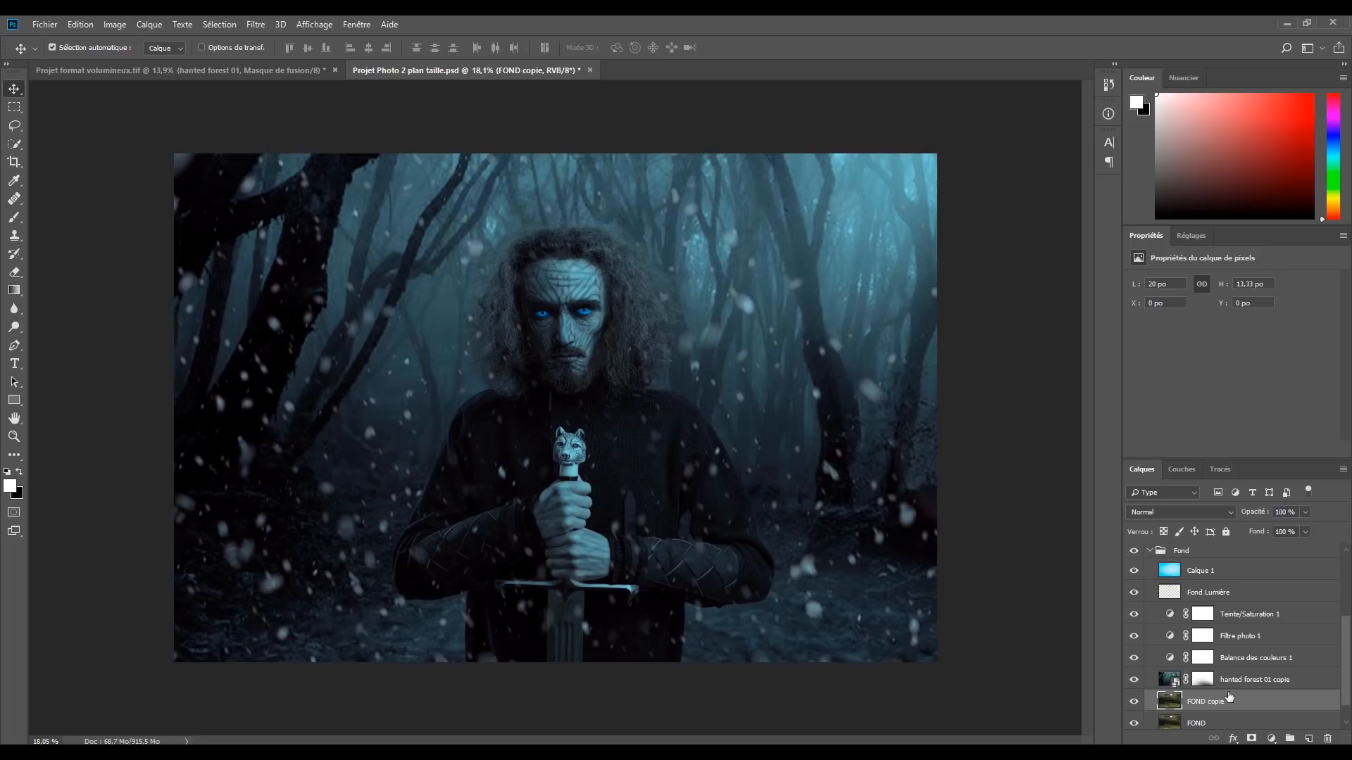
left_click(1231, 681, "shift")
right_click(1233, 680)
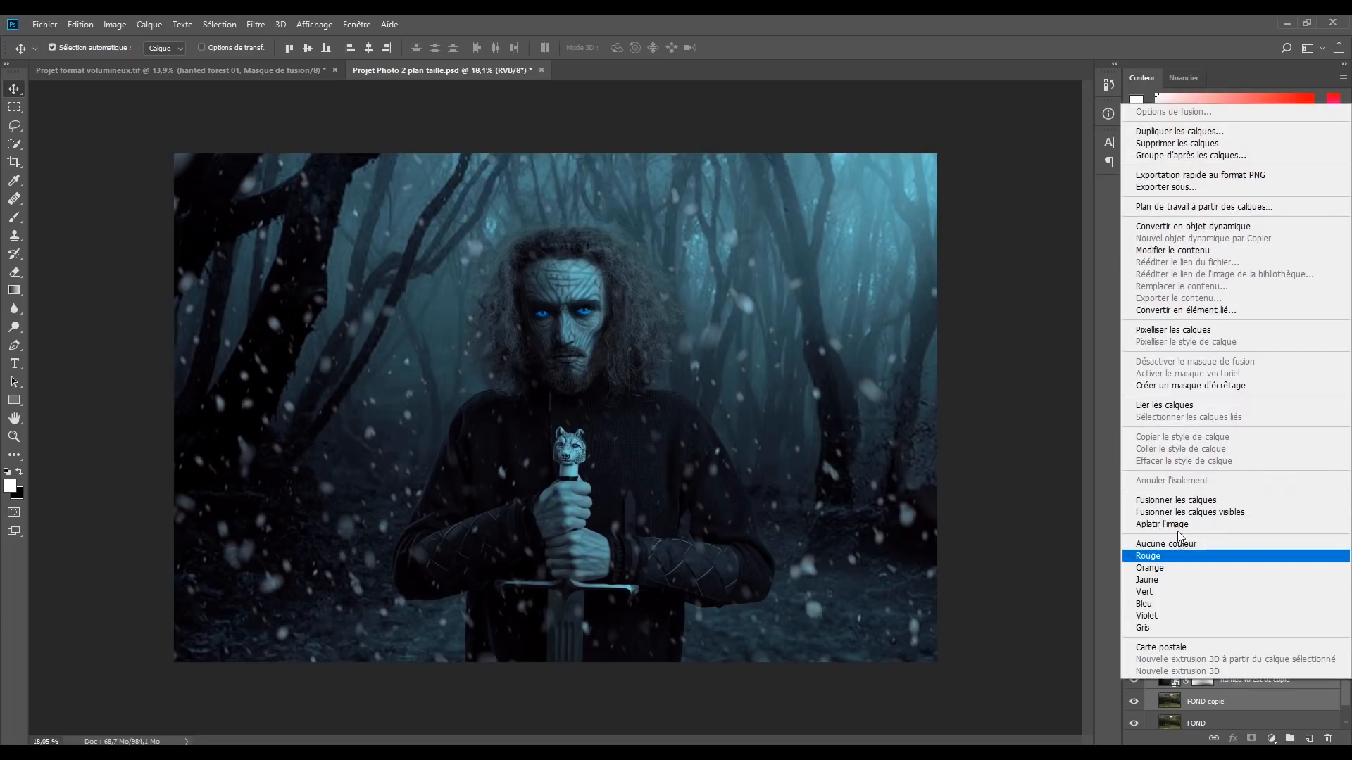
left_click(1171, 500)
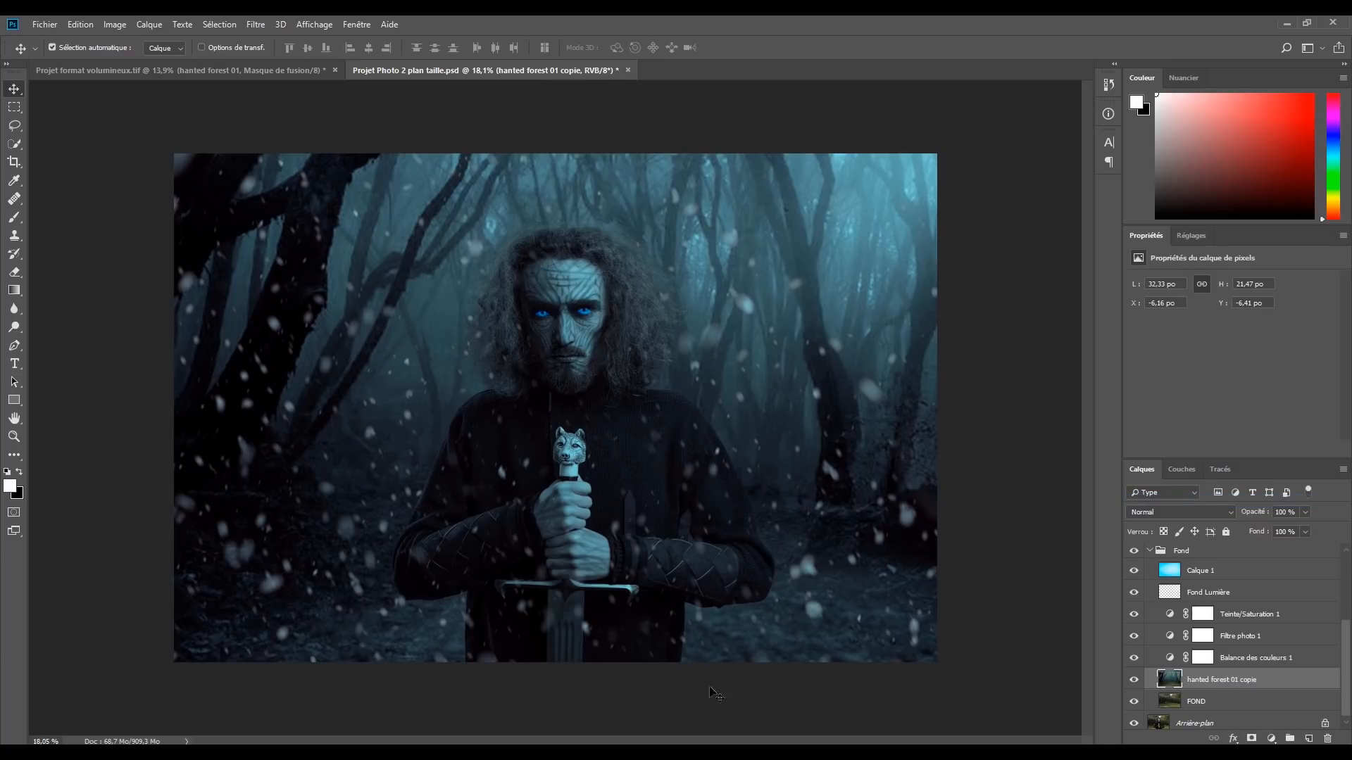
Convert the merged hanted forest 01 copie layer to a smart object and save the document
scroll(729, 689, "down", 3)
scroll(728, 685, "up", 1)
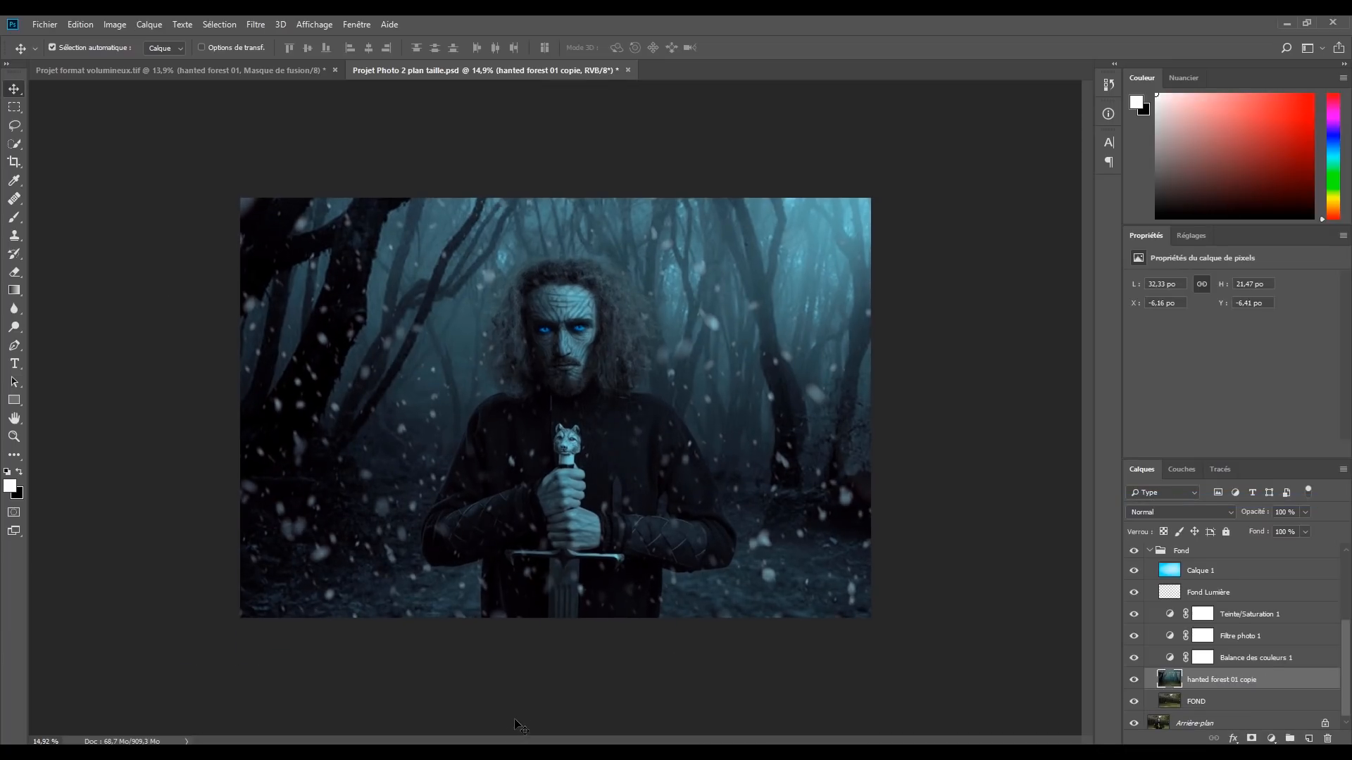
scroll(690, 687, "up", 3)
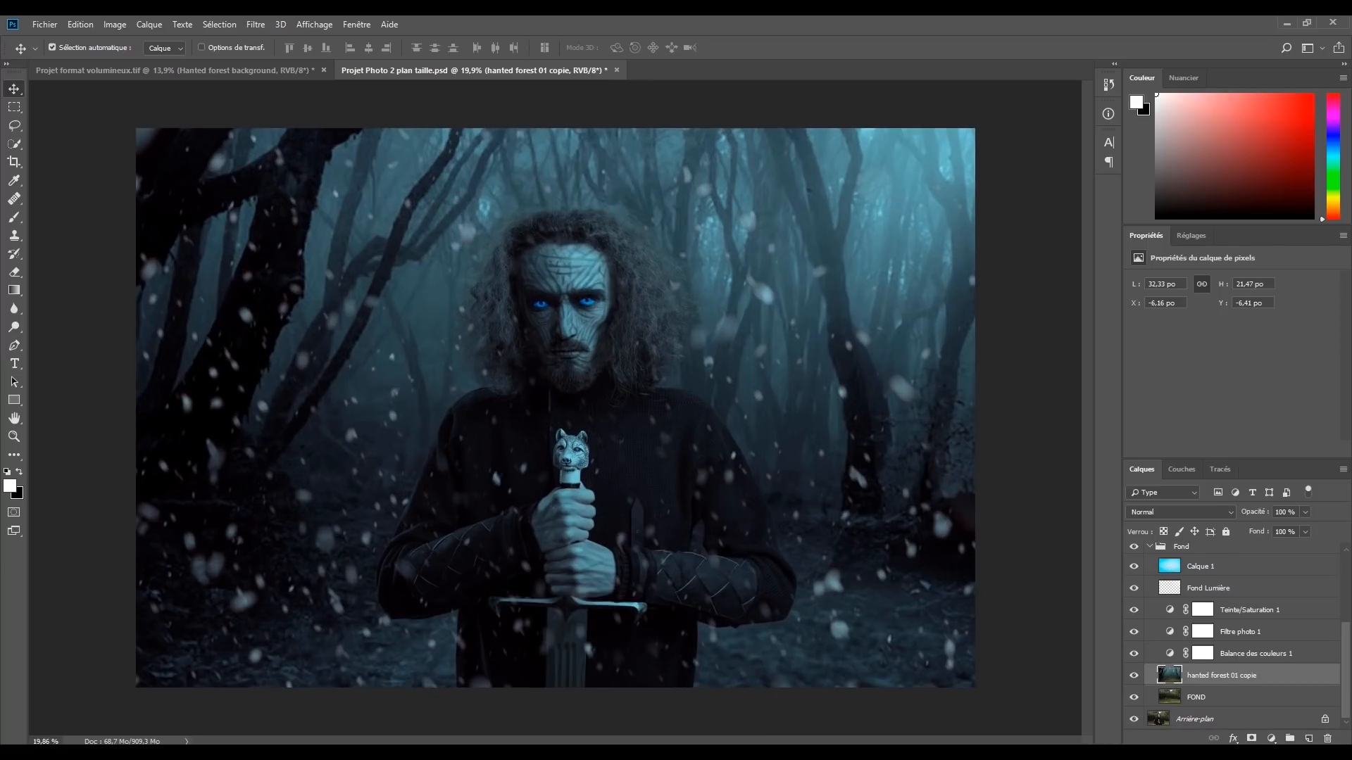
right_click(1219, 675)
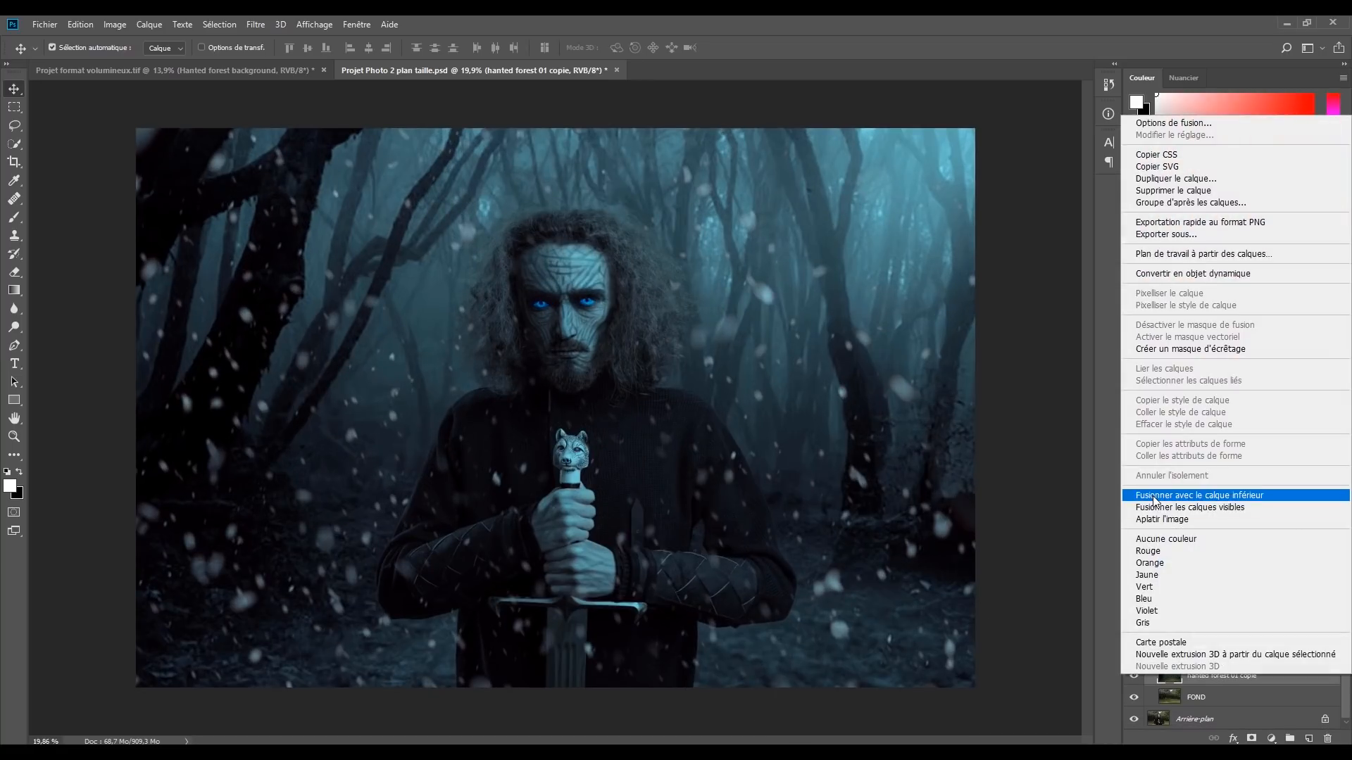
left_click(1177, 273)
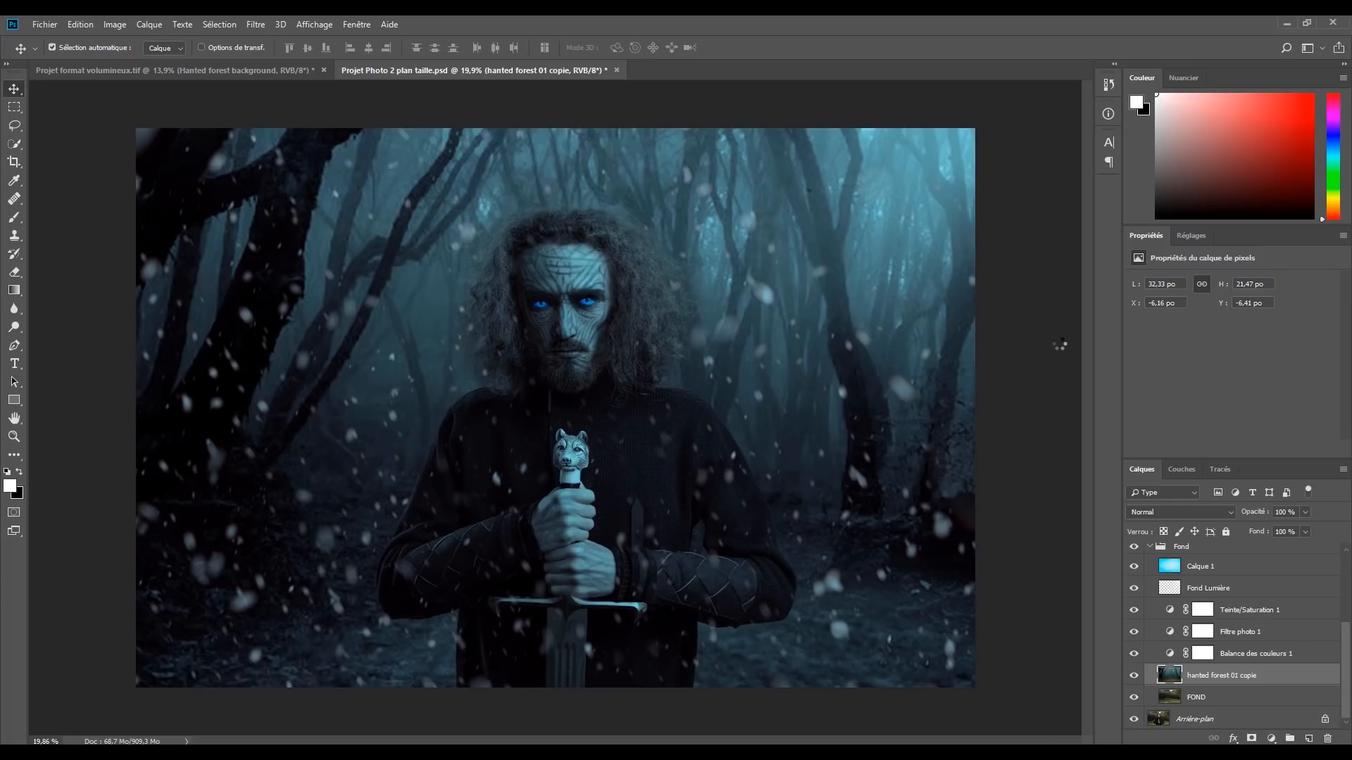
key("ctrl+s")
Start a Tilt-Shift blur on hanted forest 01 copie and move its focus centre straight down below the canvas
left_click(259, 25)
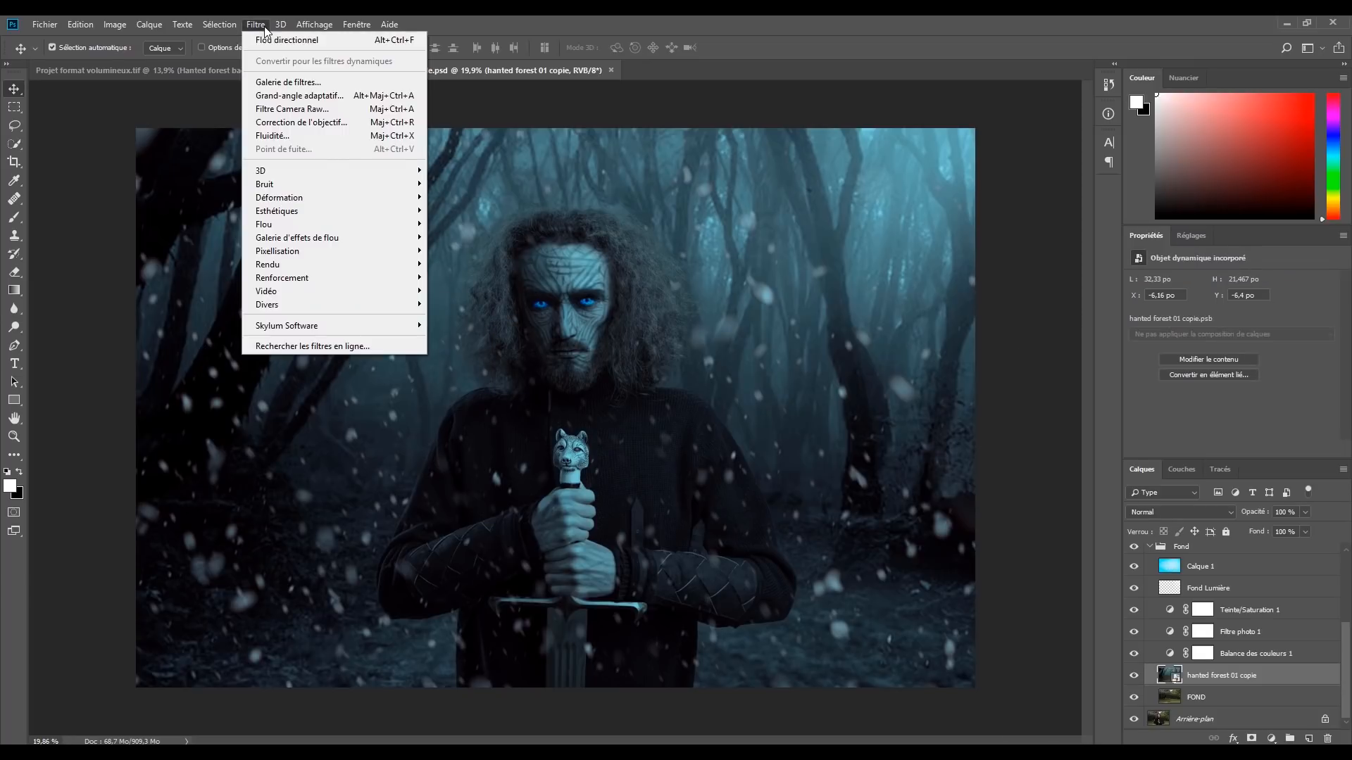
mouse_move(294, 240)
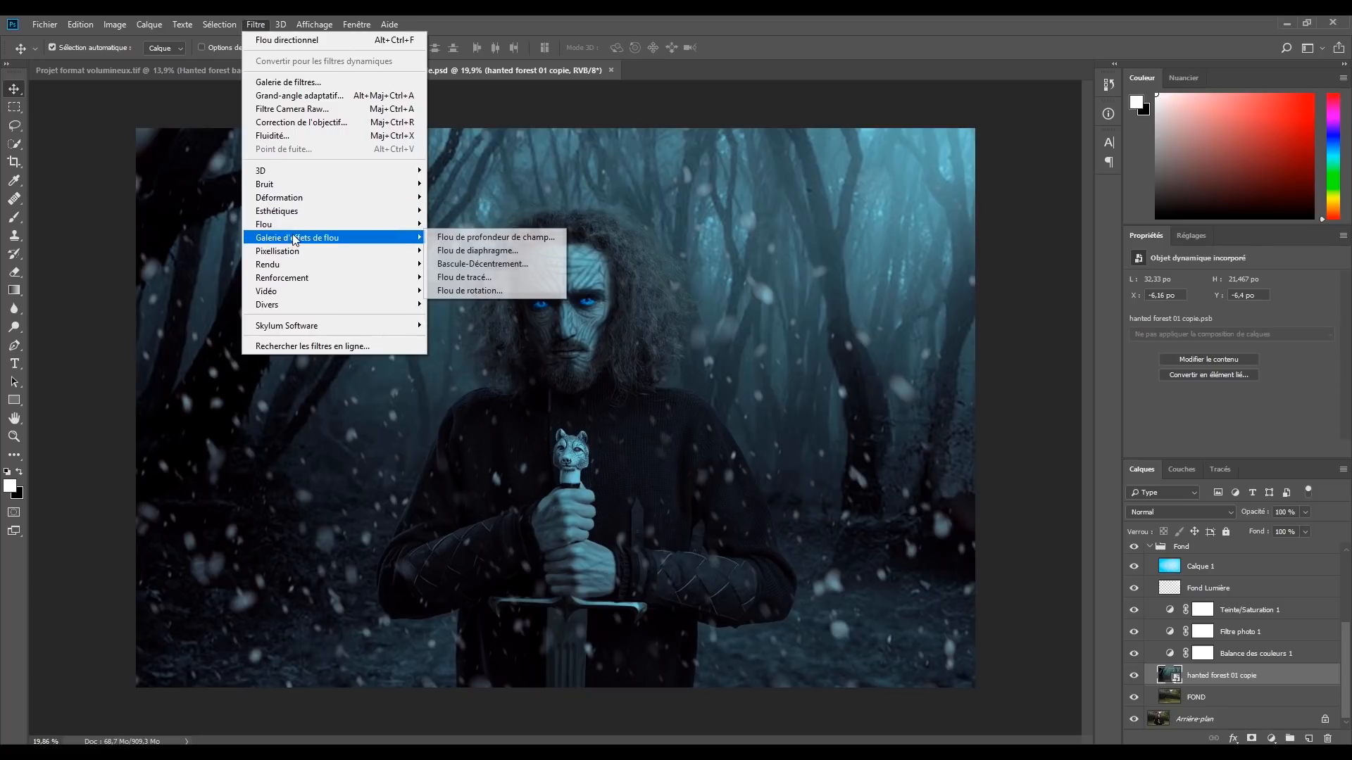
left_click(483, 263)
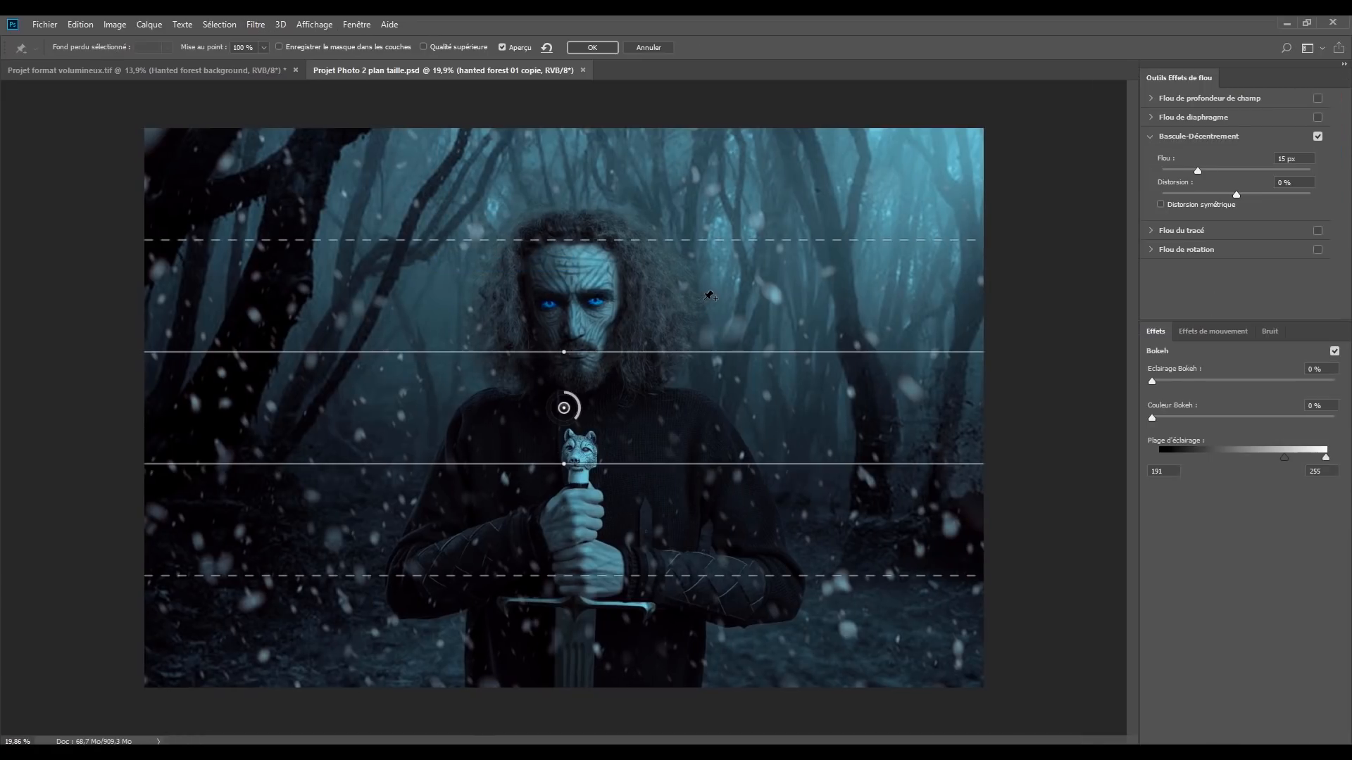
key("ctrl+minus")
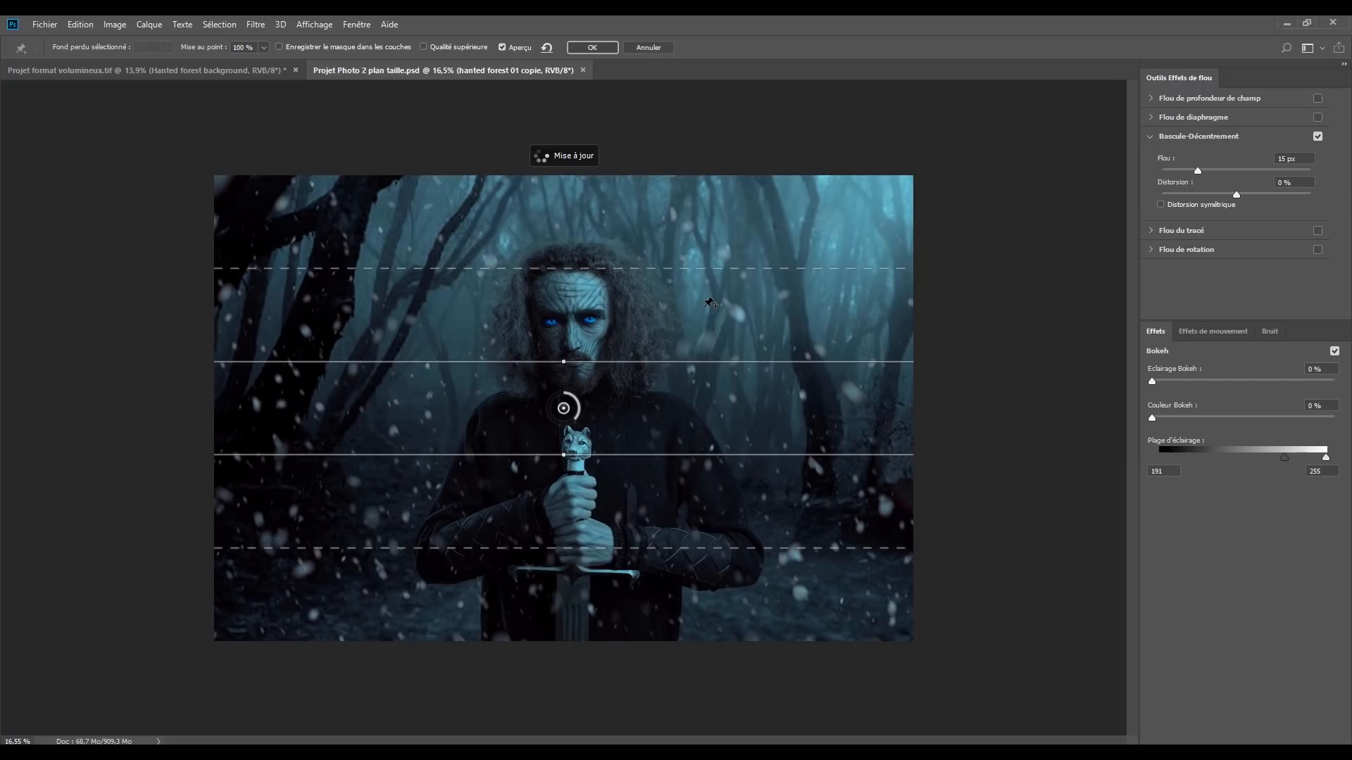
key("ctrl+minus")
left_click_drag(567, 414, 568, 731)
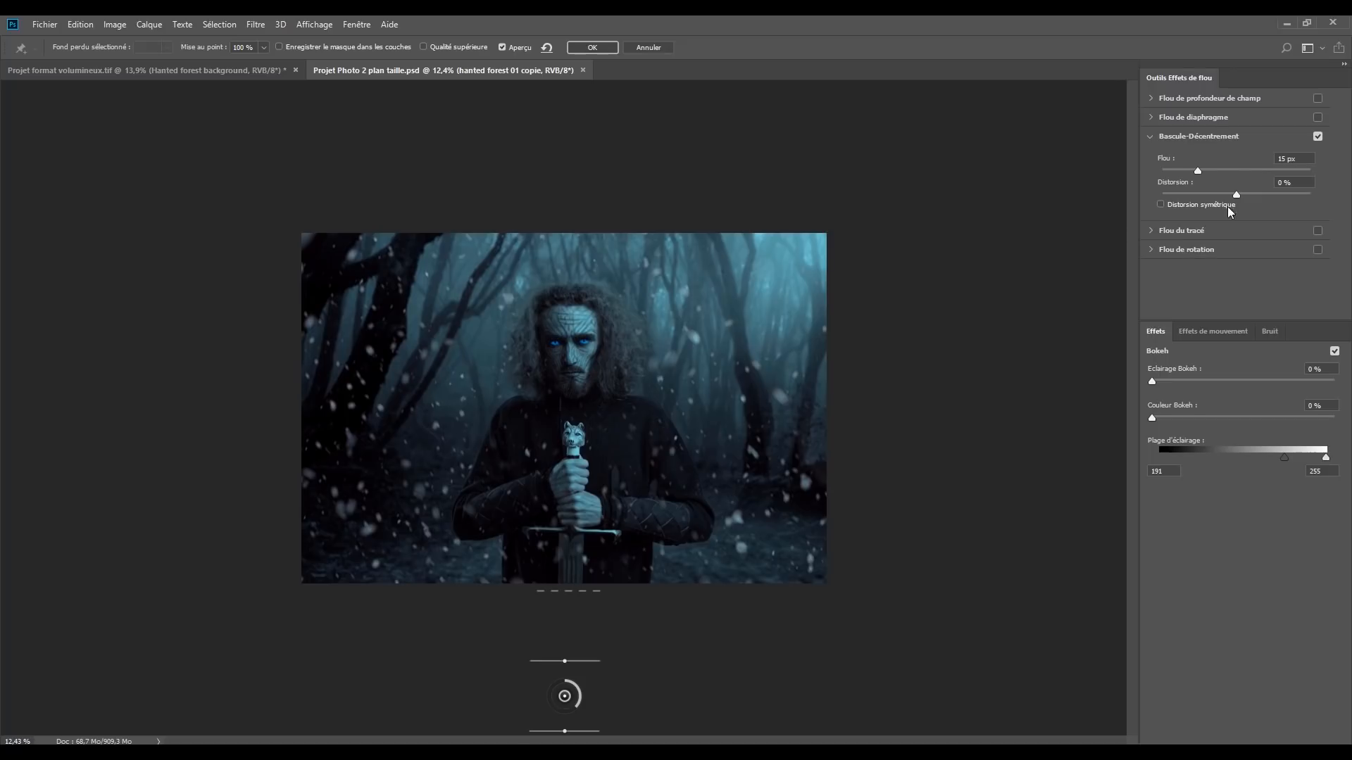
Set the Tilt-Shift blur to 29 px, compare the background with and without it, and apply the blur
left_click_drag(1204, 169, 1218, 171)
key("ctrl+0")
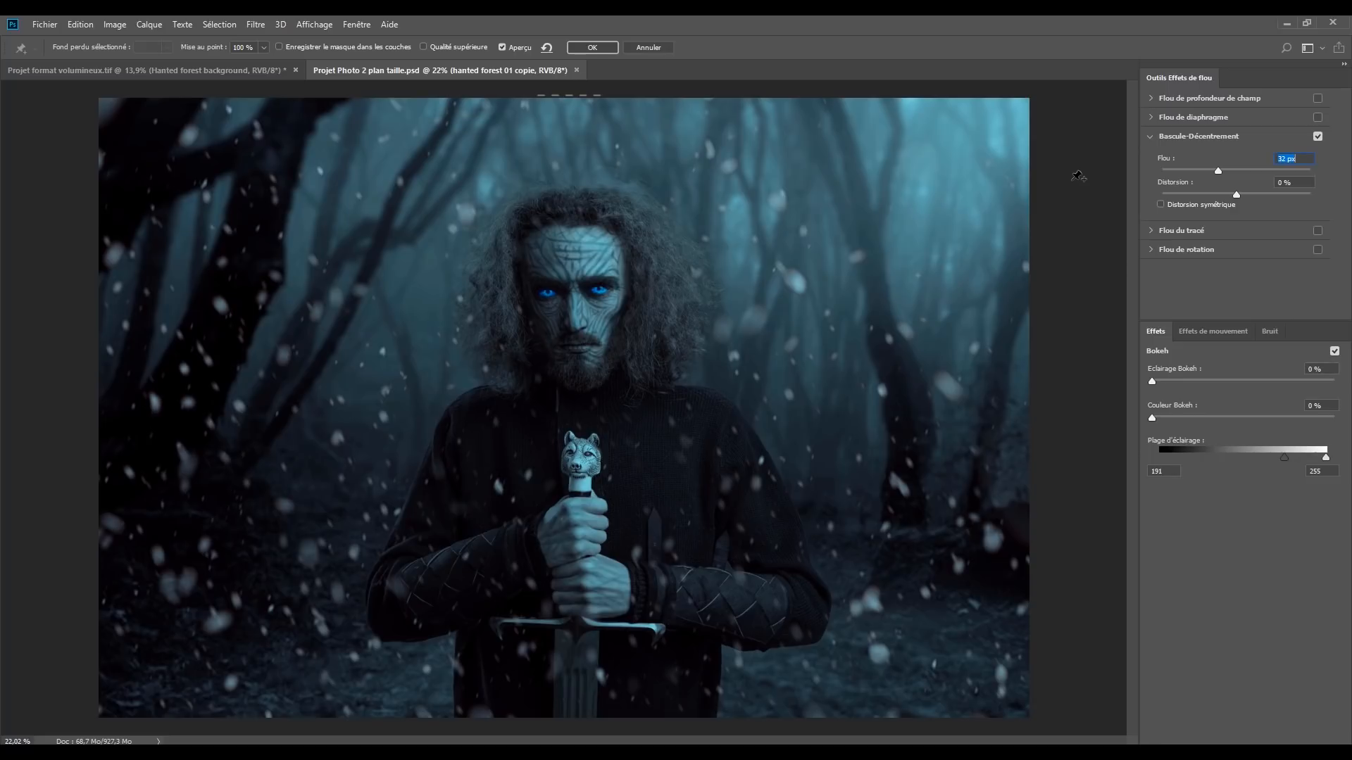
left_click(1321, 139)
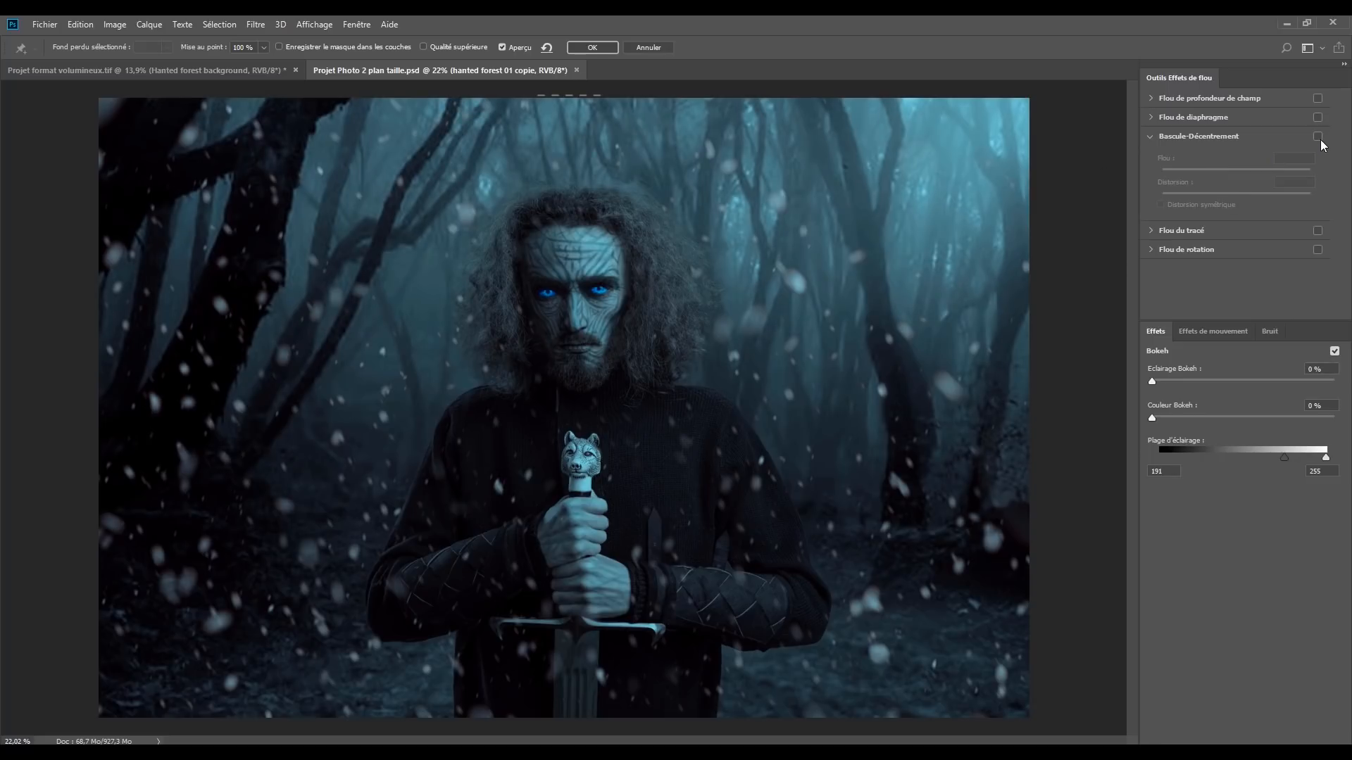
left_click(1317, 137)
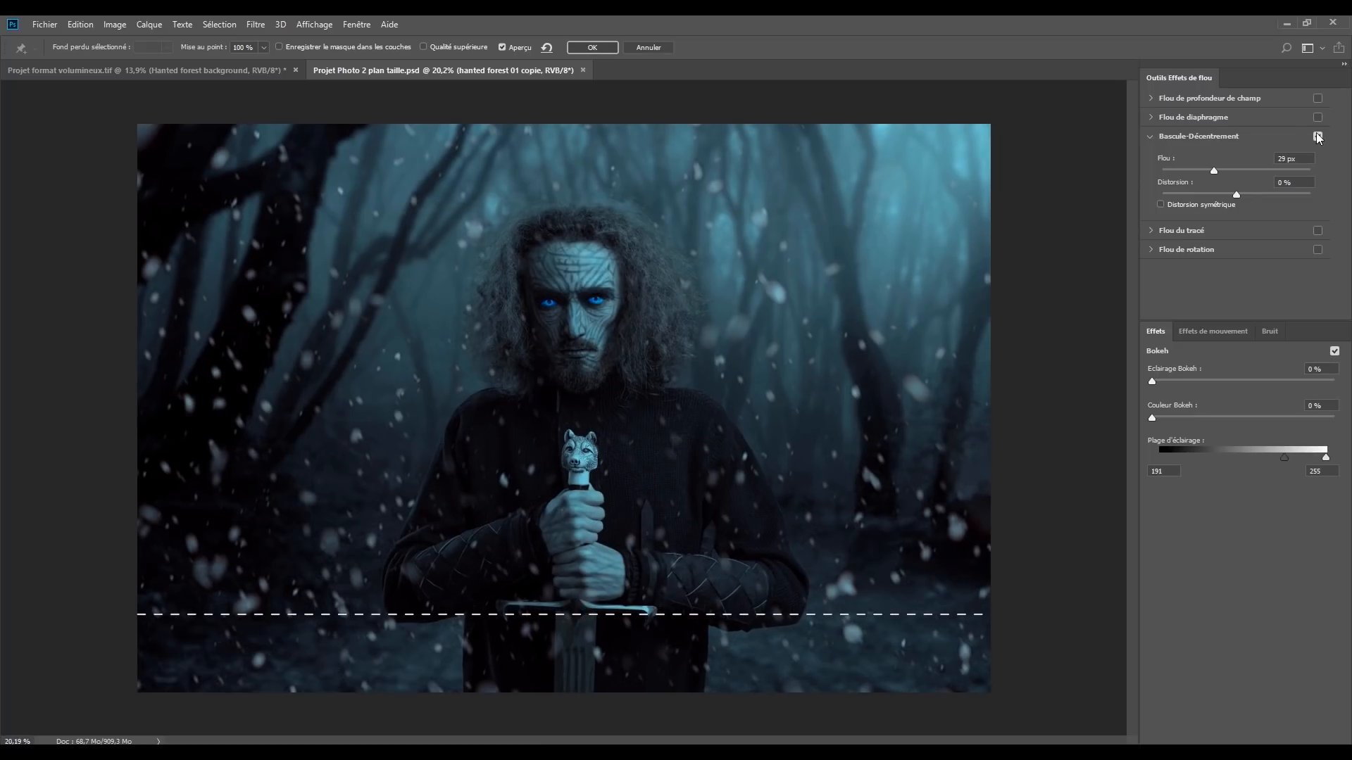
left_click(1316, 137)
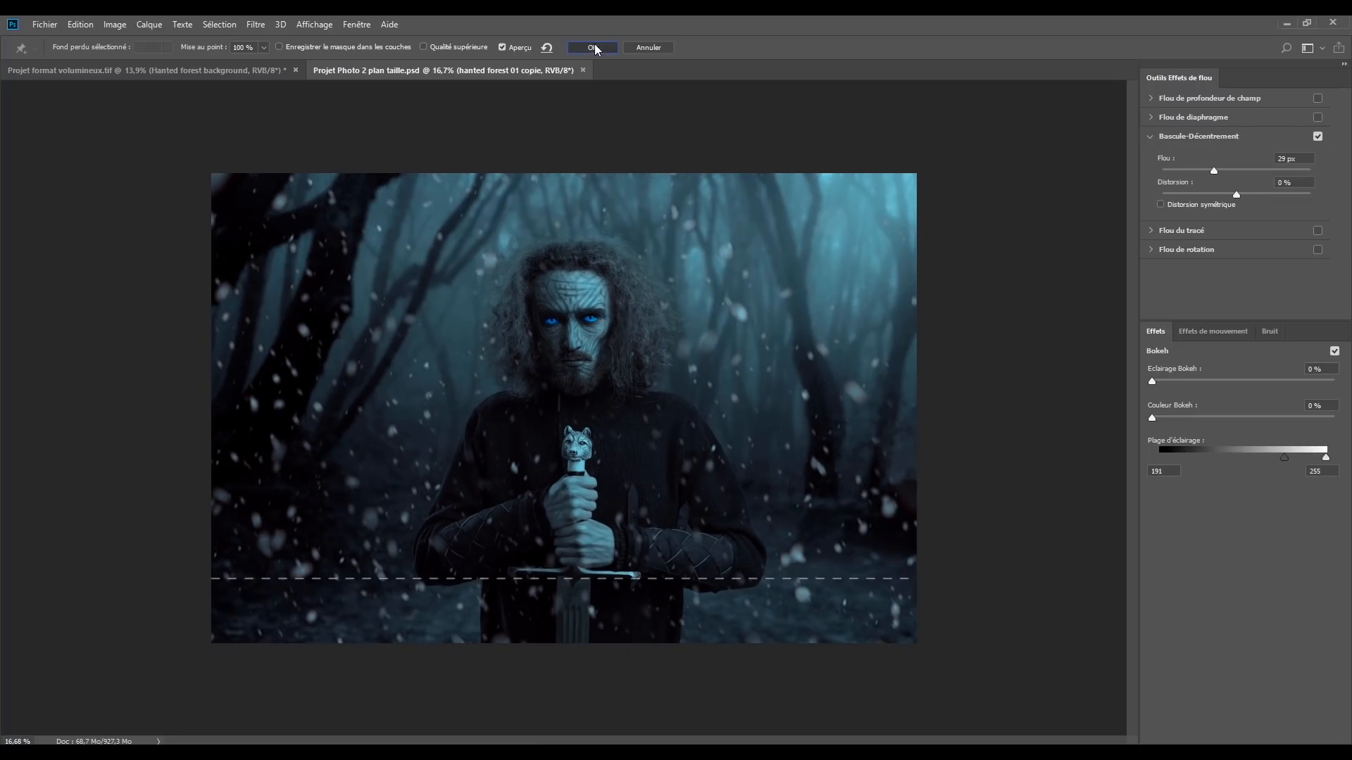
left_click(594, 47)
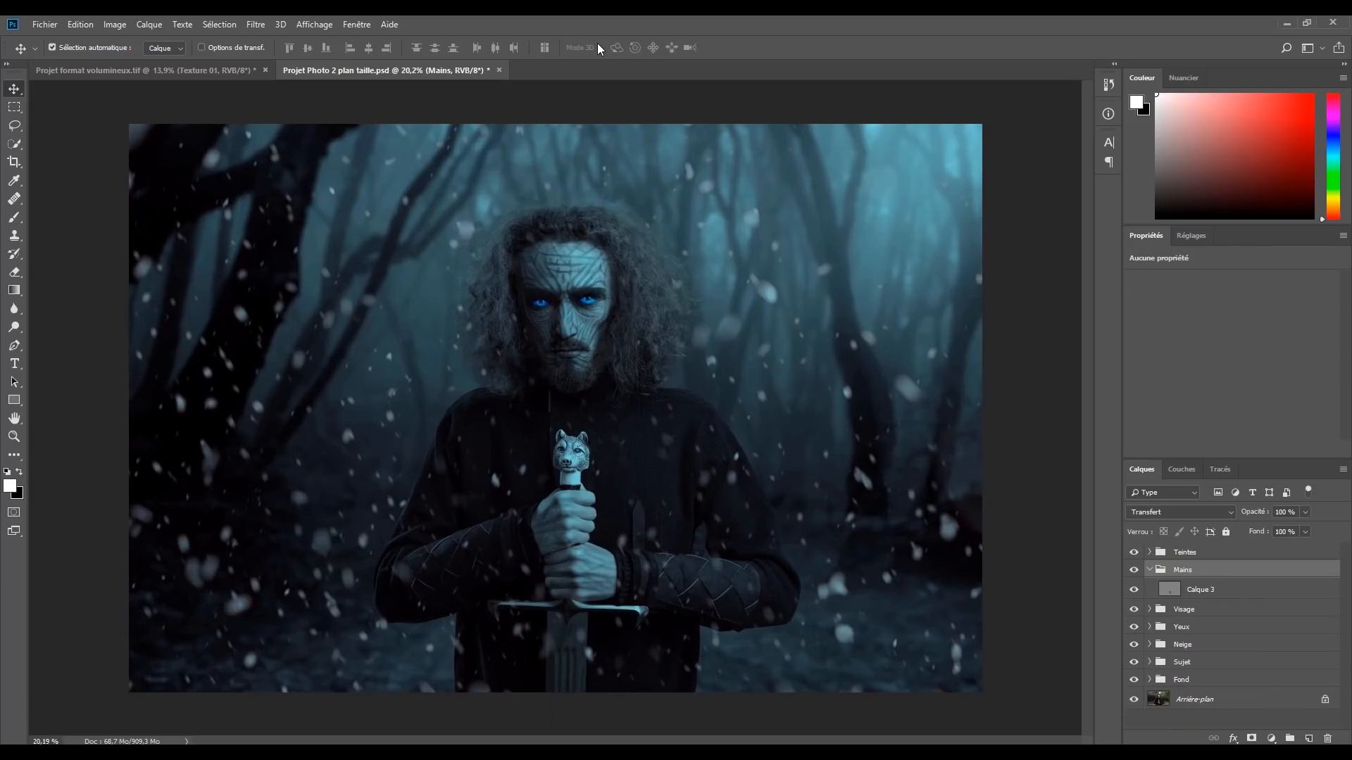
Create a new layer group directly above the Arrière-plan layer and name it Effets
left_click(1207, 700)
left_click(1290, 738)
double_click(1199, 698)
type("Effets")
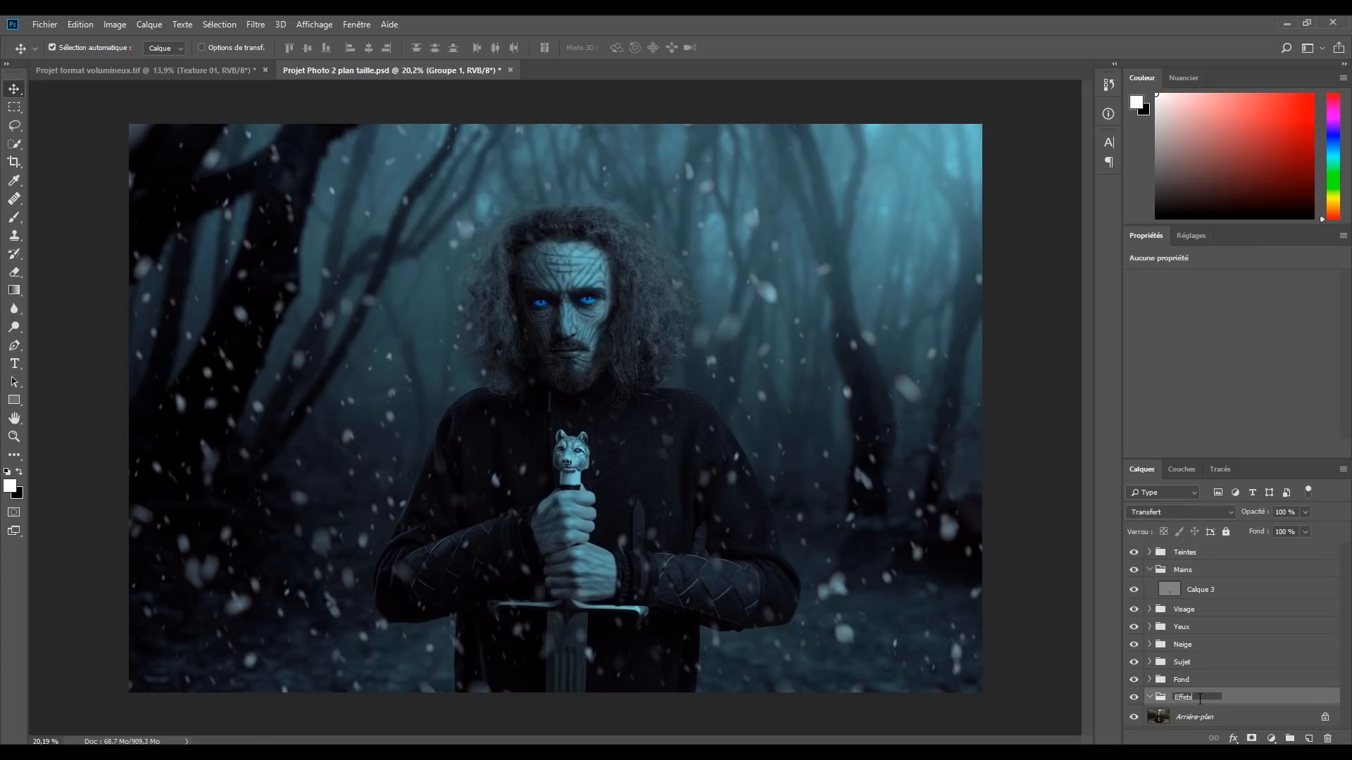
key("Return")
Place the Texture 01 image in the document and put its layer inside the Effets group
left_click_drag(298, 732, 572, 570)
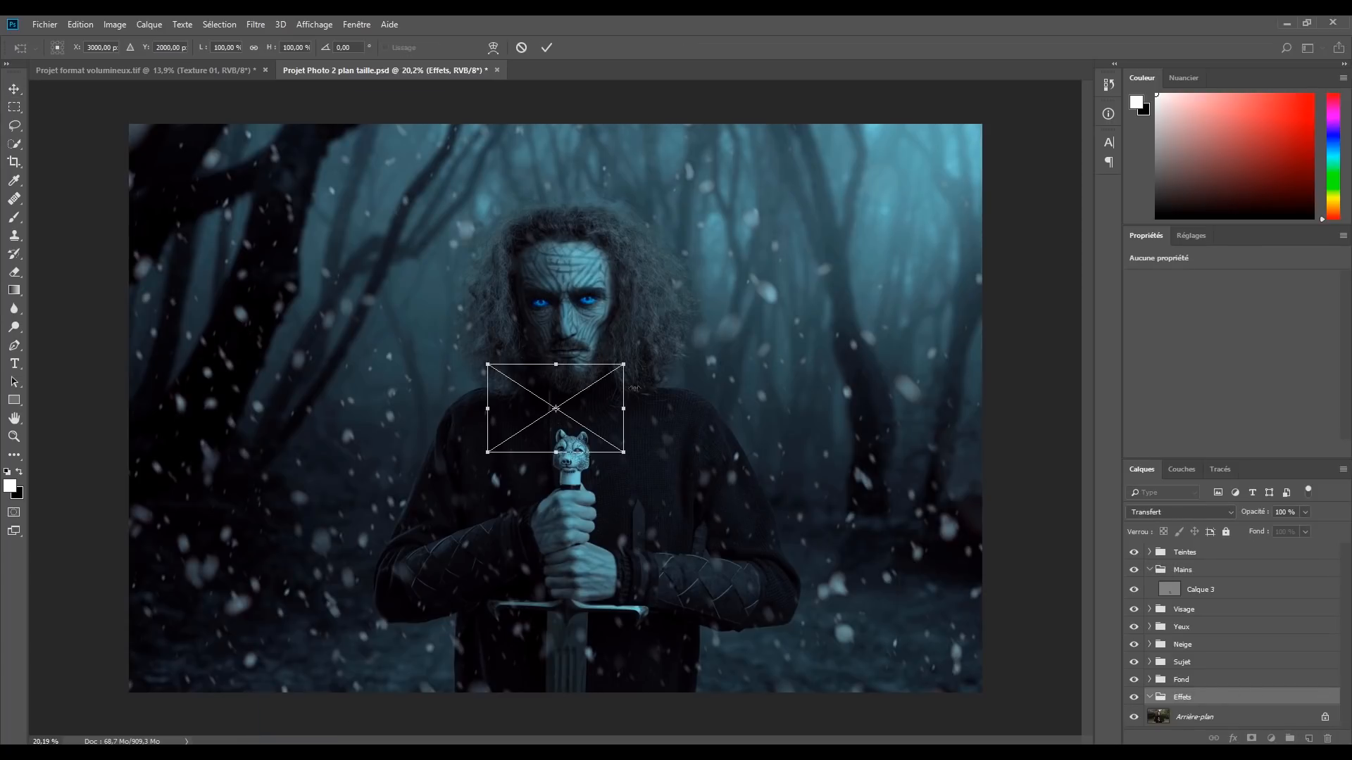
key("Return")
left_click_drag(1193, 699, 1183, 719)
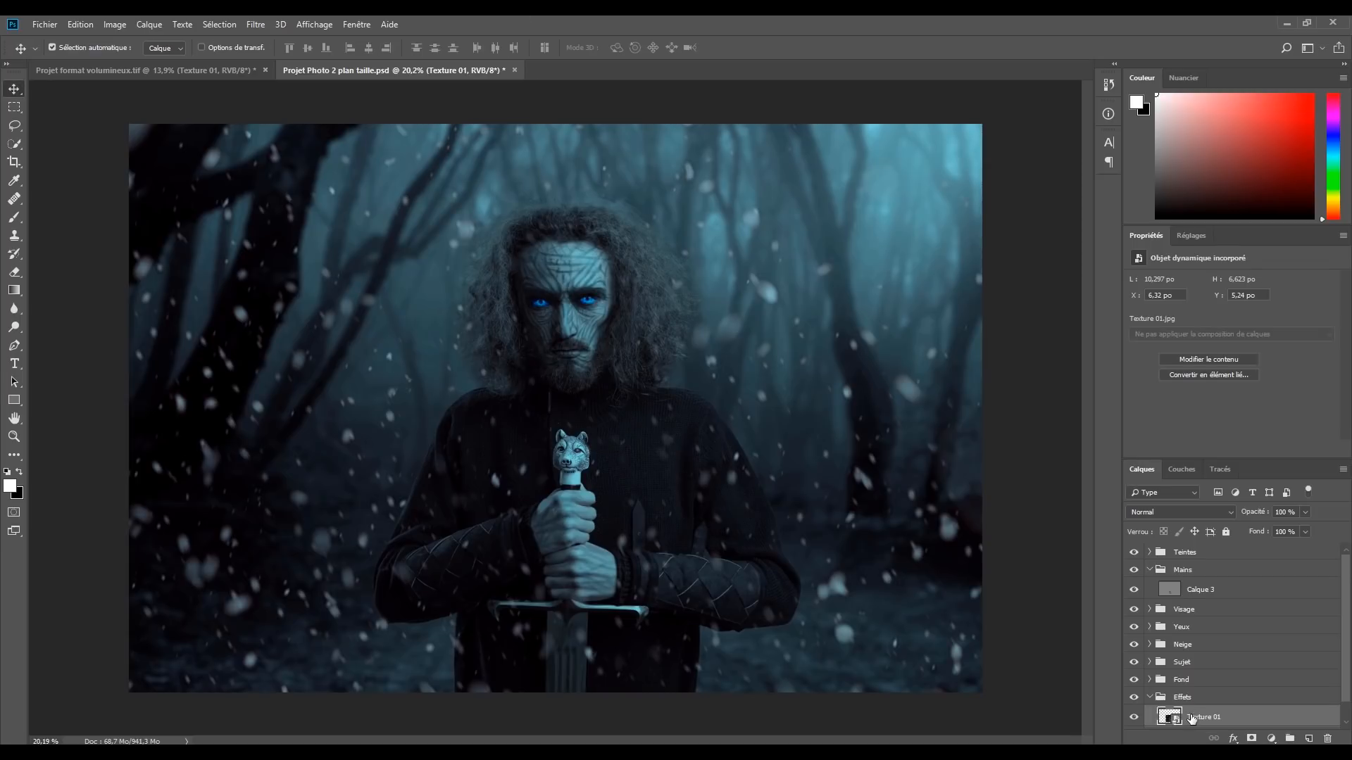
Move the Effets group with its texture into the Sujet group, directly above the Détourage SUJET layer
left_click(1150, 699)
left_click(1150, 680)
scroll(1205, 683, "down", 5)
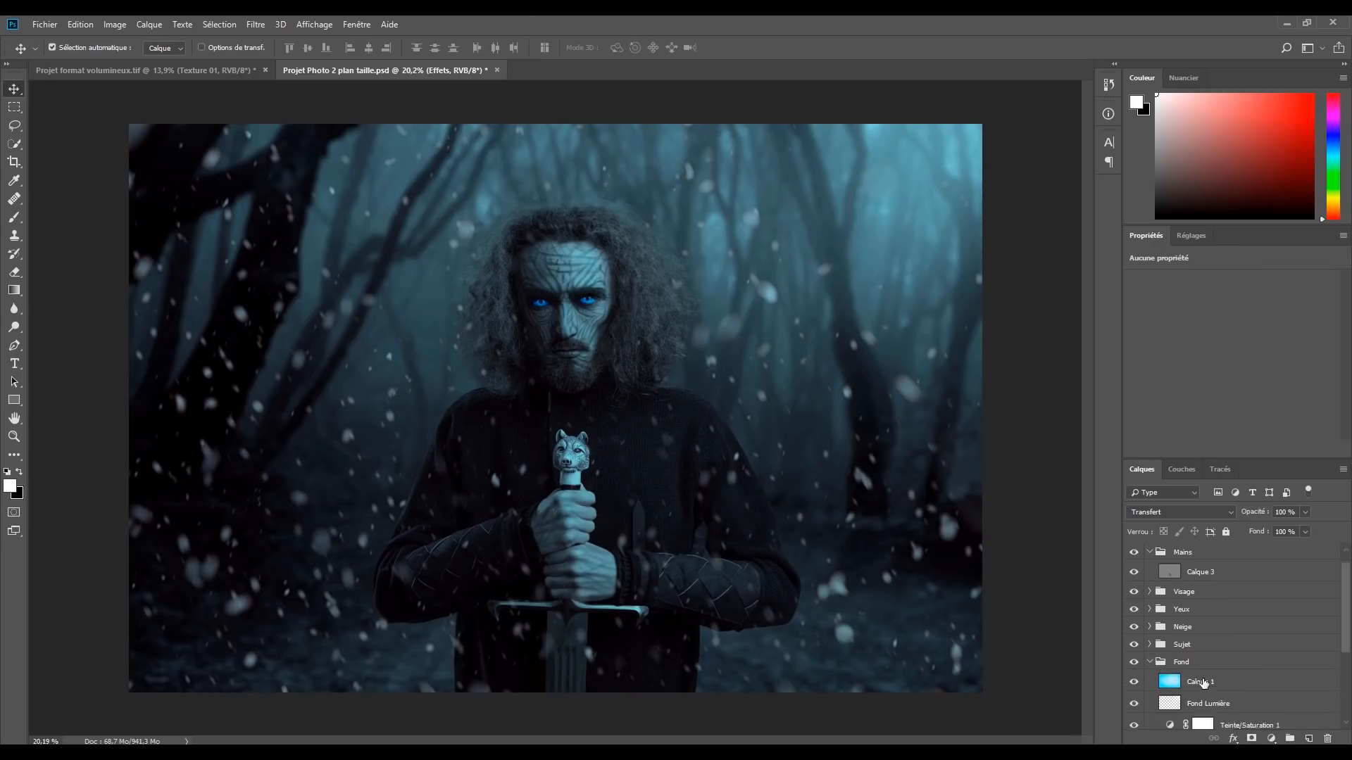
left_click_drag(1171, 659, 1164, 634)
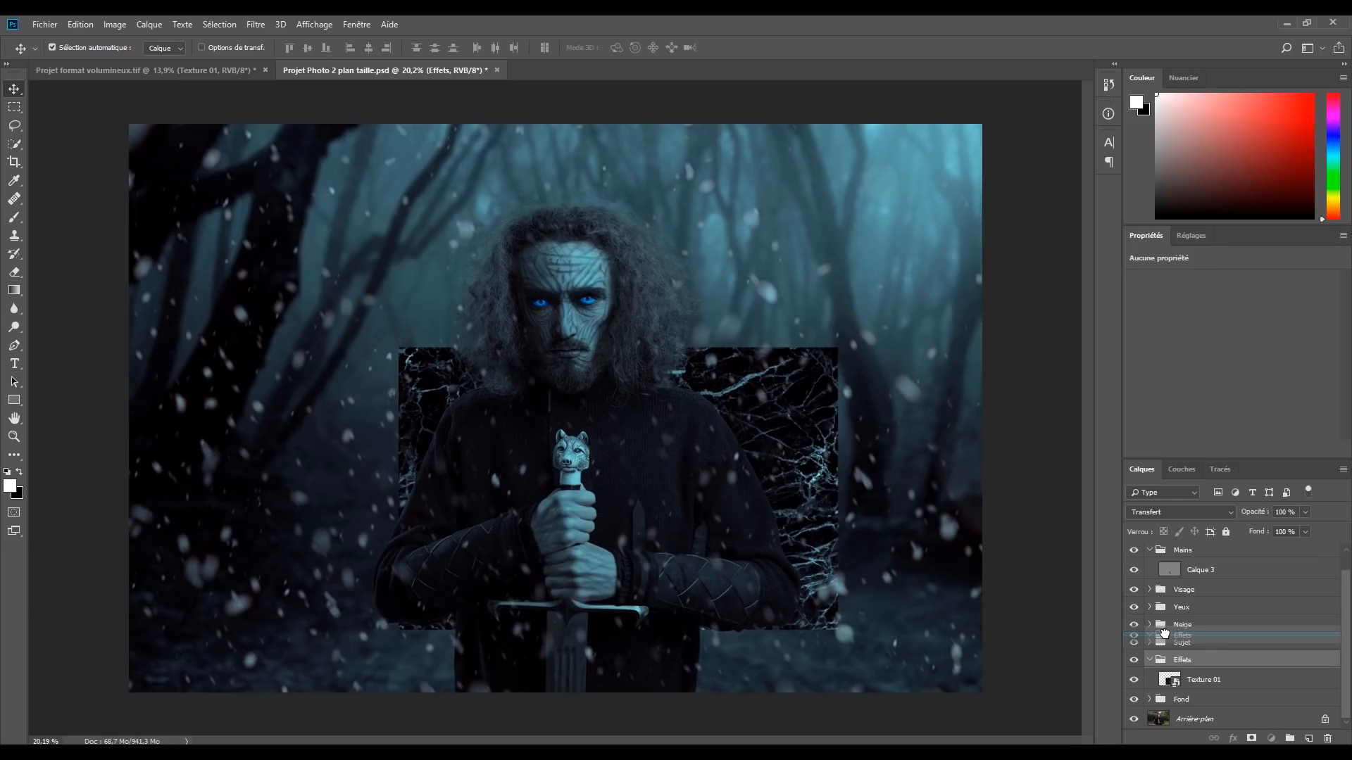
left_click(1150, 682)
scroll(1158, 669, "down", 3)
left_click_drag(1187, 577, 1222, 638)
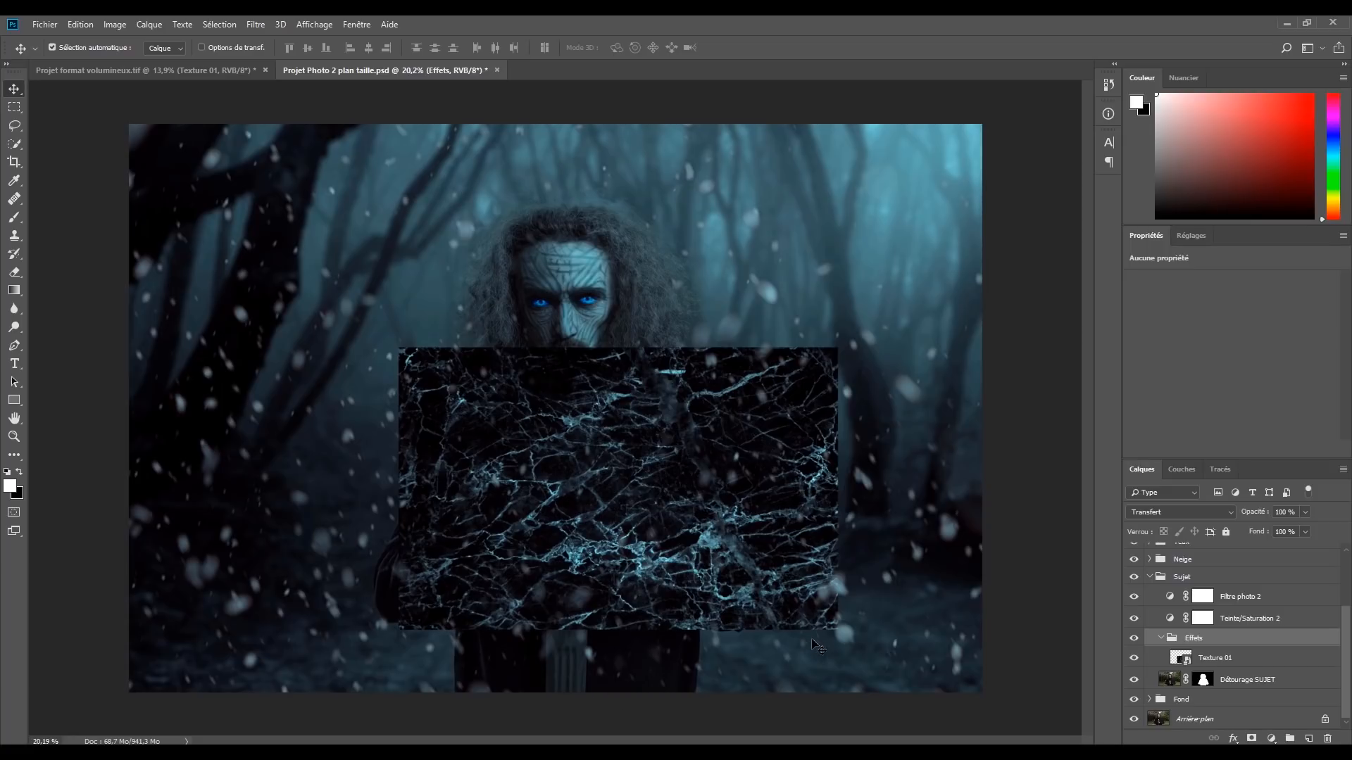
Clip the Texture 01 layer to Détourage SUJET and enlarge the texture to about 130 % over the man's body
left_click(1215, 658)
right_click(1214, 658)
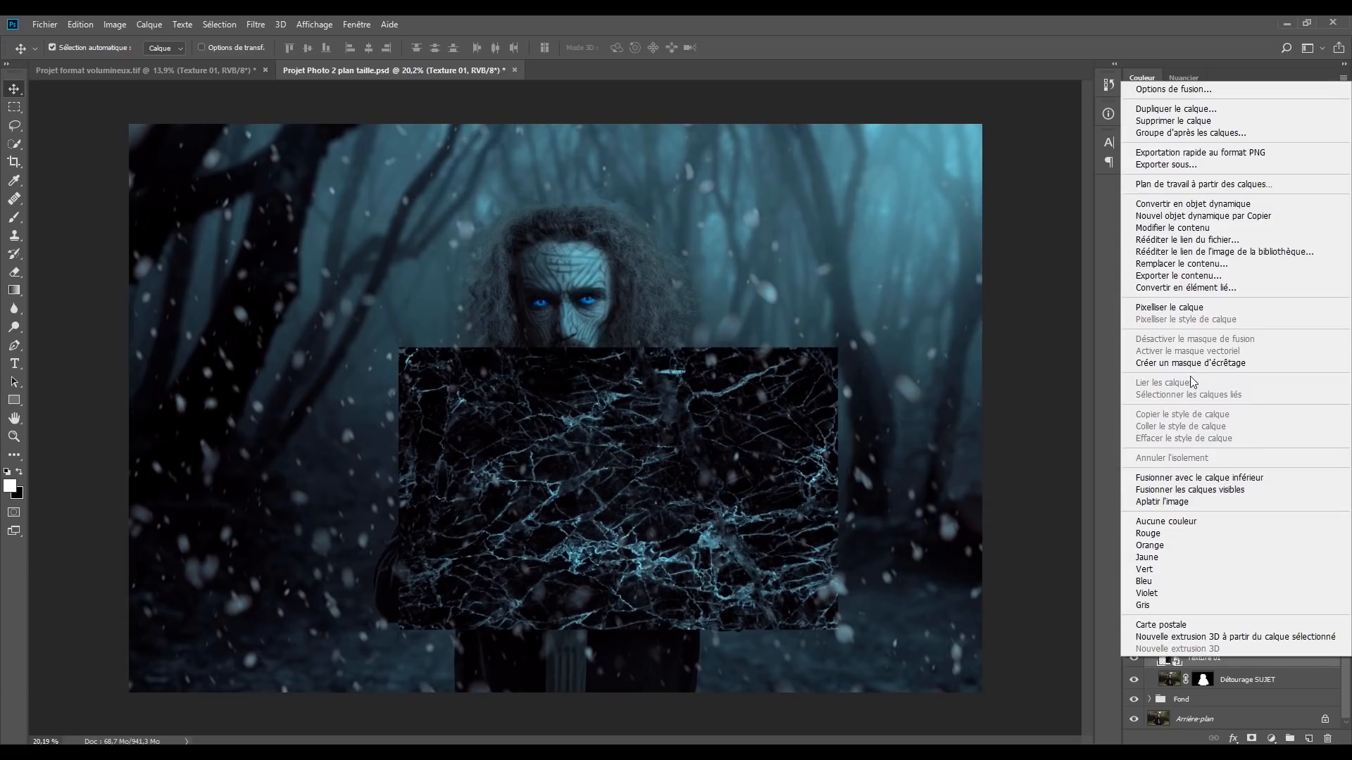
left_click(1194, 363)
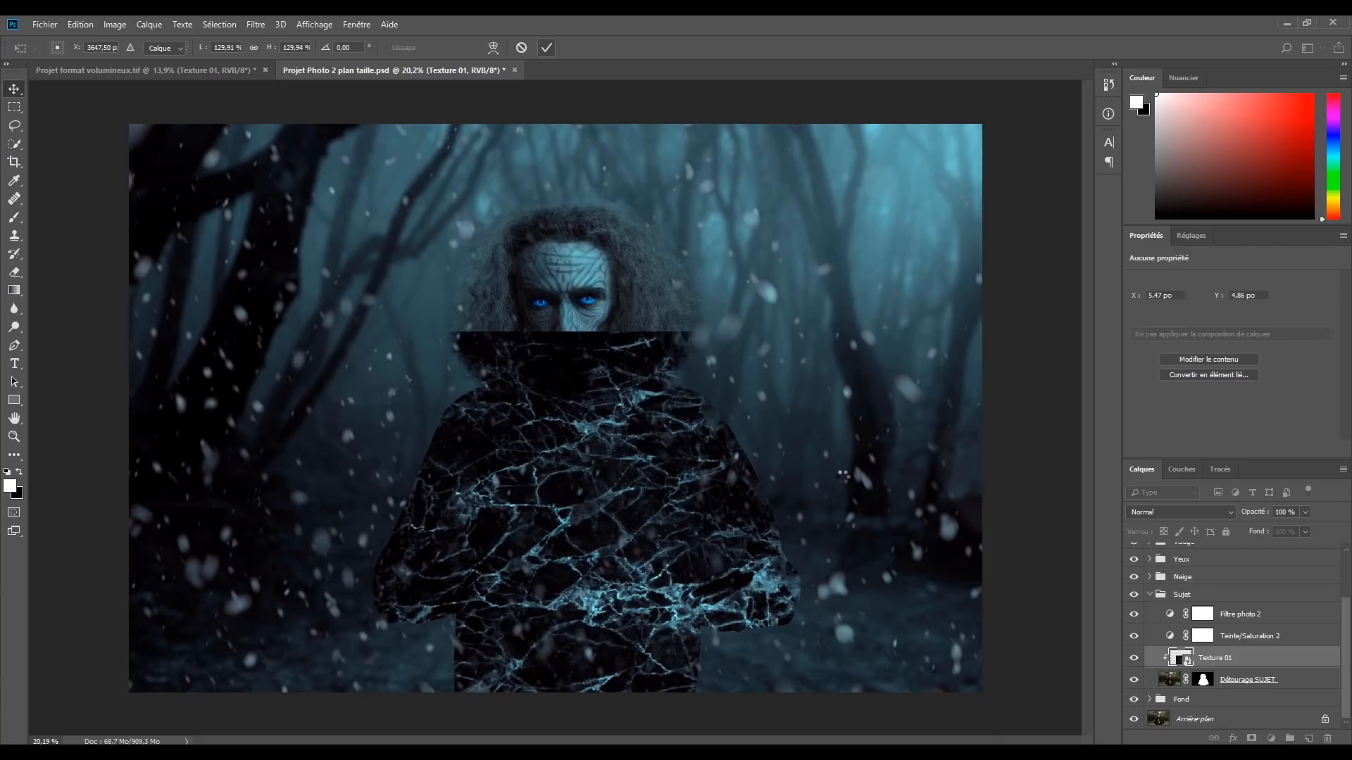
key("Return")
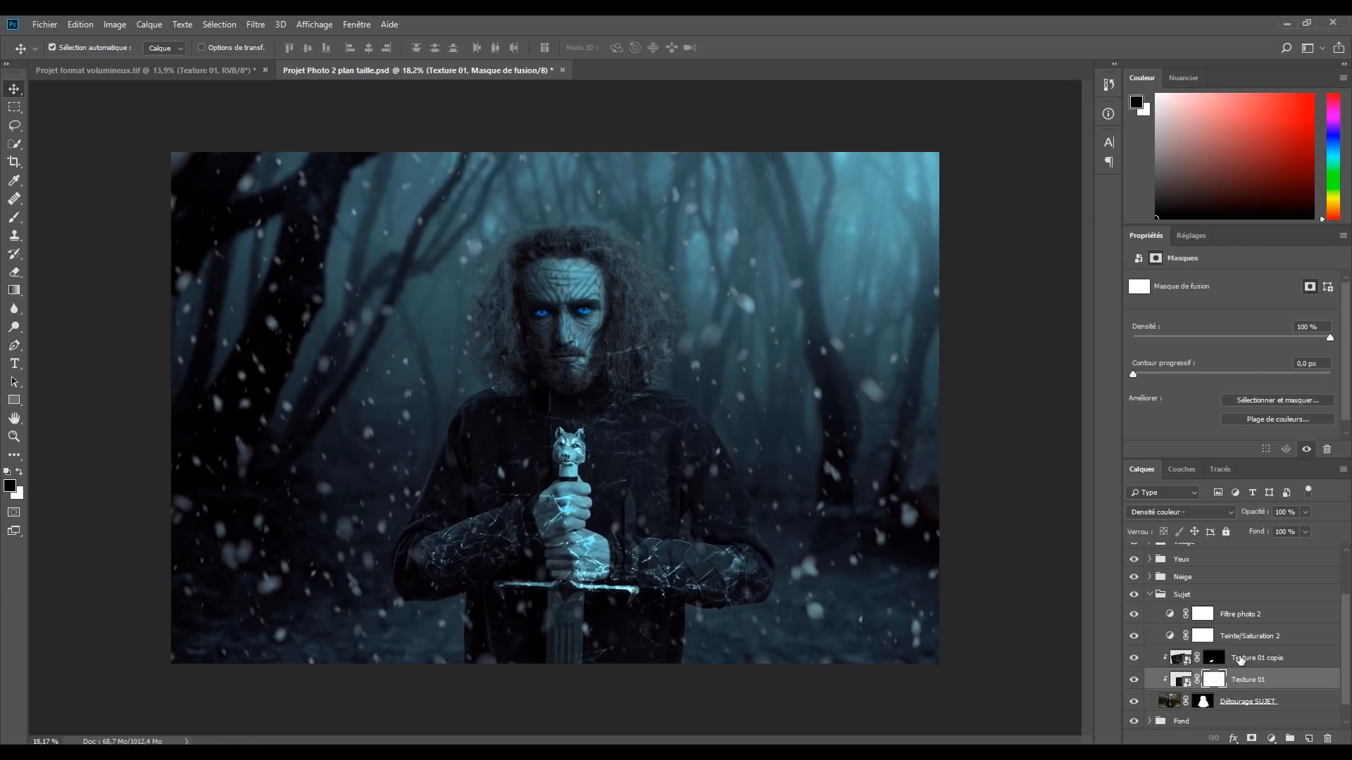
Duplicate the masked Texture 01 layer, place the duplicate above Texture 01 copie, and turn it into a clipping mask
left_click(1134, 658)
left_click(1135, 659)
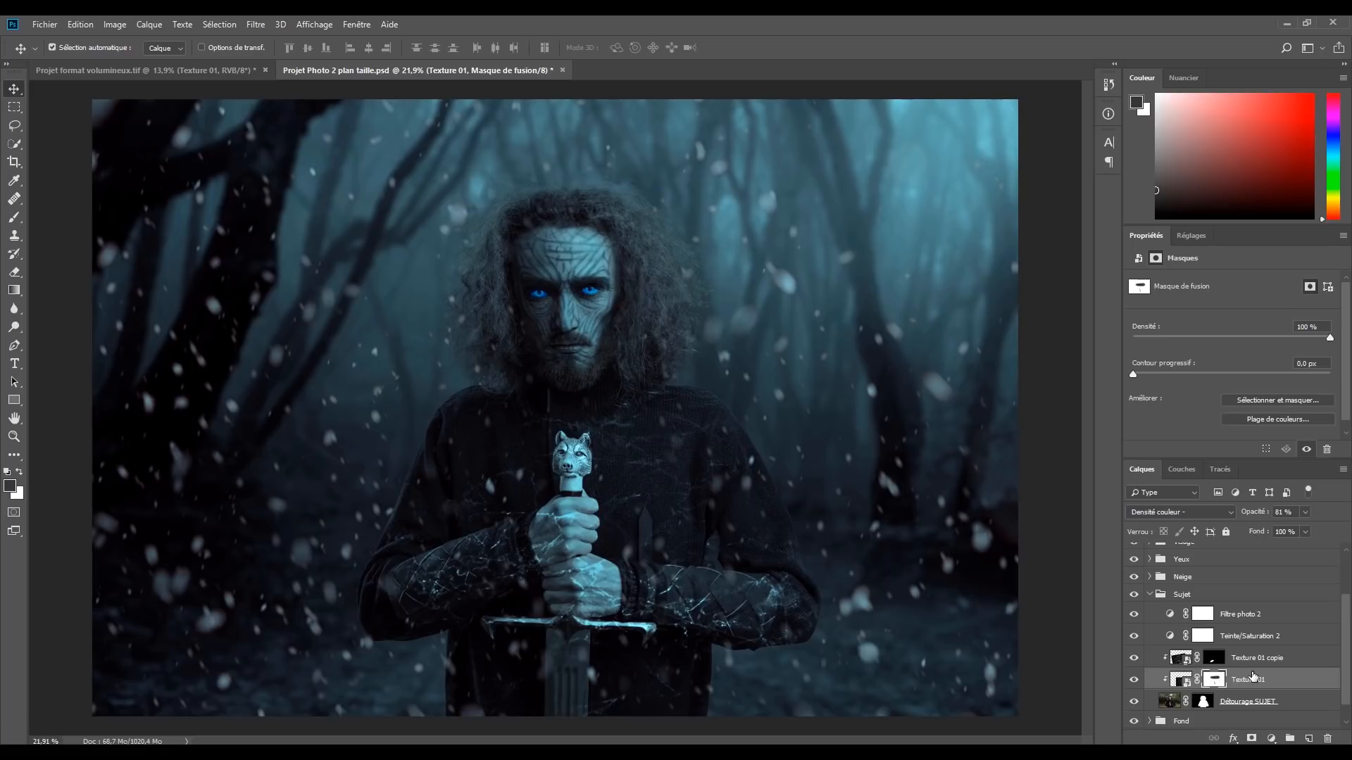
key("ctrl+j")
key("x")
key("ctrl+alt+g")
left_click_drag(1247, 679, 1247, 660)
right_click(1246, 658)
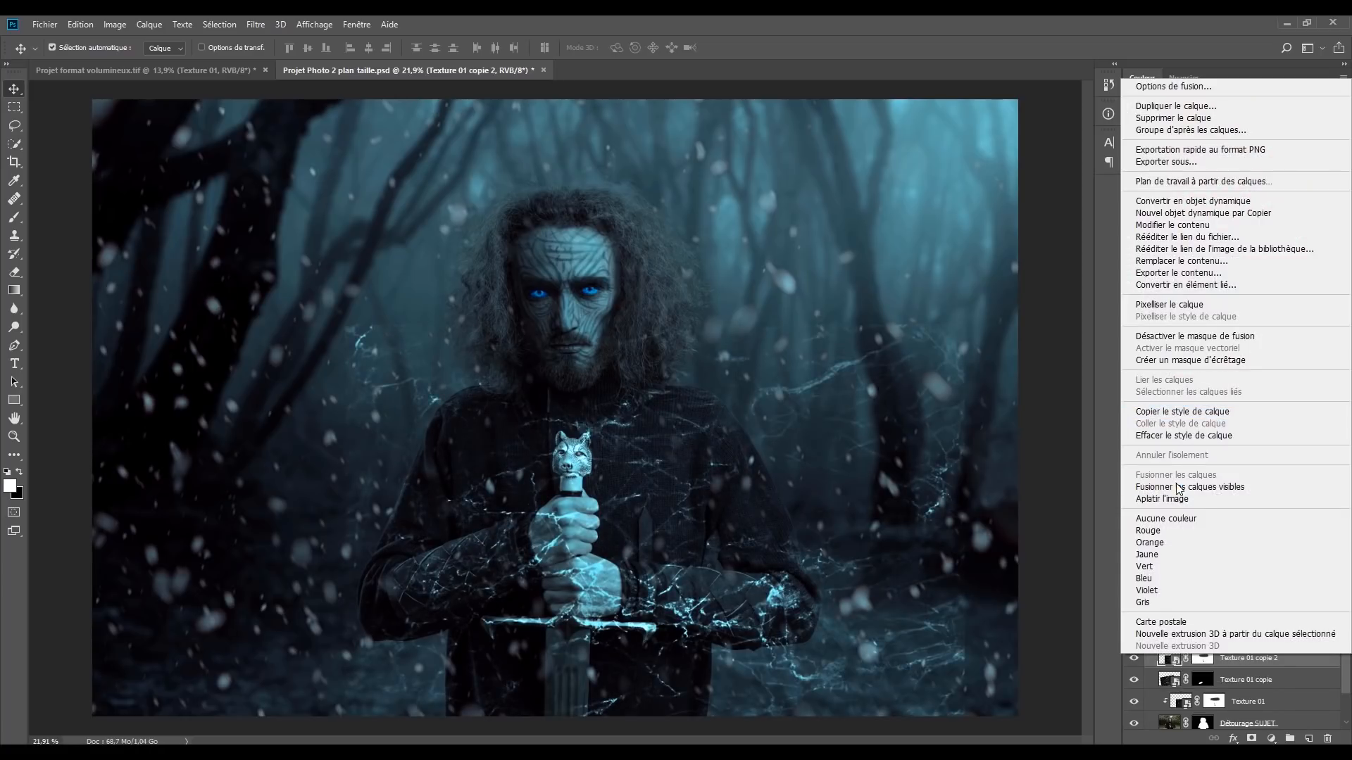
left_click(1173, 361)
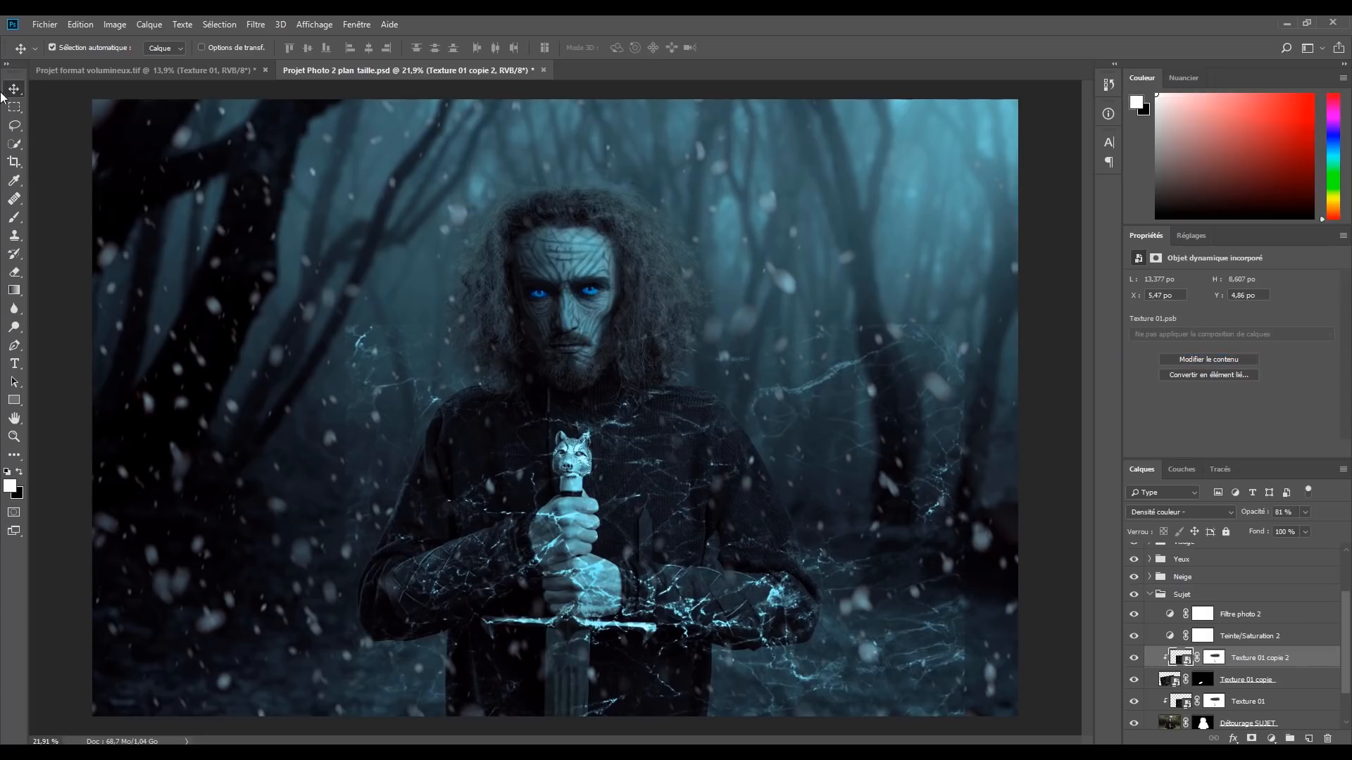
Shift the newest texture duplicate upward over the man's chest and brush on its mask around the upper body
key("ctrl+t")
left_click_drag(771, 425, 783, 368)
key("Return")
left_click(15, 217)
left_click(78, 219)
left_click(914, 333)
left_click(733, 304)
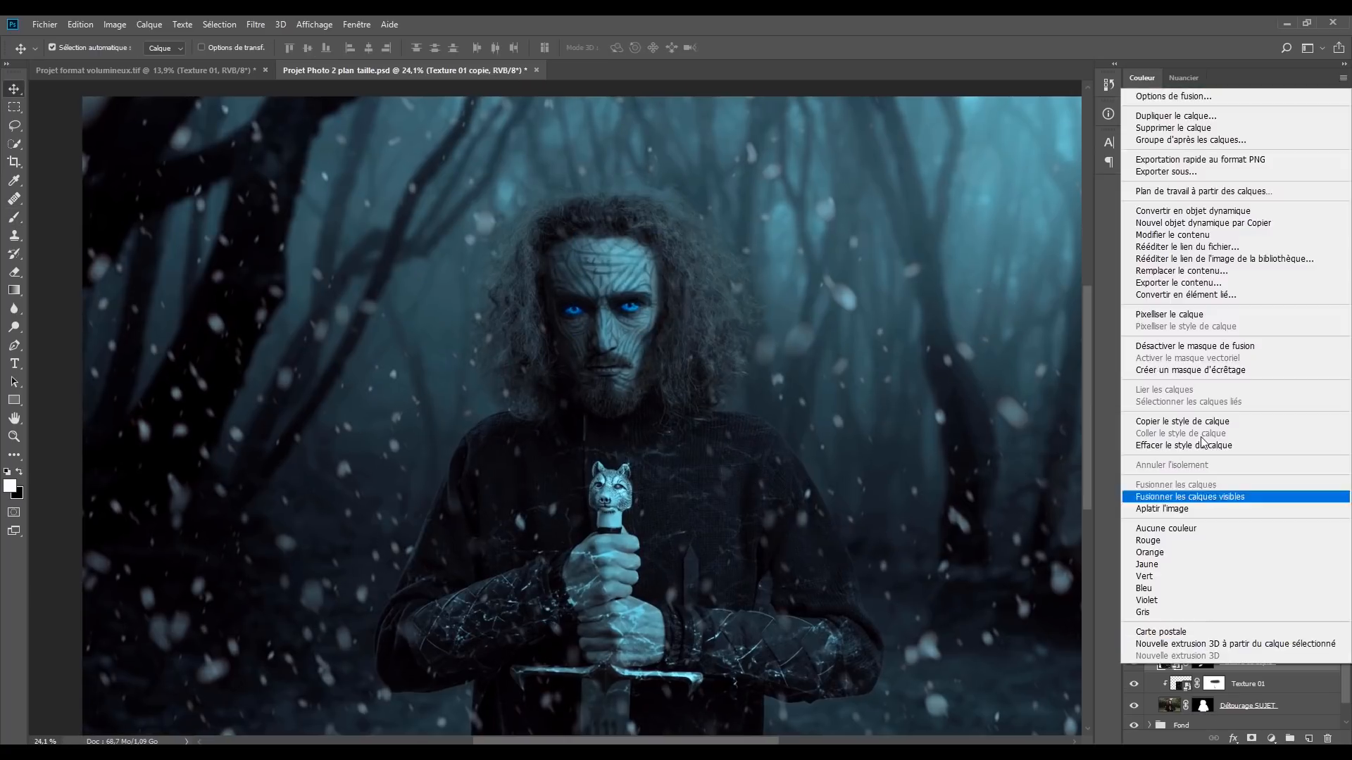
Clip Texture 01 copie to the subject, compare Texture 01 copie 2 off and on, and reposition it with Free Transform
left_click(1190, 370)
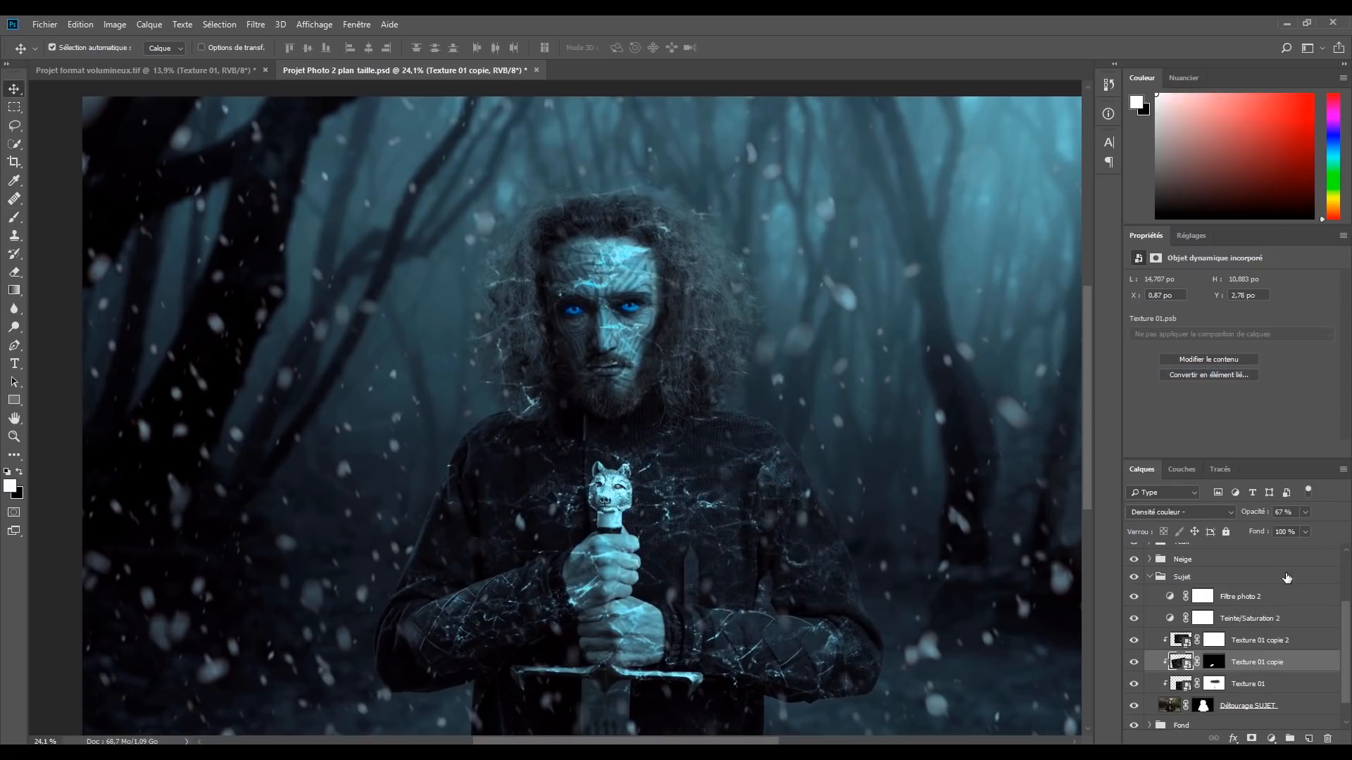
left_click(1135, 641)
left_click(1134, 641)
left_click(1261, 644)
key("ctrl+t")
mouse_move(725, 380)
left_mouse_down()
mouse_move(867, 437)
mouse_move(860, 318)
mouse_move(769, 343)
mouse_move(795, 317)
left_mouse_up()
key("Return")
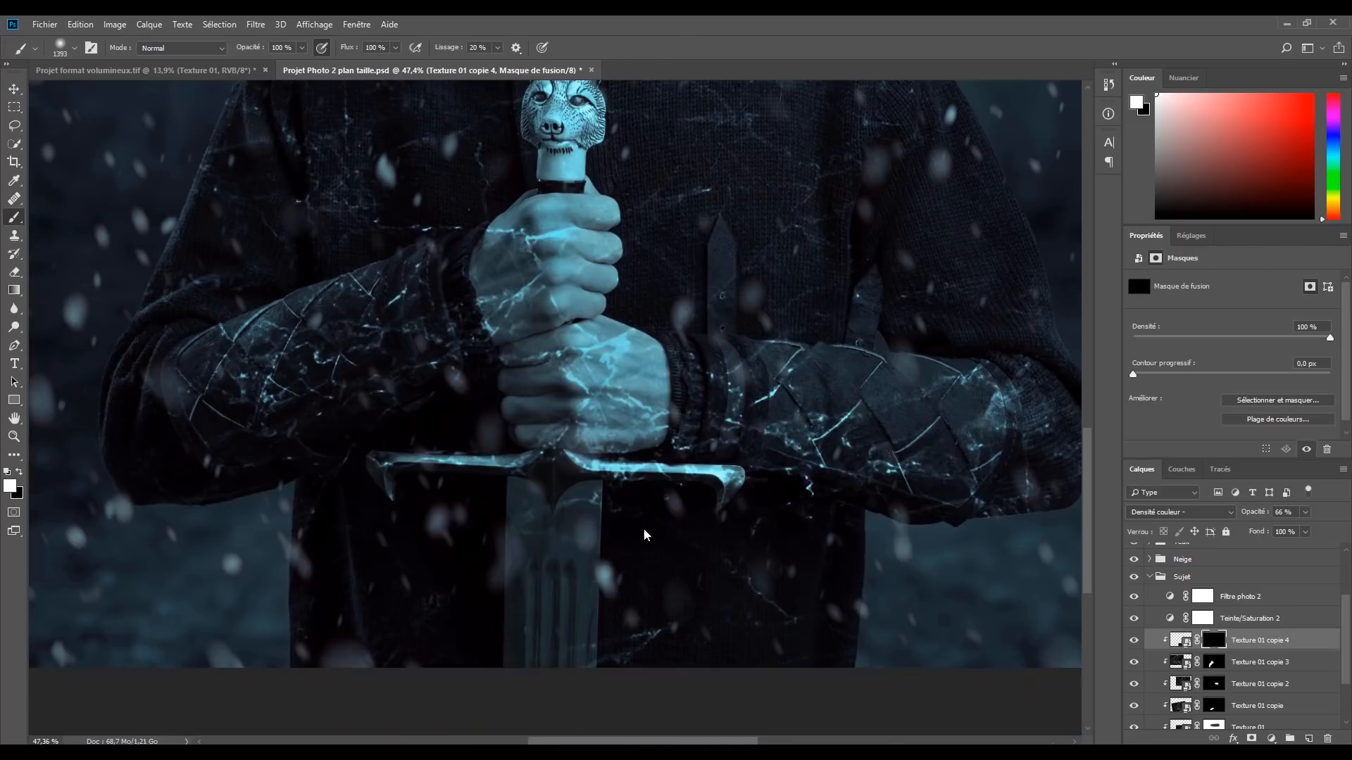
Paint the Texture 01 copie 4 mask to reveal frost on the sword blade and place a duplicate over the blade
left_click_drag(644, 530, 508, 518)
mouse_move(545, 562)
left_mouse_down()
mouse_move(543, 546)
mouse_move(543, 616)
left_mouse_up()
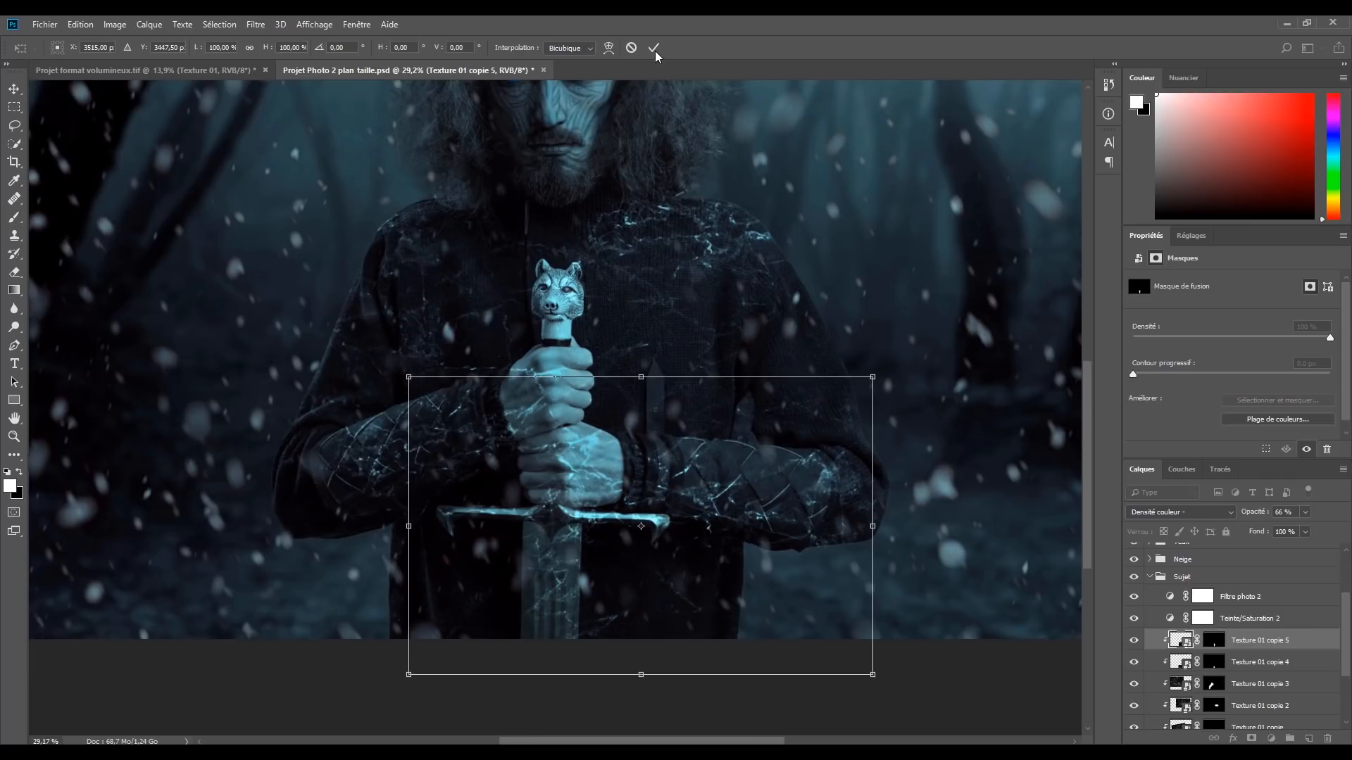
key("Return")
scroll(701, 412, "down", 2)
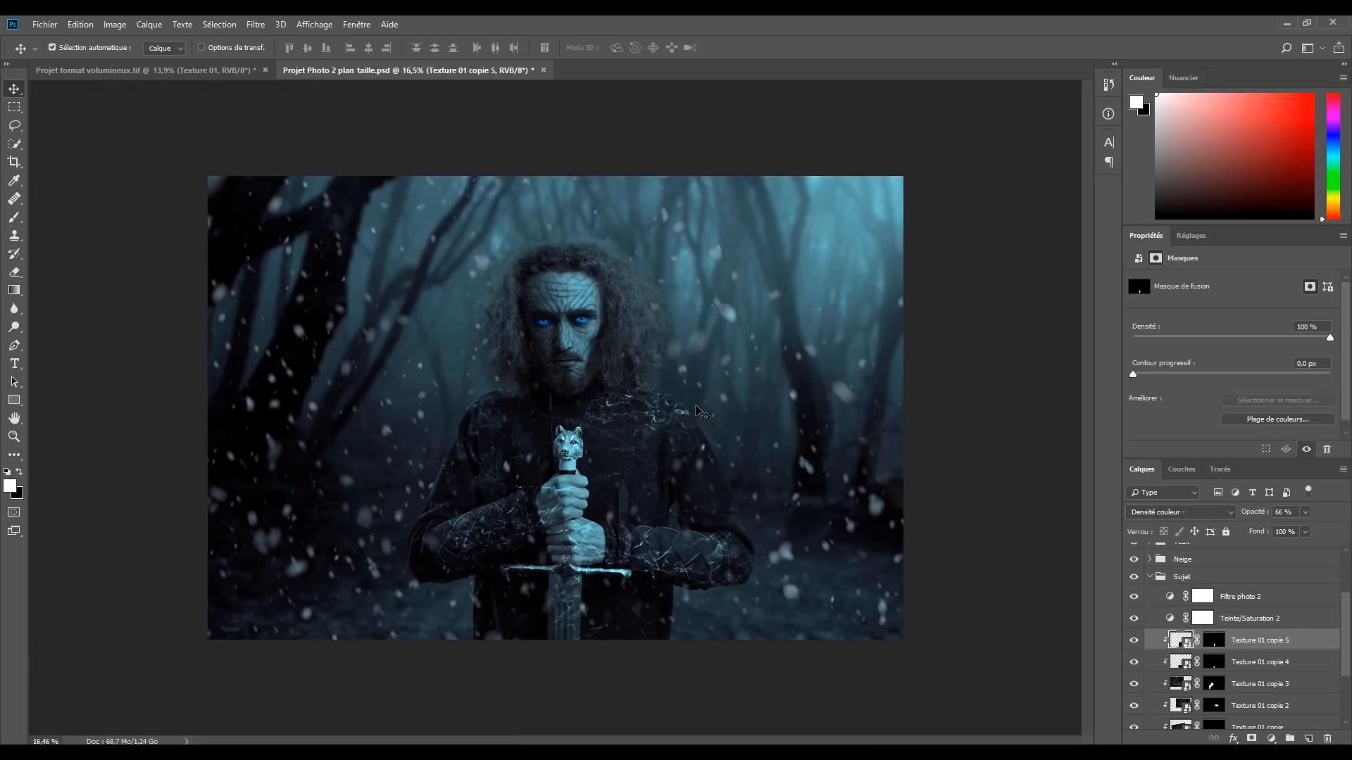
scroll(558, 651, "up", 5)
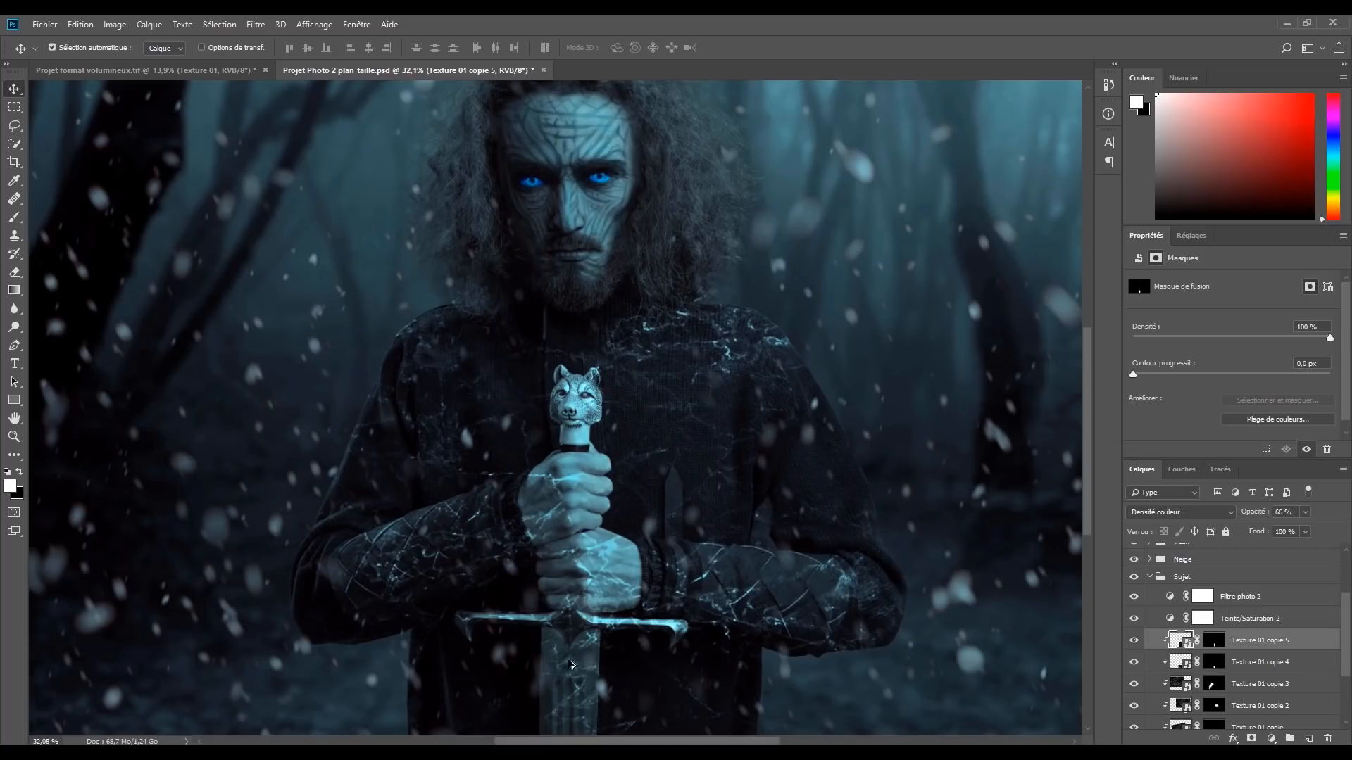
scroll(607, 654, "down", 1)
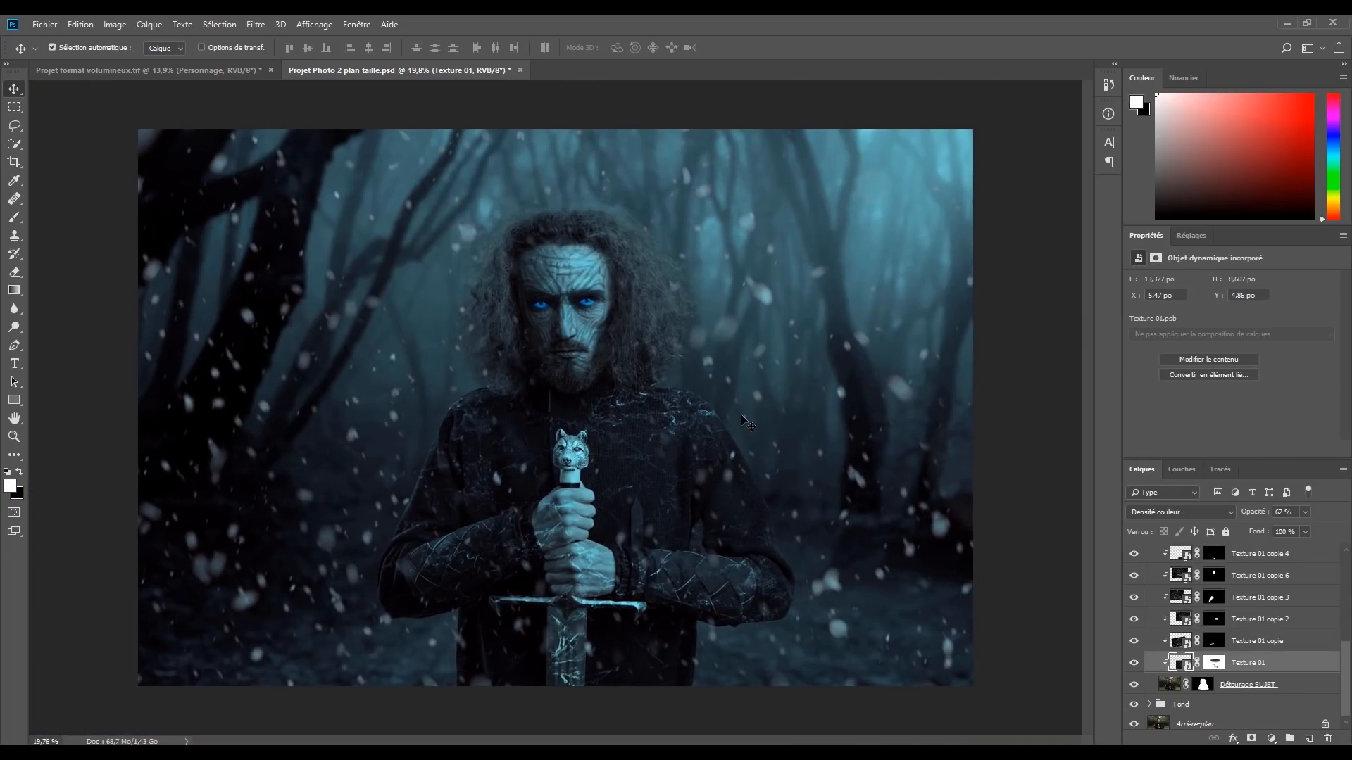
Switch to the Projet format volumineux document and toggle the Ombre pieds group to examine the shadow under the feet
left_click(160, 72)
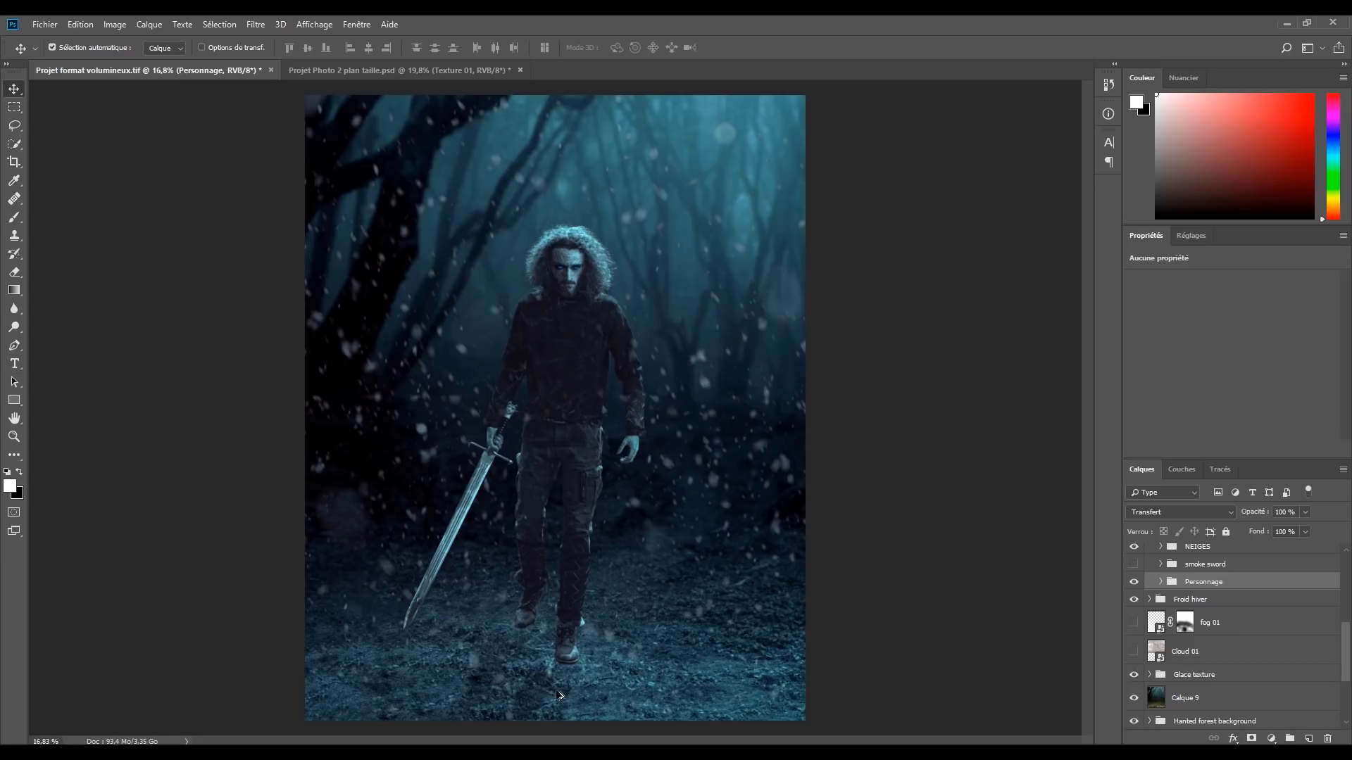
scroll(578, 671, "up", 4)
scroll(583, 676, "down", 5)
scroll(1174, 673, "up", 1)
scroll(1174, 674, "up", 5)
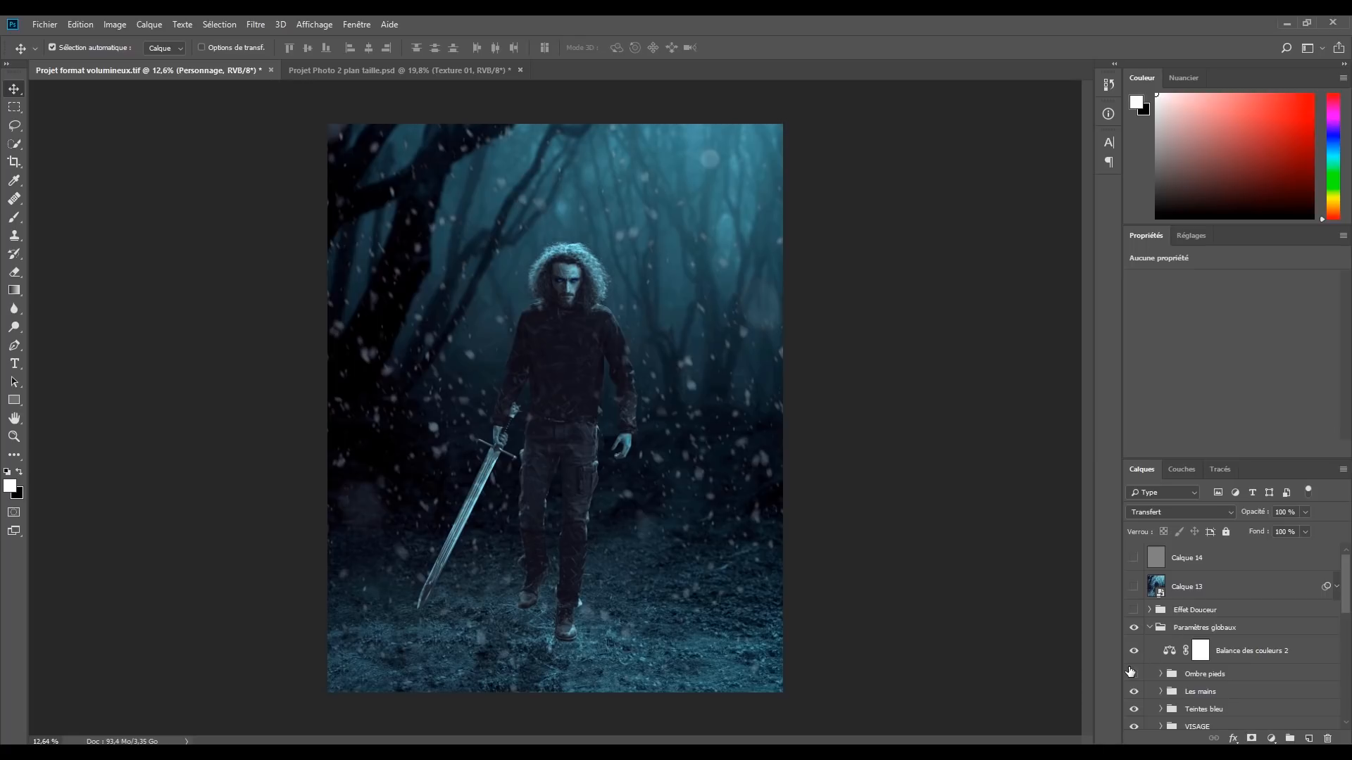
left_click(1133, 674)
scroll(573, 670, "up", 4)
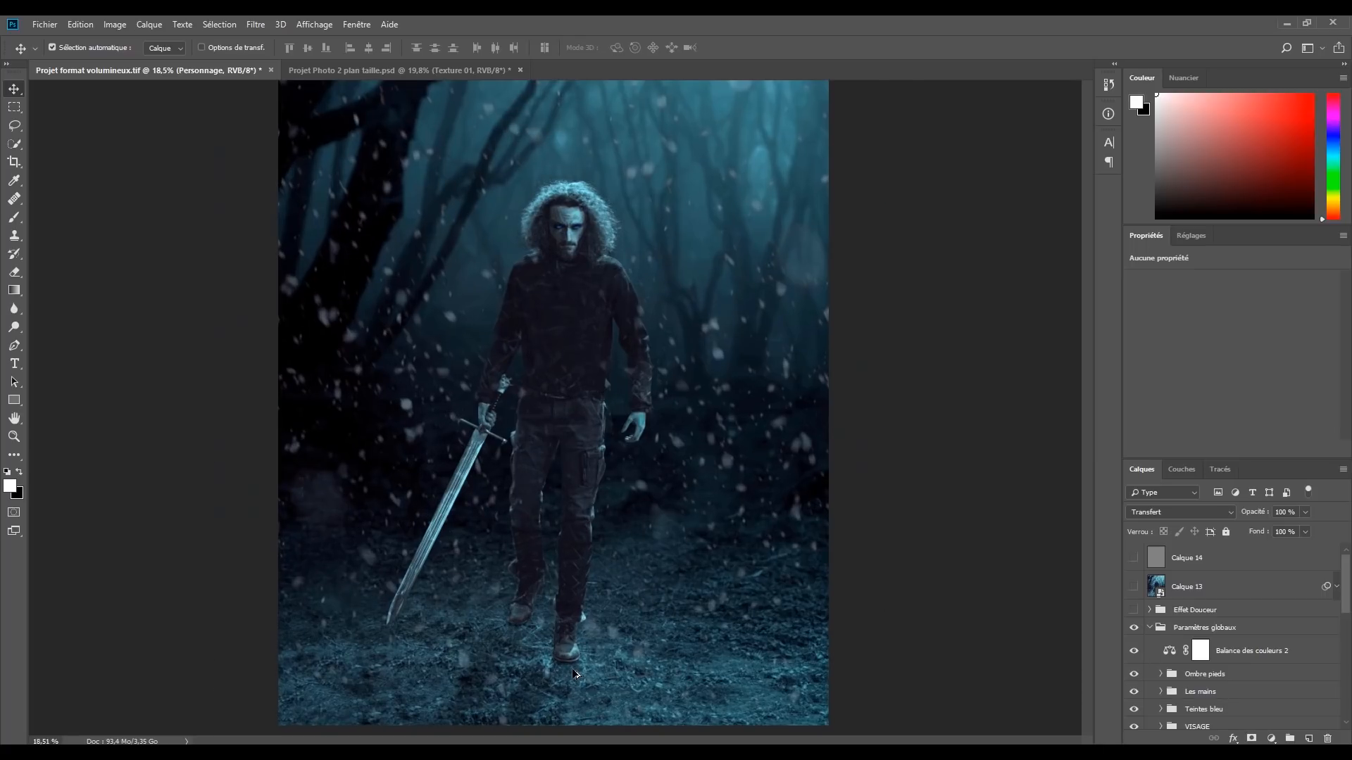
scroll(575, 674, "up", 1)
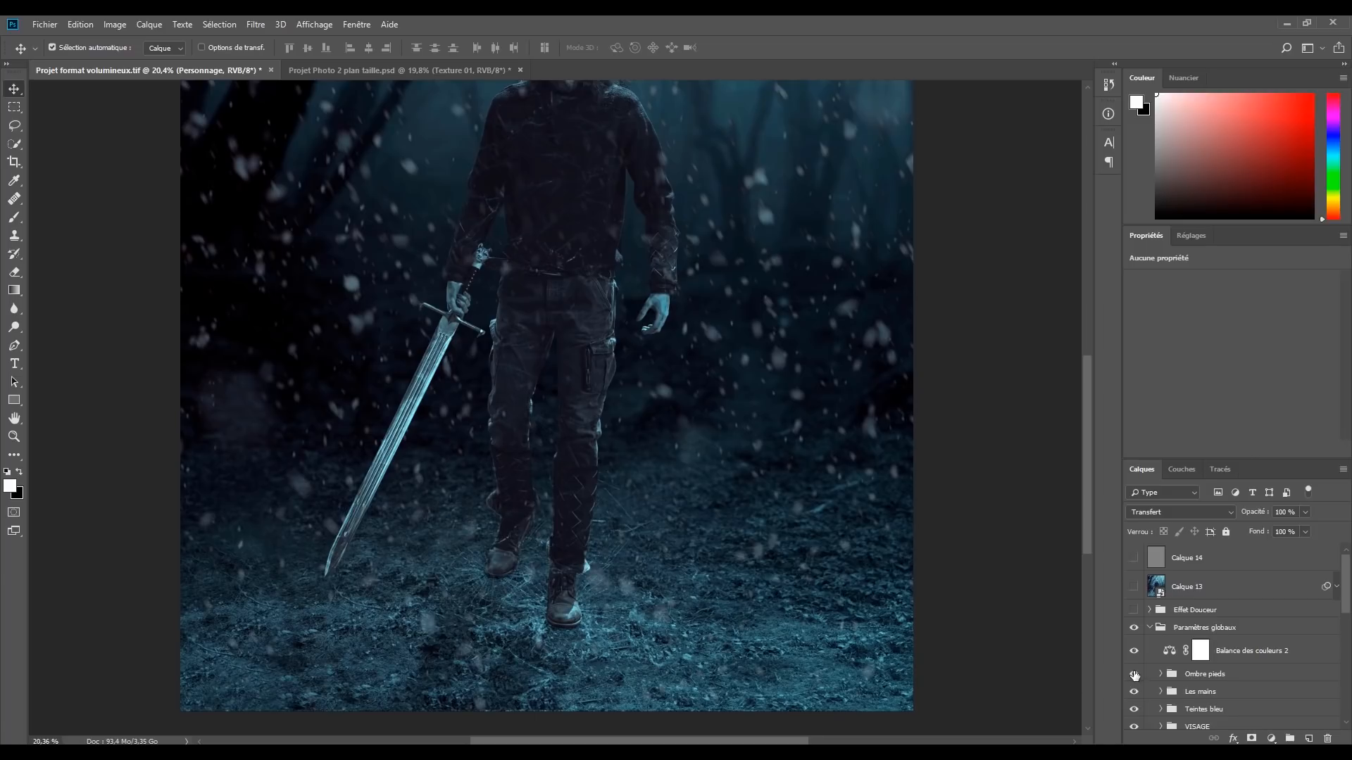
left_click(1135, 675)
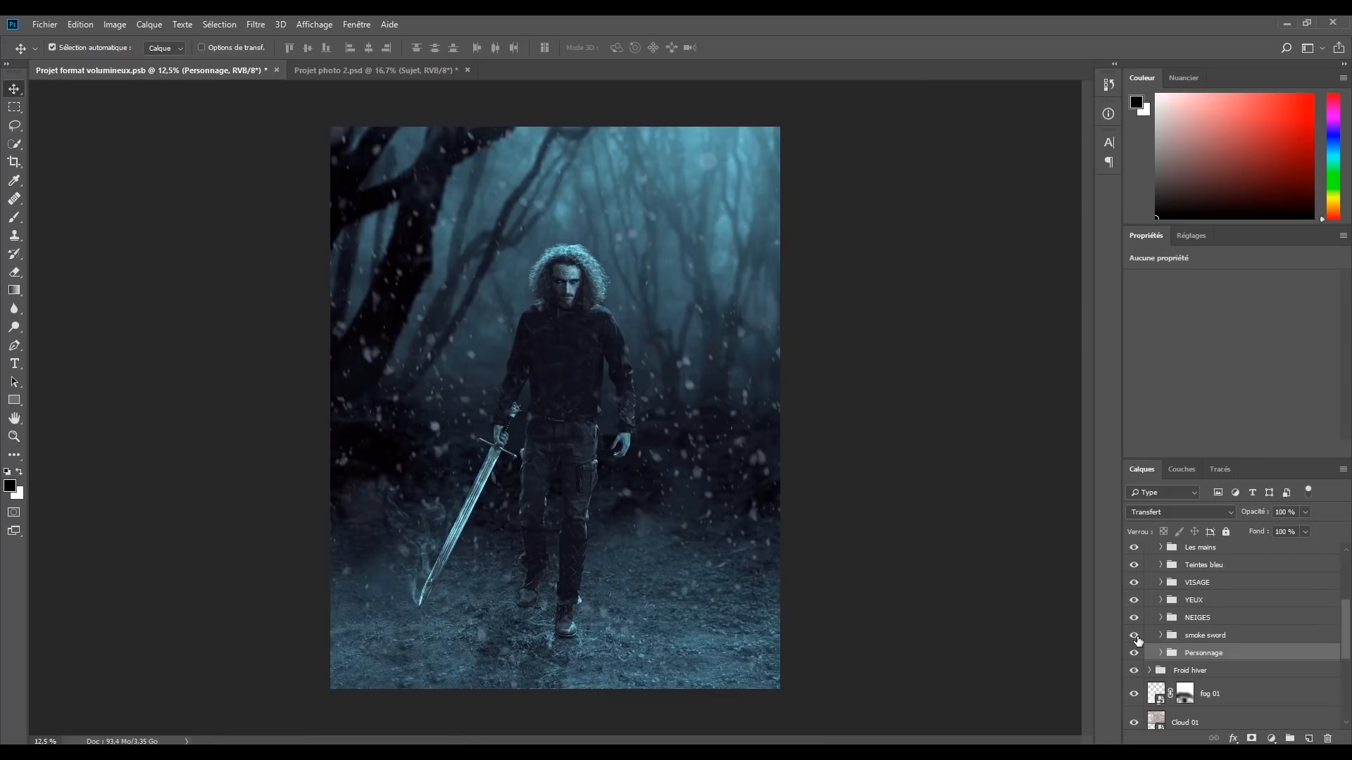
Toggle the smoke sword group off and on repeatedly to examine the smoke around the sword
left_click(1135, 636)
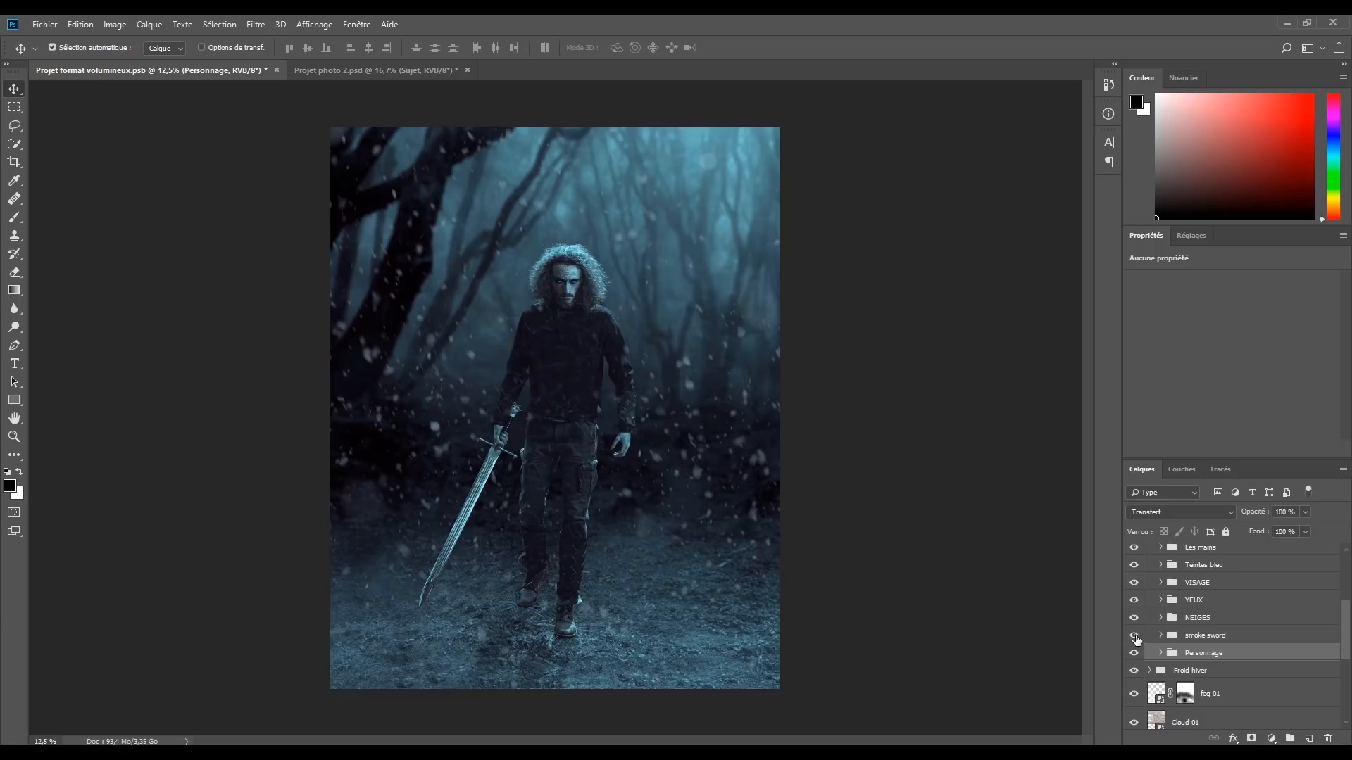
left_click(1135, 637)
left_click(1135, 637)
left_click(1135, 637)
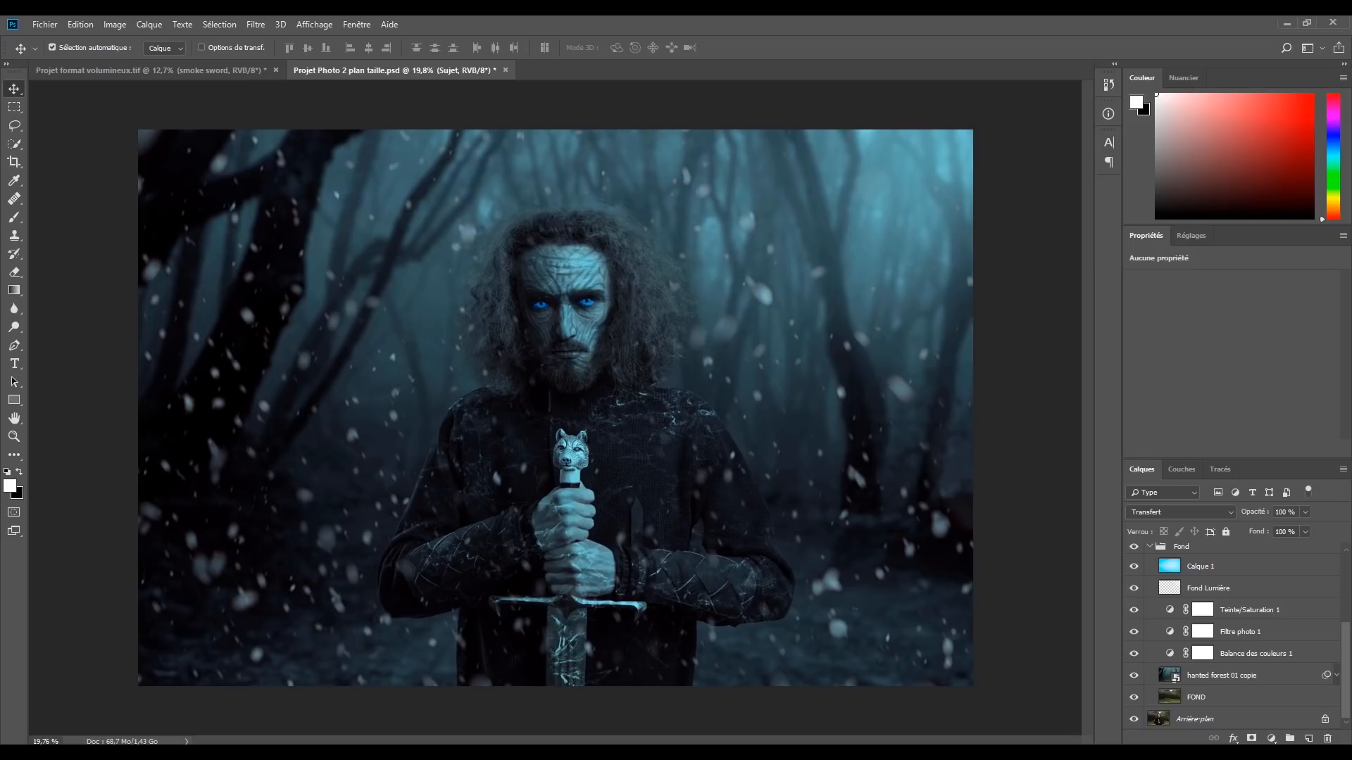
Place the Cloud 01 and fog 01 images in Projet Photo 2 and move both layers above hanted forest 01 copie
left_click(546, 48)
left_click(546, 48)
left_click(1205, 556)
scroll(1218, 591, "up", 3)
left_click(1206, 589, "shift")
scroll(1207, 577, "down", 3)
left_click_drag(1208, 560, 1225, 692)
scroll(1247, 661, "down", 1)
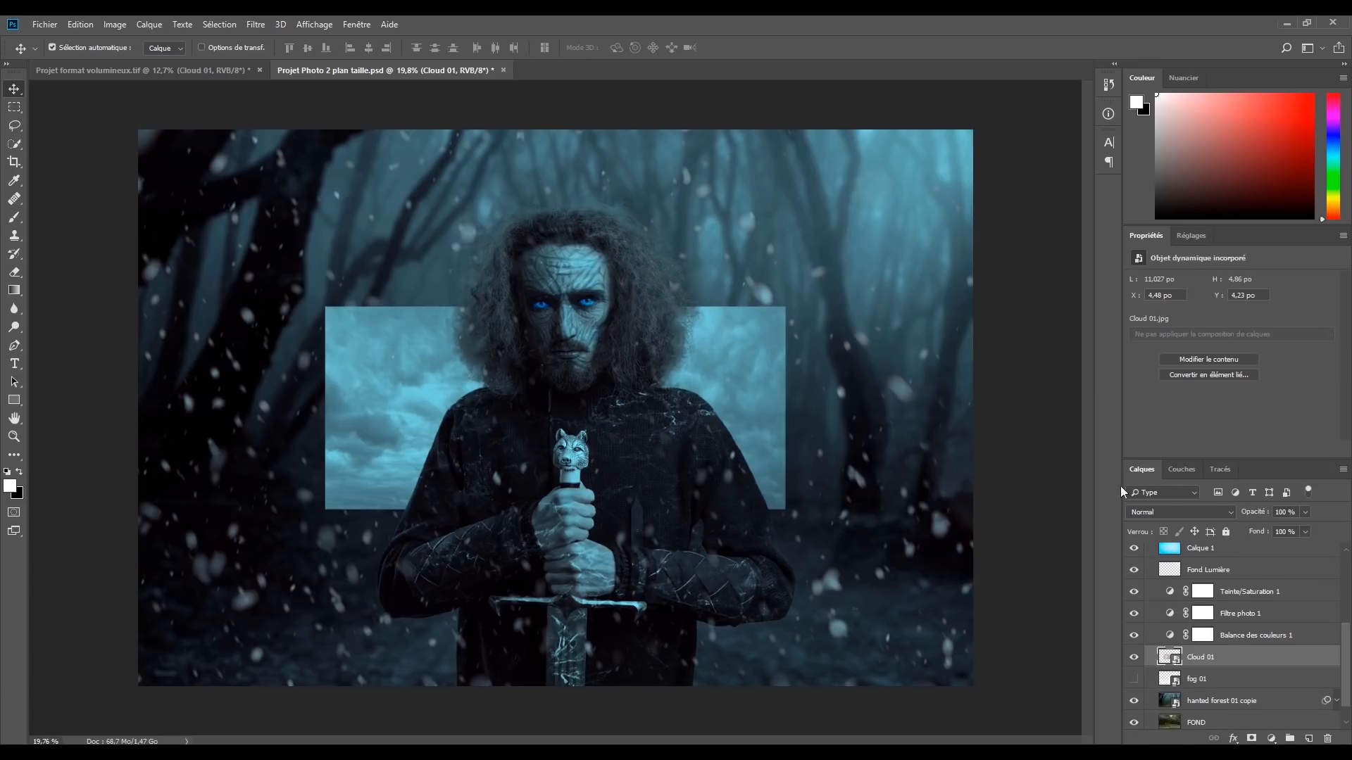
Set the Cloud 01 layer's blend mode to Incrustation and enlarge it to cover the whole forest background
left_click(1183, 512)
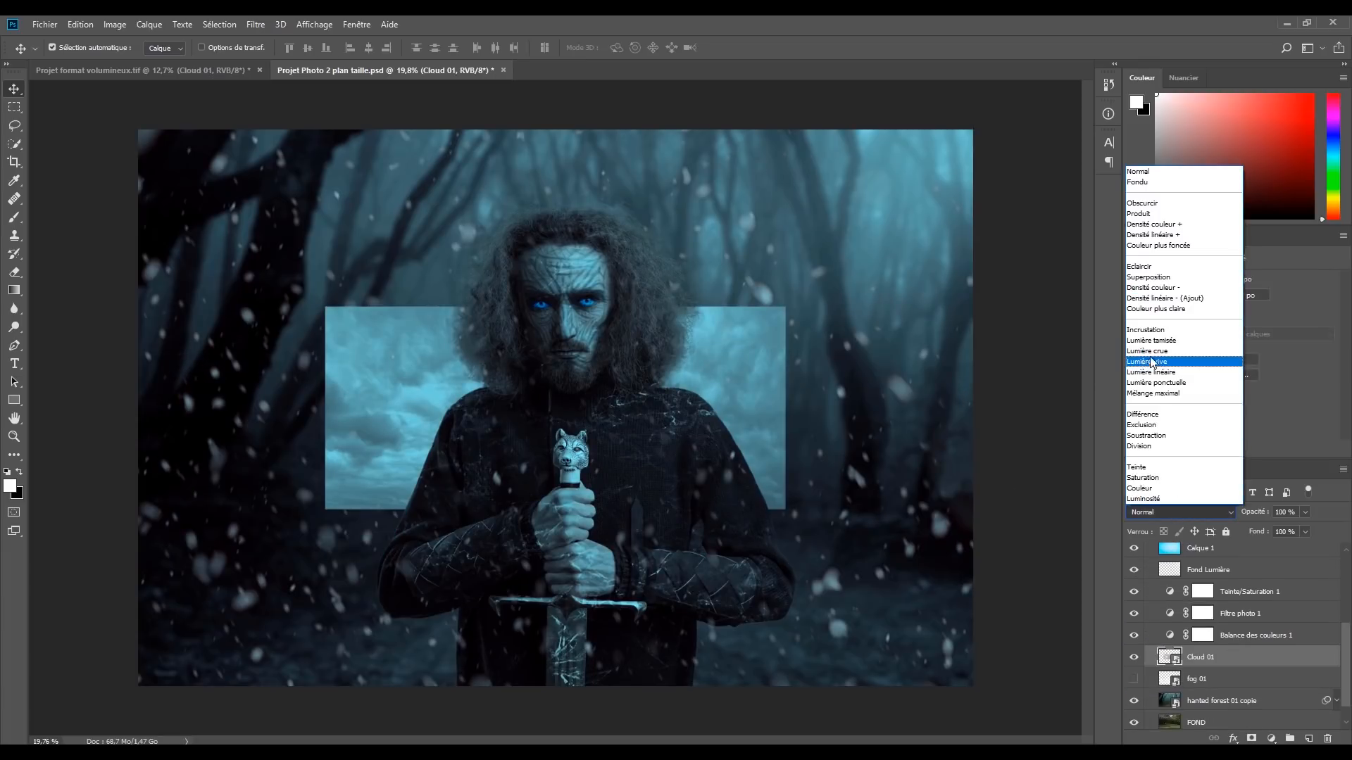
left_click(1147, 329)
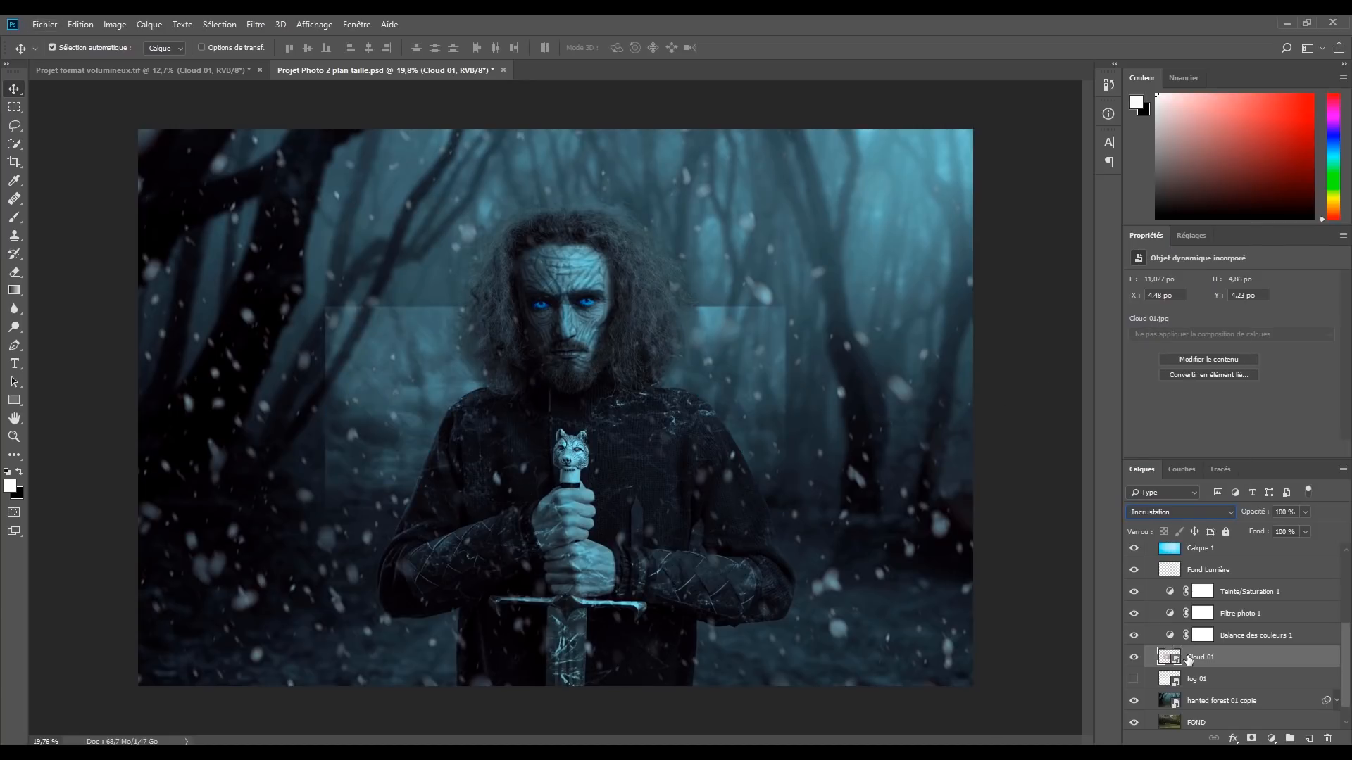
key("ctrl+t")
left_click_drag(787, 308, 933, 227)
scroll(889, 312, "down", 2)
left_click_drag(379, 273, 161, 171)
left_click_drag(841, 169, 868, 156)
left_click_drag(835, 233, 859, 228)
left_click(547, 48)
Readjust the Cloud 01 layer over the background with Free Transform and set its opacity to 67 %
key("ctrl+t")
left_click_drag(861, 310, 876, 271)
key("Return")
key("ctrl+0")
left_click_drag(1264, 518, 1239, 519)
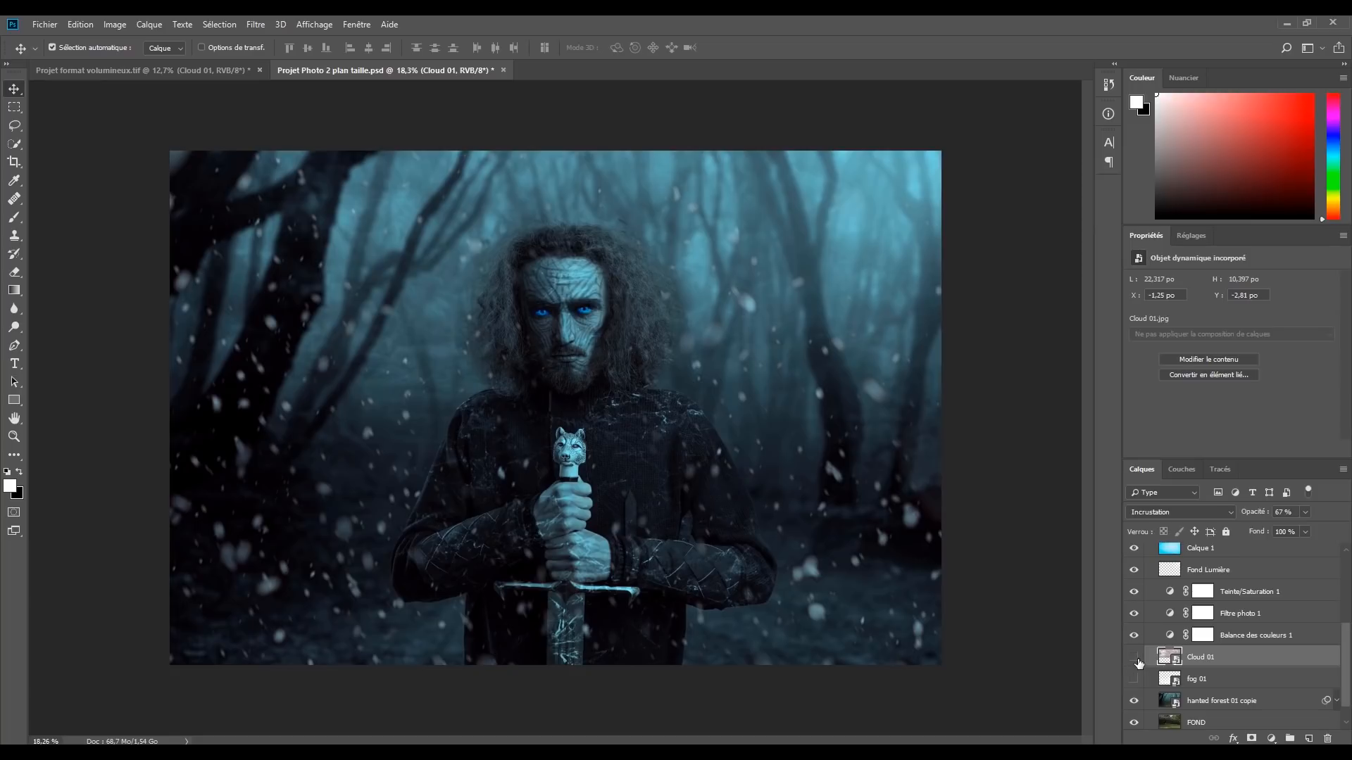
Show the Cloud 01 and fog 01 layers and set fog 01's opacity to 33 %
left_click(1134, 658)
left_click(1135, 658)
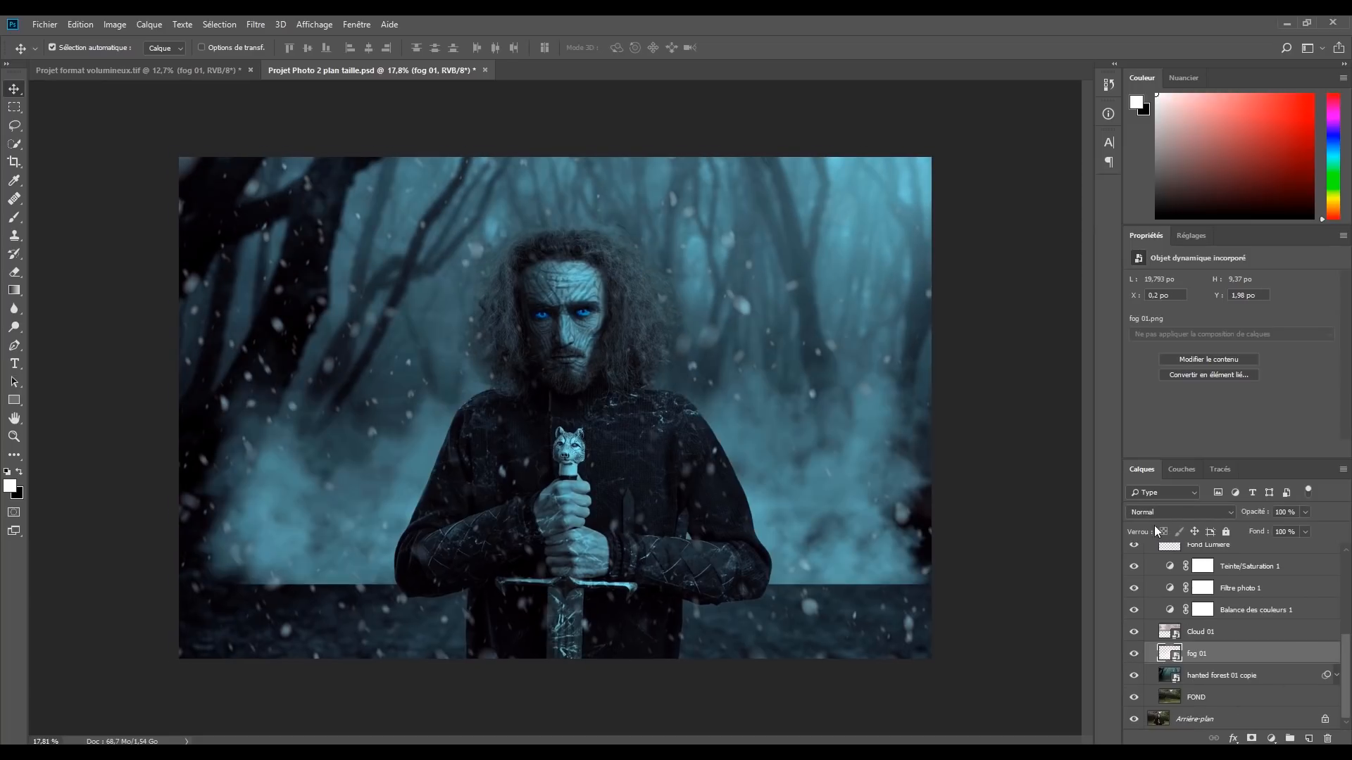
left_click_drag(1244, 517, 1202, 520)
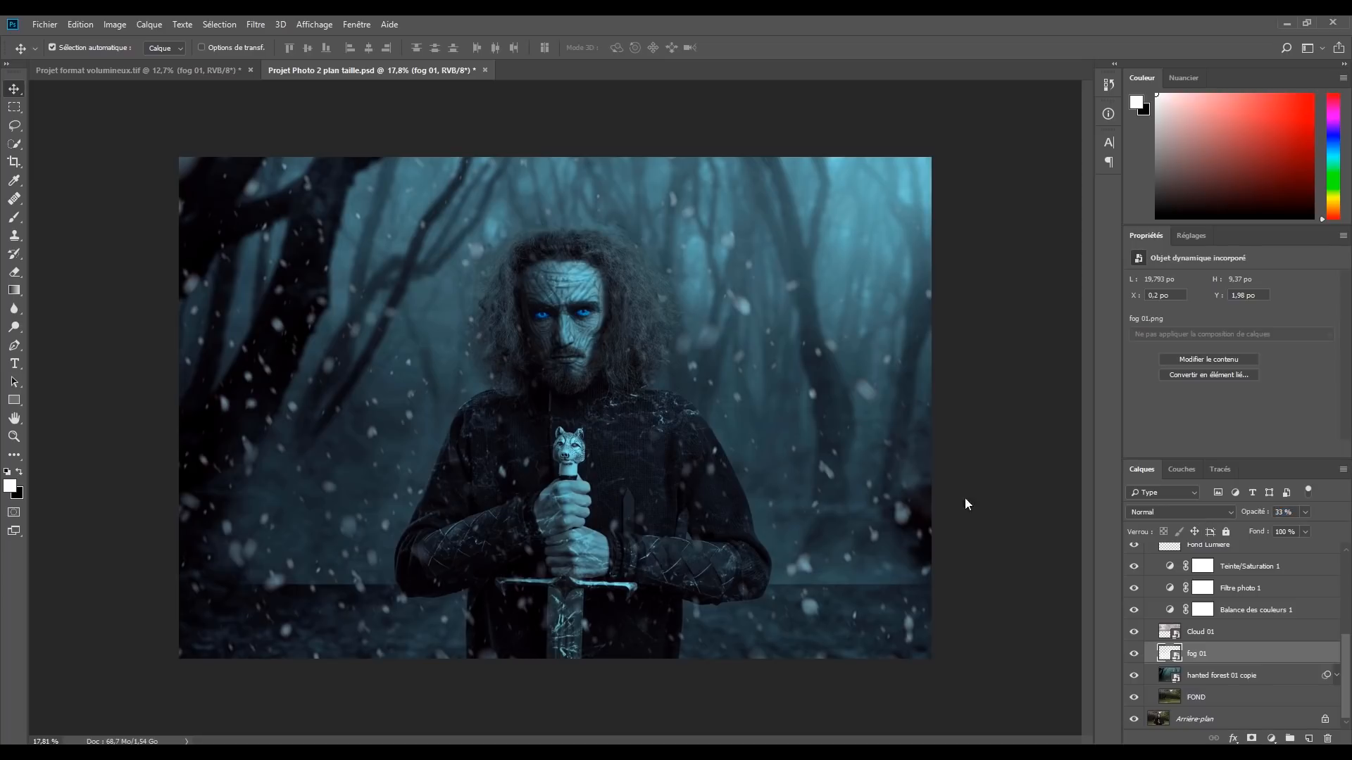
Enlarge the fog 01 layer over the lower half of the scene with Free Transform and paint black on its layer mask over the ground
key("ctrl+t")
left_click_drag(822, 502, 815, 630)
left_click_drag(173, 362, 148, 351)
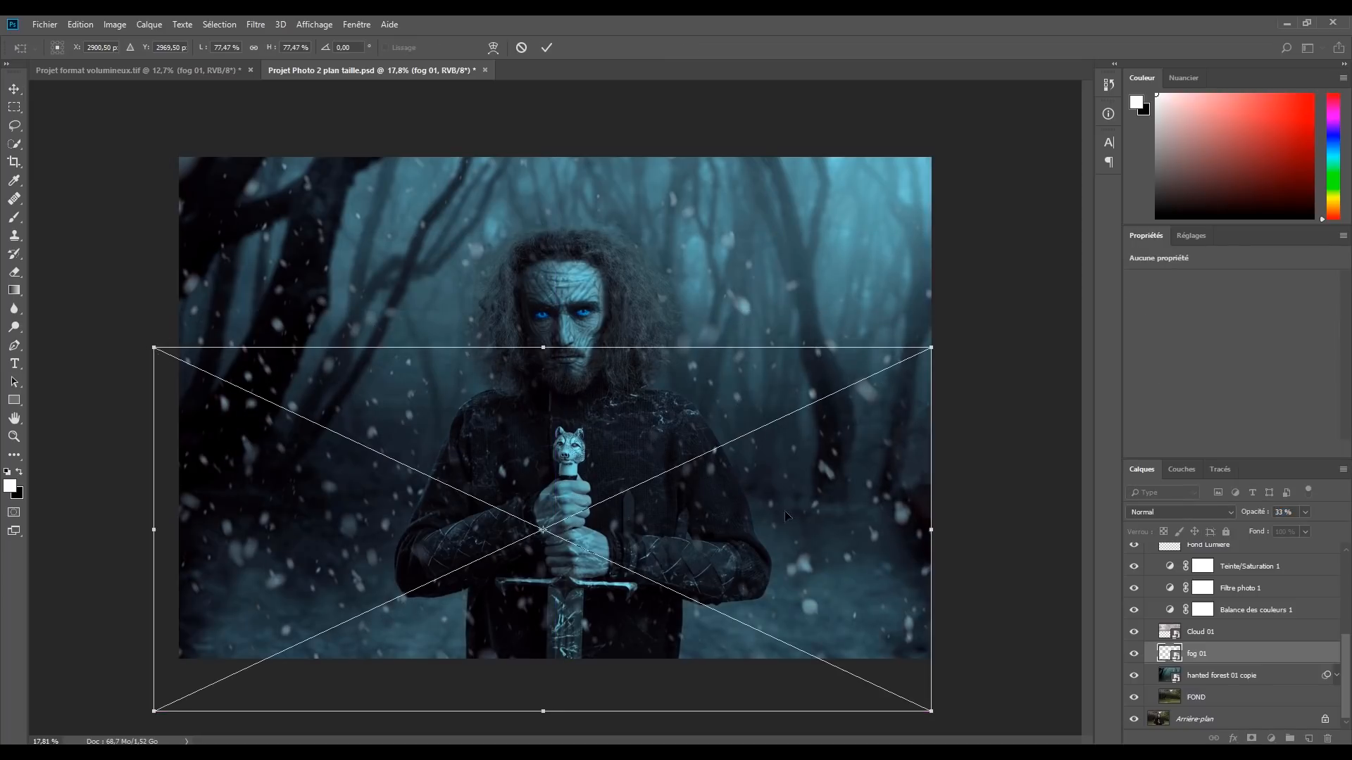
left_click_drag(785, 510, 785, 548)
left_click_drag(933, 386, 1096, 311)
left_click_drag(971, 411, 940, 443)
left_click(546, 48)
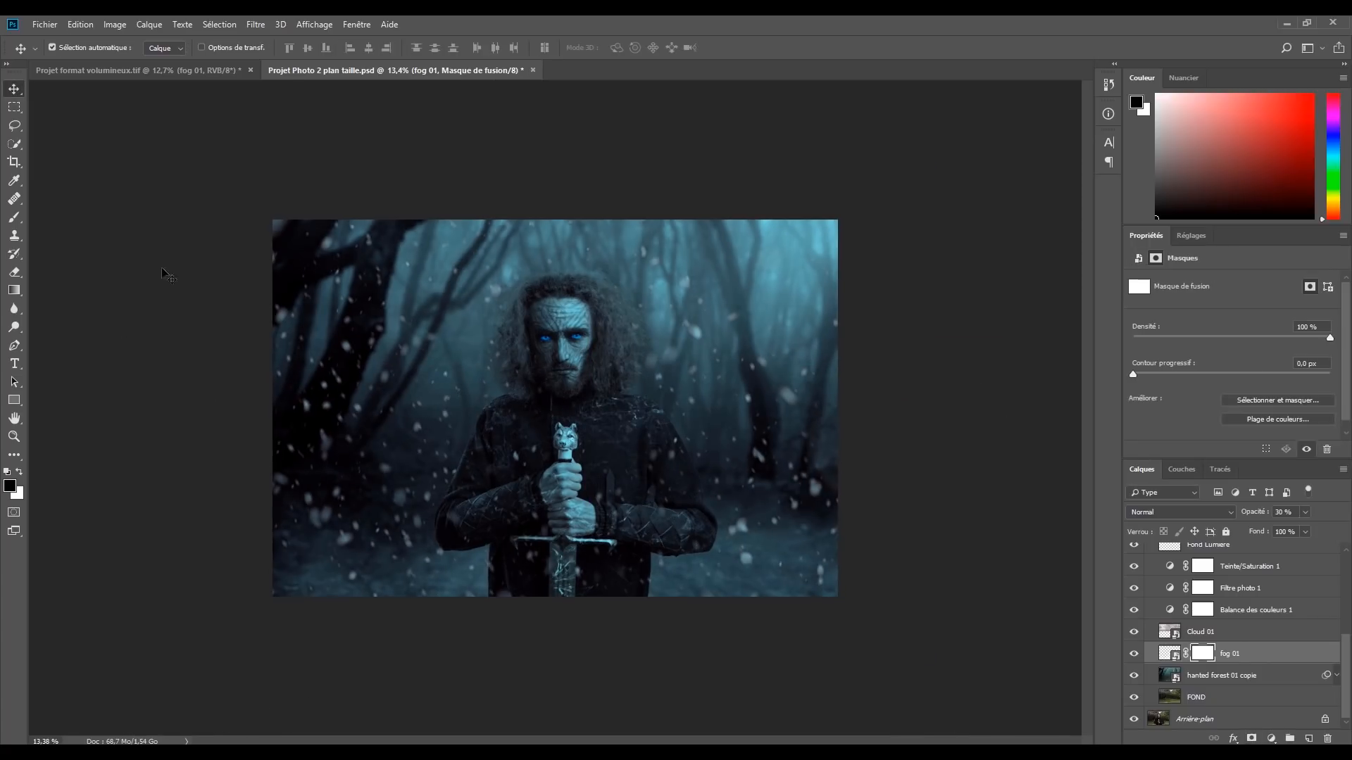
key("b")
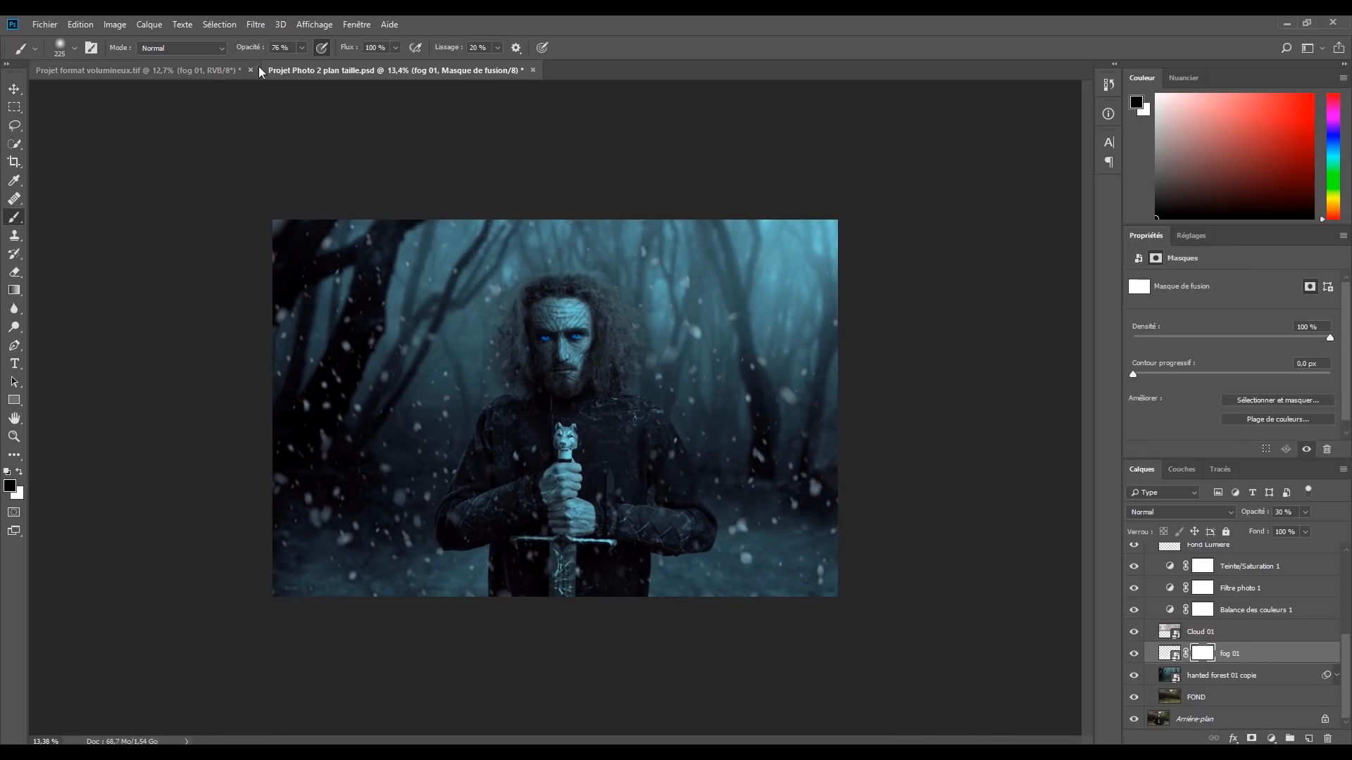
mouse_move(665, 544)
left_mouse_down()
mouse_move(791, 642)
mouse_move(521, 585)
mouse_move(481, 610)
left_mouse_up()
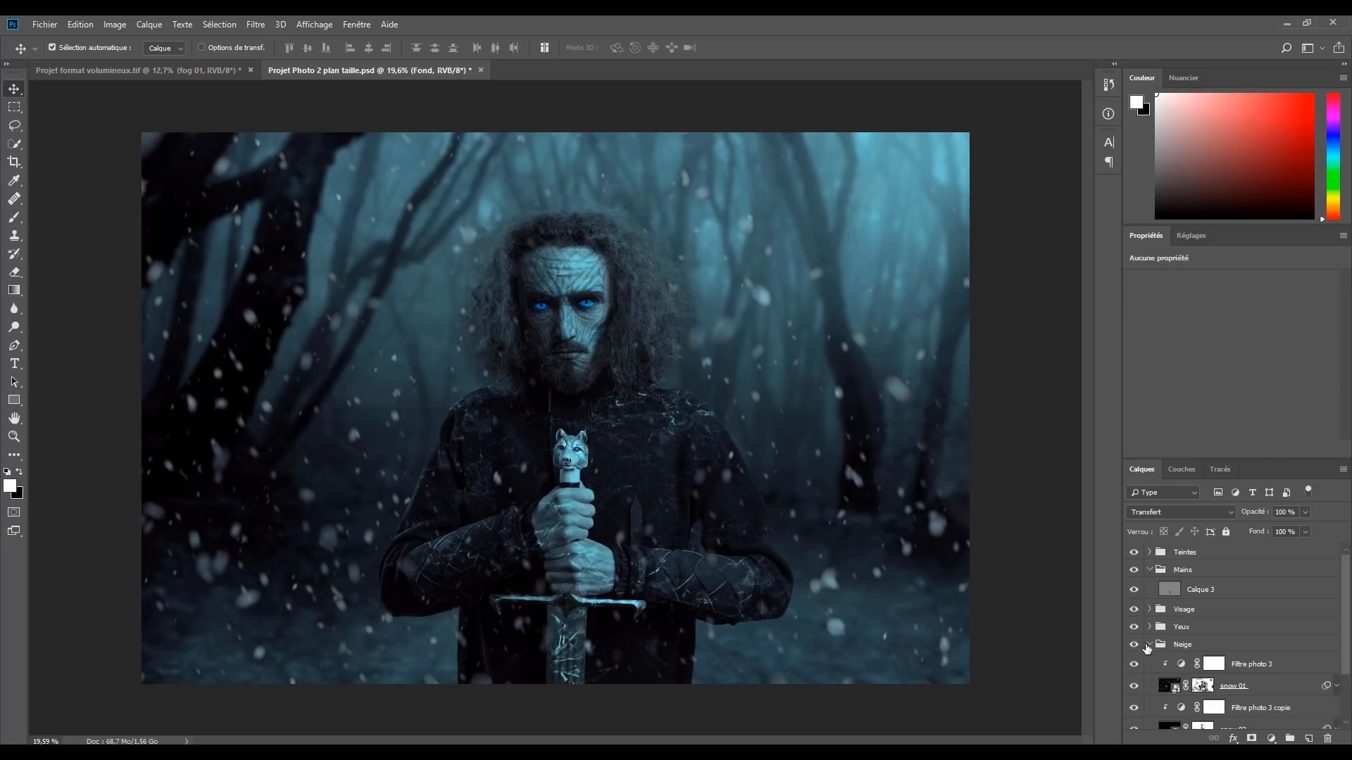
Adjust the Flou directionnel smart filter on the Neige group's snow 01 layer, using an angle of -63°
left_click(1133, 644)
left_click(1133, 647)
scroll(1169, 654, "down", 1)
left_click(1172, 655)
left_click(1337, 651)
double_click(1211, 683)
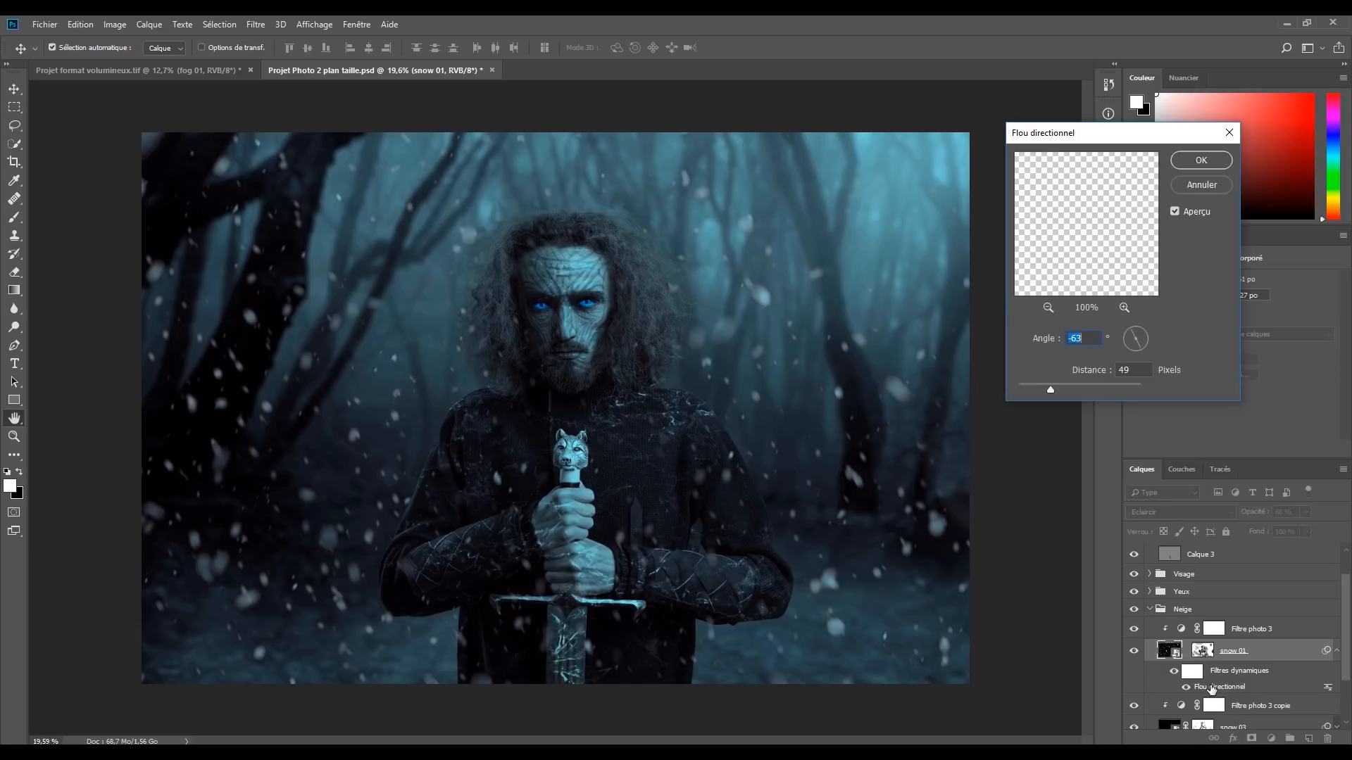
key("Tab")
left_click(1201, 162)
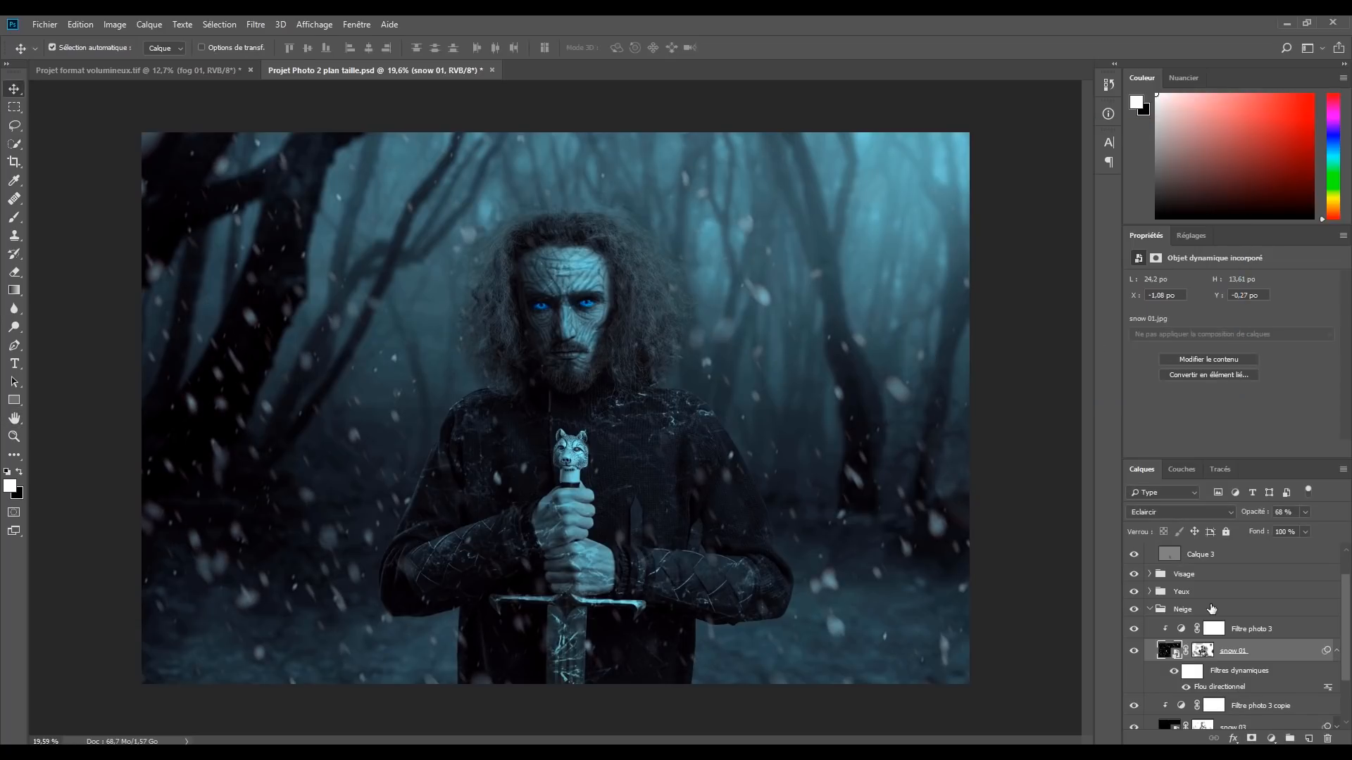
Set the snow 03 layer's Flou directionnel filter to an angle of 76° and a distance of 36 pixels, and compare the Neige group on and off
left_click(1337, 650)
left_click(1336, 694)
scroll(1245, 682, "down", 1)
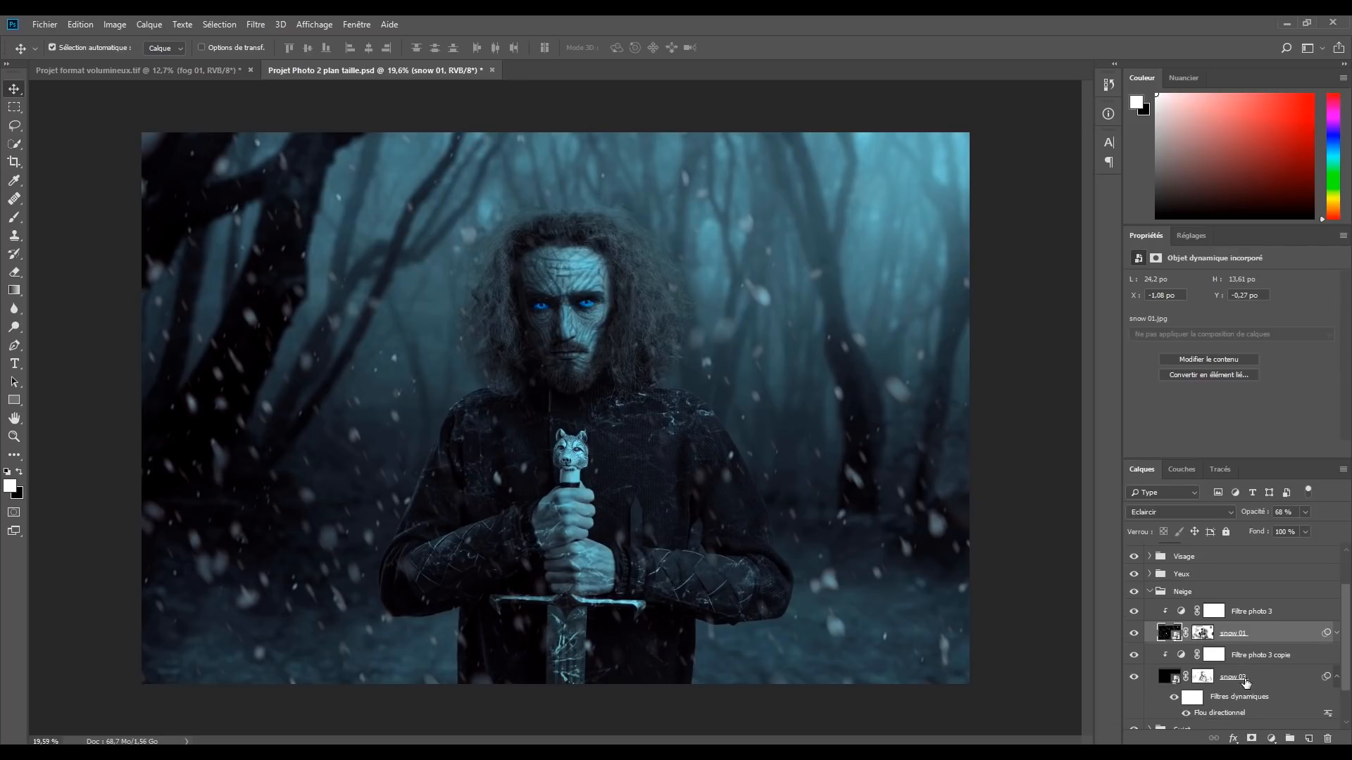
double_click(1219, 712)
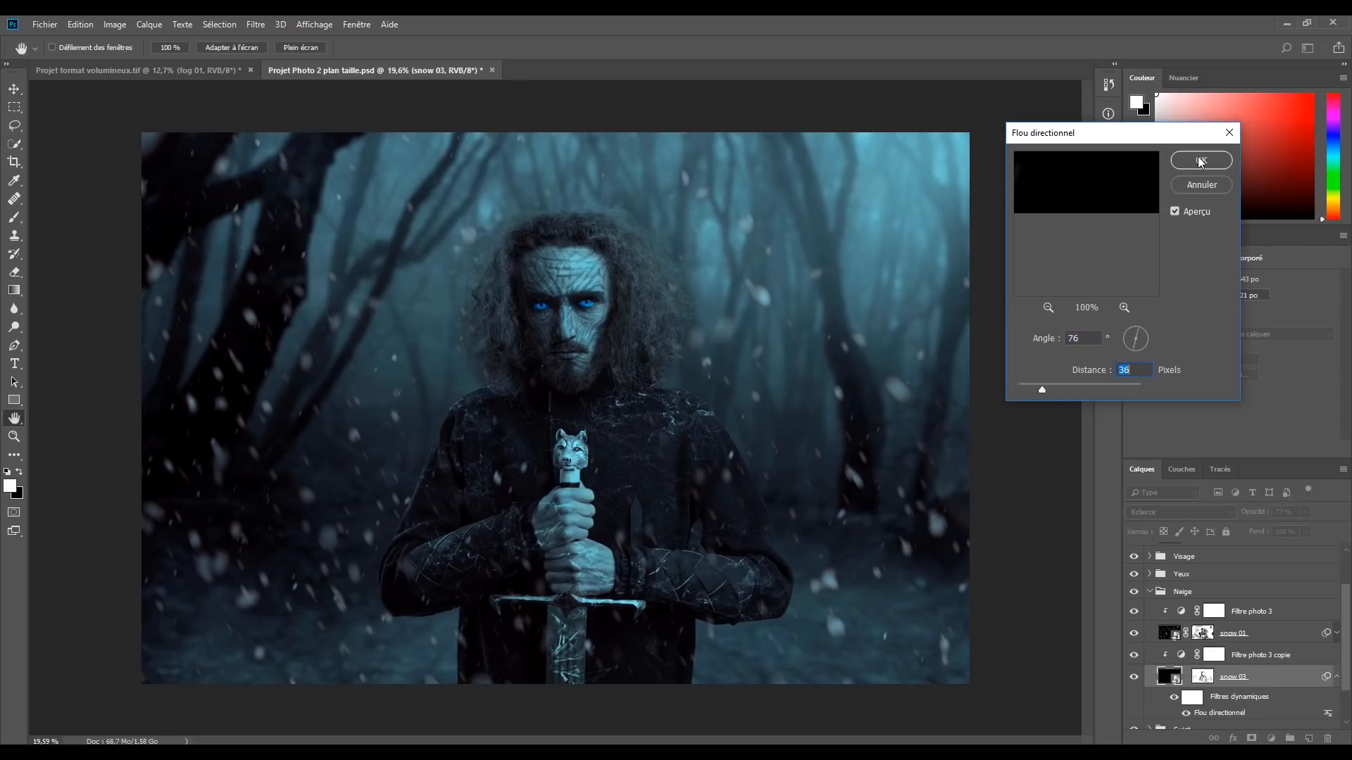
left_click(1201, 160)
left_click(1160, 592)
left_click(1150, 592)
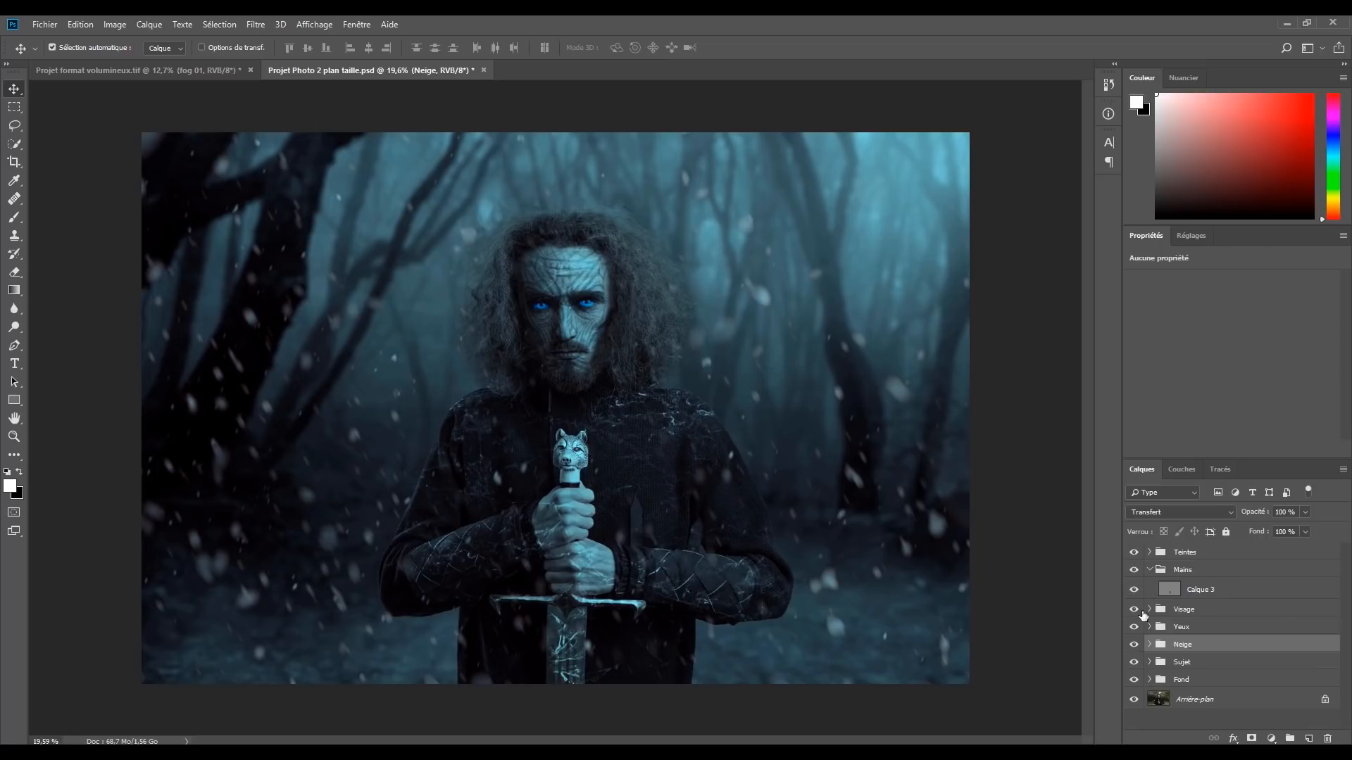
left_click(1133, 645)
left_click(1134, 644)
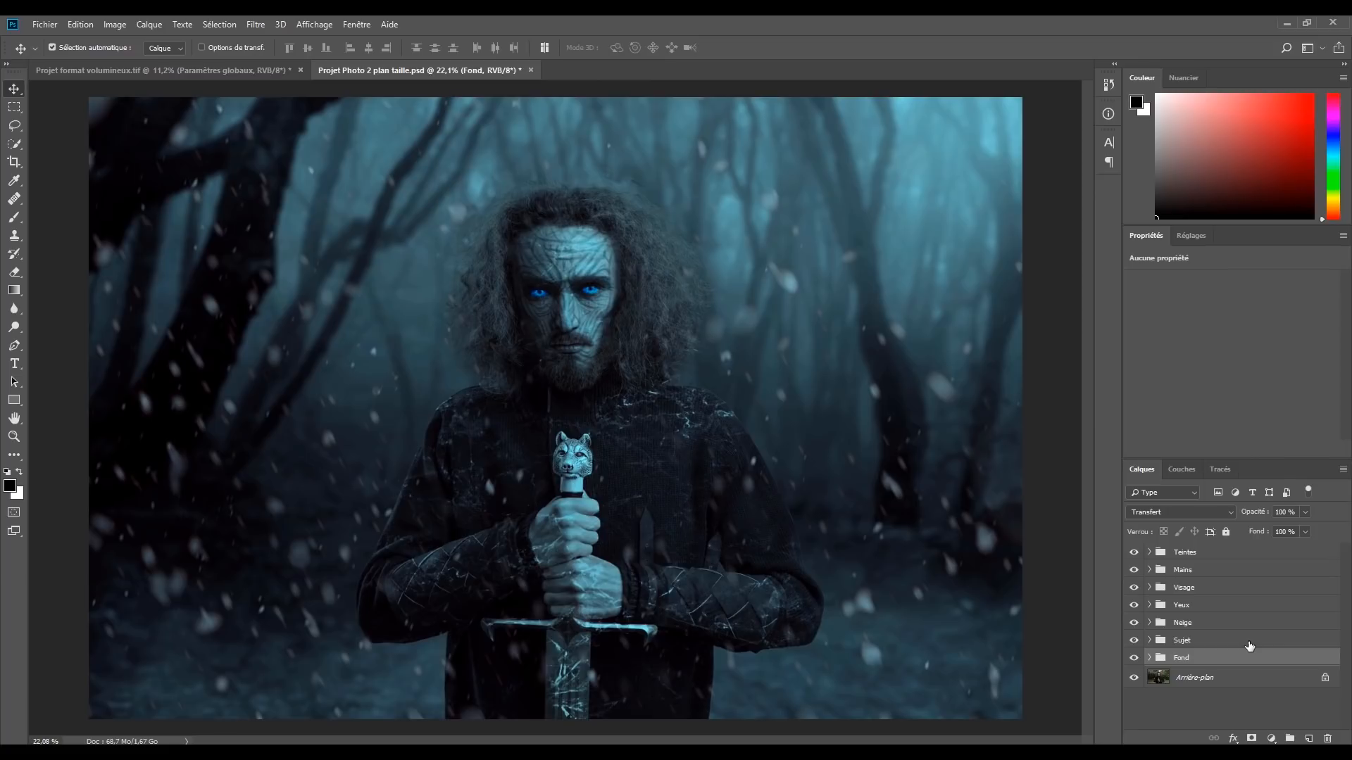
Stamp all visible layers into a new layer above the Teintes group and compare it with the layers beneath
left_click(1202, 554)
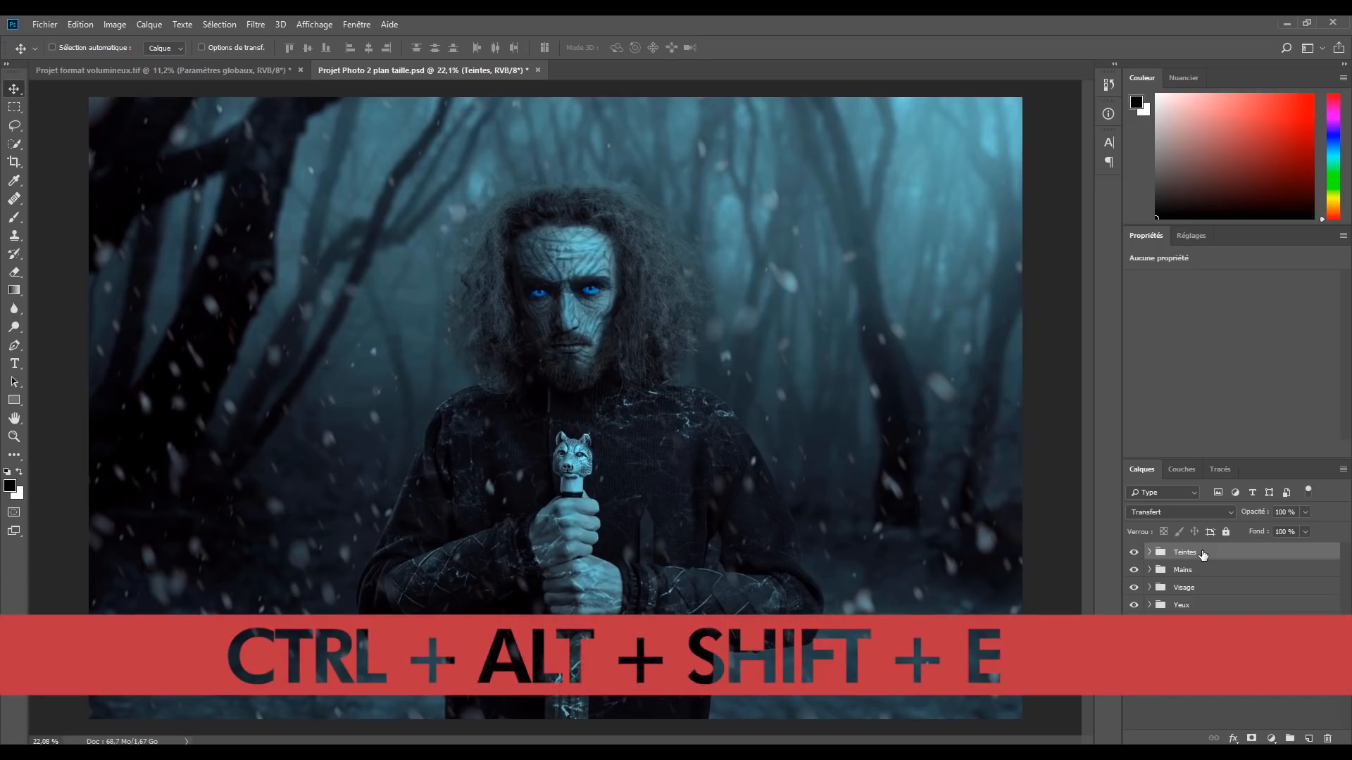
key("ctrl+alt+shift+e")
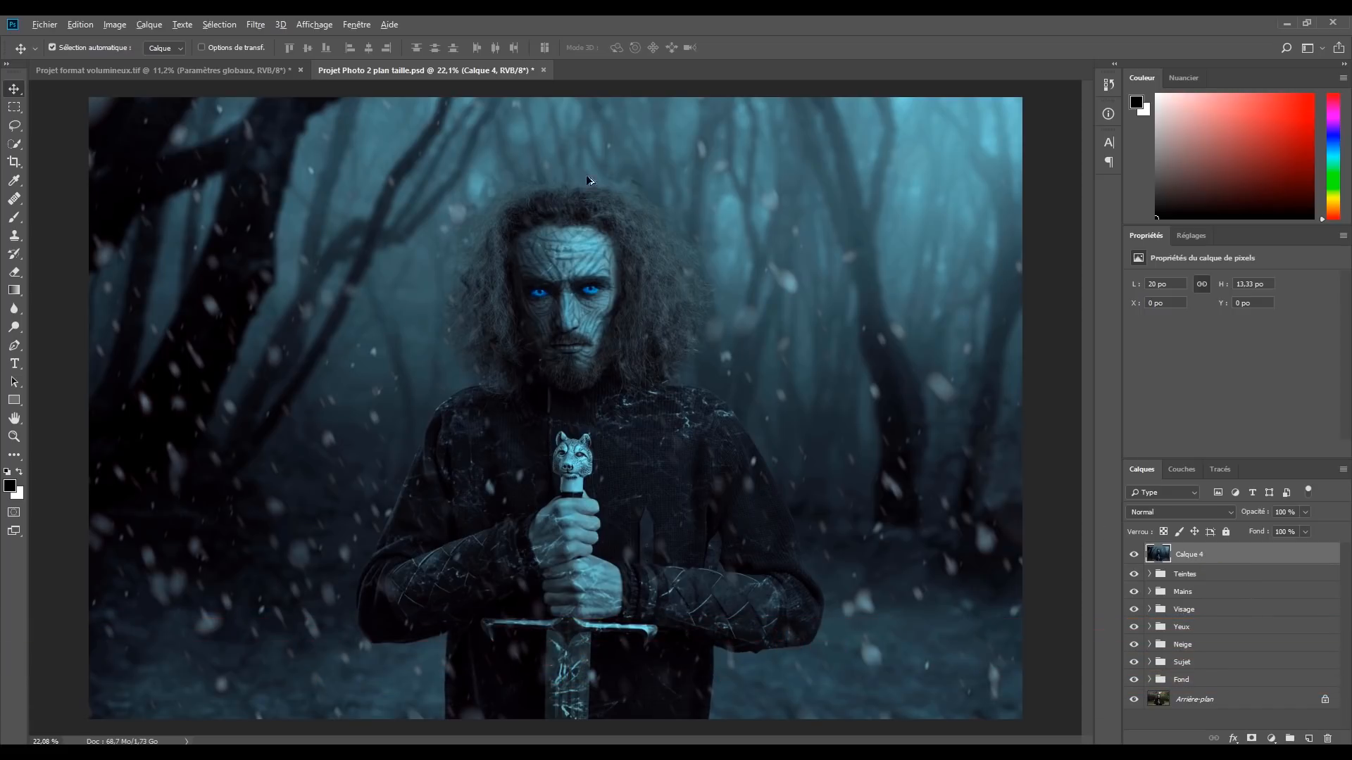
scroll(545, 218, "up", 2)
scroll(597, 307, "up", 3)
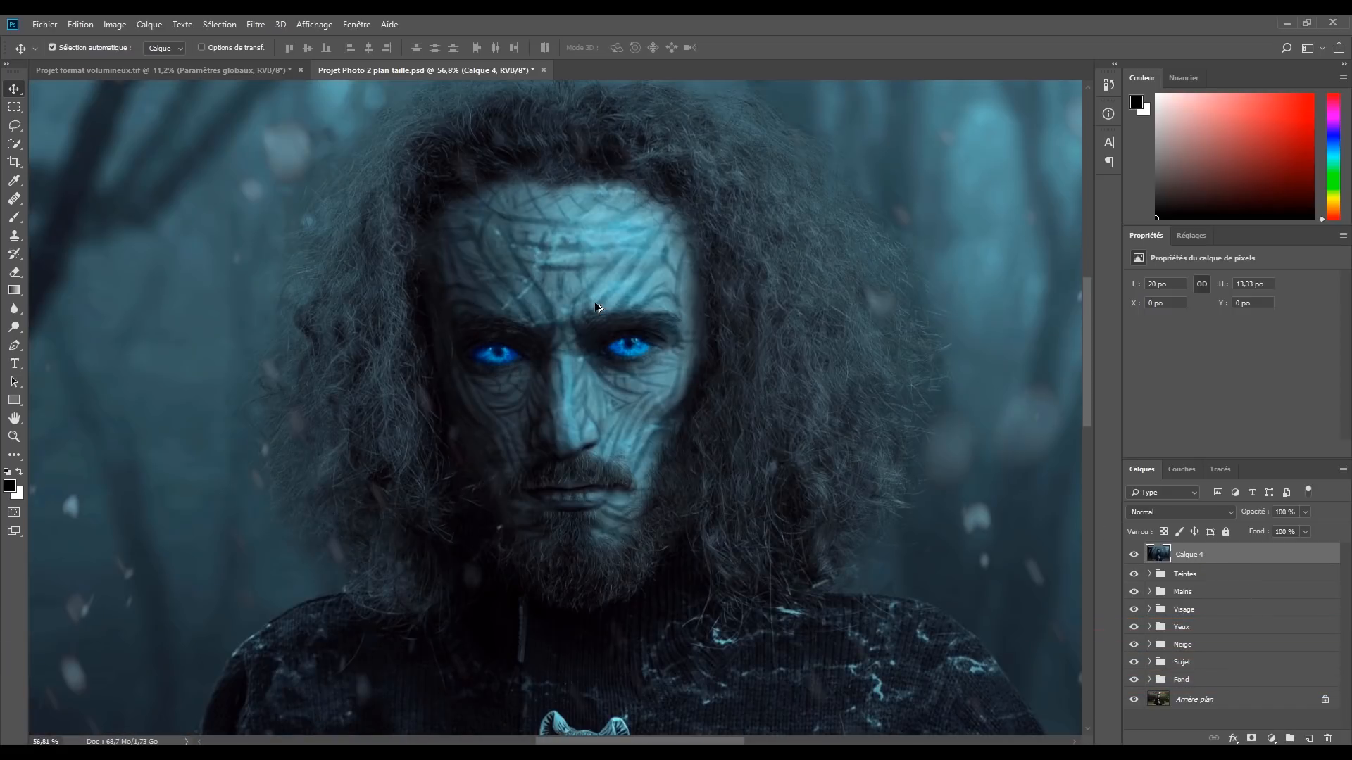
left_click(1131, 555)
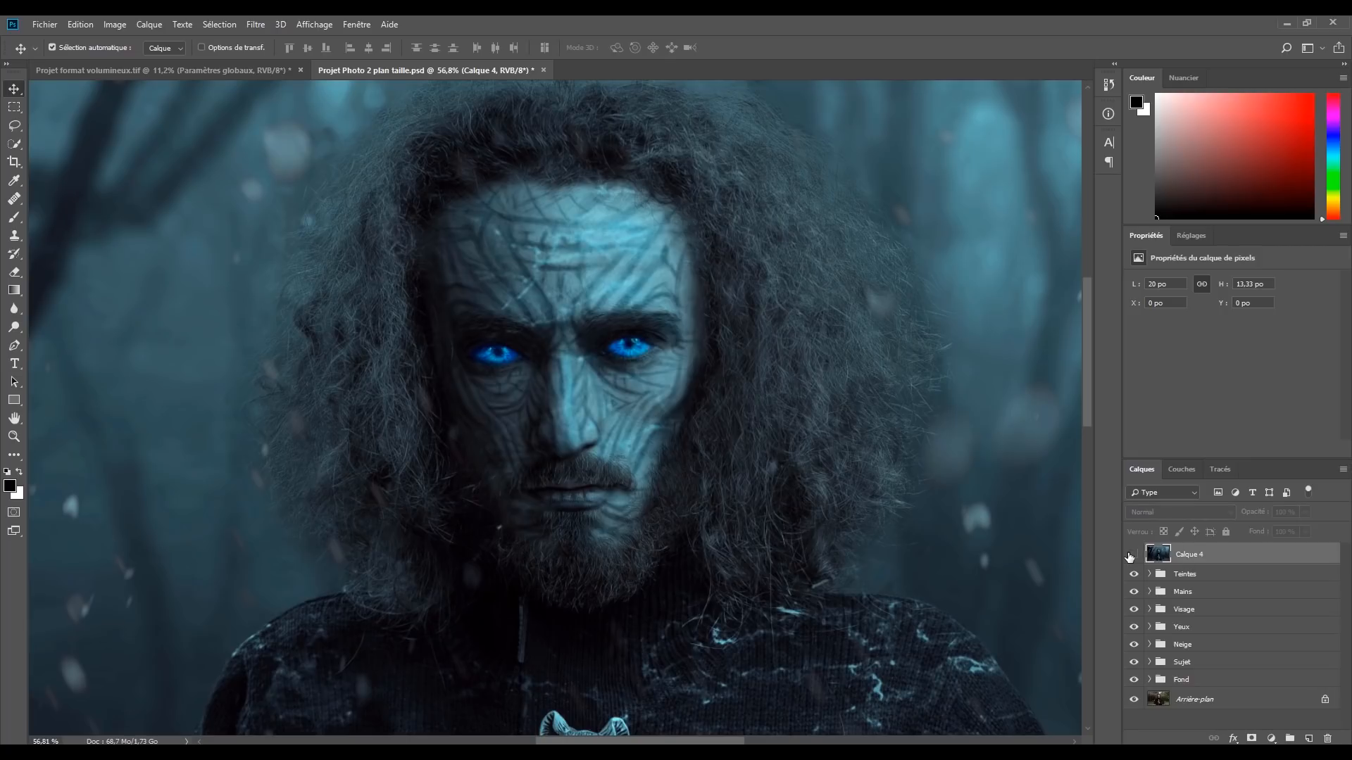
left_click(1133, 557)
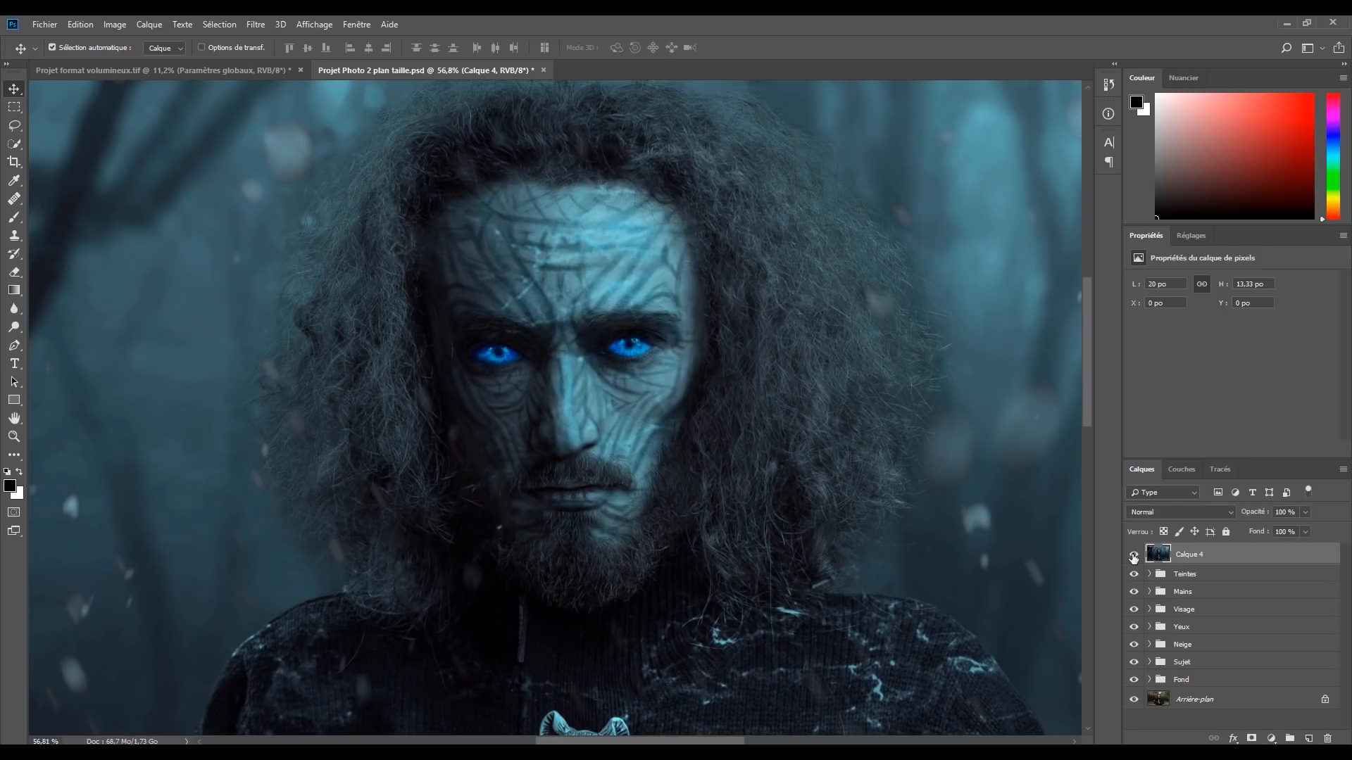
scroll(983, 511, "down", 3)
scroll(984, 514, "down", 2)
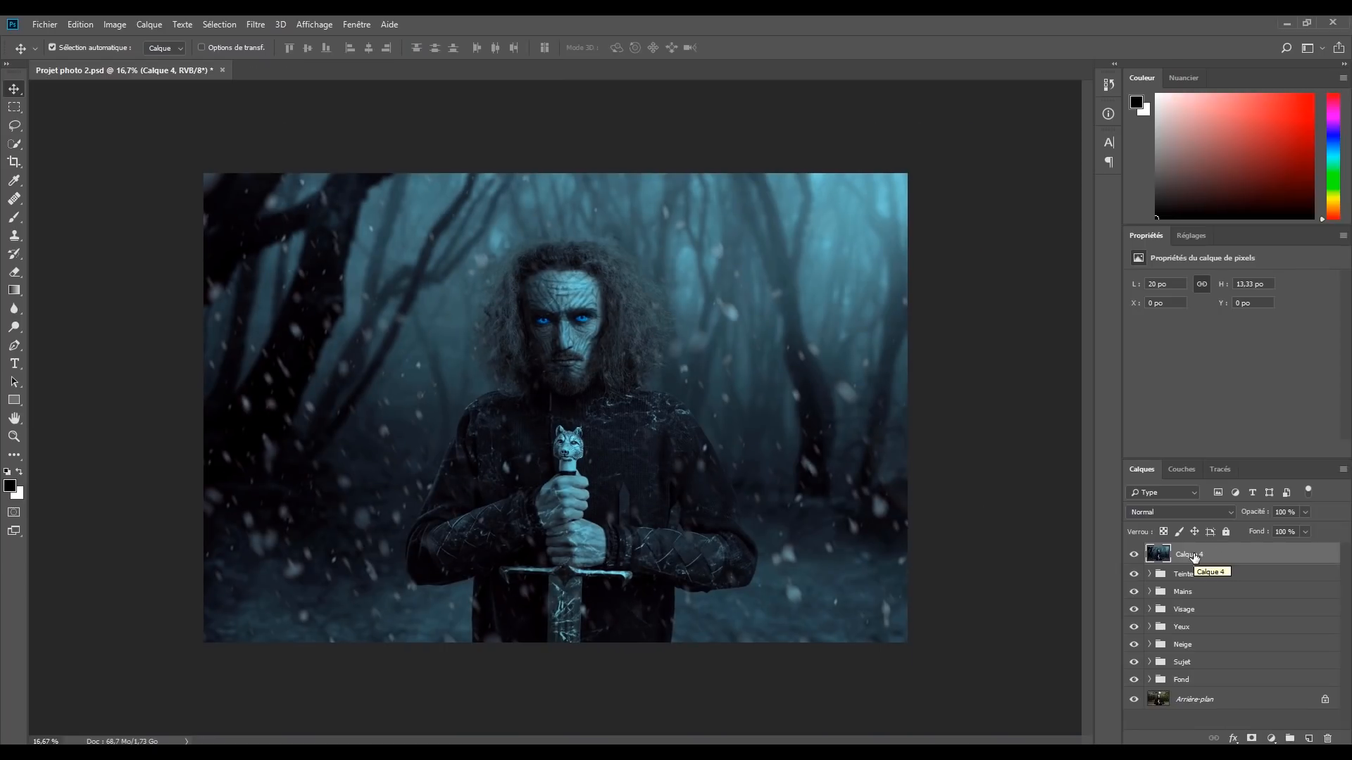
Duplicate the stamped layer Calque 4 and convert both copies into smart objects
key("ctrl+j")
right_click(1270, 560)
left_click(1127, 346)
right_click(1123, 575)
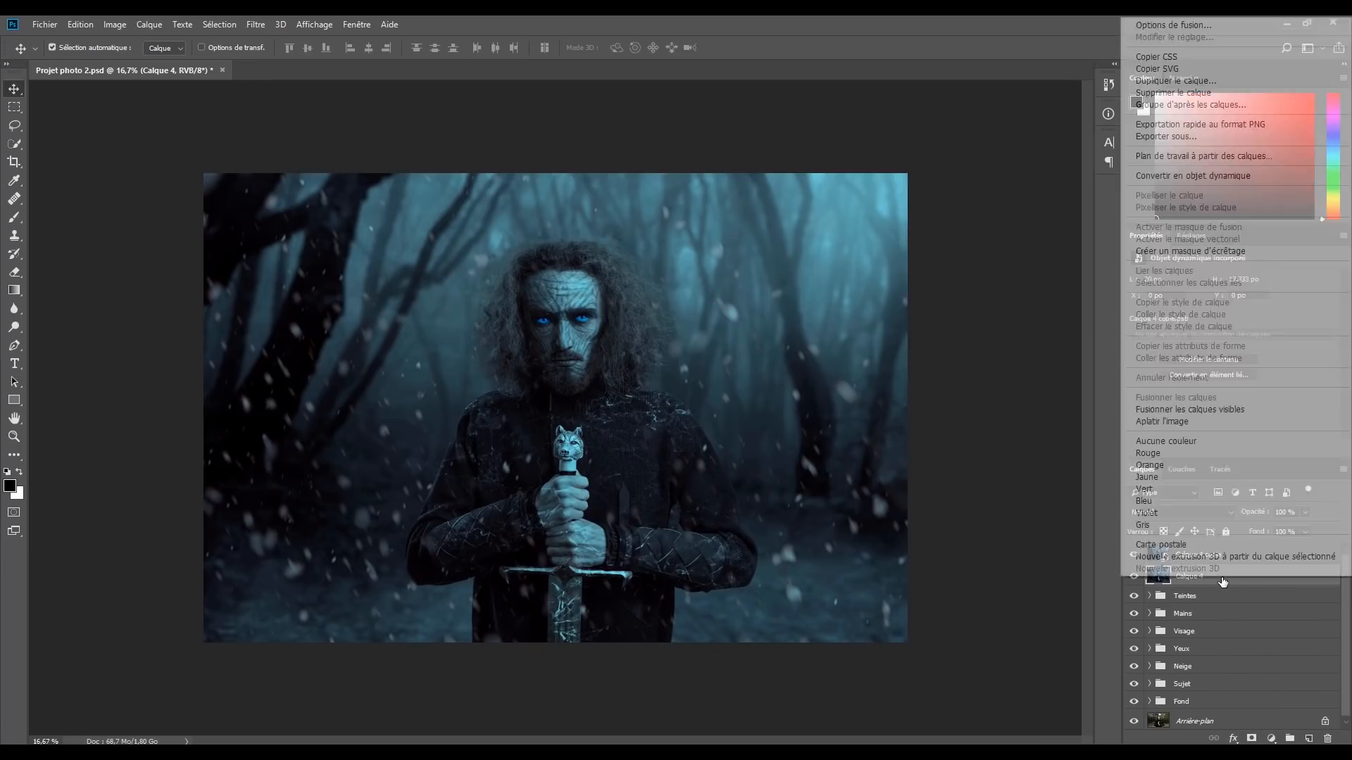
left_click(1192, 175)
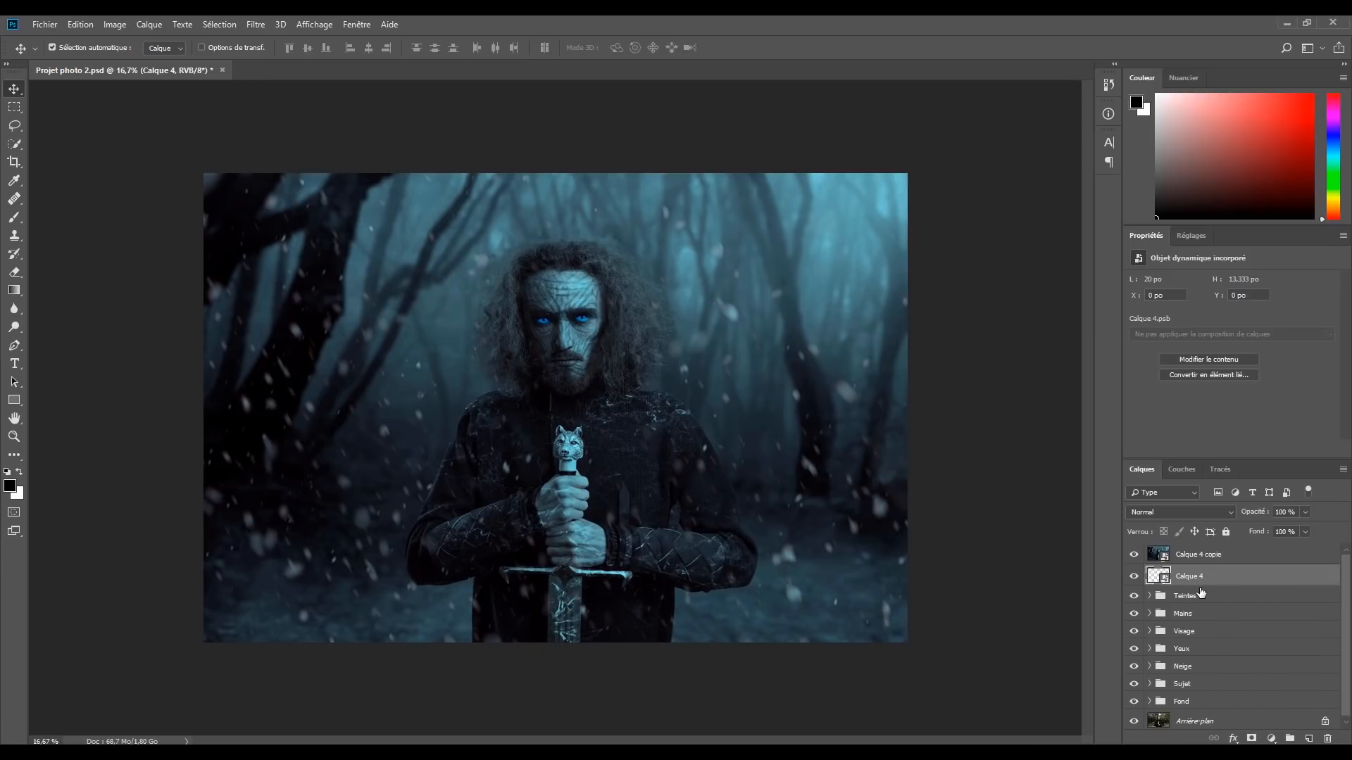
Group the two smart object layers under the name Effets
left_click(1214, 555, "shift")
left_click(1290, 739)
double_click(1184, 554)
type("Effets")
left_click(1149, 553)
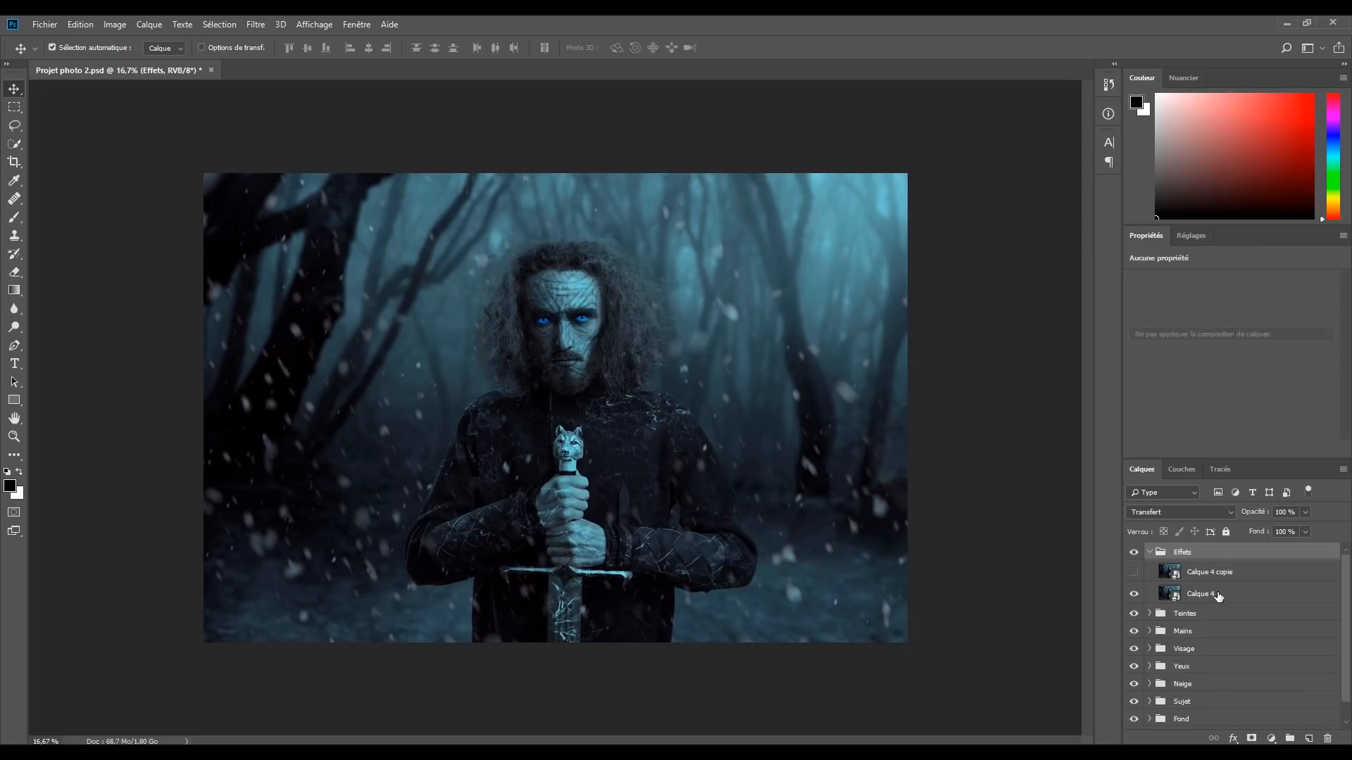
Apply a Flou gaussien filter with a radius of 24,9 pixels to the Calque 4 layer in the Effets group
left_click(1206, 593)
left_click(255, 24)
mouse_move(341, 224)
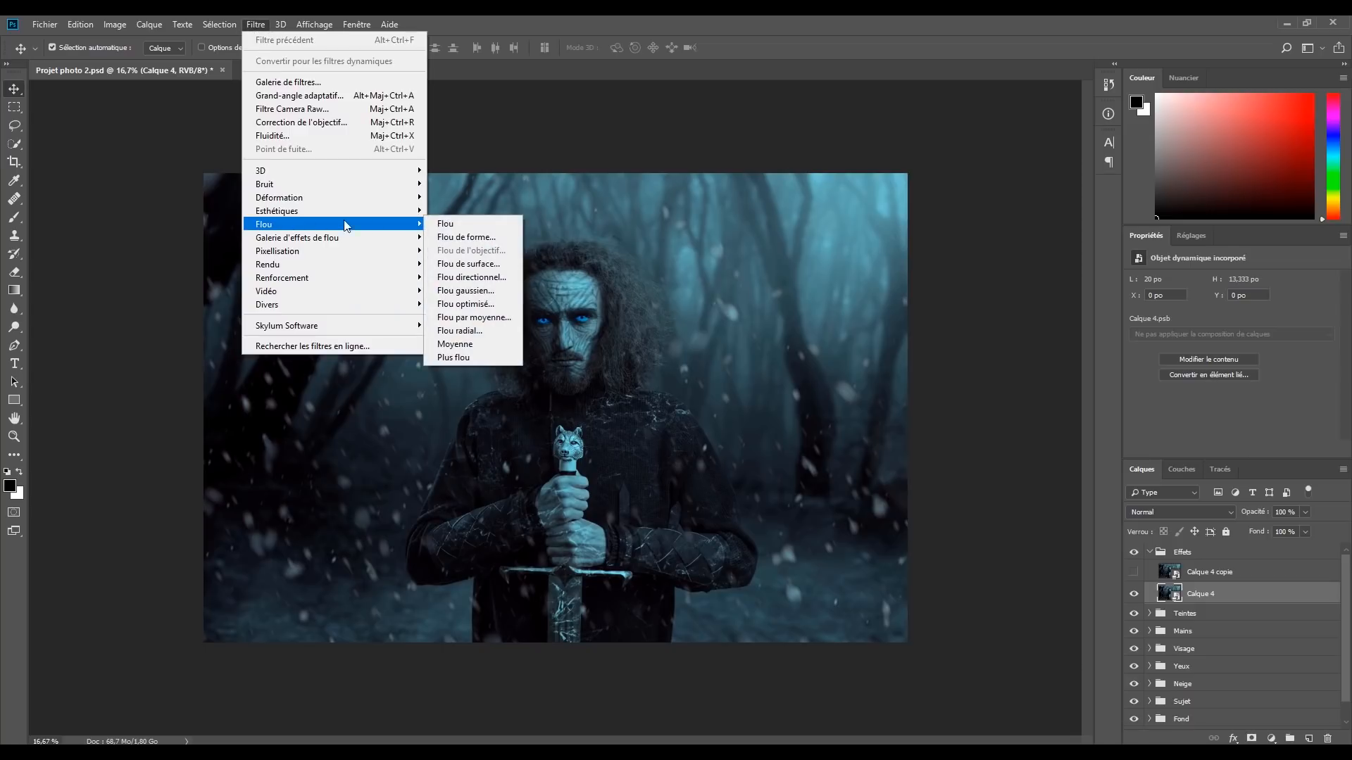
left_click(458, 291)
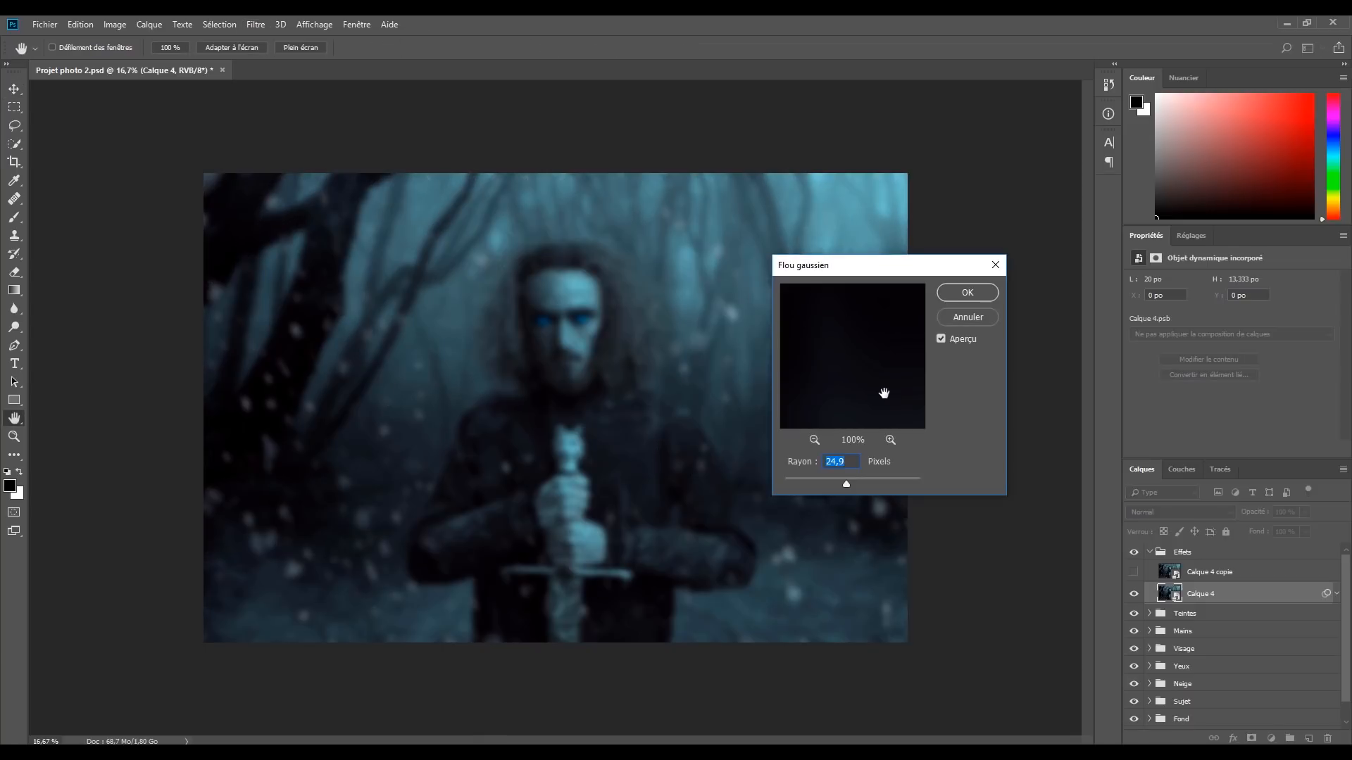
left_click(973, 289)
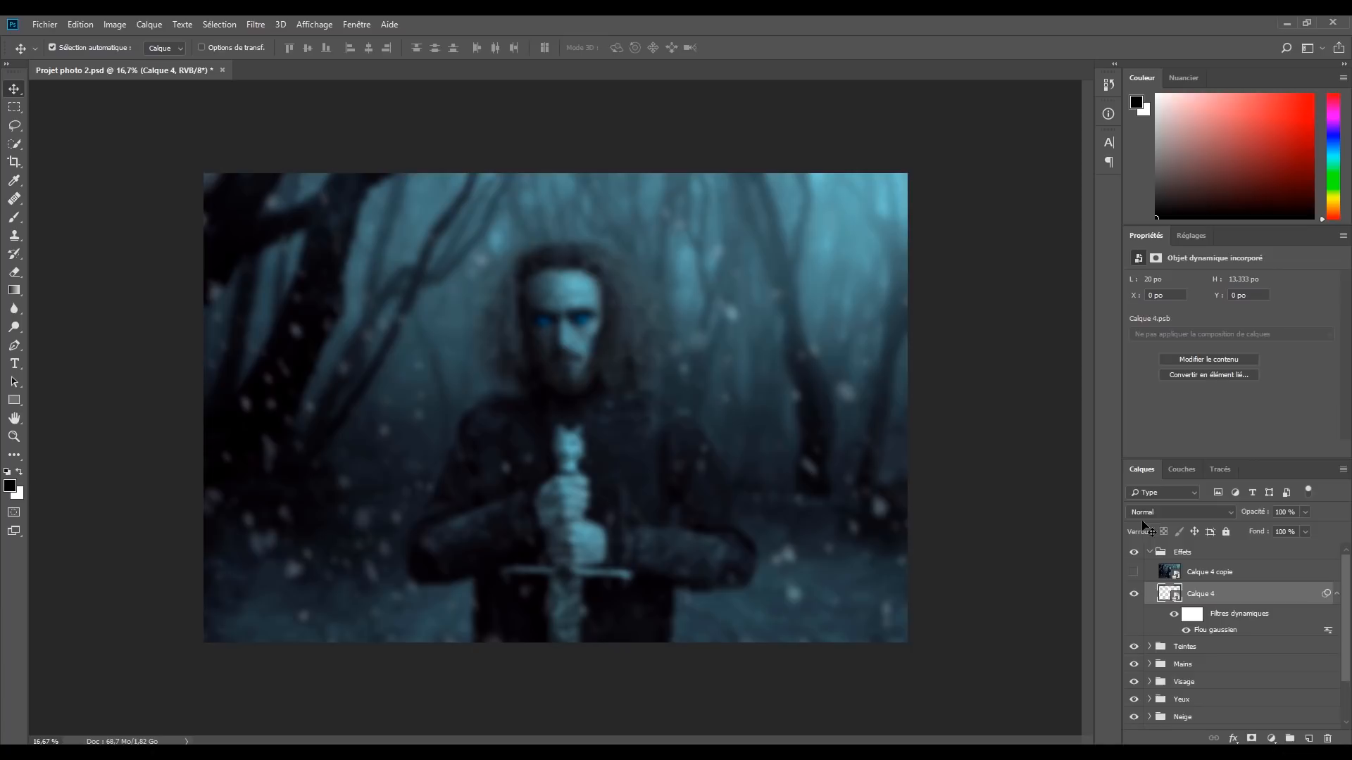
Show Calque 4 copie with the Superposition blend mode and set the effect group's opacity to 79 %
left_click(1134, 571)
left_click(1192, 576)
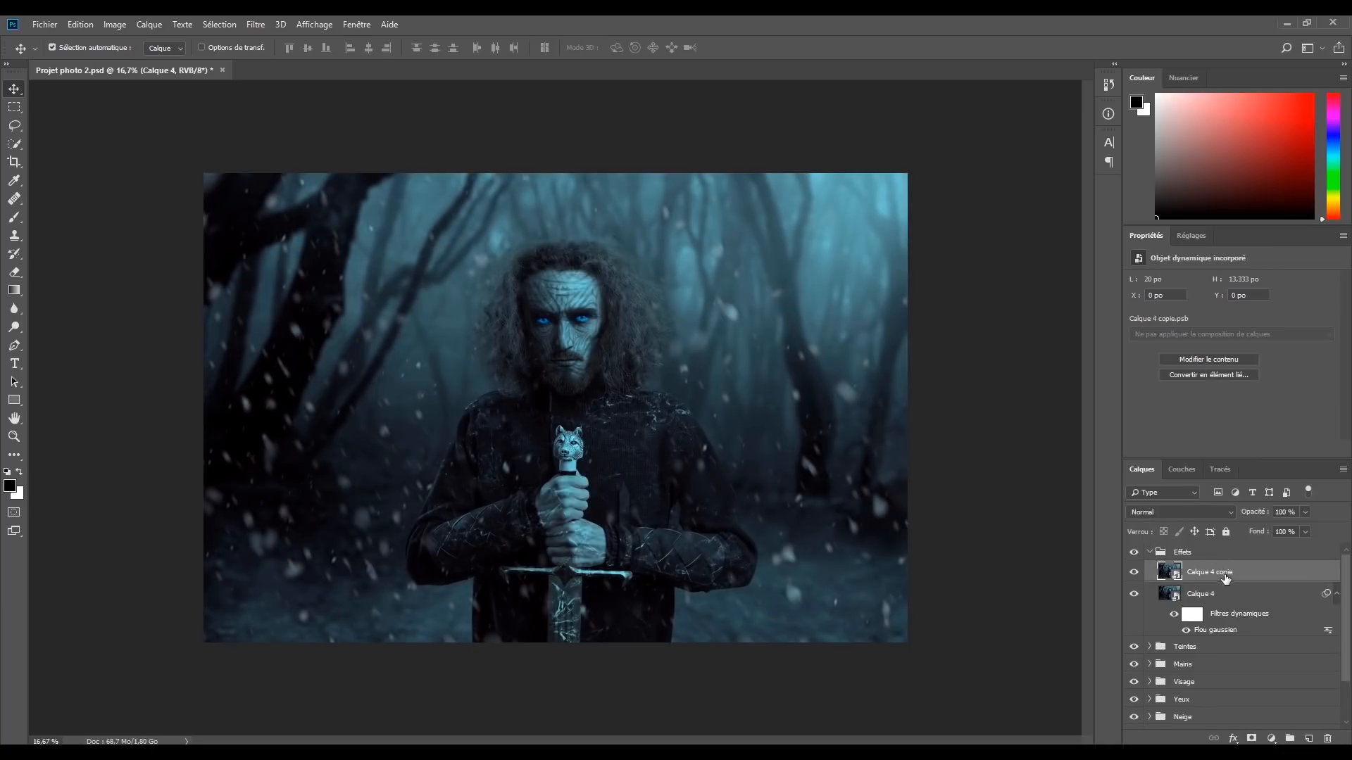
left_click(1180, 512)
left_click(1146, 278)
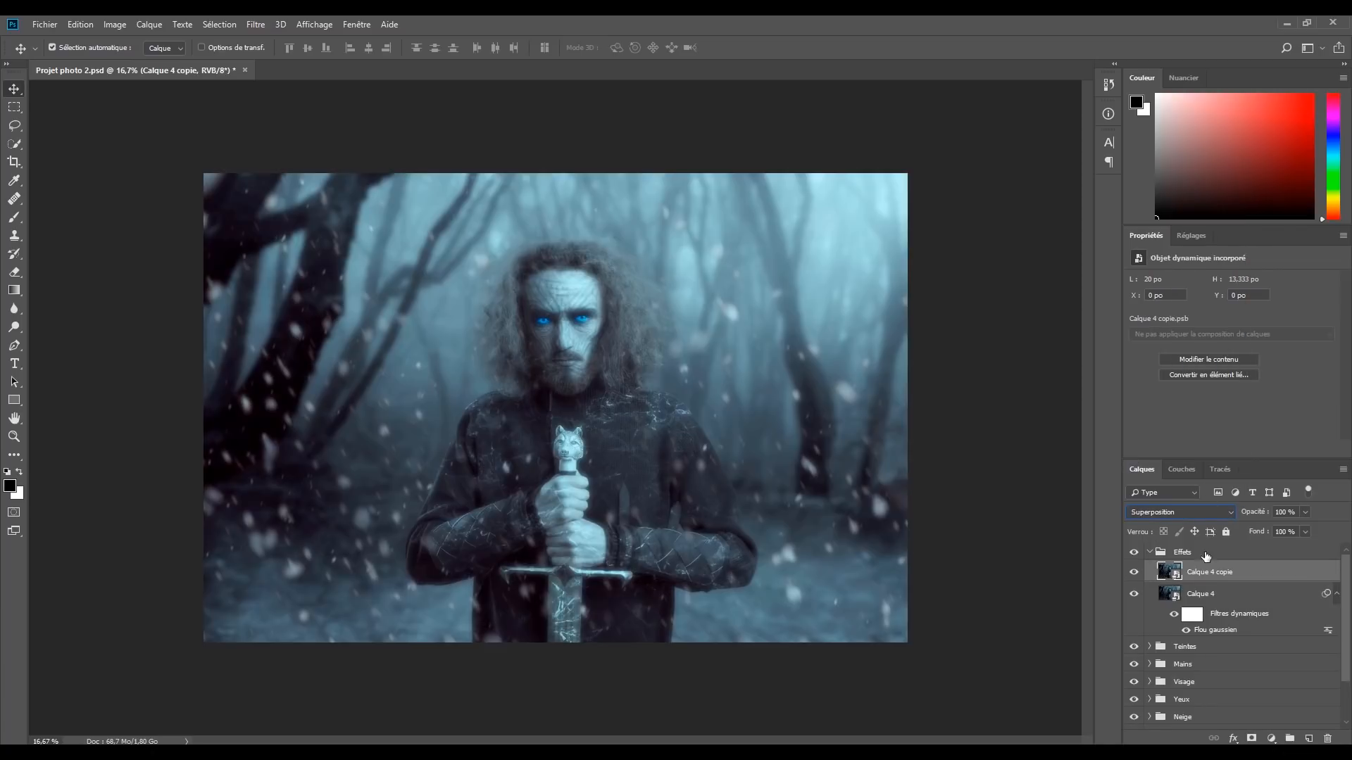
left_click(1150, 554)
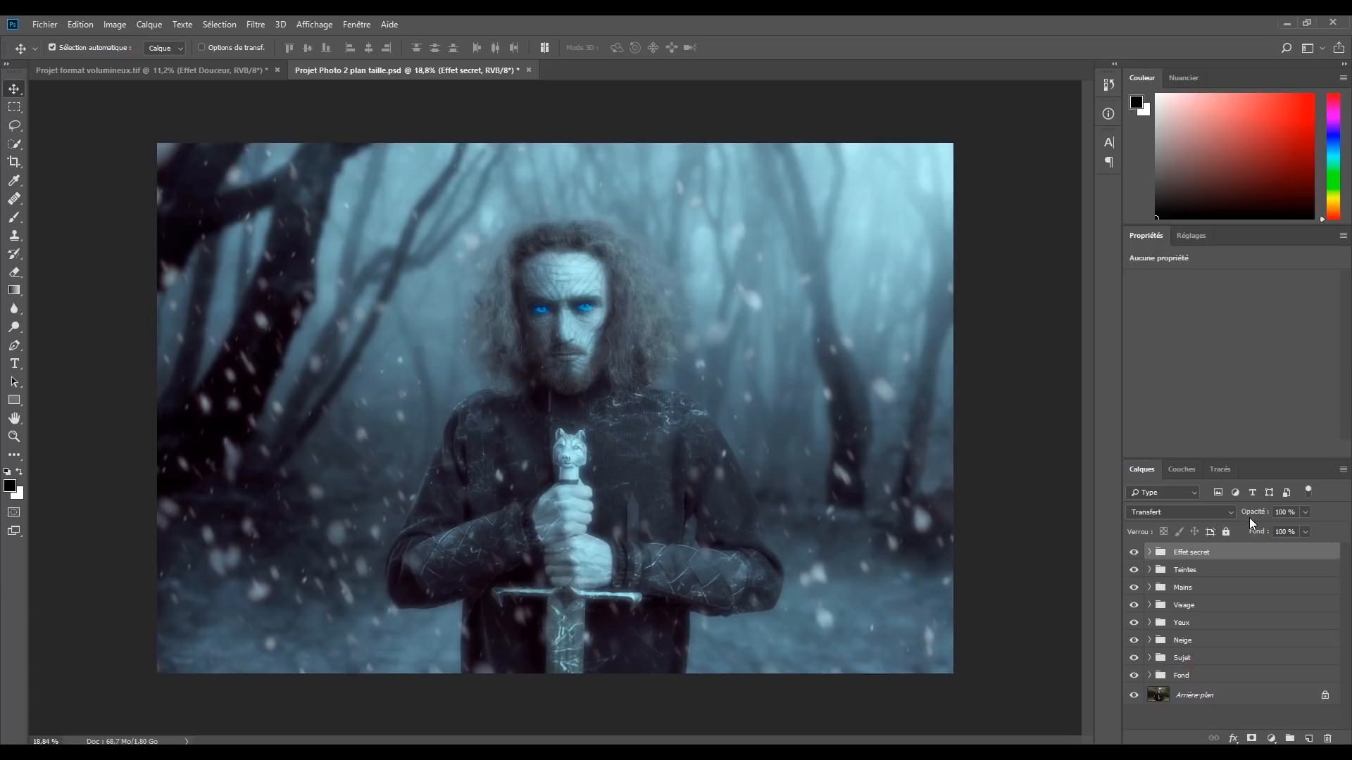
left_click_drag(1250, 517, 1238, 517)
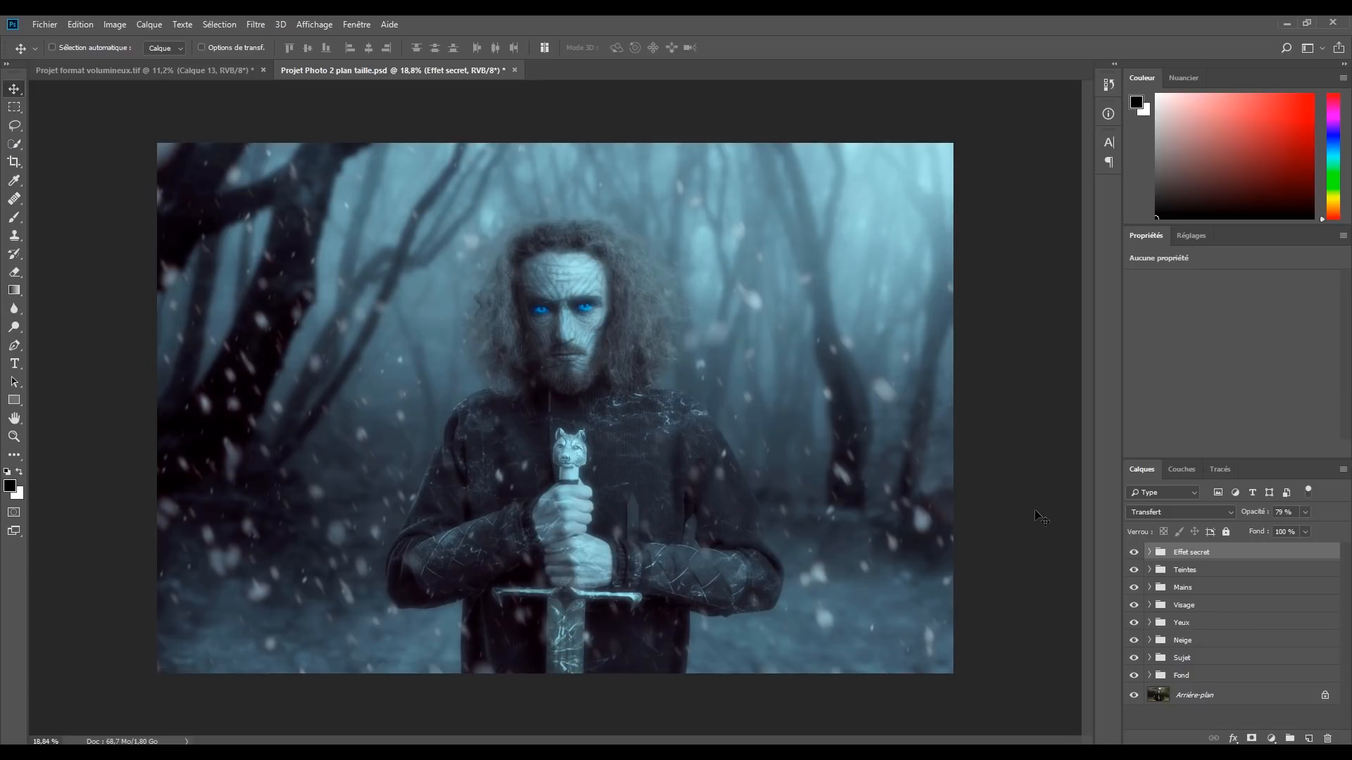
Stamp all visible layers into a new layer above the Effet secret group and convert it to a smart object
key("ctrl+alt+shift+e")
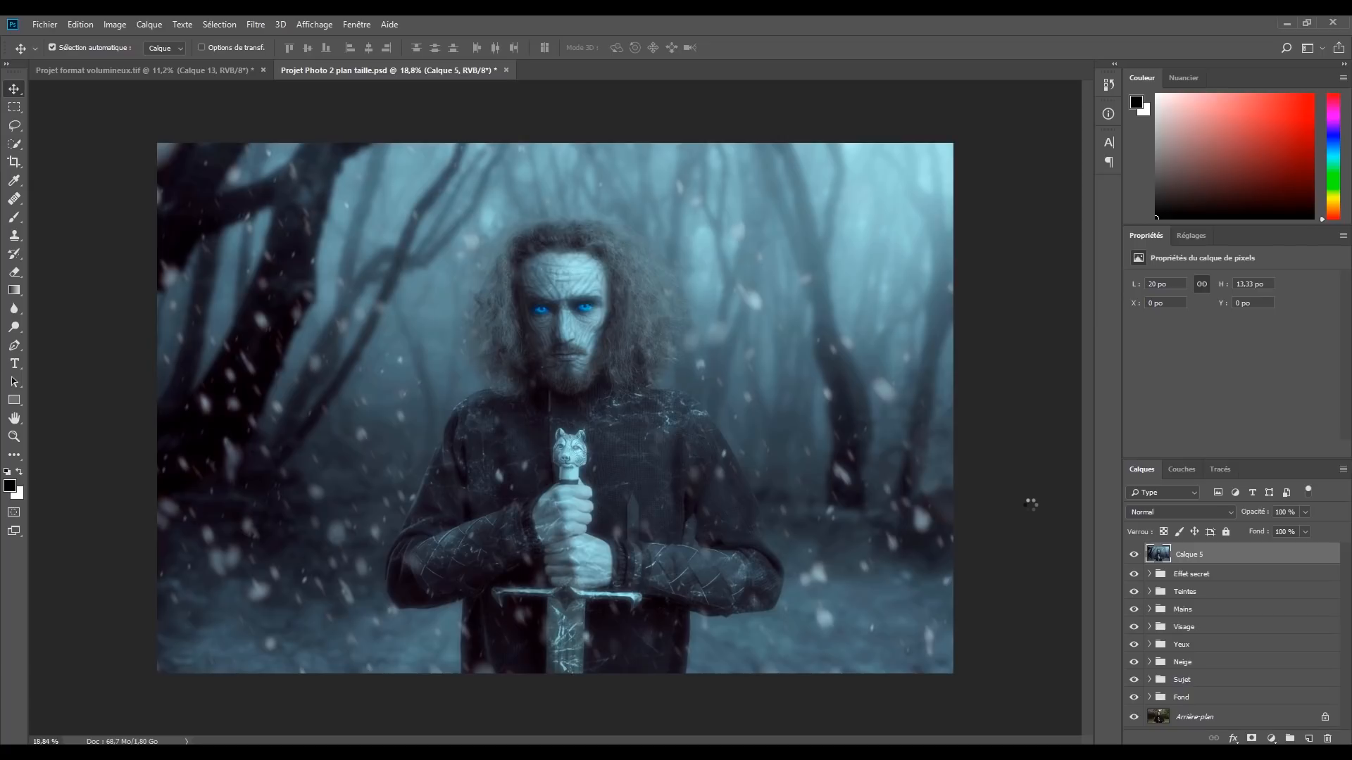
right_click(1244, 555)
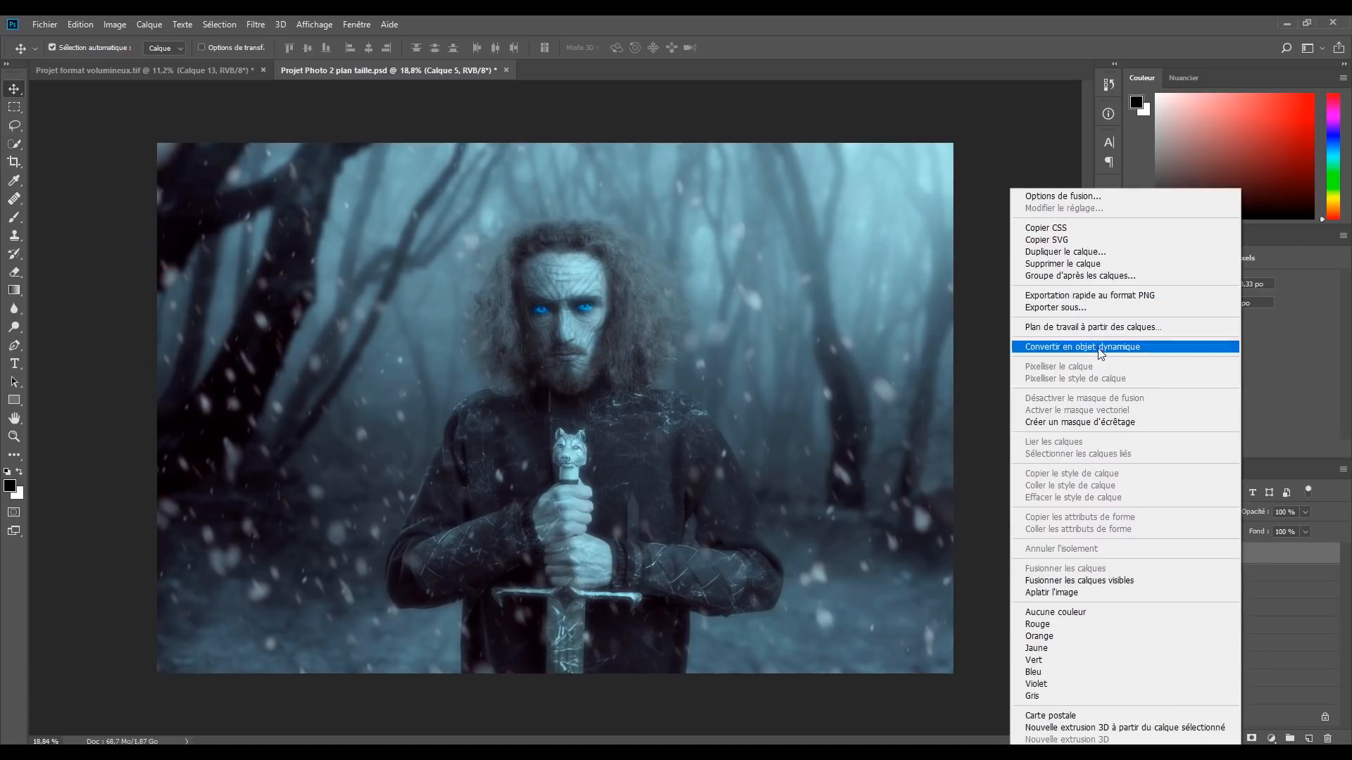
left_click(1099, 349)
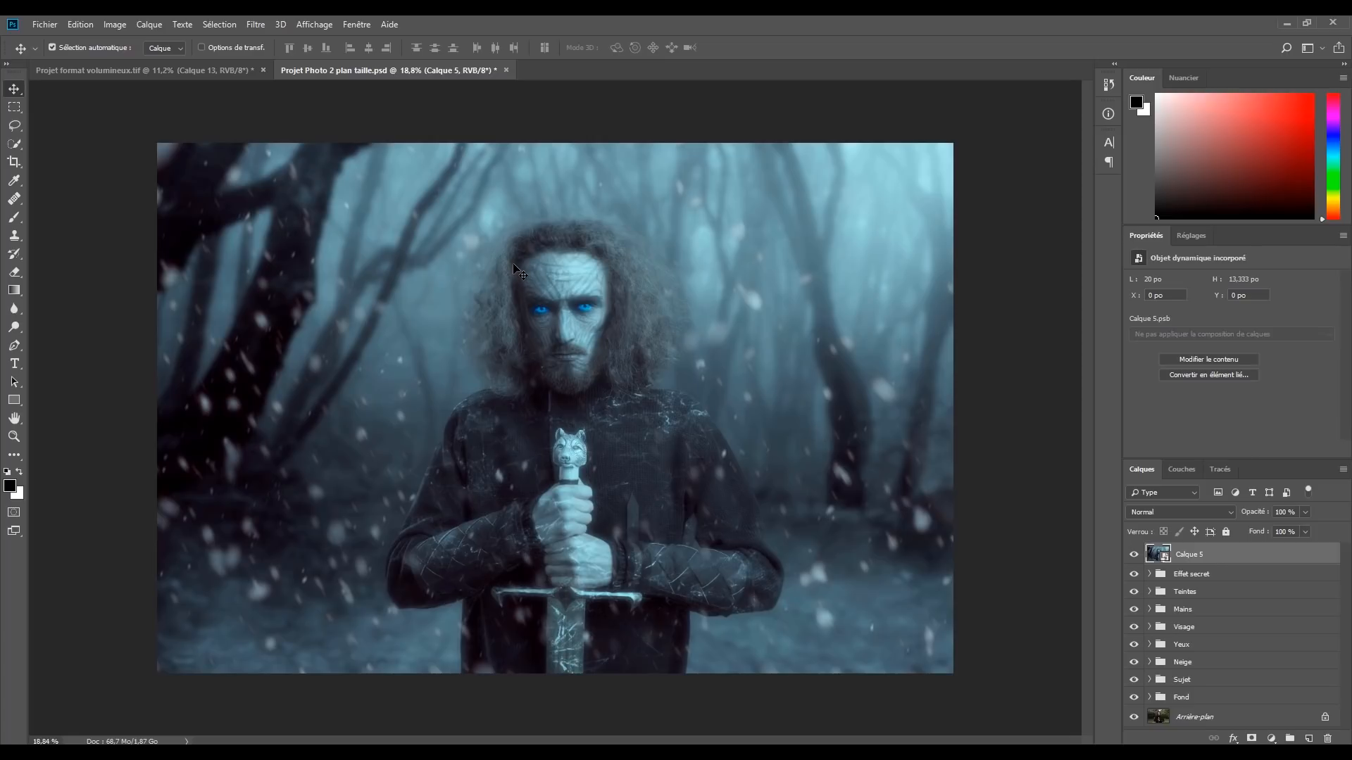
In Camera Raw, set Exposition -0,05, Contraste +19, Tons clairs +5, Tons foncés -22, Blancs +27, Noirs +13, Clarté +63 and Correction du voile -8
left_click(256, 24)
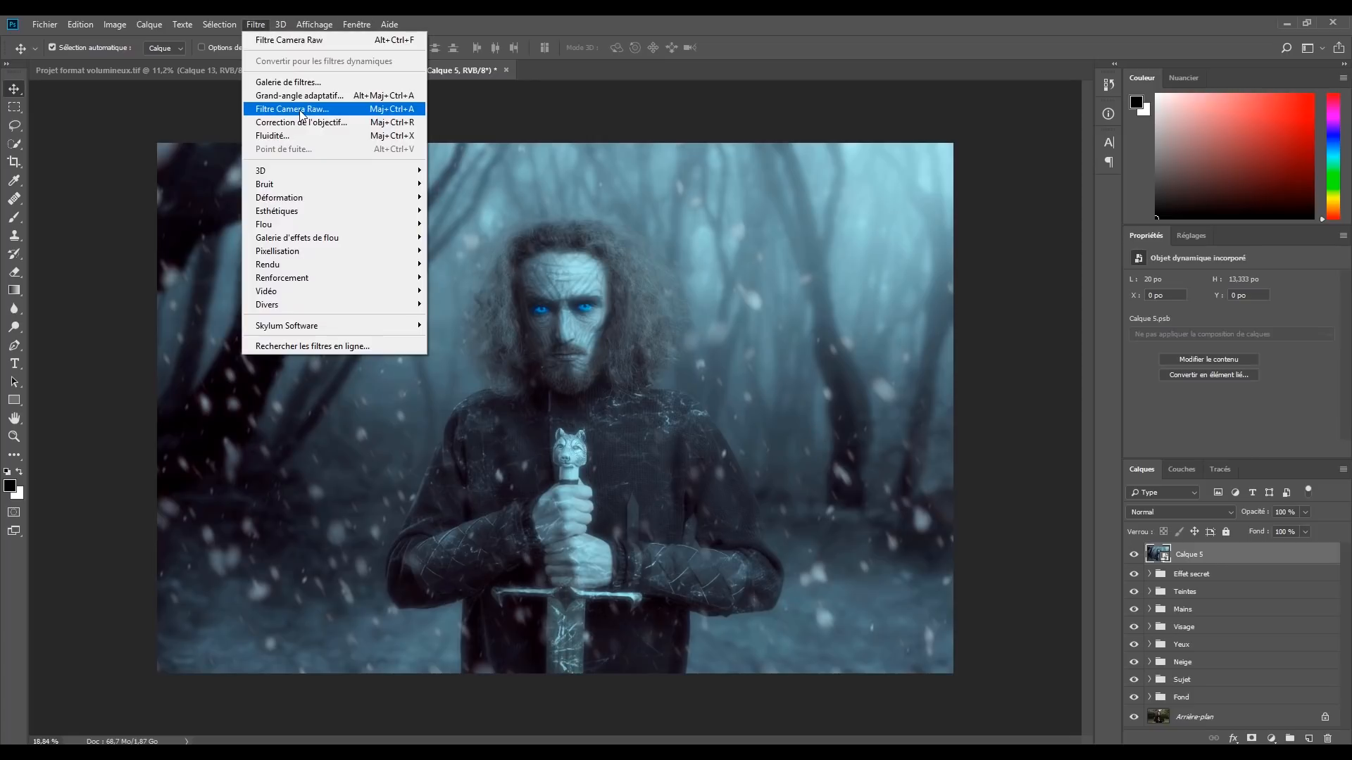
left_click(302, 114)
left_click(1245, 331)
left_click_drag(1244, 354, 1298, 475)
left_click_drag(1245, 497, 1239, 502)
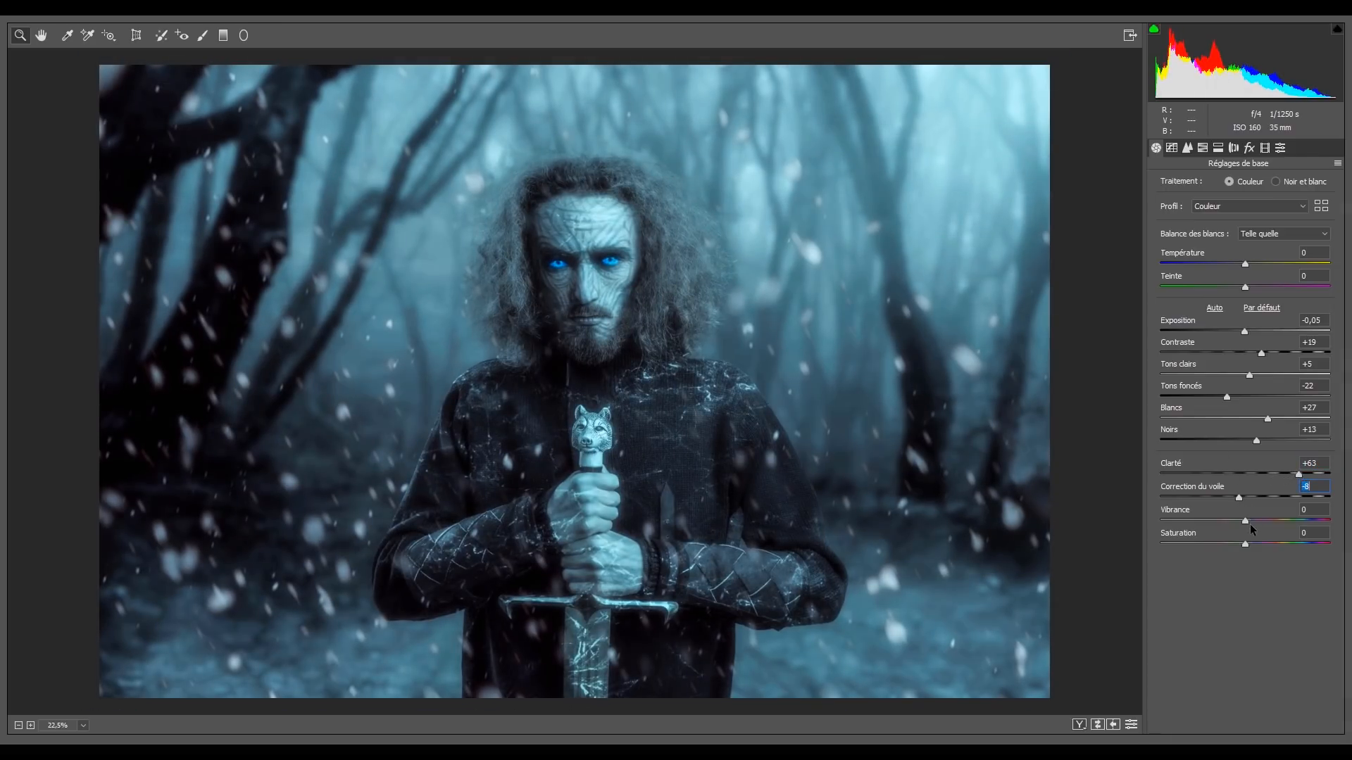
Add four points along the RVB point tone curve and raise its black endpoint to fade the shadows
left_click(1171, 147)
left_click(1244, 341)
left_click(1220, 367)
left_click(1198, 388)
left_click_drag(1156, 429, 1155, 416)
left_click(1183, 398)
left_click_drag(1183, 399, 1144, 430)
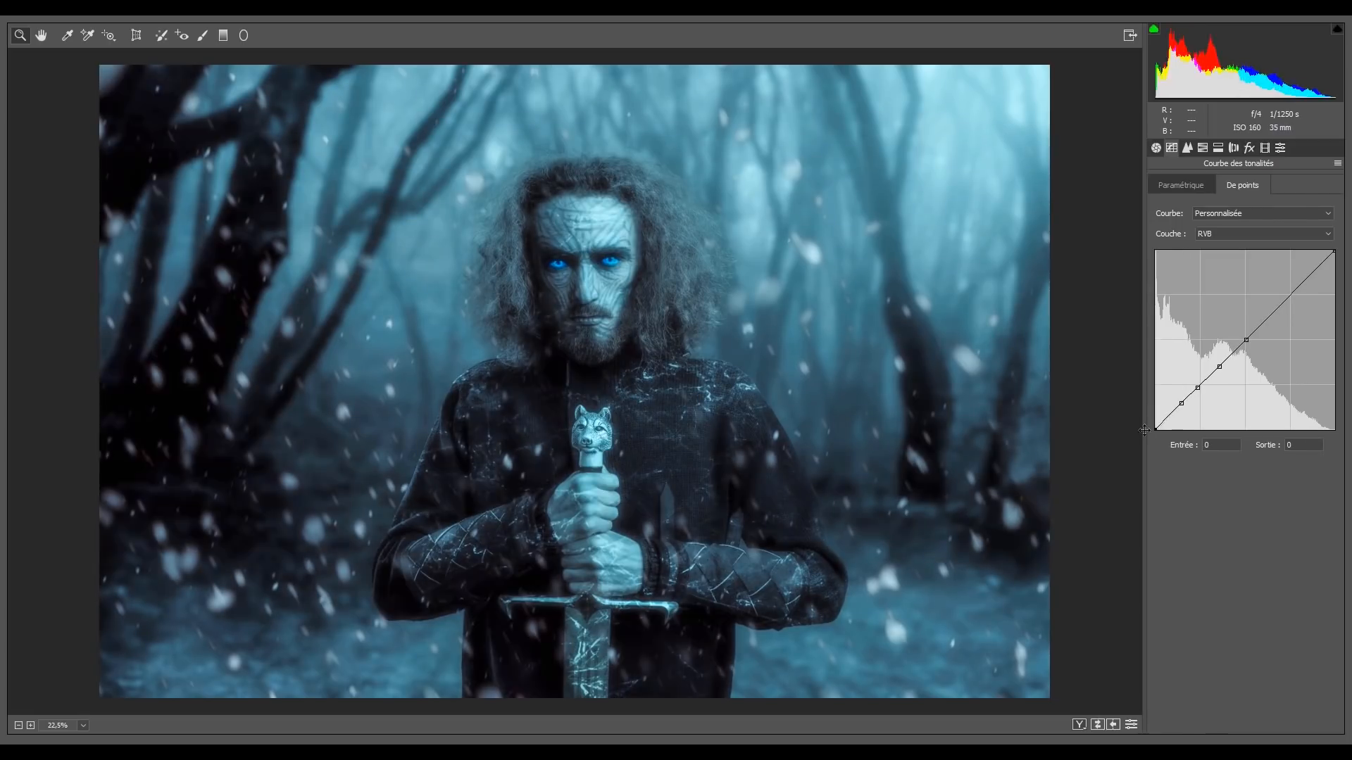
Sharpen with Gain 89, Rayon 1,2, Détail 25 and Masquage 21, then set the Rouges hue to +4 and shift the Oranges hue
left_click(1187, 147)
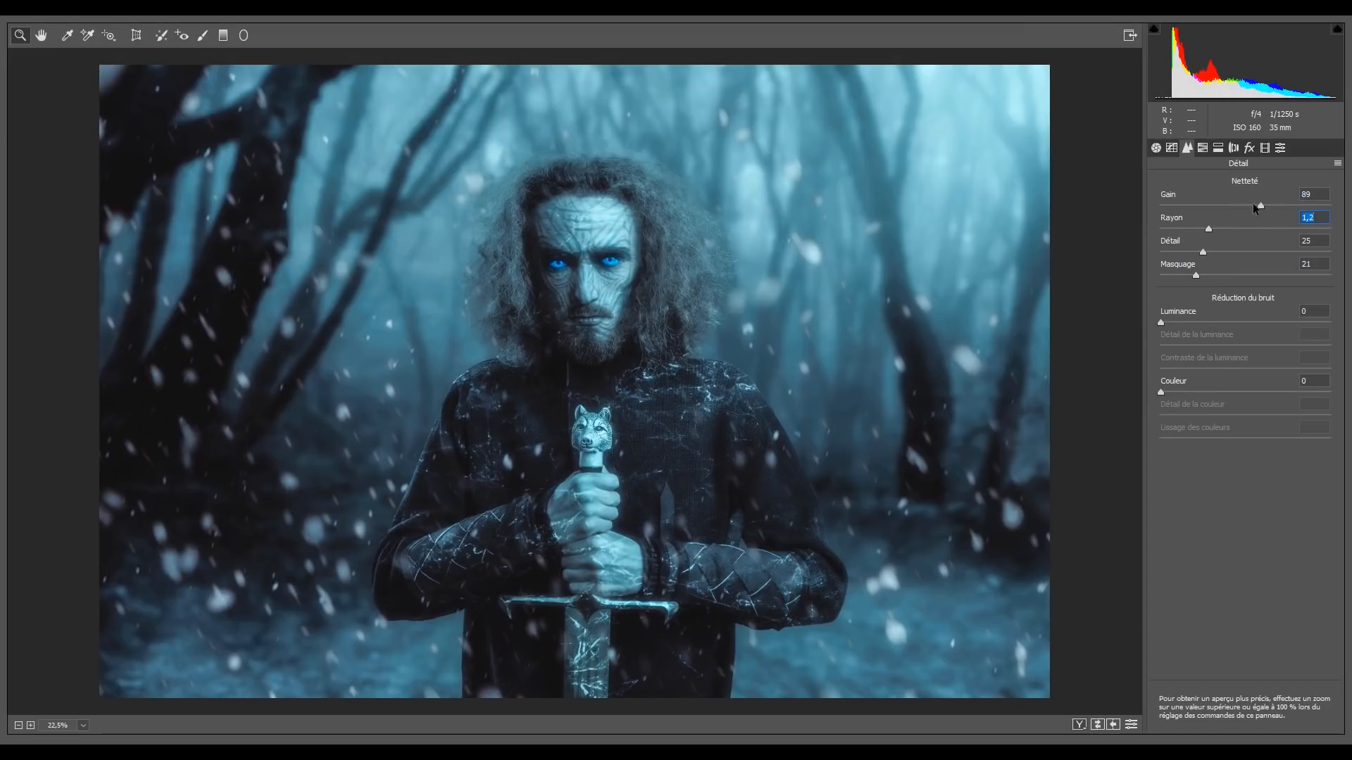
left_click(1202, 147)
left_click_drag(1244, 236, 1254, 259)
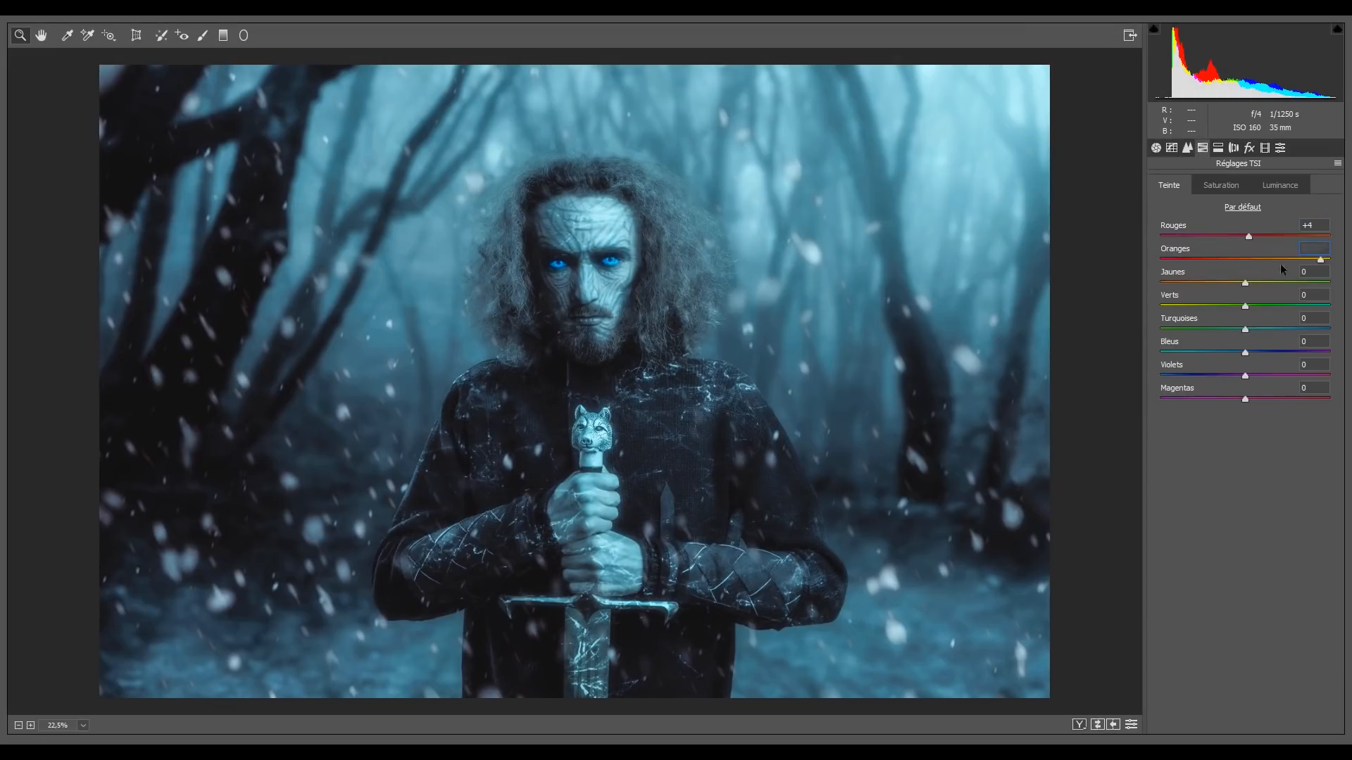
Reduce the Rouges saturation and adjust the luminance of individual colour ranges in the TSI settings
left_click(1239, 185)
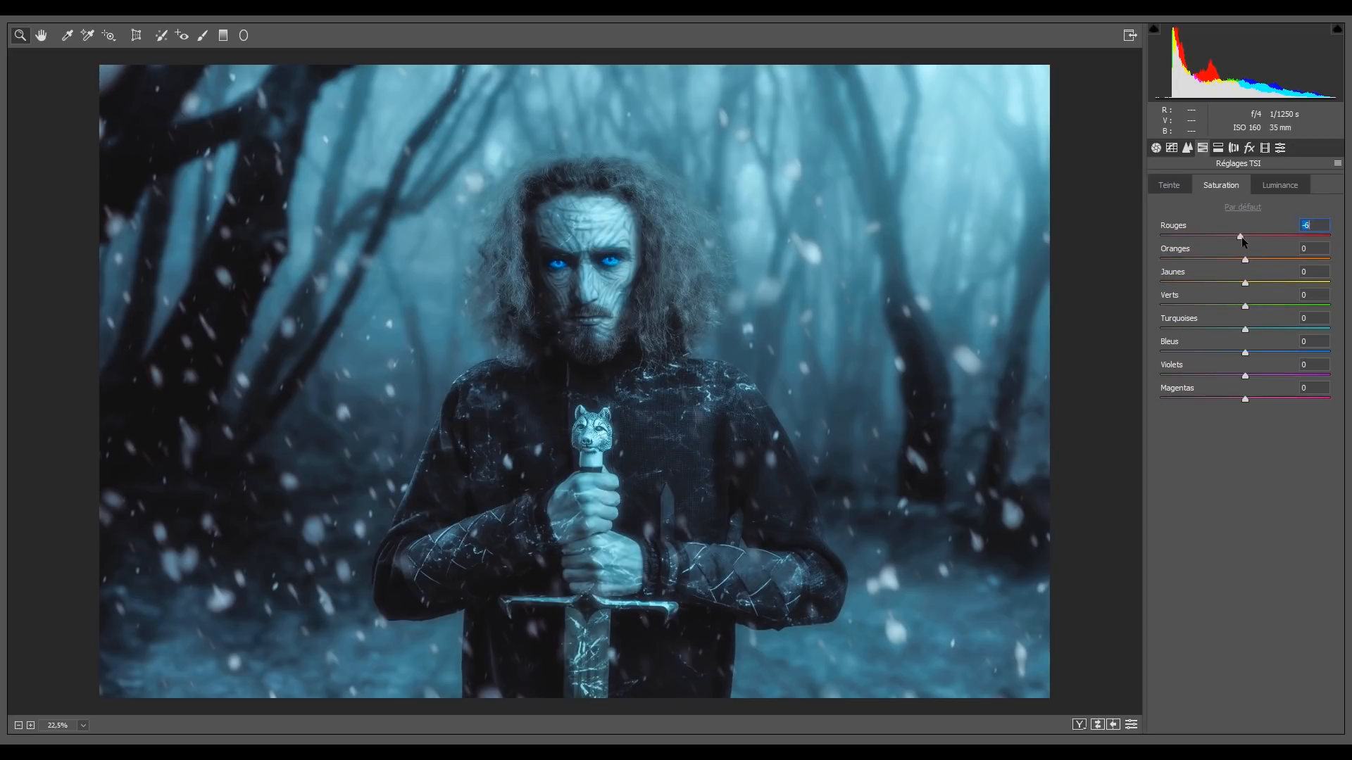
left_click(1279, 183)
left_click_drag(1329, 260, 1242, 260)
mouse_move(1245, 353)
left_mouse_down()
mouse_move(1329, 353)
mouse_move(1244, 354)
mouse_move(1329, 329)
mouse_move(1250, 330)
left_mouse_up()
scroll(1074, 295, "down", 1)
scroll(1073, 295, "up", 1)
Apply split toning by adjusting the hue and saturation of the highlights and shadows
left_click(1219, 151)
left_click_drag(1175, 204, 1169, 229)
left_click_drag(1167, 313, 1272, 315)
left_click_drag(1161, 337, 1193, 355)
Add a post-crop vignette with Niveau -13, Milieu 19, Rondeur +7, Contour progressif 81 and Tons clairs 18
left_click(1249, 148)
left_click_drag(1245, 379, 1250, 378)
left_click_drag(1245, 402, 1297, 403)
left_click_drag(1161, 425, 1191, 425)
left_click_drag(1237, 332, 1233, 332)
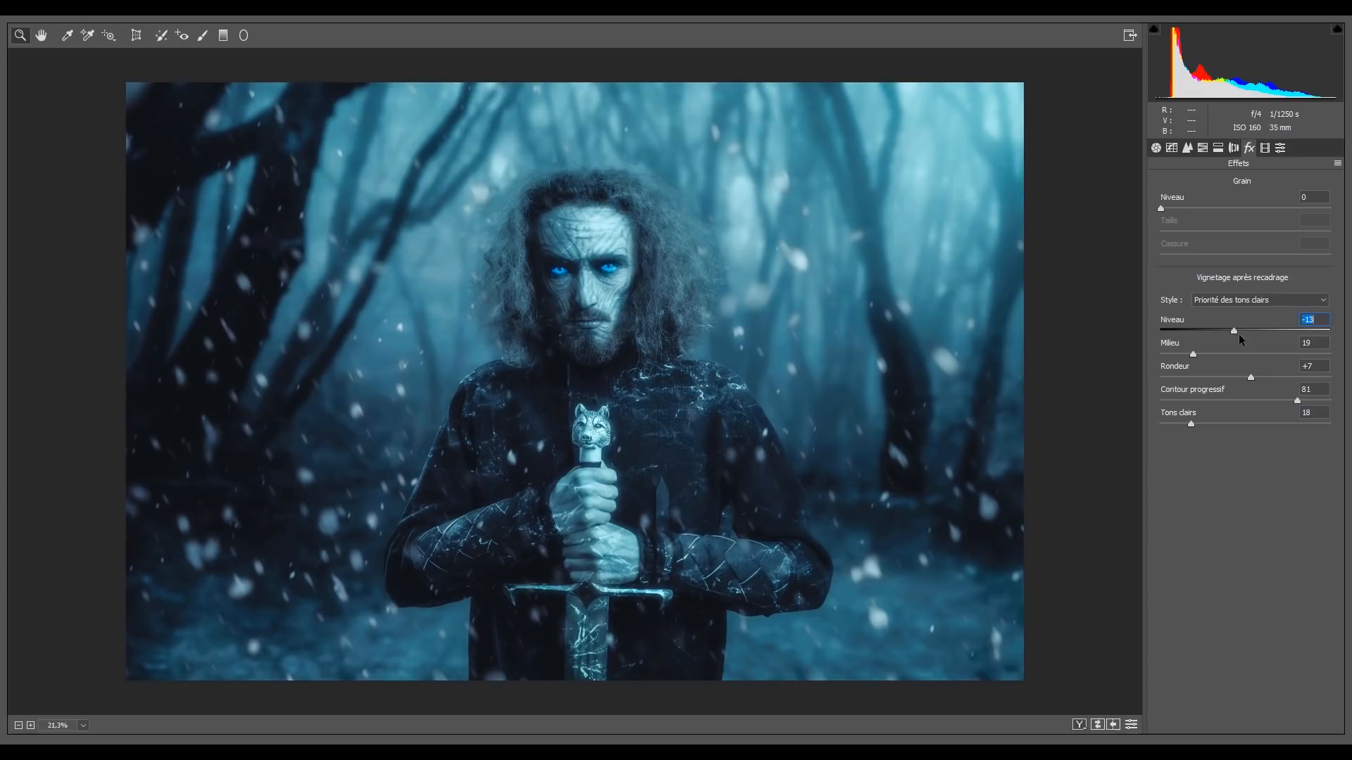
left_click(1280, 402)
Adjust the hue and saturation of the primary colours in the camera calibration to push the image towards teal
left_click(1265, 148)
left_click(1269, 286)
double_click(1266, 281)
left_click_drag(1248, 302, 1270, 302)
left_click_drag(1256, 346, 1273, 347)
left_click(1252, 369)
left_click(1248, 414)
left_click(1254, 432)
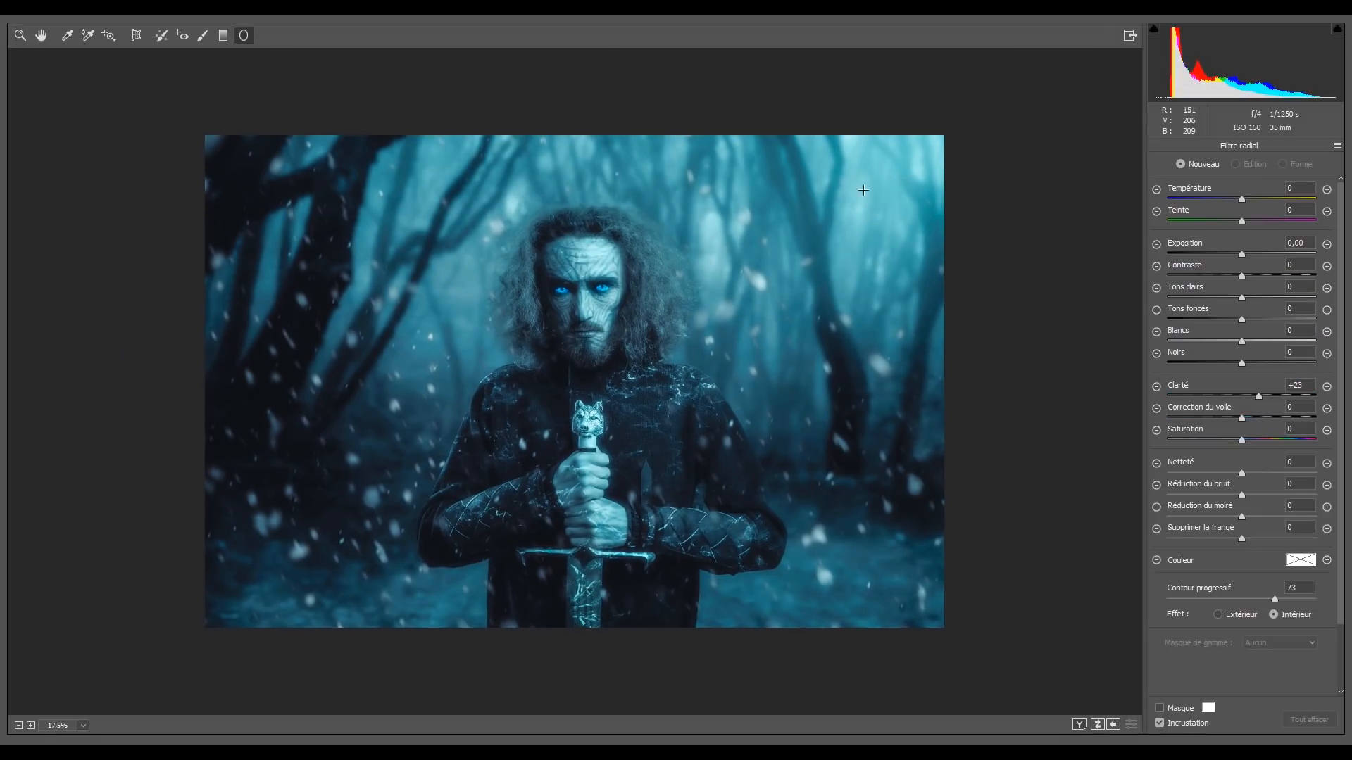
Place a large radial filter over the photo's bright upper-right corner with Correction du voile -13, and apply the Camera Raw filter
left_click_drag(852, 176, 1058, 304)
left_click(1337, 145)
left_click(1169, 155)
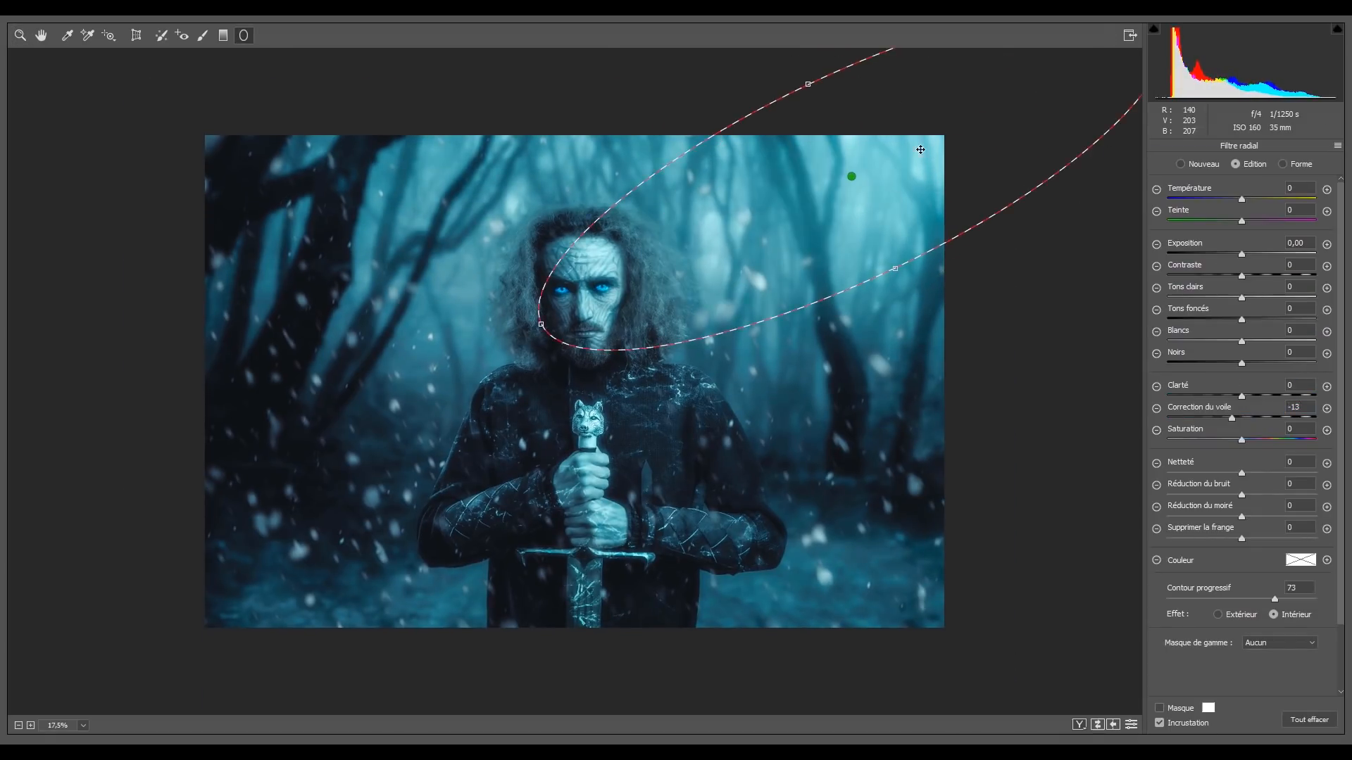
left_click_drag(852, 176, 920, 149)
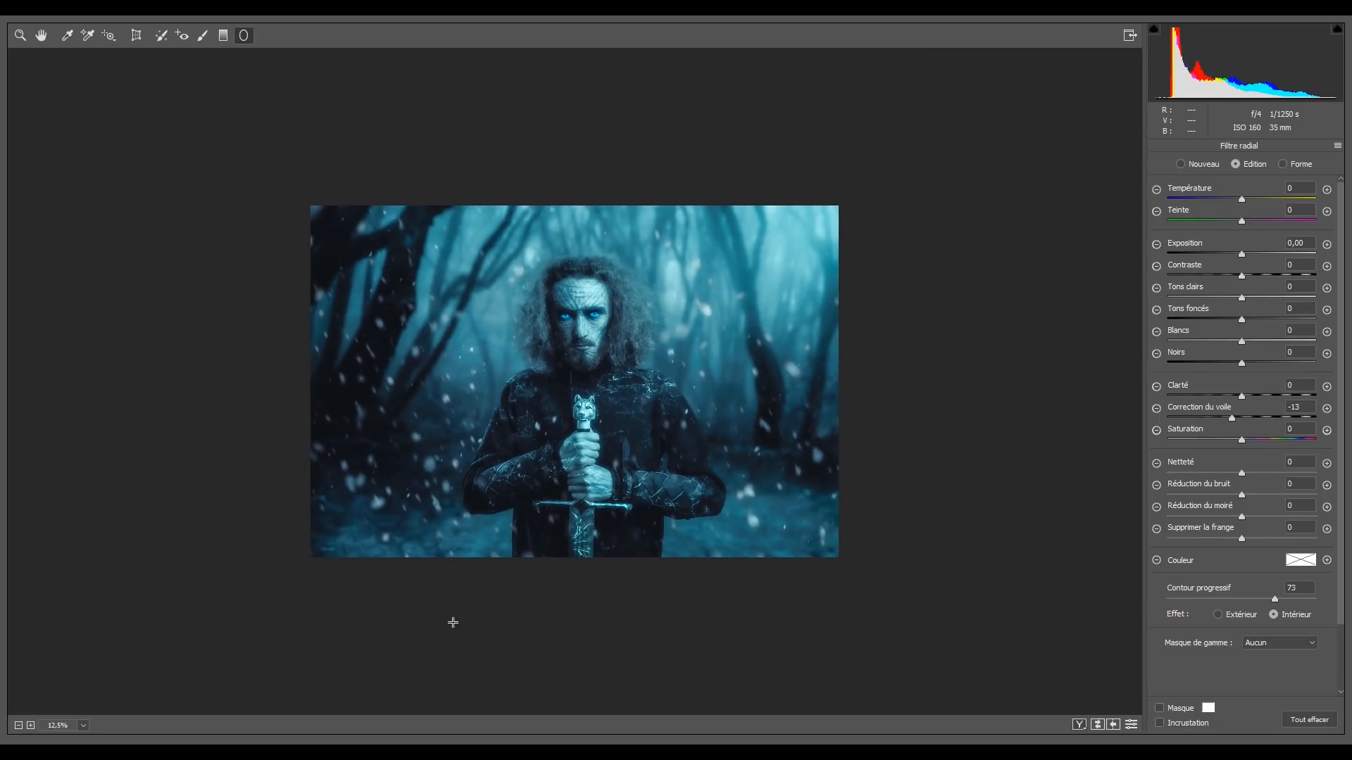
left_click(1318, 750)
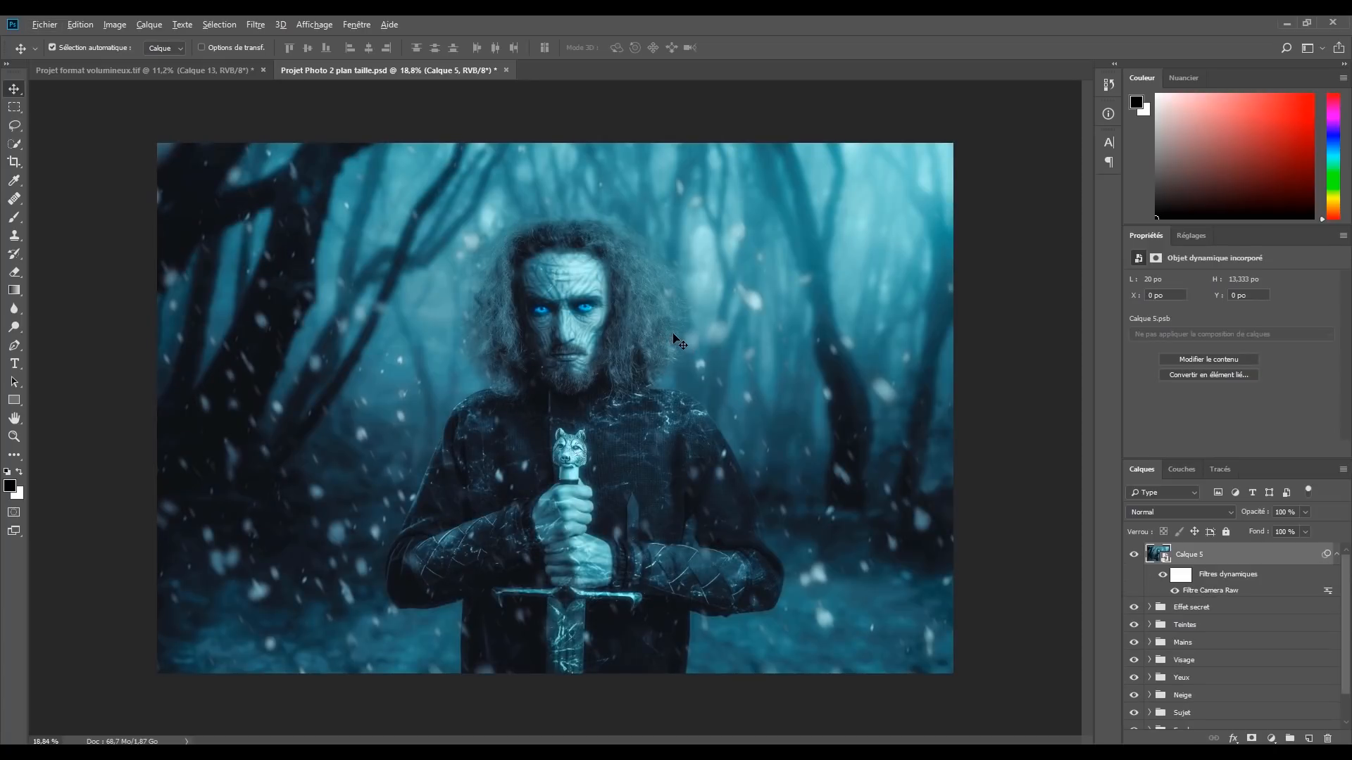
Compare the image with and without Calque 5 and the Effet secret group, leaving both visible
scroll(673, 334, "up", 1)
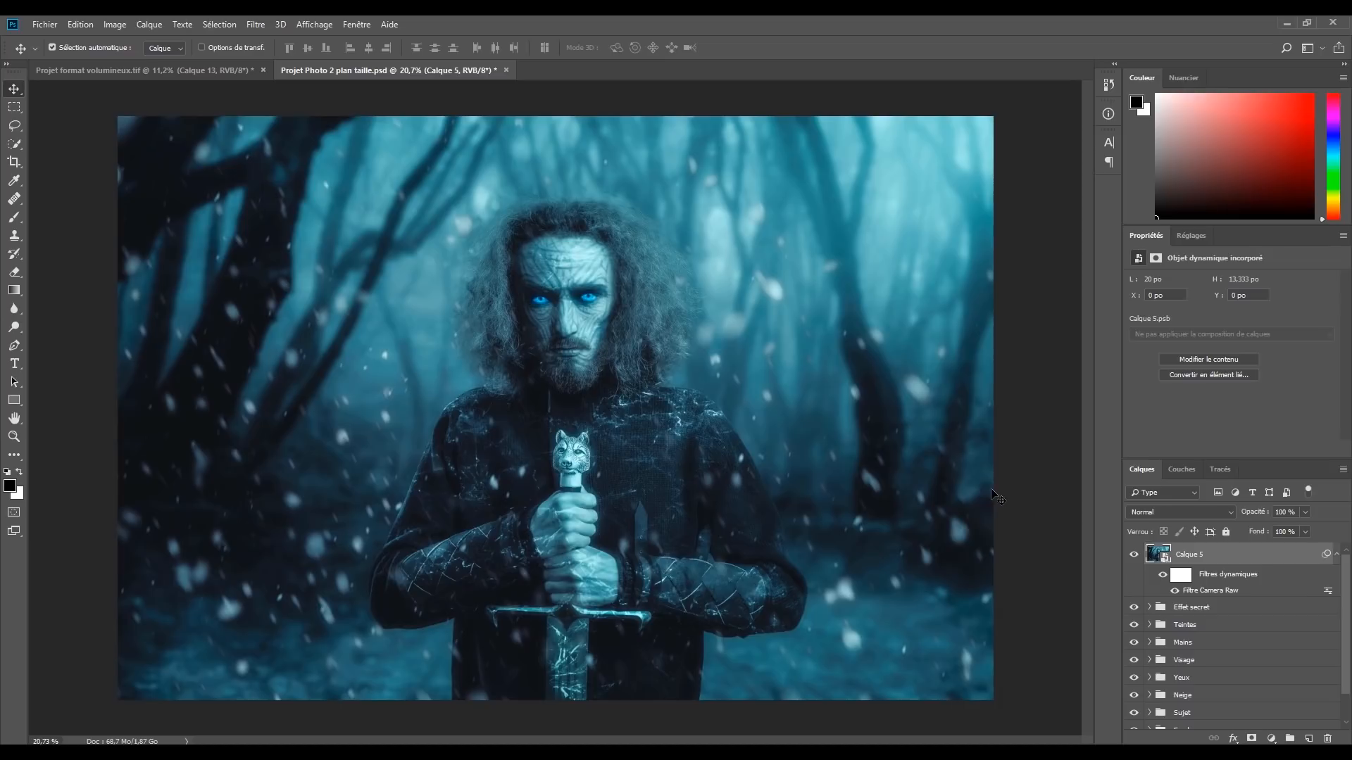
left_click(1134, 557)
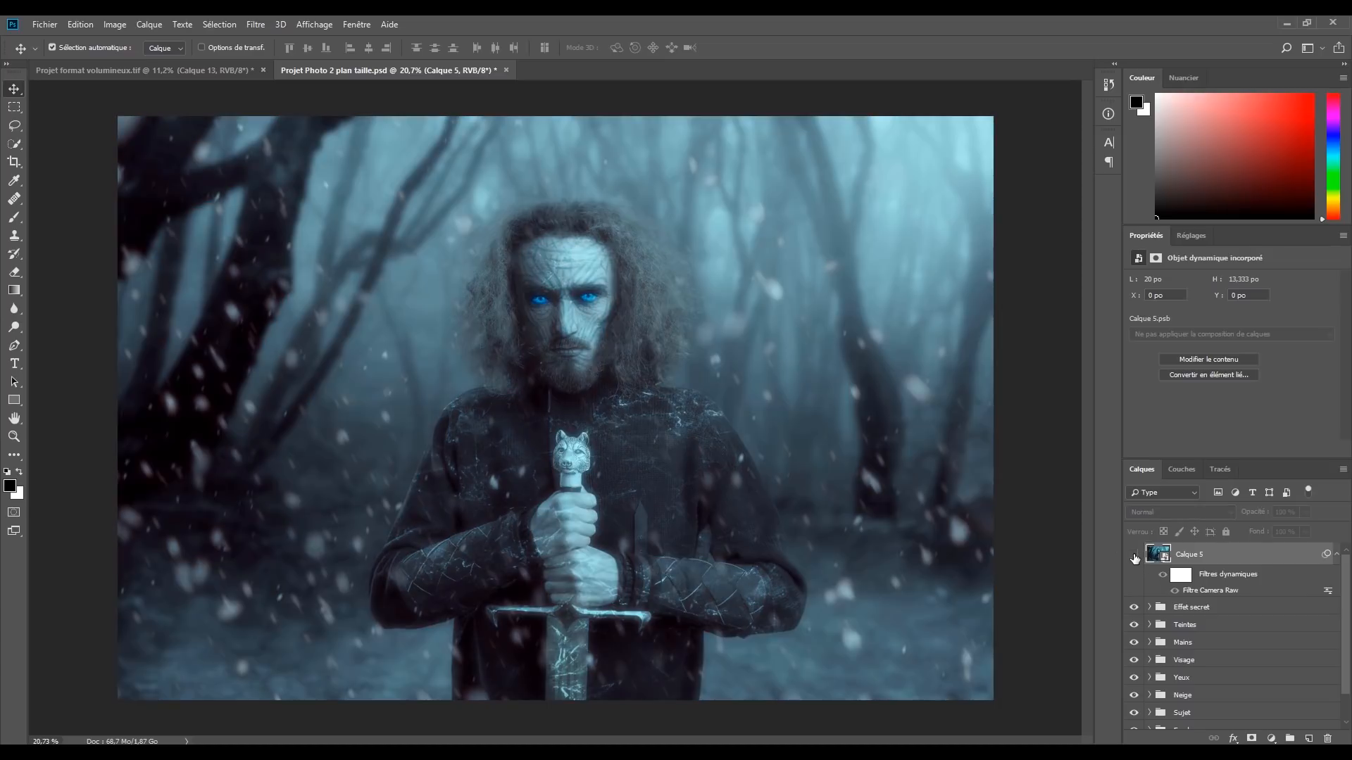
left_click(1134, 558)
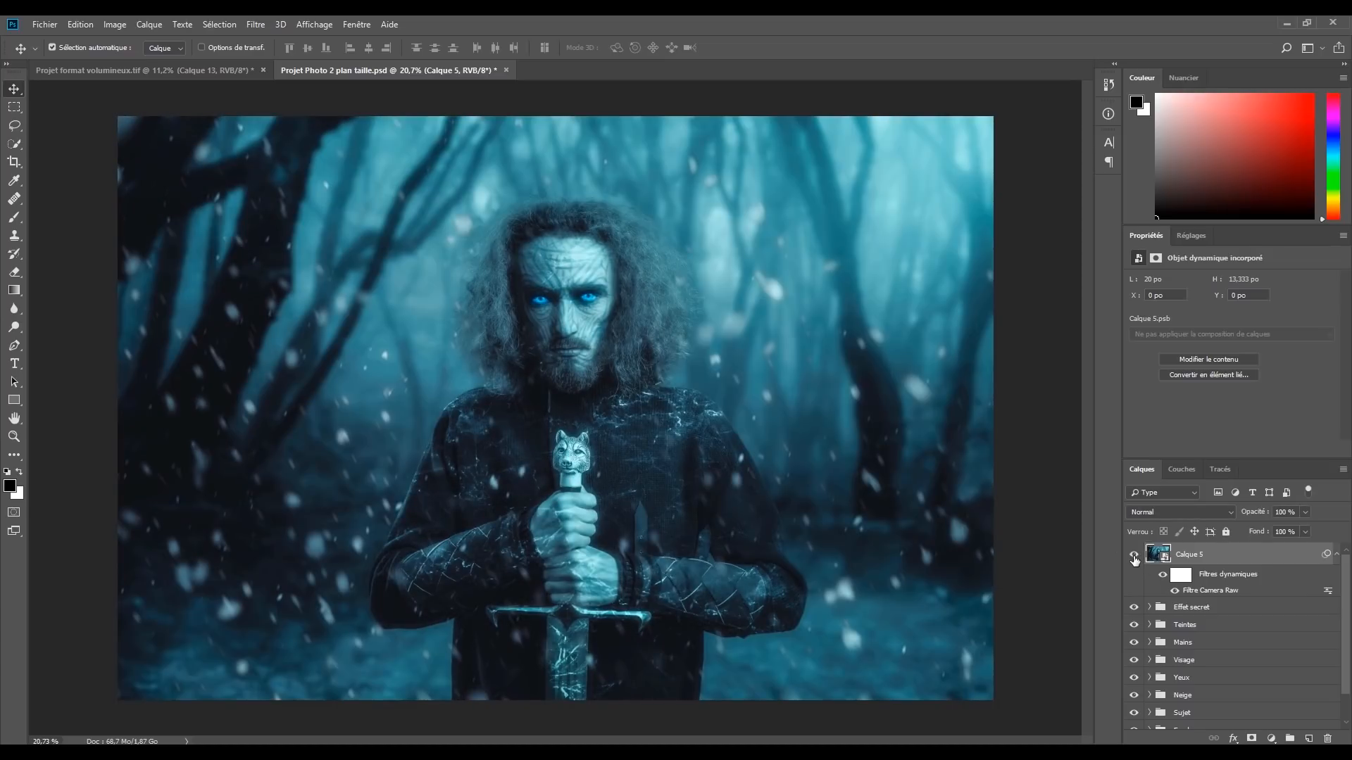
left_click(1134, 556)
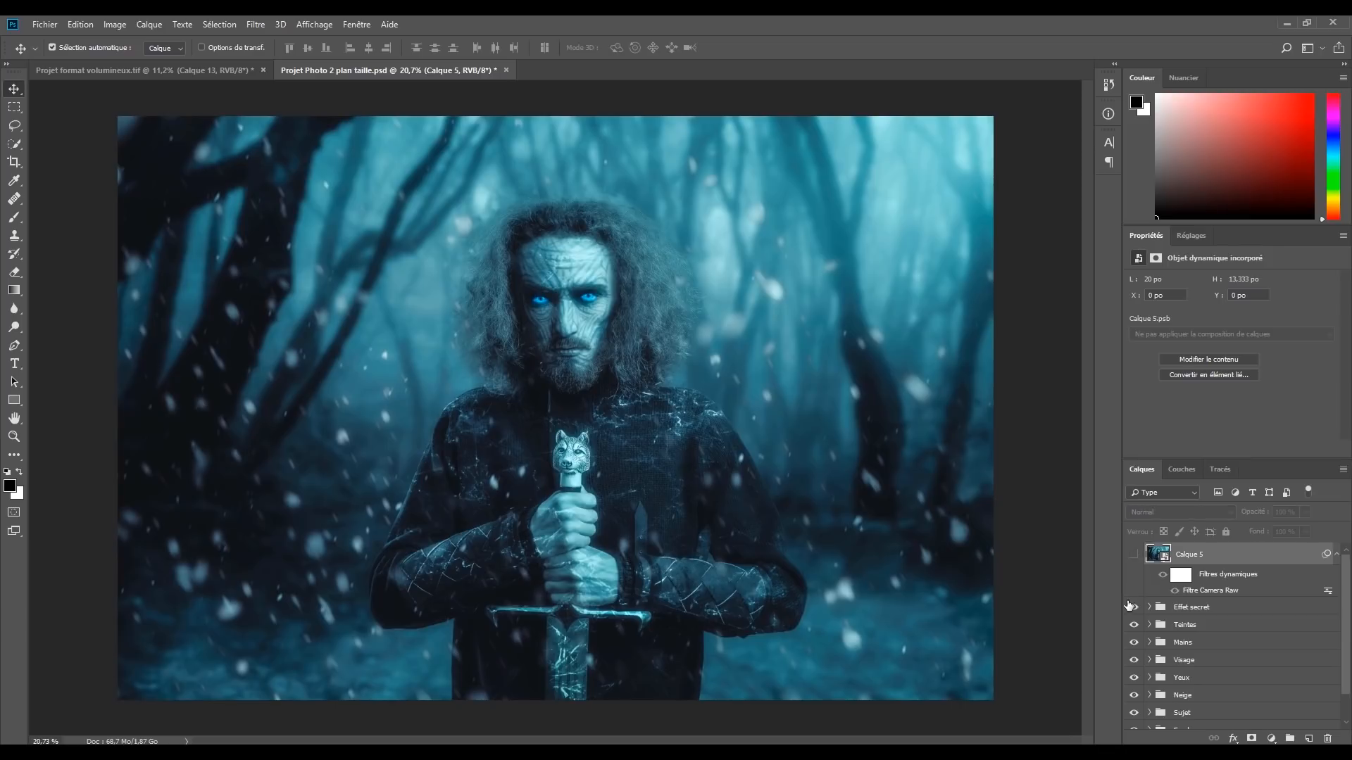
left_click(1134, 607)
left_click(1135, 556)
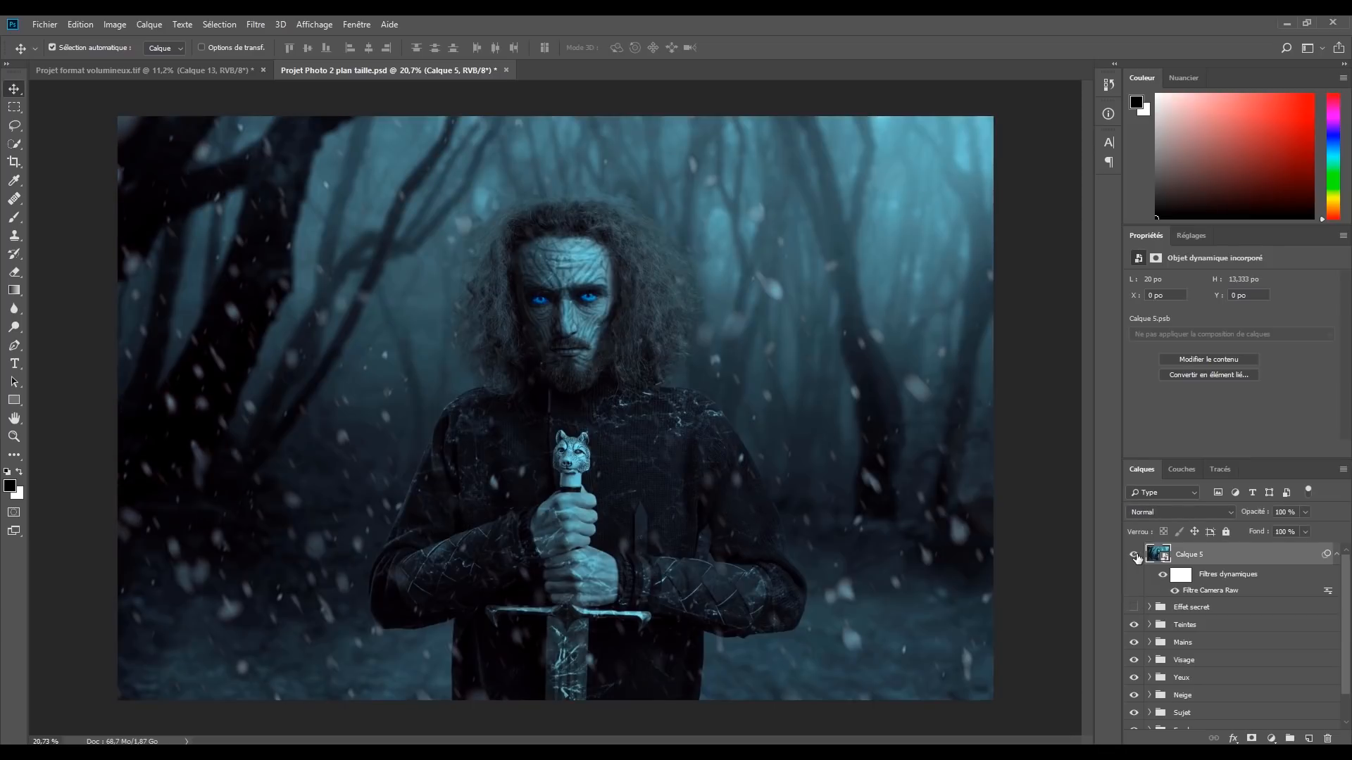
left_click(1134, 556)
left_click(1134, 556)
left_click(1134, 555)
left_click(1133, 606)
left_click(1134, 554)
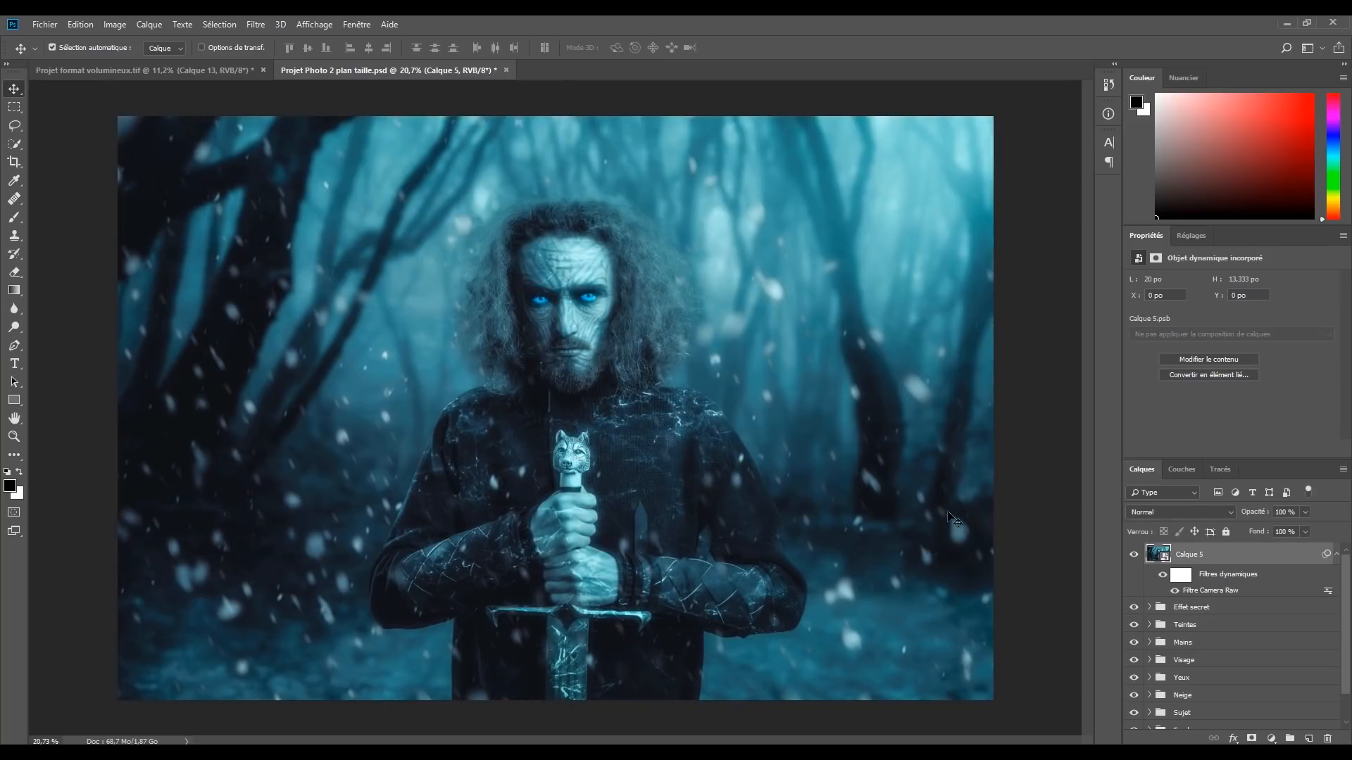